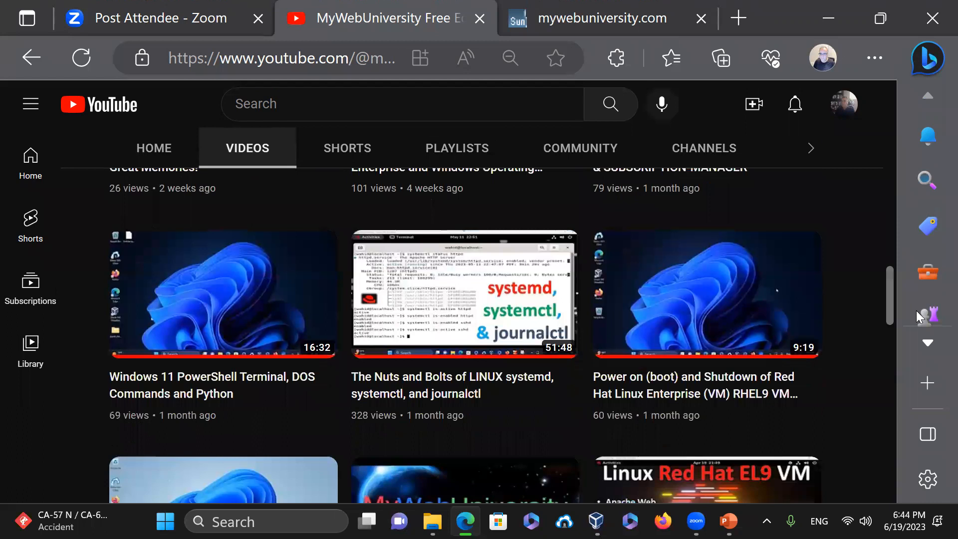
- Bring up VirtualBox Manager and start the Algorithm Red Hat VM
scroll(916, 315, down, 3)
scroll(917, 330, down, 1)
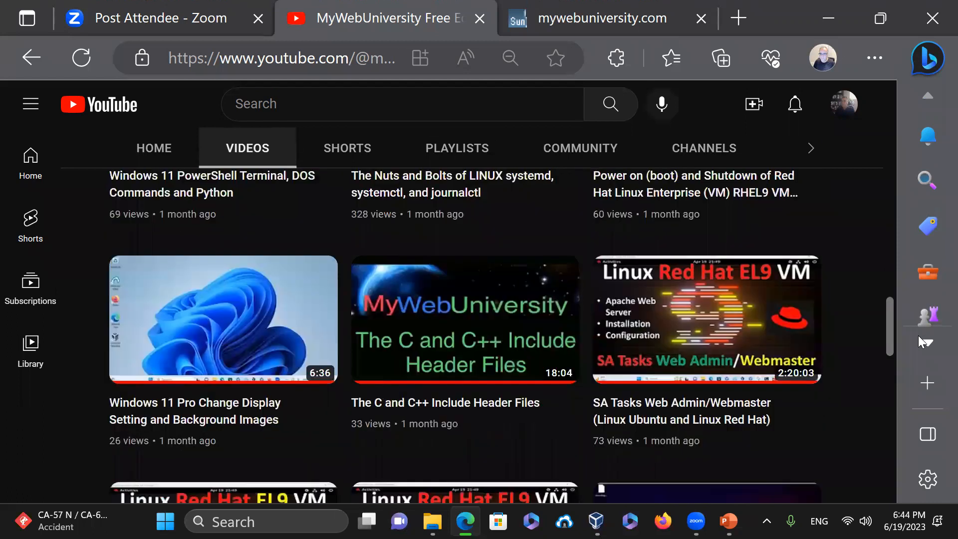
scroll(920, 340, down, 2)
scroll(922, 350, down, 2)
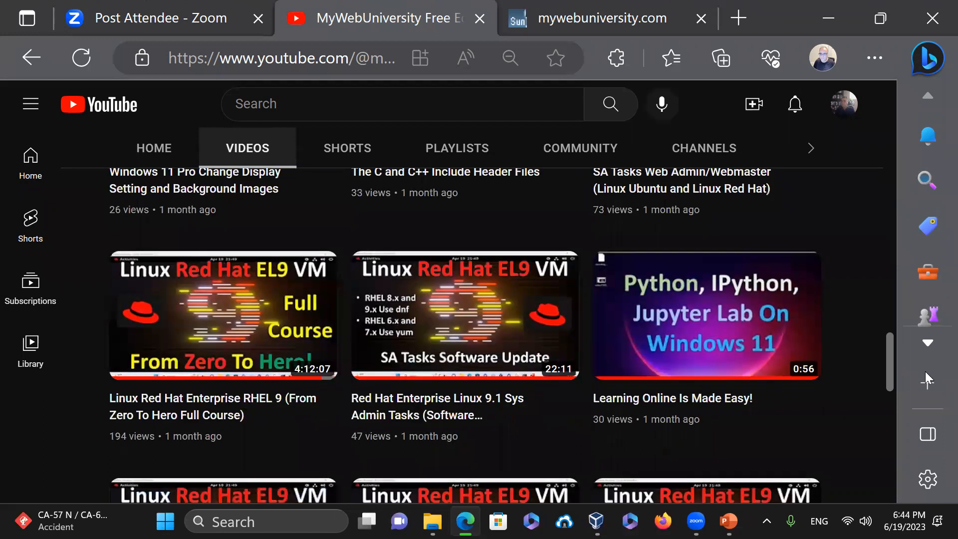
scroll(926, 375, down, 3)
scroll(935, 415, down, 8)
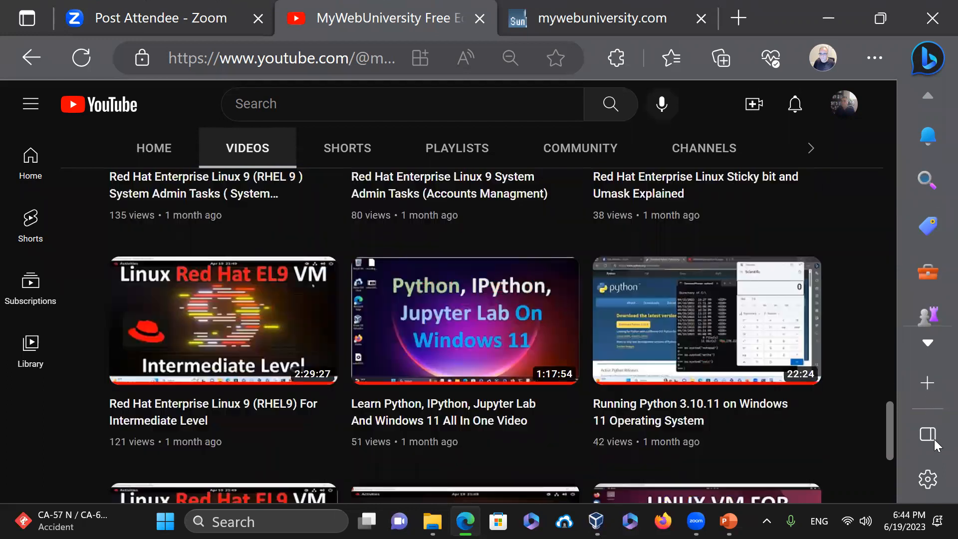
scroll(935, 485, down, 6)
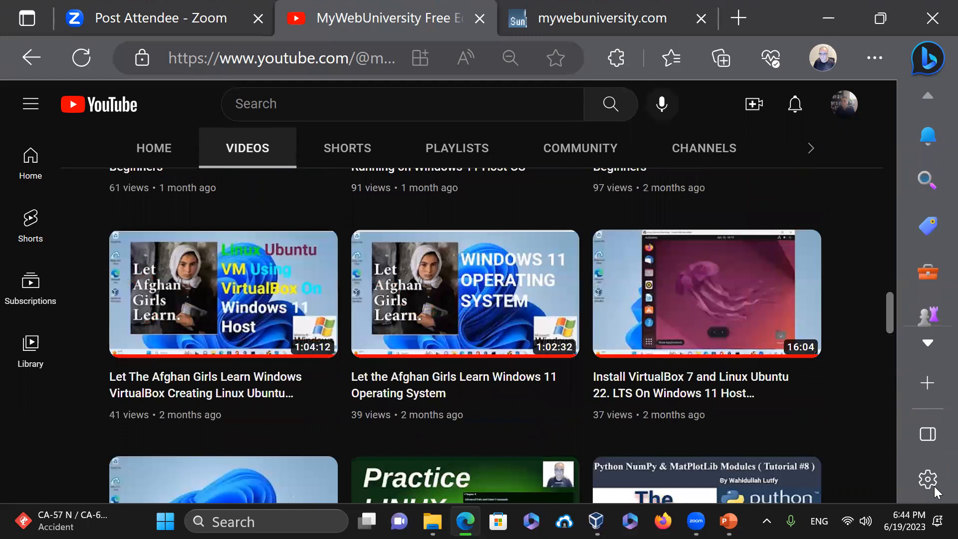
scroll(936, 508, down, 3)
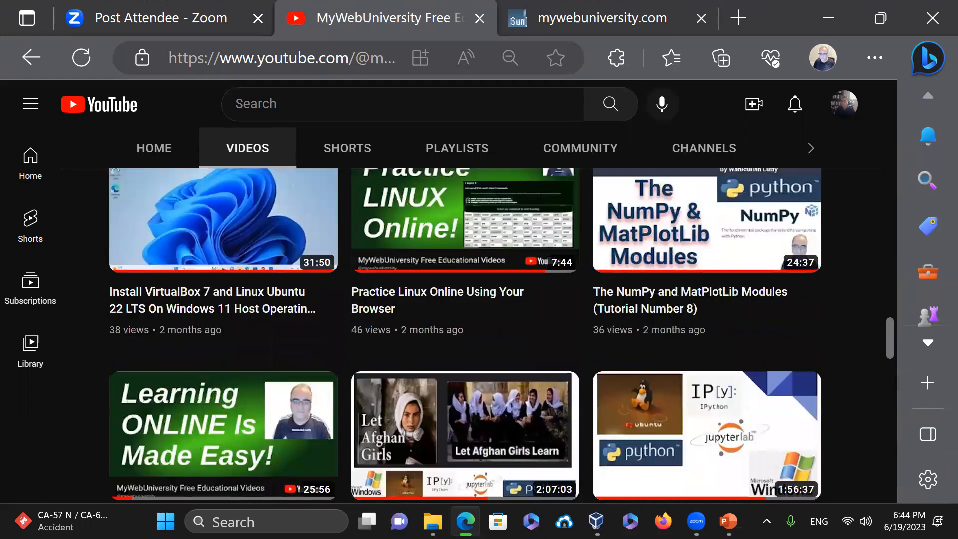
scroll(465, 334, down, 5)
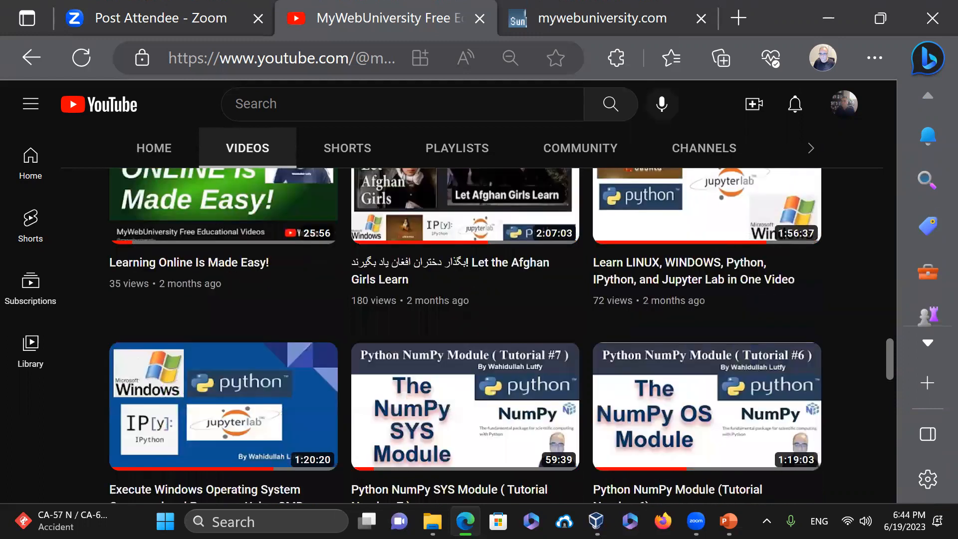
scroll(937, 499, up, 5)
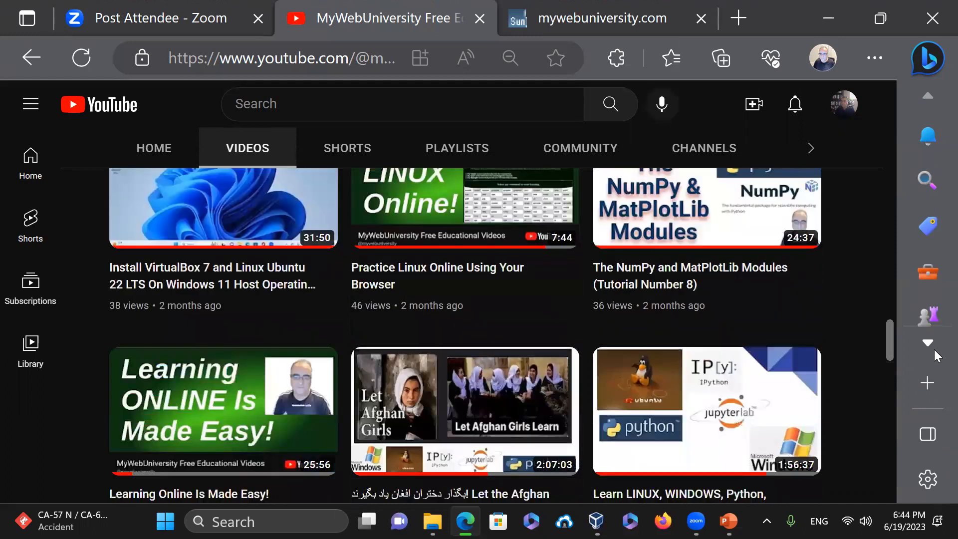
scroll(928, 305, up, 15)
scroll(914, 219, up, 6)
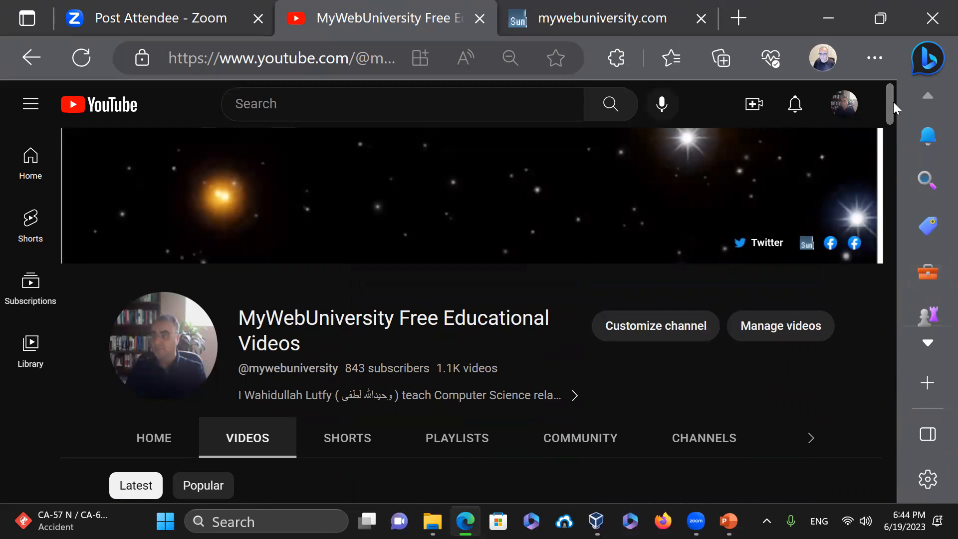
scroll(891, 115, down, 4)
mouse_move(891, 117)
mouse_down()
mouse_move(894, 105)
mouse_move(894, 122)
mouse_up()
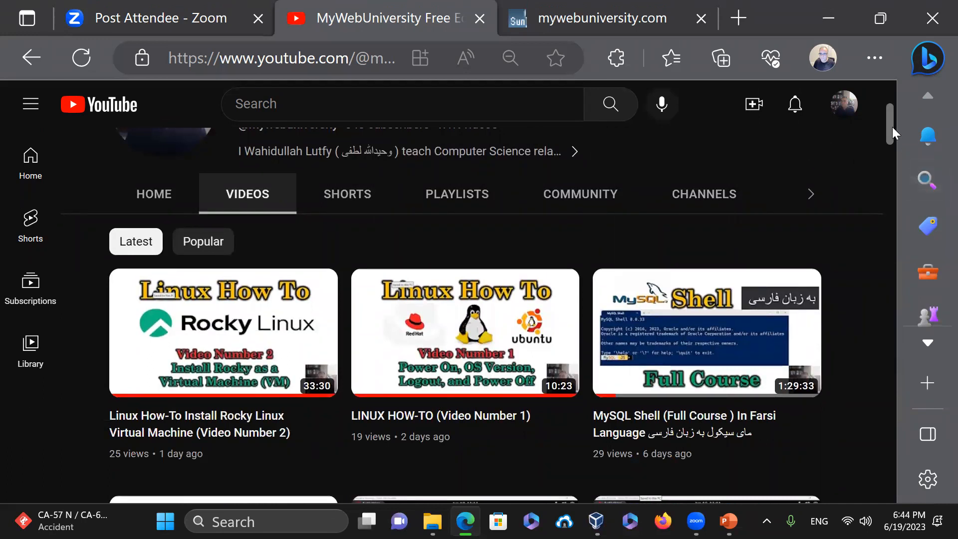
drag(892, 127, 893, 120)
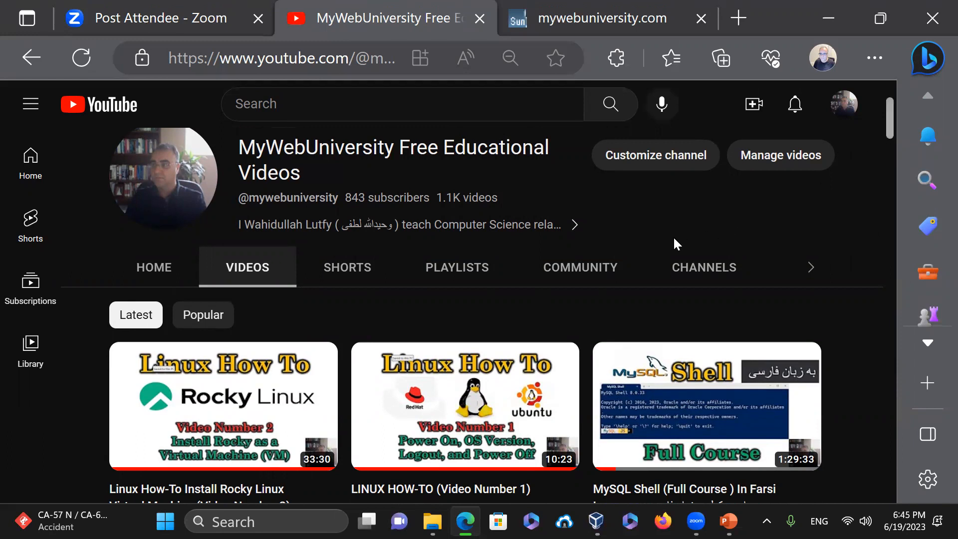
click(596, 522)
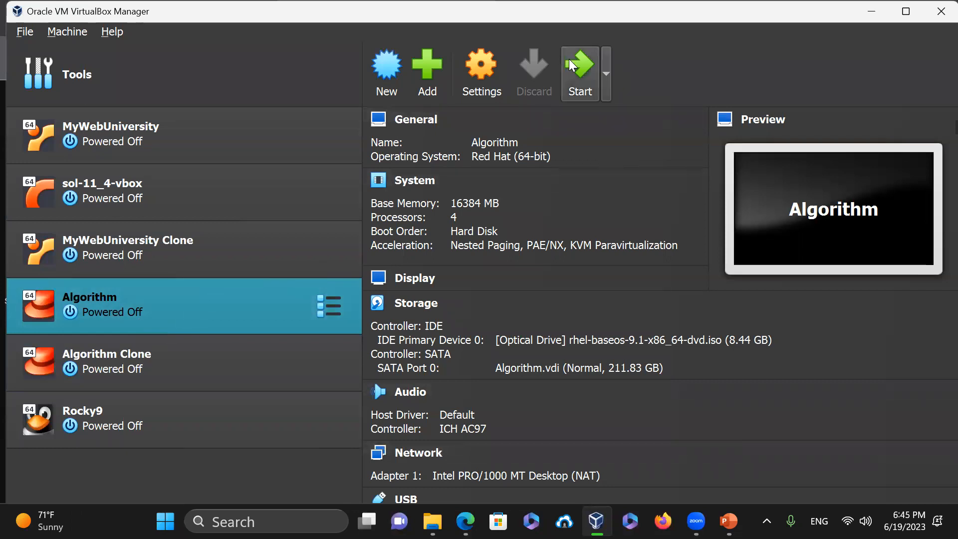
click(582, 75)
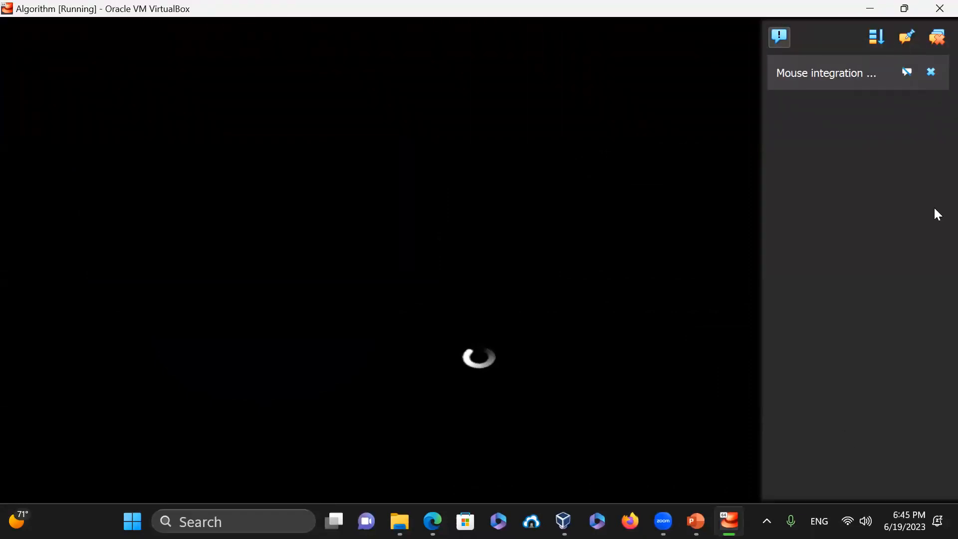
- Dismiss the mouse integration notice and check the GNOME system menu while Red Hat boots
click(931, 72)
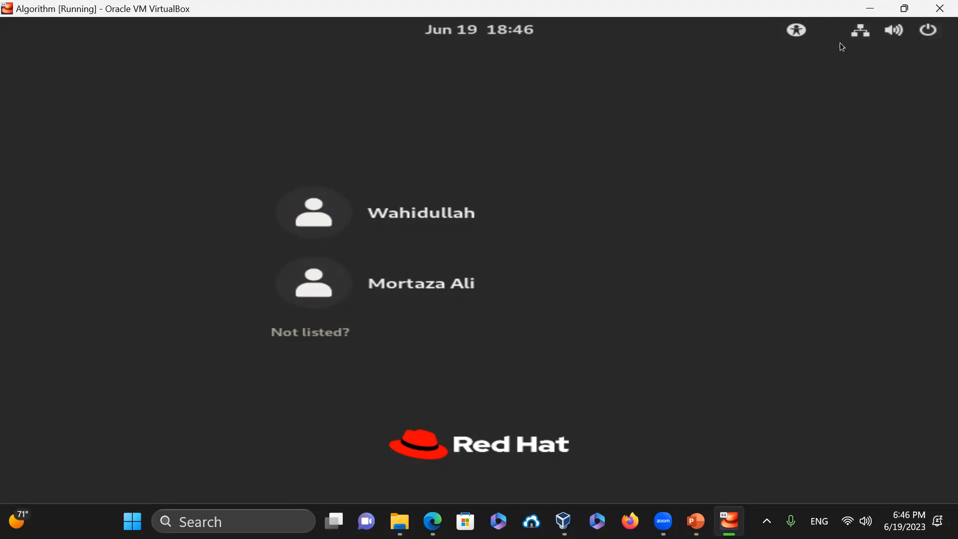
click(931, 35)
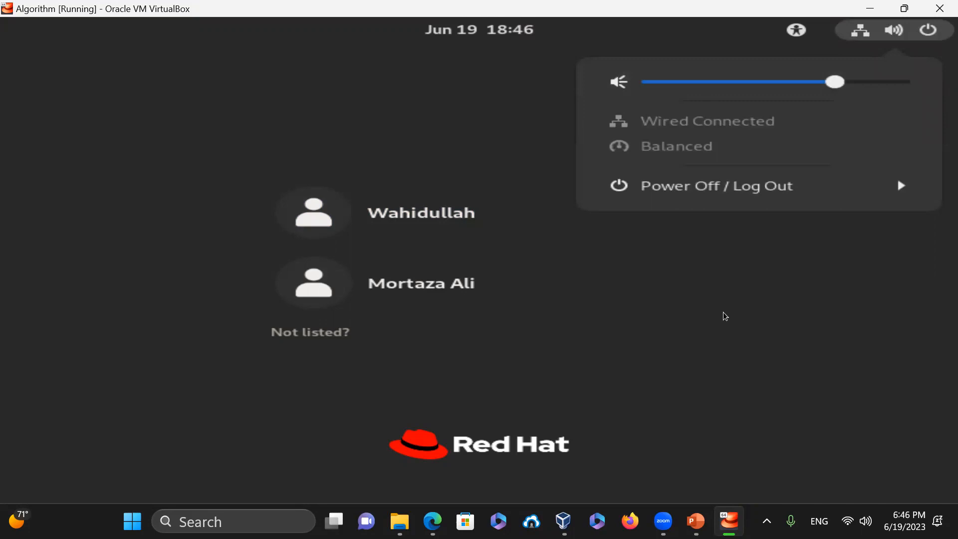
click(847, 337)
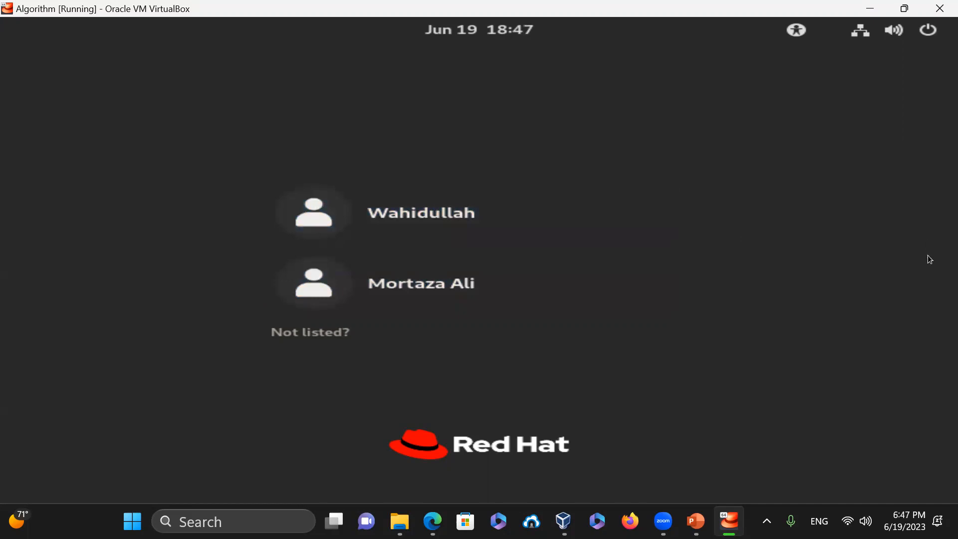
- Select the first listed account, enter its password, and show the session type options
click(475, 220)
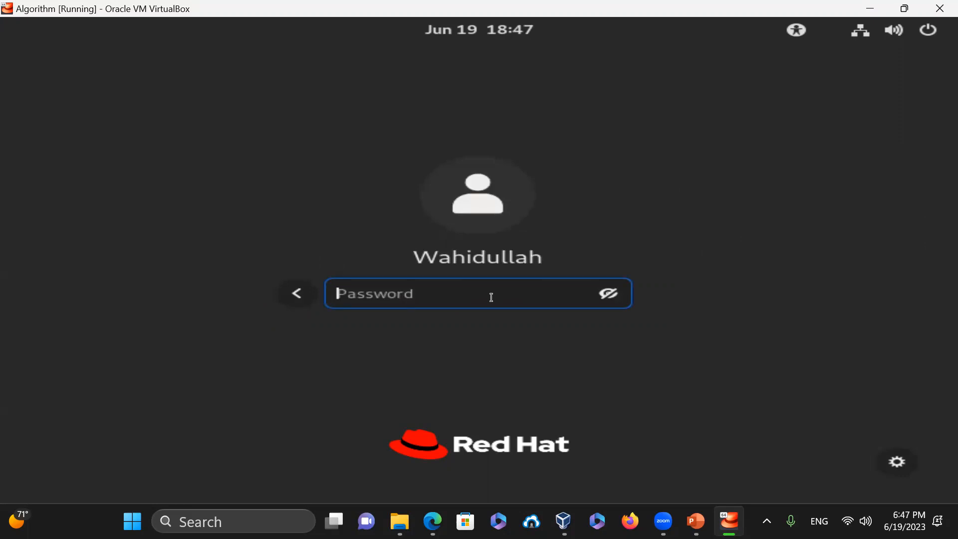
text(*****)
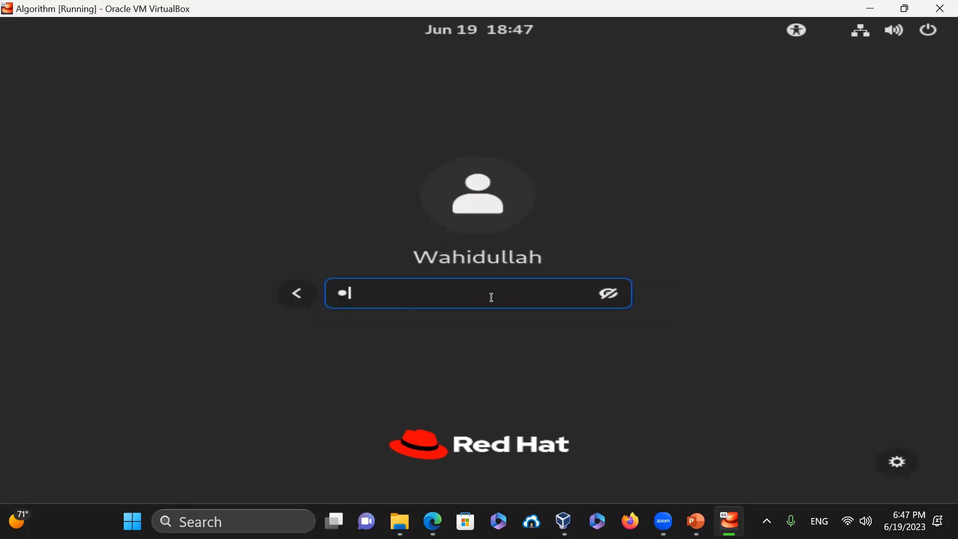
text(*****)
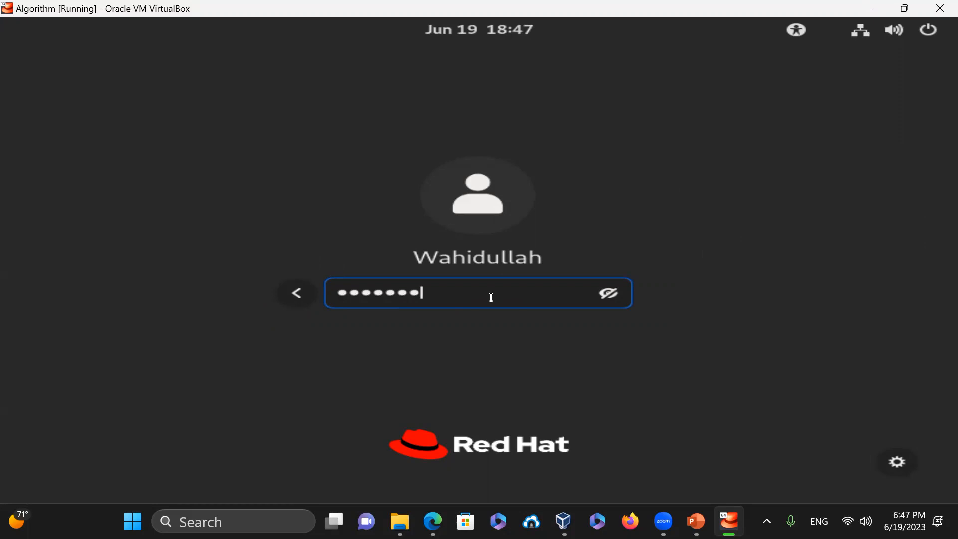
text(**)
click(902, 461)
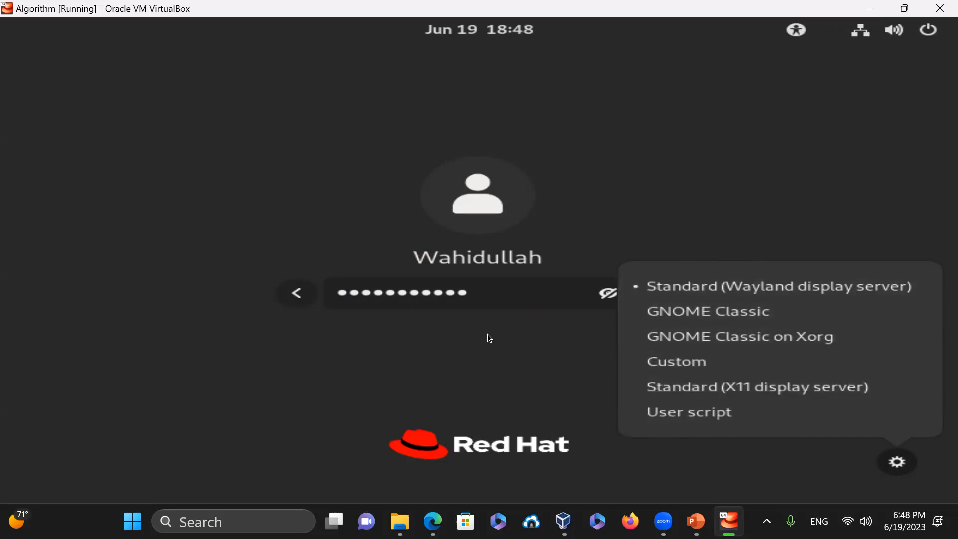
- Log in with the Standard (Wayland display server) session and launch the Files app
click(762, 288)
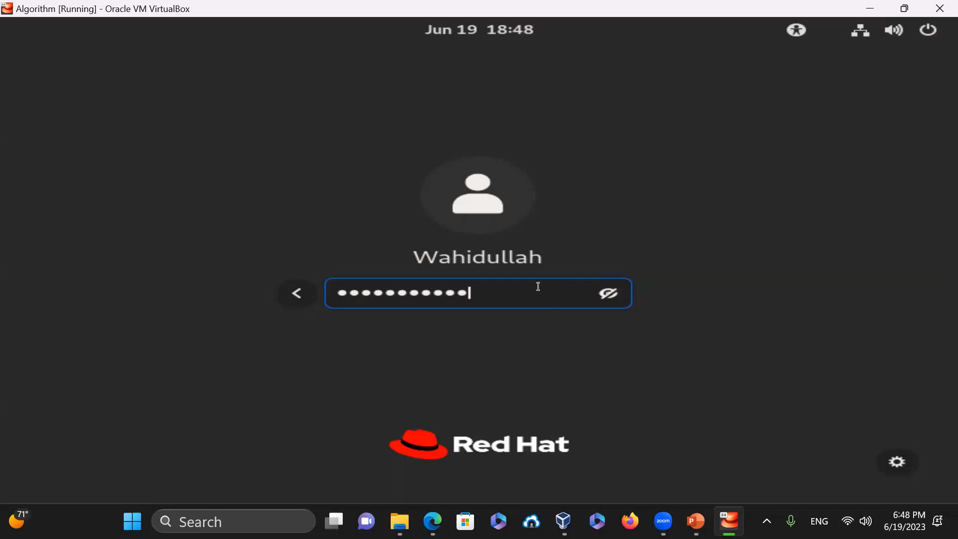
key(Return)
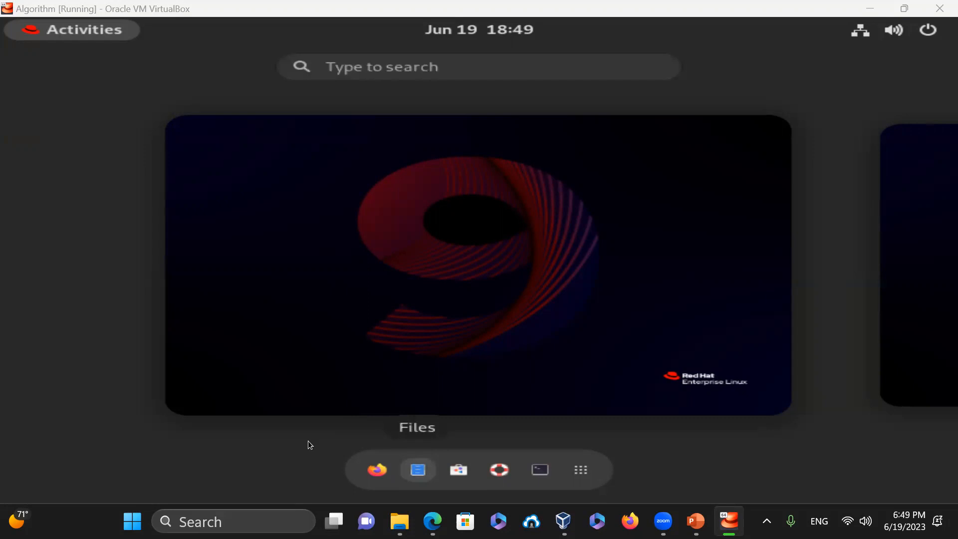
key(Return)
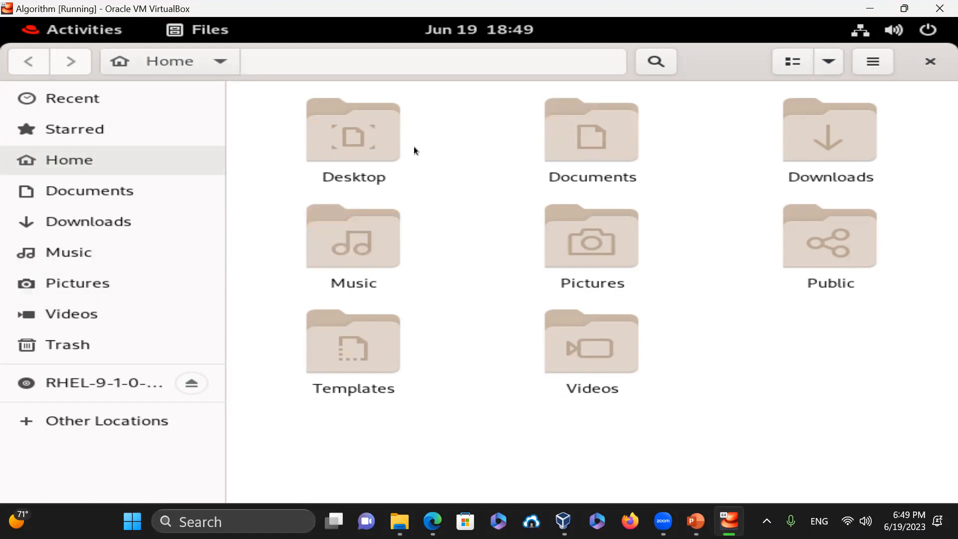
- Browse into Documents > Programs > Shells and view ls-l.txt in the text editor
double_click(598, 146)
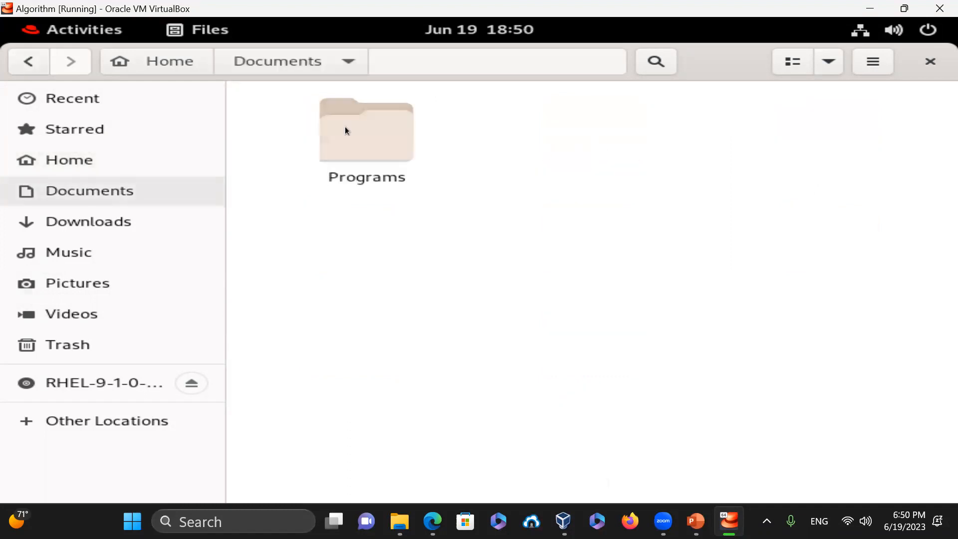
double_click(348, 127)
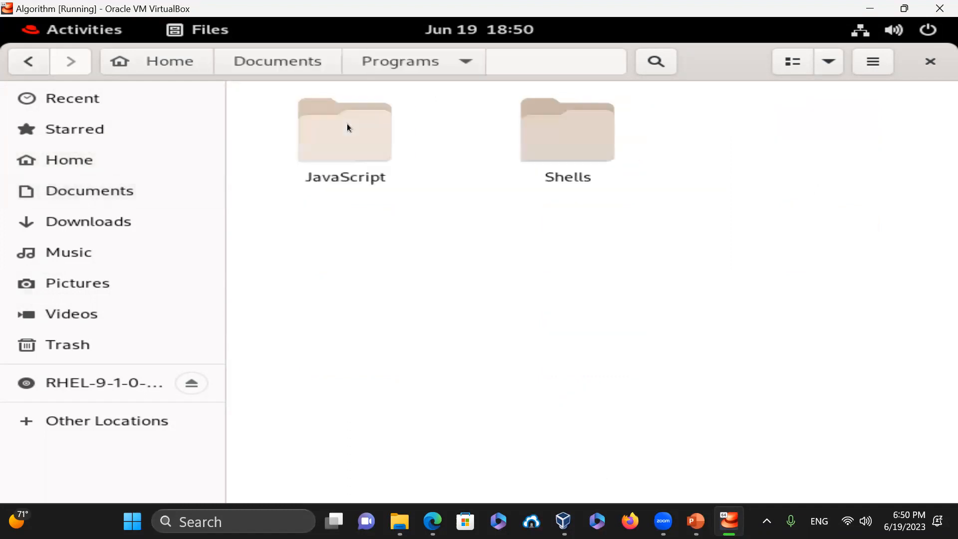
double_click(532, 124)
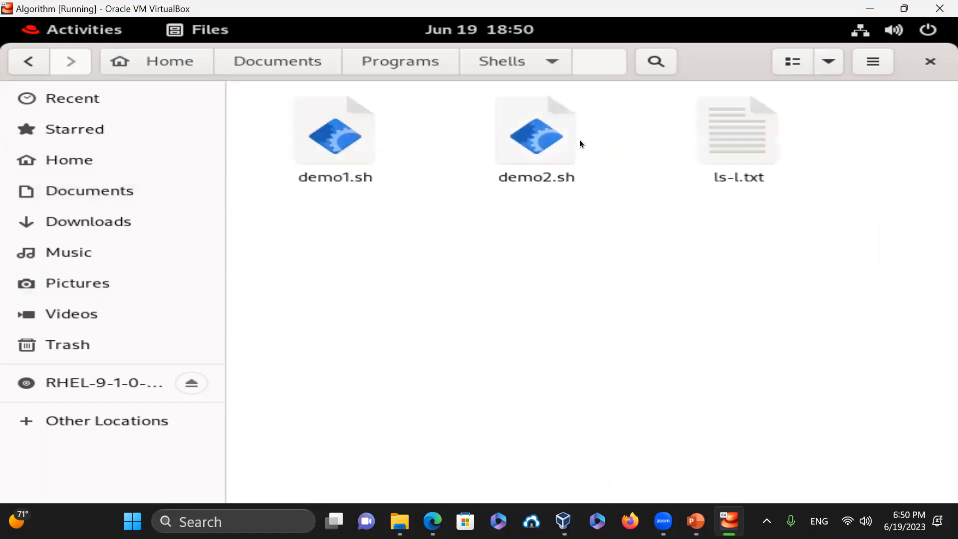
double_click(724, 134)
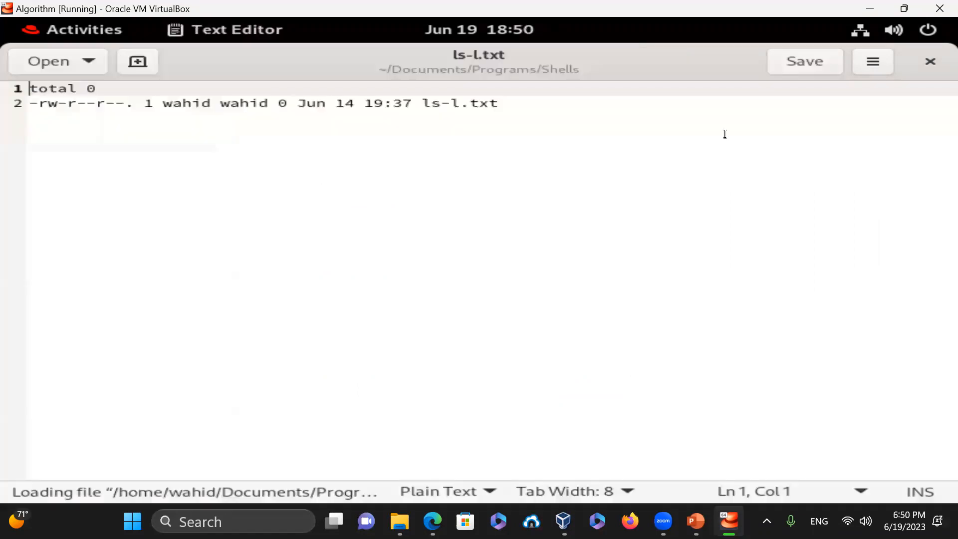
click(930, 62)
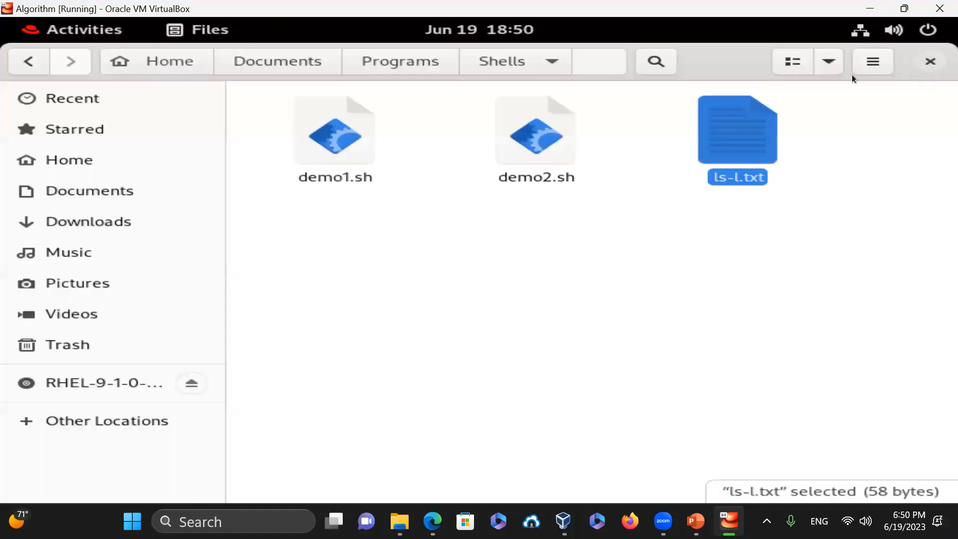
- View demo2.sh, then go back up to Programs and open the JavaScript folder
double_click(542, 140)
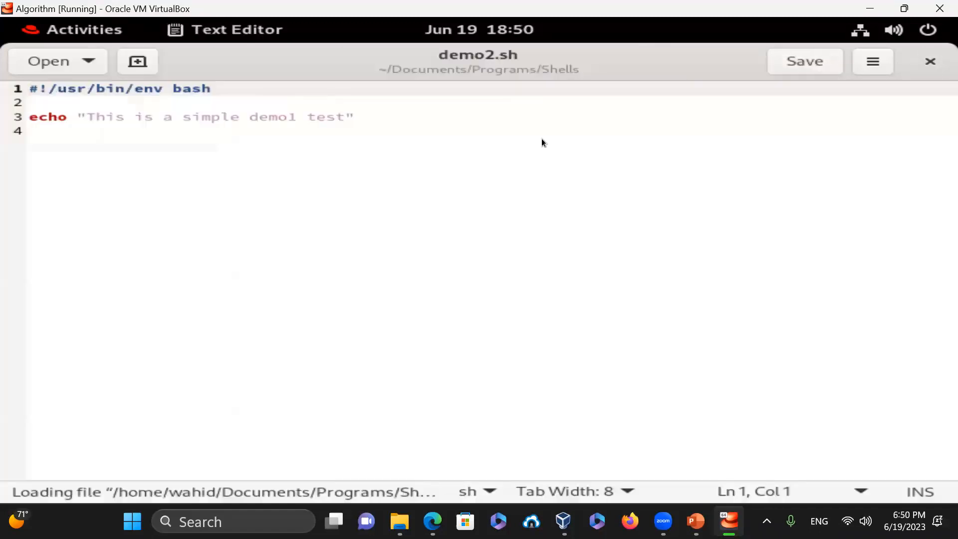
click(929, 61)
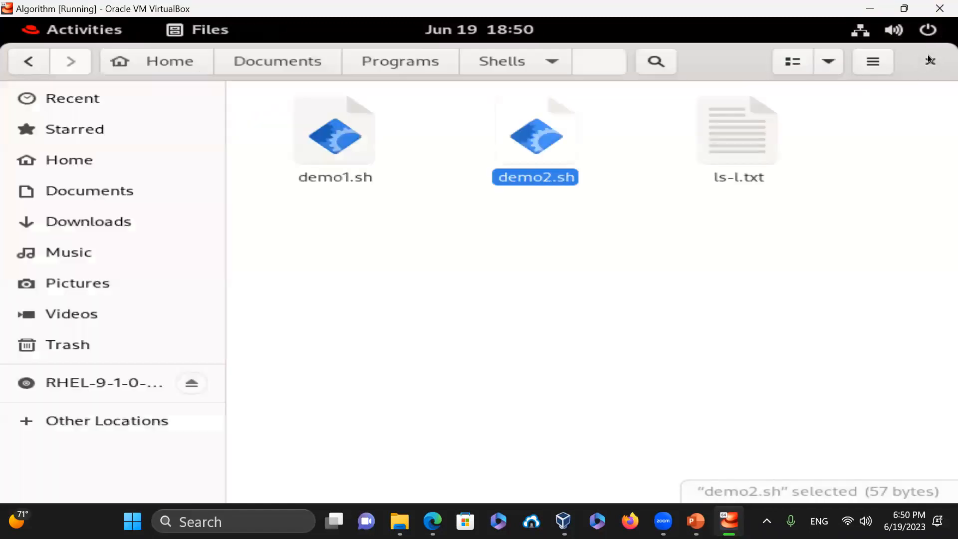
click(425, 62)
double_click(341, 136)
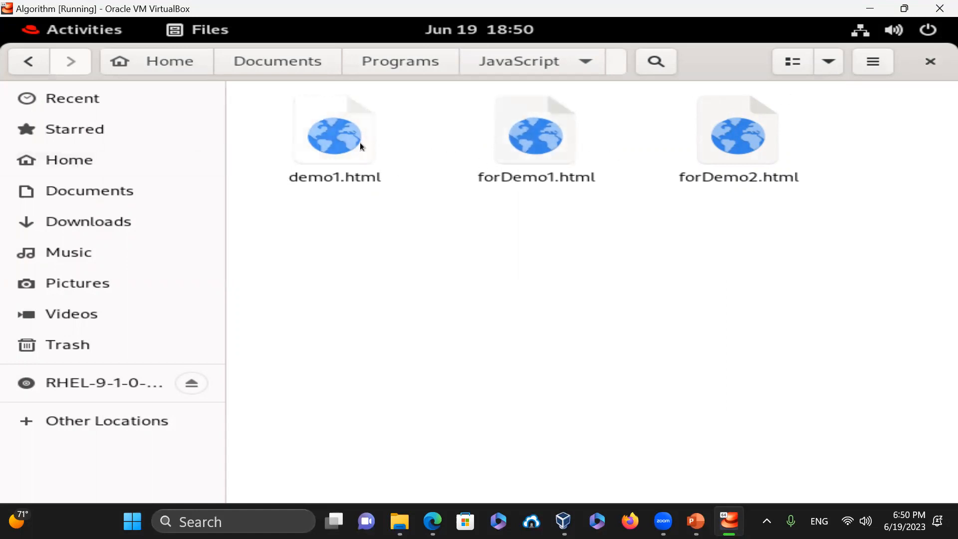
- Close Files and launch Firefox from the Activities overview
click(930, 62)
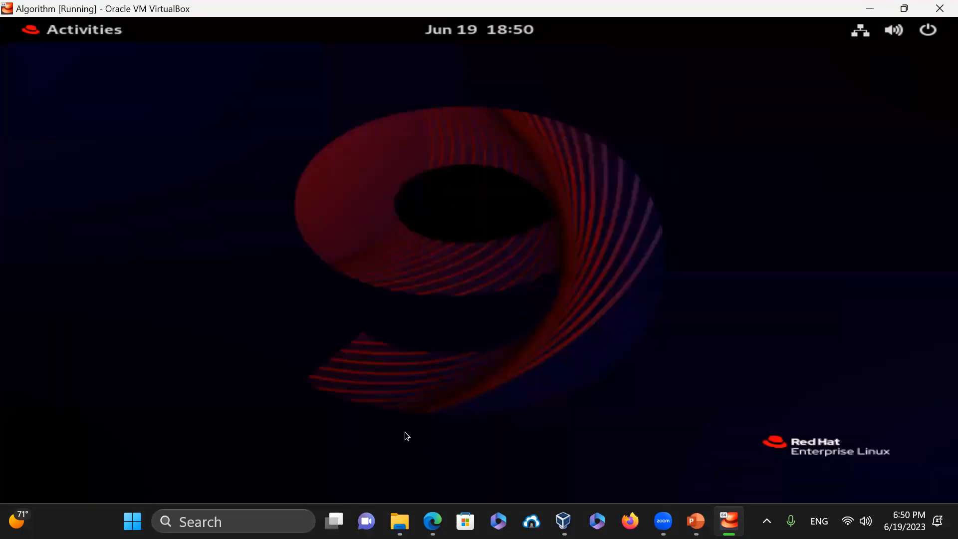
click(67, 29)
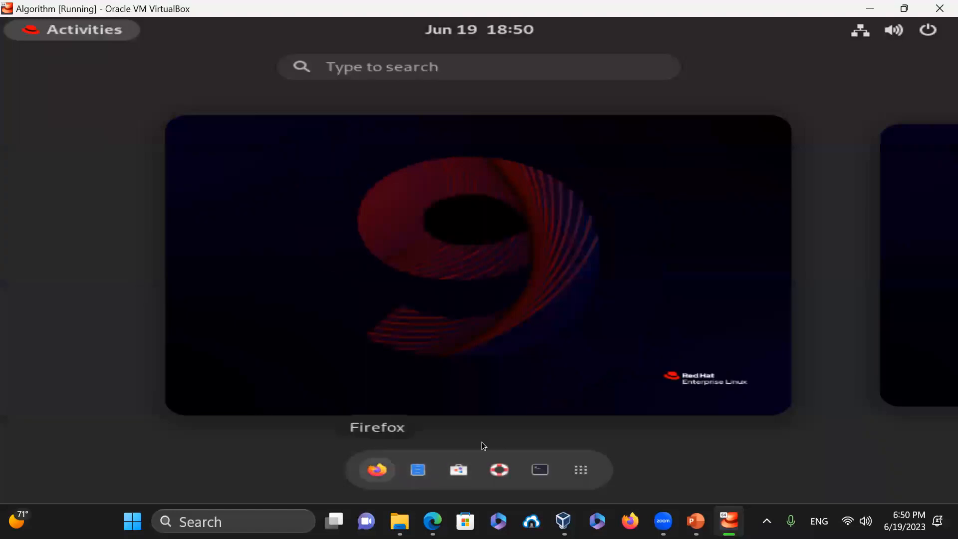
click(377, 470)
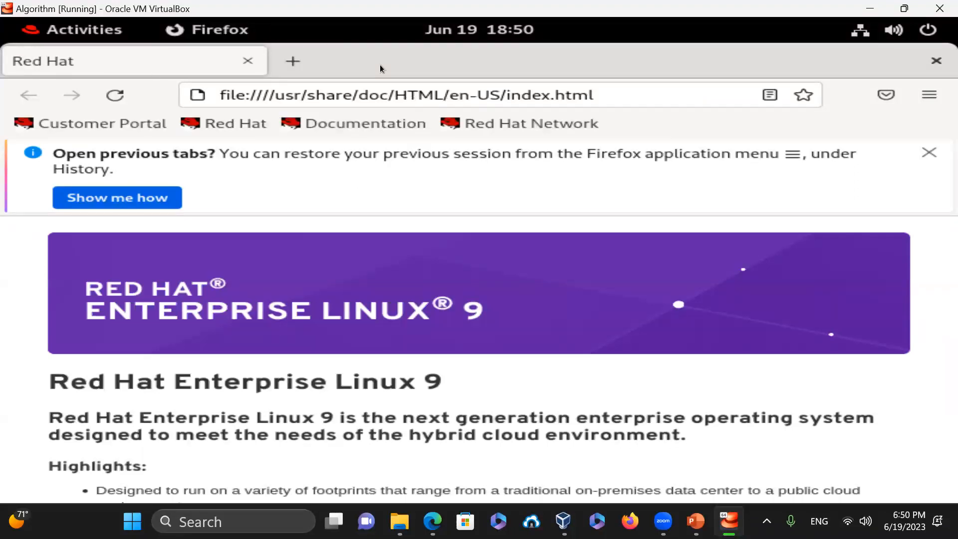
click(657, 95)
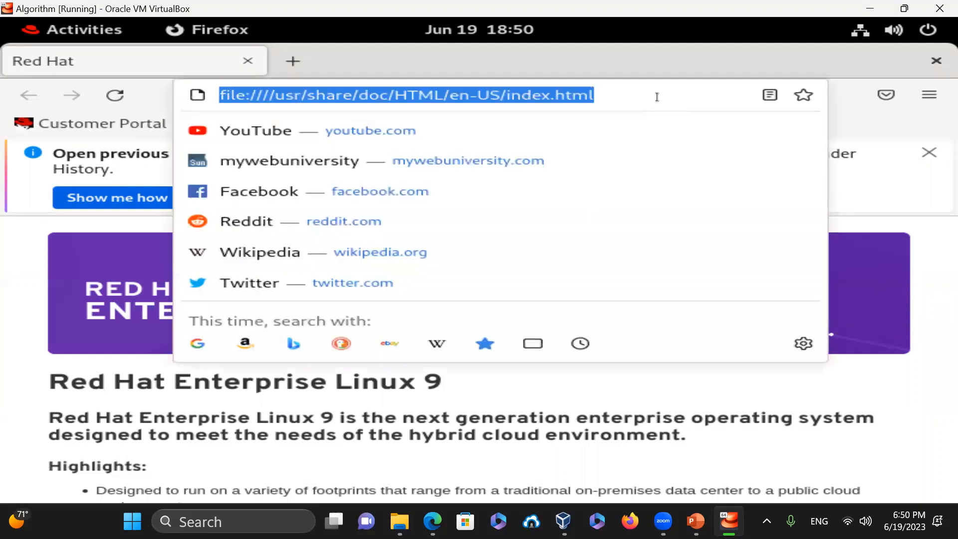
click(928, 98)
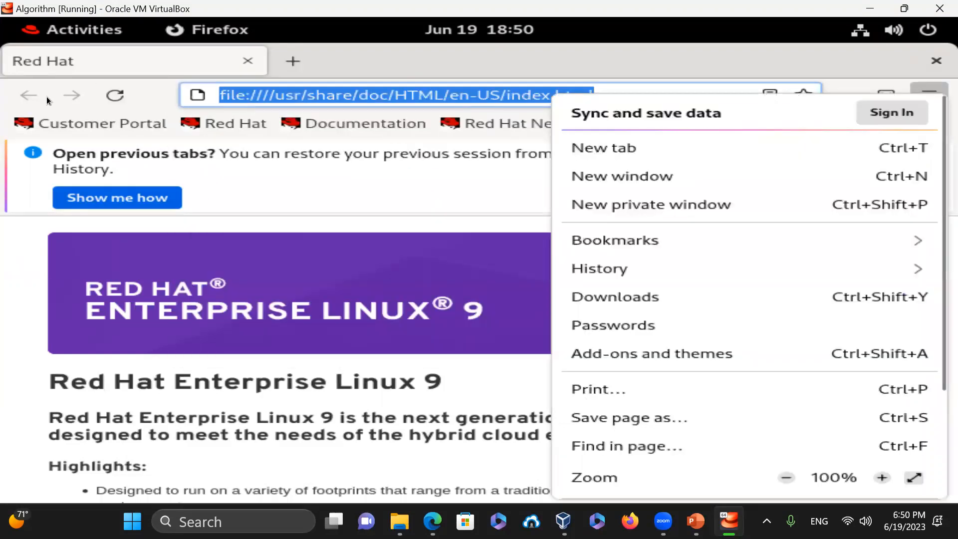
click(596, 49)
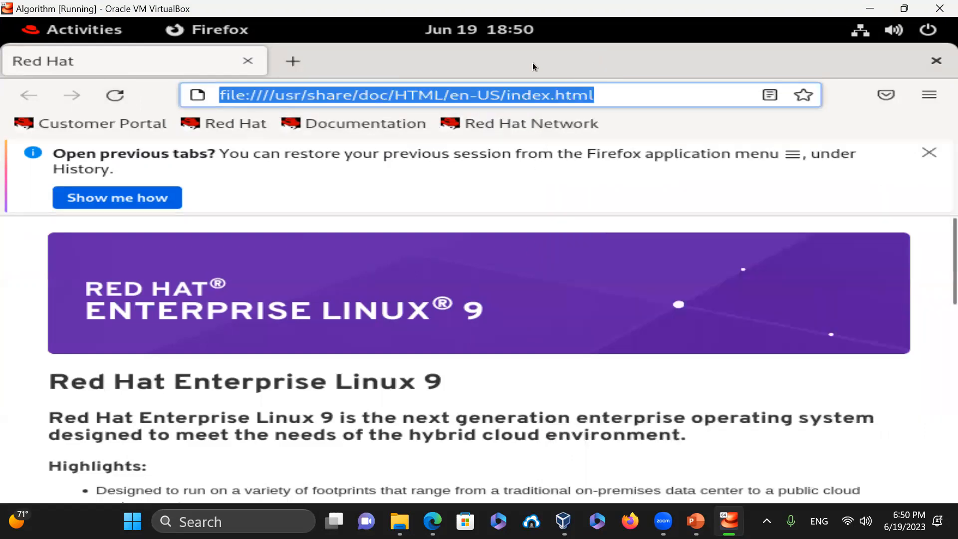
click(291, 69)
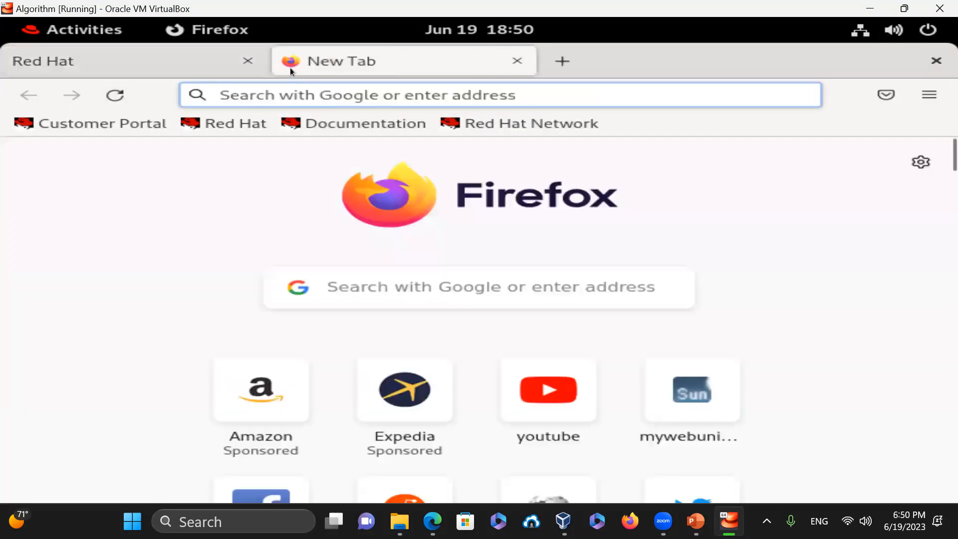
click(303, 98)
text(www.goo)
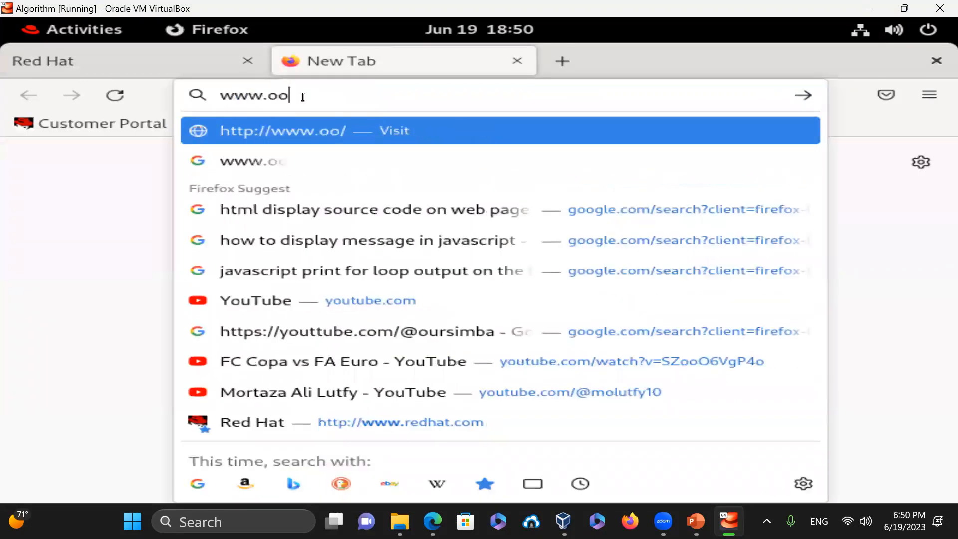
key(BackSpace)
key(BackSpace)
text(google)
key(Return)
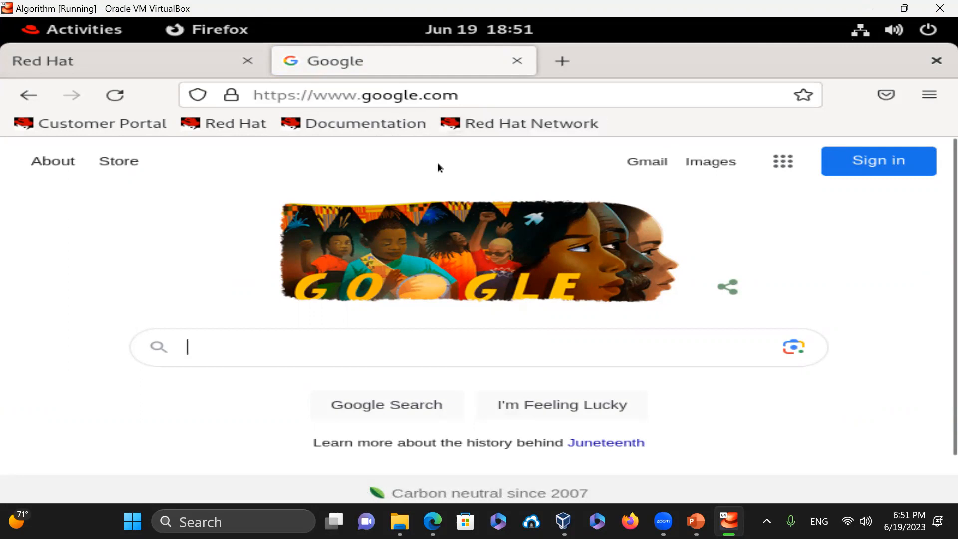
- Replace the address to load mywebuniversity.com
click(515, 101)
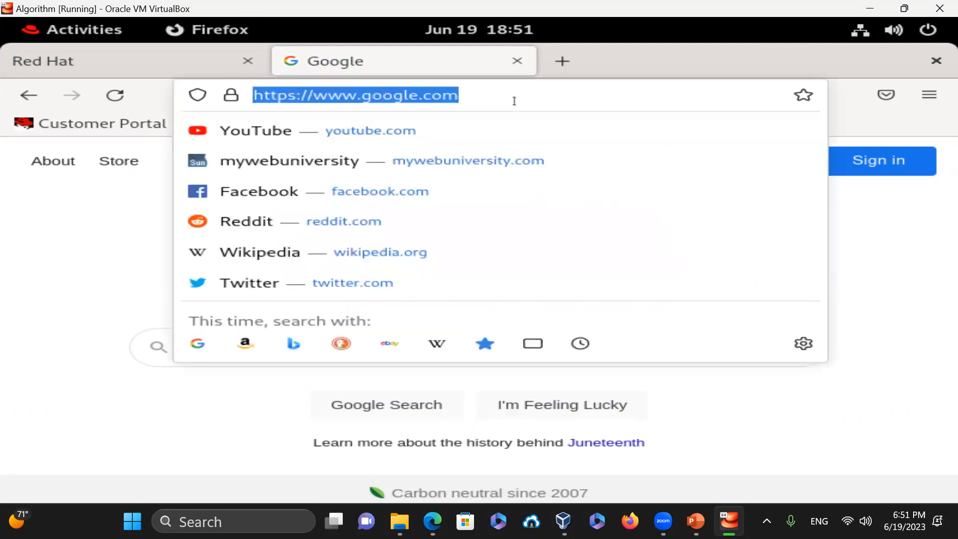
text(mywebuniversity)
key(Return)
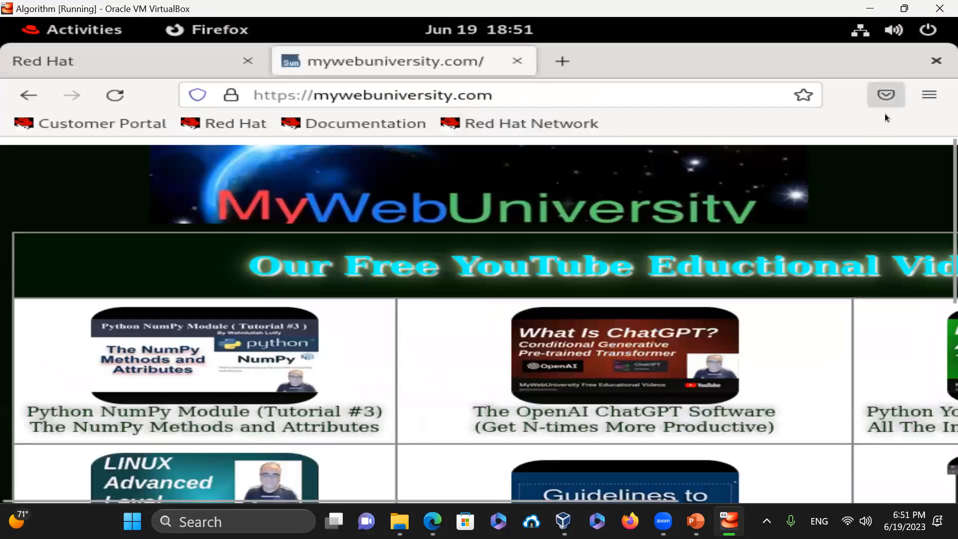
- Close the tab and Firefox, then relaunch Files from Activities
click(517, 62)
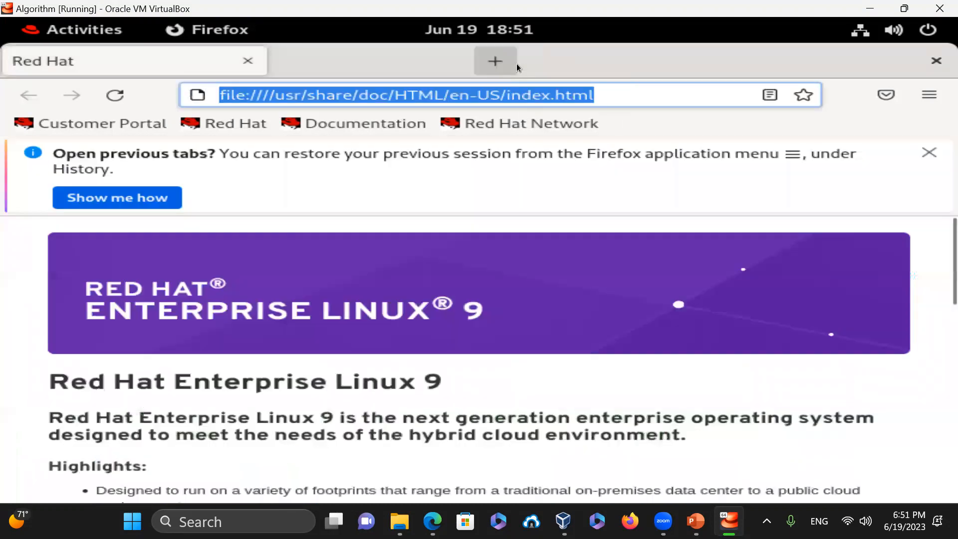
click(929, 58)
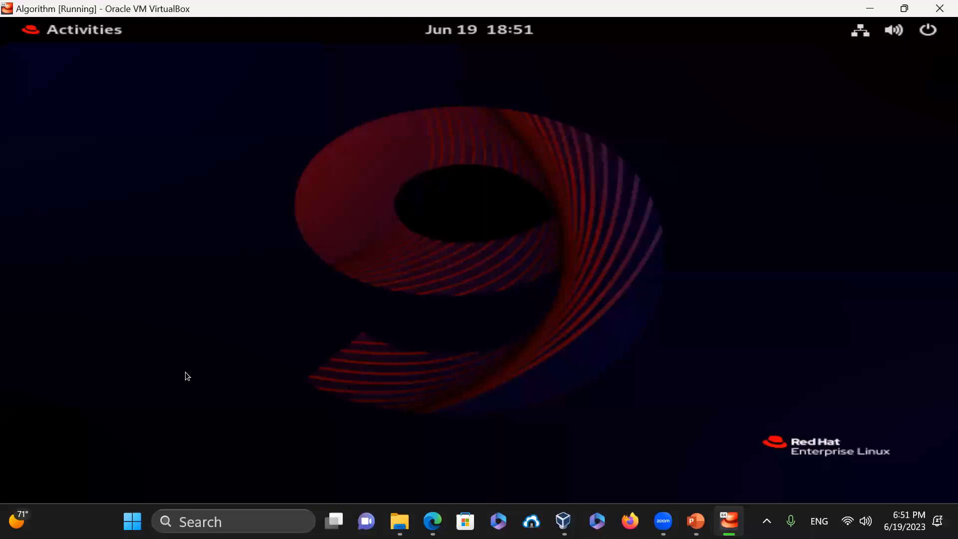
click(32, 31)
click(419, 469)
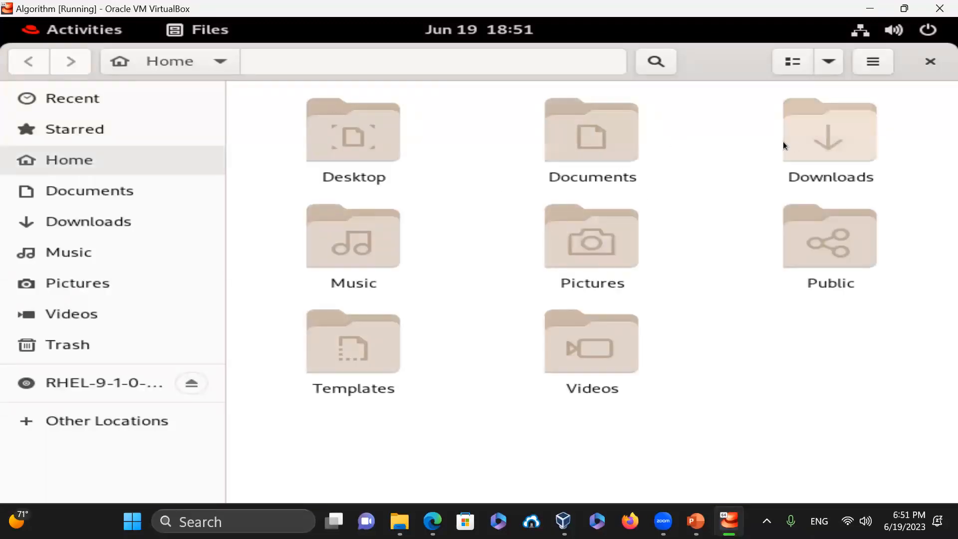
- Go to Documents > Programs > JavaScript and open forDemo1.html in Firefox
double_click(556, 148)
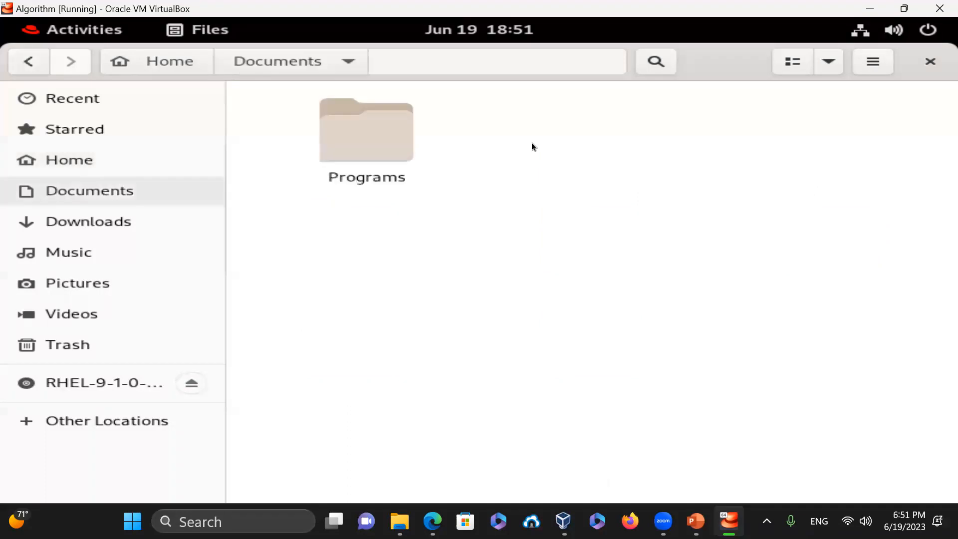
double_click(397, 141)
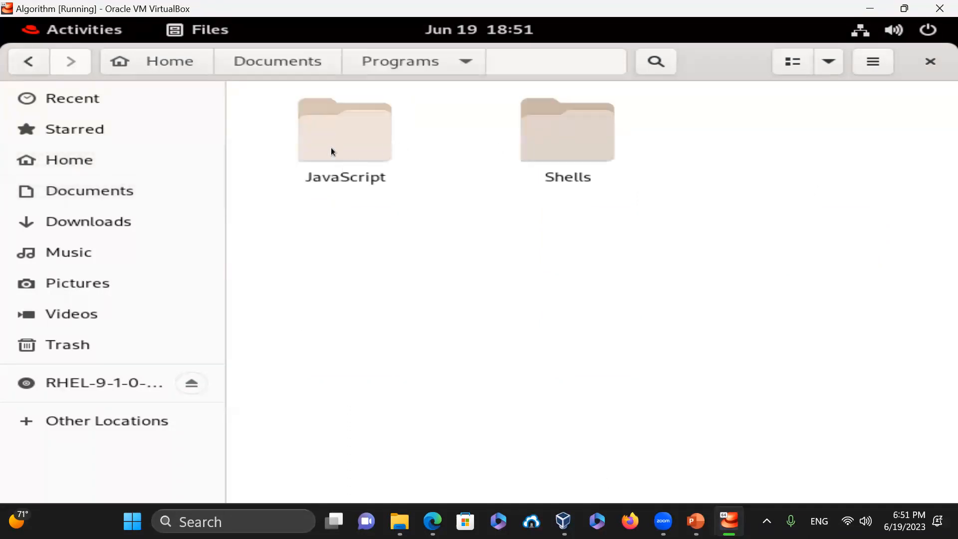
double_click(332, 151)
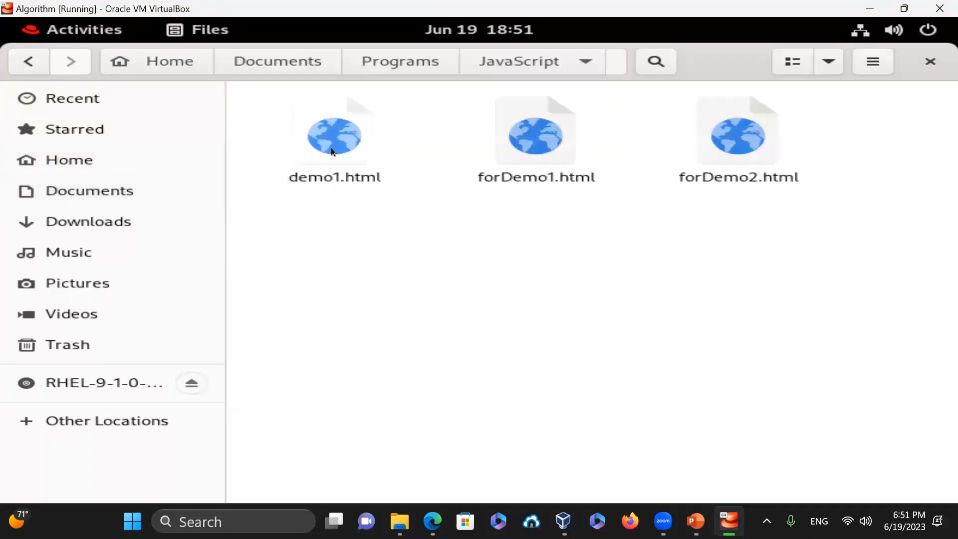
click(531, 150)
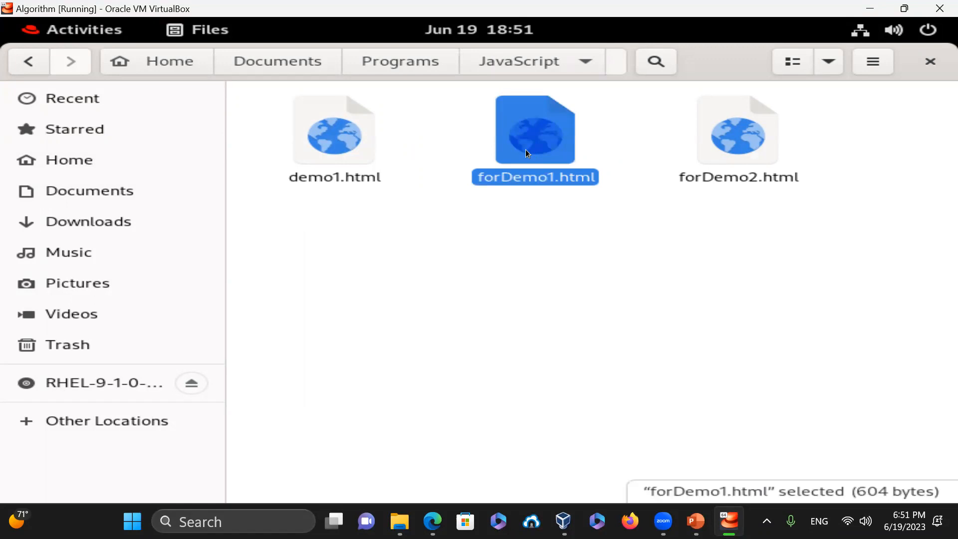
double_click(526, 149)
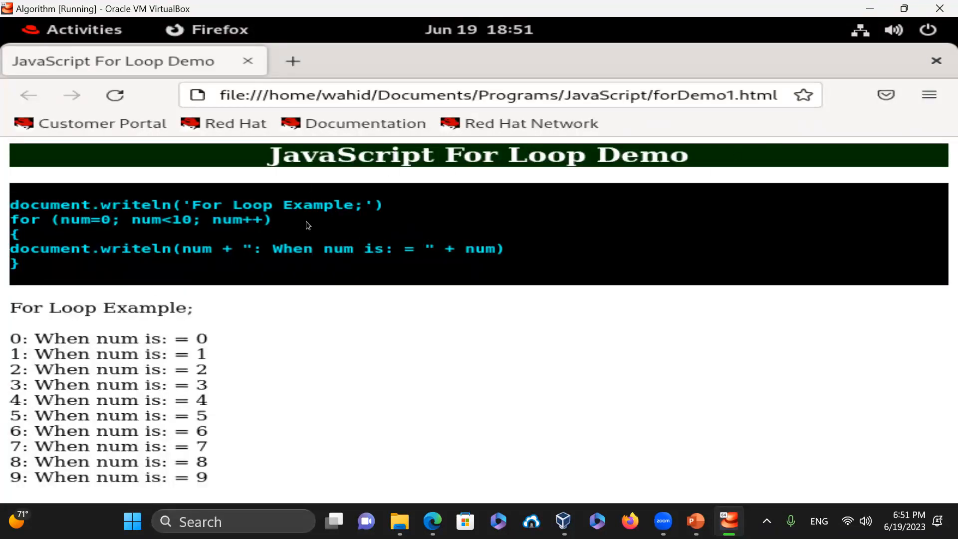
- Highlight the forDemo1.html code lines, then close Firefox
drag(529, 252, 3, 197)
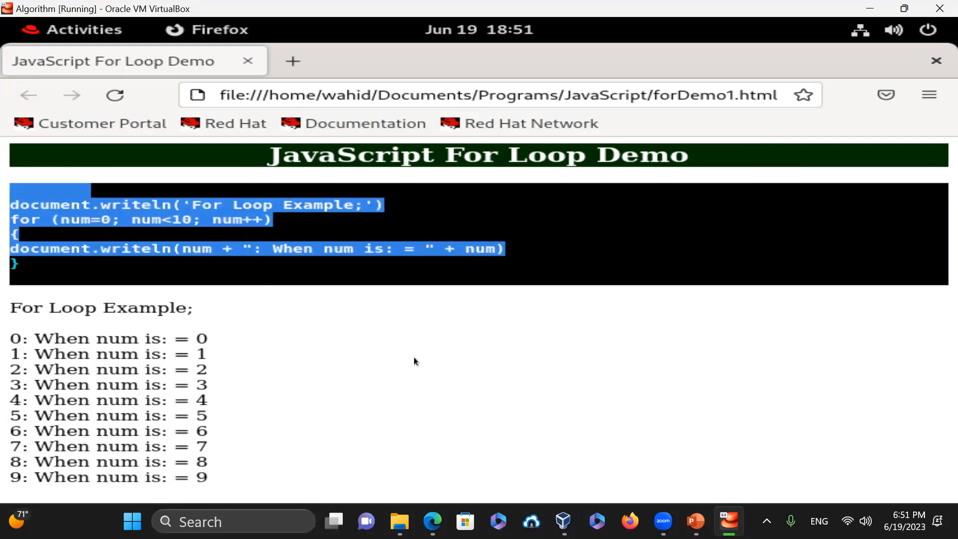
click(165, 356)
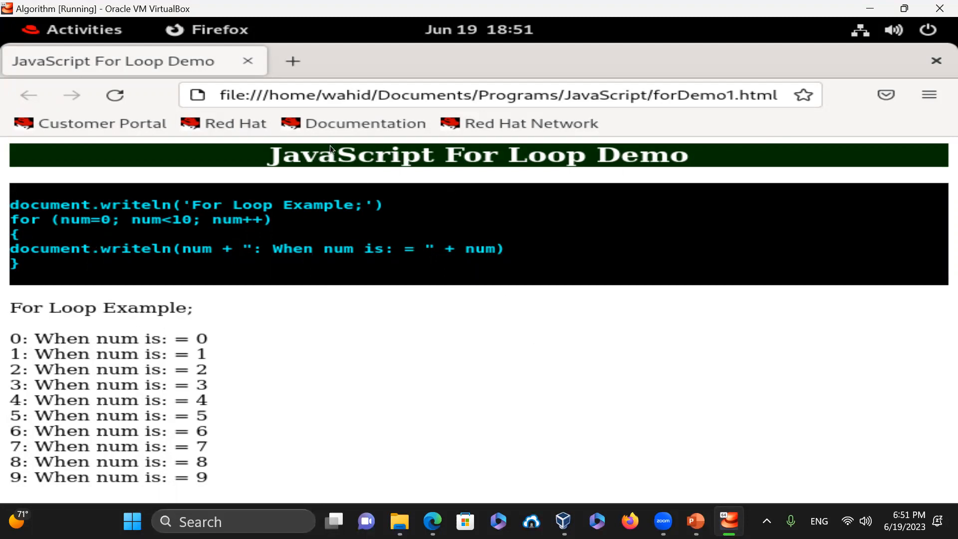
click(927, 61)
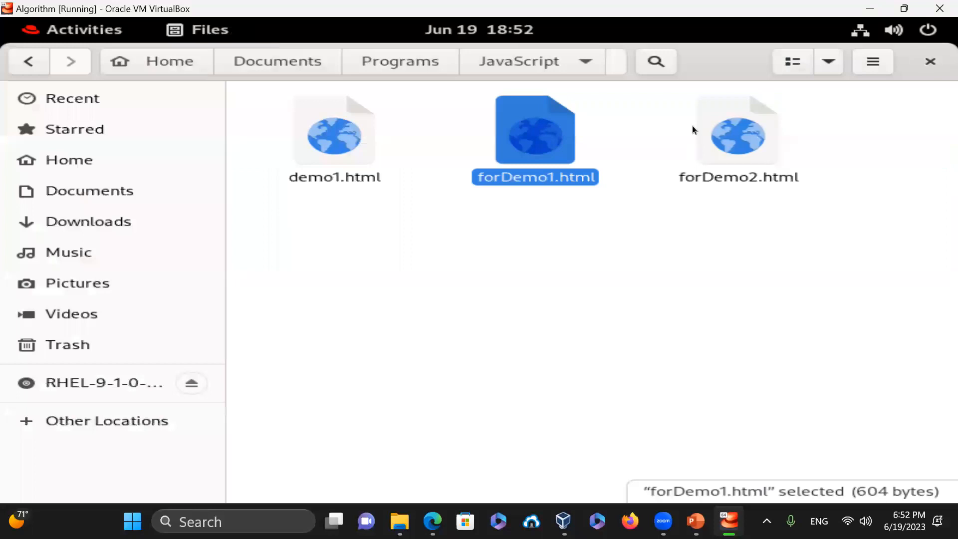
- Open forDemo2.html to see its 0–9 loop output, then close Firefox
click(757, 146)
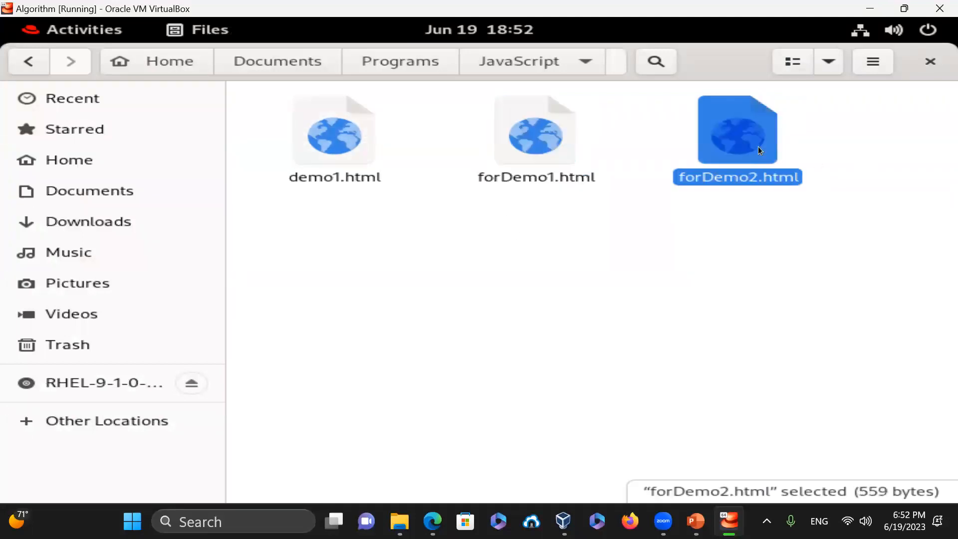
double_click(732, 155)
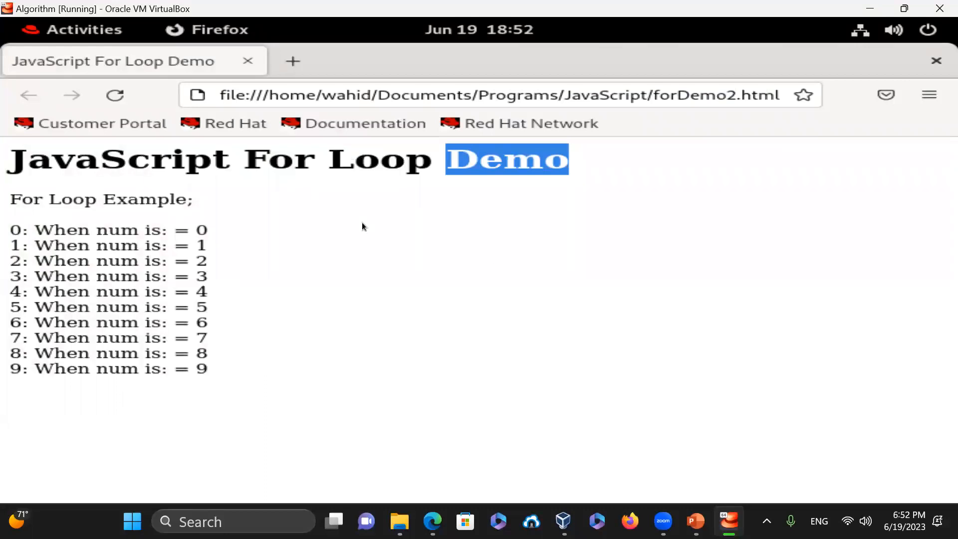
click(928, 60)
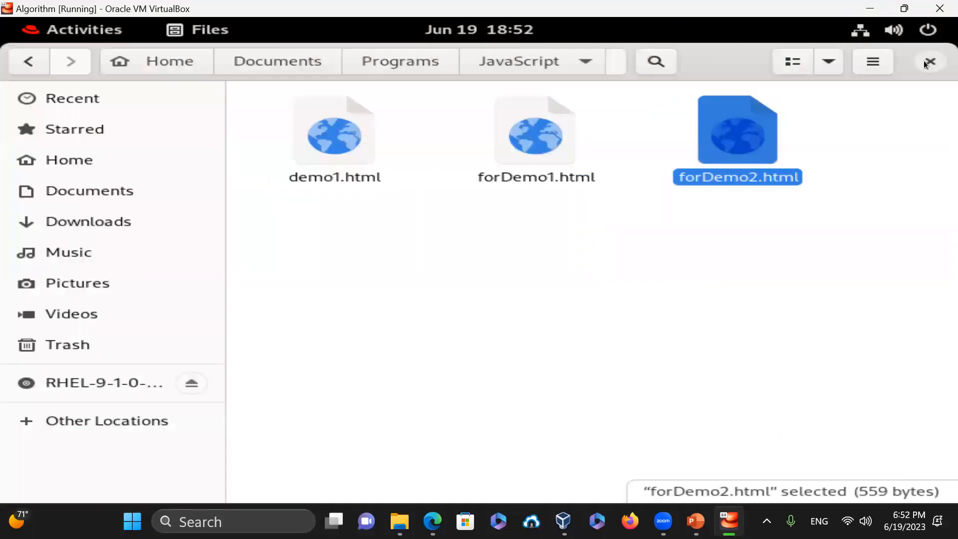
- Open a terminal in the JavaScript folder, run pwd and ls -la, then start top
right_click(361, 233)
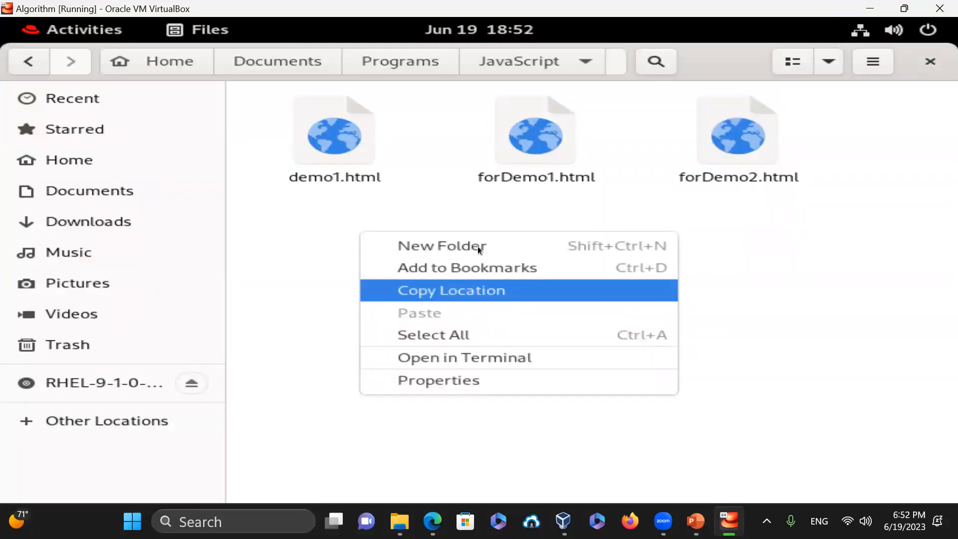
click(470, 359)
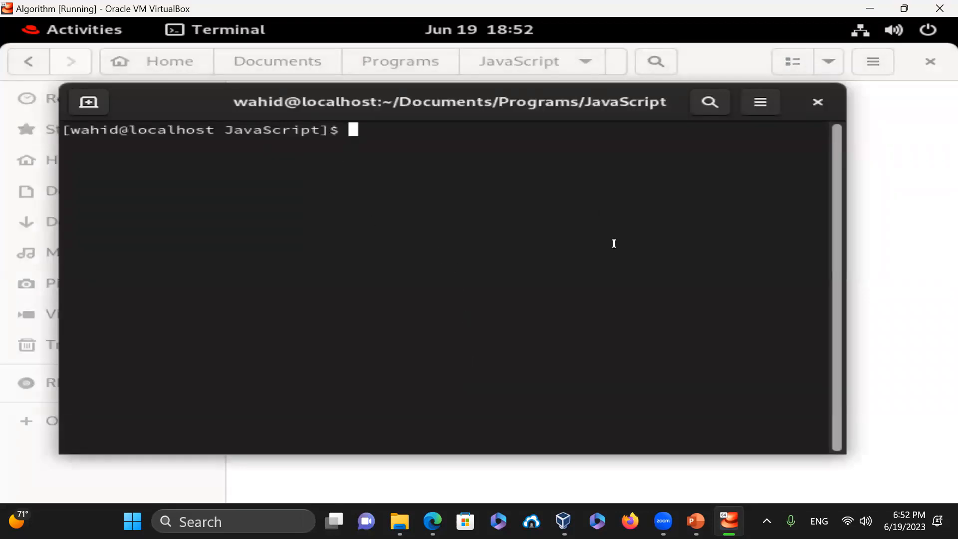
text(pwd)
key(Return)
text(ls -la)
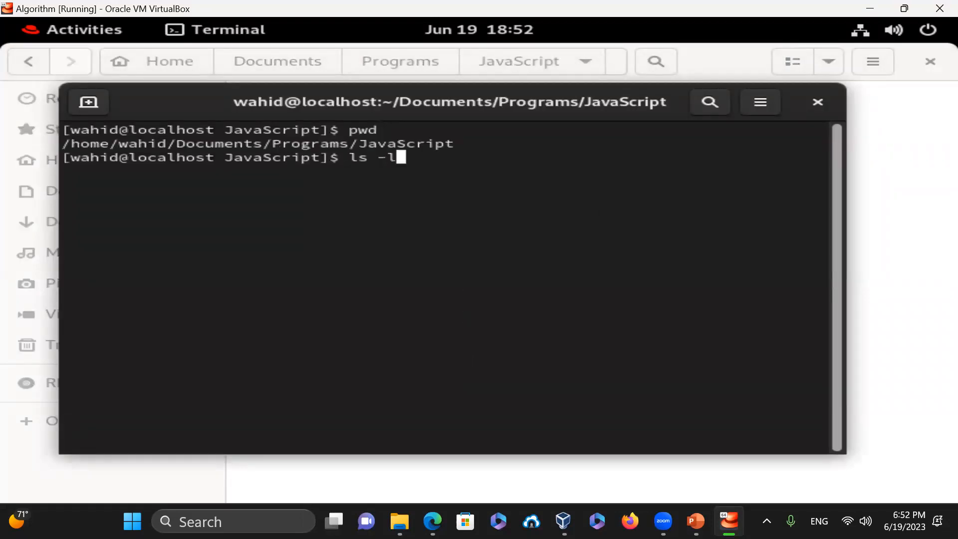
key(Return)
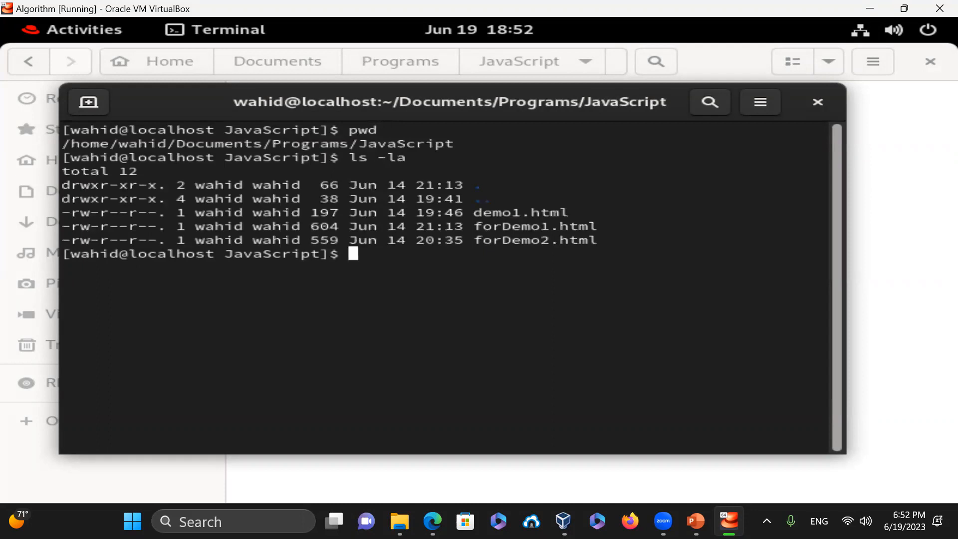
text(top)
key(Return)
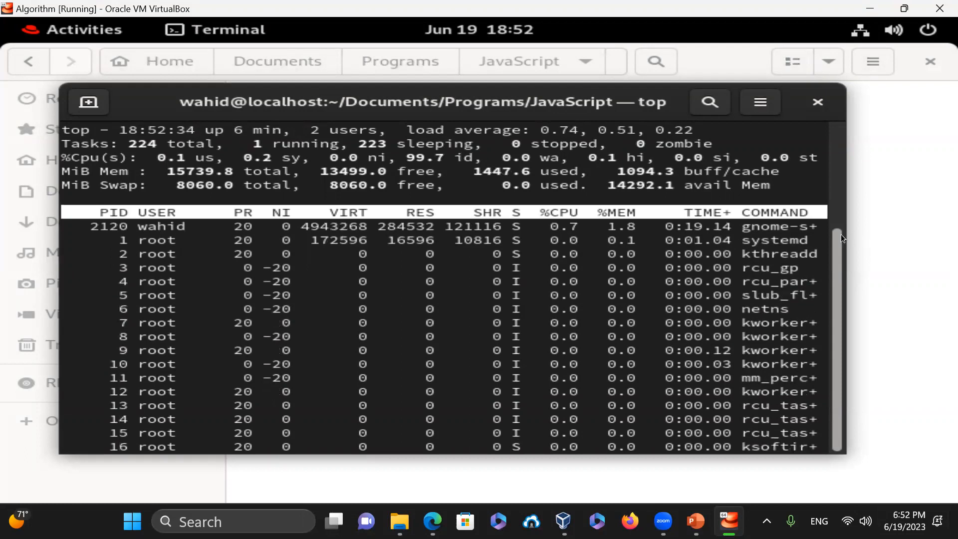
- Widen the terminal, quit top, run ps -efa | grep -i gnome-termina, then clear
drag(842, 241, 950, 260)
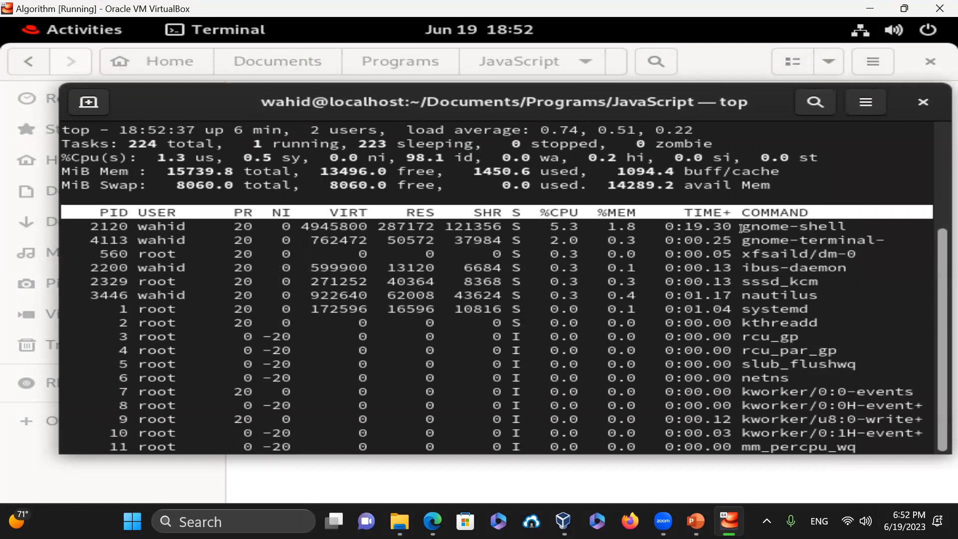
drag(742, 240, 760, 242)
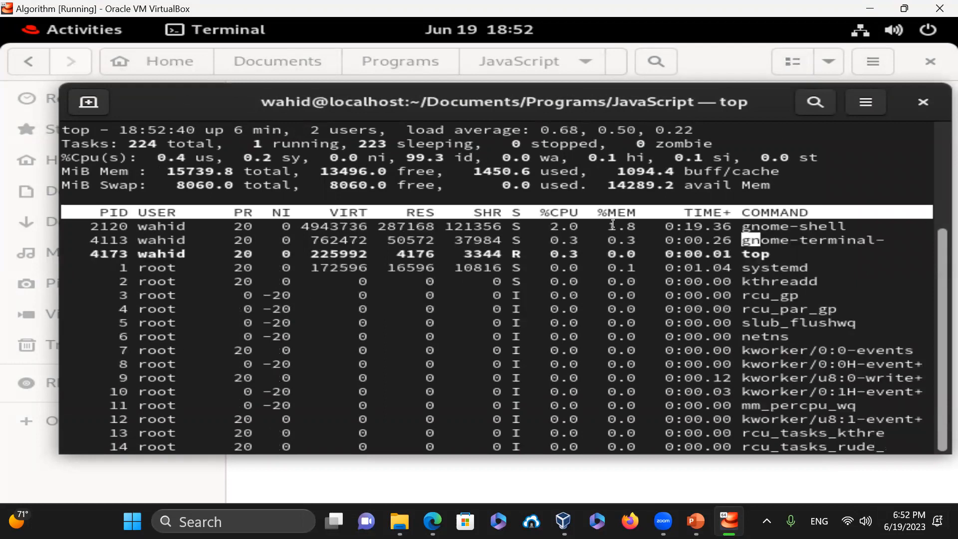
key(q)
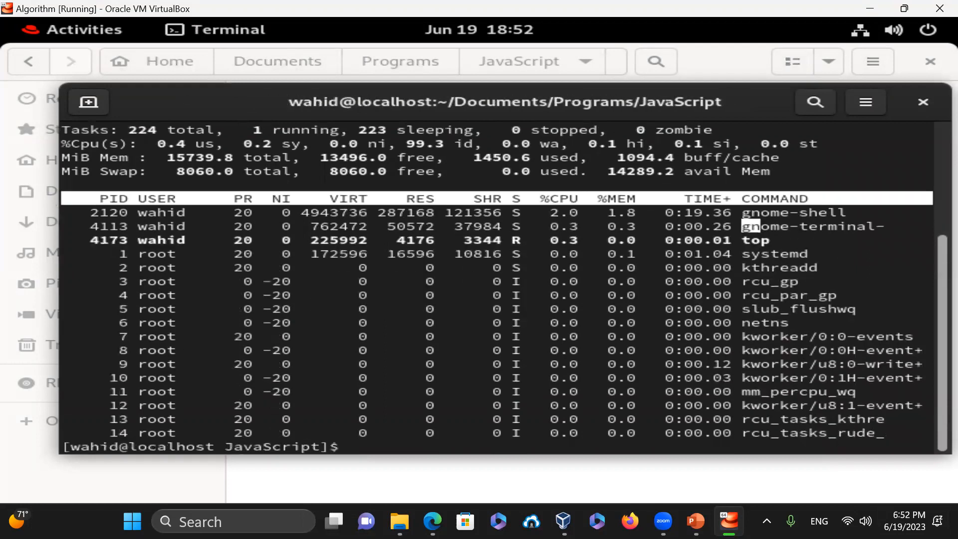
text(ps -efa | grep -i gnome-ter)
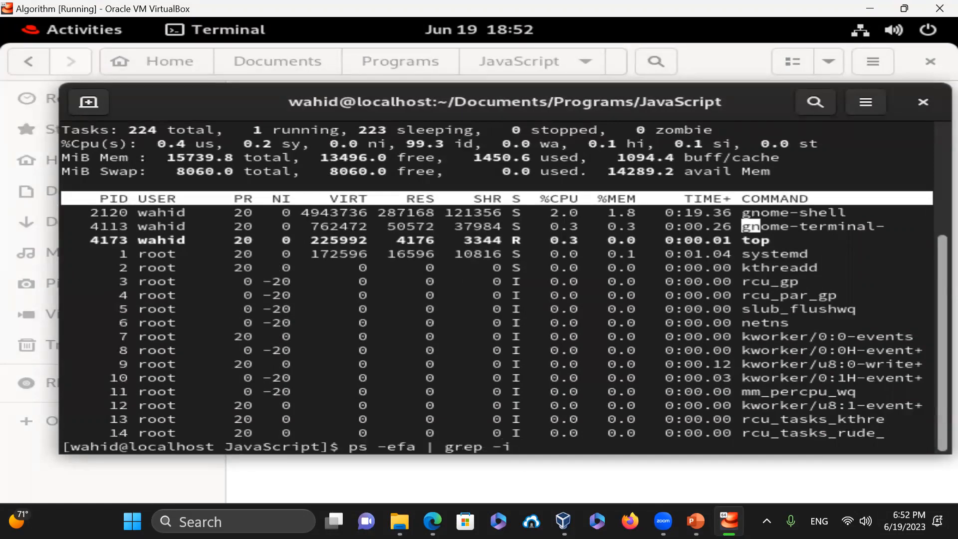
text(mina)
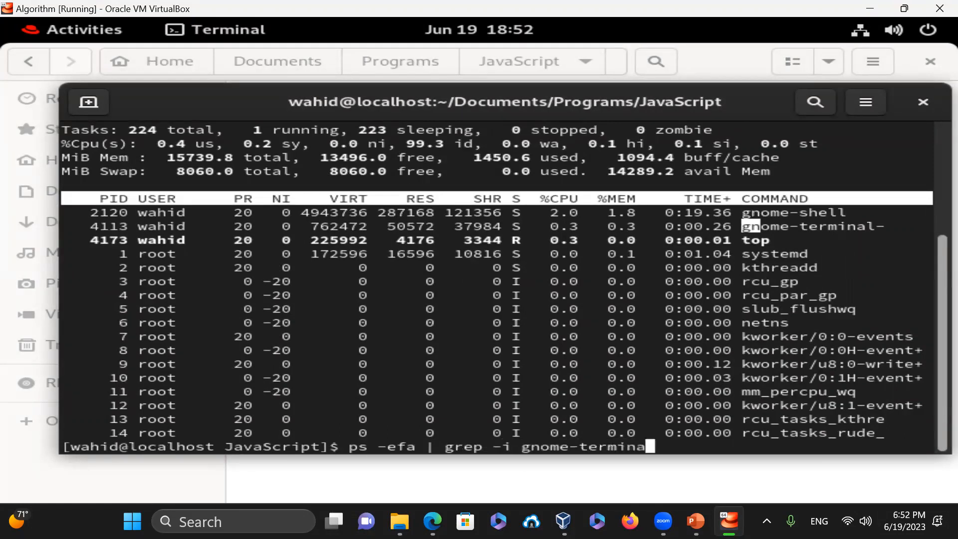
key(Return)
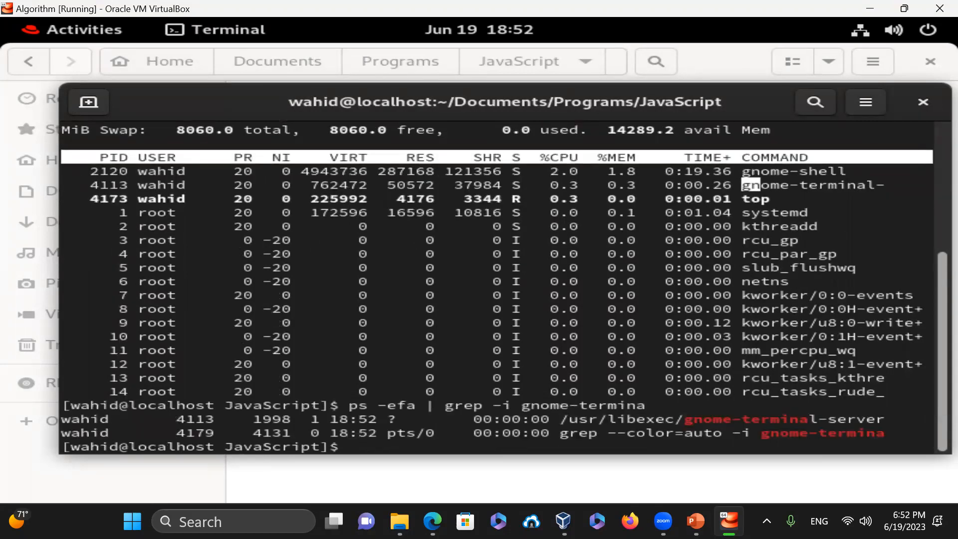
text(clear)
key(Return)
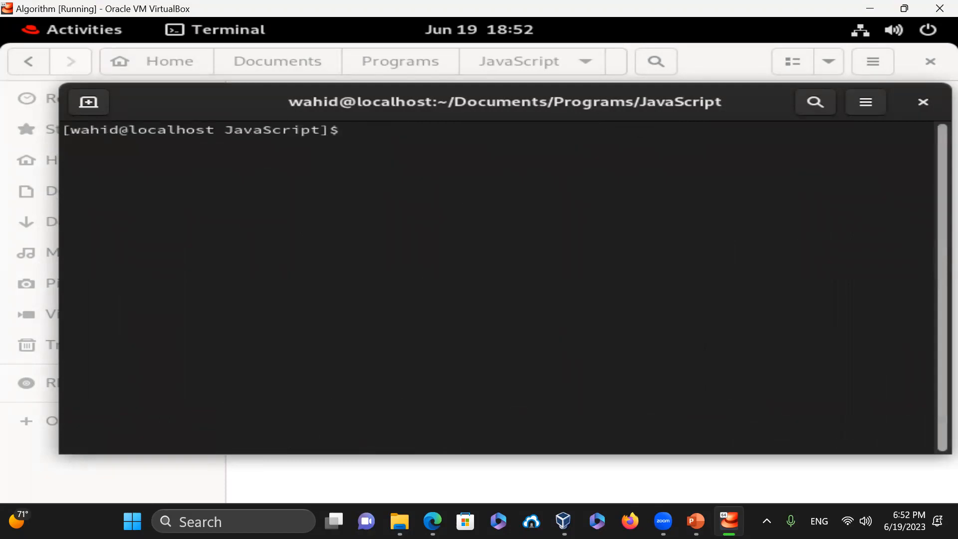
- From the JavaScript folder, go up to Programs, list it with ls -la, and enter Shells
text(pwd)
key(Return)
text(cd ../)
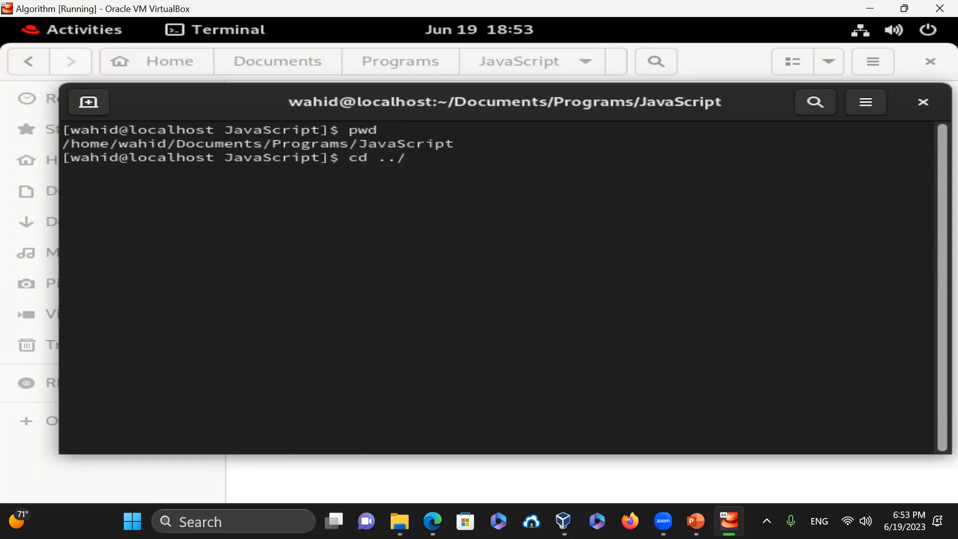
key(Return)
text(ls -la)
key(Return)
text(cd Shells)
key(Return)
- Clear the terminal screen and enlarge the terminal font with Ctrl+Plus
text(ls al)
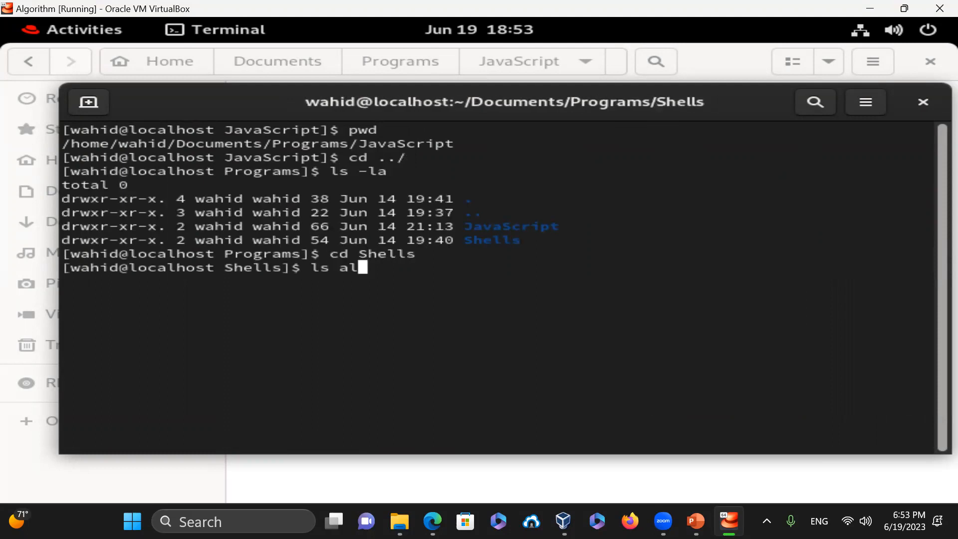
key(BackSpace)
key(BackSpace)
key(BackSpace)
key(BackSpace)
key(BackSpace)
text(clear)
key(Return)
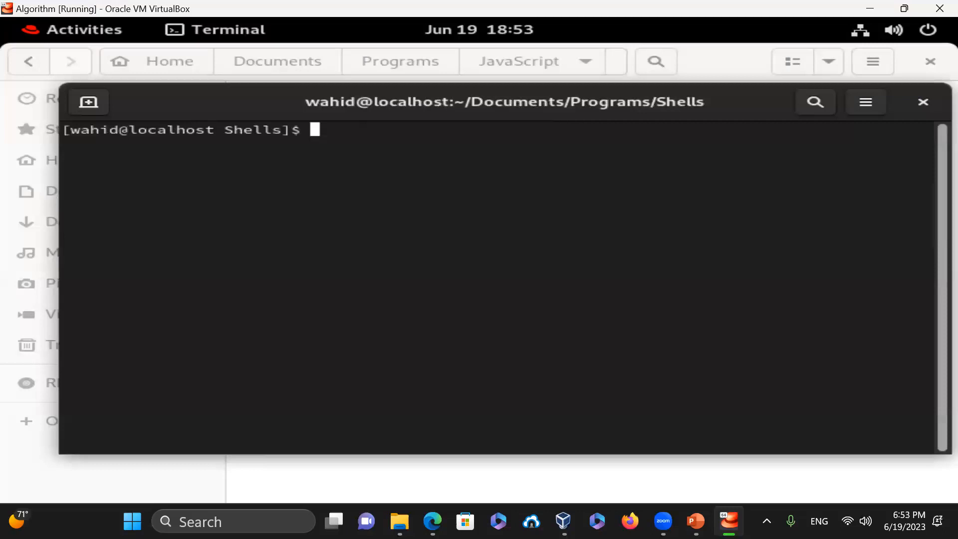
key(ctrl+plus)
key(ctrl+plus)
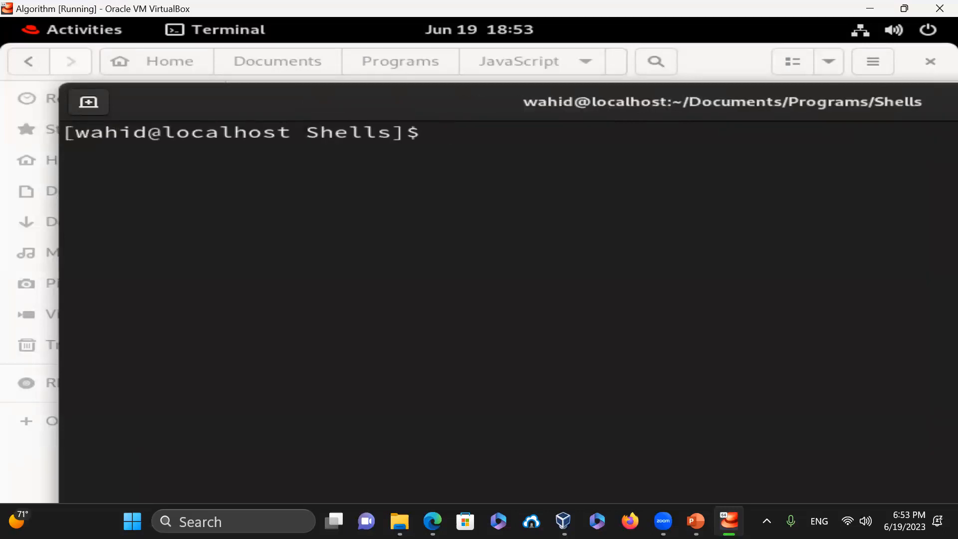
- Move the terminal to the top, run pwd and ls, then cat -n demo1.sh
drag(421, 109, 382, 70)
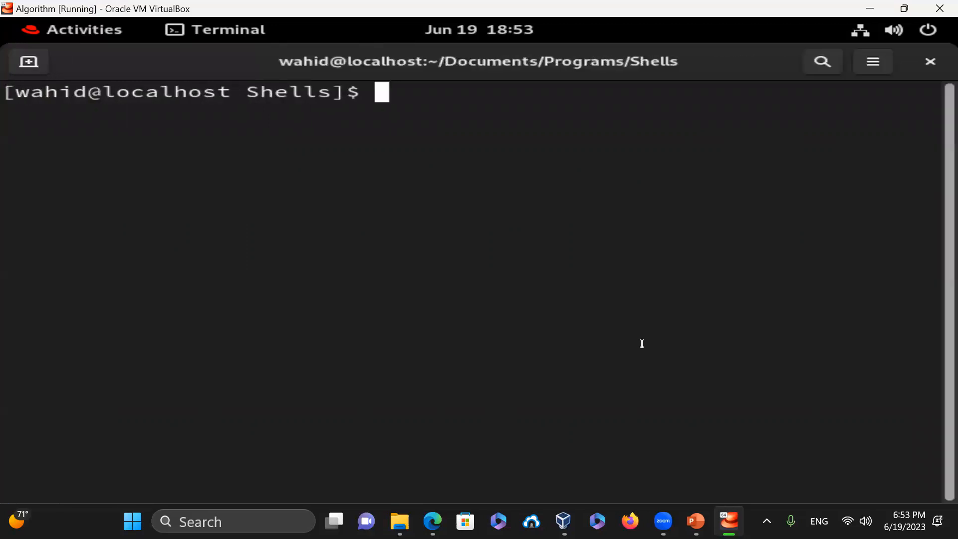
text(pwd)
key(Return)
text(ls)
key(Return)
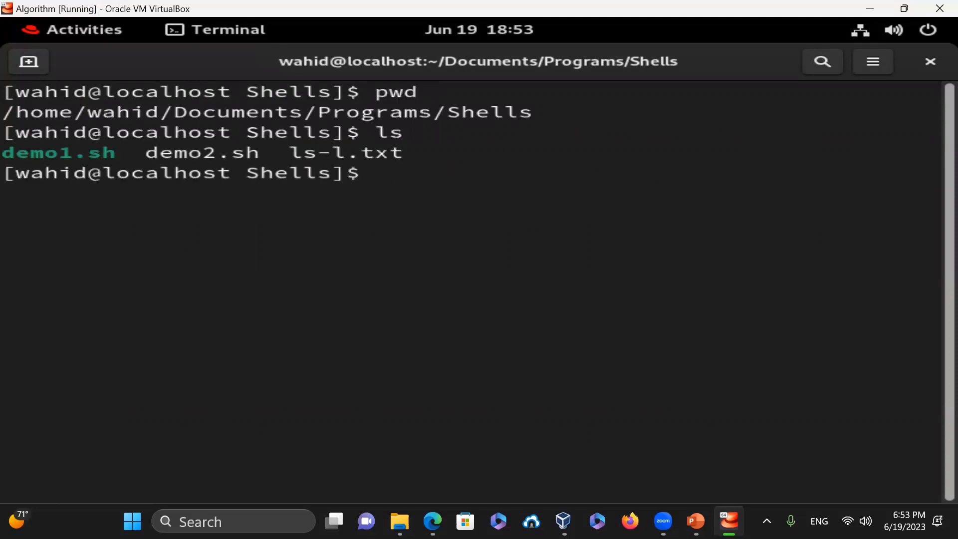
text(cat -n demo1.s)
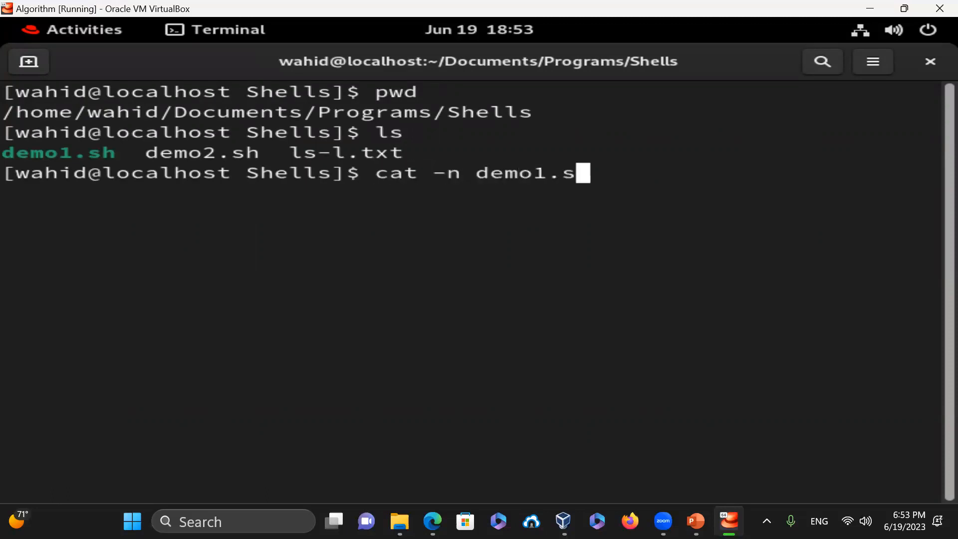
text(h)
key(Return)
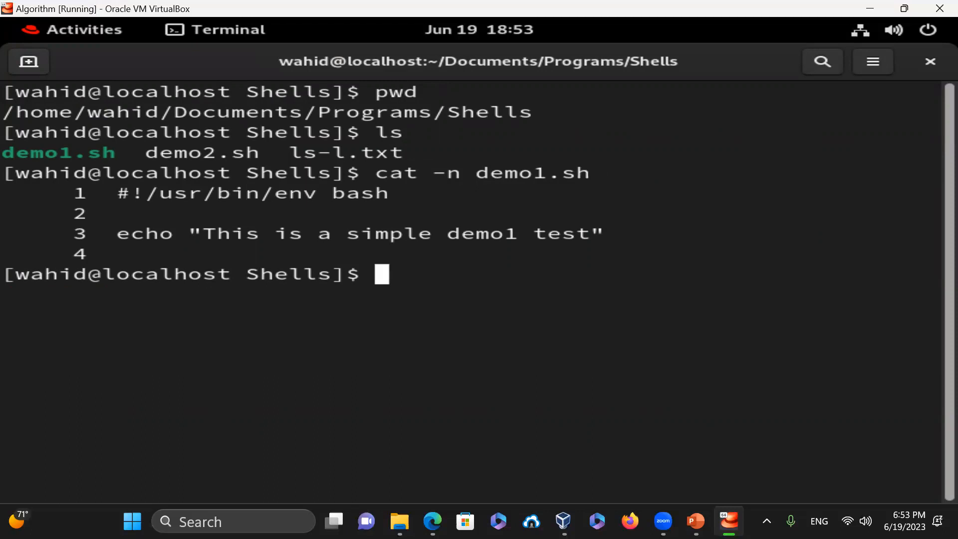
- Run ./demo1.sh and check its permissions with ls -l demo1.sh
text(./demo)
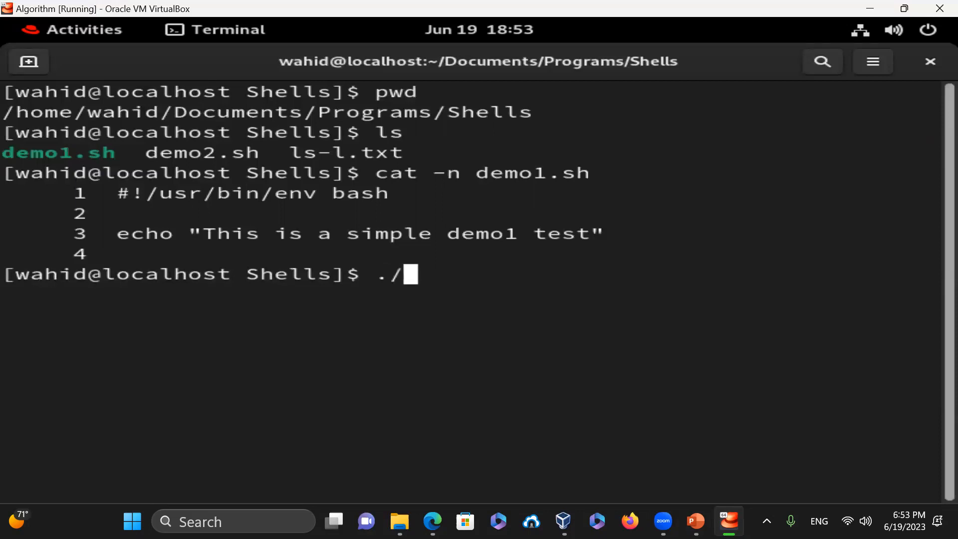
text(1.sh)
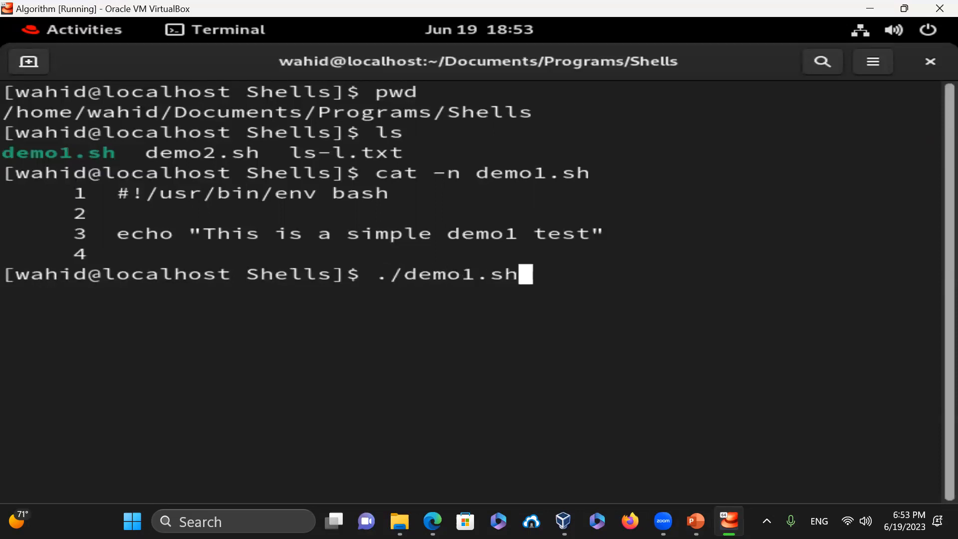
key(Return)
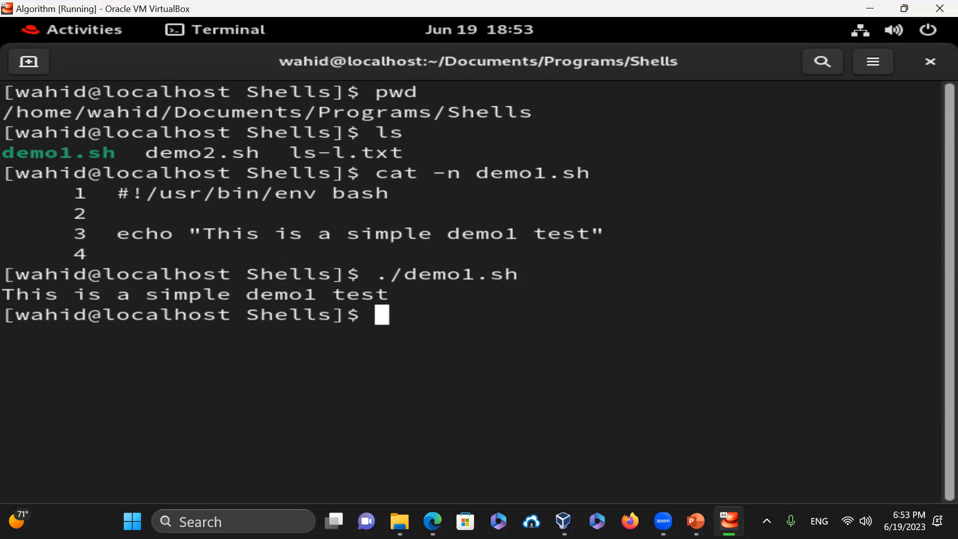
text(ls -l demo1.sh)
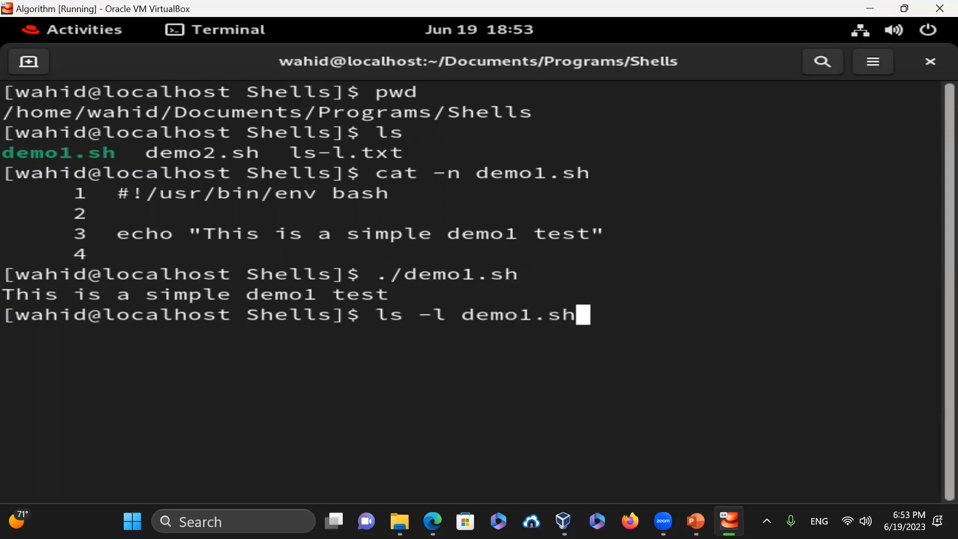
key(Return)
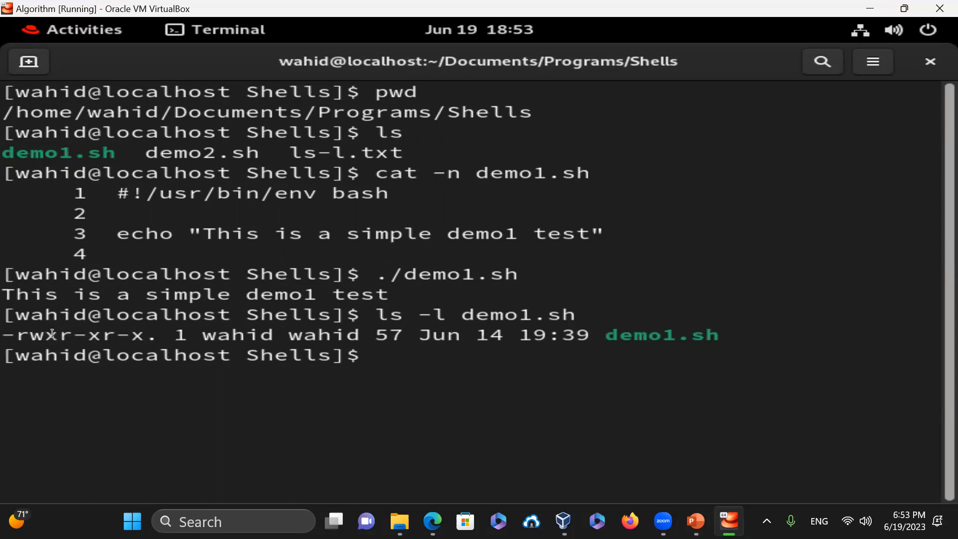
double_click(718, 336)
drag(381, 273, 505, 274)
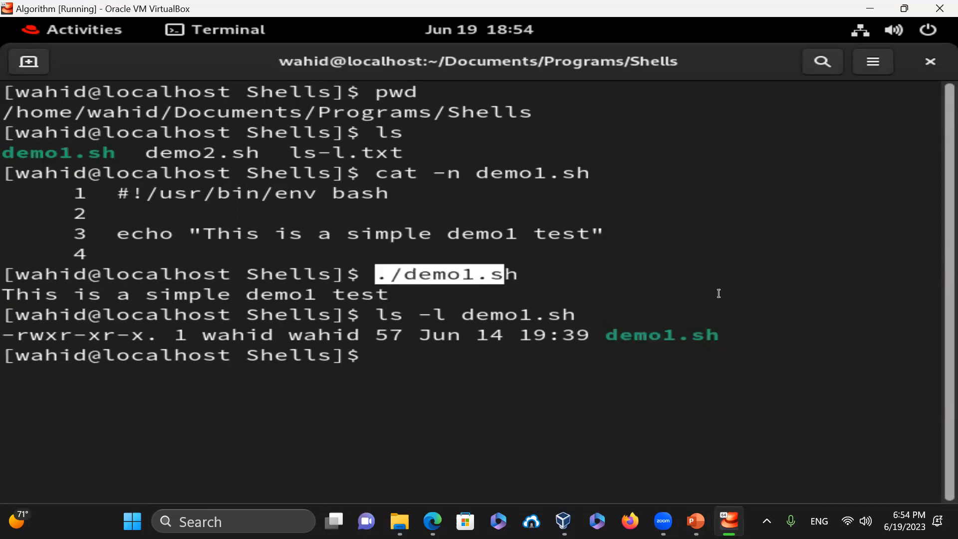
click(728, 269)
- Trace demo1.sh with bash -x, then exit the terminal
text(bash -x )
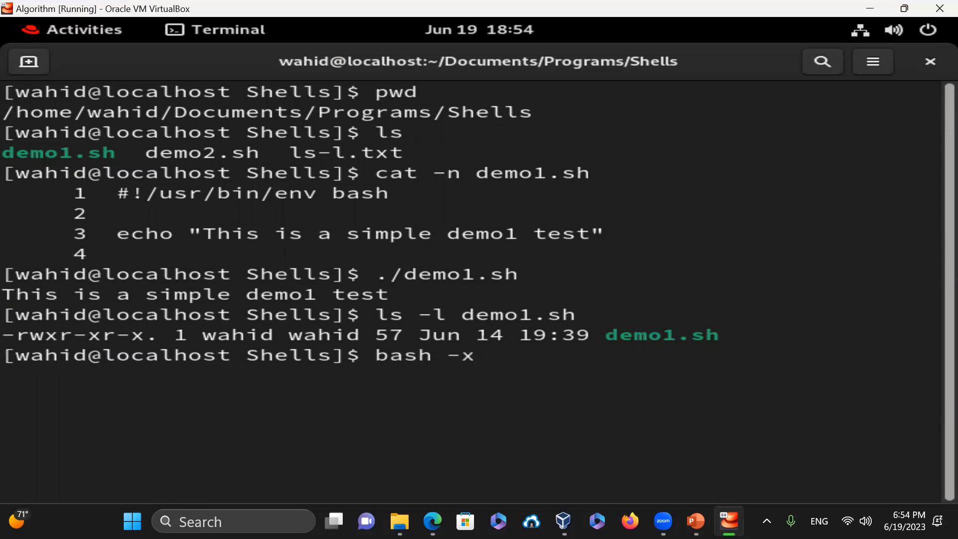
text(demo1.sh)
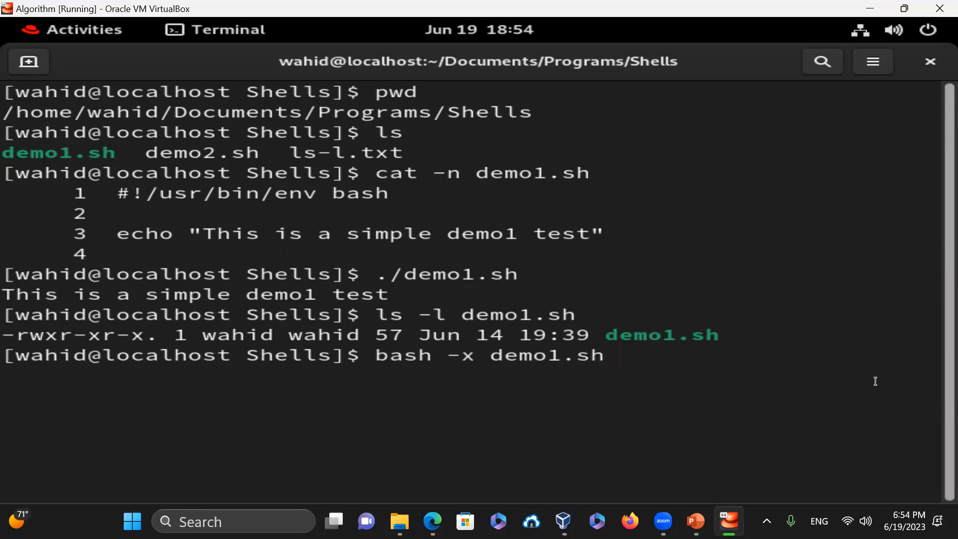
key(Return)
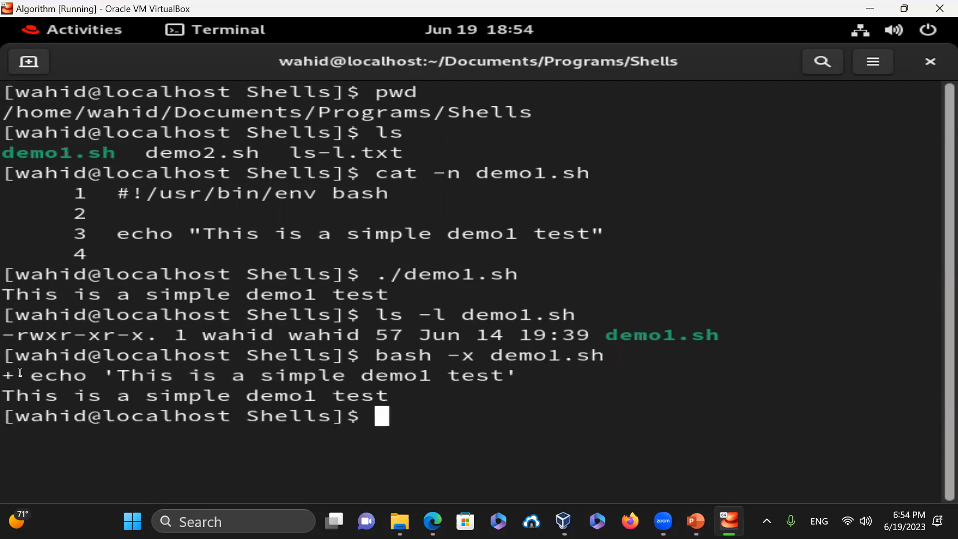
drag(21, 372, 520, 376)
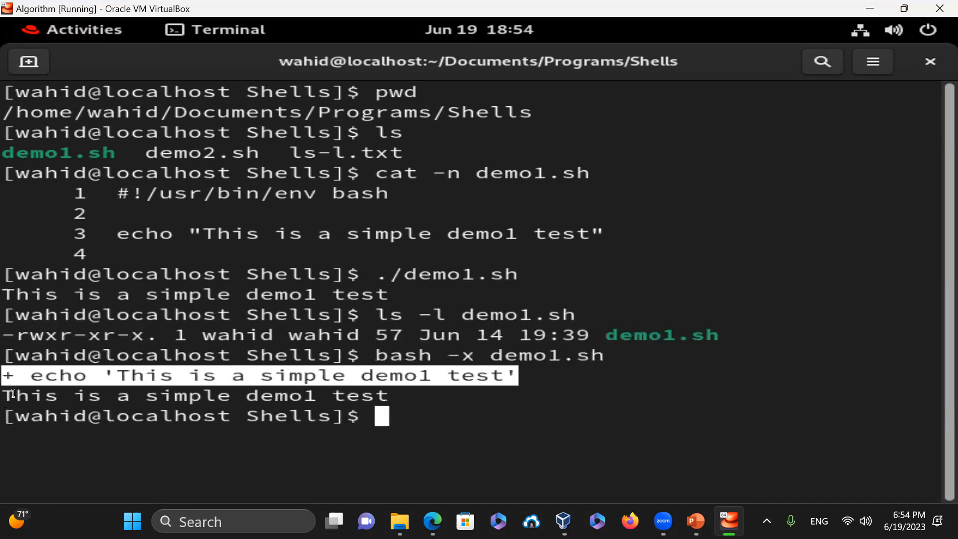
drag(14, 395, 383, 401)
click(652, 396)
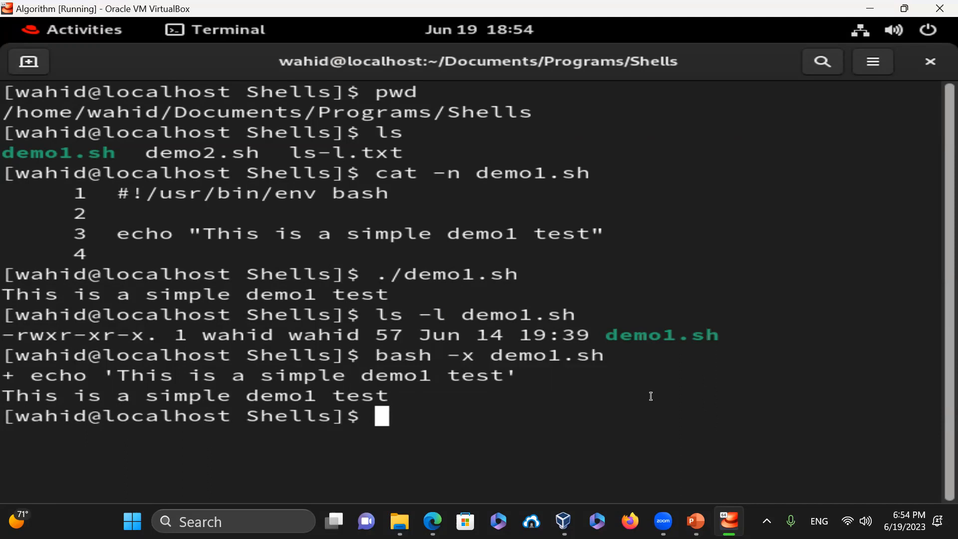
text(exit)
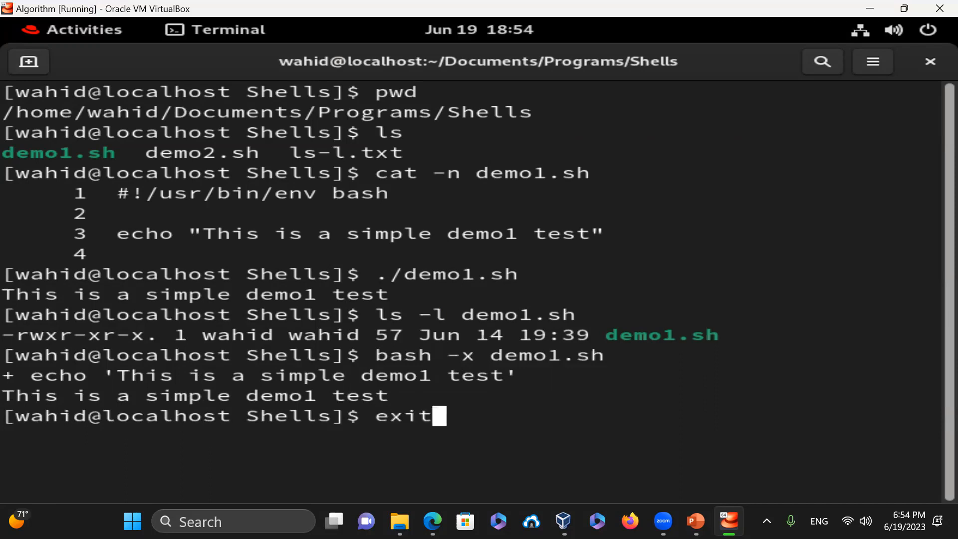
key(Return)
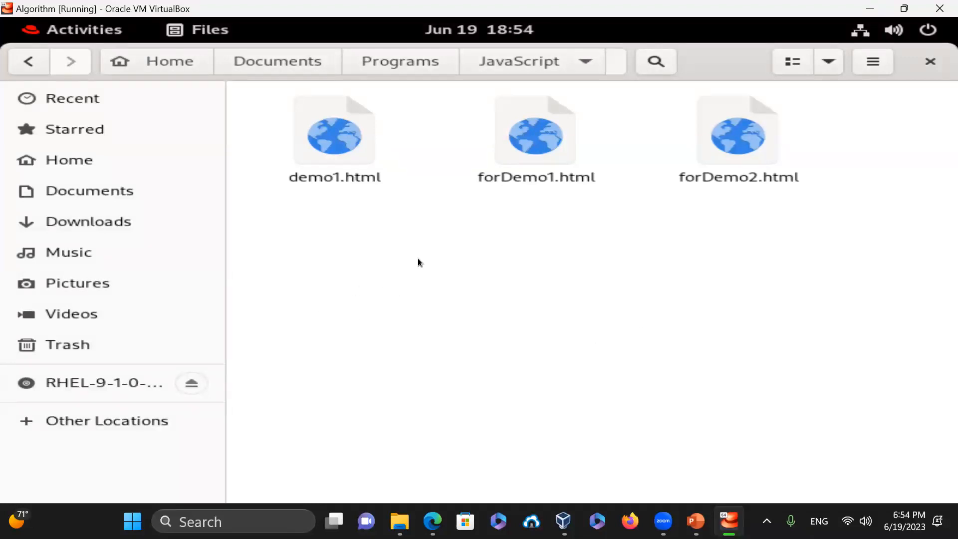
- Create a new folder named newdir1 in the JavaScript folder
right_click(357, 218)
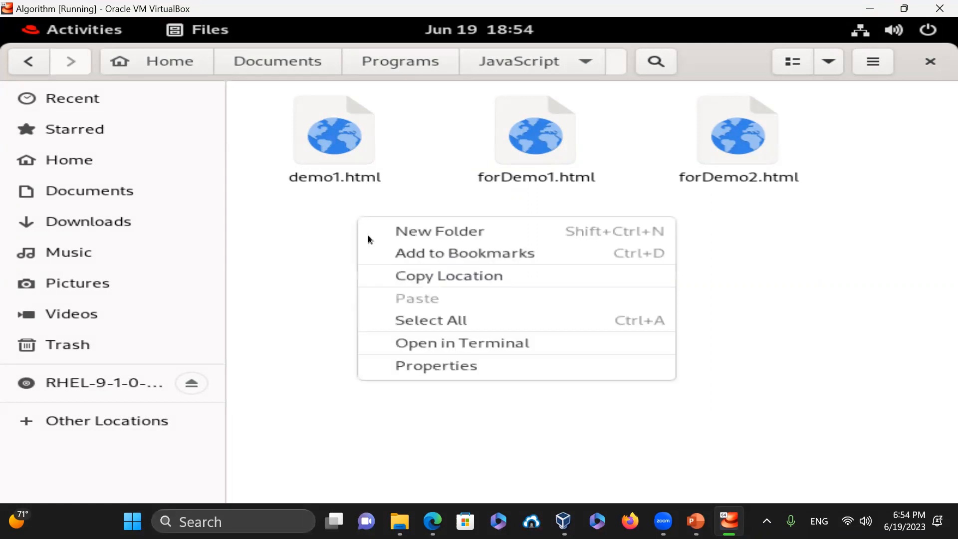
click(440, 230)
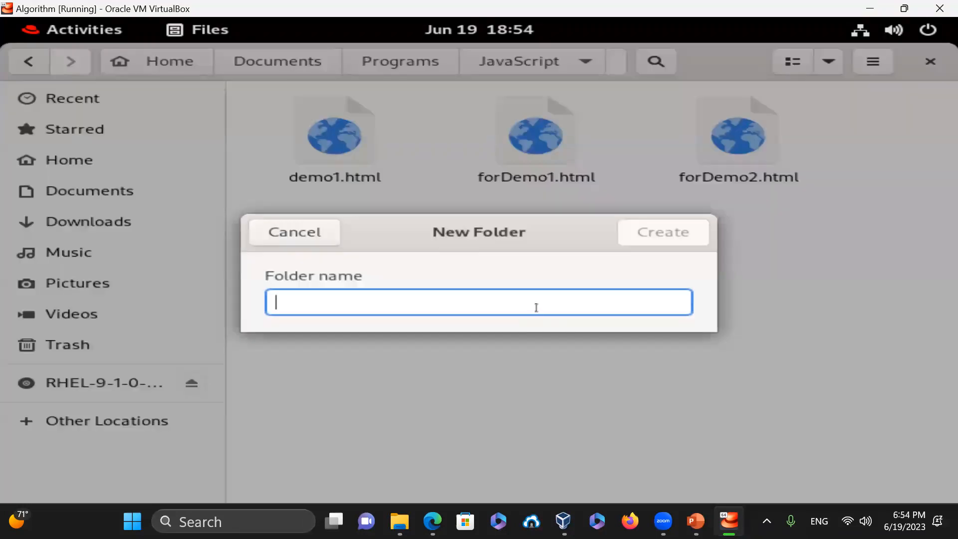
text(newdir1)
key(Return)
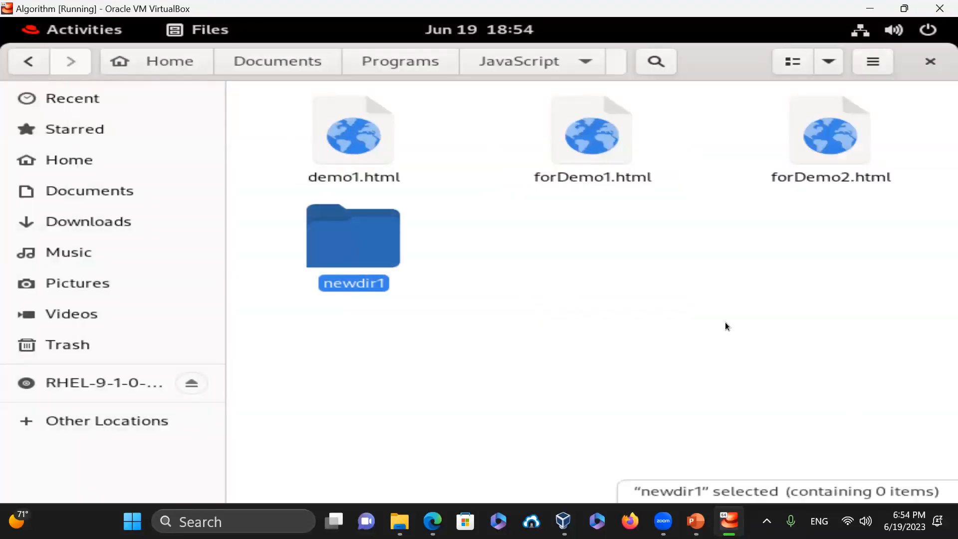
- Copy newdir1 and paste it to make the duplicate newdir1 (copy)
right_click(360, 254)
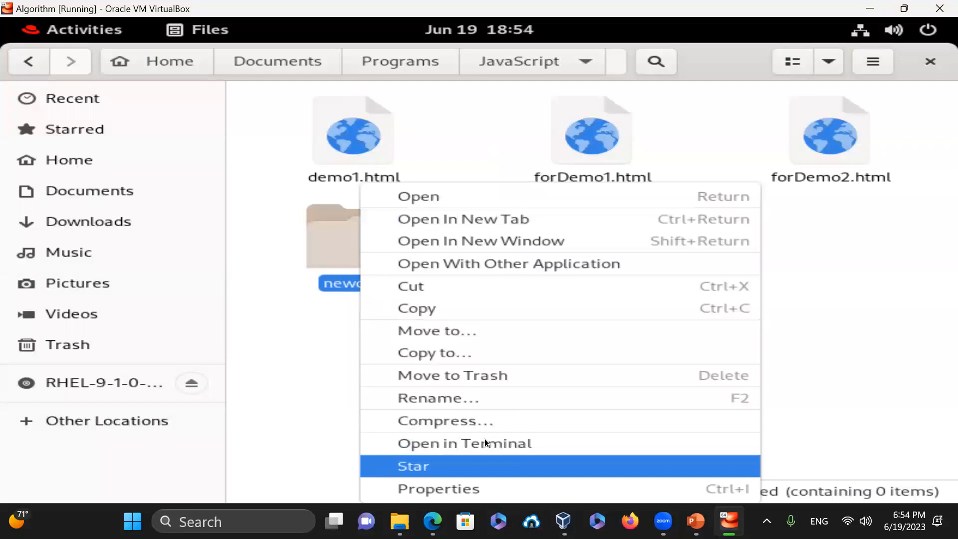
click(442, 307)
right_click(520, 270)
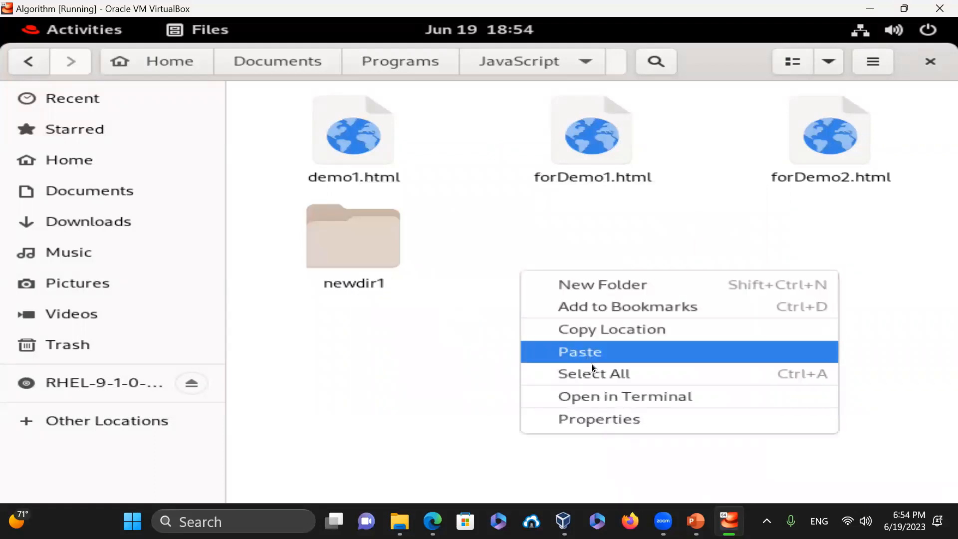
click(580, 351)
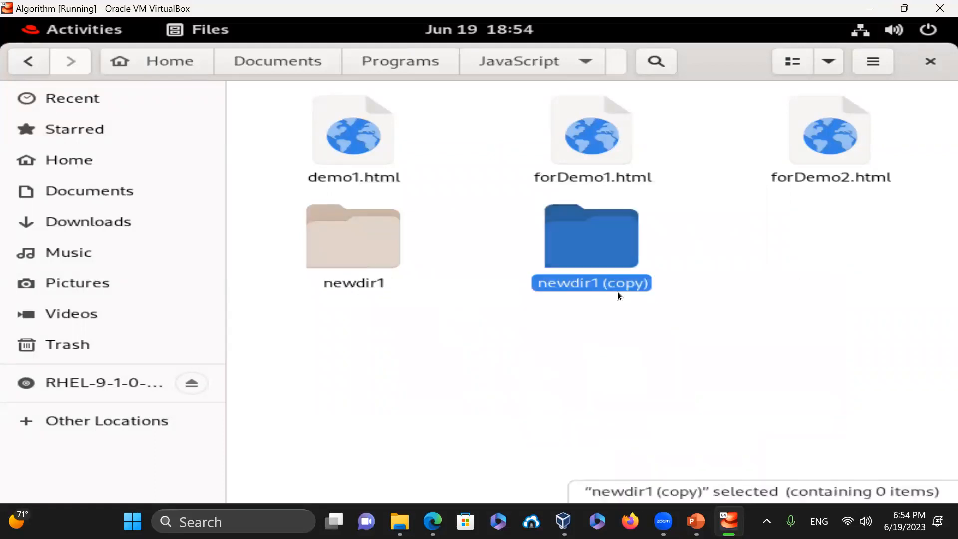
click(618, 358)
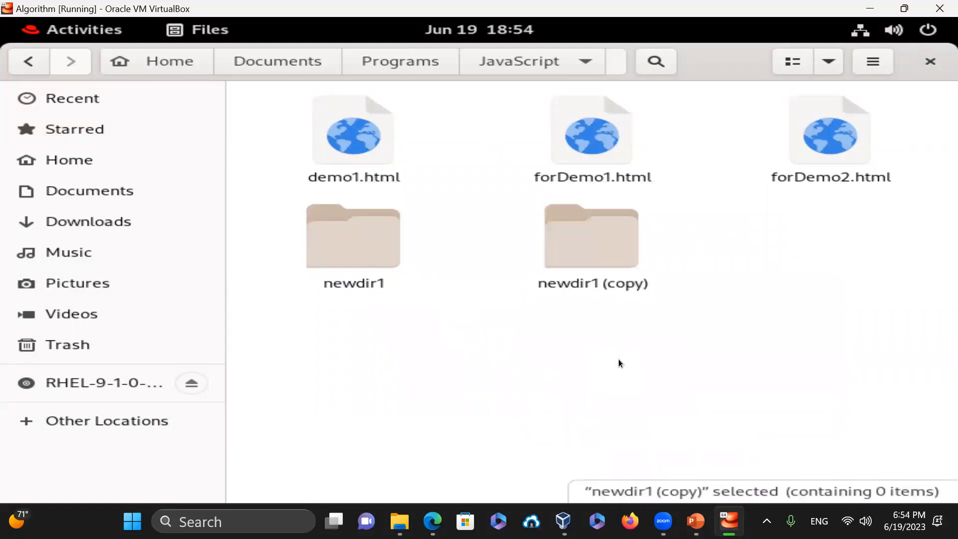
right_click(597, 264)
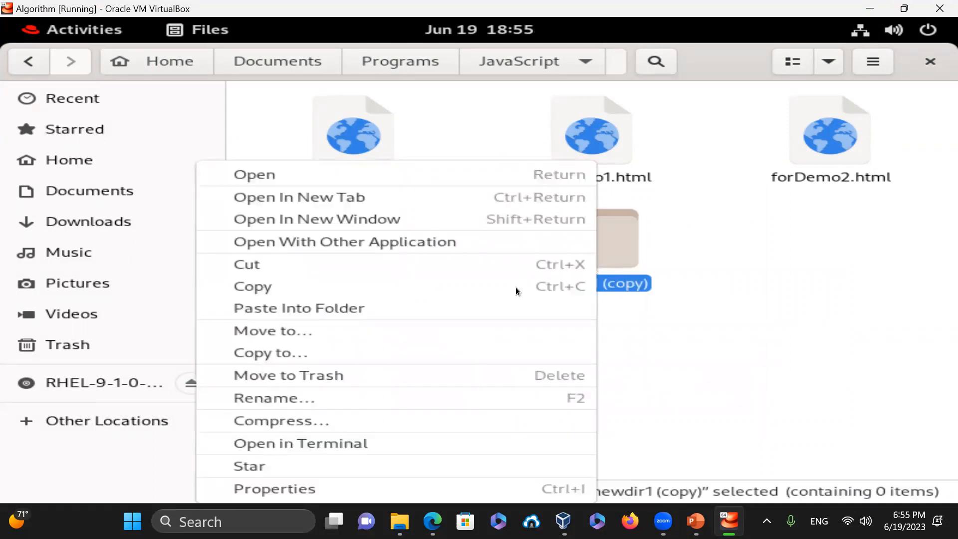
- Rename newdir1 (copy) to newdir1-copy
click(280, 399)
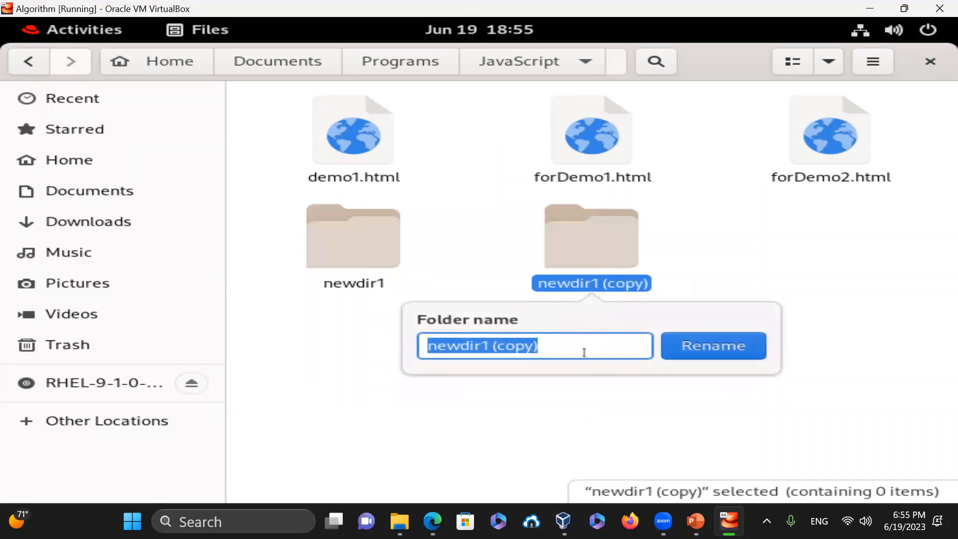
text(newdir1)
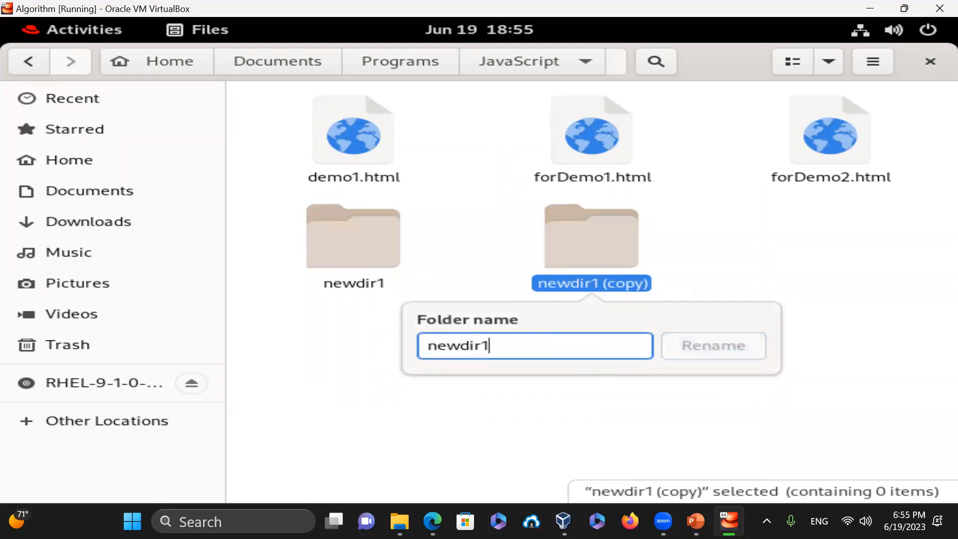
text(-copy)
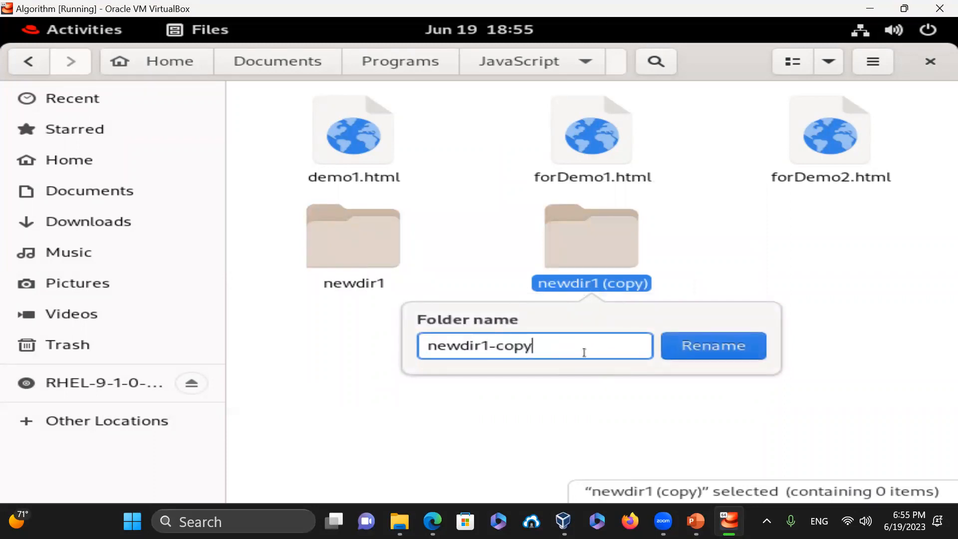
key(Return)
click(599, 341)
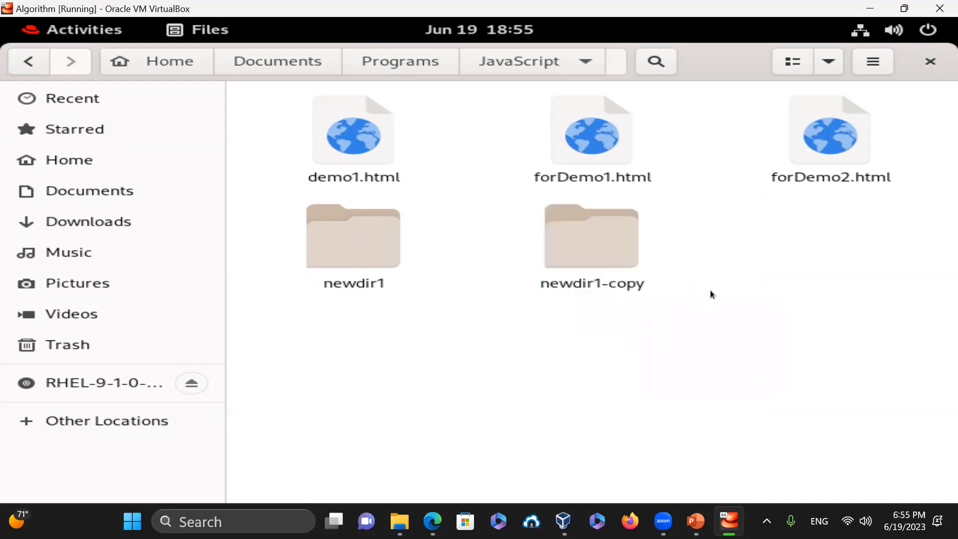
- Move the newdir1-copy folder to Trash
click(606, 253)
right_click(606, 253)
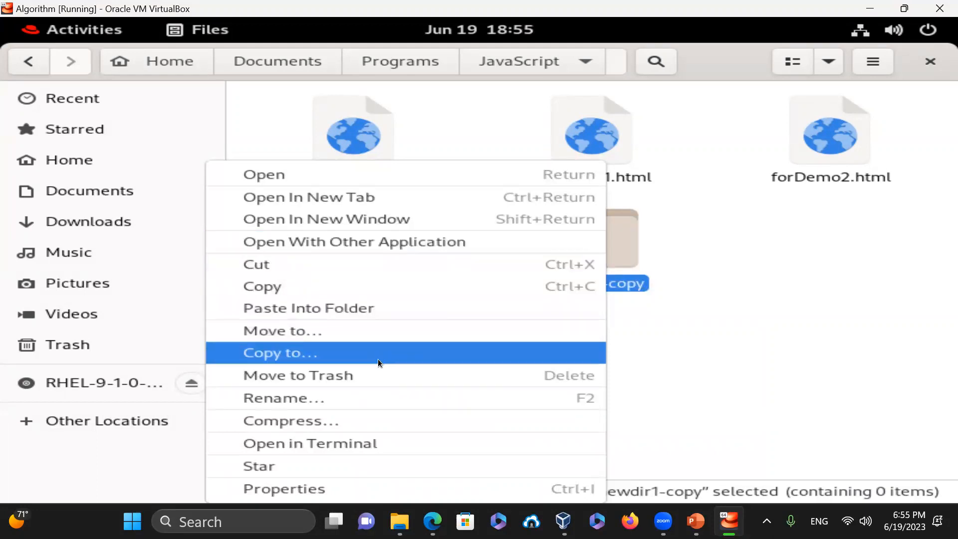
click(276, 375)
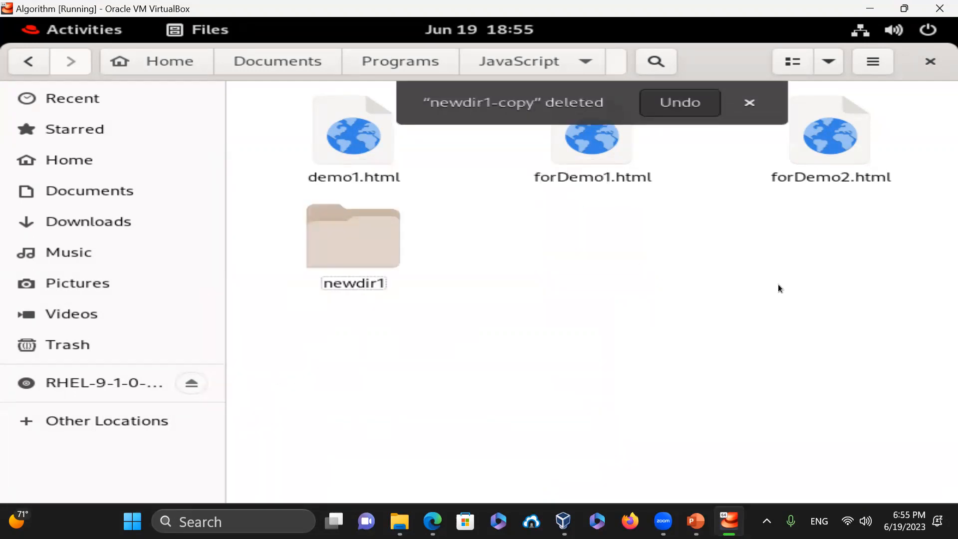
- Trash the newdir1 folder and create a fresh folder named newdir1
right_click(333, 236)
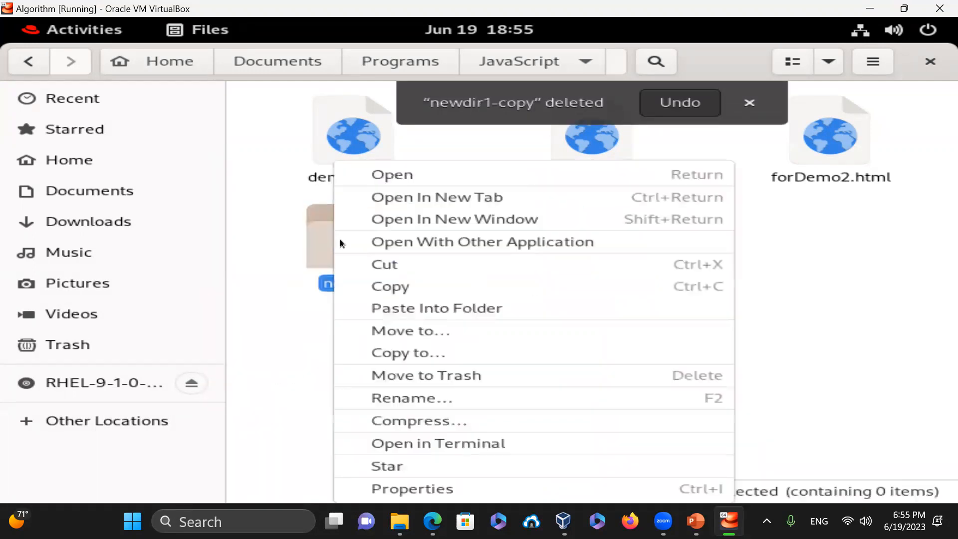
click(447, 377)
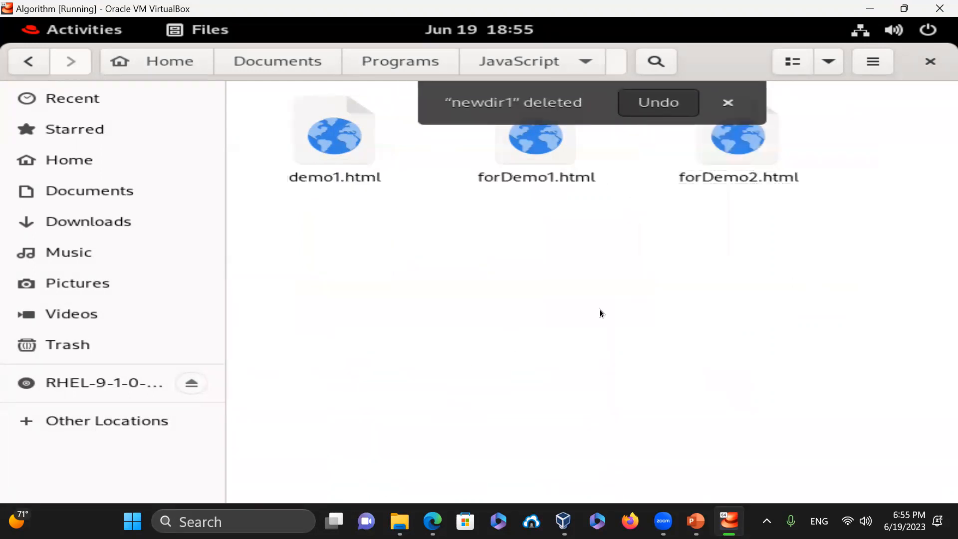
right_click(487, 250)
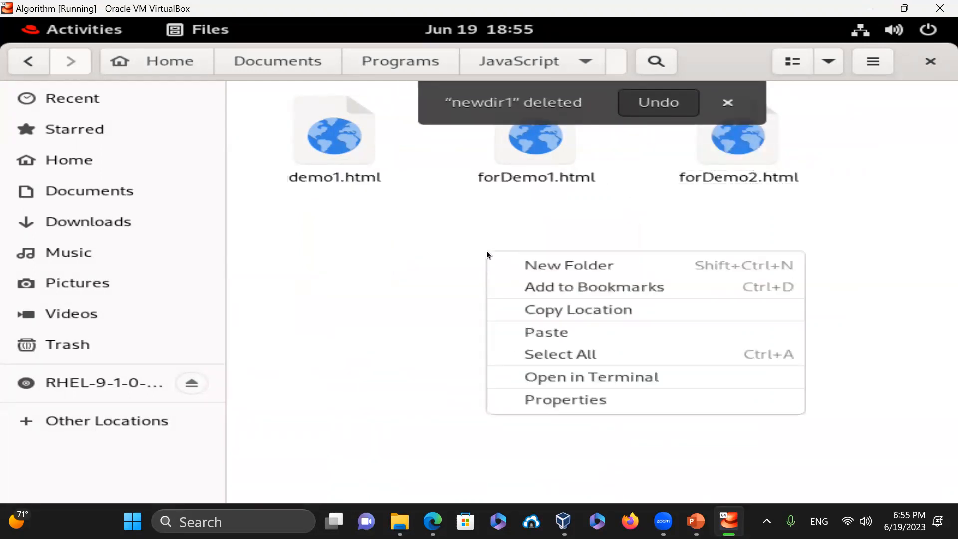
click(559, 274)
text(newdir1)
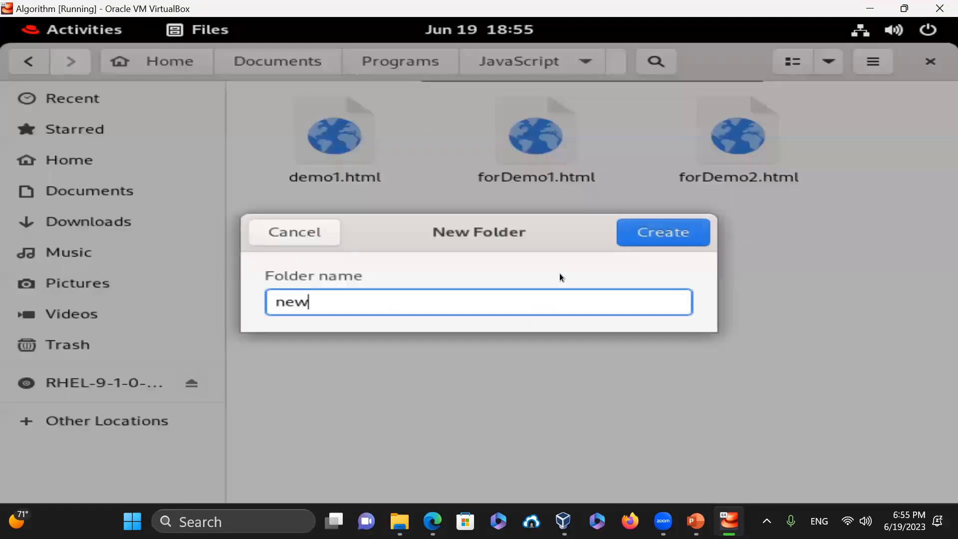
key(Return)
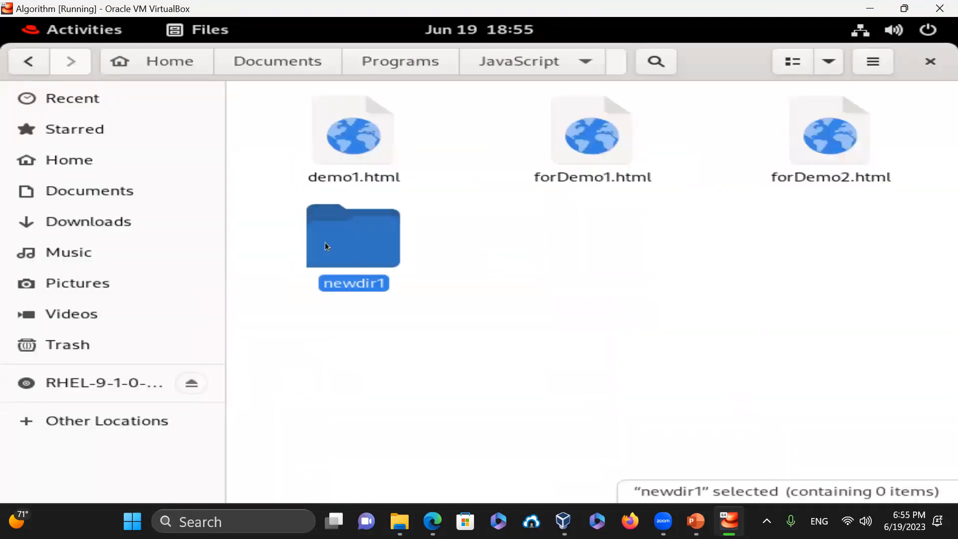
- Open the new empty newdir1 folder in Files
click(462, 262)
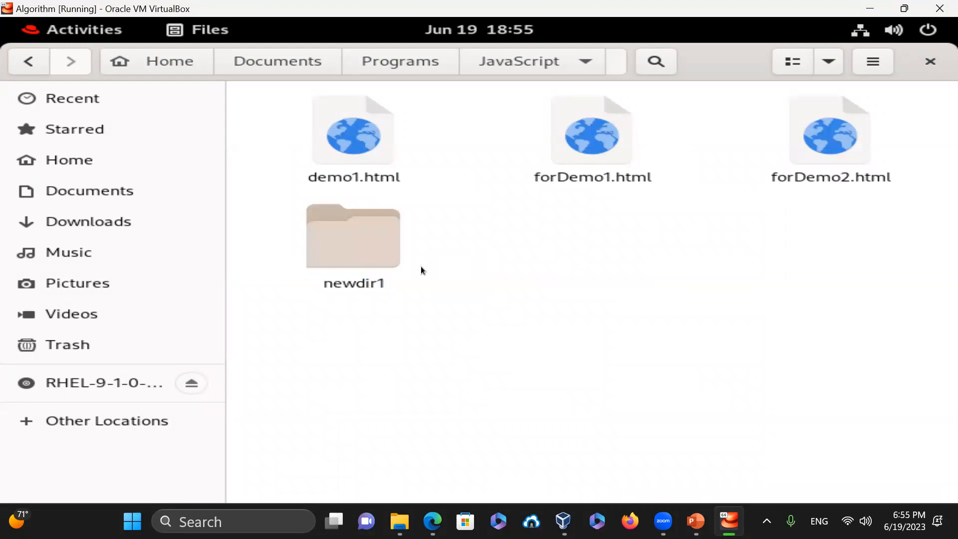
double_click(349, 244)
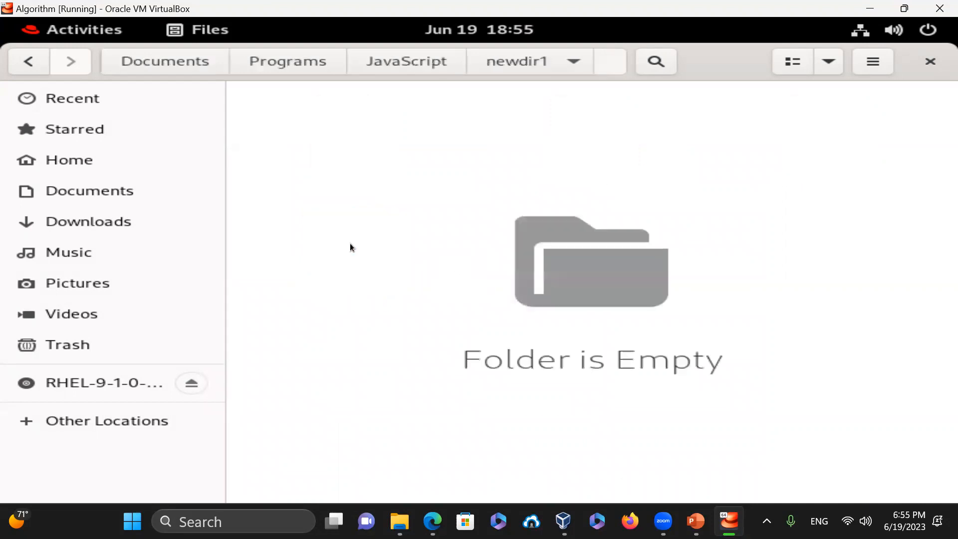
right_click(416, 133)
- Open a terminal in newdir1 and run pwd and ls -la
click(552, 265)
text(pw)
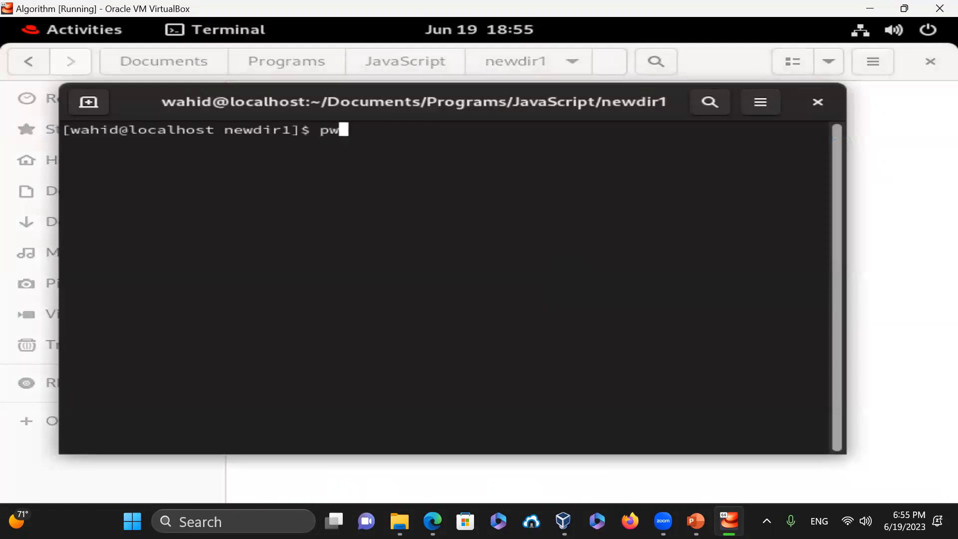
text(d)
key(Return)
text(ls -l)
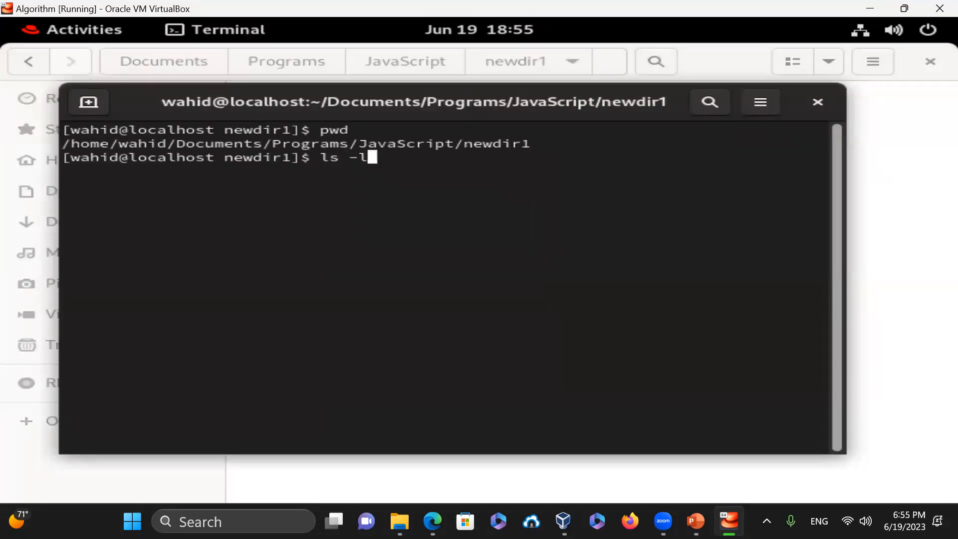
text(a)
key(Return)
- Create an empty file named this with touch and check it with ls -l this
text(touch this)
key(Return)
text(ls -l th)
key(BackSpace)
key(ctrl+u)
text(ls -l this)
key(Return)
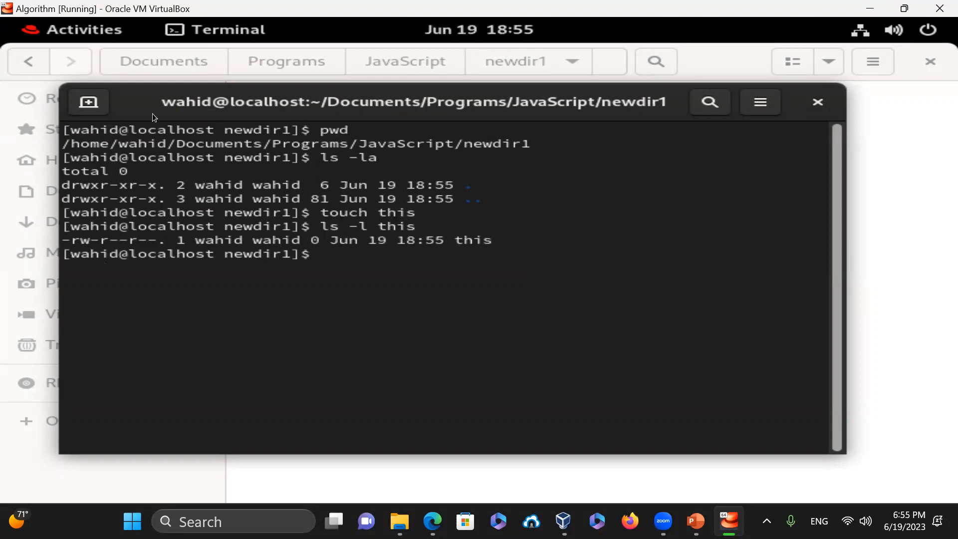
- Open this in Text Editor to confirm it is empty, then return to the terminal
drag(190, 103, 255, 259)
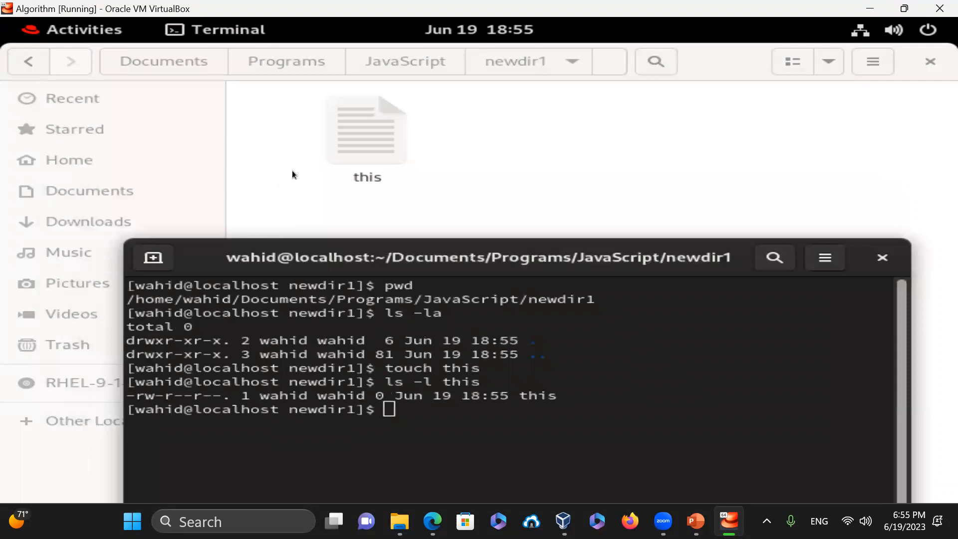
click(361, 133)
double_click(363, 137)
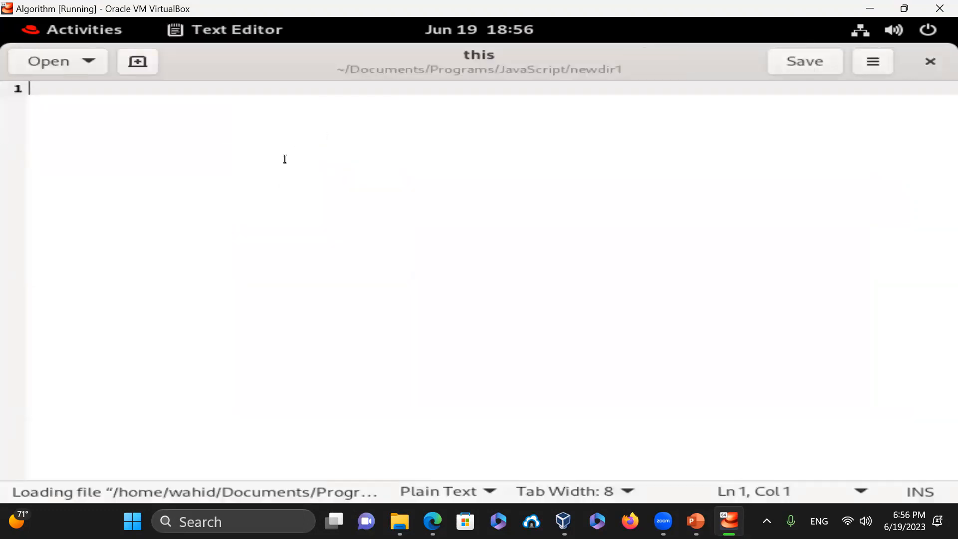
click(931, 61)
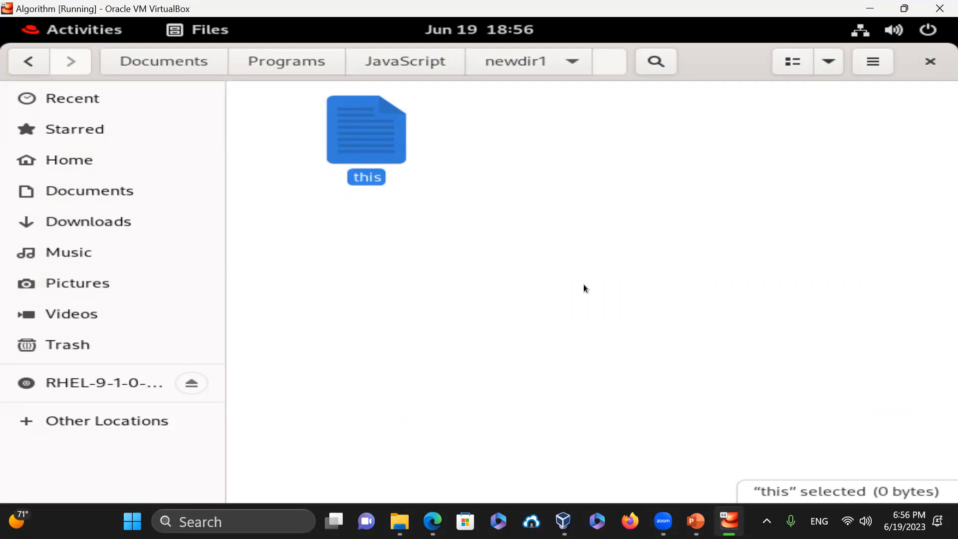
key(alt+Tab)
key(alt+Tab)
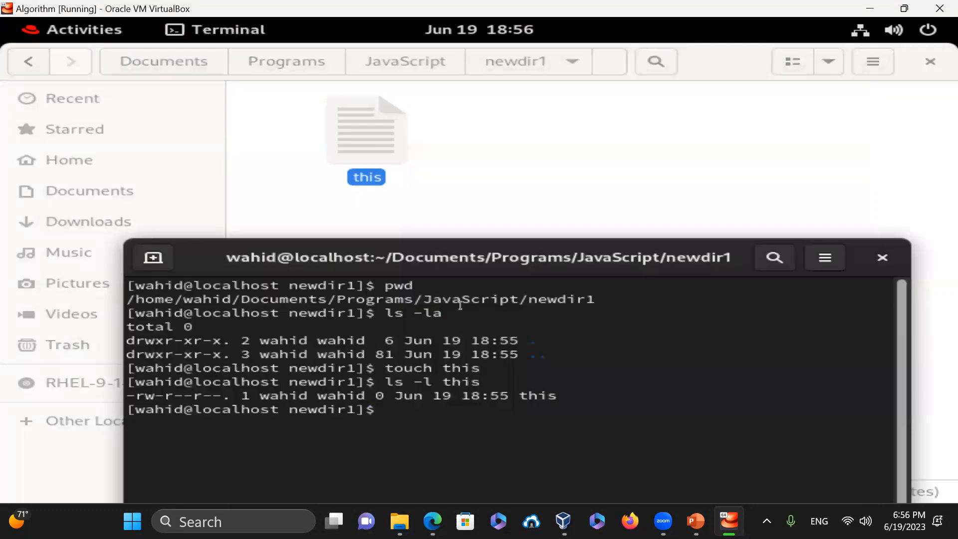
- Write "This is a test" into this, then verify with ls -l this and cat -n this
drag(545, 260, 545, 135)
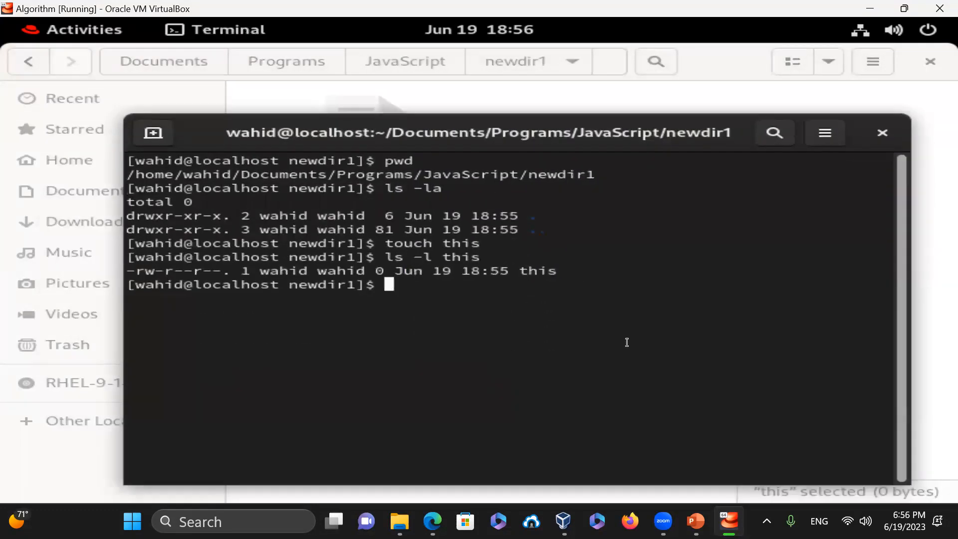
text(echo "This is )
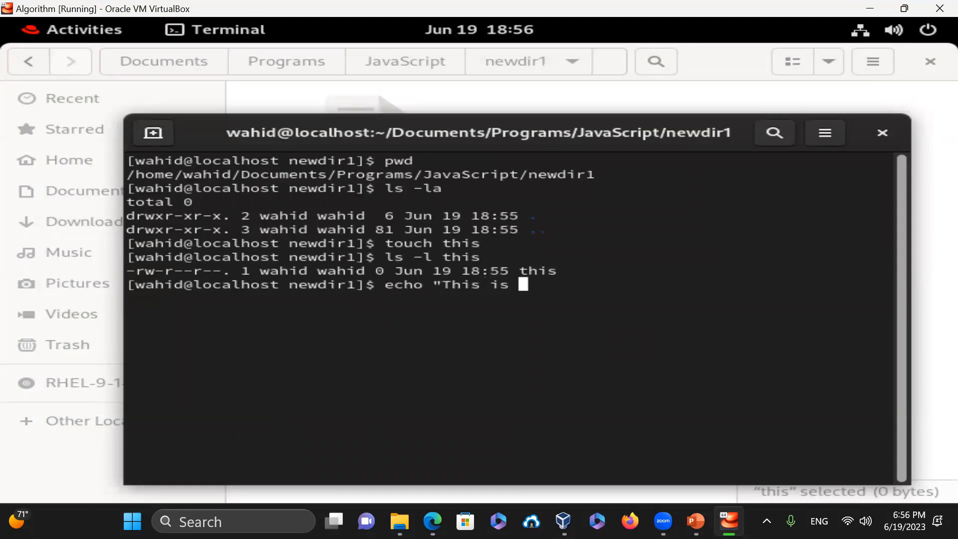
text(a test" > )
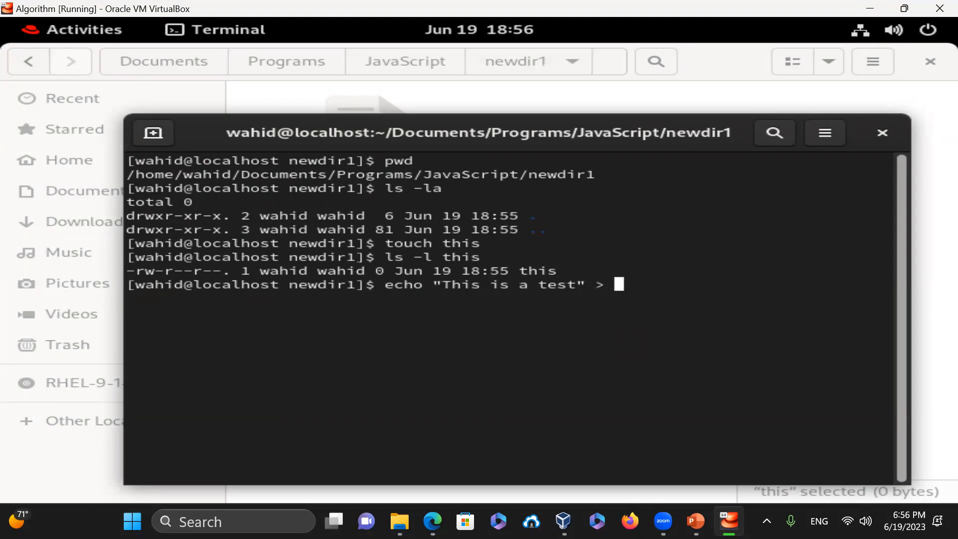
text(this)
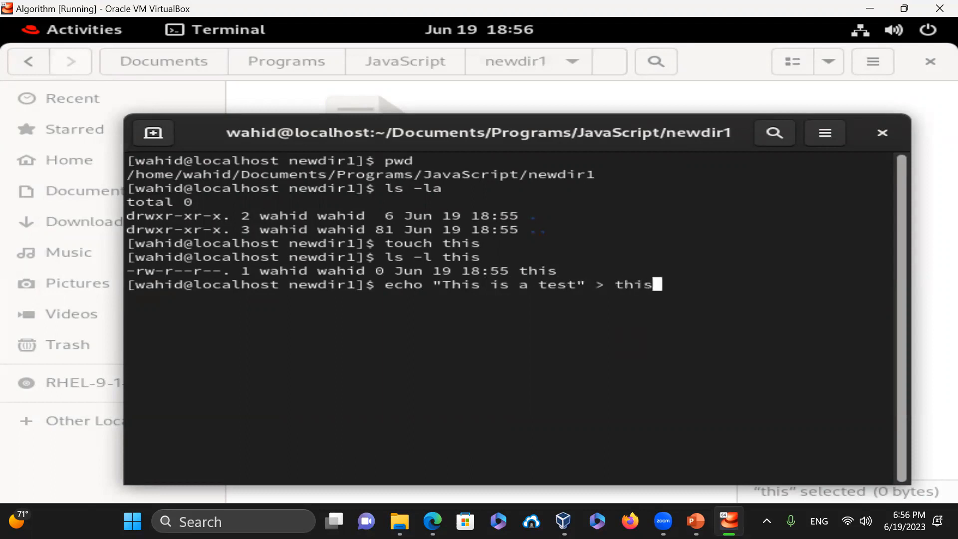
key(Return)
text(ls -l this)
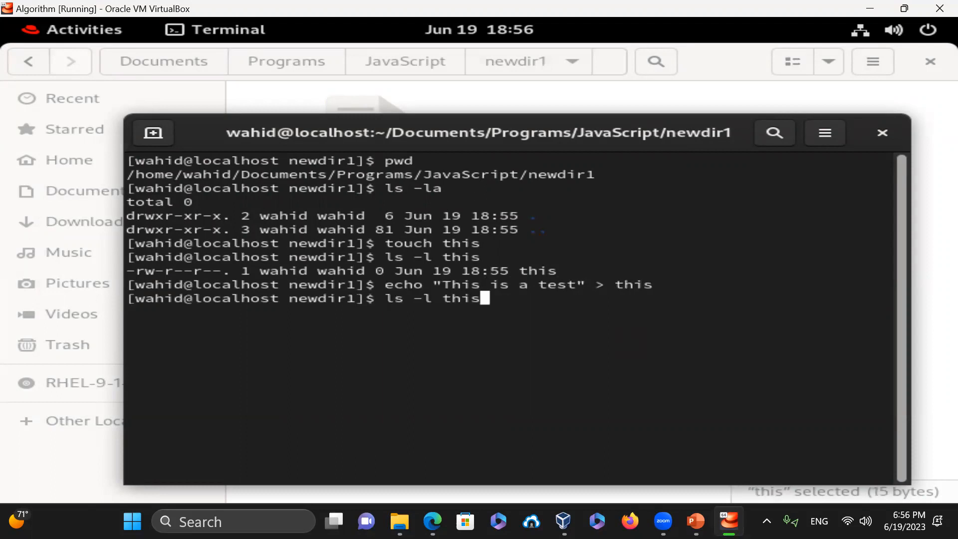
key(Return)
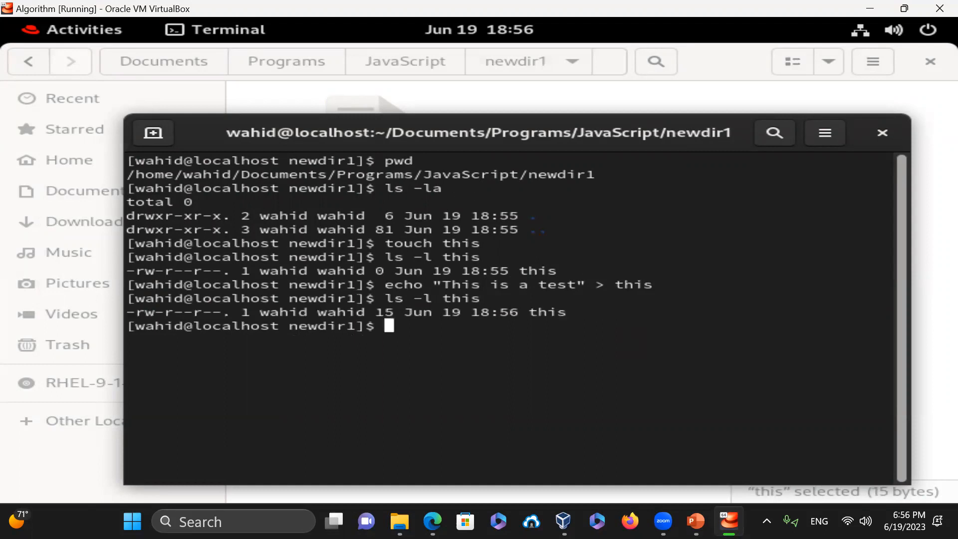
text(cat -n)
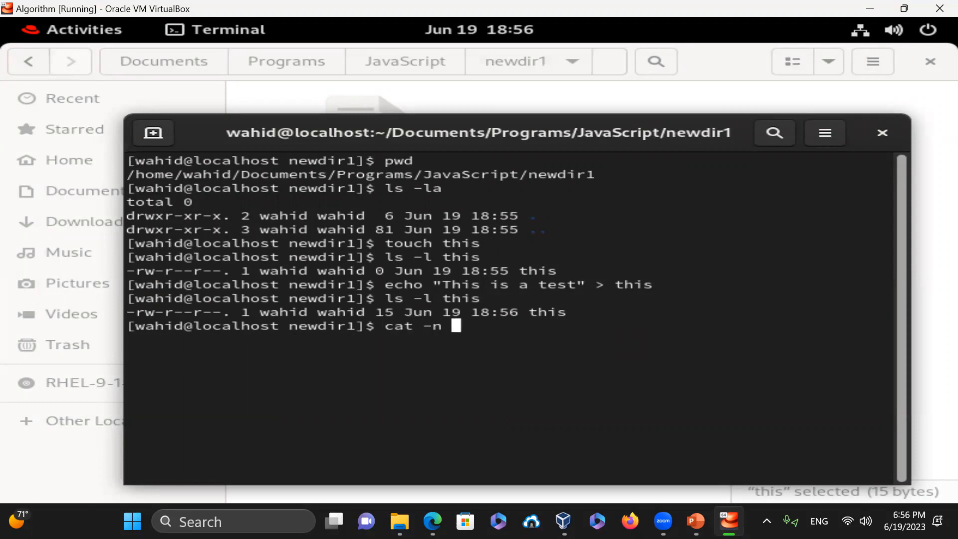
text( this)
key(Return)
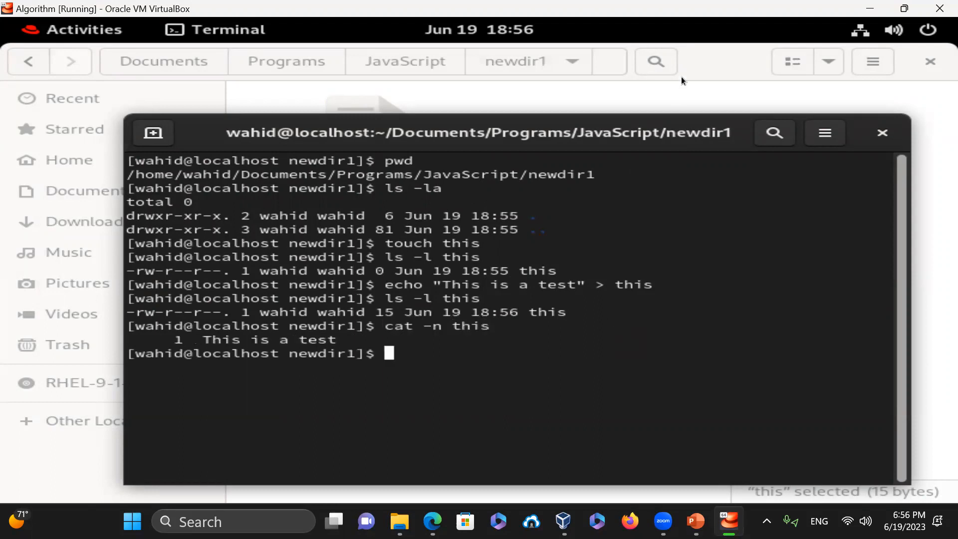
- Move the terminal aside and bring the Files window to the front
drag(667, 138, 672, 261)
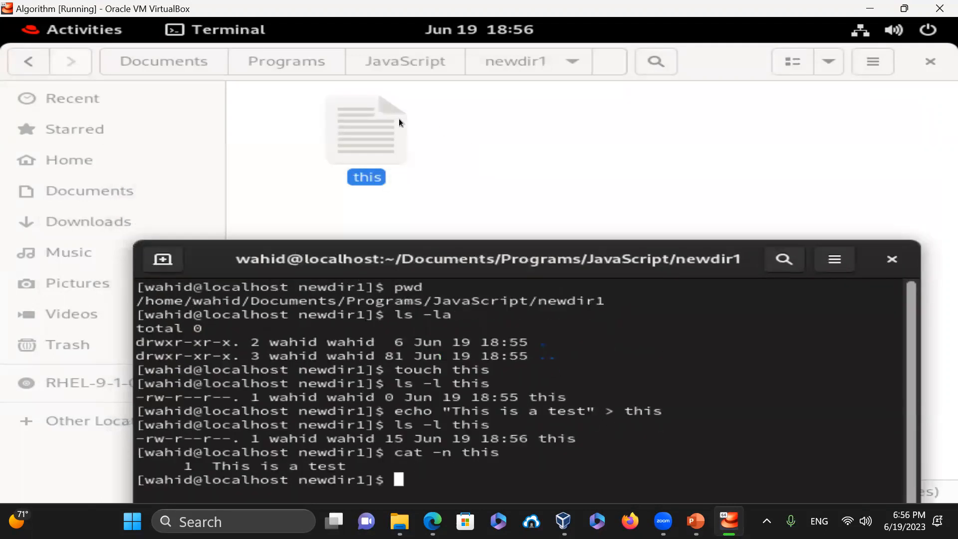
click(571, 138)
right_click(570, 142)
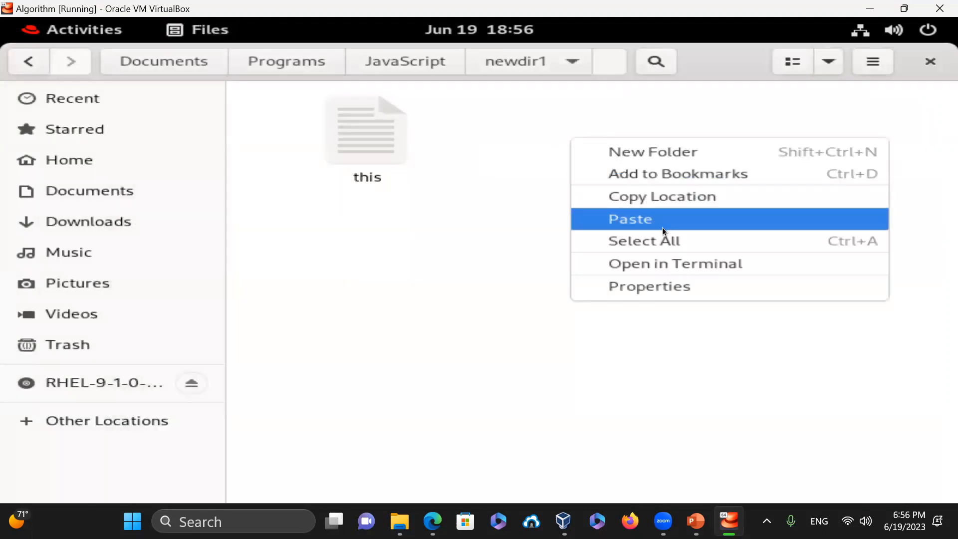
- In Text Editor, add the line "This is a second line." to the file this
click(517, 218)
double_click(364, 139)
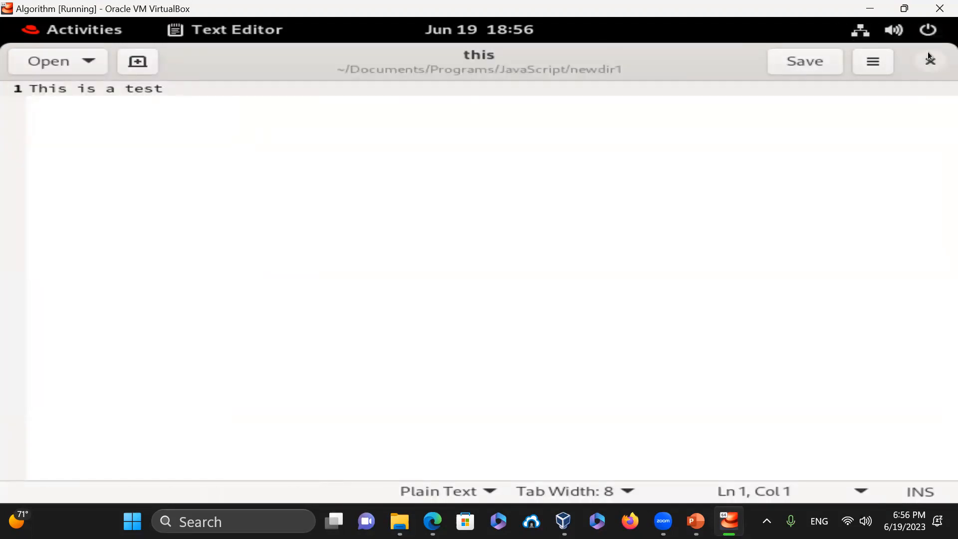
click(188, 88)
key(Return)
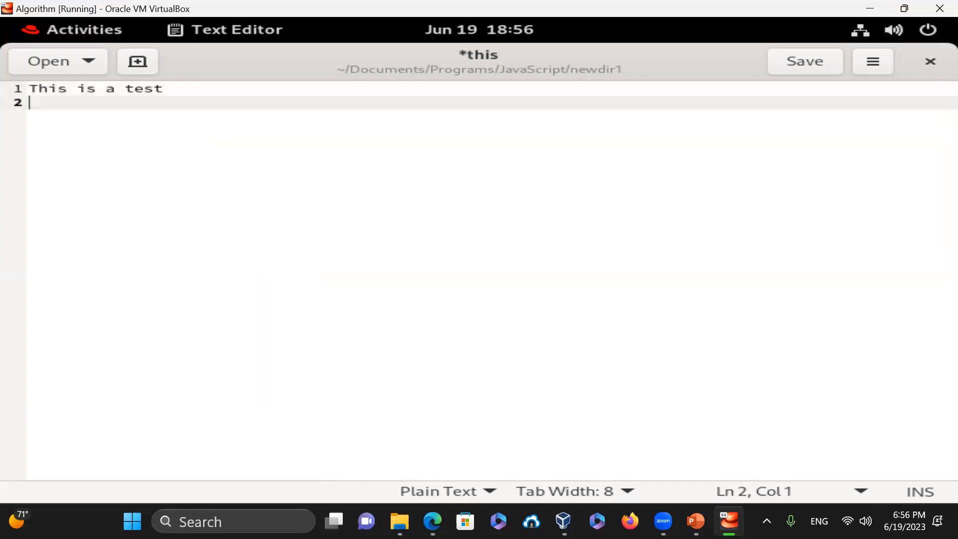
text(This is a s)
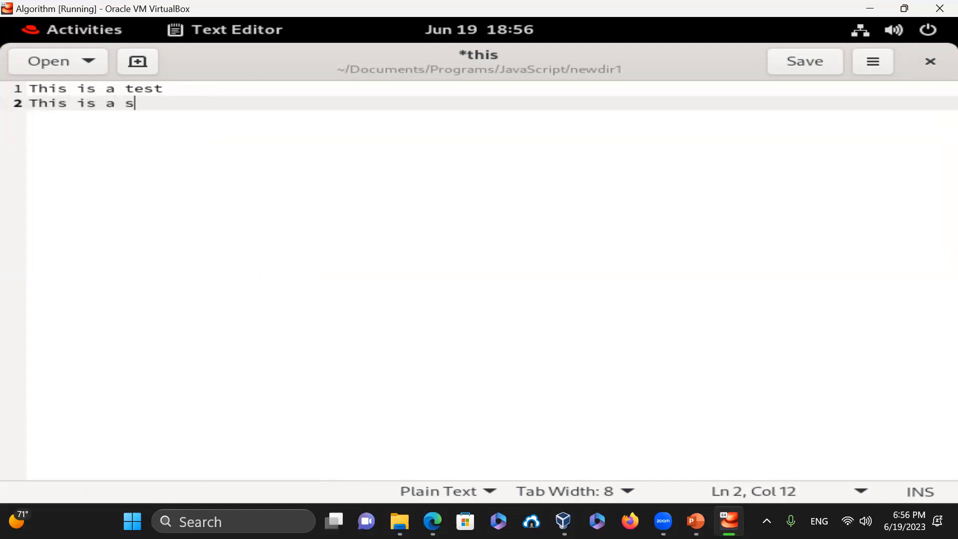
text(econd line.)
key(BackSpace)
text(.)
key(Return)
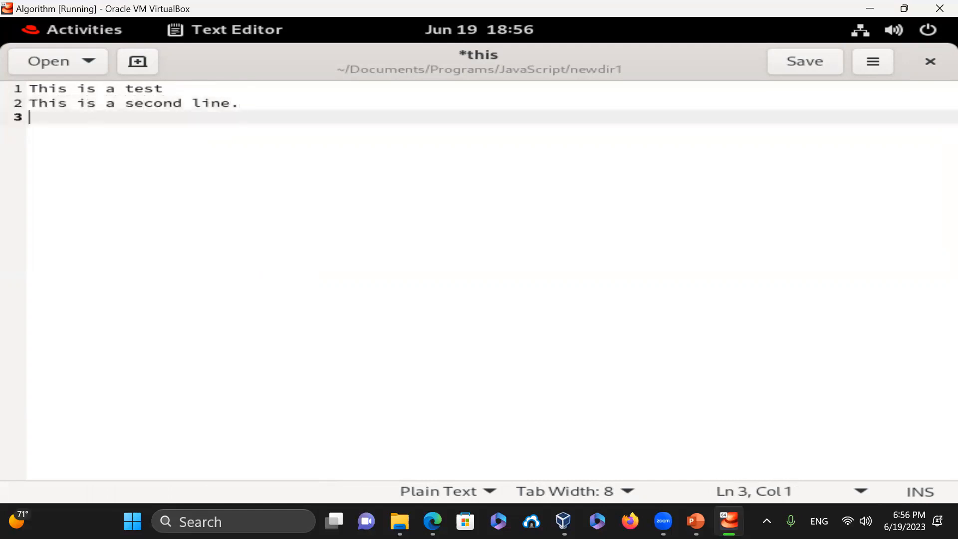
- Save the file, reopen it to check the contents, then return to the terminal
click(816, 64)
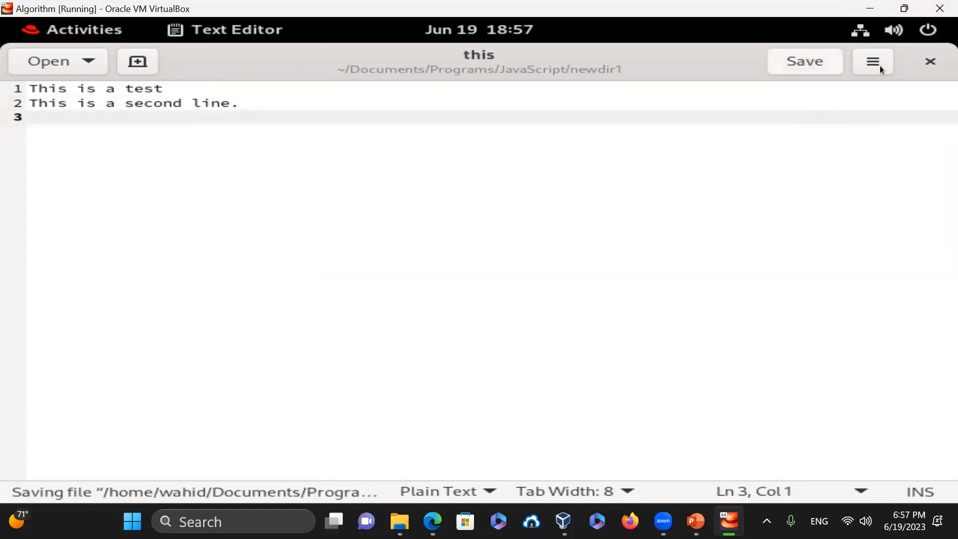
click(930, 62)
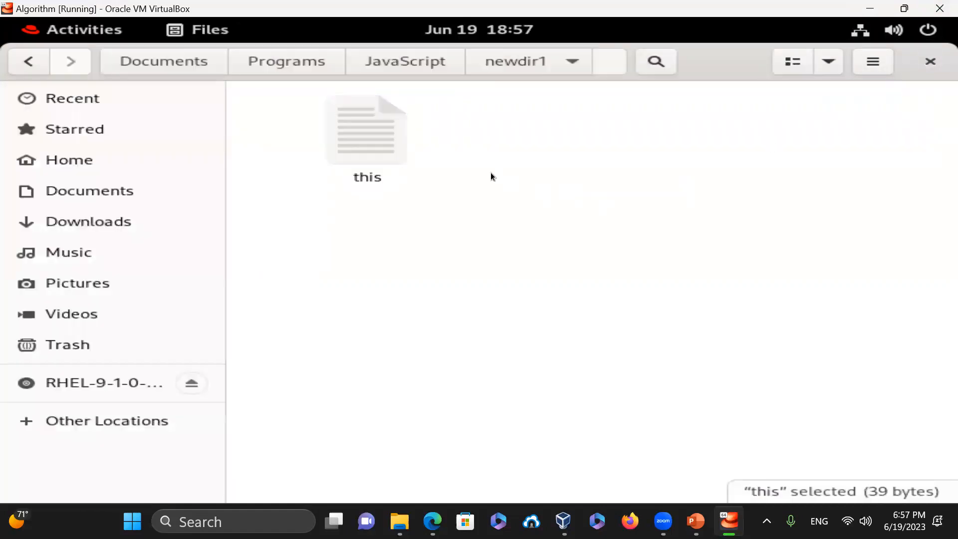
double_click(378, 131)
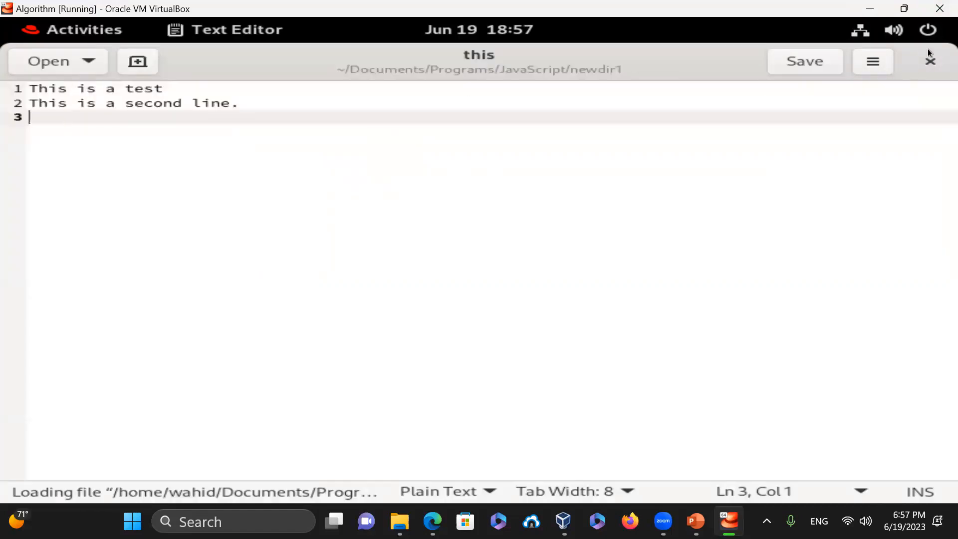
click(929, 64)
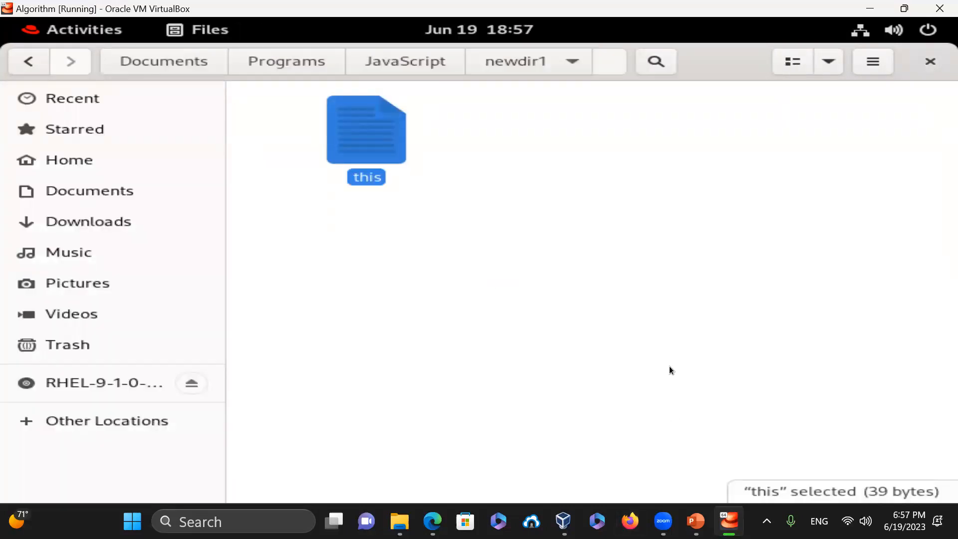
key(alt+Tab)
key(alt+Tab)
key(alt+Tab)
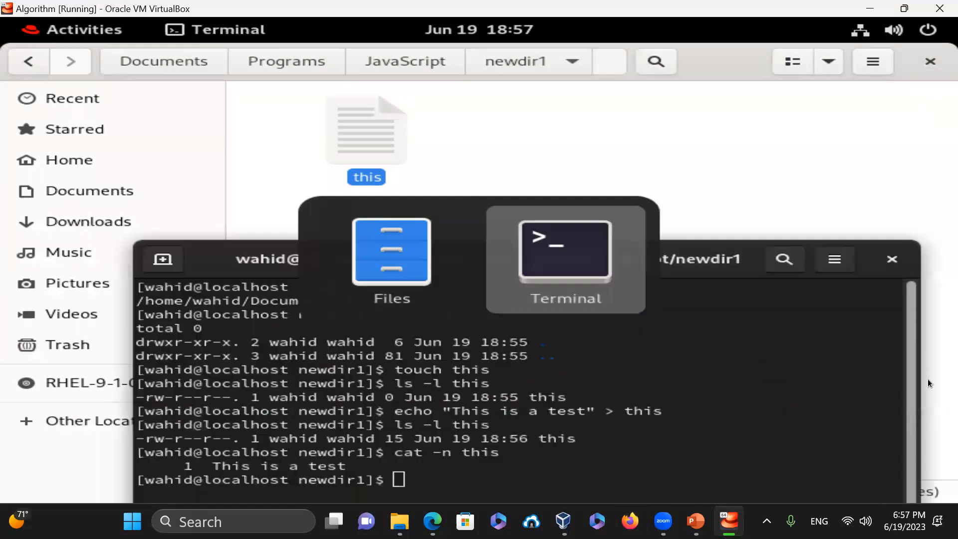
- Clear the screen, then run ls -l and cat -n this to check the file
text(clear)
key(Return)
text(ls -l)
key(Return)
text(c)
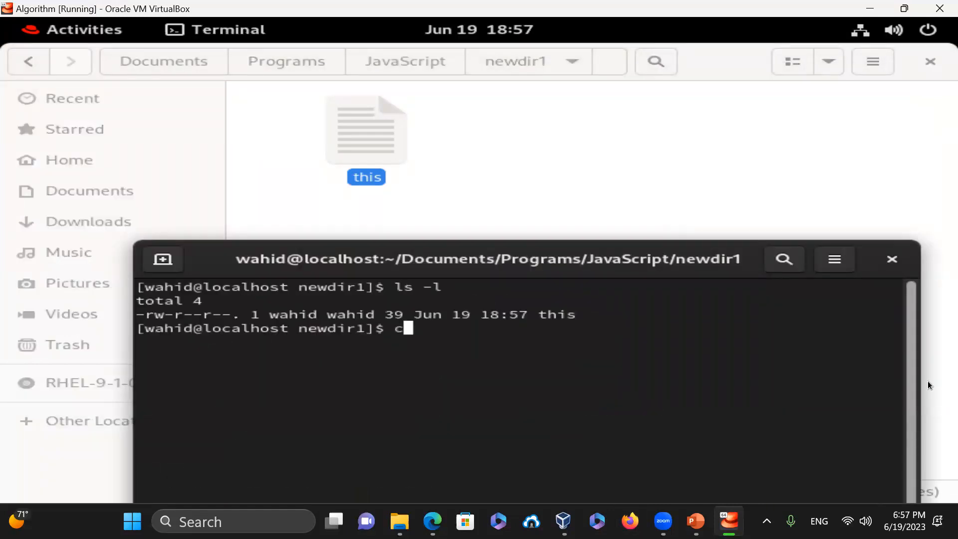
text(at -n this)
key(Return)
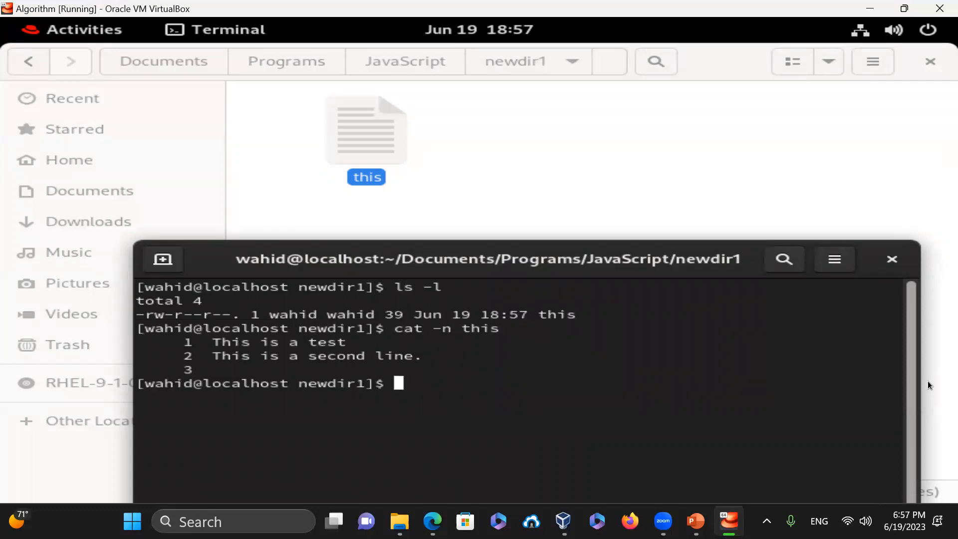
- Open the file this in Vim and move to its second line
text(vim this)
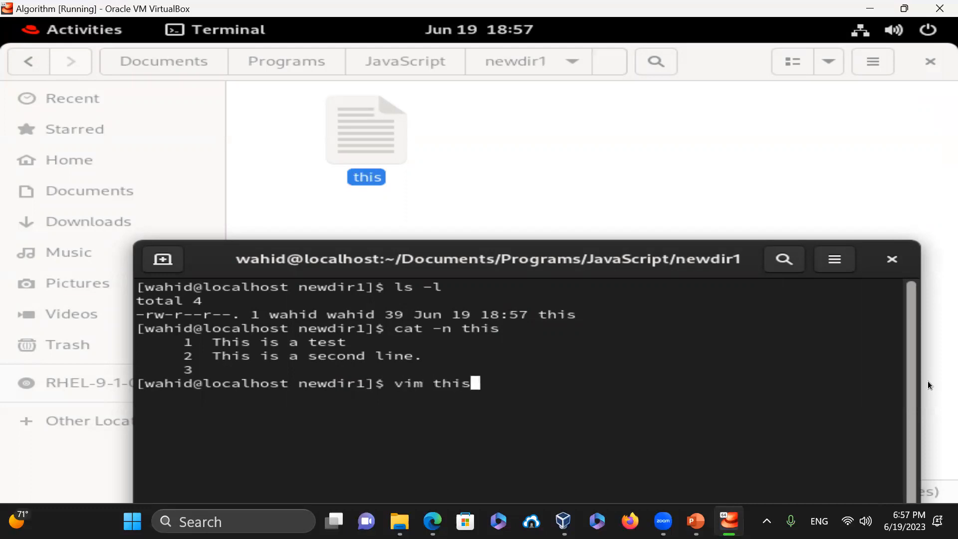
key(Return)
key(Down)
key(Down)
- Delete the empty third line in Vim, turn on line numbers, and save with :wq!
key(d)
key(d)
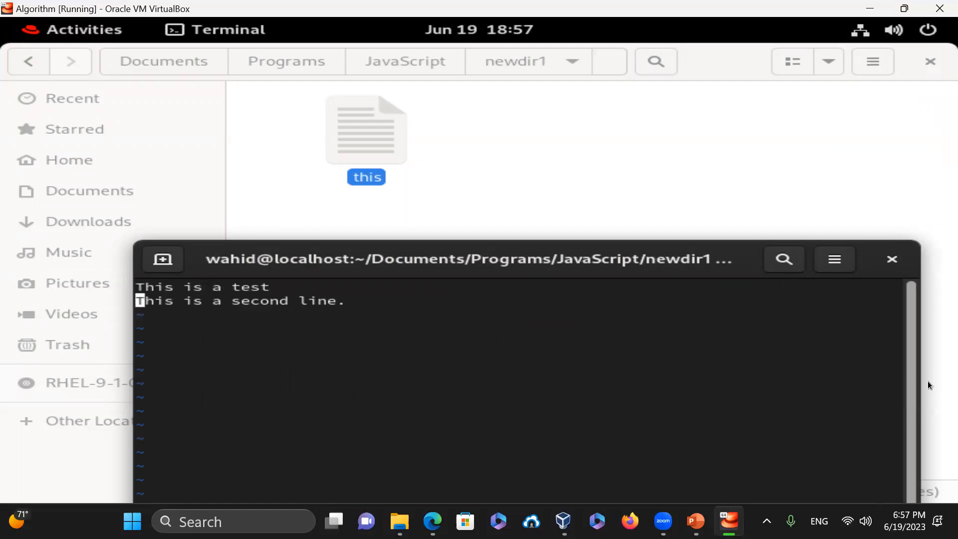
drag(588, 261, 577, 90)
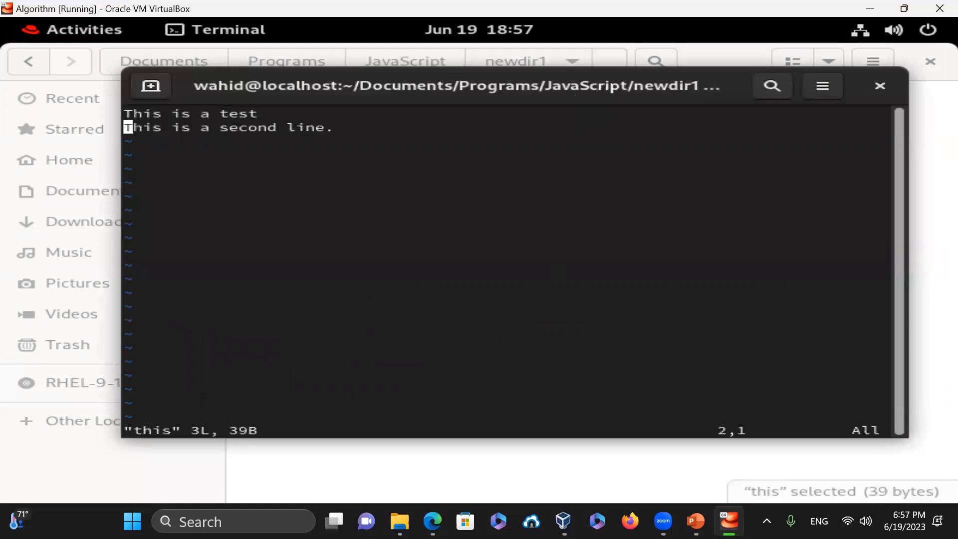
text(:set nu)
key(Return)
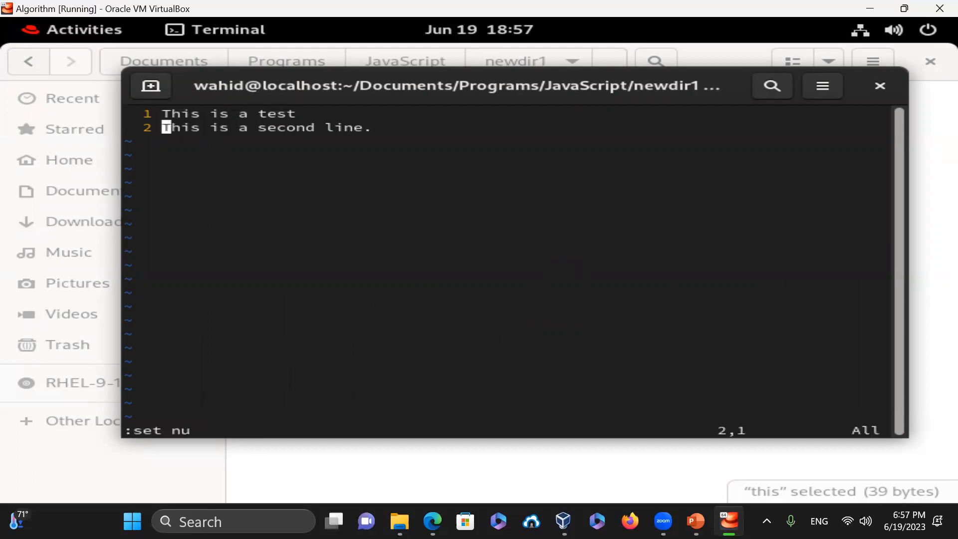
text(:wq)
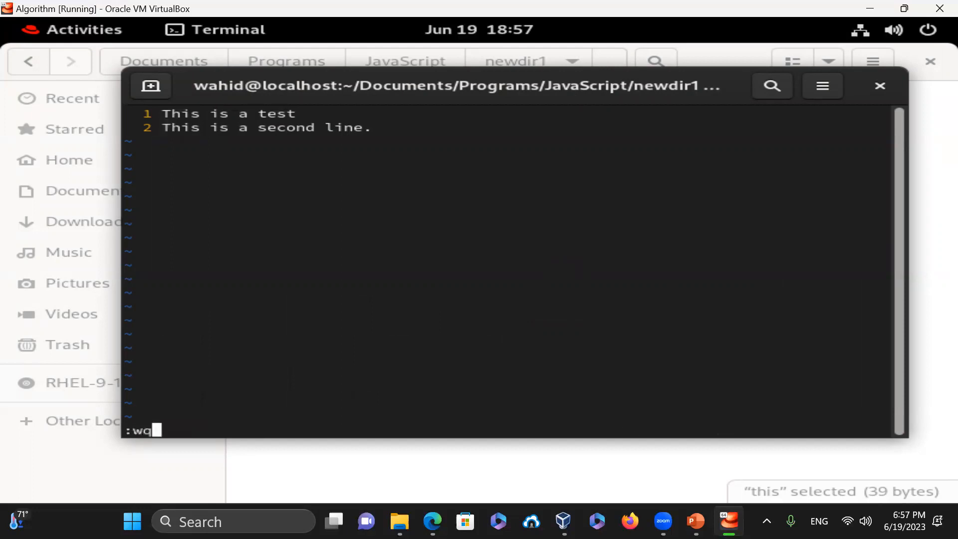
text(!)
key(Return)
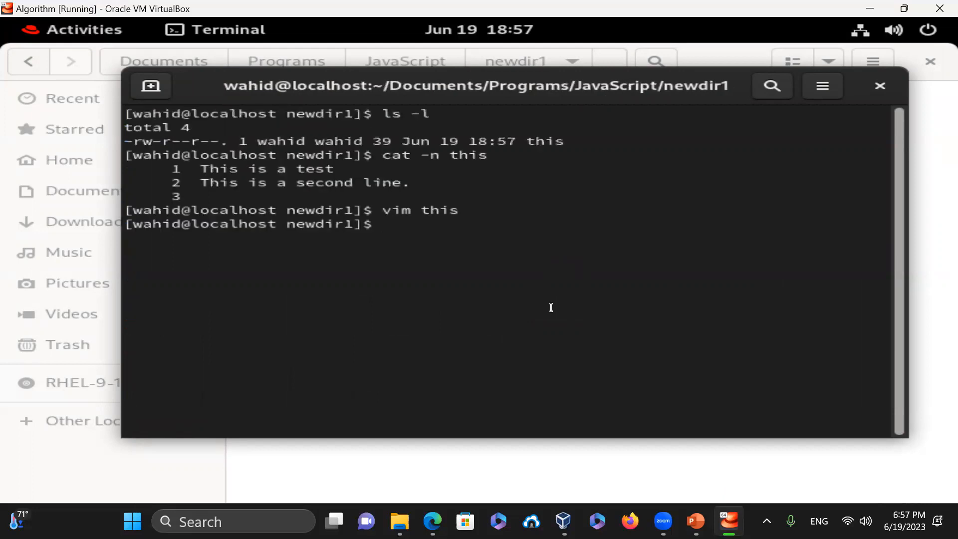
- Rerun cat -n this to confirm only two numbered lines remain
key(Up)
key(Up)
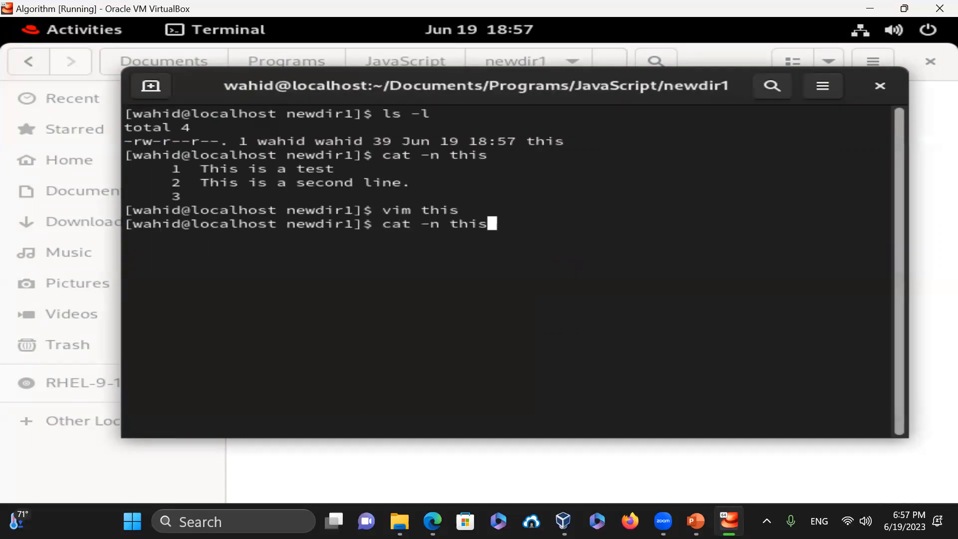
key(Return)
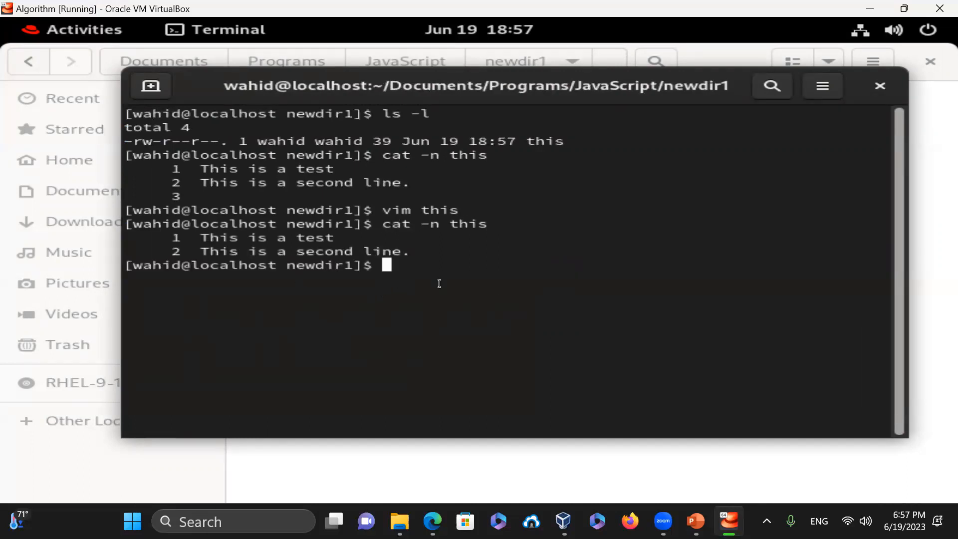
text(vim)
key(BackSpace)
key(BackSpace)
key(BackSpace)
drag(420, 79, 422, 209)
- Open the file this in the Text Editor to inspect it, then close it and return to the terminal
double_click(385, 139)
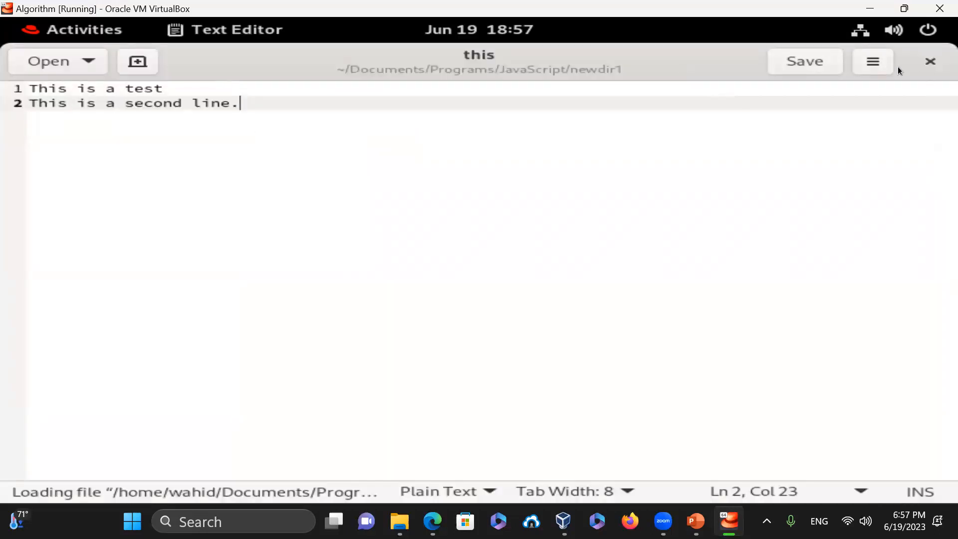
click(927, 62)
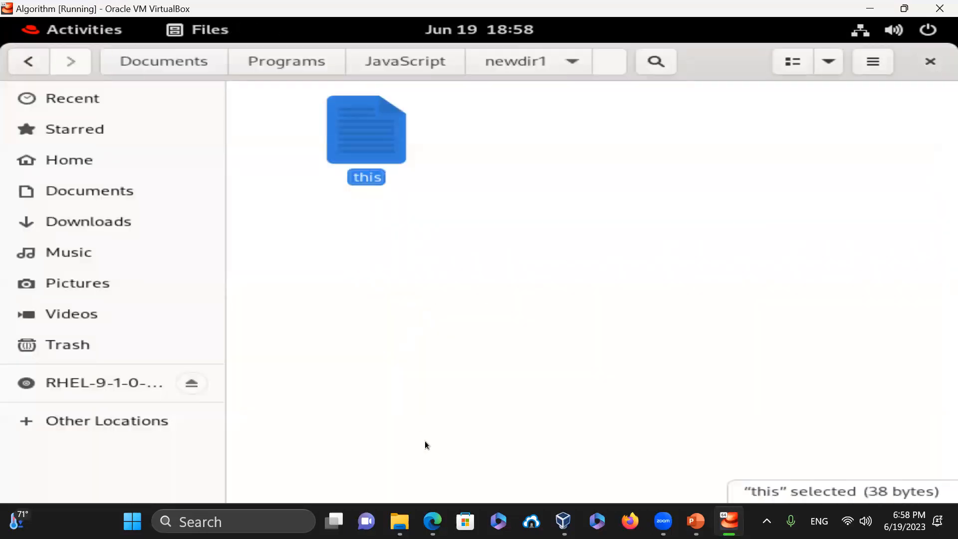
key(alt+Tab)
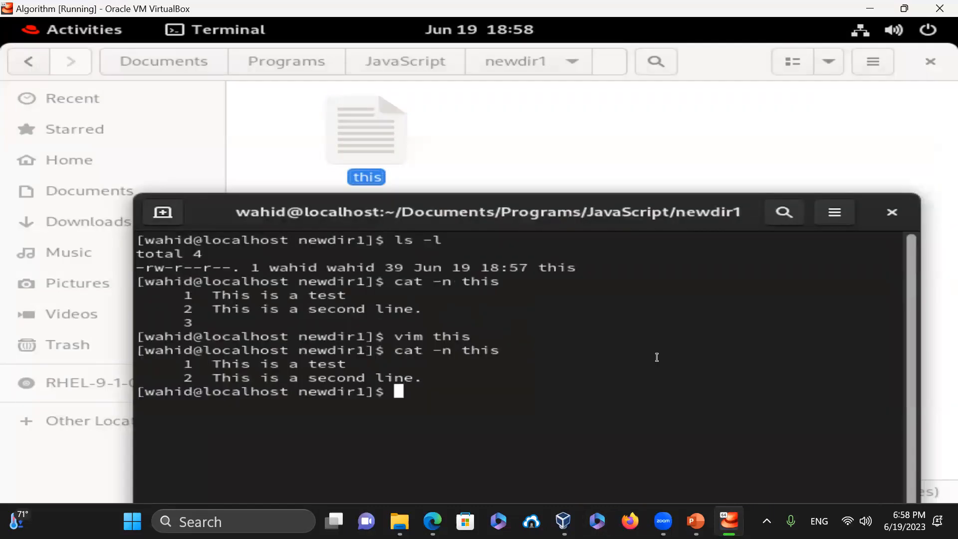
drag(667, 205, 667, 84)
- List the folder with ls -la, clear the screen, and list it again with ls -l
text(ls -la)
key(Return)
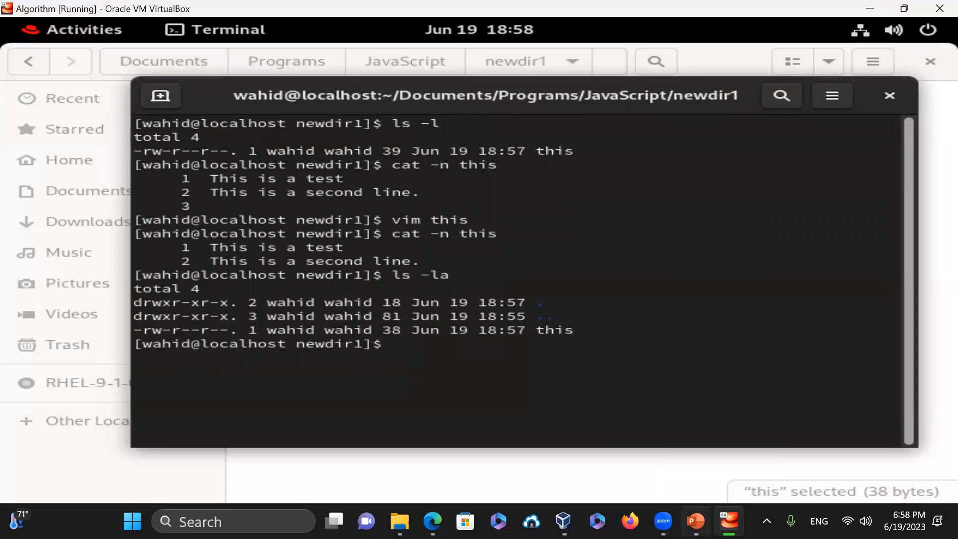
text(clear)
key(Return)
text(ls -l)
key(Return)
- Print this with cat -n, then list it to confirm its size is 38 bytes
text(cat )
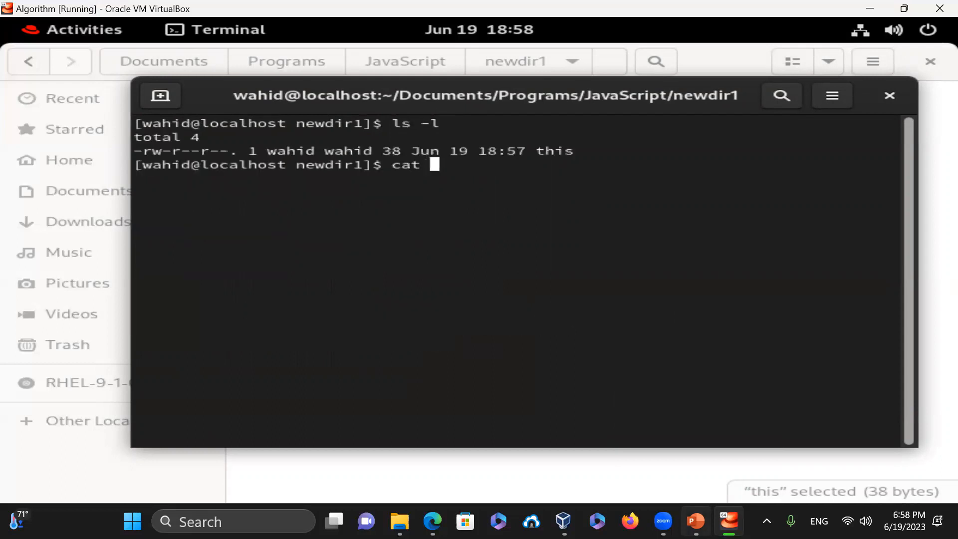
text(-n this)
key(Return)
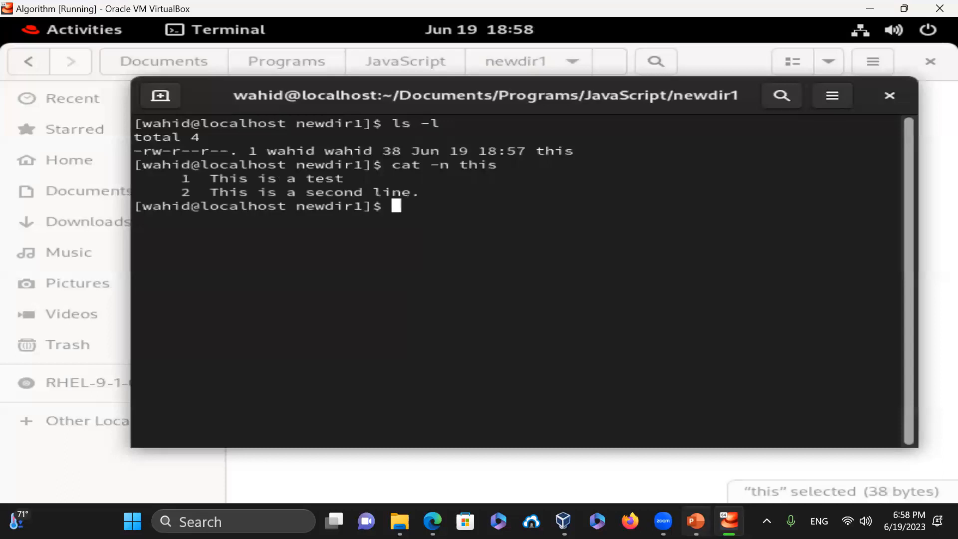
text(ls -l)
key(Return)
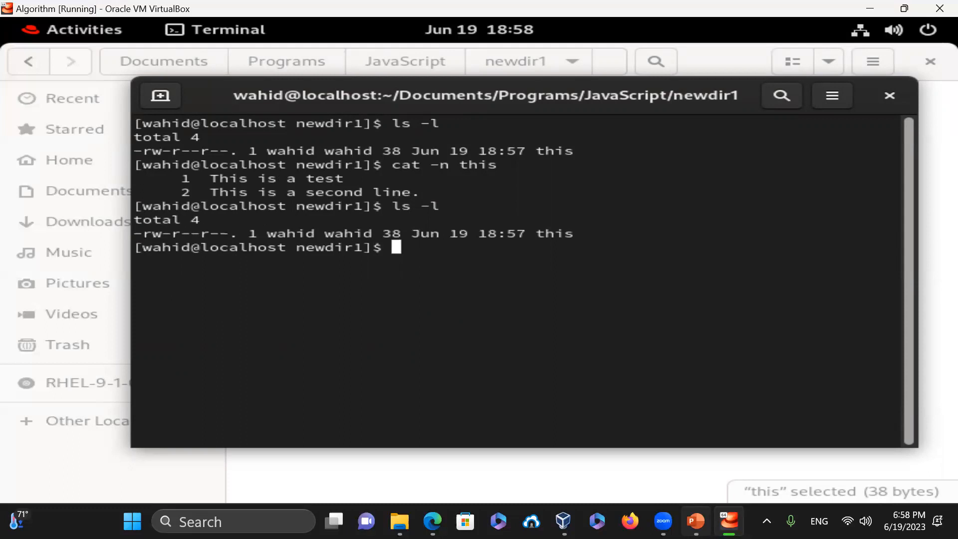
- Append the ls -l output to the file this and print it with cat -n
key(Up)
text(>> this)
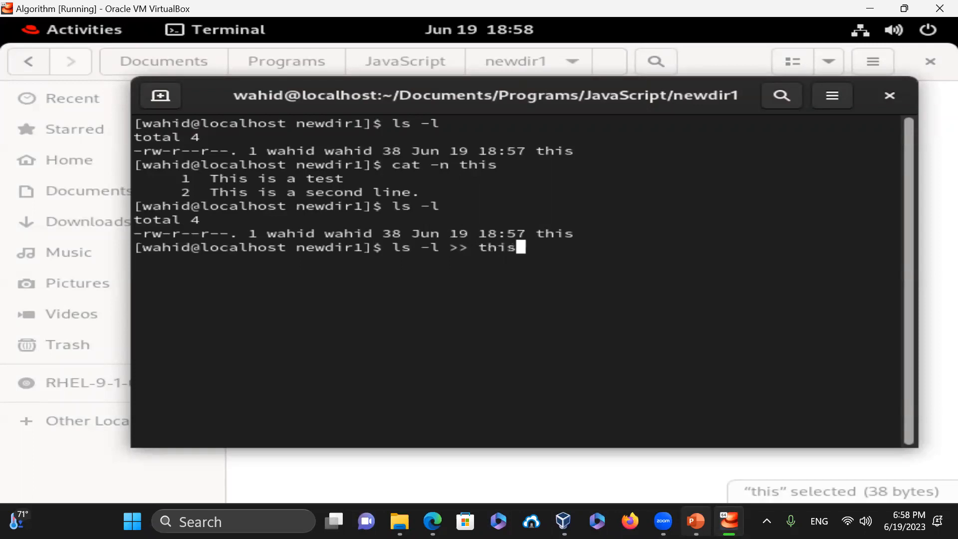
key(Return)
text(cat )
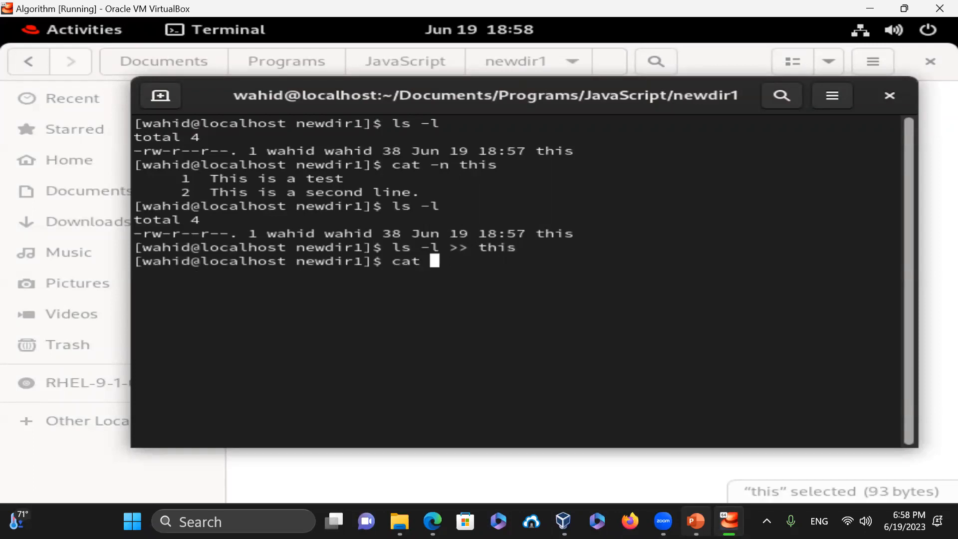
text(-n this)
key(Return)
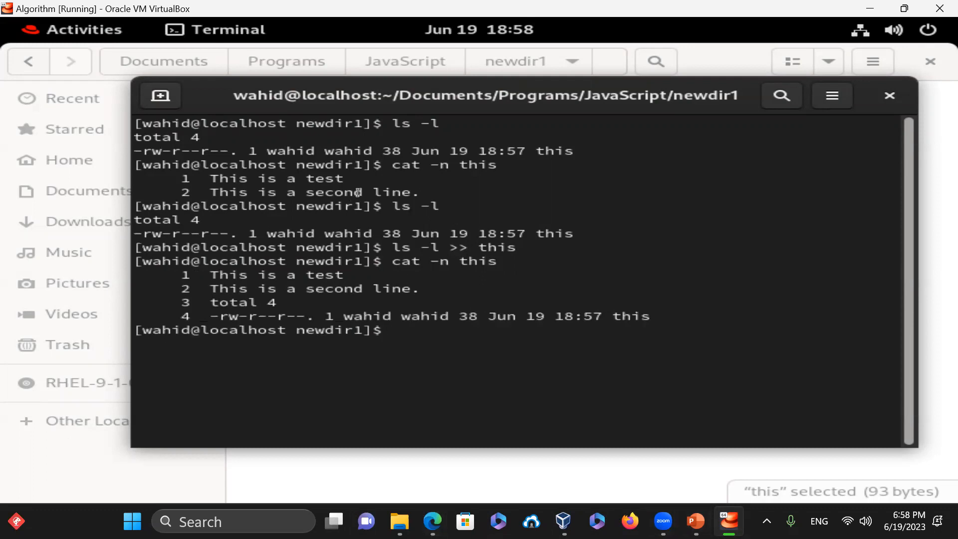
- Highlight the original and appended output lines, then exit the terminal
drag(410, 193, 162, 178)
drag(574, 235, 81, 214)
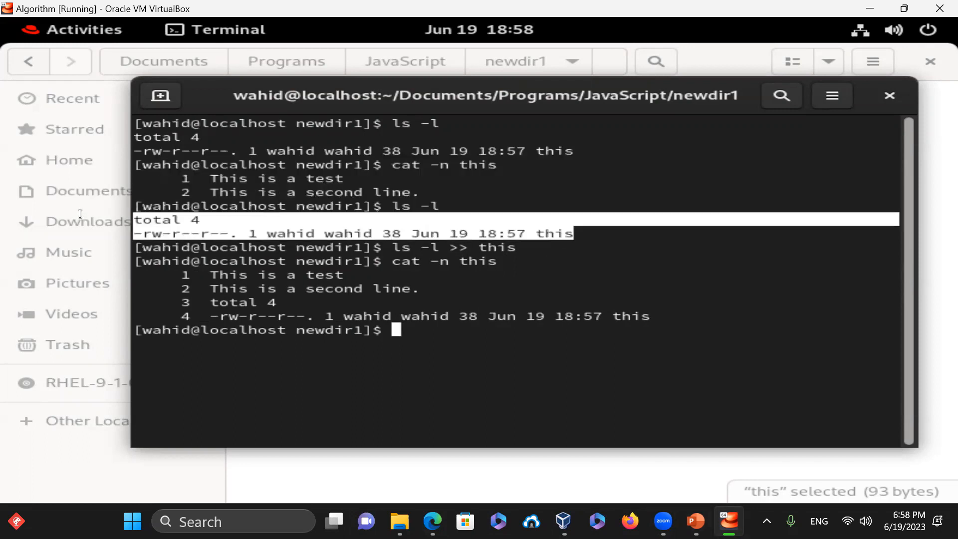
click(475, 306)
drag(673, 319, 139, 298)
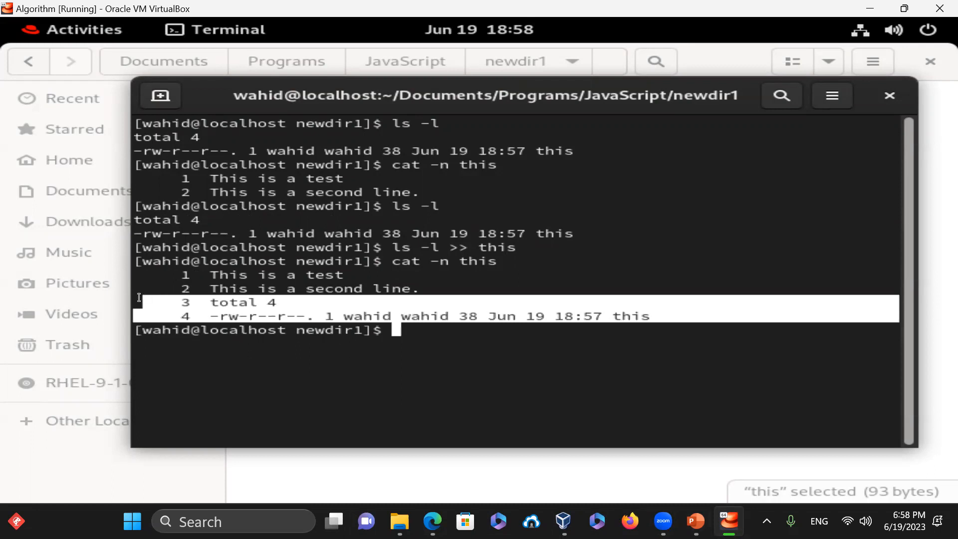
click(636, 263)
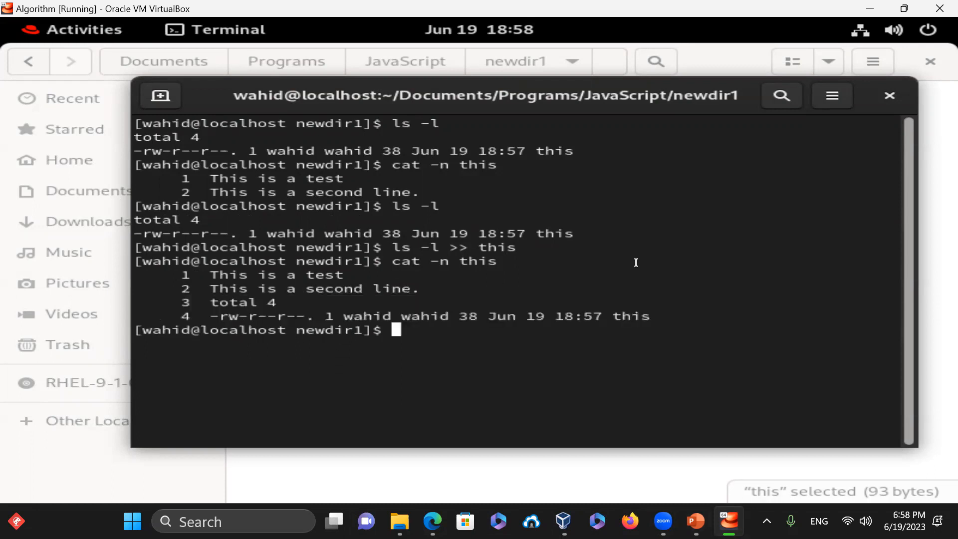
text(exit)
key(Return)
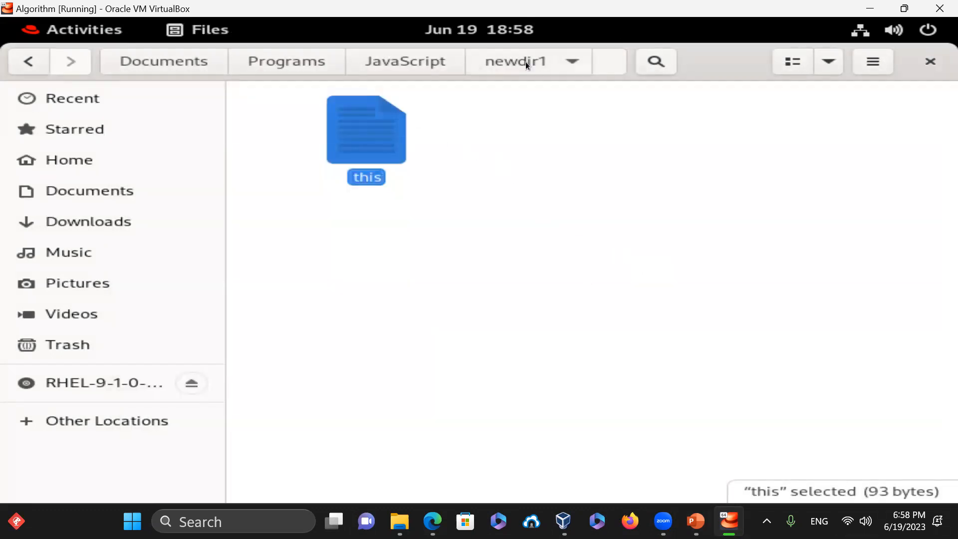
- Return to the JavaScript folder, move newdir1 to the trash, and bring up the folder's context menu
click(418, 63)
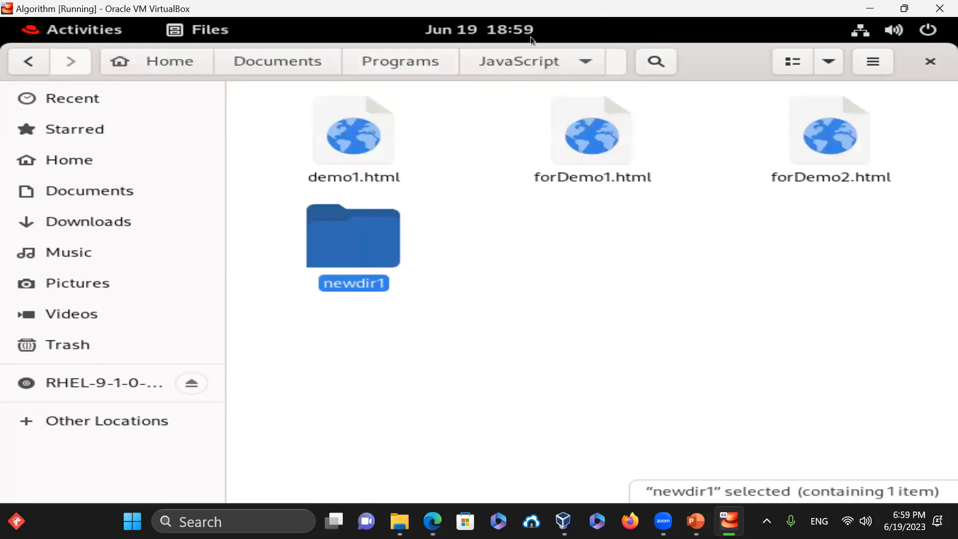
right_click(326, 245)
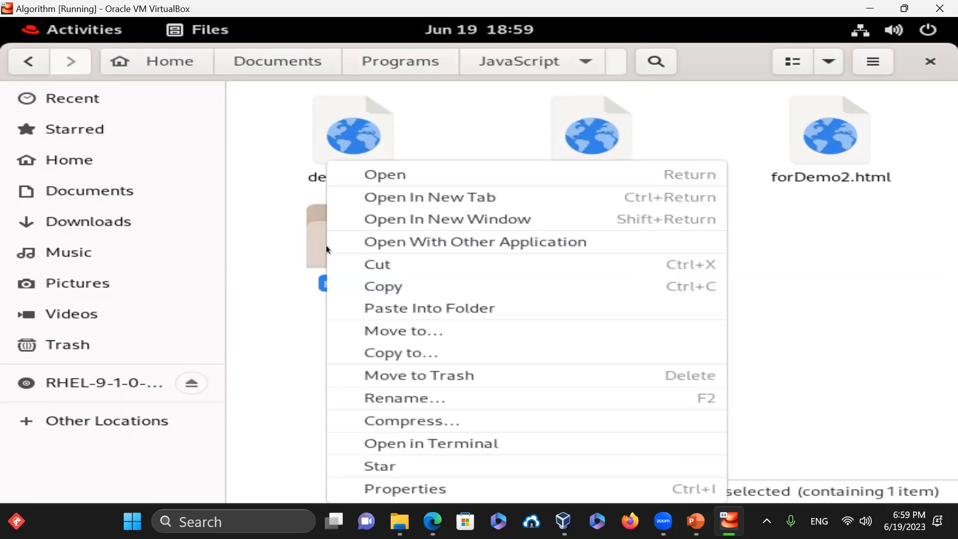
click(472, 379)
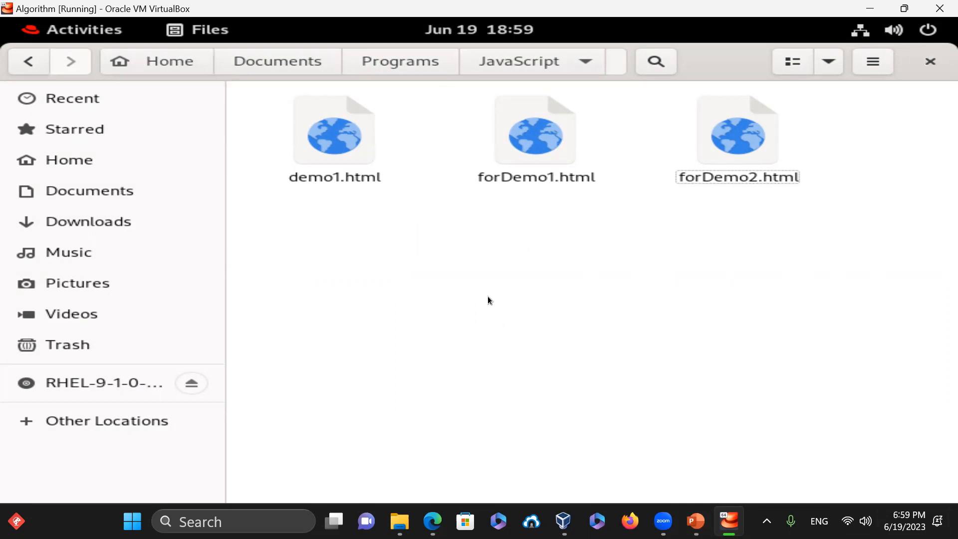
right_click(490, 275)
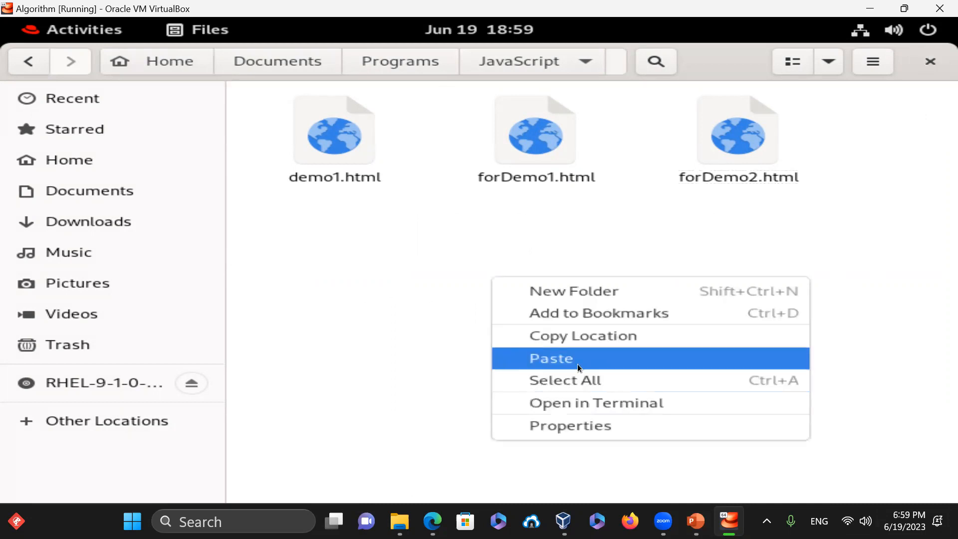
- Open a terminal in JavaScript and create newdir1 containing an empty file named this
click(633, 407)
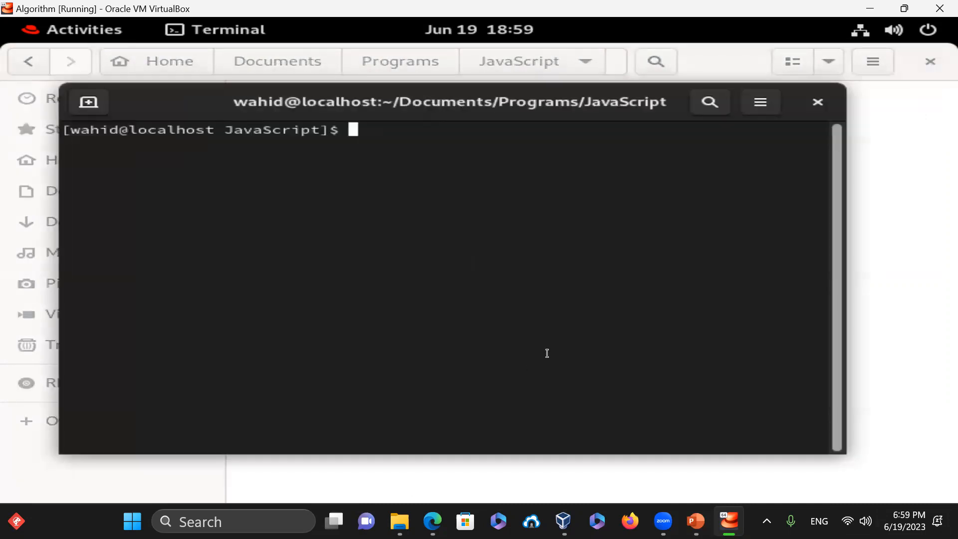
text(pwd)
key(Return)
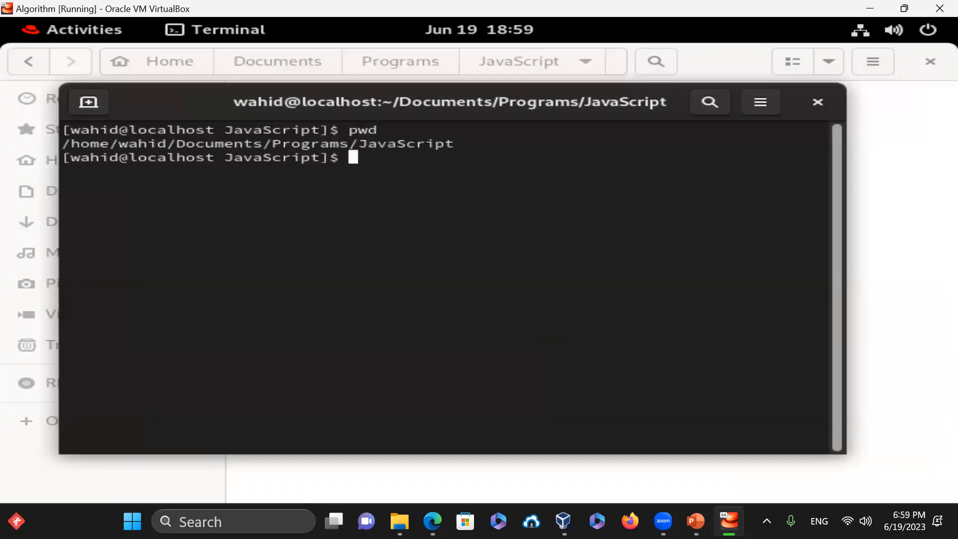
text(mkdir n)
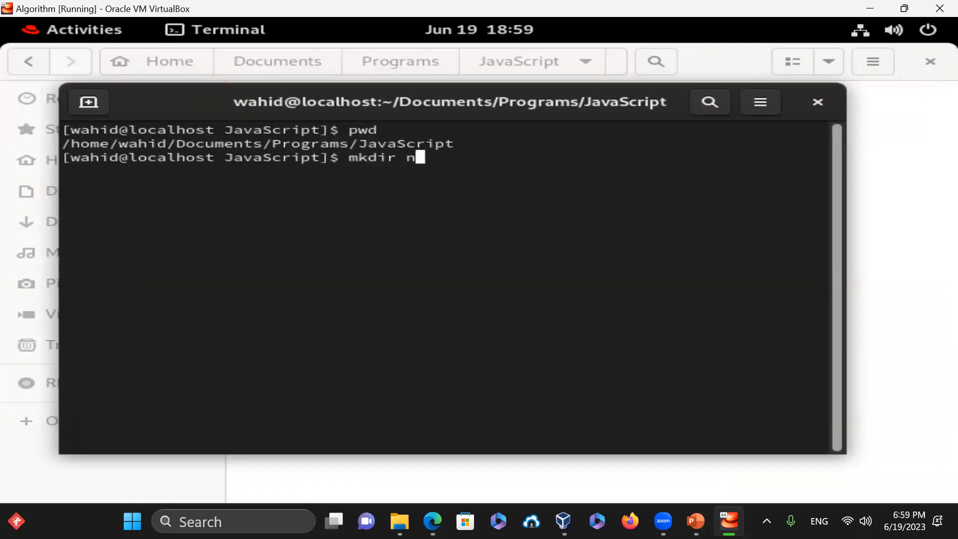
text(ewdir1)
key(Return)
text(cd newdir1)
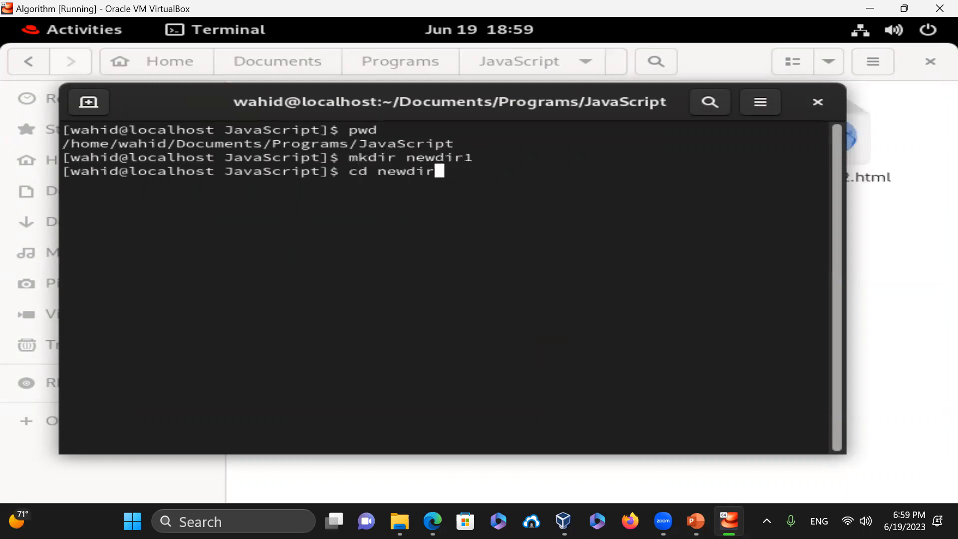
key(Return)
text(ls -al)
key(Return)
text(touch this)
key(Return)
text(ls -al)
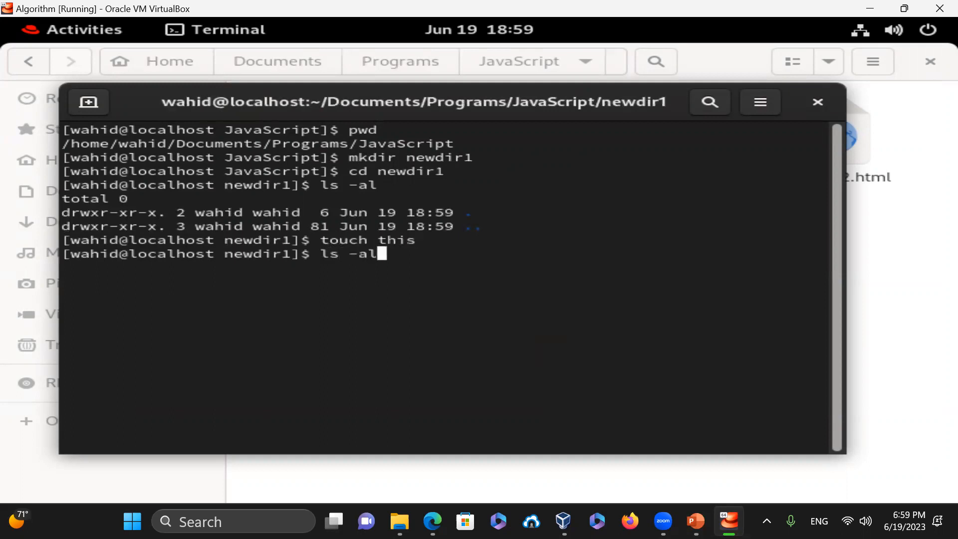
key(Return)
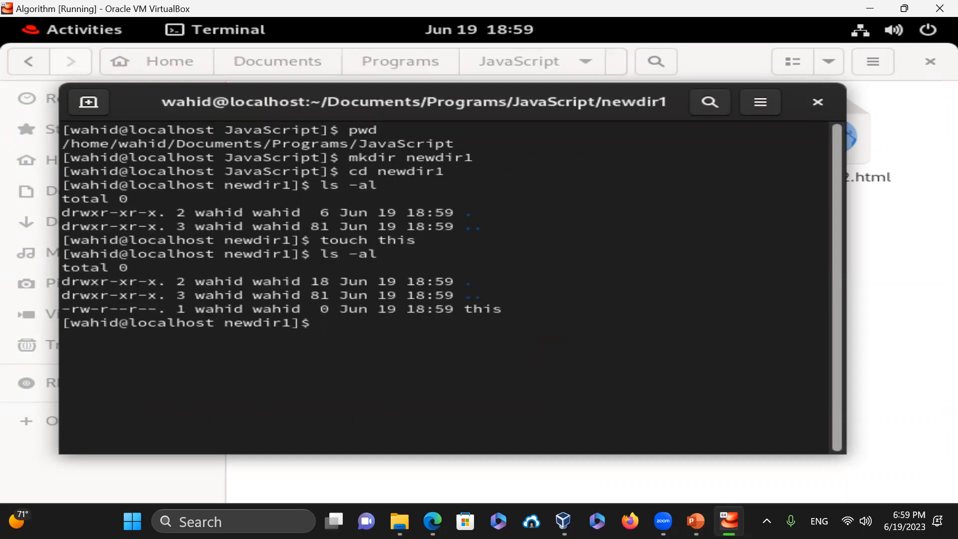
- Go back up to JavaScript, clear the screen, and list it with ls -la showing newdir1
text(cd ..)
key(Return)
text(ls -l)
key(Return)
text(clear)
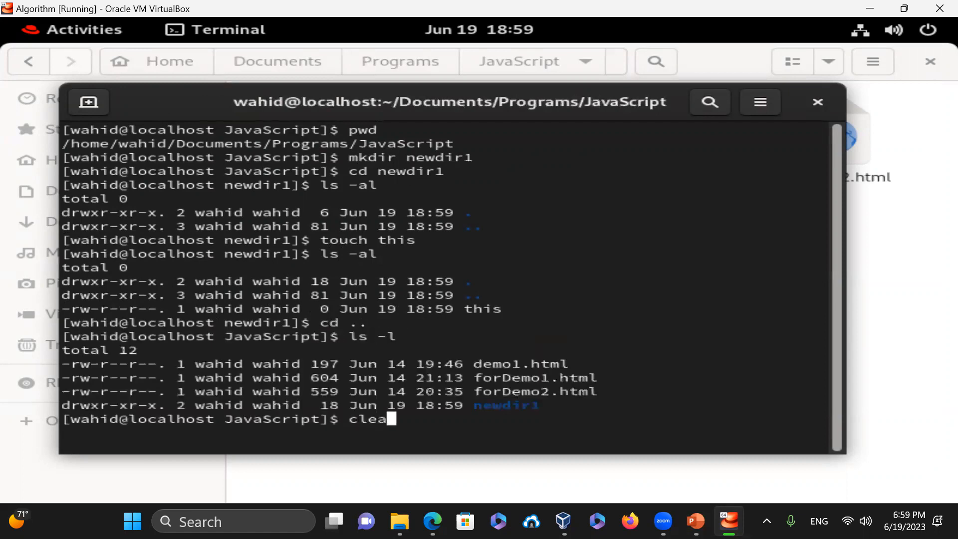
key(Return)
text(pwd)
key(Return)
text(ls -la)
key(Return)
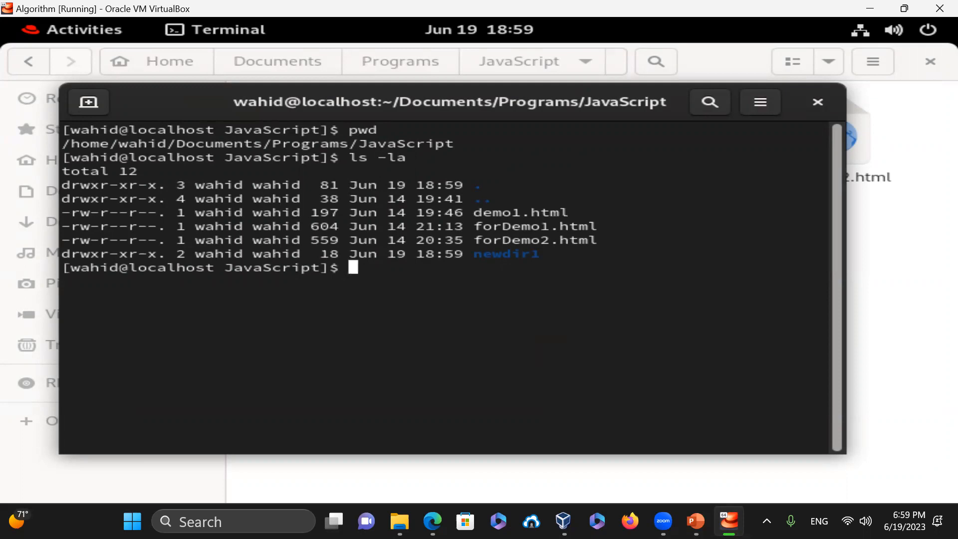
- Try rmdir newdir1, then list newdir1 to see it isn't empty
text(rm)
text(dir newdir1)
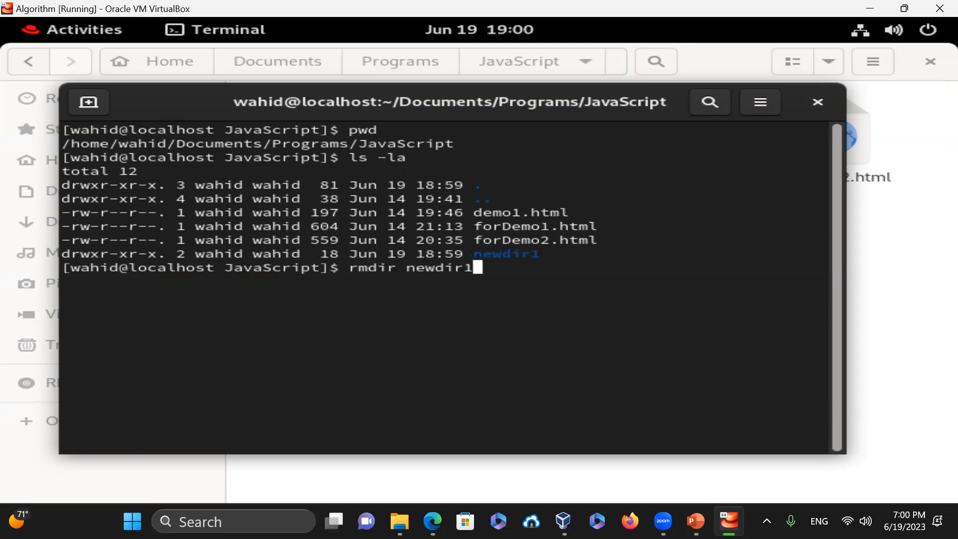
key(Return)
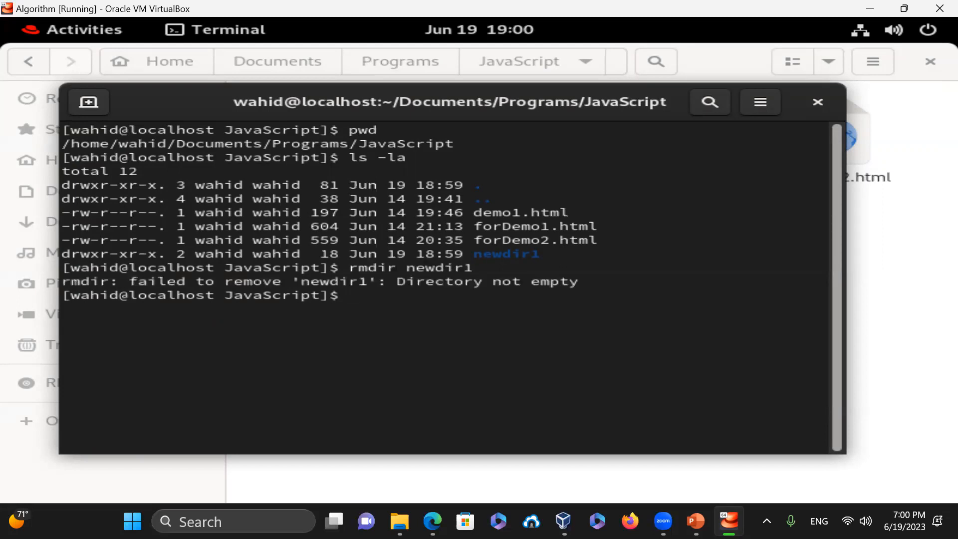
text(ls -l newdir1)
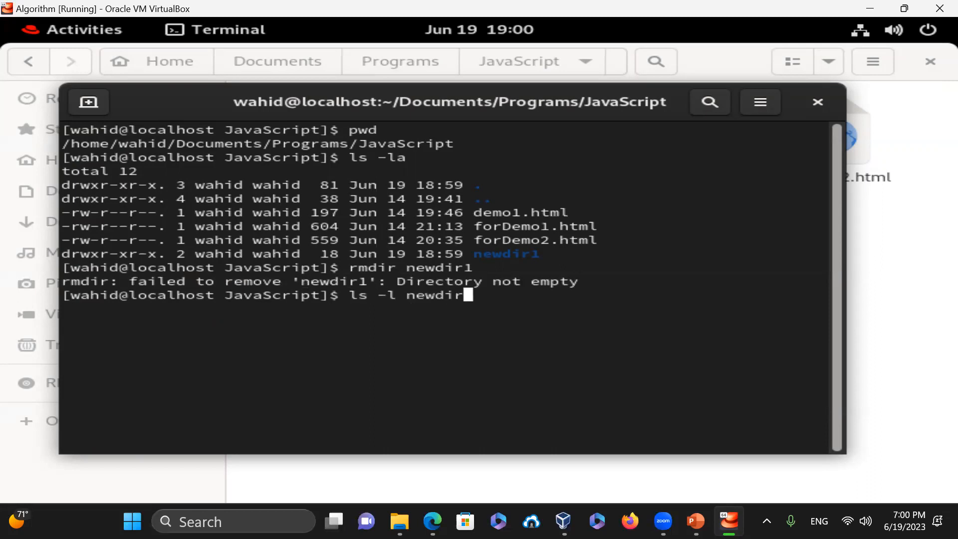
key(Return)
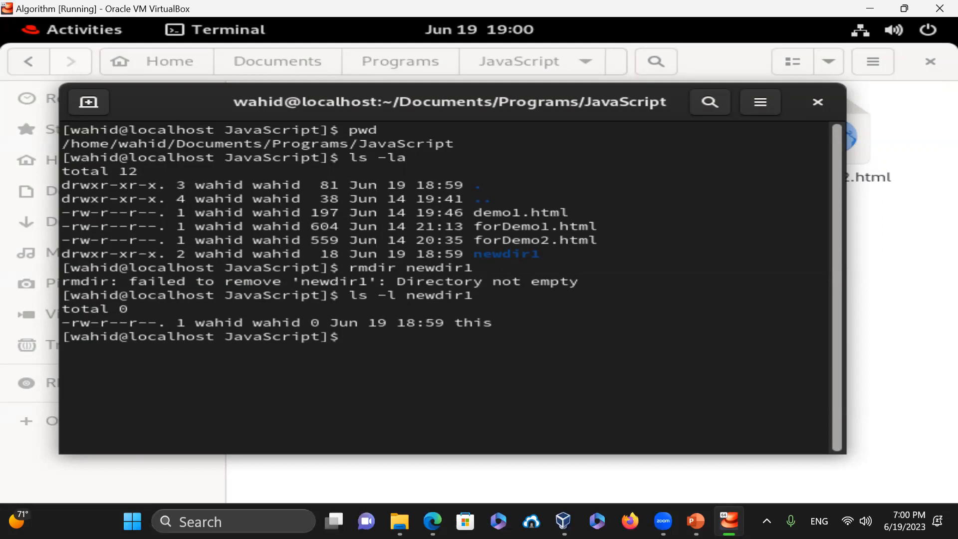
- Force-delete newdir1 with rm -rf, confirm it's gone with ls -la, and clear the screen
text(rm -rf newdir1)
key(Return)
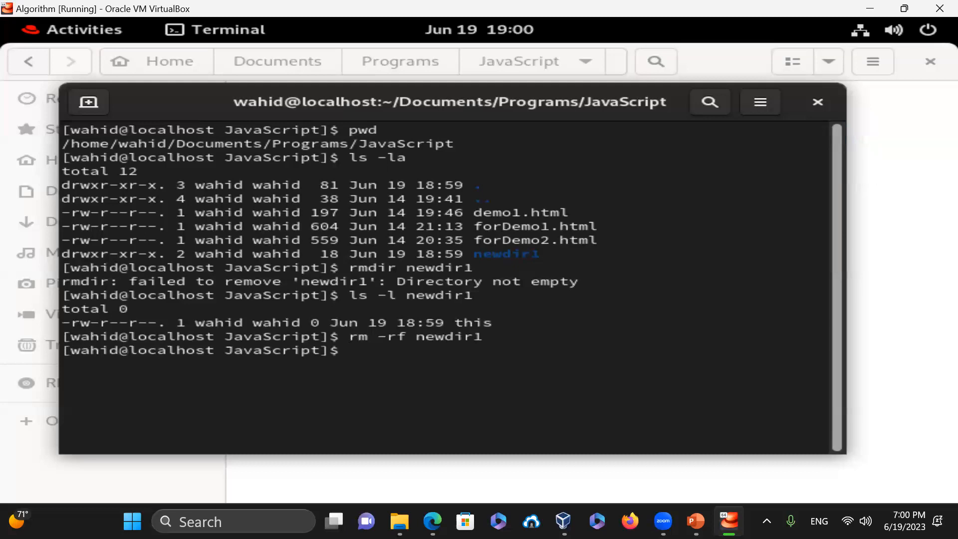
text(ls -la)
key(Return)
text(clear)
key(Return)
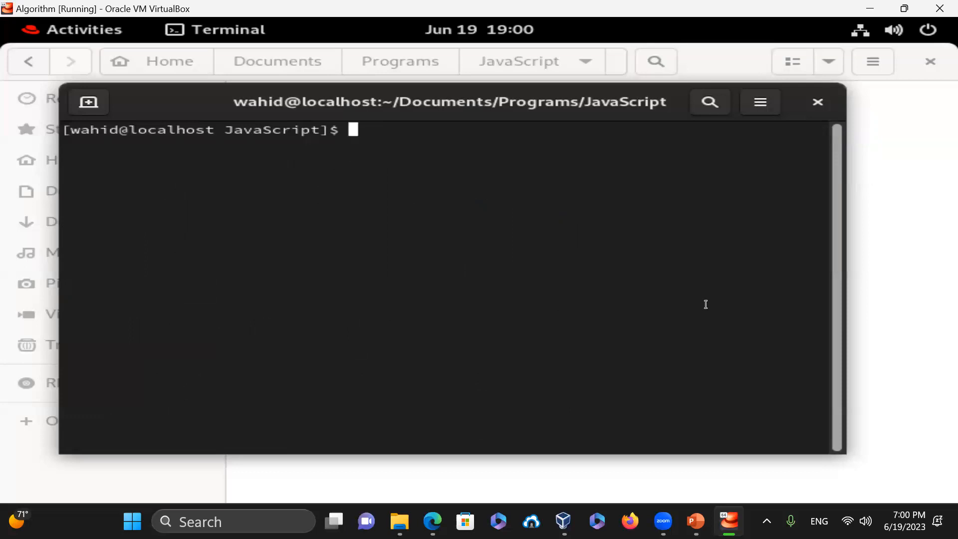
- Exit the terminal and close the Files window
text(exit)
key(Return)
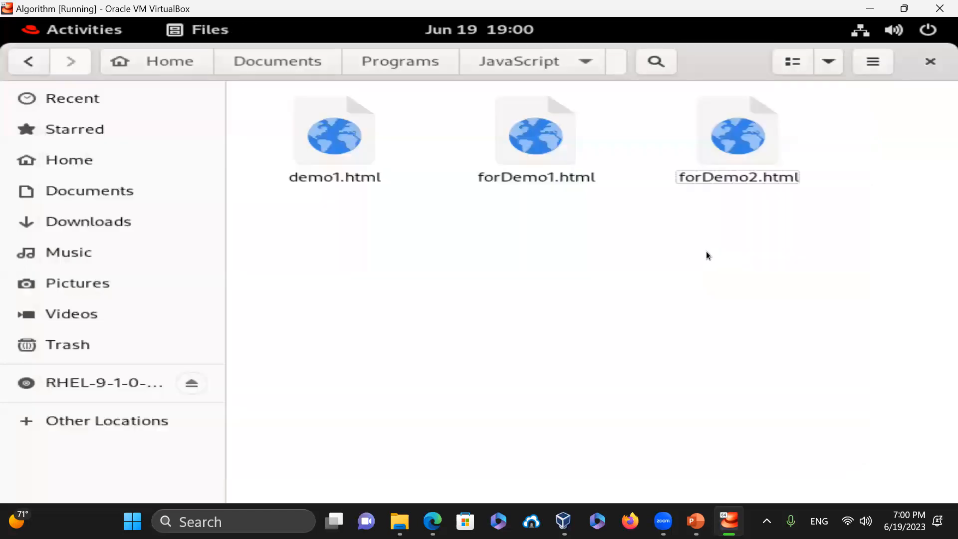
click(929, 62)
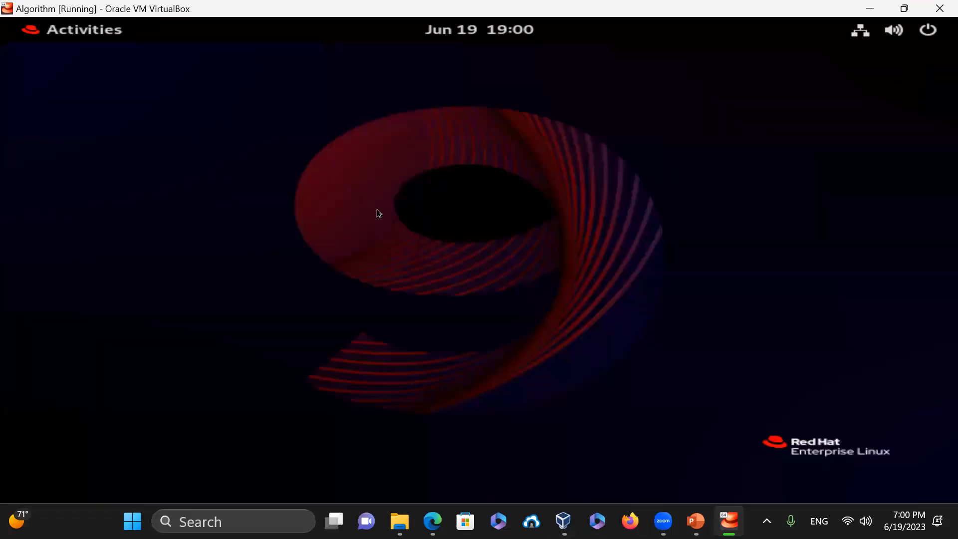
- Launch the Software app from the Activities overview and choose Browse Software on its welcome screen
click(63, 31)
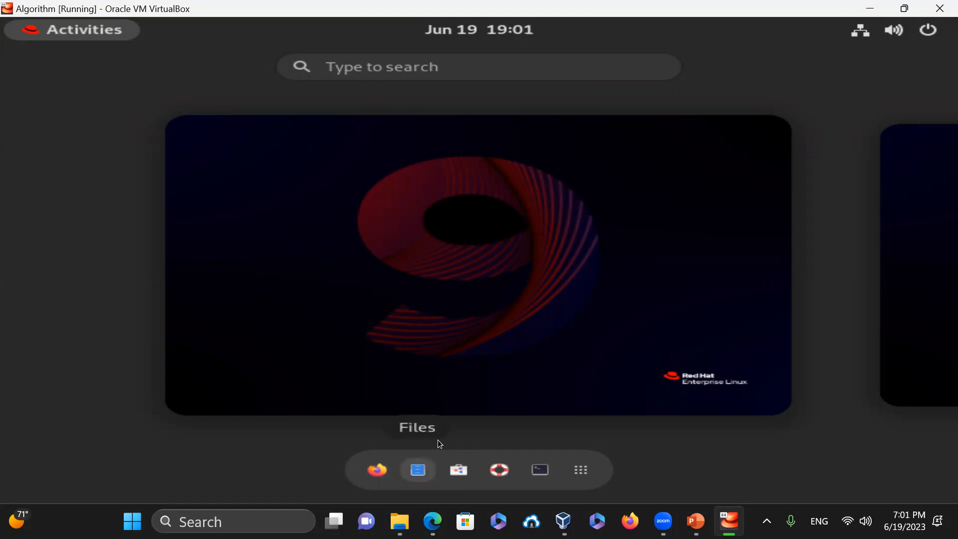
key(Return)
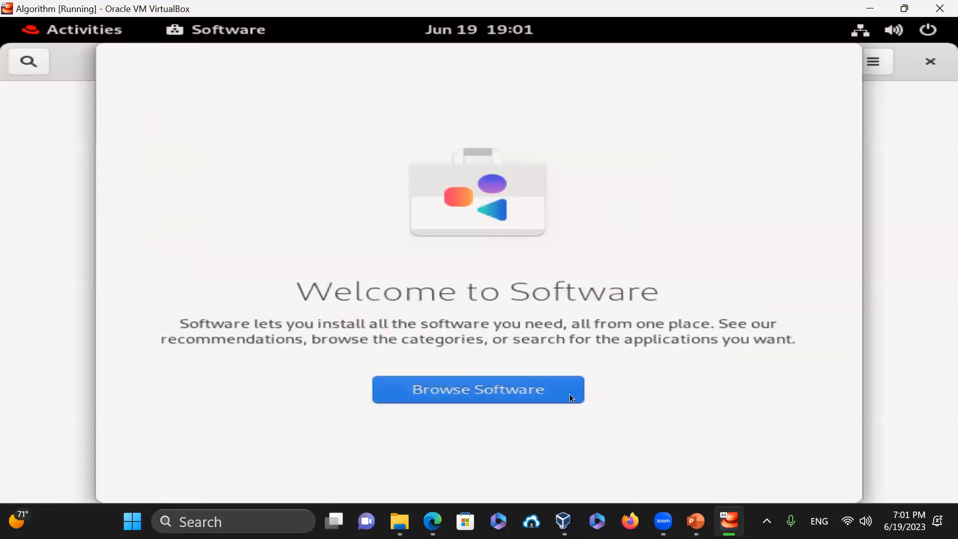
click(570, 392)
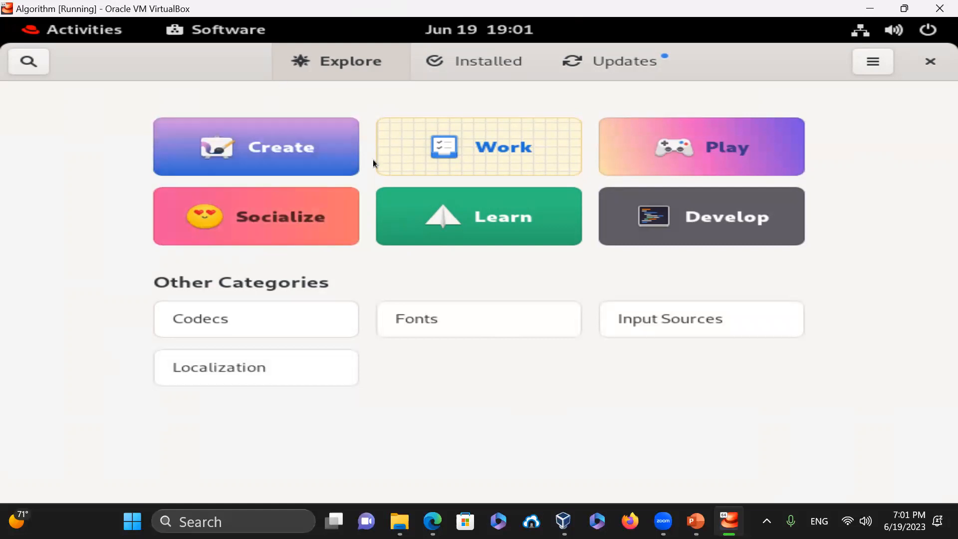
- Look at the Learn and Play categories, then switch to the Installed applications list
click(519, 213)
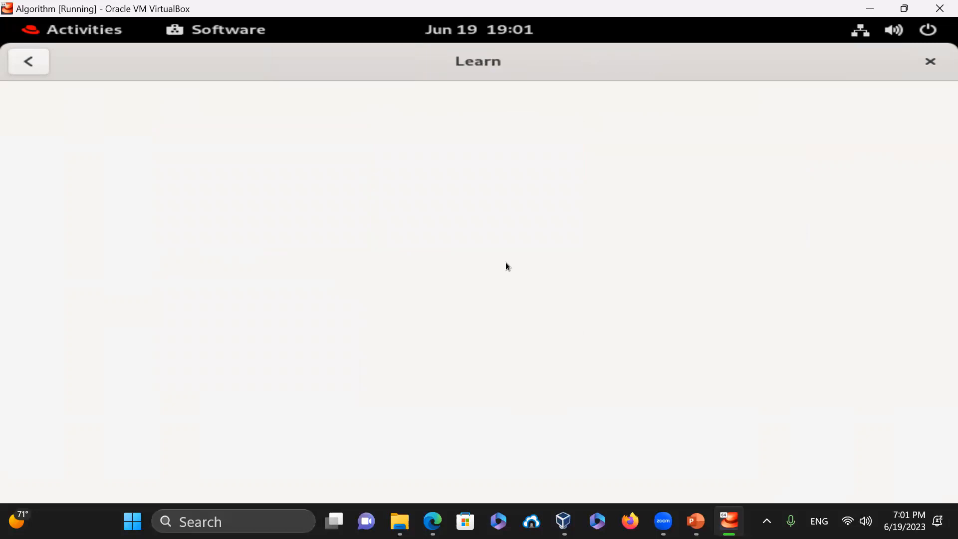
click(25, 59)
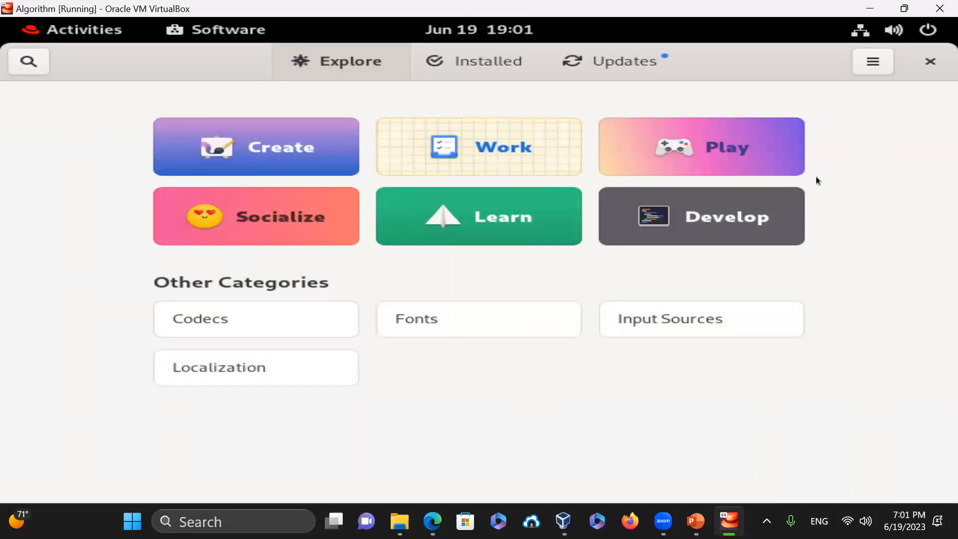
click(776, 154)
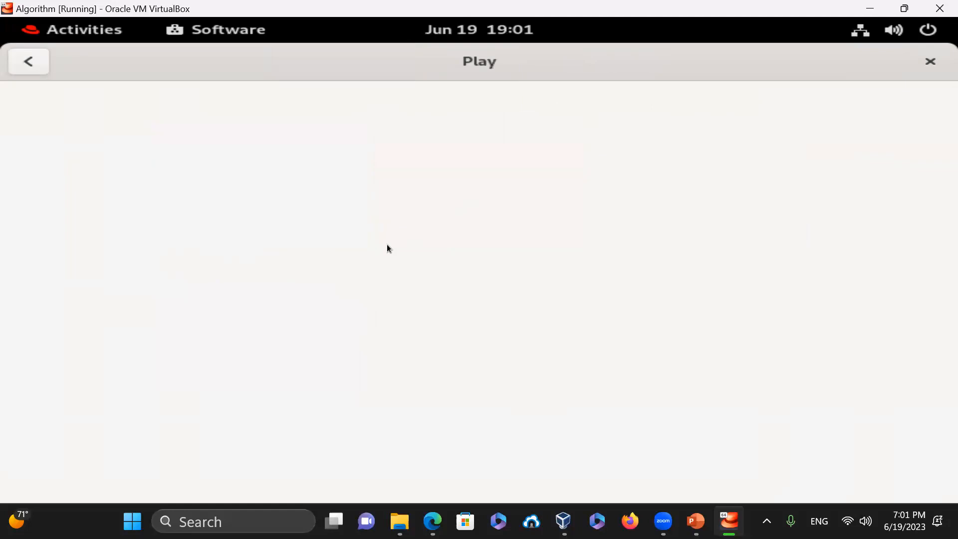
click(36, 66)
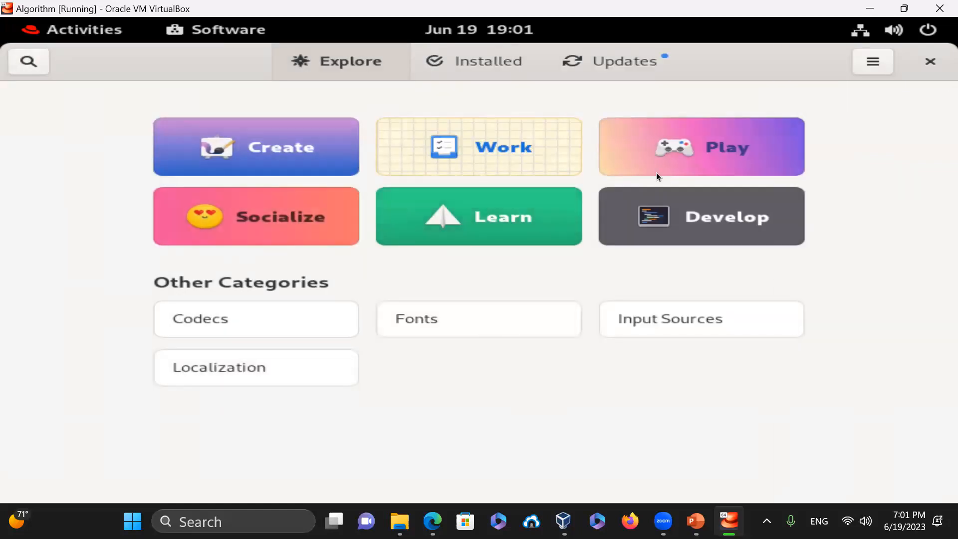
click(466, 65)
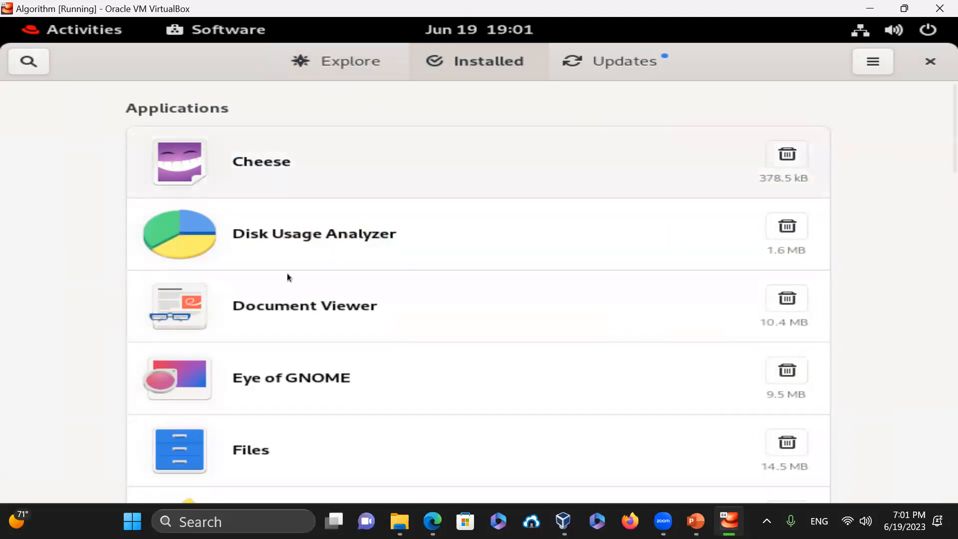
- Scroll the Installed list and view GNOME Calculator's details page
scroll(235, 374, down, 3)
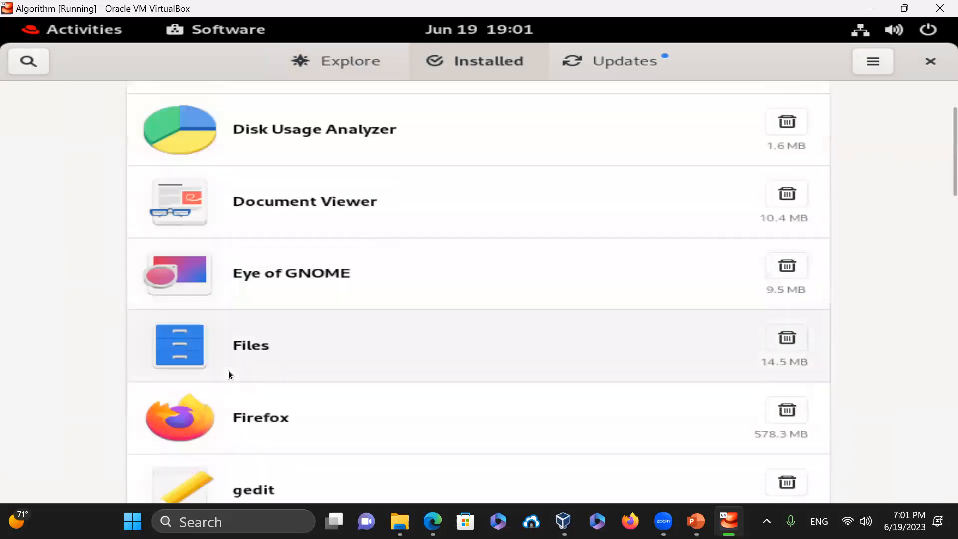
scroll(228, 375, down, 2)
scroll(229, 375, down, 3)
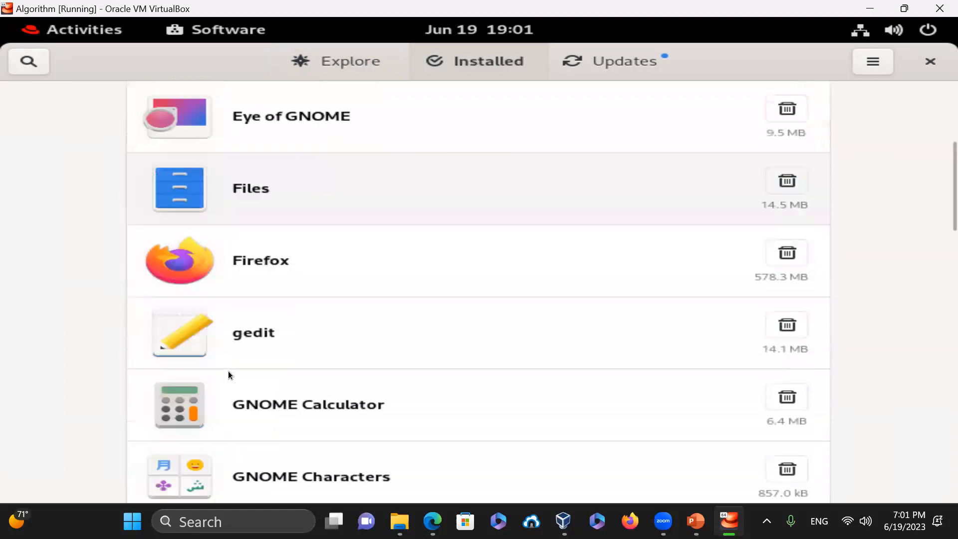
scroll(228, 372, down, 3)
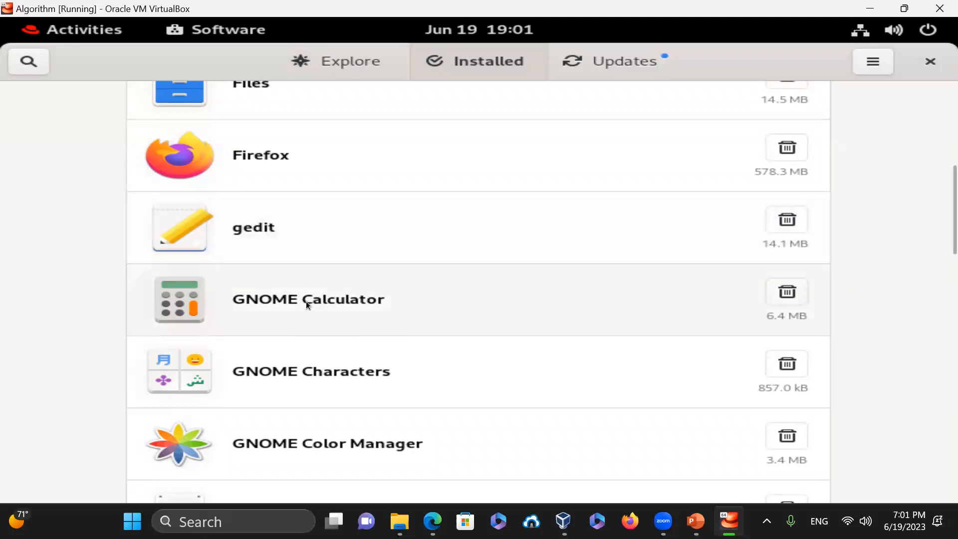
click(307, 301)
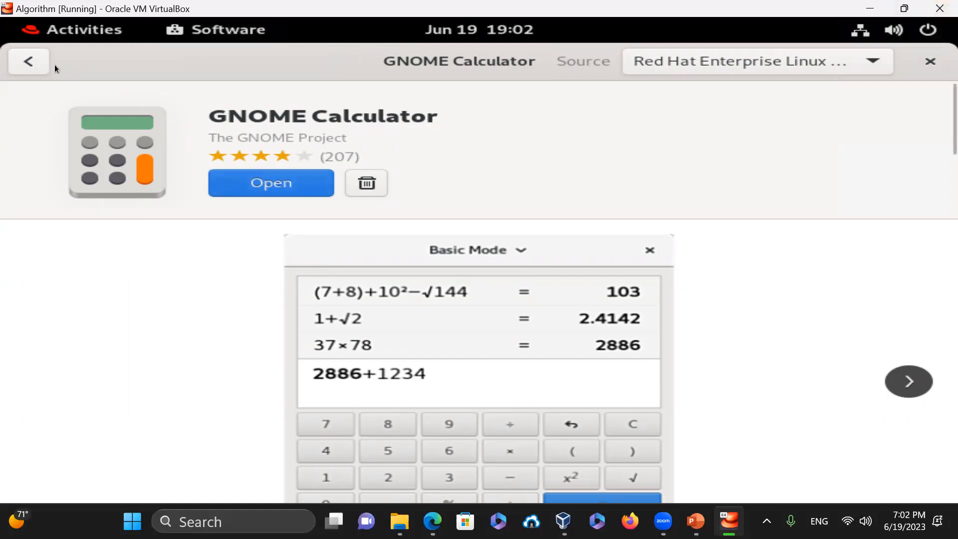
click(18, 61)
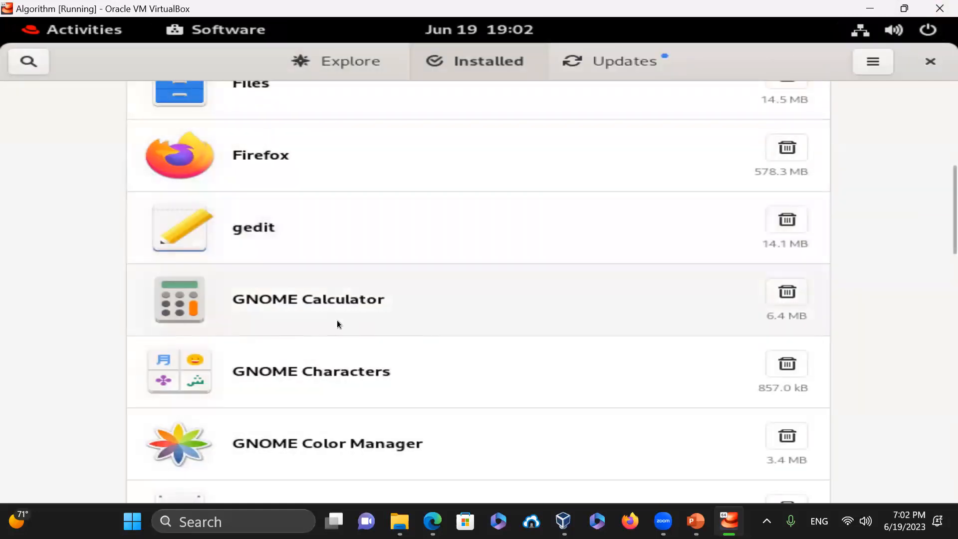
- Scroll through the remaining installed apps, then show the Updates page with OS Updates and Firefox pending
scroll(433, 386, down, 1)
scroll(433, 385, down, 6)
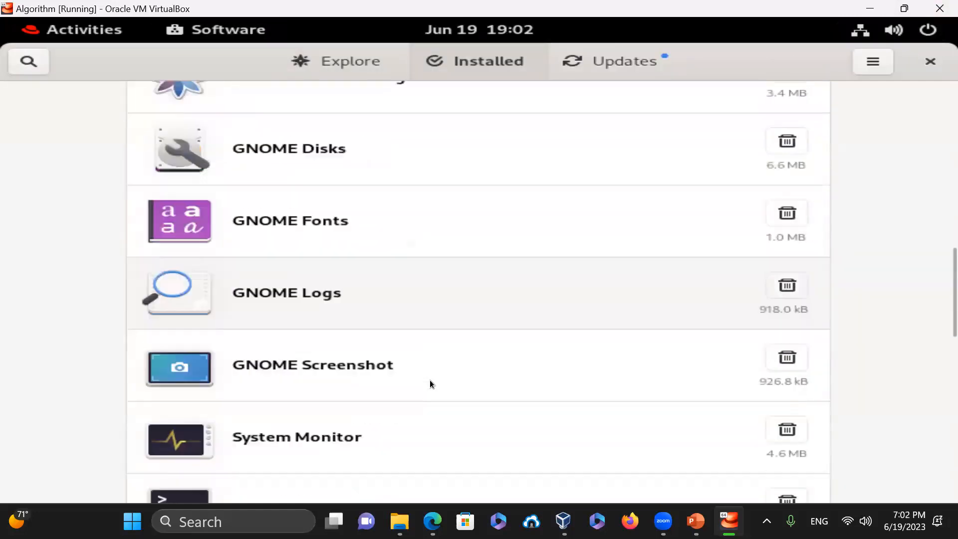
scroll(431, 384, down, 3)
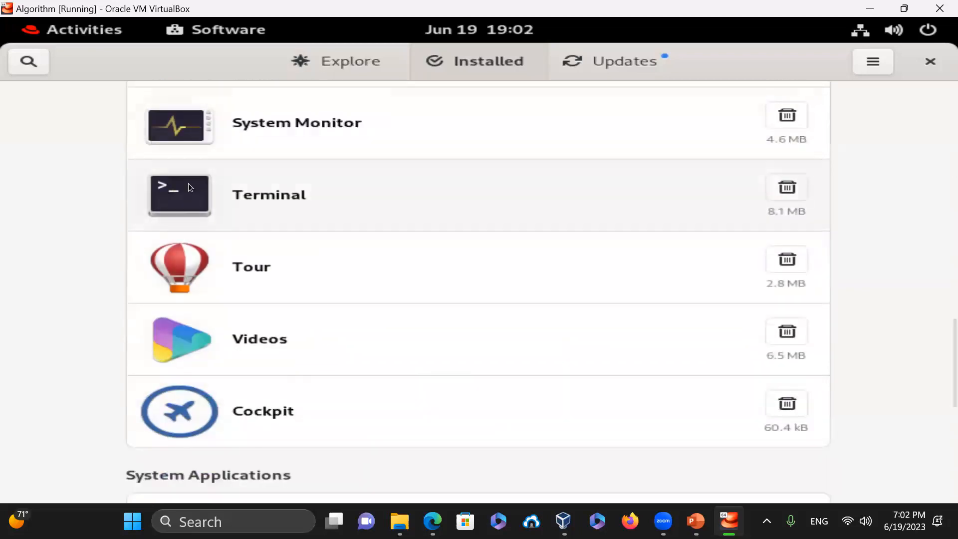
scroll(591, 271, down, 5)
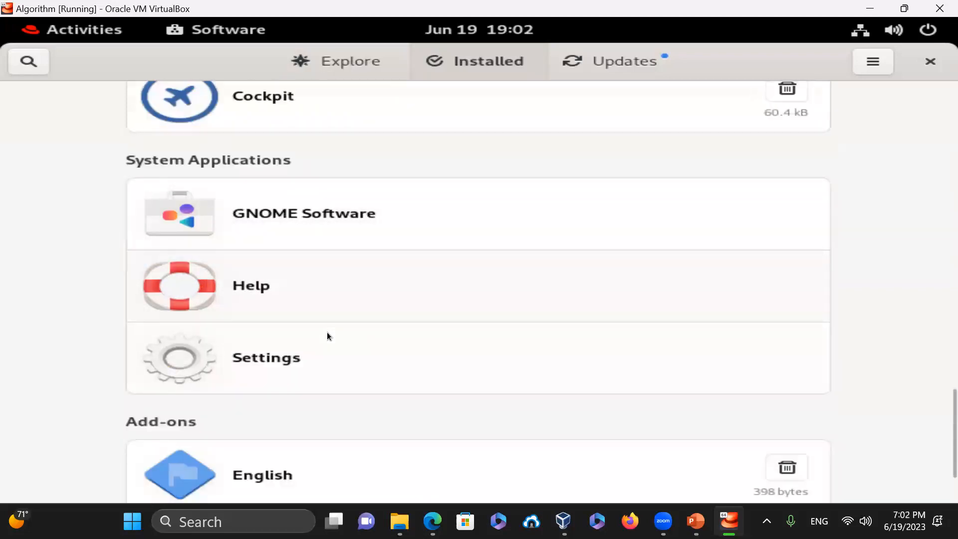
scroll(328, 333, down, 2)
scroll(322, 324, up, 5)
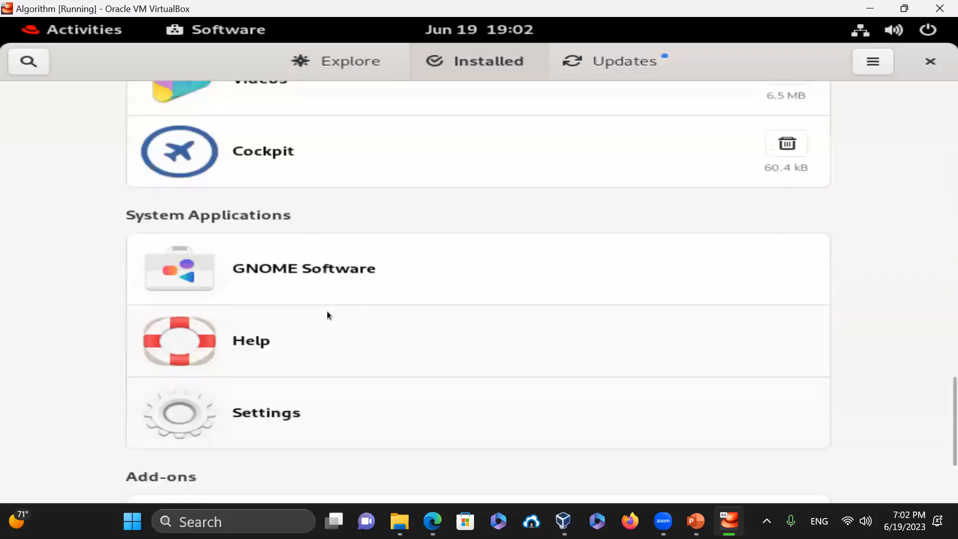
scroll(328, 310, up, 20)
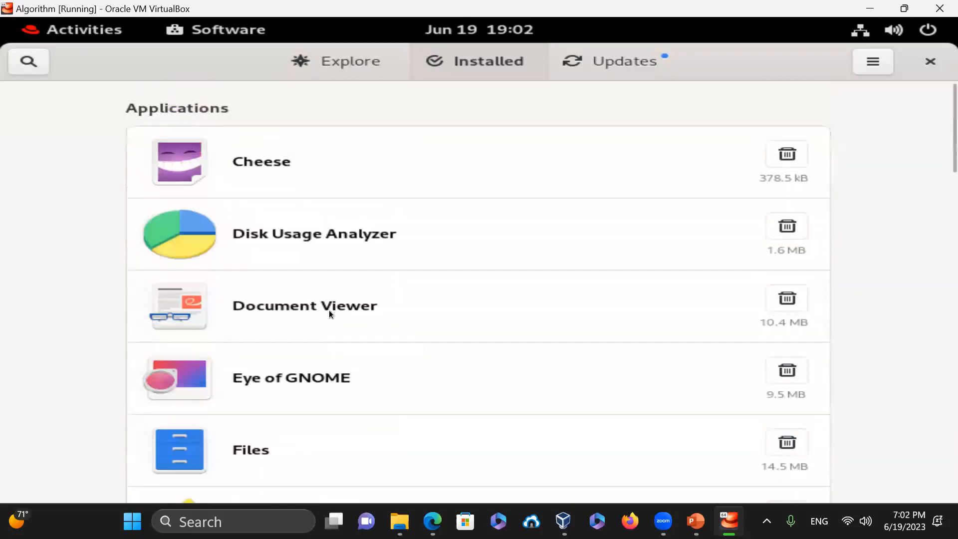
click(585, 65)
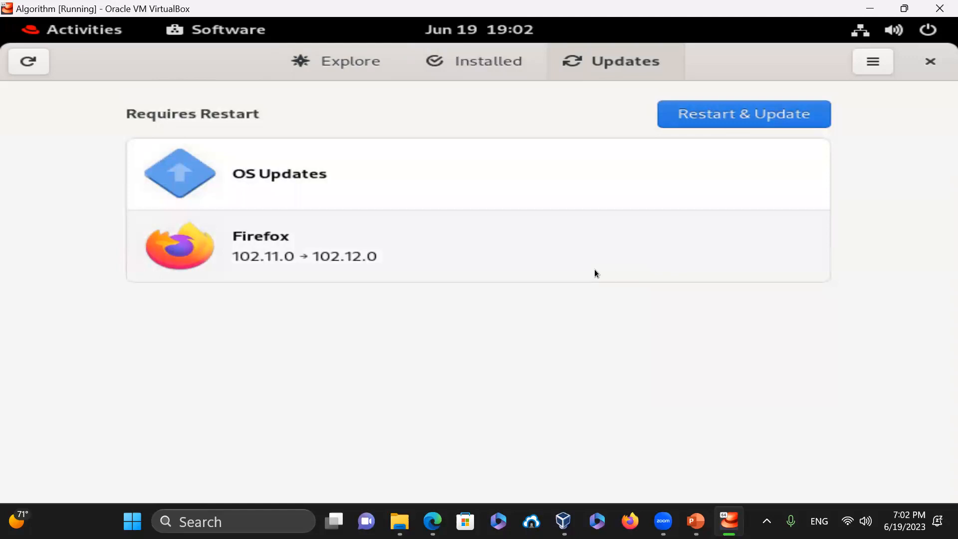
- Inspect the OS Updates package list and Firefox 102.12.0 update details, then quit Software
click(266, 174)
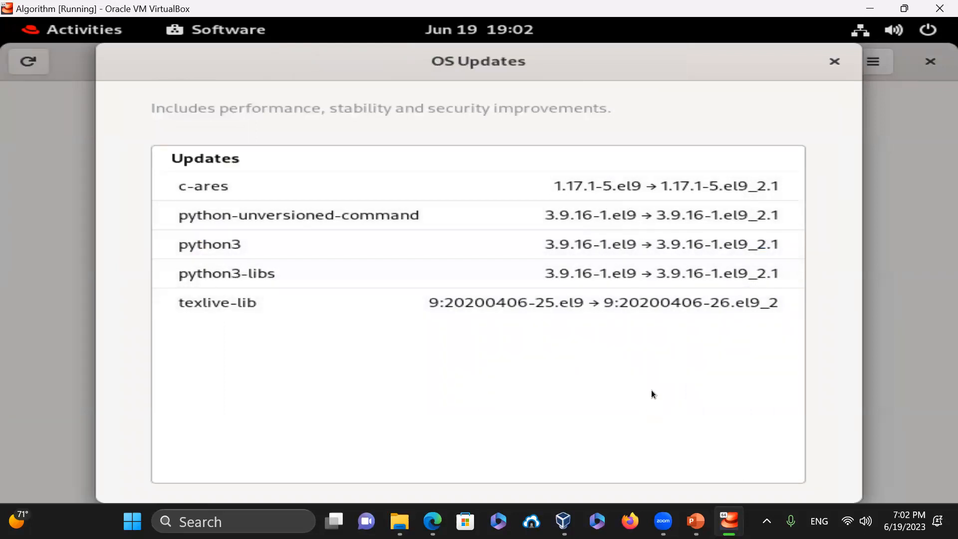
click(834, 60)
click(253, 245)
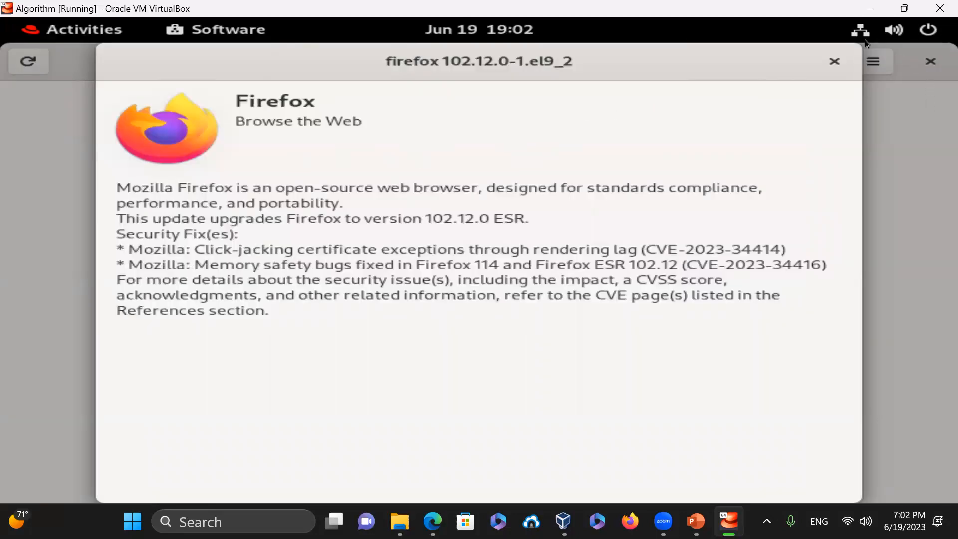
click(834, 61)
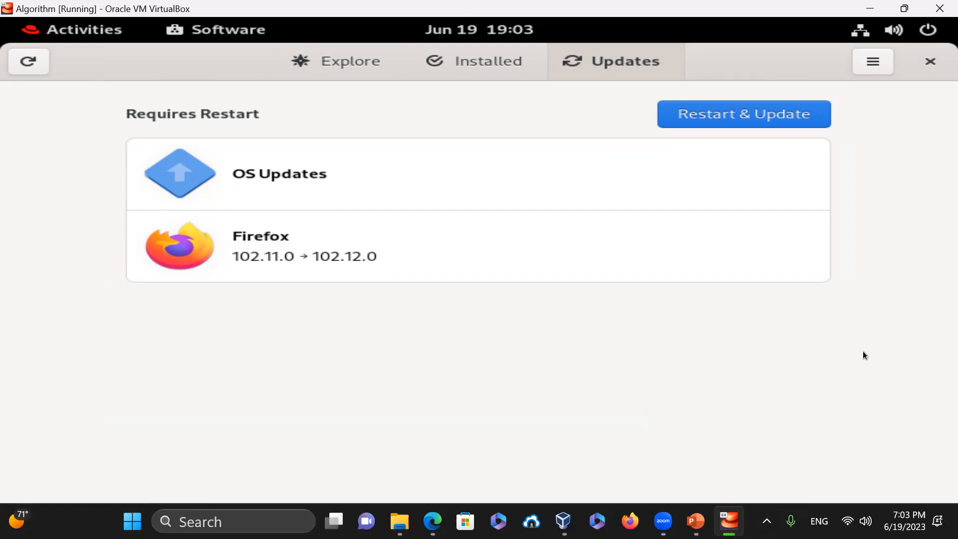
click(930, 62)
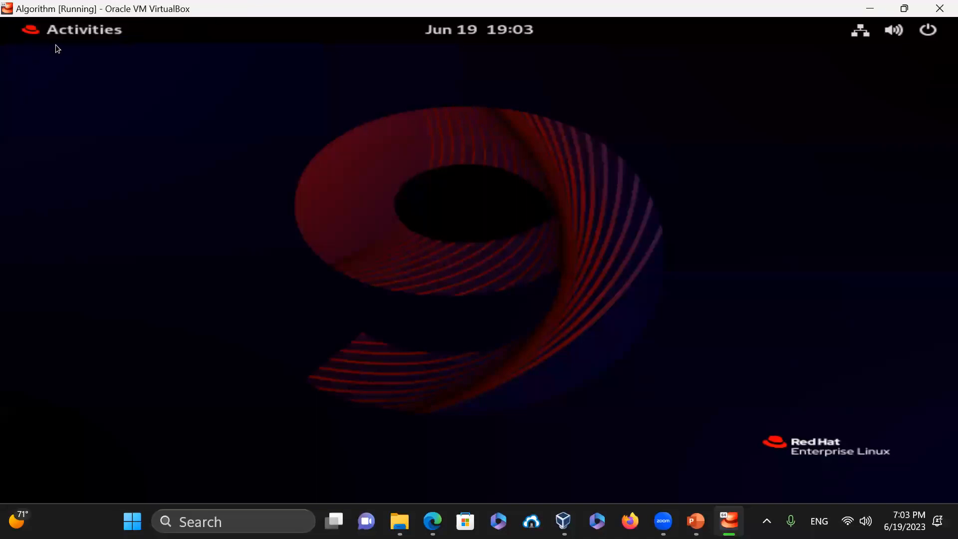
- Launch the Videos app from the application grid, then close it
click(71, 32)
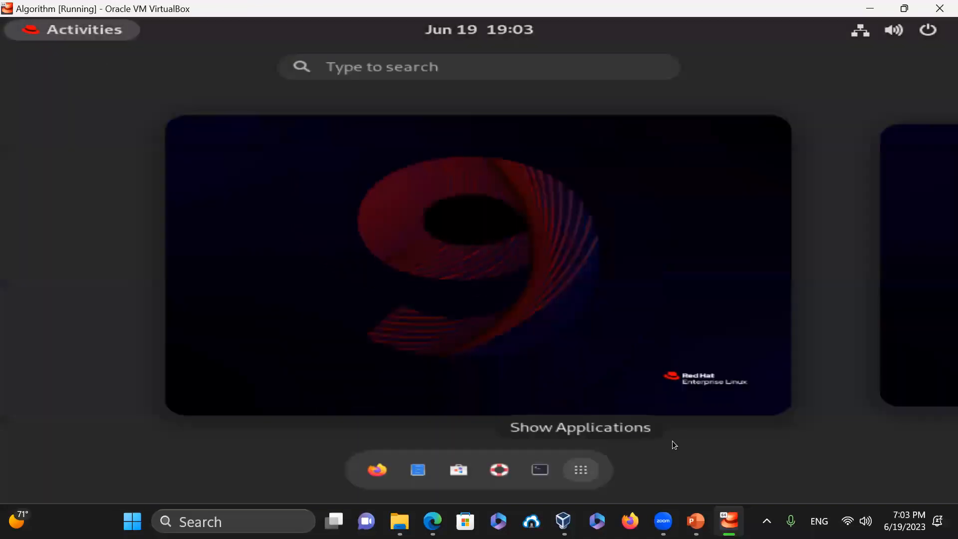
click(581, 470)
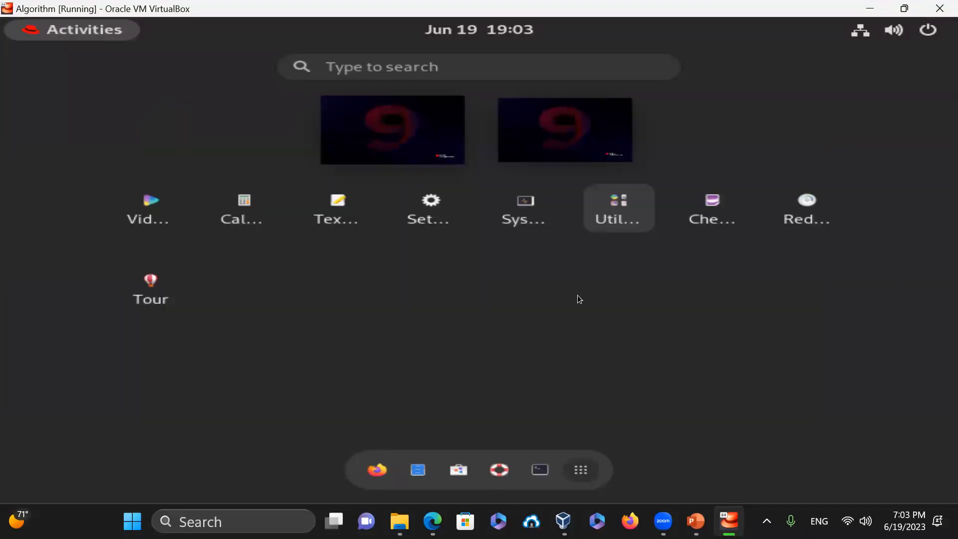
click(143, 212)
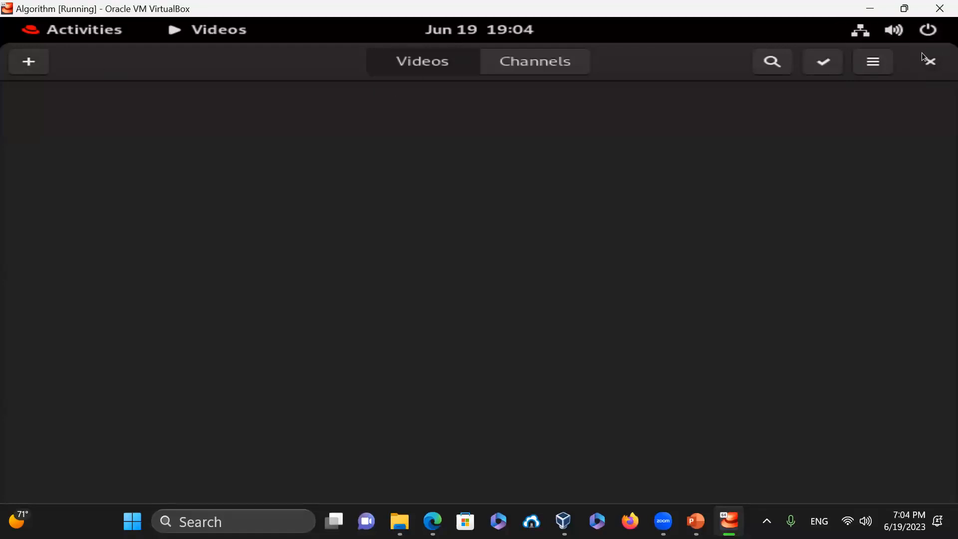
click(931, 62)
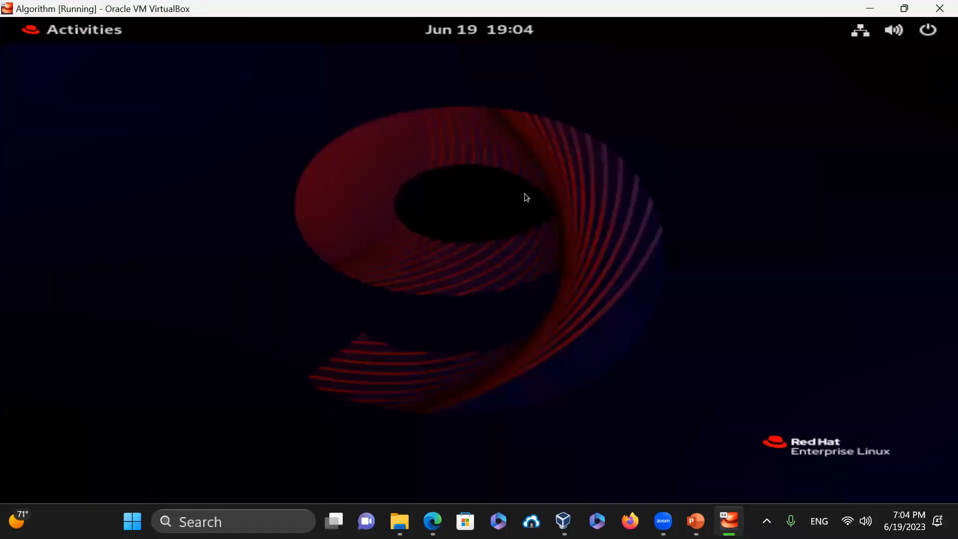
- Launch the Tour app from the application grid, then close it
click(53, 28)
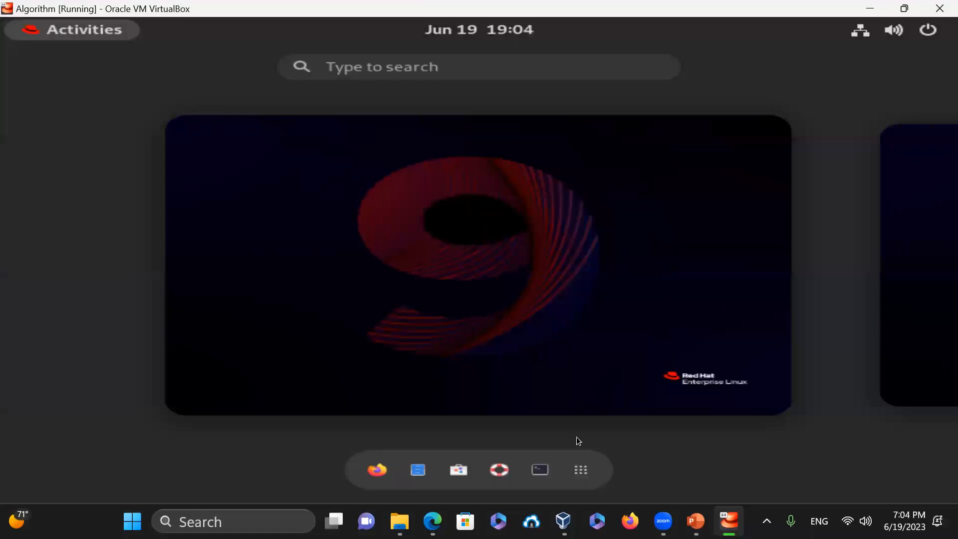
click(580, 468)
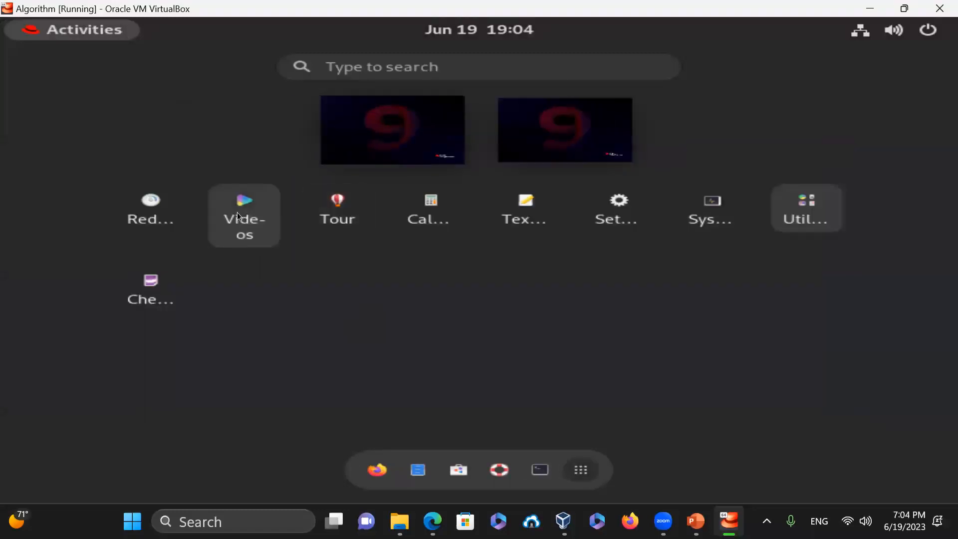
click(348, 212)
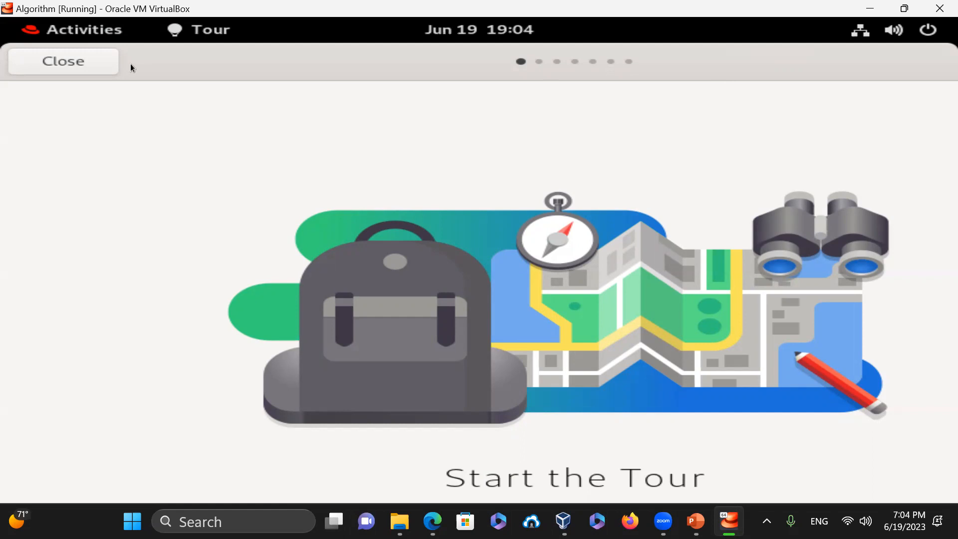
click(86, 63)
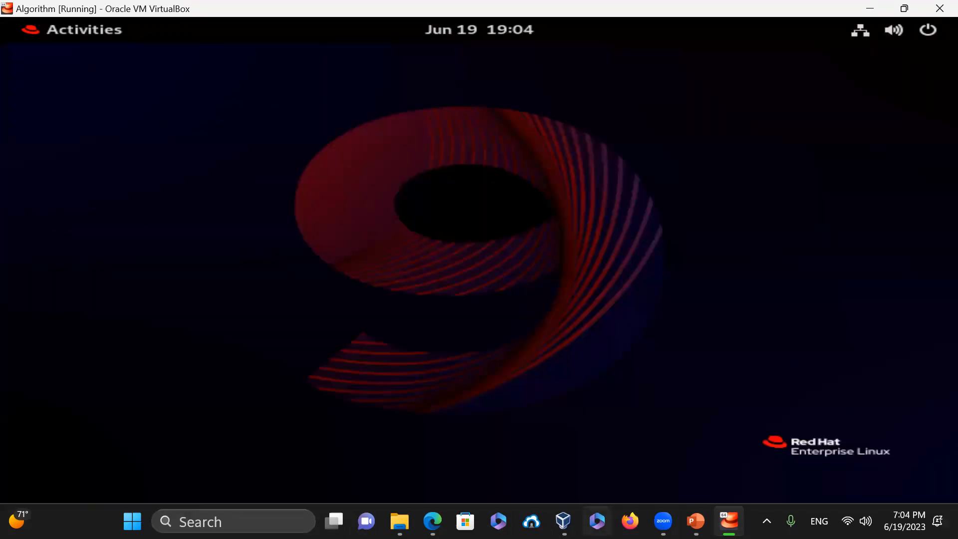
- Launch and close Calculator, then return to the activities overview
click(55, 29)
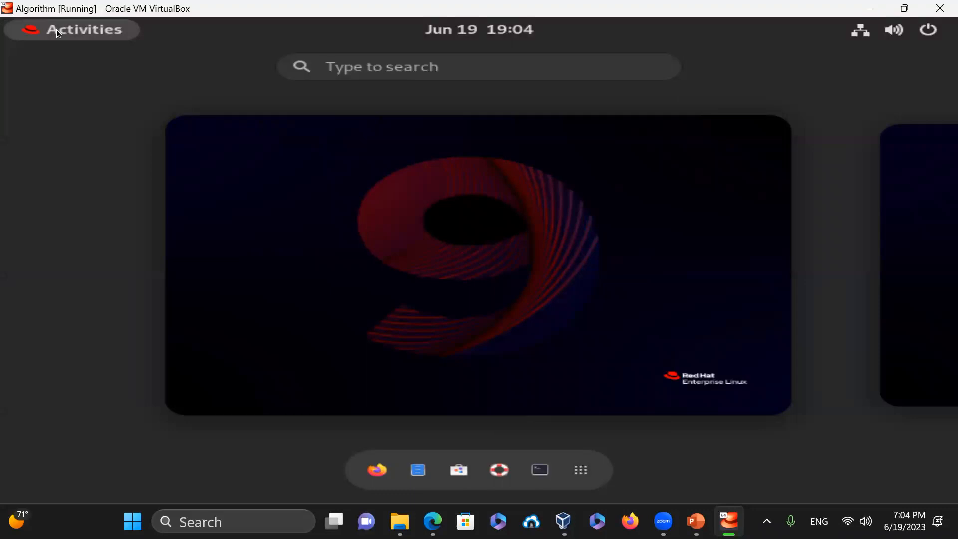
click(562, 433)
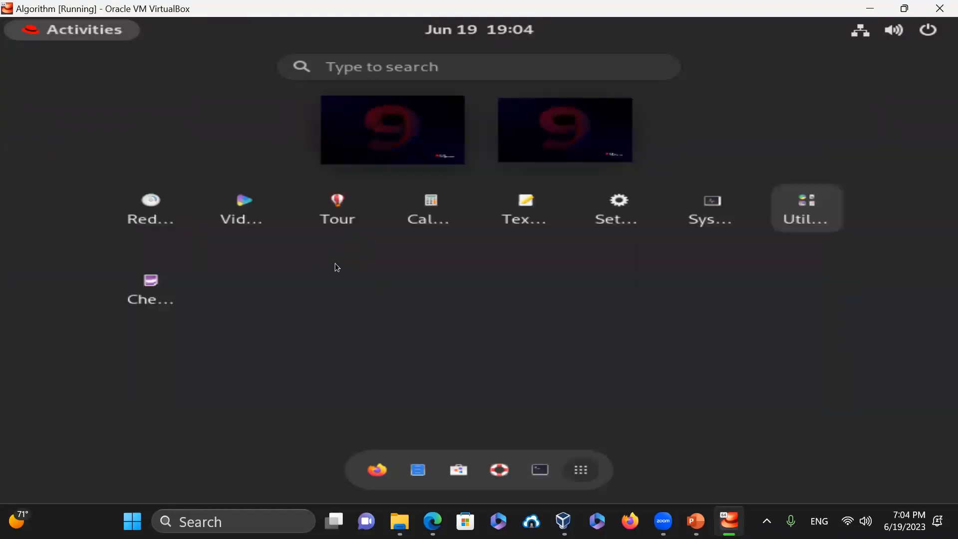
click(435, 202)
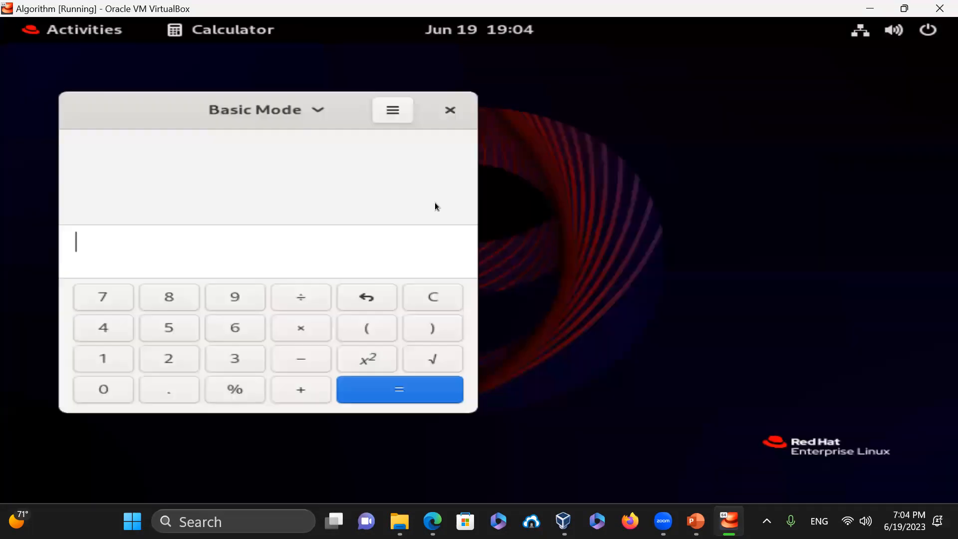
click(449, 110)
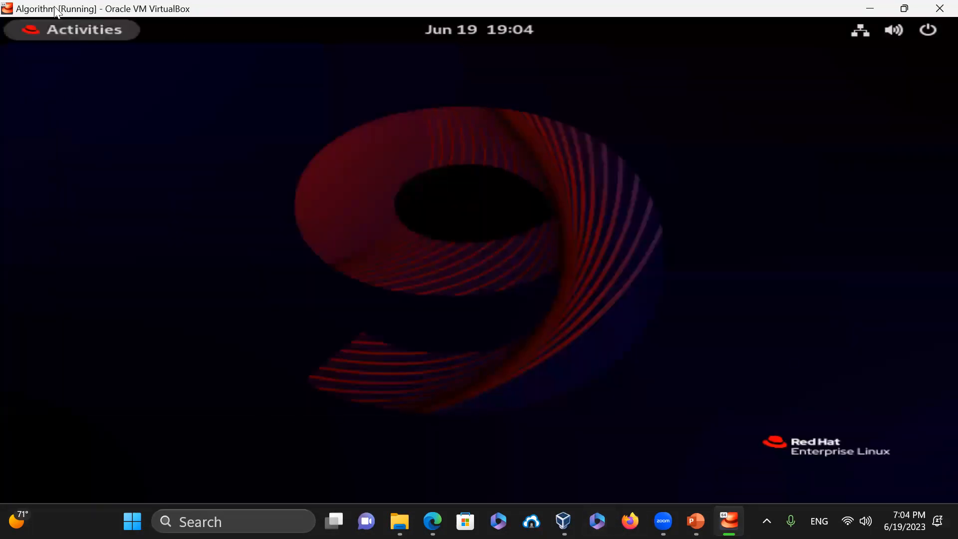
click(43, 26)
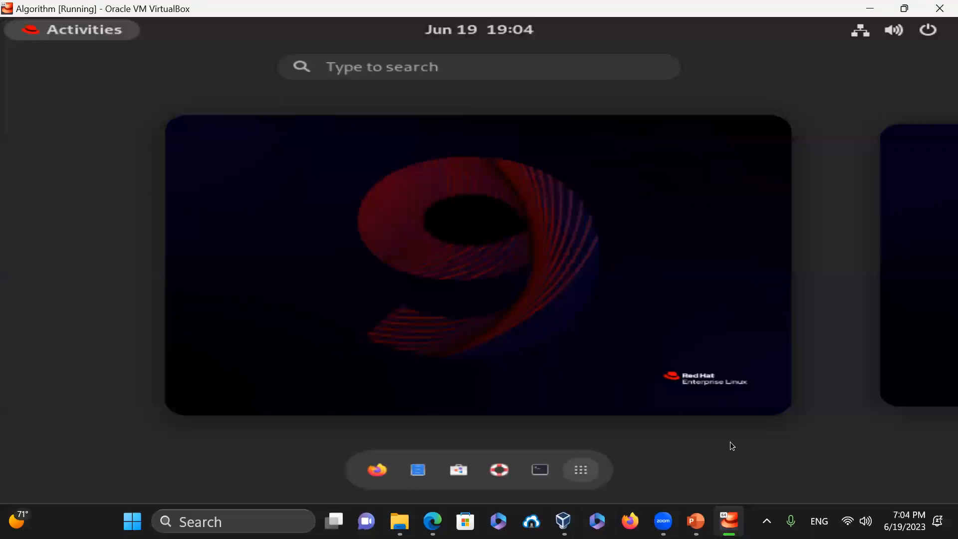
- Launch GNOME Help from the dash and scroll its topics down to Get more help
click(581, 470)
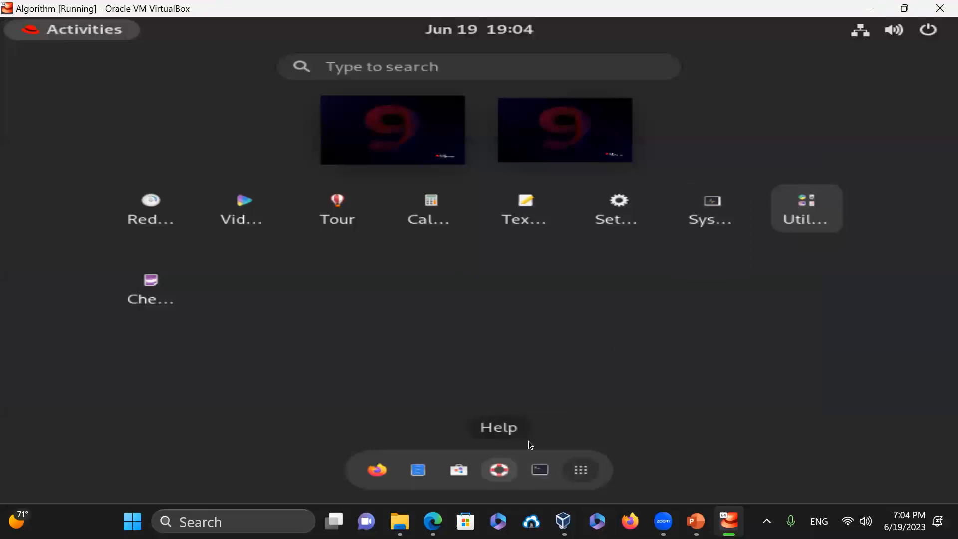
click(499, 470)
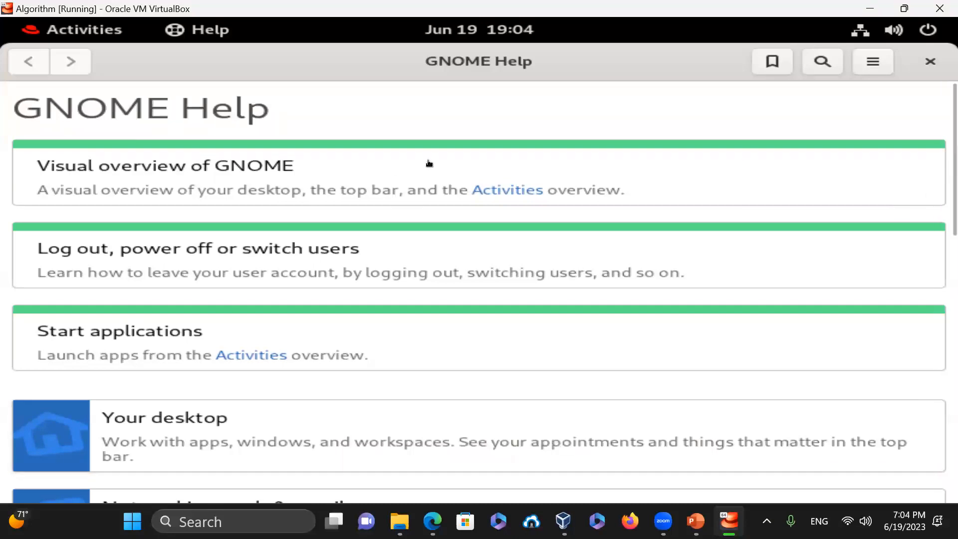
scroll(929, 196, down, 1)
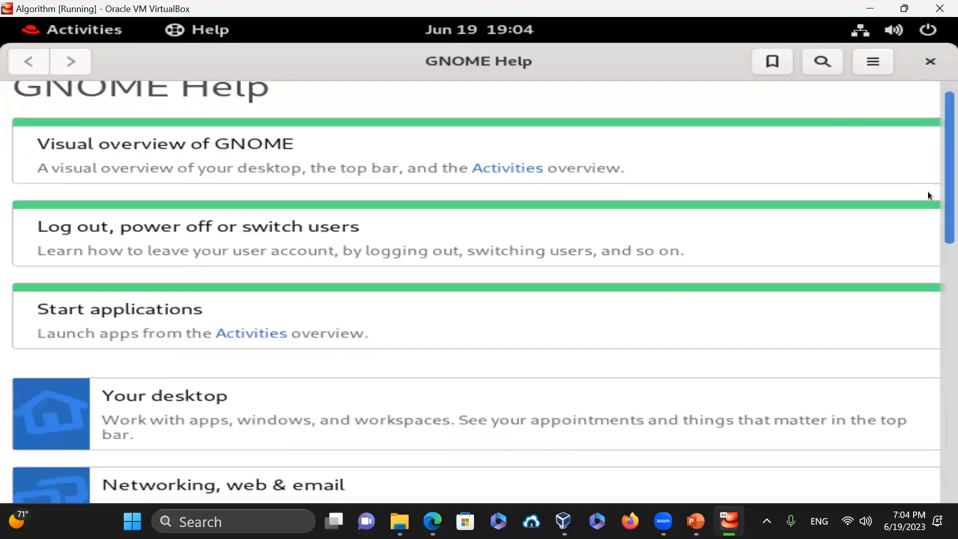
scroll(929, 196, down, 15)
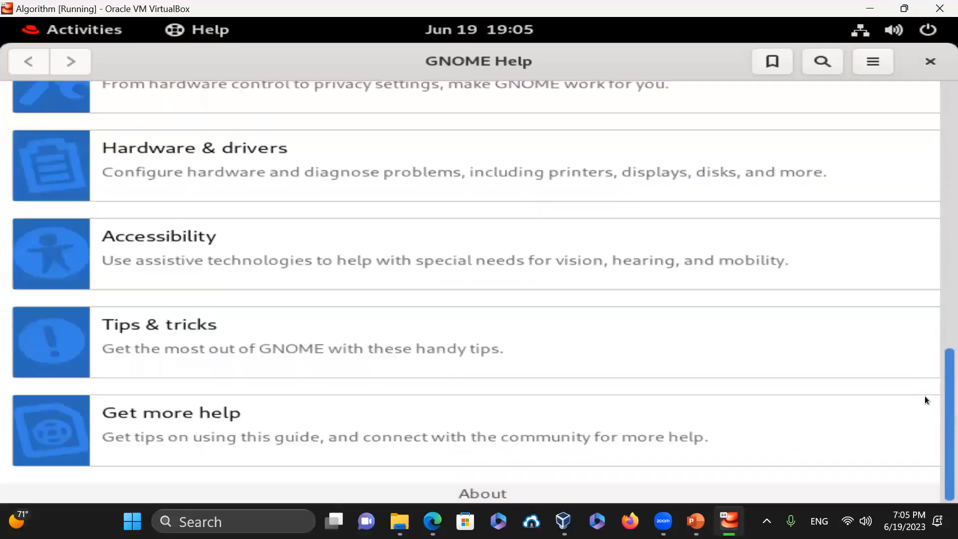
scroll(926, 399, up, 15)
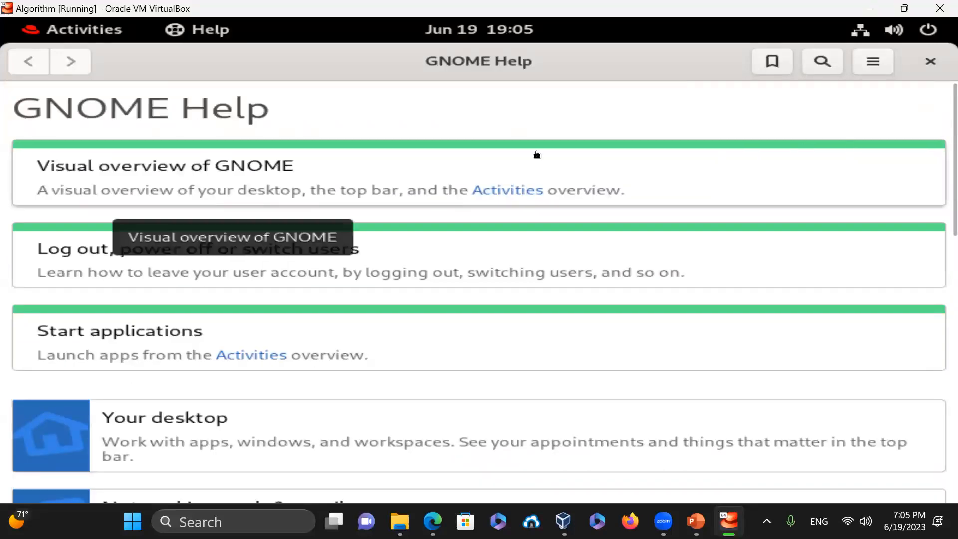
- Close GNOME Help and launch a Terminal from the activities overview
click(930, 62)
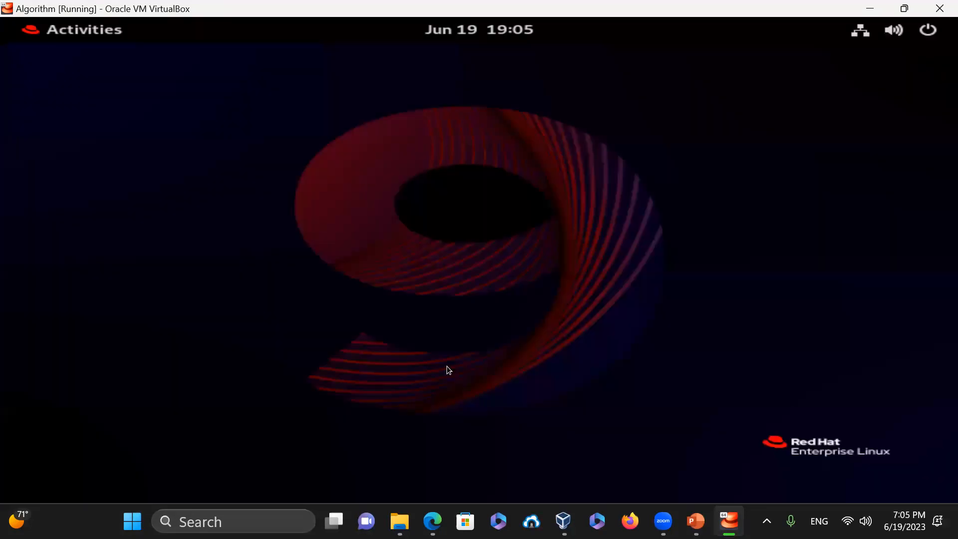
click(67, 35)
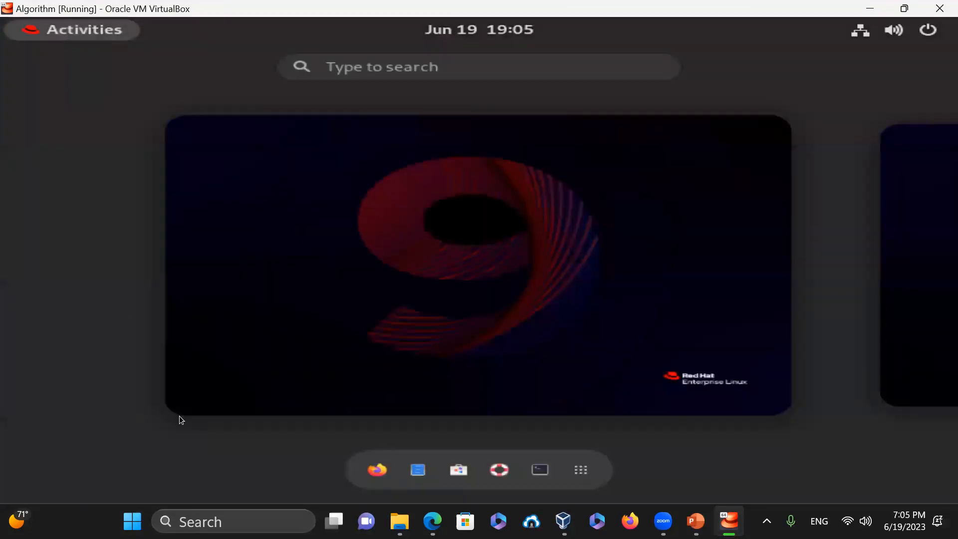
click(44, 39)
click(78, 31)
click(541, 469)
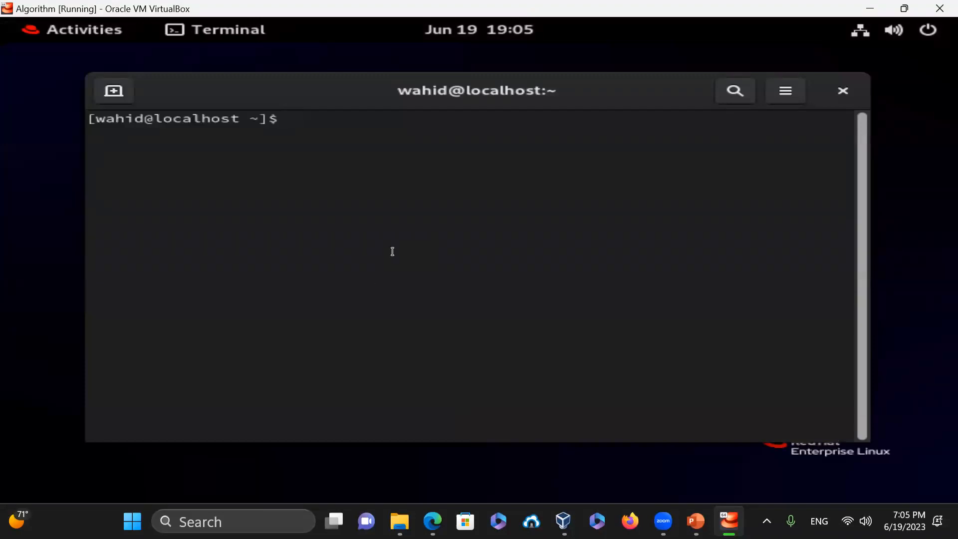
- Print the OS release details with cat /etc/os-release, then clear the screen
text(cat /etc/os-release)
key(Return)
text(clear)
key(Return)
- Read the pwd manual page and enlarge the terminal text
text(man pwd)
key(Return)
key(q)
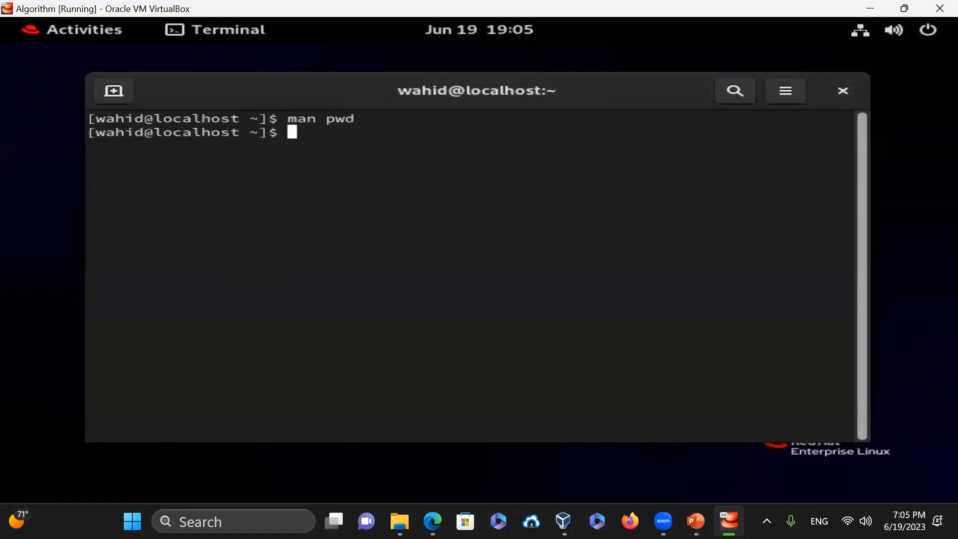
text(=)
key(BackSpace)
key(ctrl+plus)
key(ctrl+plus)
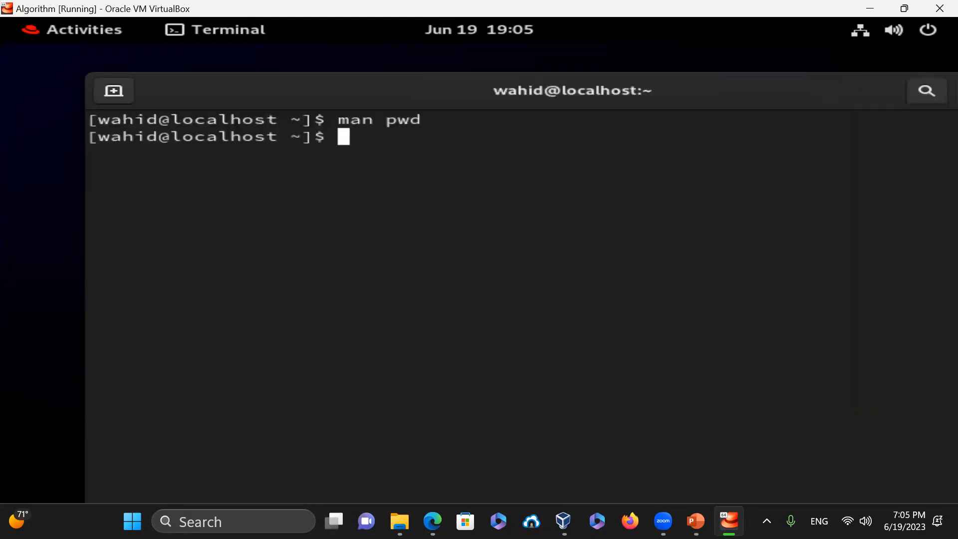
- View the who manual page, clear the screen, and enter man -s 3 scanf
text(m)
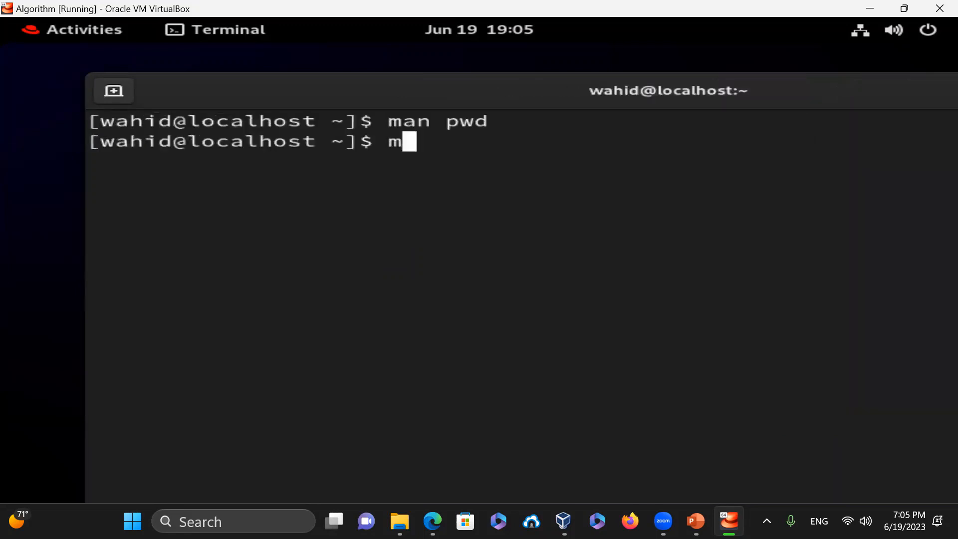
text(an who)
key(Return)
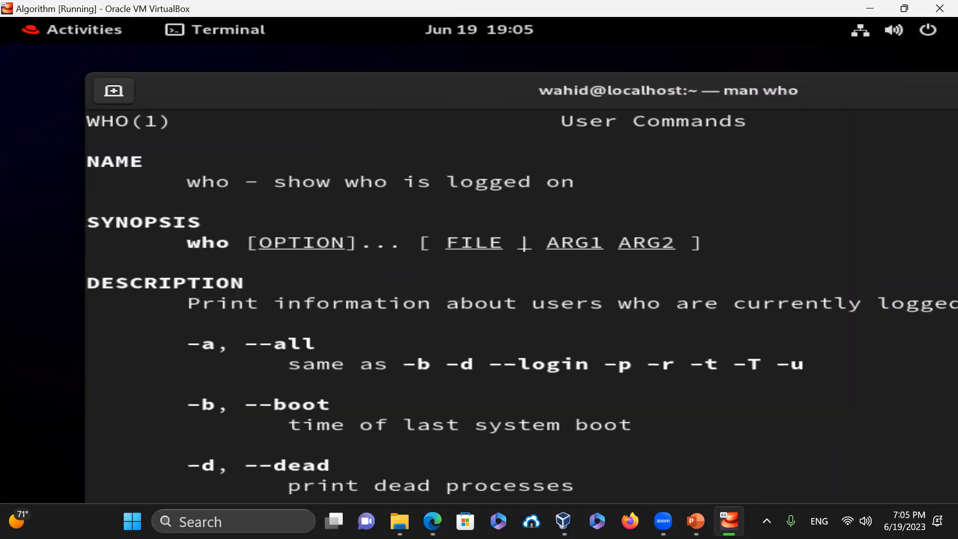
text(qclear)
key(Return)
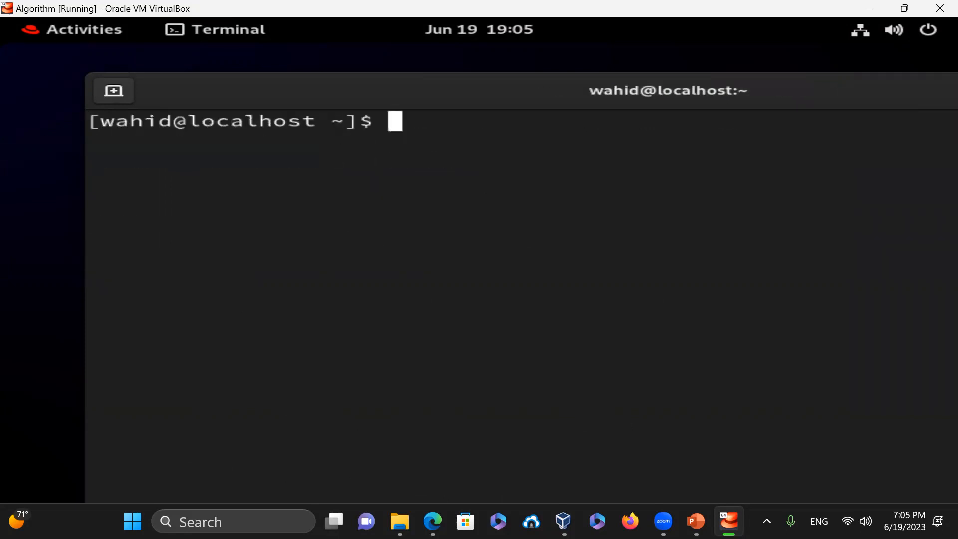
text(man -s )
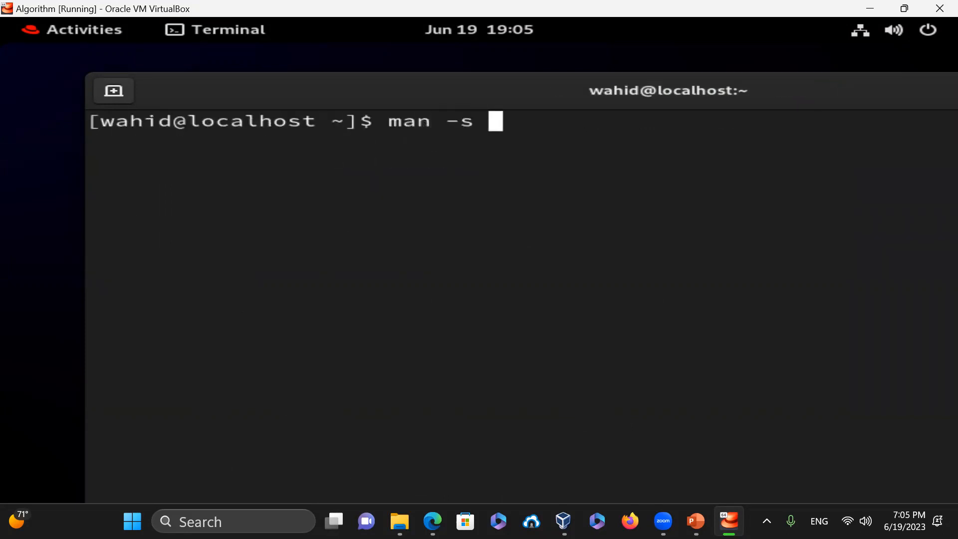
text(3 scanf)
- View the section 3 manual pages for scanf and then printf
key(Return)
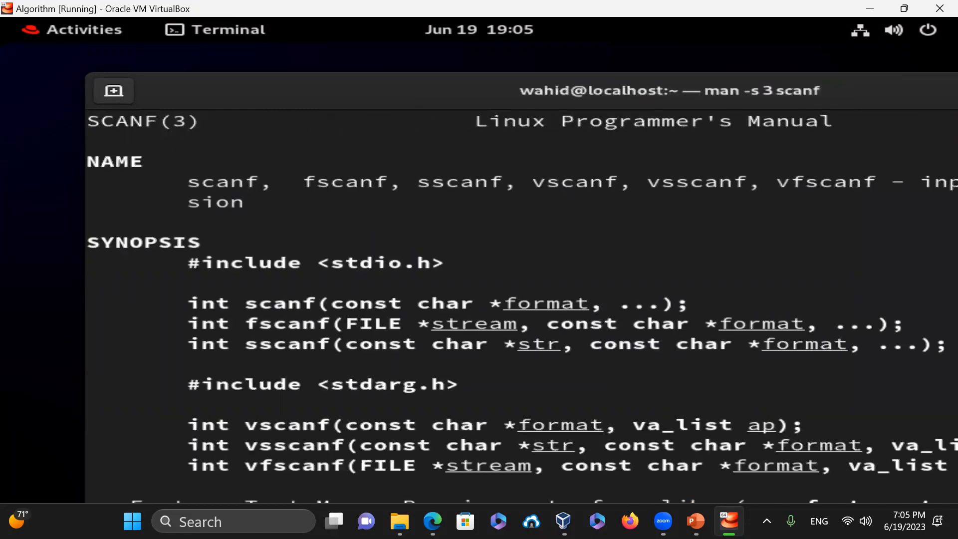
key(q)
key(Up)
key(BackSpace)
key(BackSpace)
key(BackSpace)
key(BackSpace)
key(BackSpace)
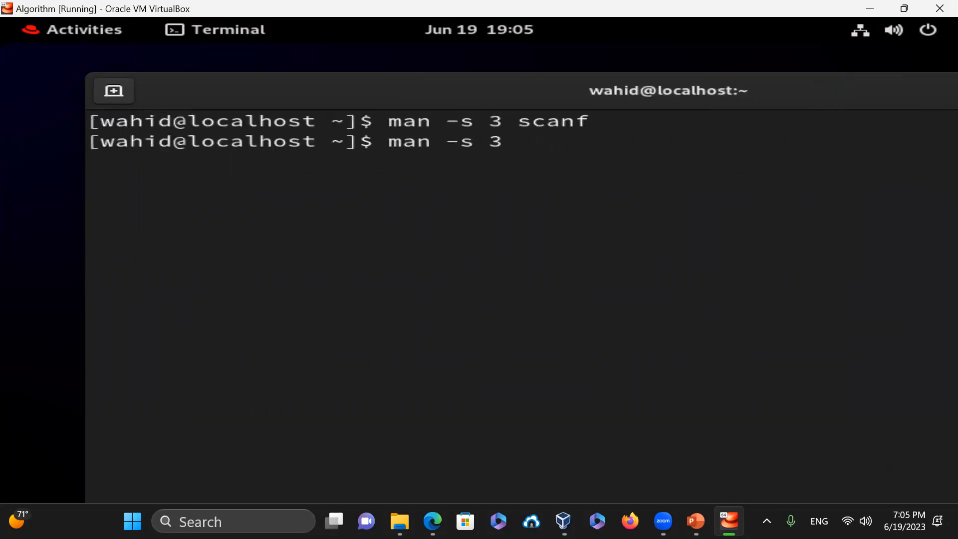
text(printf)
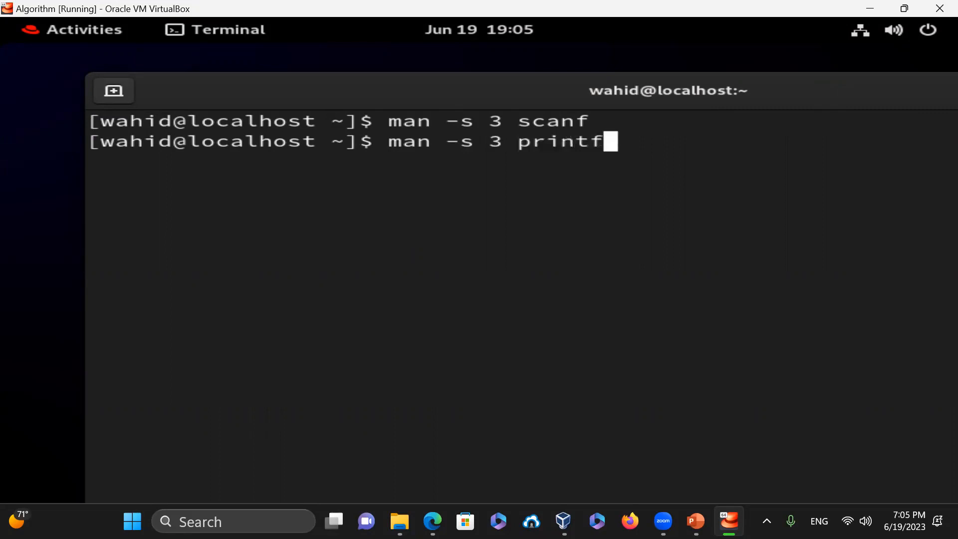
key(Return)
- Open the python manual page, then look up man gcc, which has no entry
text(q)
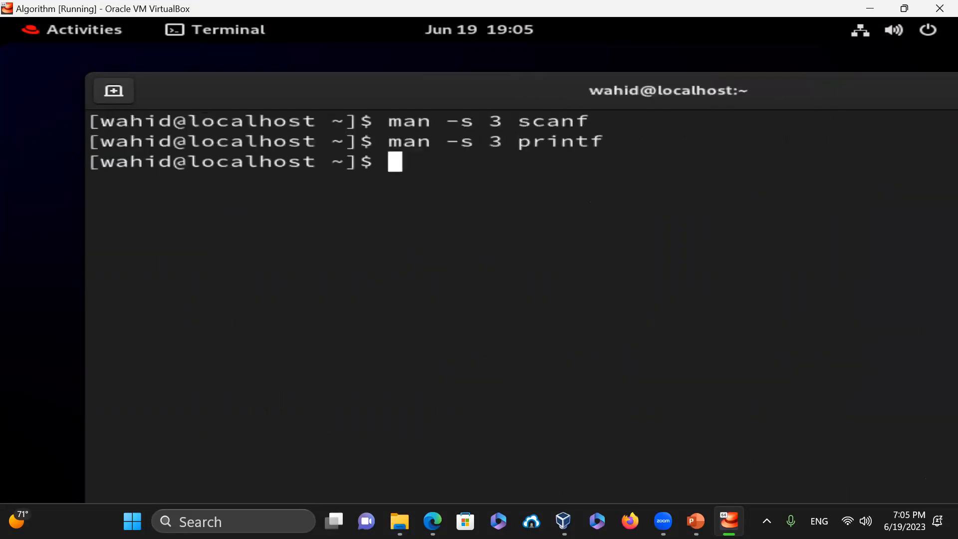
text(man )
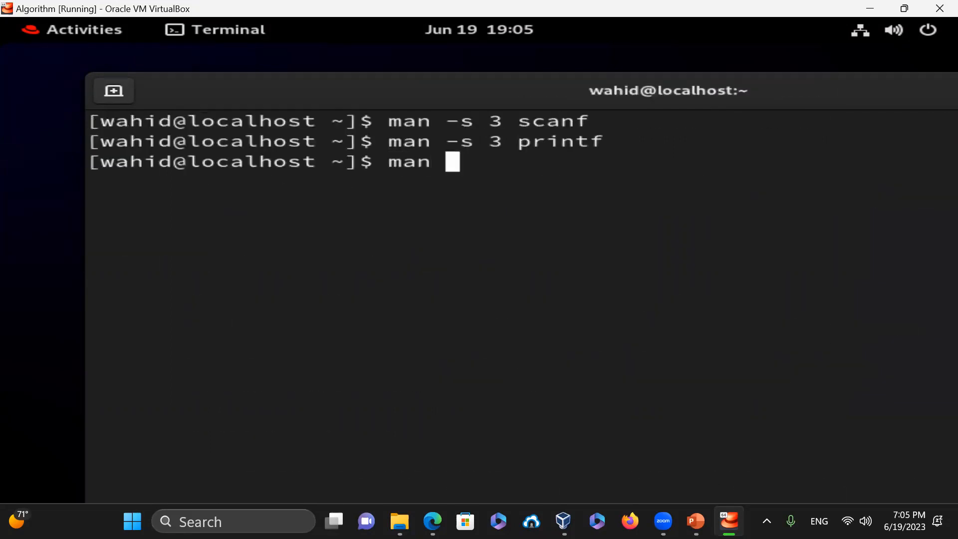
text(python)
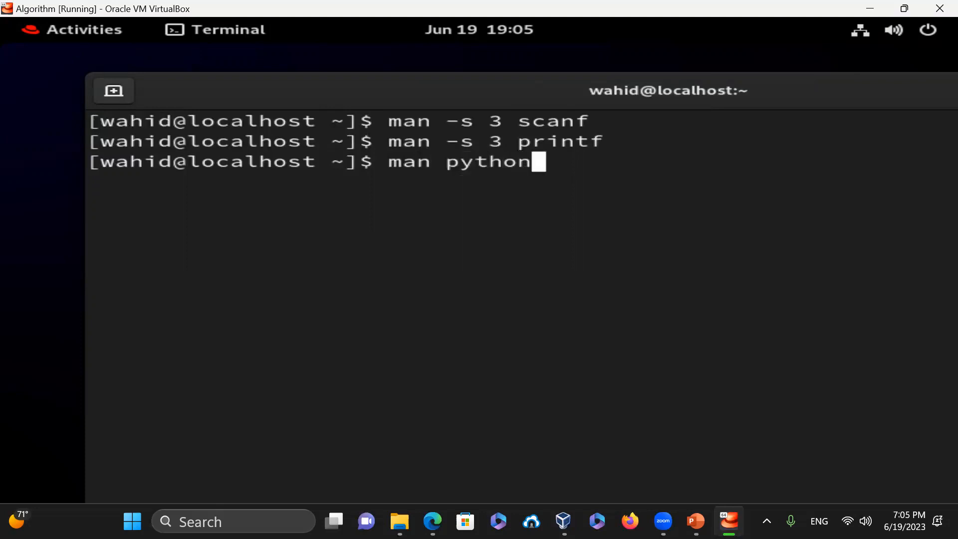
key(Return)
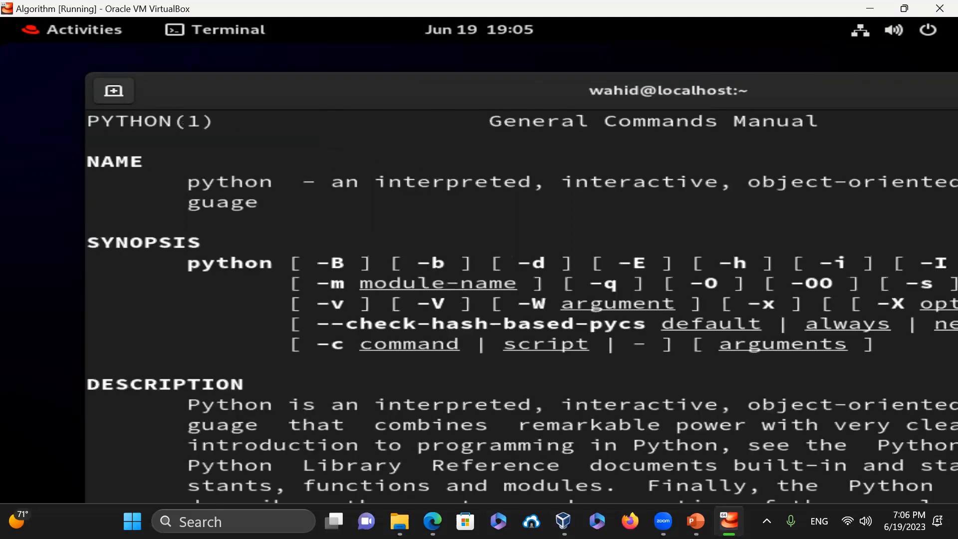
text(q)
text(man )
text(gcc)
key(Return)
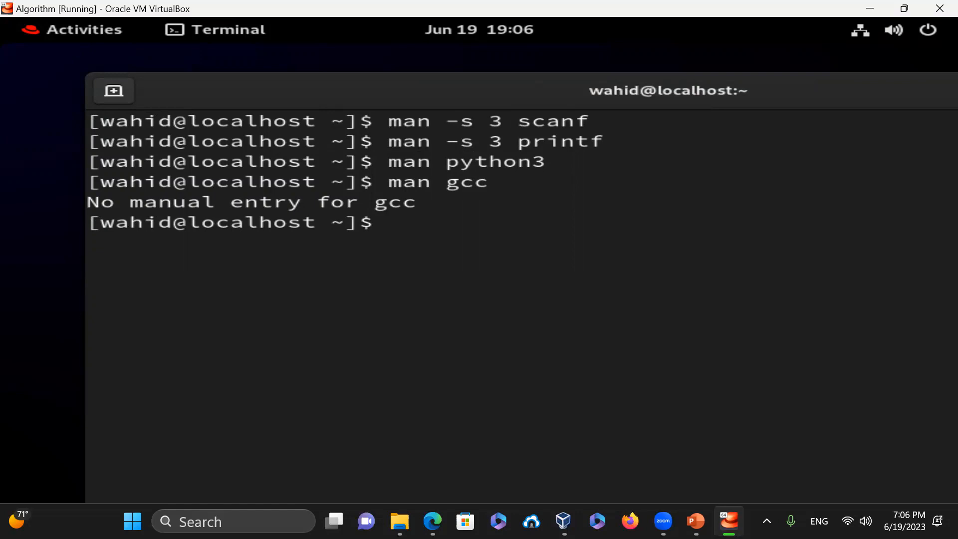
- Look up man g++, which also has no entry, then clear the terminal
key(Up)
key(BackSpace)
key(BackSpace)
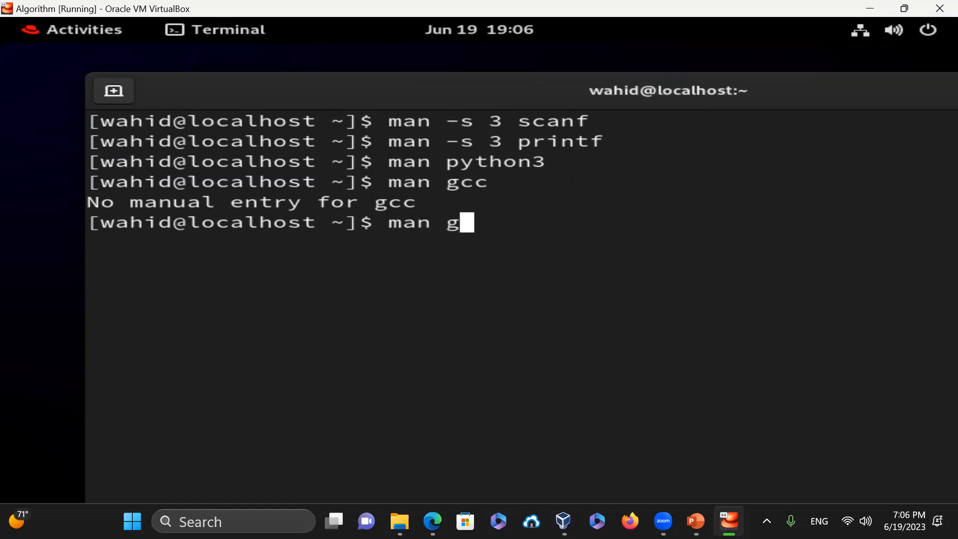
text(++)
key(Return)
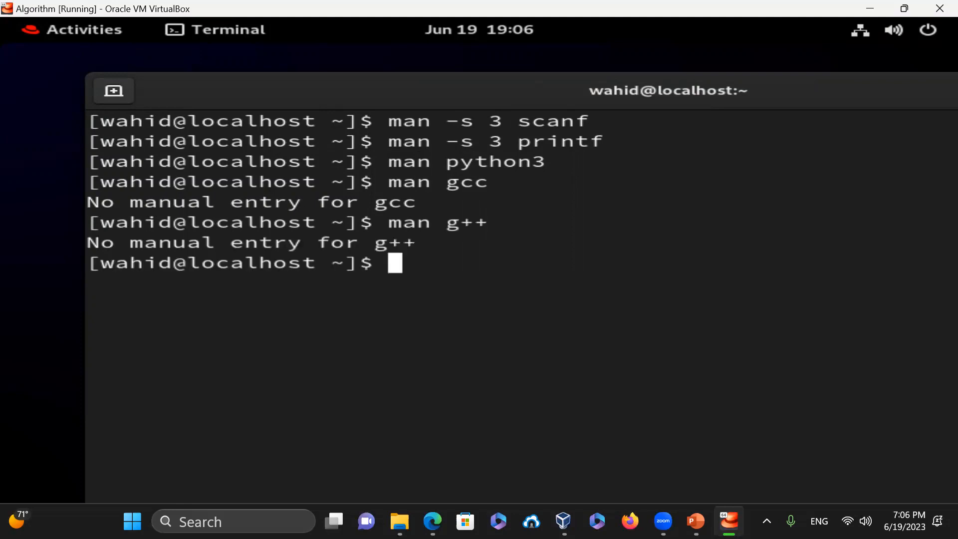
text(clear)
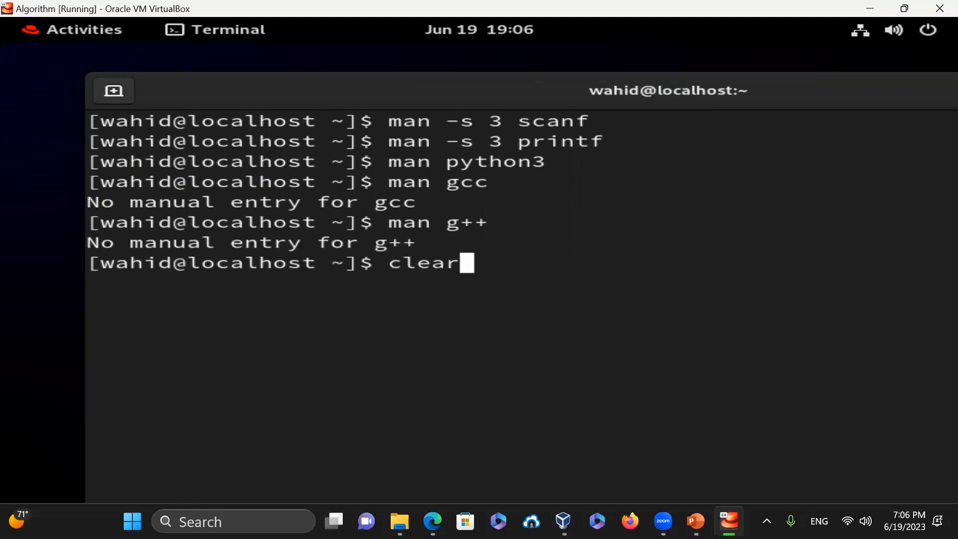
key(Return)
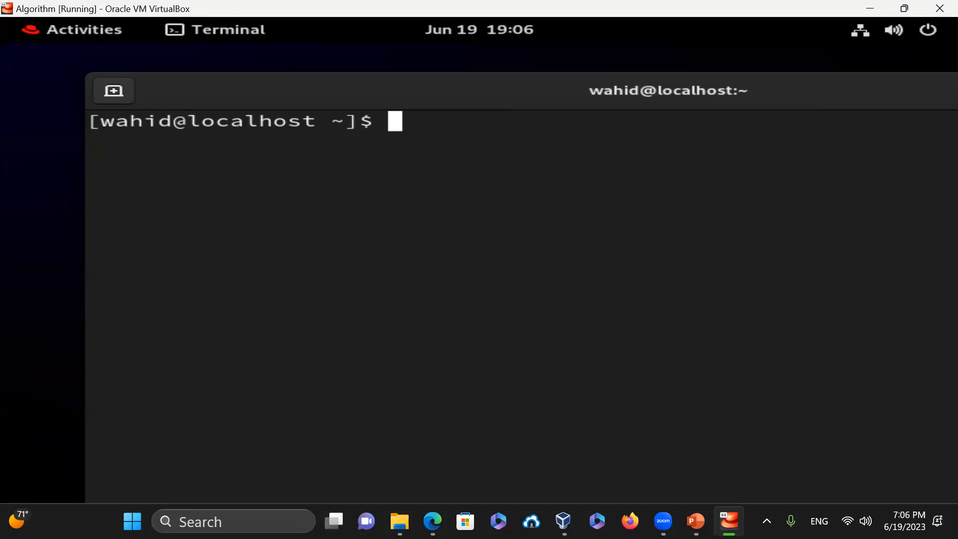
- Check the versions of python3 (3.9.16) and gcc
text(python3 --ver)
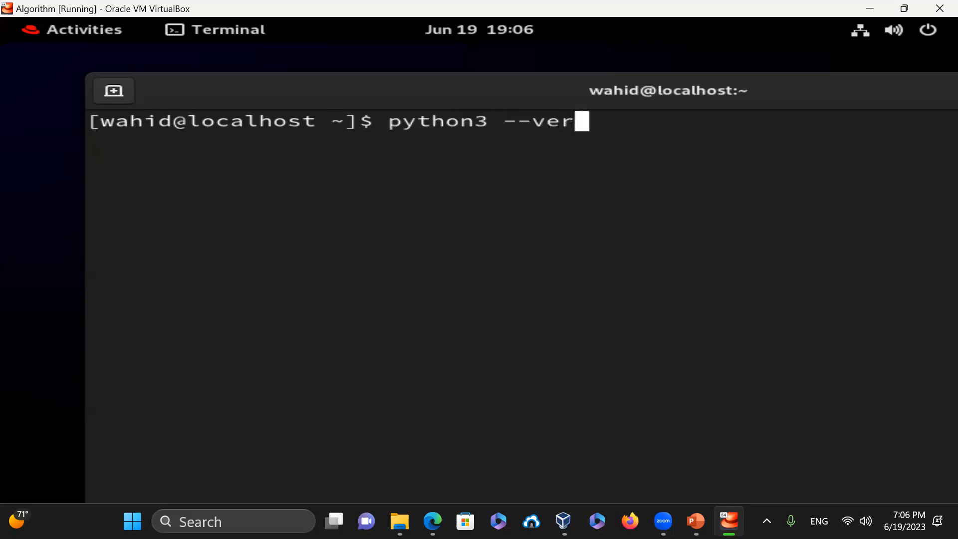
text(sion)
key(Return)
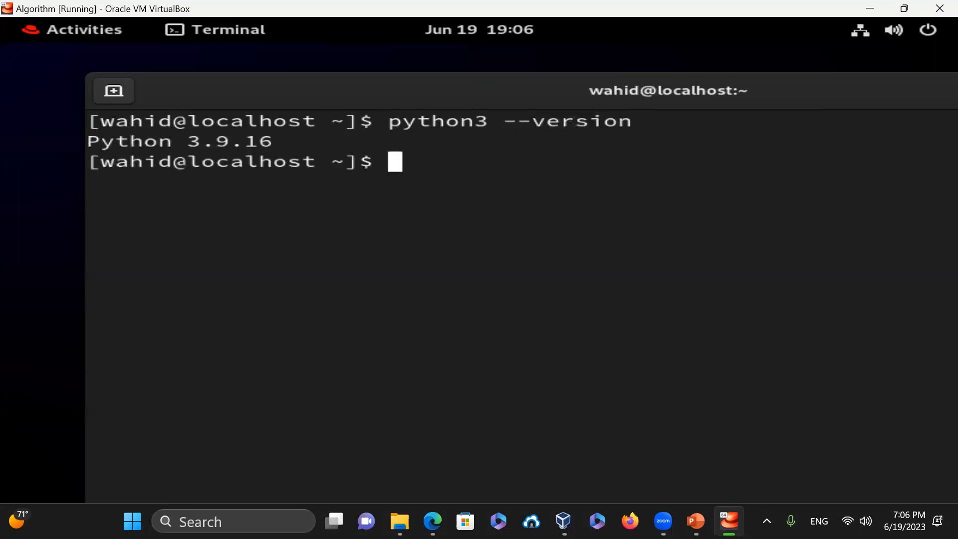
text(gcc )
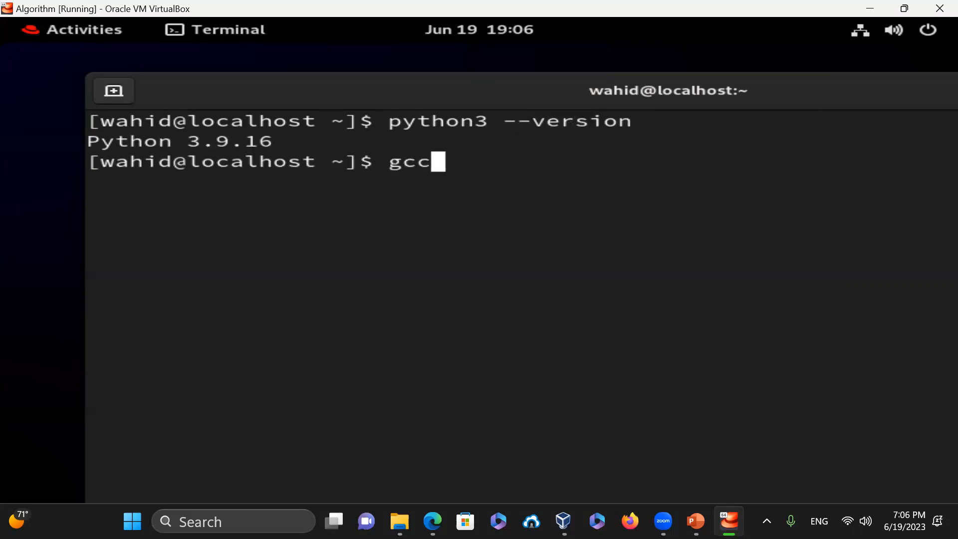
text(--version)
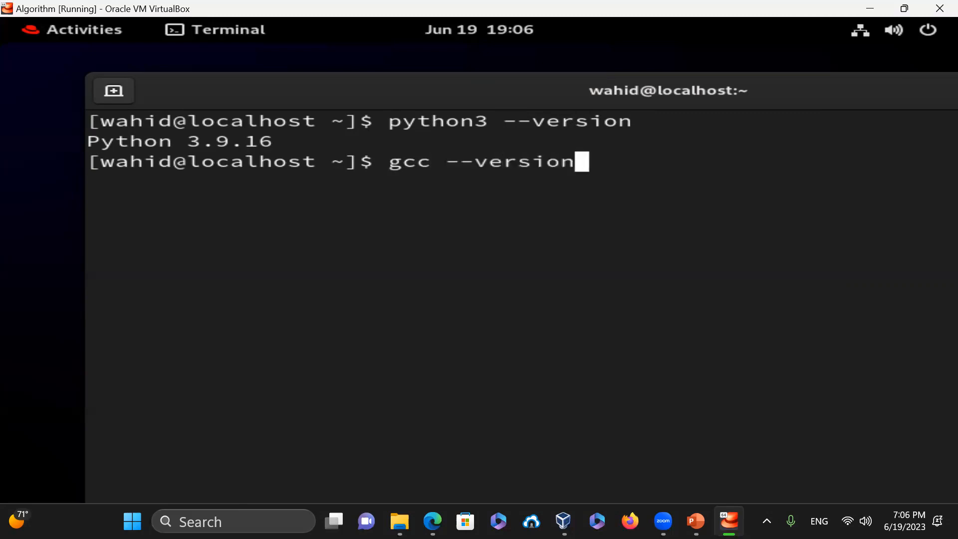
key(Return)
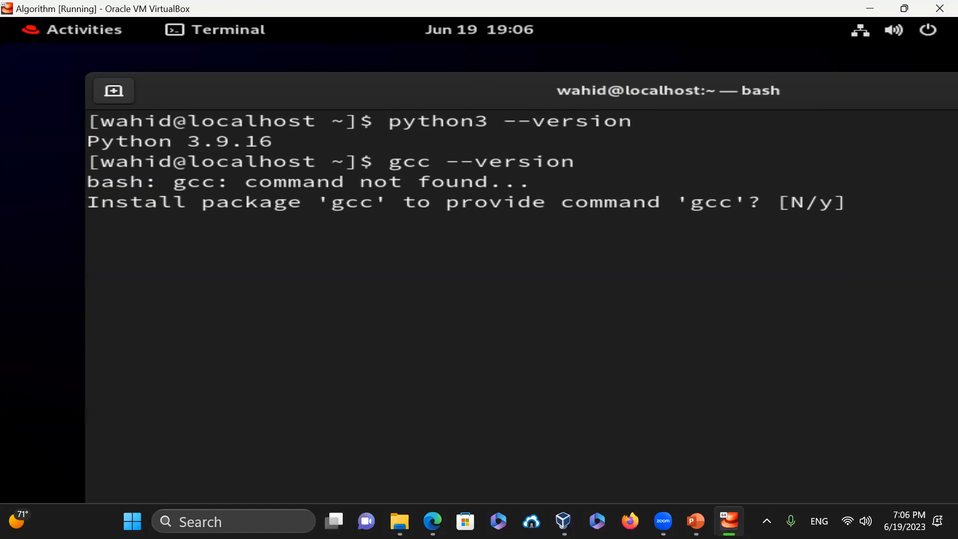
- Install gcc 11.3.1 by answering y to both prompts, then clear the terminal
text(y)
key(Return)
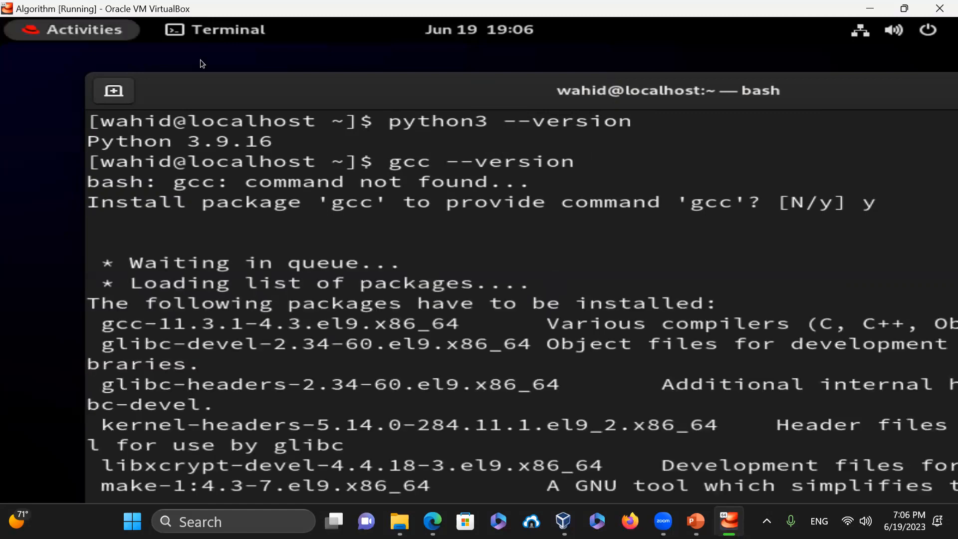
drag(241, 98, 190, 80)
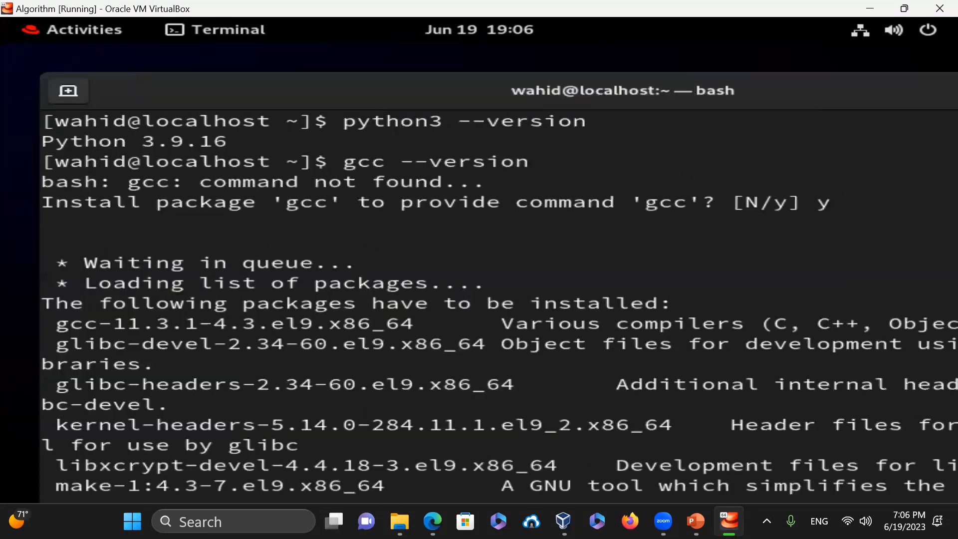
text(y)
key(Return)
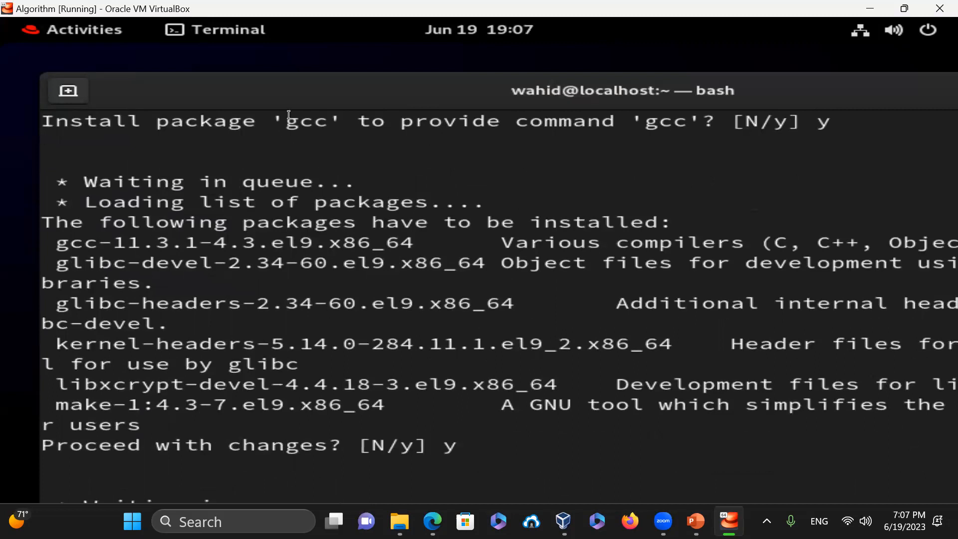
drag(292, 89, 297, 59)
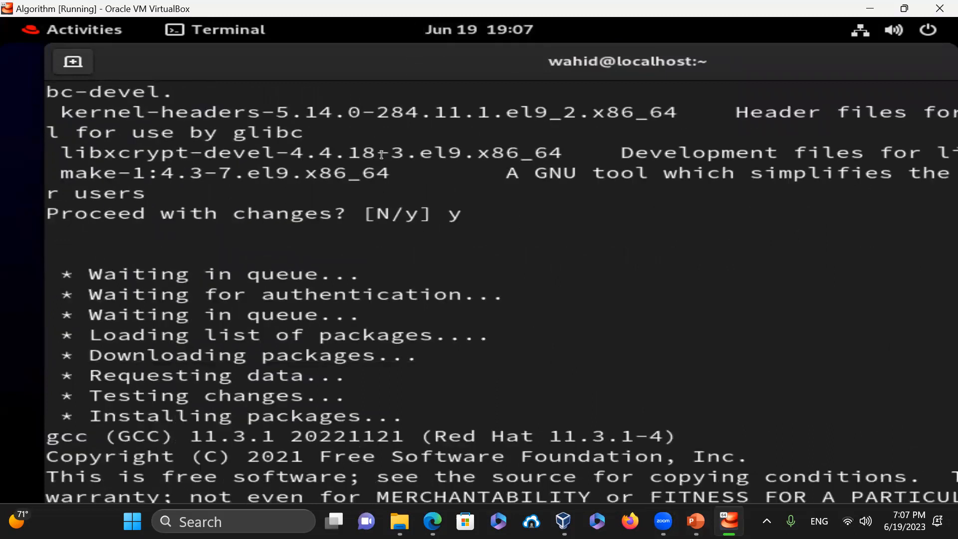
drag(358, 61, 312, 44)
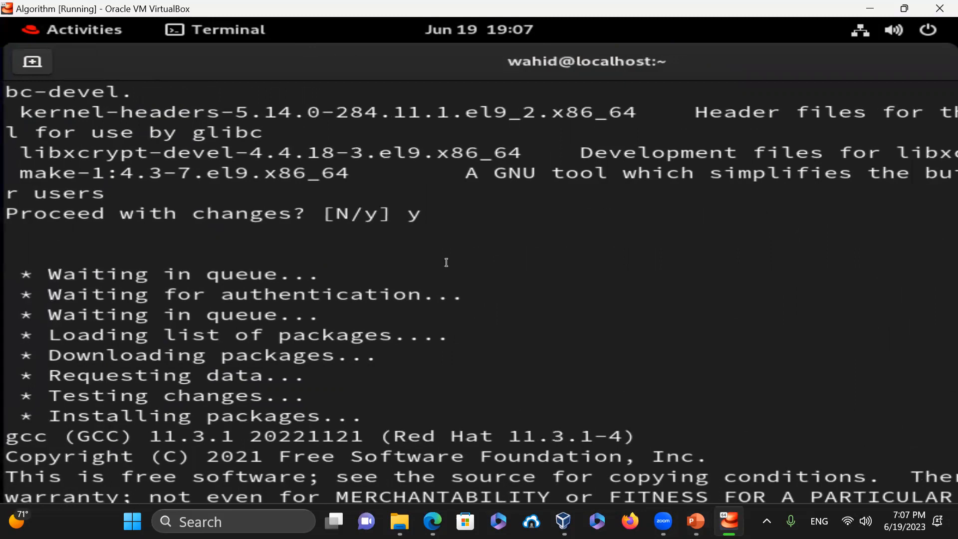
key(Return)
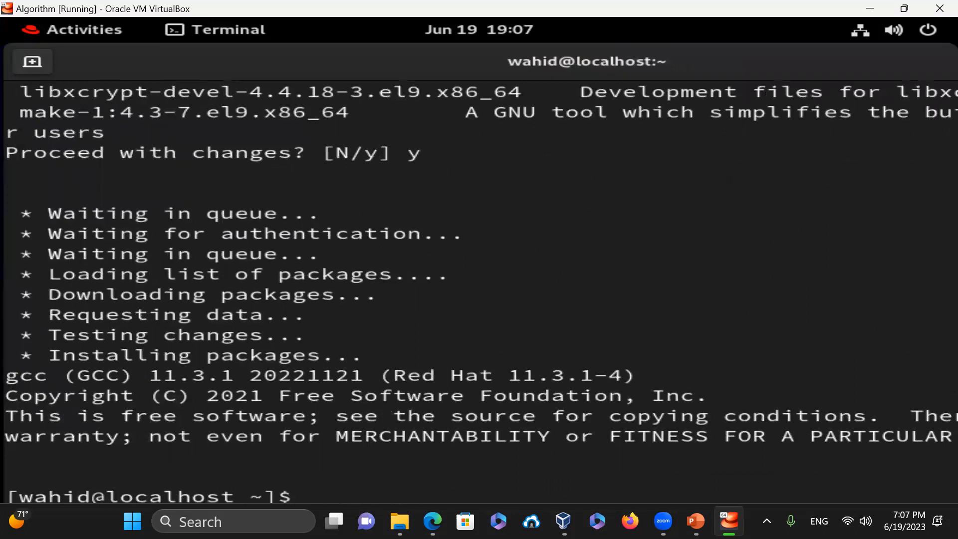
key(ctrl+l)
- Confirm gcc is at /usr/bin/gcc, view its manual, and recheck gcc --version
text(which)
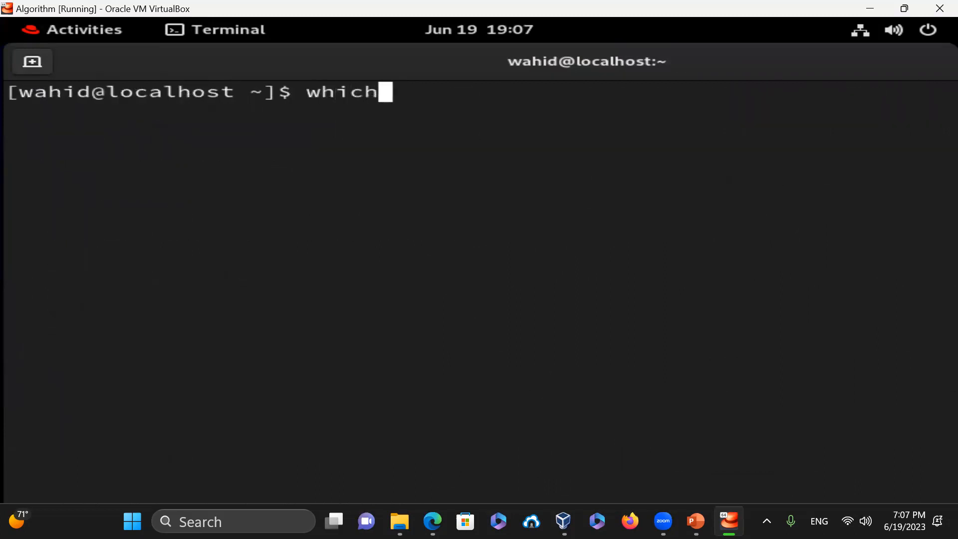
text( gcc)
key(Return)
text(man g)
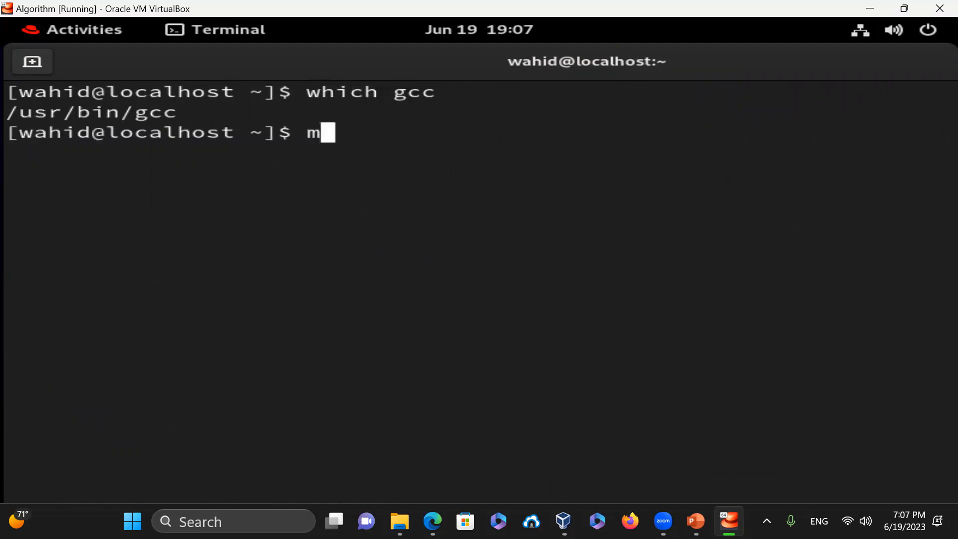
text(cc)
key(Return)
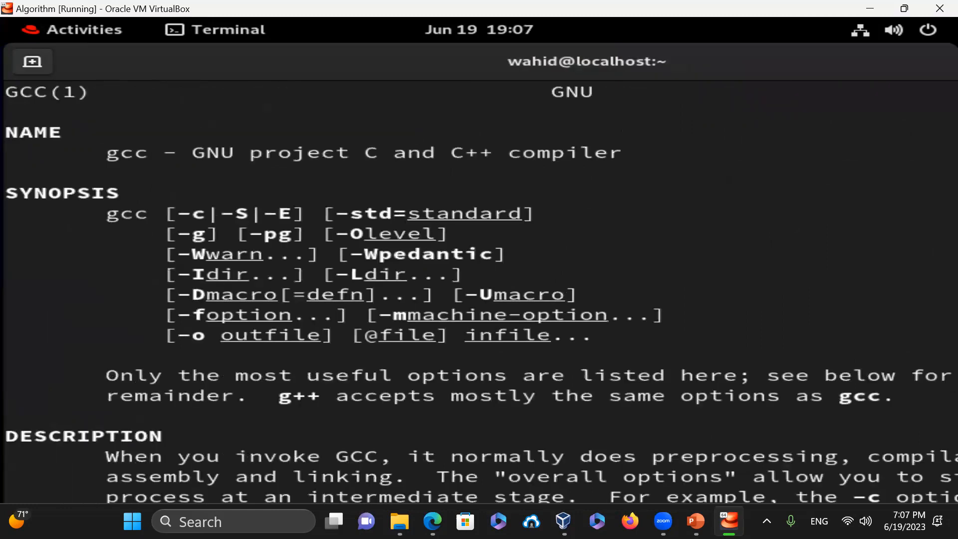
text(q)
text(clear)
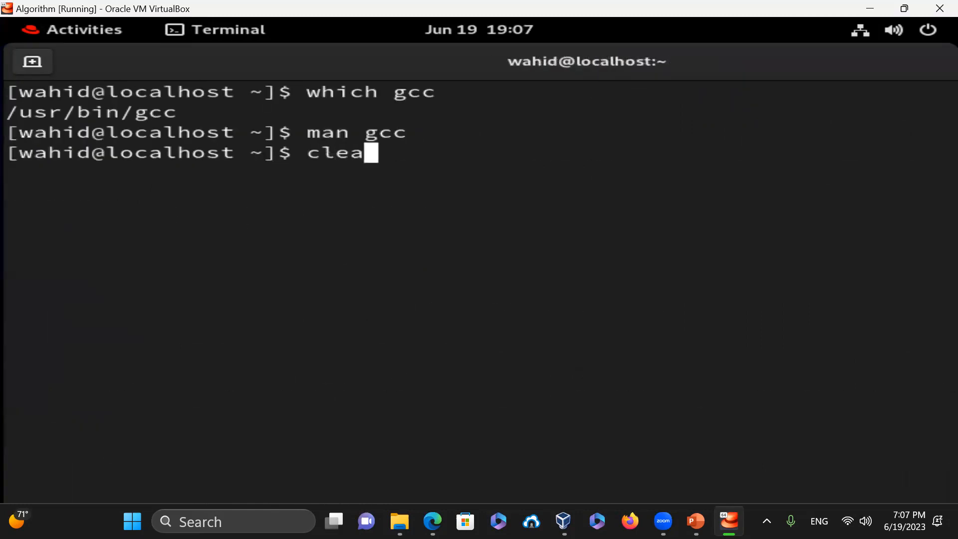
key(Return)
text(gcc --version)
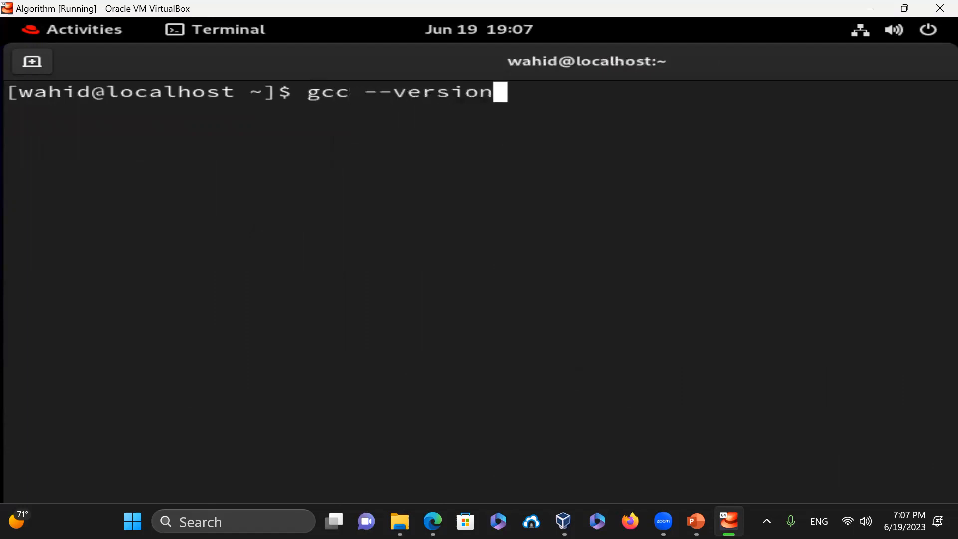
key(Return)
- Run g++ --version, find g++ missing, and answer y twice to install gcc-c++
text(clear)
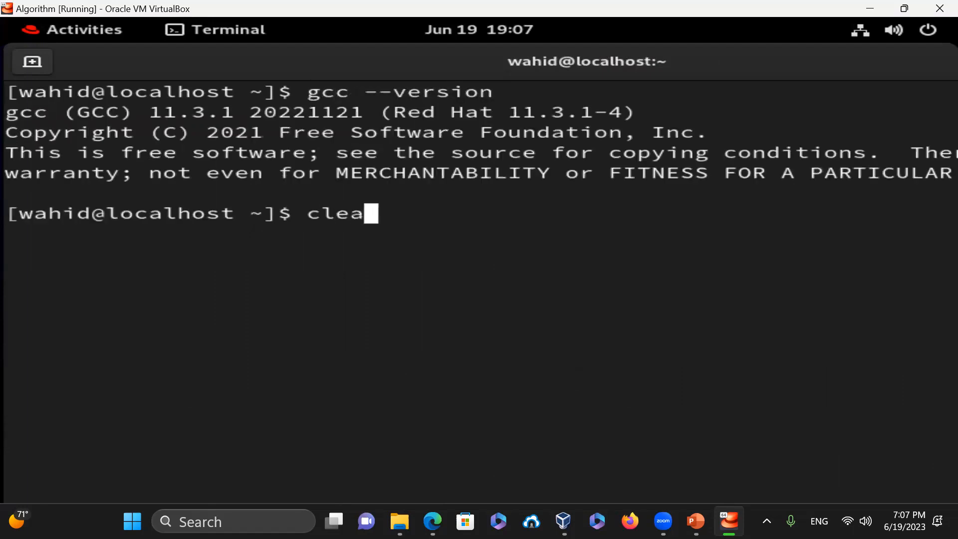
key(BackSpace)
key(BackSpace)
key(BackSpace)
key(BackSpace)
key(BackSpace)
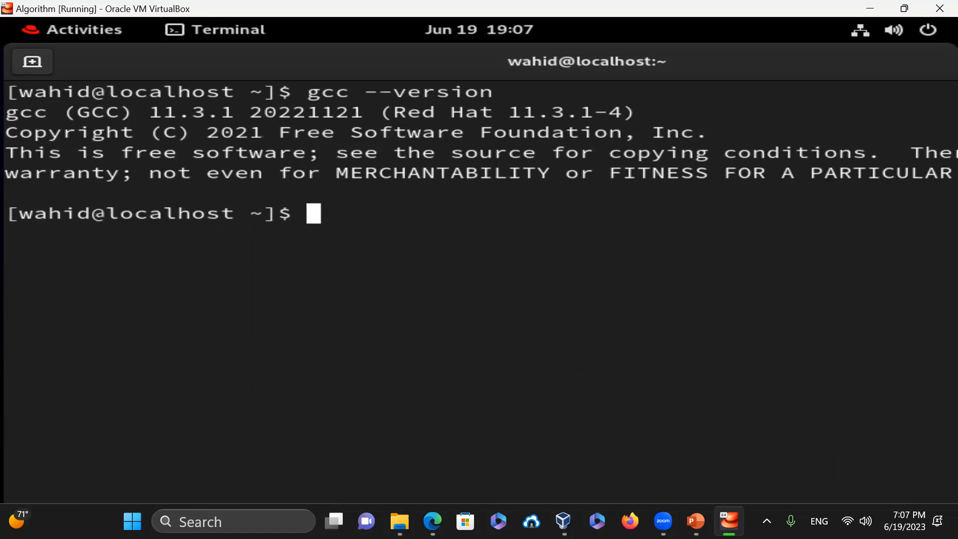
text(g++ --version)
key(Return)
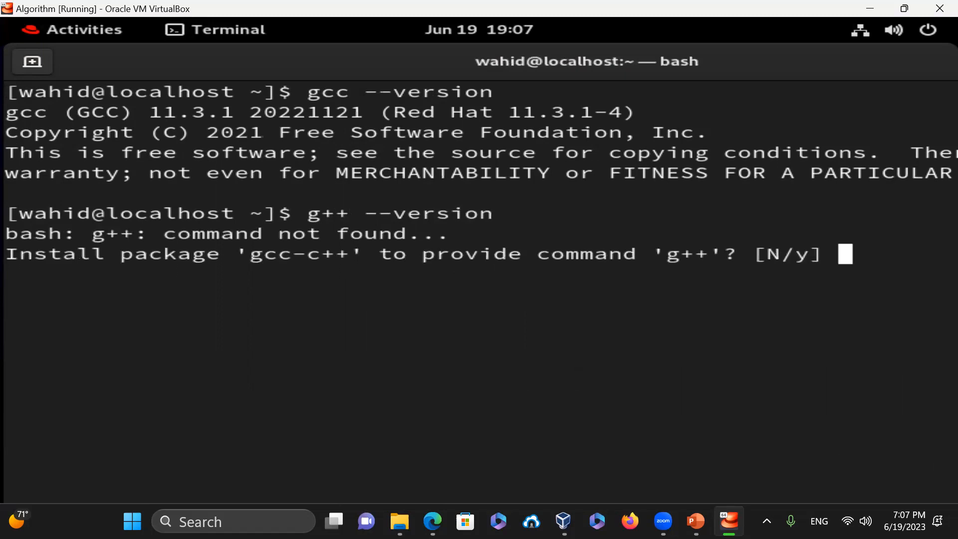
text(y)
key(Return)
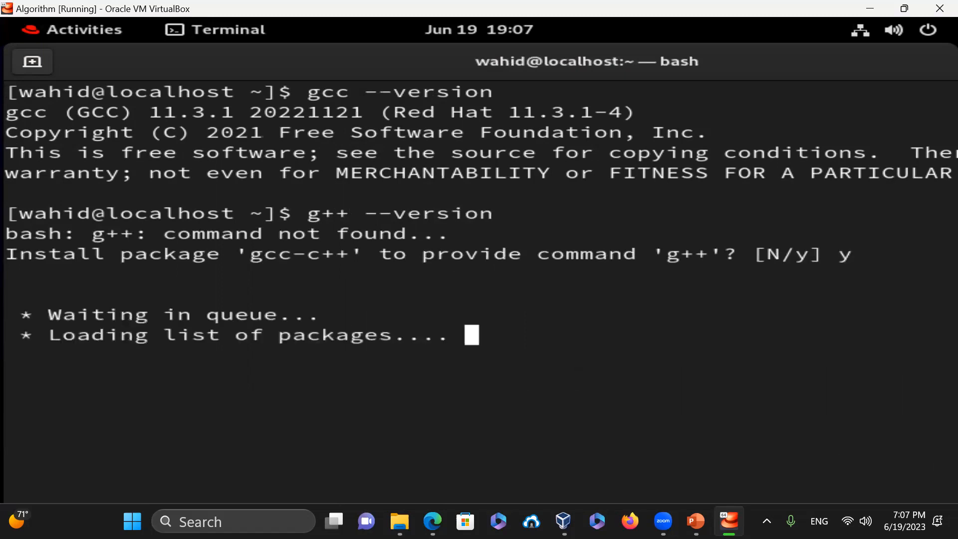
text(y)
key(Return)
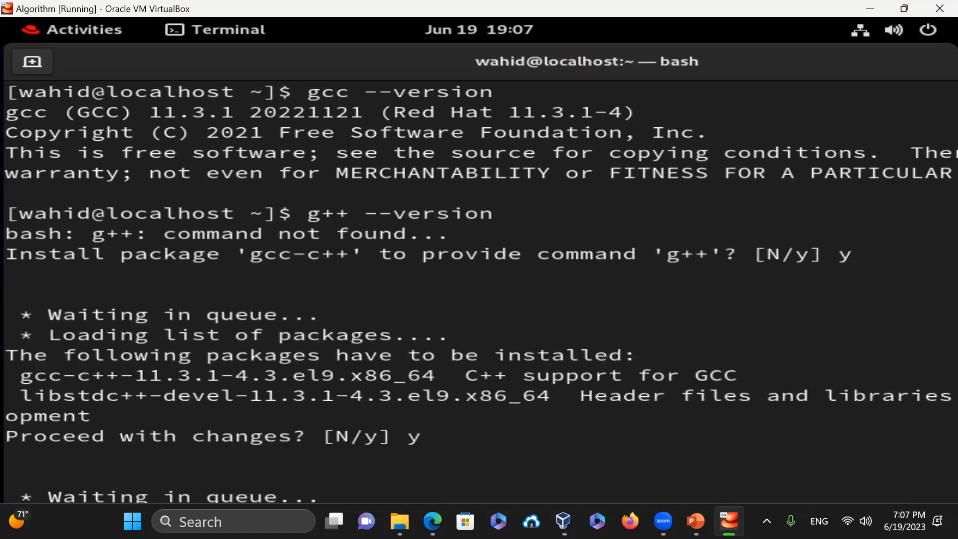
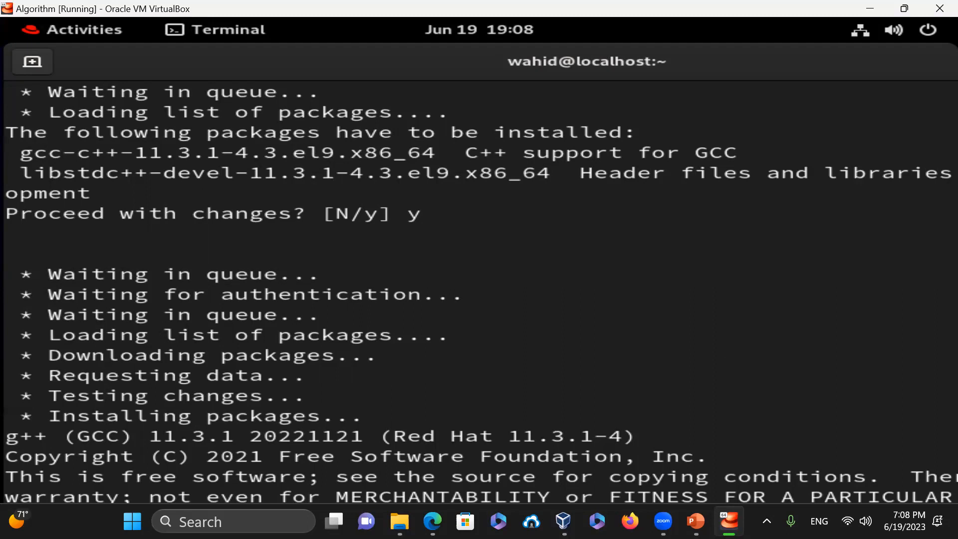
- Locate g++ with which and view its manual page, then clear the screen
scroll(481, 295, down, 1)
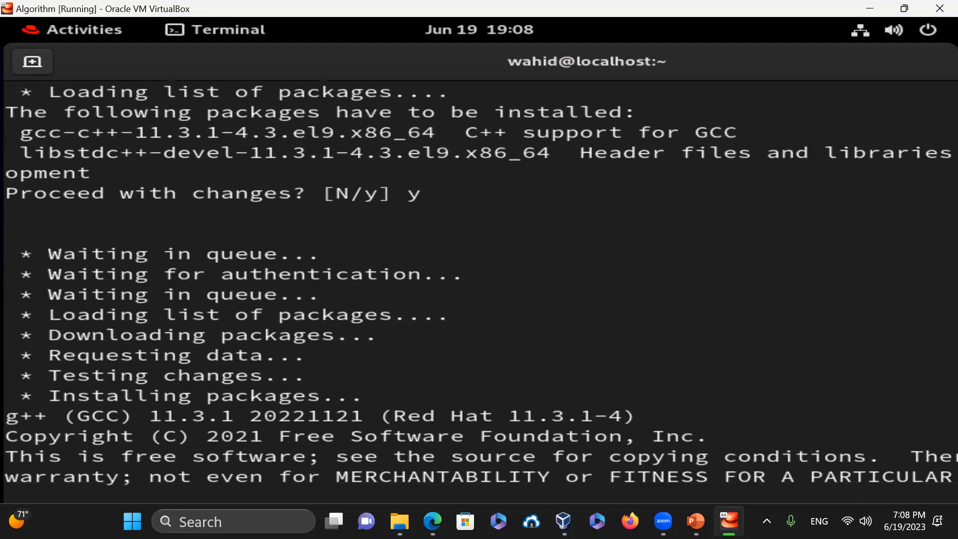
key(ctrl+l)
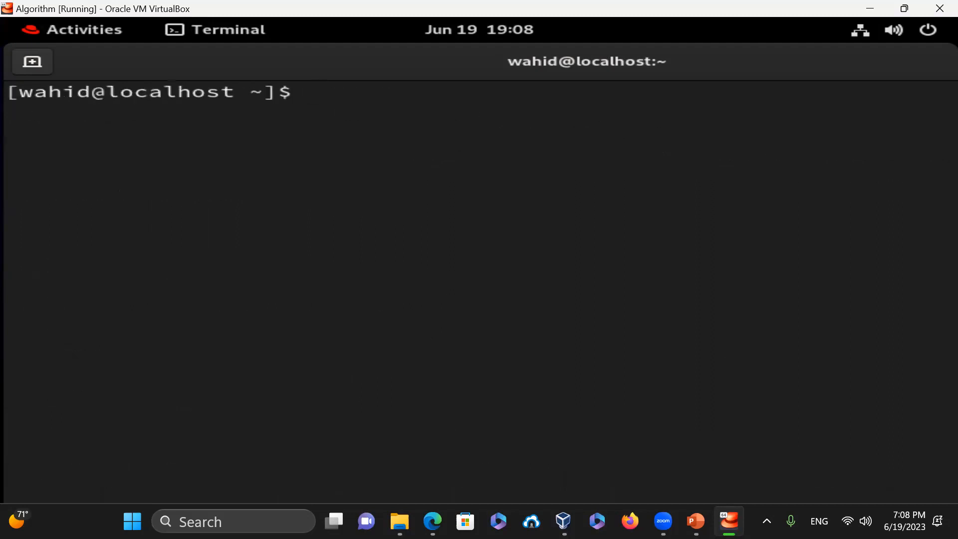
text(which g++)
key(Return)
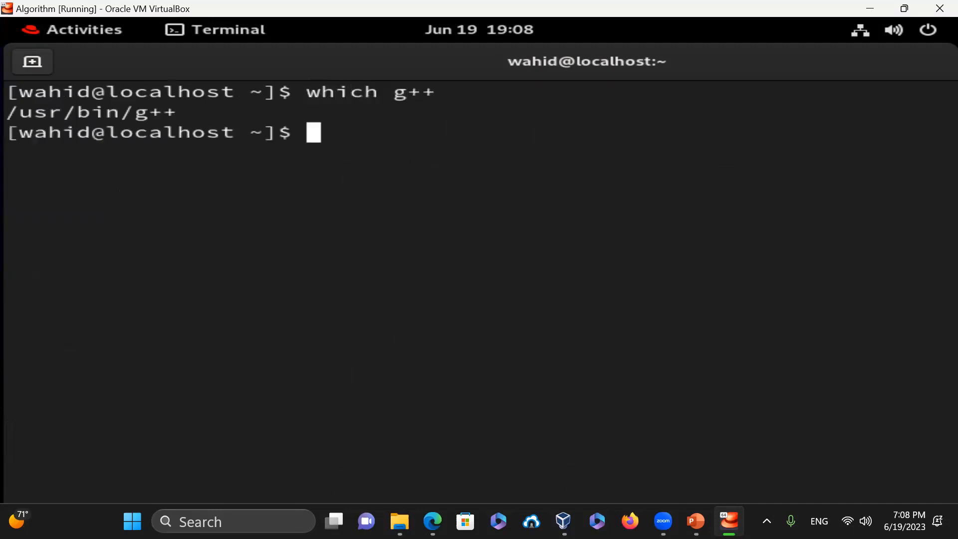
text(man g++)
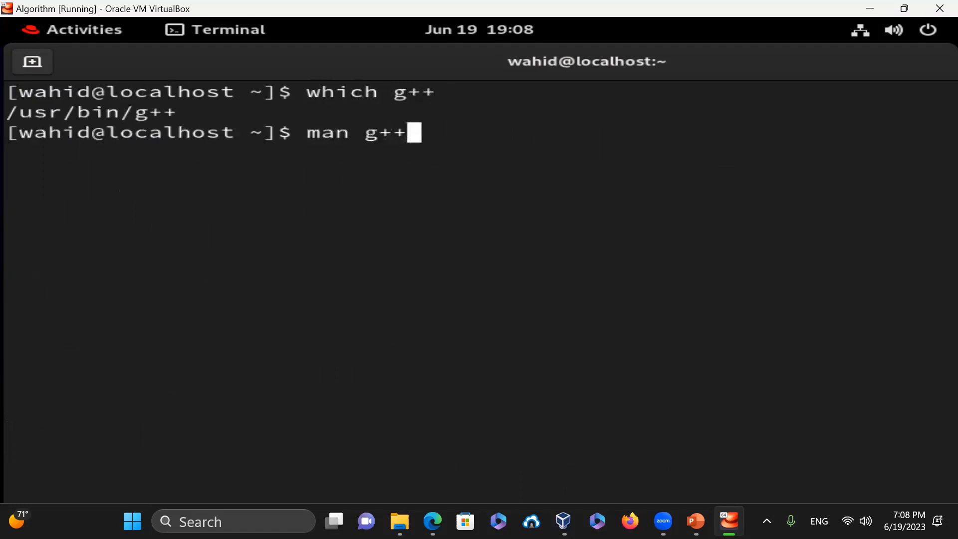
key(Return)
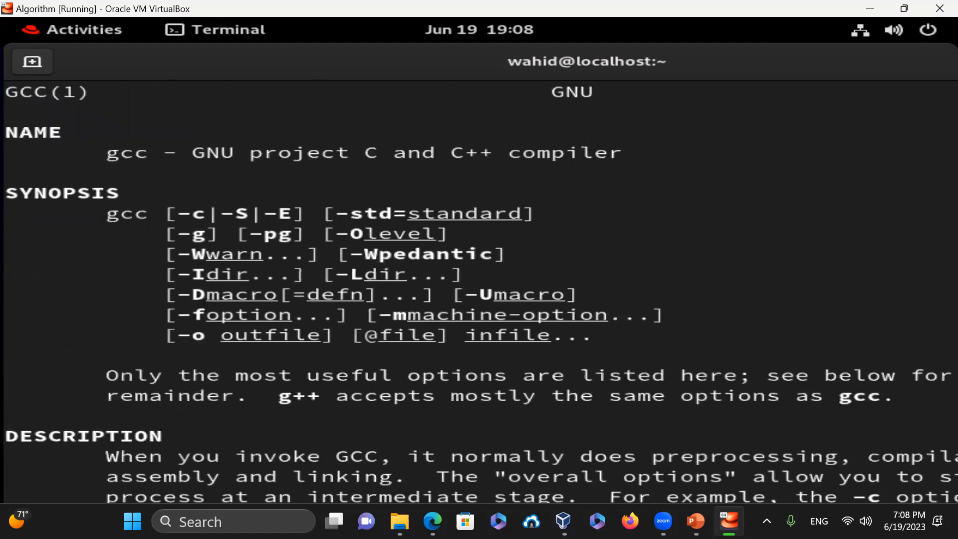
text(qclear)
key(Return)
- Check g++ --version shows 11.3.1, print the working directory, then exit the terminal
text(g++ -)
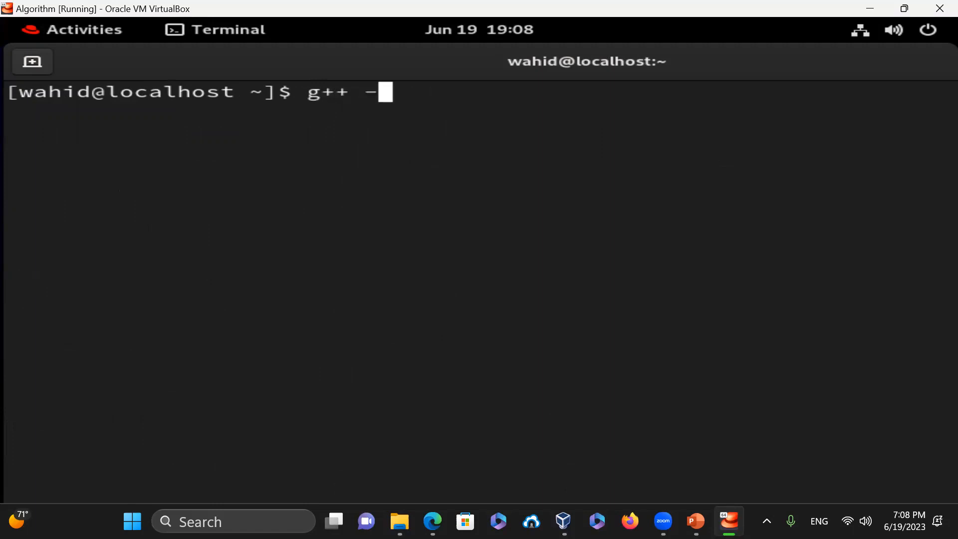
text(-version)
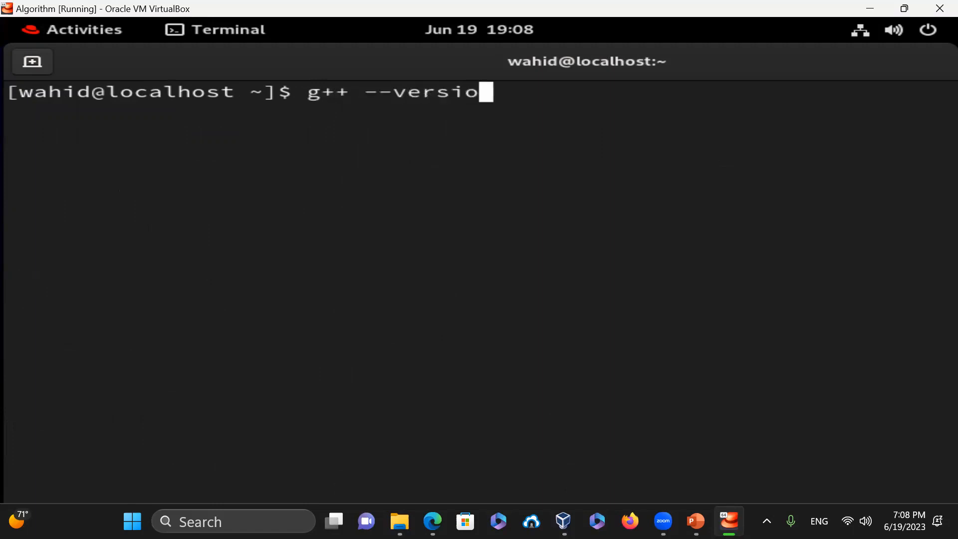
key(Return)
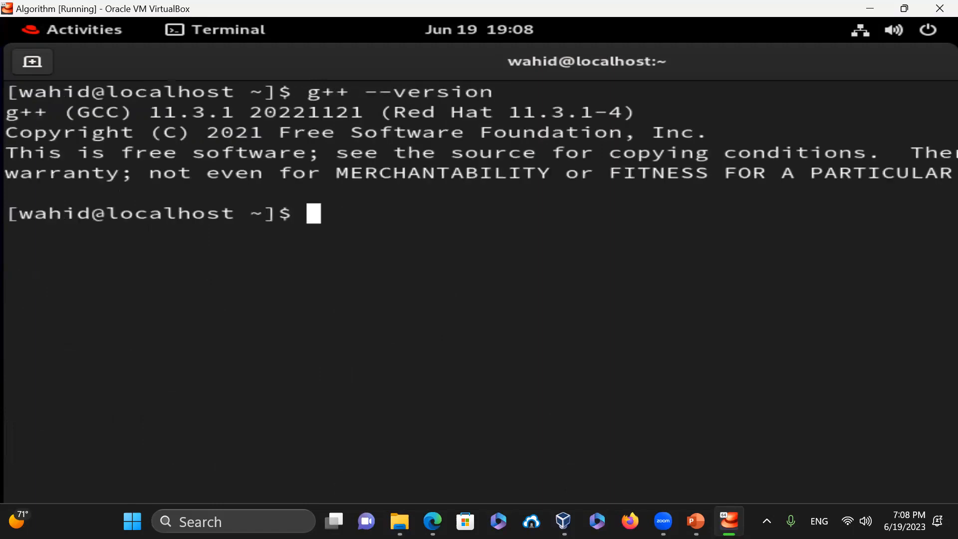
text(pwd)
key(Return)
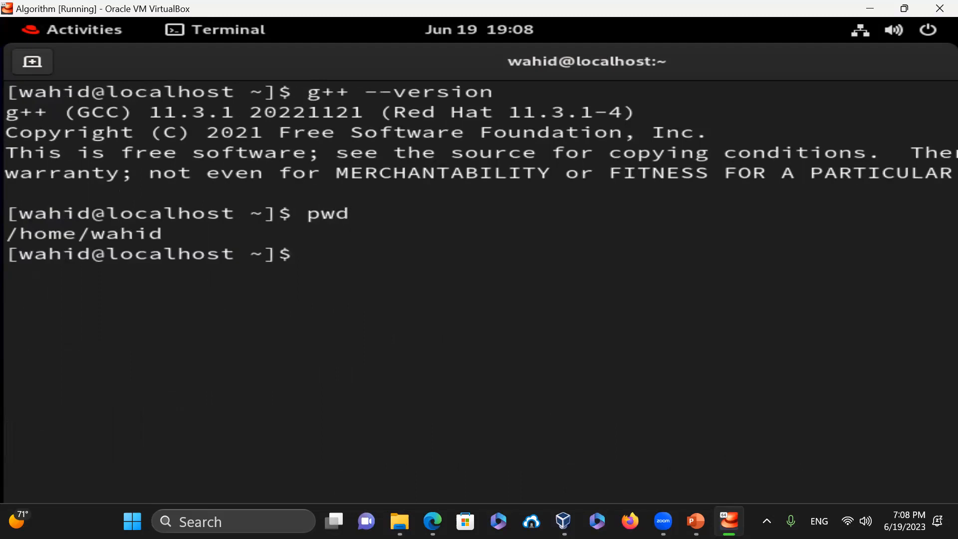
text(clear)
key(Return)
text(exit)
key(Return)
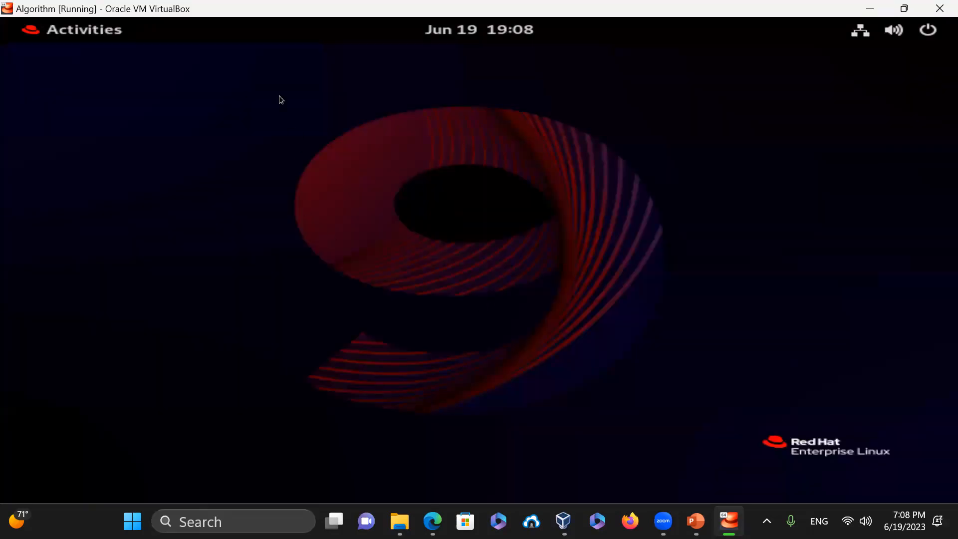
- Launch Terminal from the Activities search, run pwd, and exit it
click(75, 31)
click(383, 68)
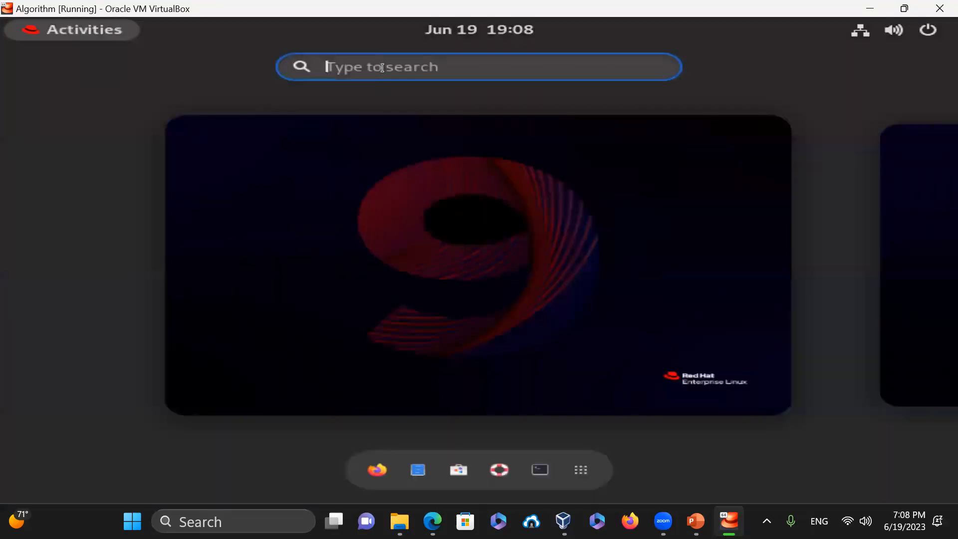
text(term)
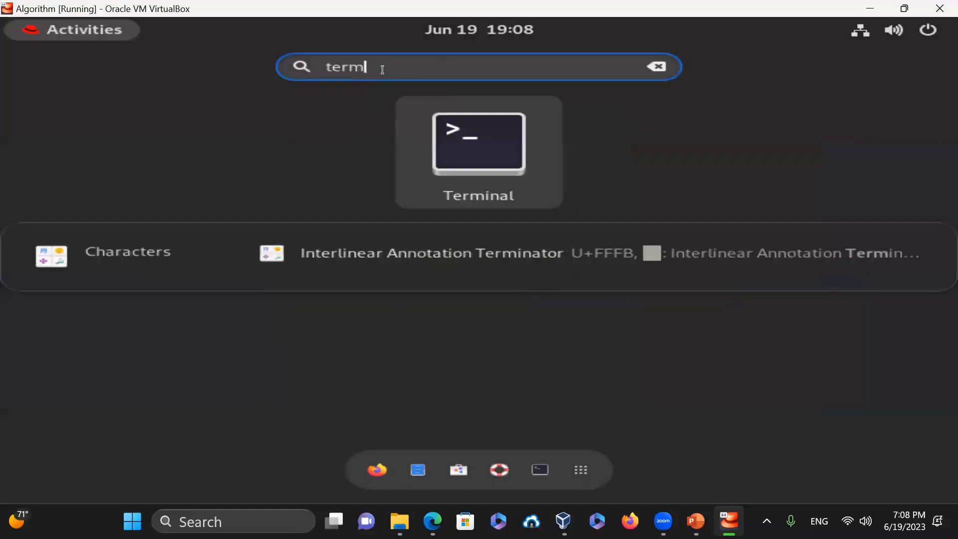
text(inal)
key(Return)
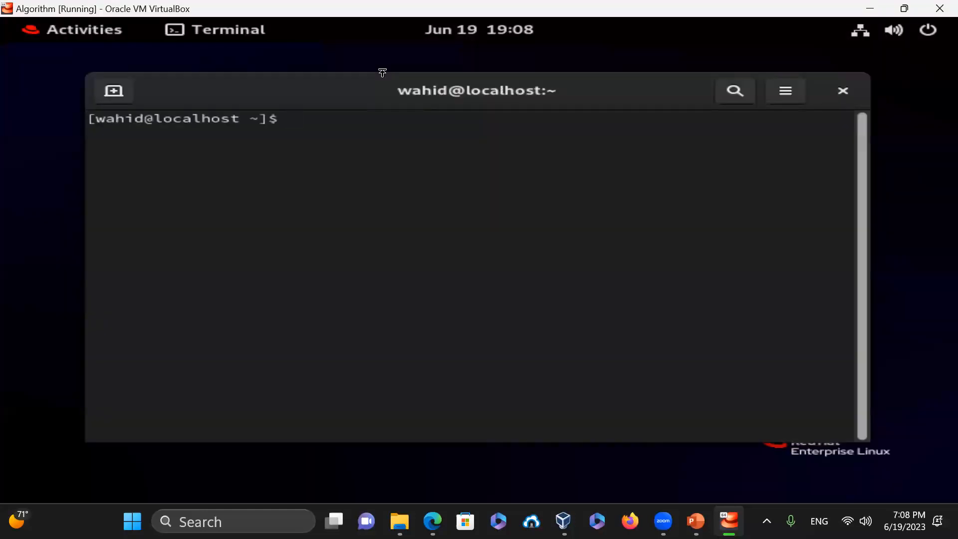
text(pwd)
key(Return)
text(exit)
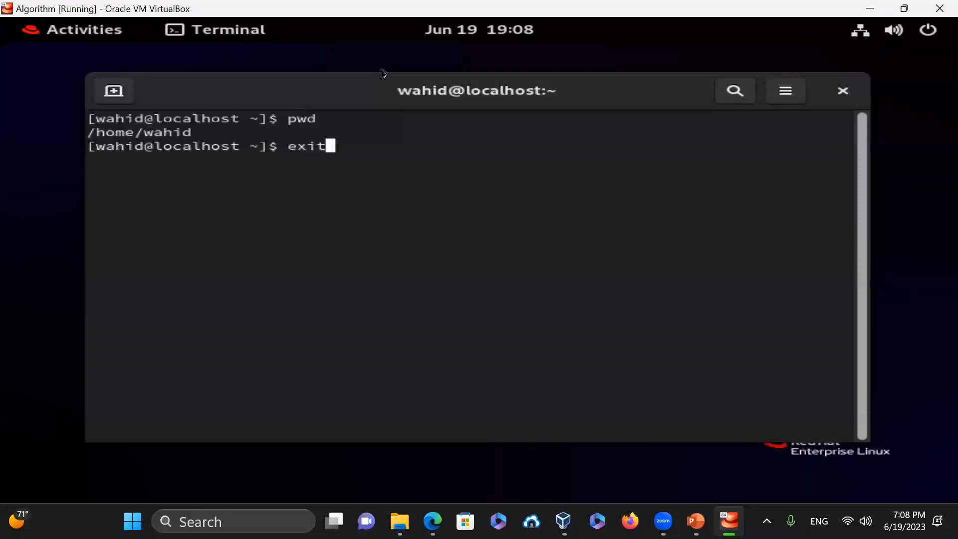
key(Return)
- Install XTerm through Software, launch it once, then close XTerm and Software
click(71, 32)
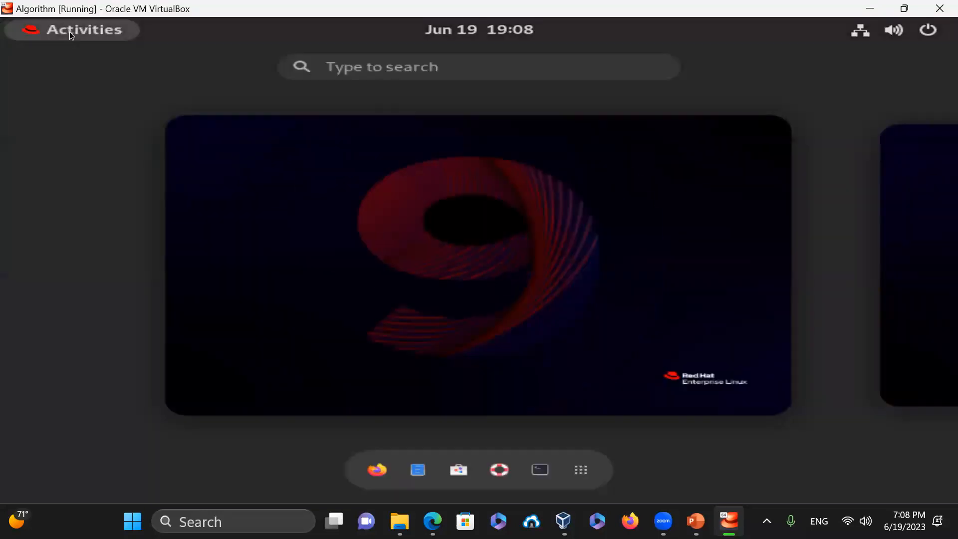
click(378, 68)
text(xterm)
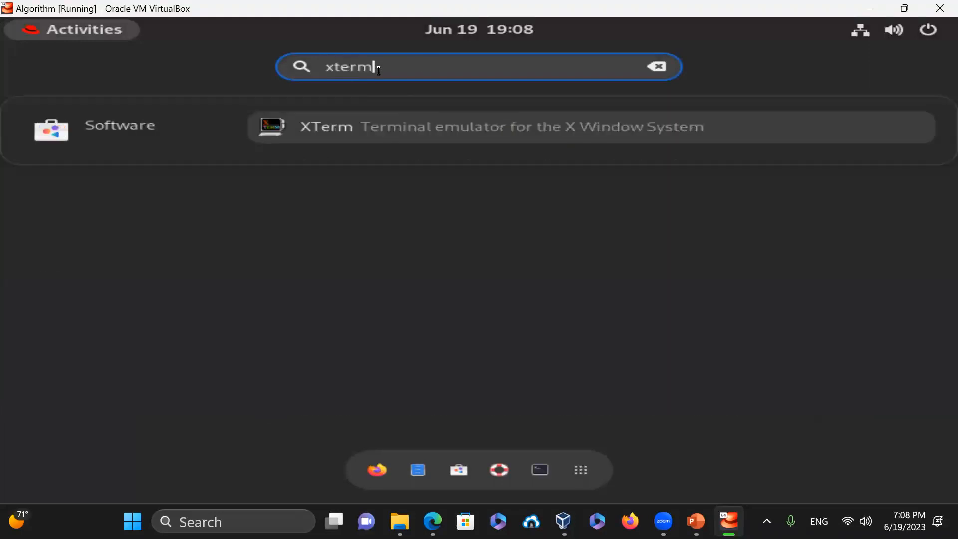
click(349, 127)
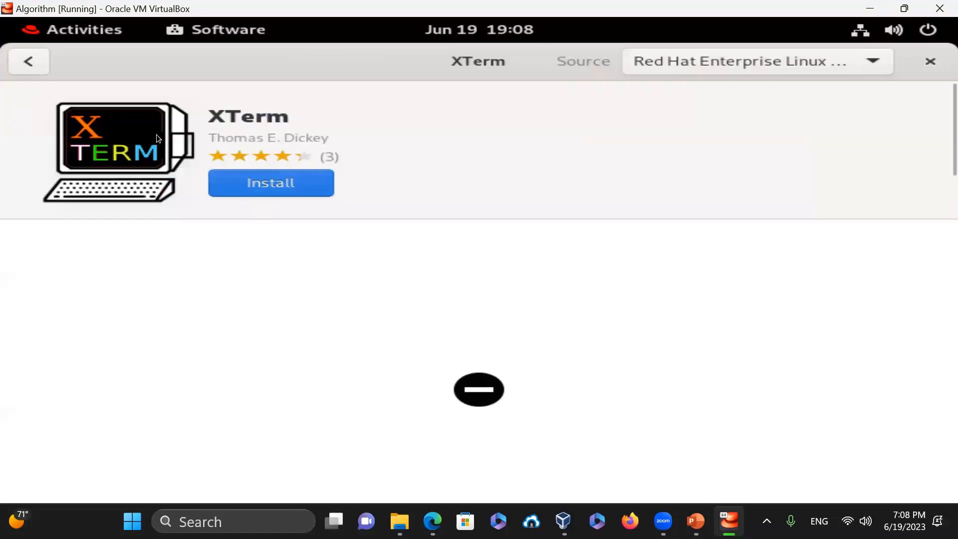
click(263, 184)
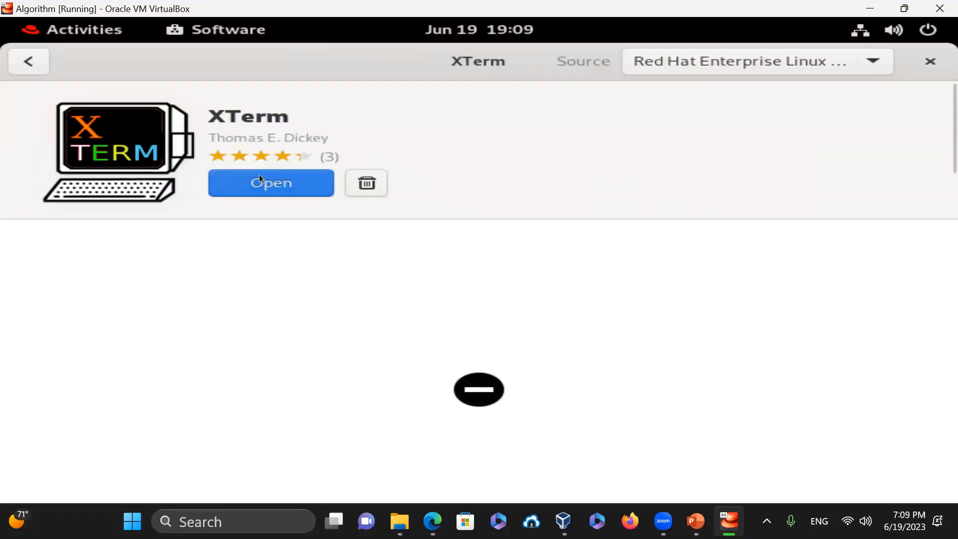
click(264, 189)
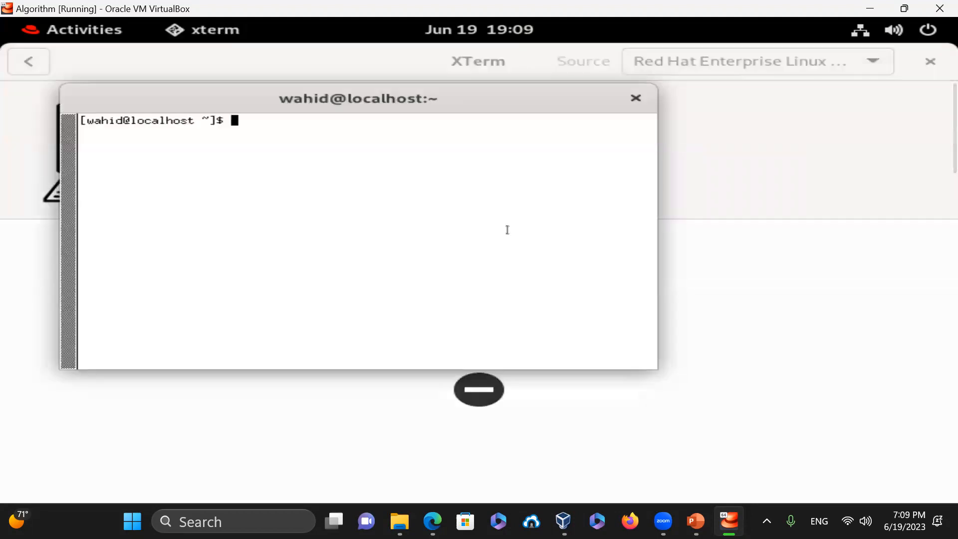
click(636, 97)
click(930, 61)
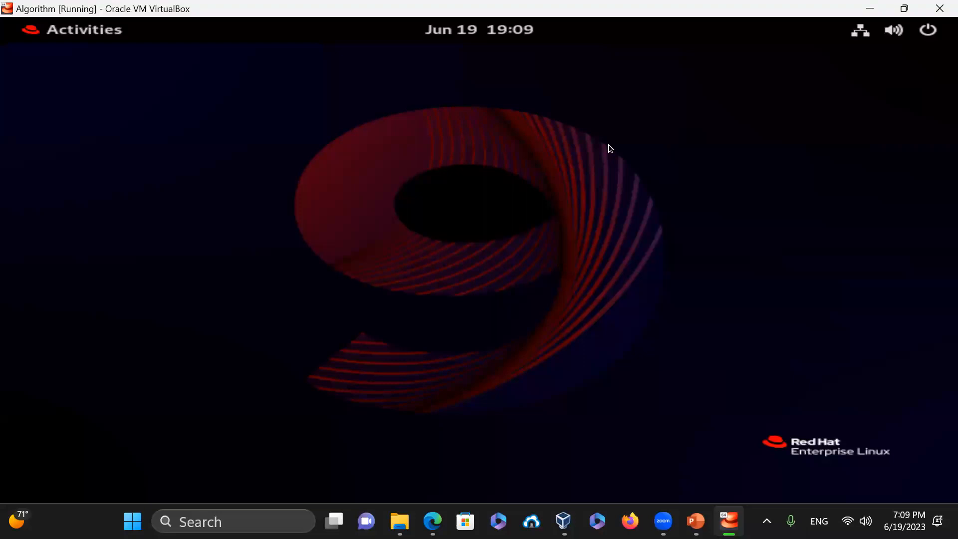
- Launch XTerm from the Activities search and shift its window slightly left
click(82, 30)
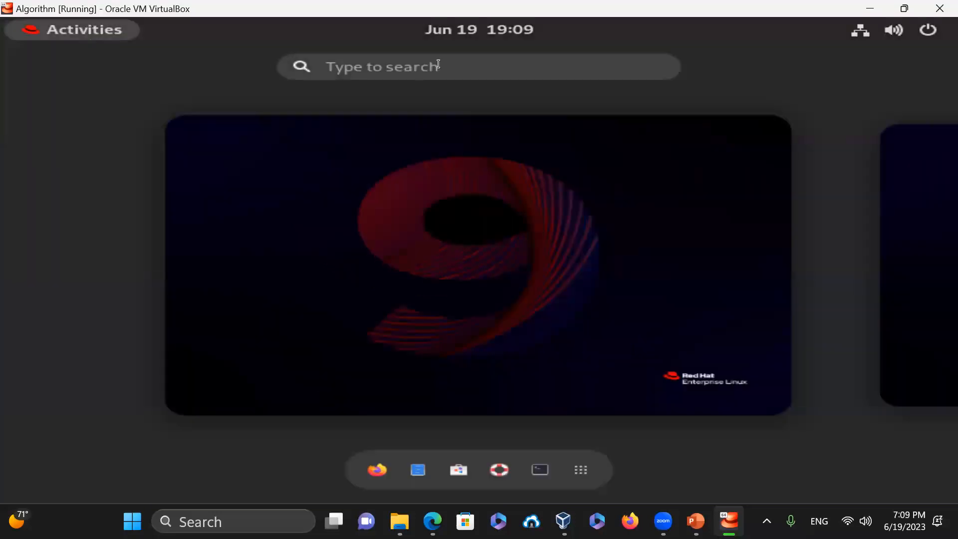
text(xterm)
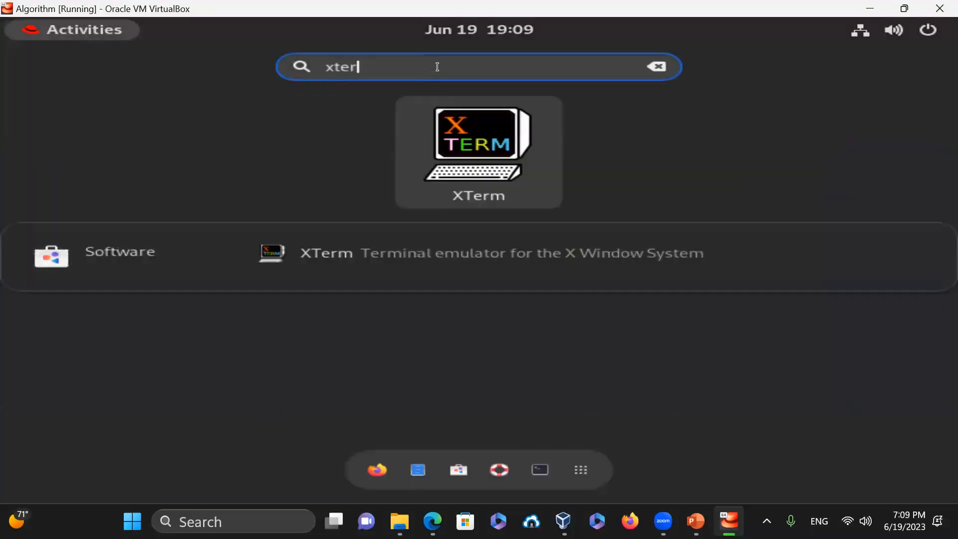
key(Return)
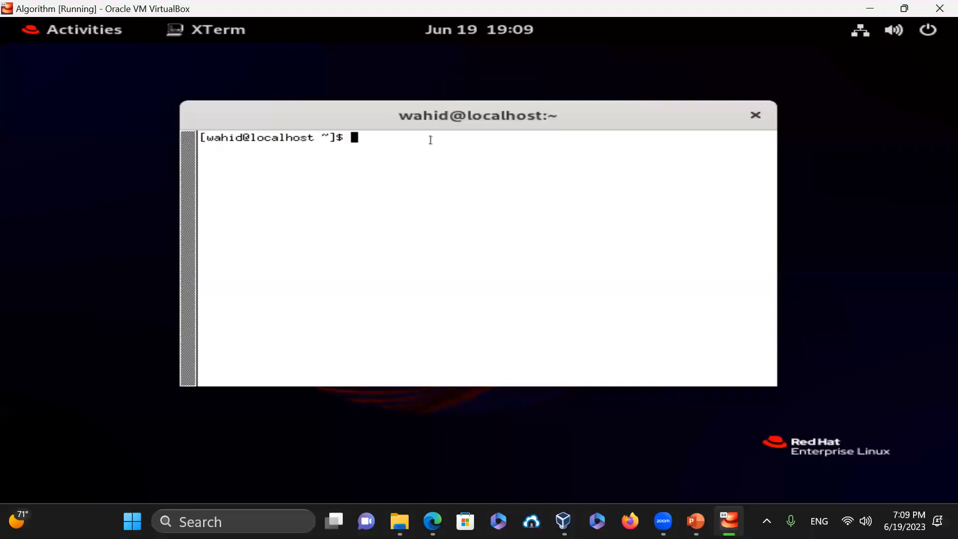
drag(321, 121, 288, 131)
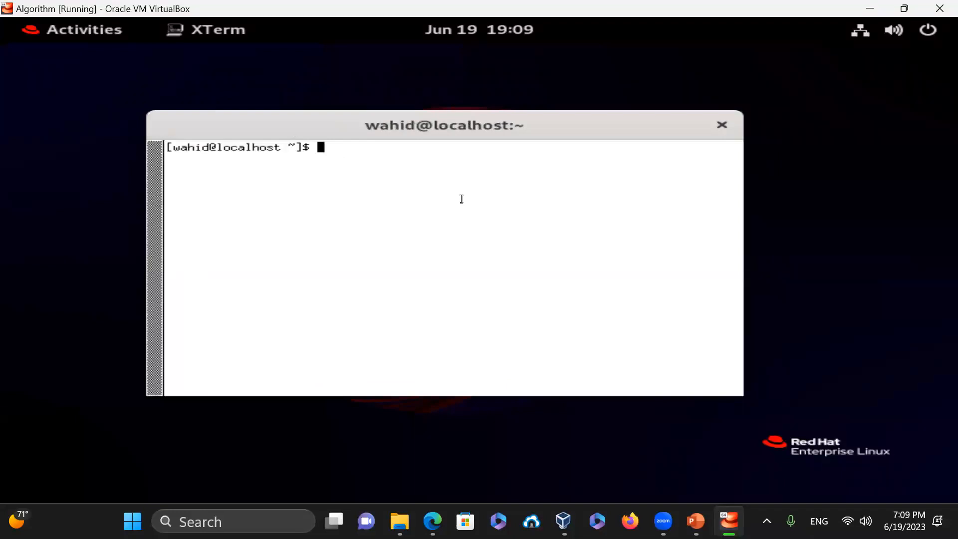
- Run xterm -bg darkblue to test a dark-blue xterm, then exit it
text(xt)
text(term)
key(BackSpace)
key(BackSpace)
key(BackSpace)
key(BackSpace)
key(BackSpace)
key(BackSpace)
text(term -bg darkblue)
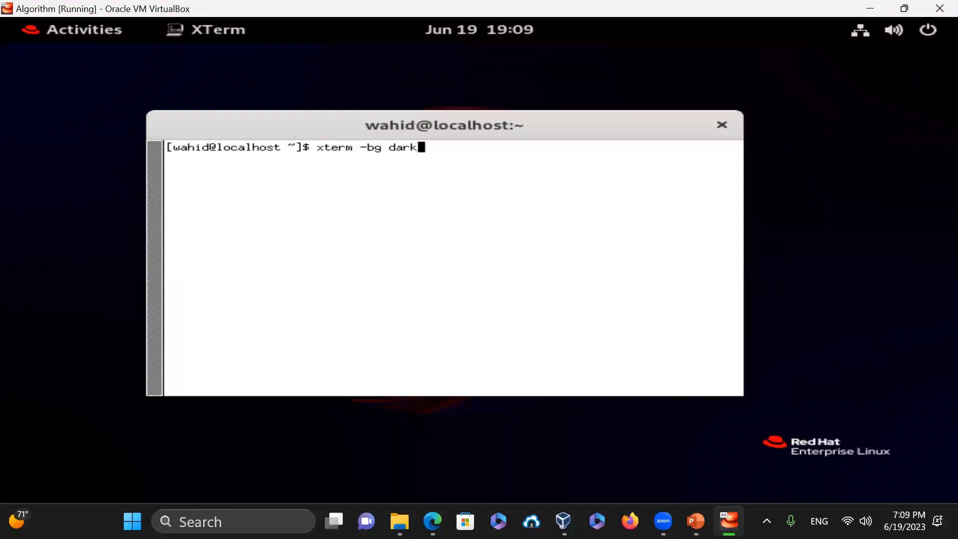
key(Return)
text(exit)
key(Return)
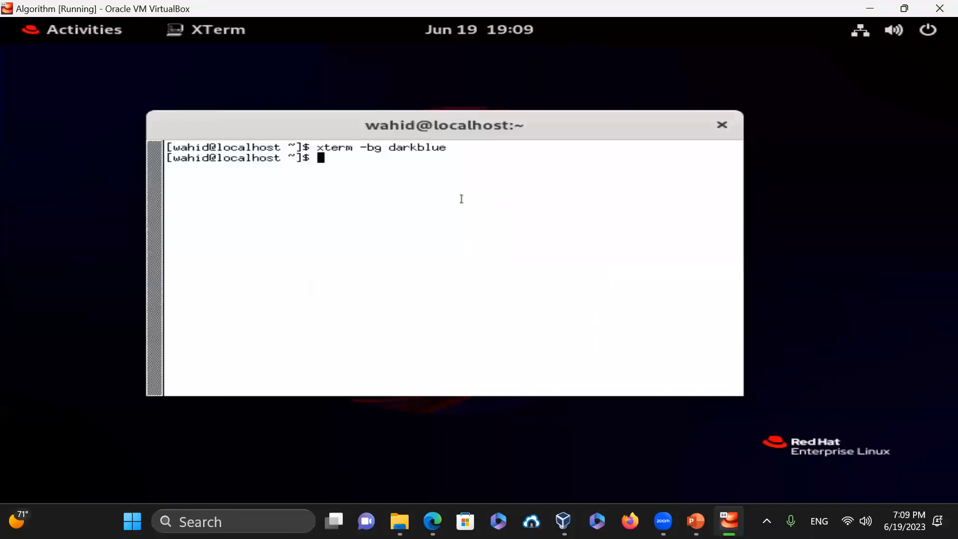
- Recall the command and extend it with -fg white -fa "NY" -fs 20
key(Up)
text(-)
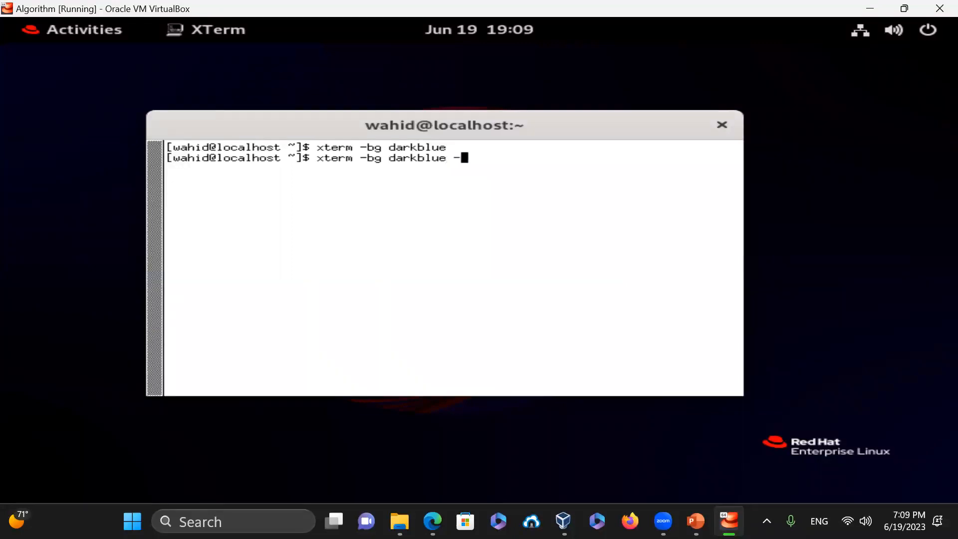
text(fg white -fa "NY" -f)
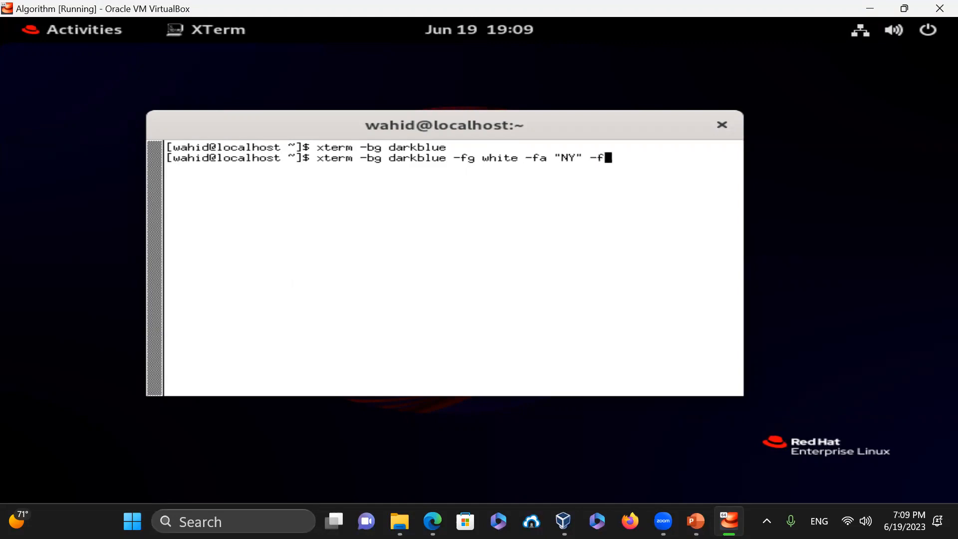
text(s 20)
- Open the dark-blue, white-text xterm at font size 20, test pwd and df -h, then exit
key(Return)
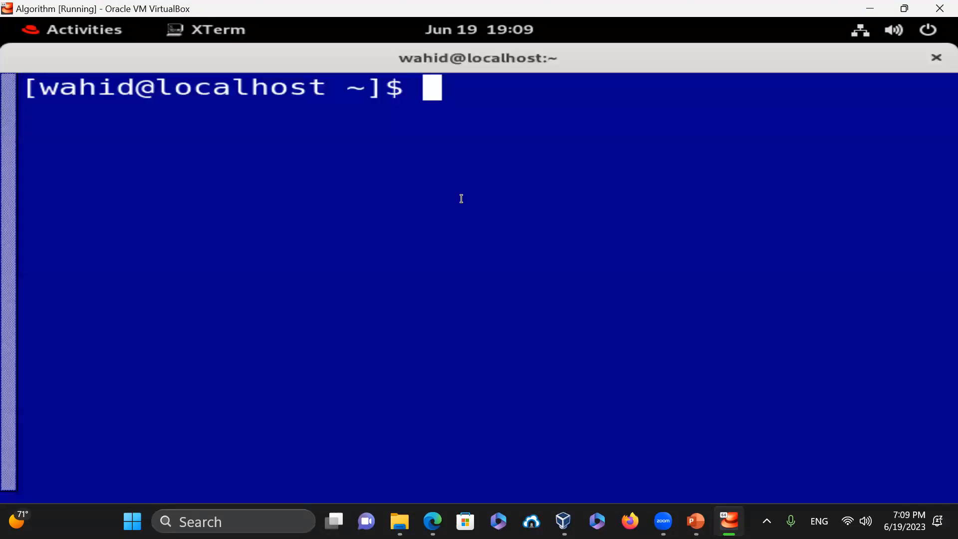
text(pwd)
key(Return)
text(clear)
key(Return)
text(df -h)
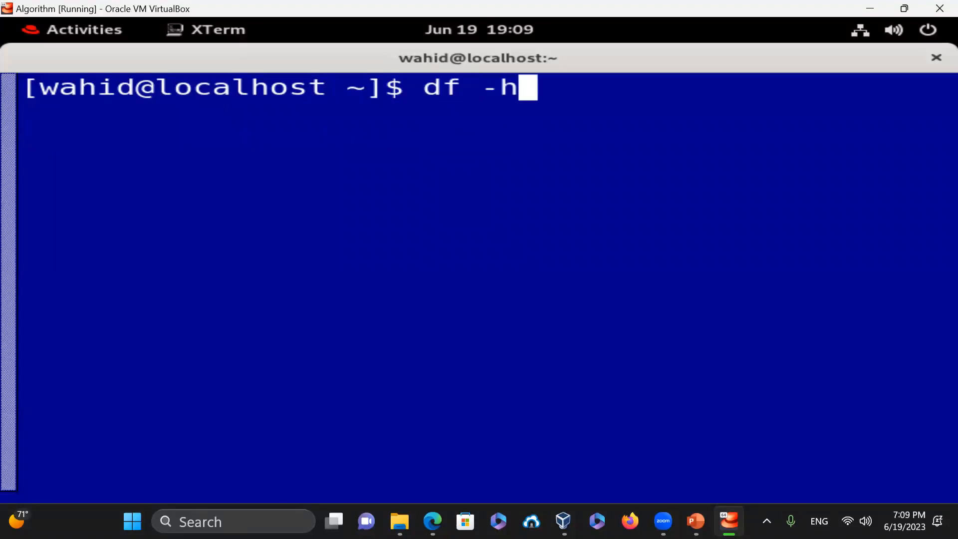
key(Return)
text(clear)
key(Return)
text(exit)
key(Return)
- Relaunch it at font size 17, run pwd, ls -al, uname -a and cat /etc/hostname, then exit
key(Up)
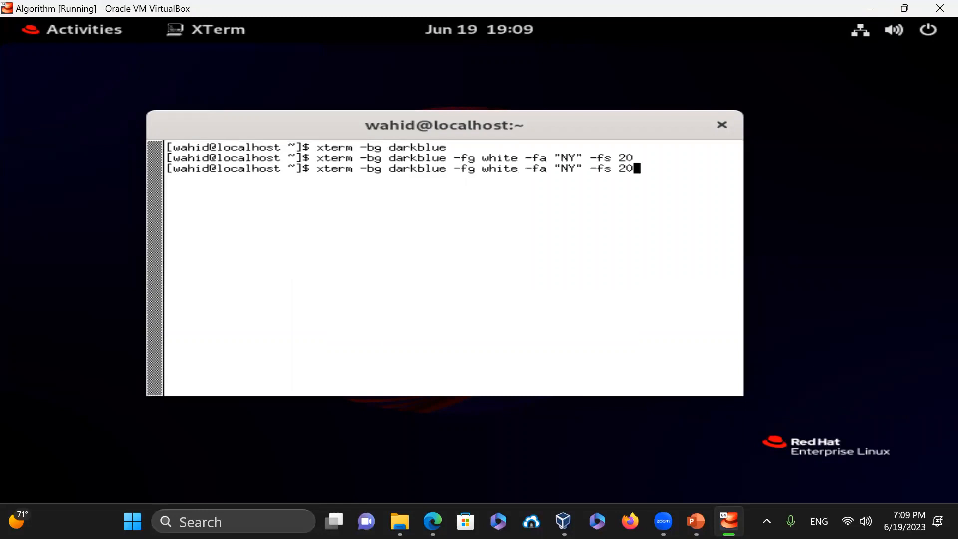
key(BackSpace)
key(BackSpace)
text(17)
key(Return)
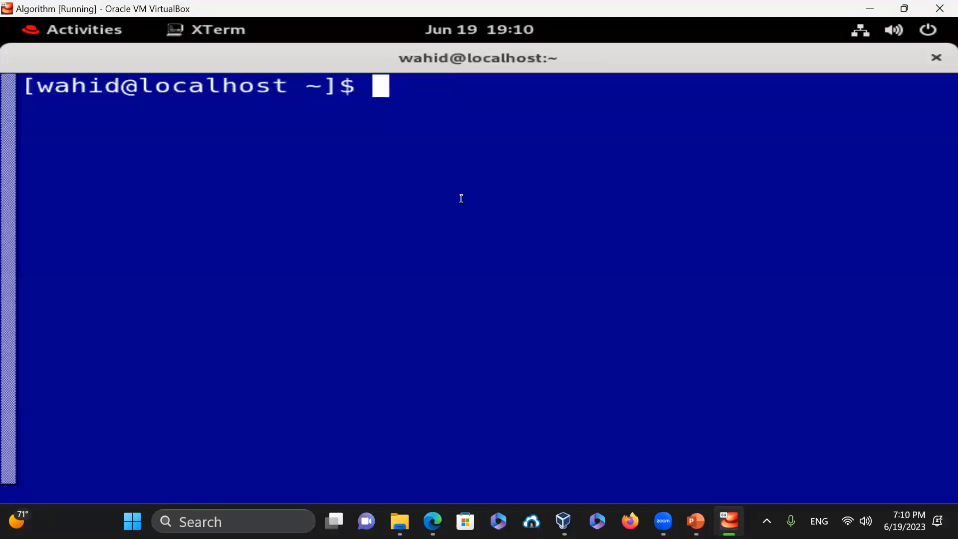
text(pwd)
key(Return)
text(ls -al)
key(Return)
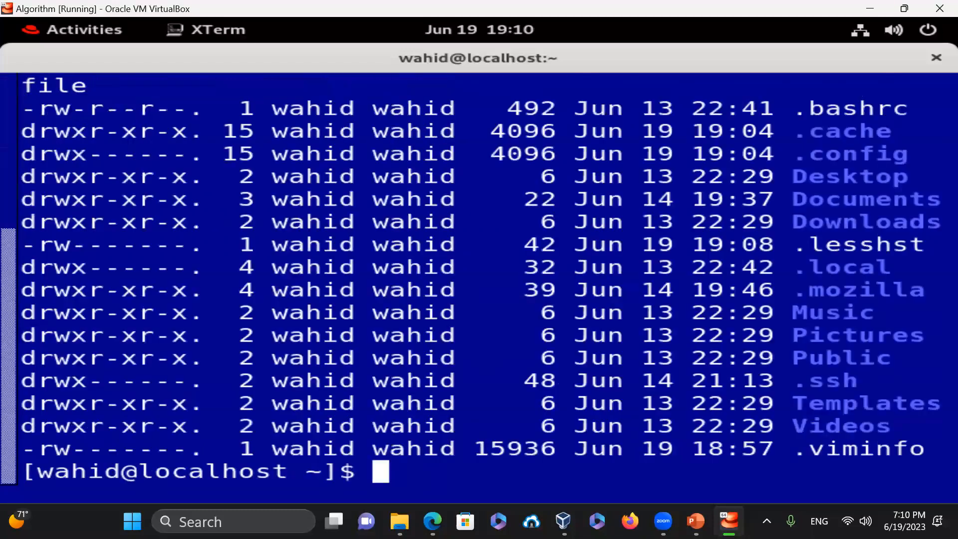
key(ctrl+l)
text(uname -a)
key(Return)
text(cat /etc/hostn)
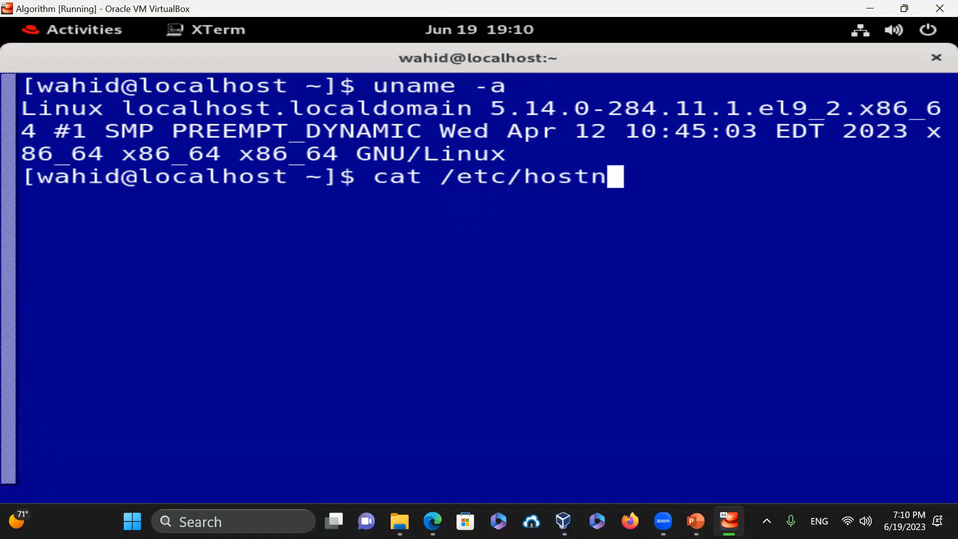
text(ame)
key(Return)
text(exit)
key(Return)
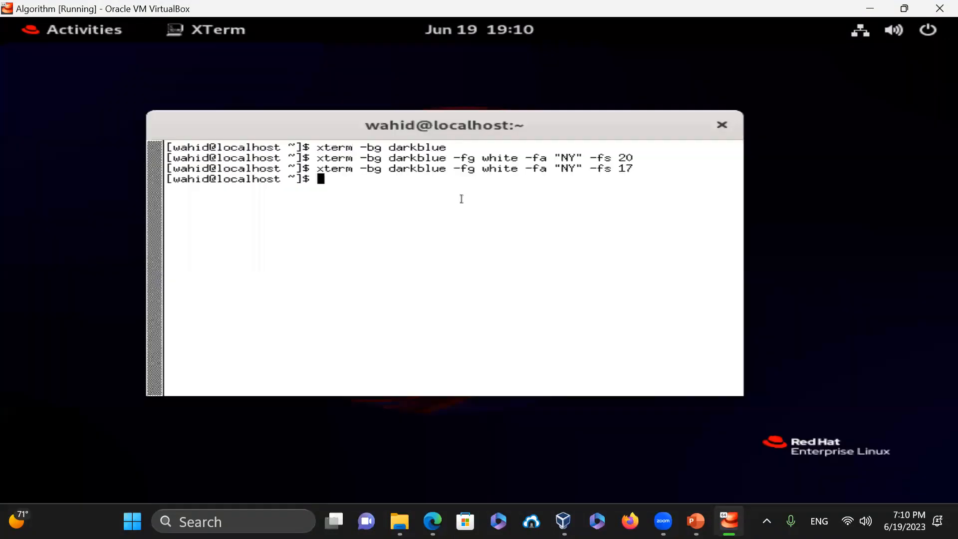
- Replace darkblue with "#003500" to open a dark green xterm, then exit it
key(Up)
key(Left)
key(Left)
key(Left)
key(Left)
key(Left)
key(Left)
key(Left)
key(Left)
key(Left)
key(Left)
key(Left)
key(Left)
key(Left)
key(Left)
key(Left)
key(Left)
key(Left)
key(Left)
key(Left)
key(Left)
key(BackSpace)
key(BackSpace)
key(BackSpace)
key(BackSpace)
key(BackSpace)
key(BackSpace)
key(BackSpace)
key(BackSpace)
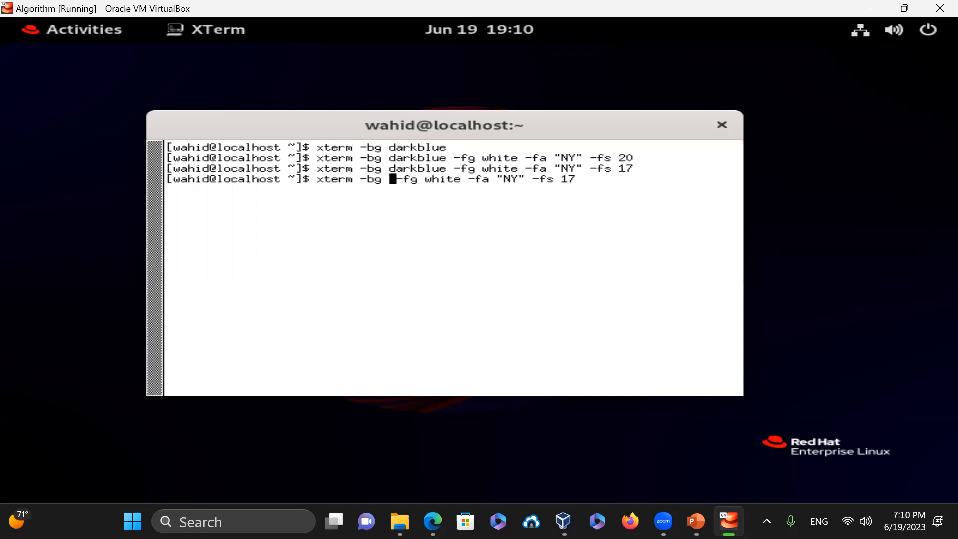
text(")
text(#00)
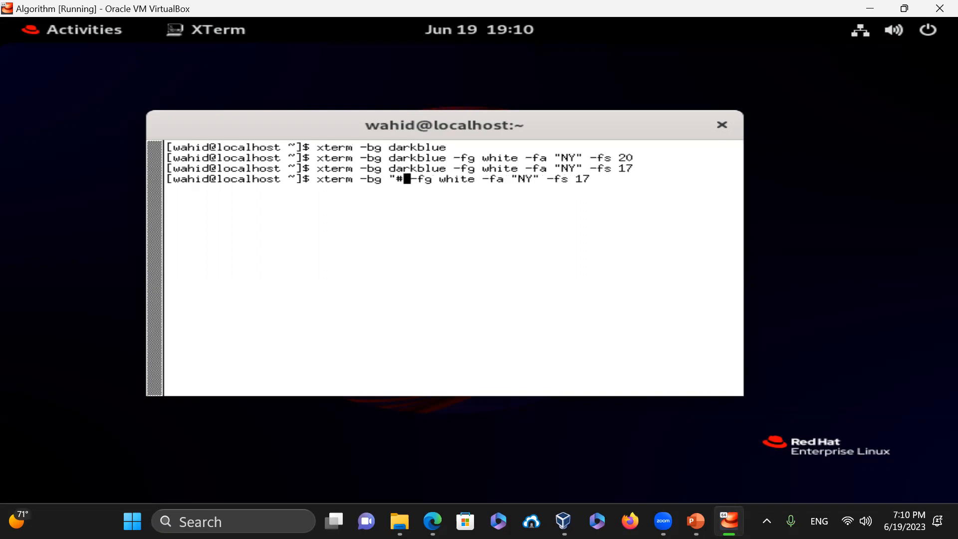
text(3500)
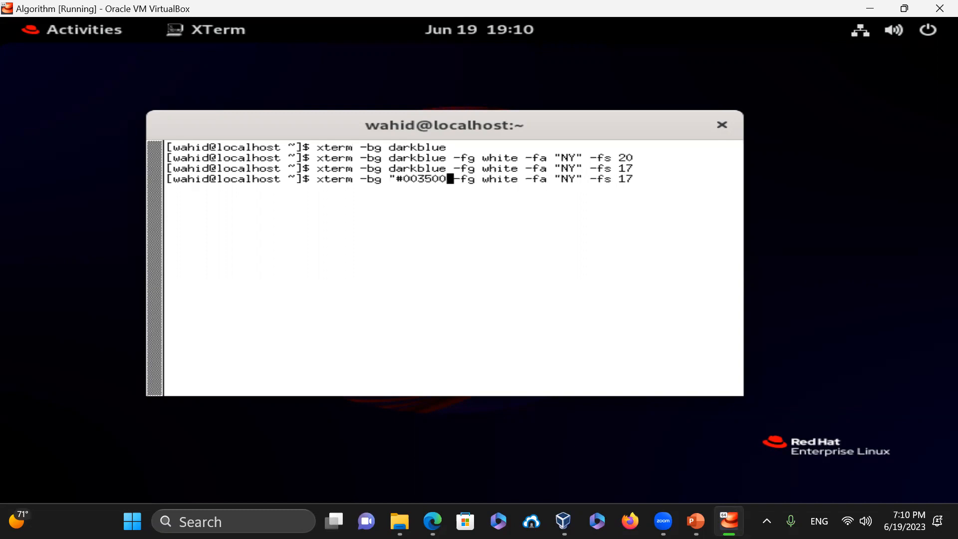
text(")
key(Return)
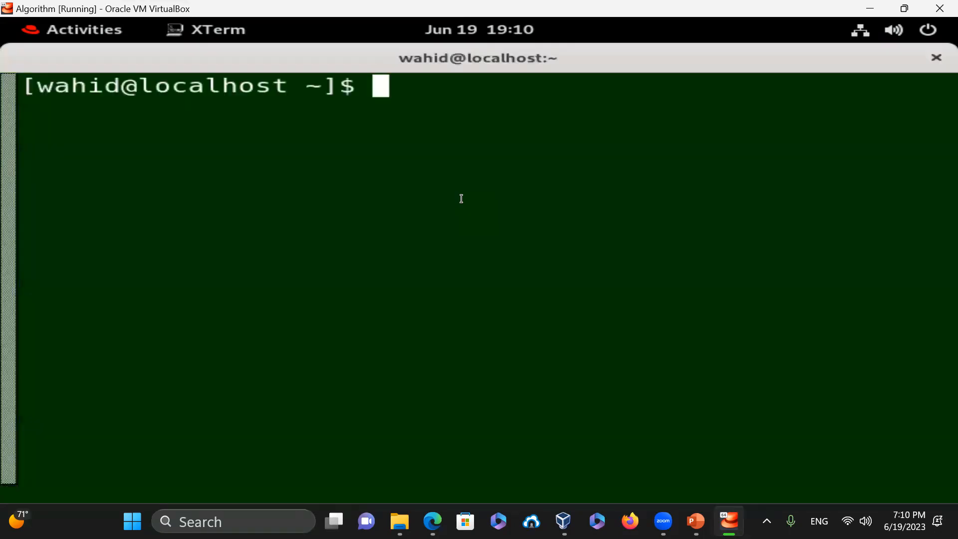
text(exit)
key(Return)
- Change the background to "#300000" for a dark red xterm and run pwd and ls -la
key(Up)
key(Left)
key(Left)
key(Left)
key(Left)
key(Left)
key(Left)
key(Left)
key(Left)
key(Left)
key(Left)
key(Left)
key(Left)
key(Left)
key(Left)
key(Left)
key(Left)
key(Left)
key(Left)
key(Left)
key(Left)
key(Left)
key(Left)
key(Left)
key(Right)
key(Right)
key(Right)
key(BackSpace)
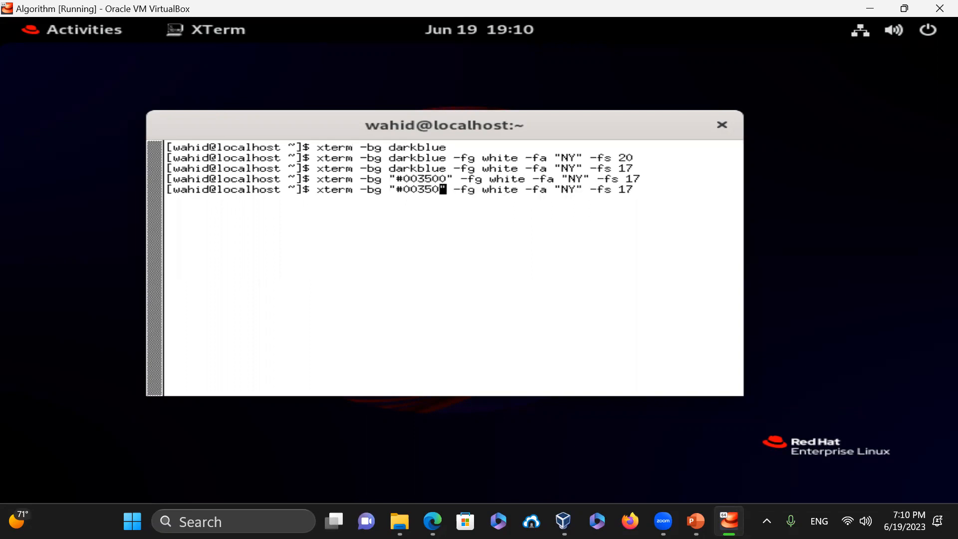
key(BackSpace)
key(BackSpace)
key(BackSpace)
key(BackSpace)
key(BackSpace)
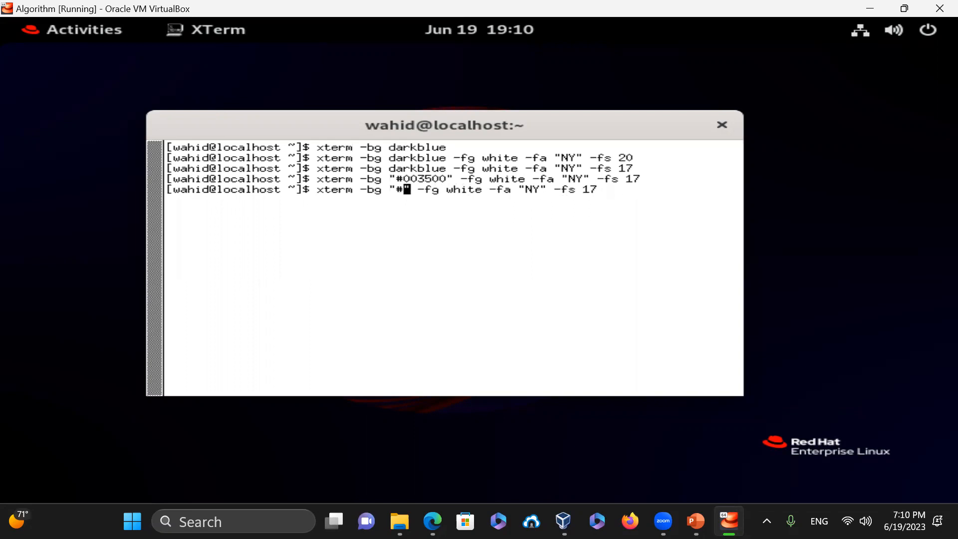
text(30)
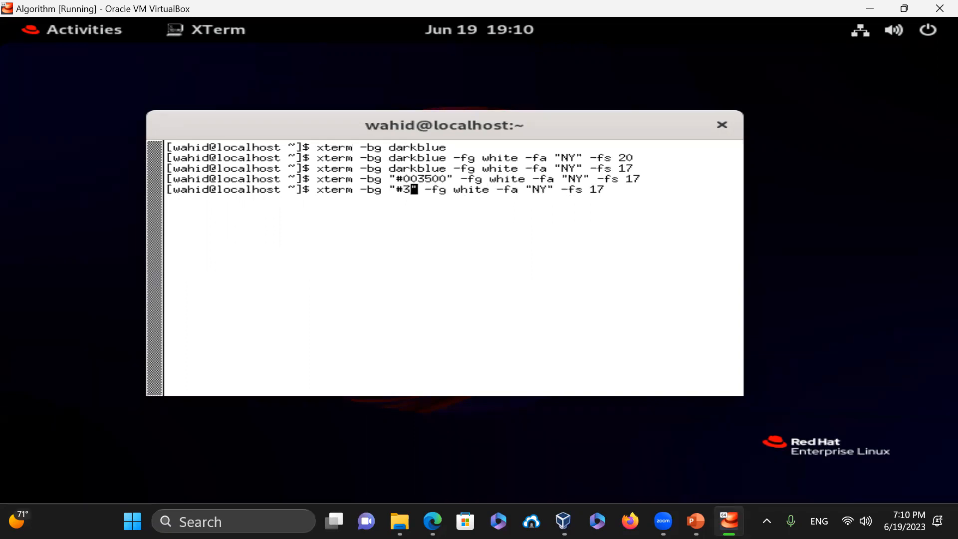
text(0000)
key(Return)
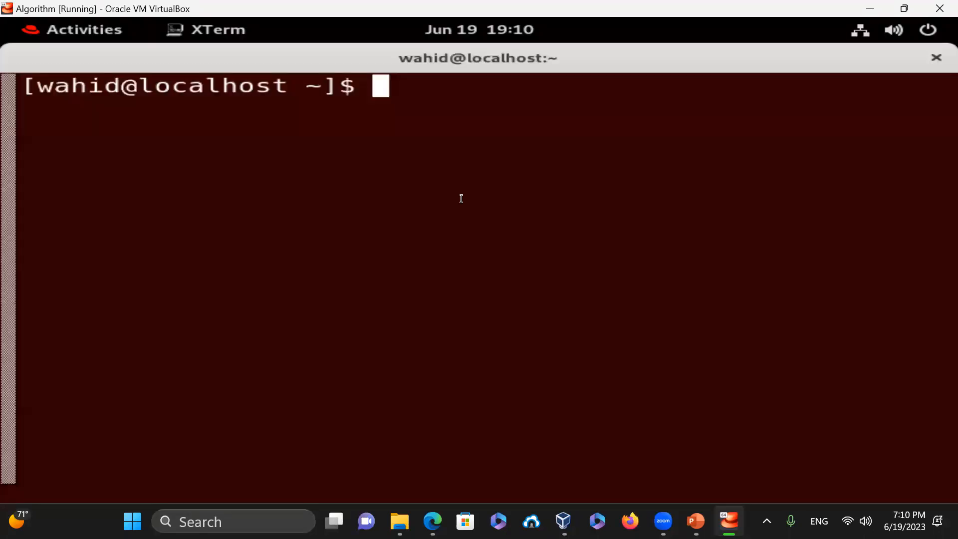
text(pwd)
key(Return)
text(ls -la)
key(Return)
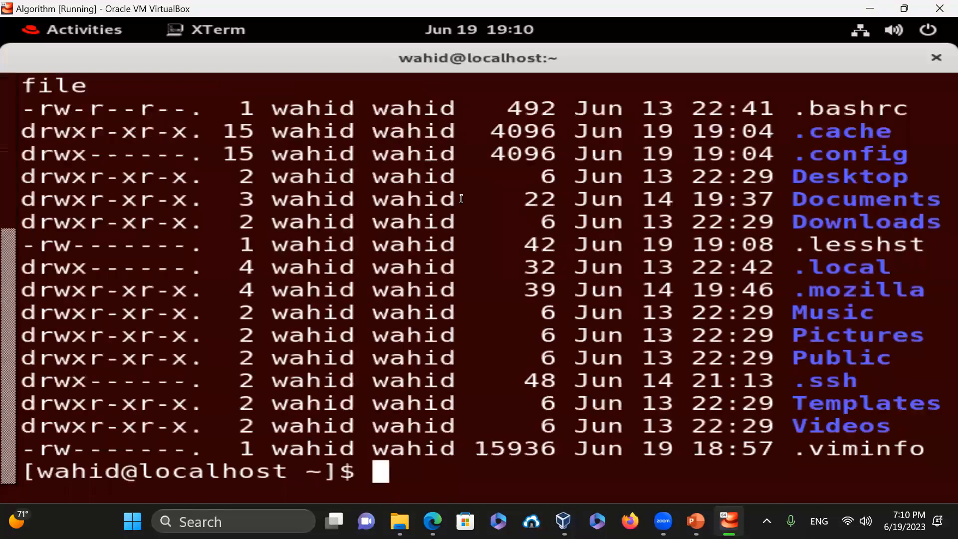
- Close the dark red xterm and then the remaining white xterm
key(ctrl+d)
text(exit)
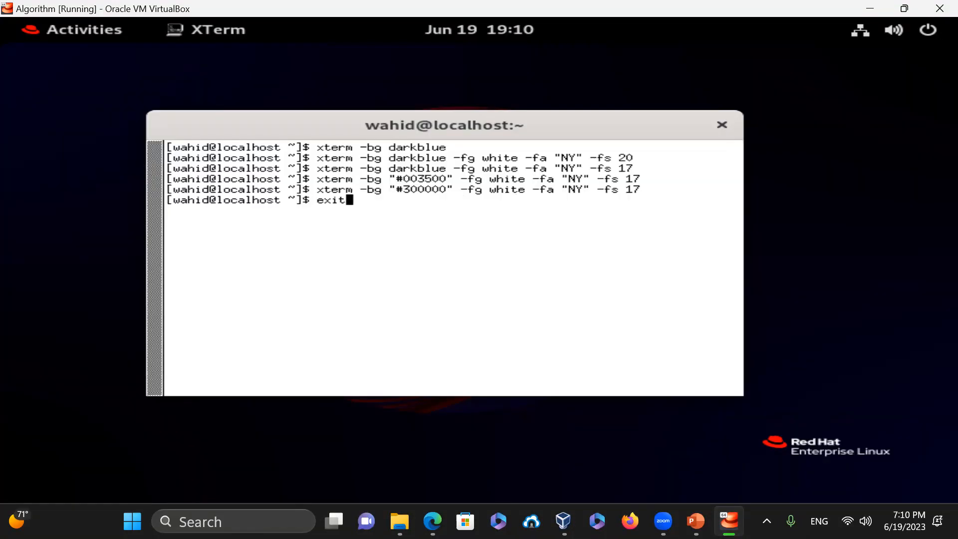
key(Return)
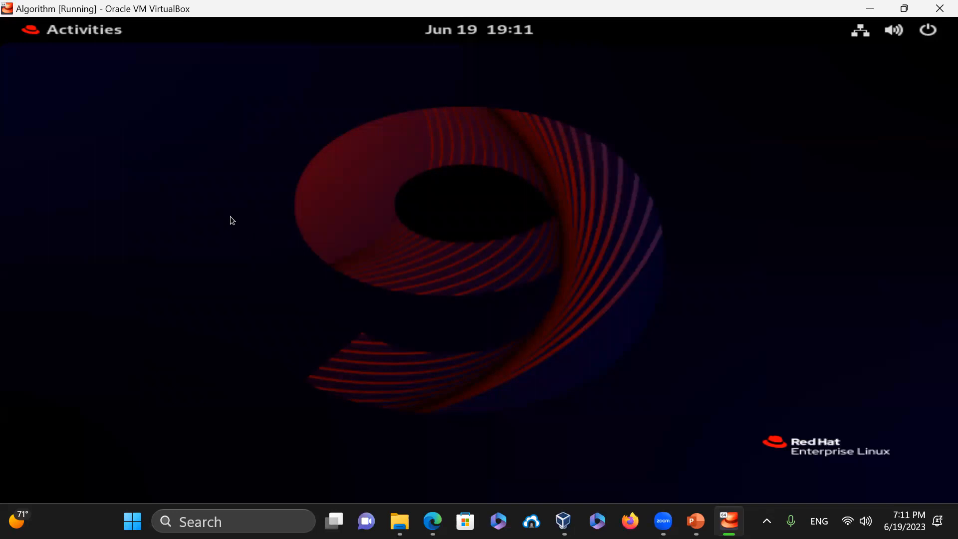
- Launch GNOME Terminal from the Activities search
click(110, 35)
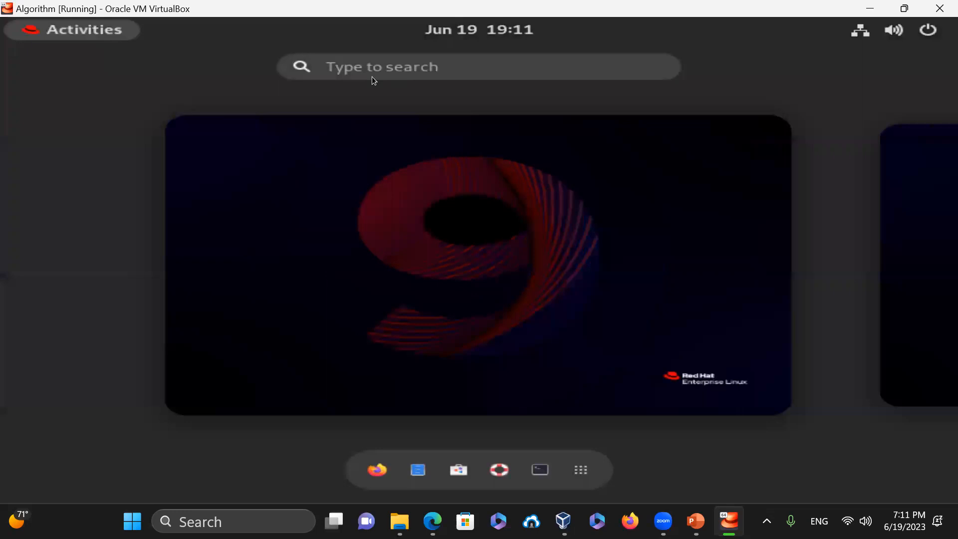
click(356, 73)
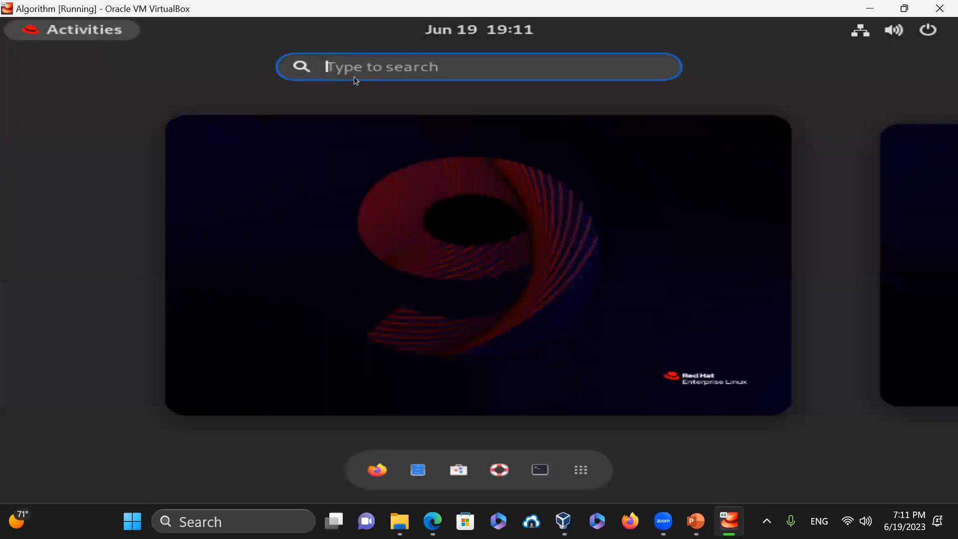
text(terminal)
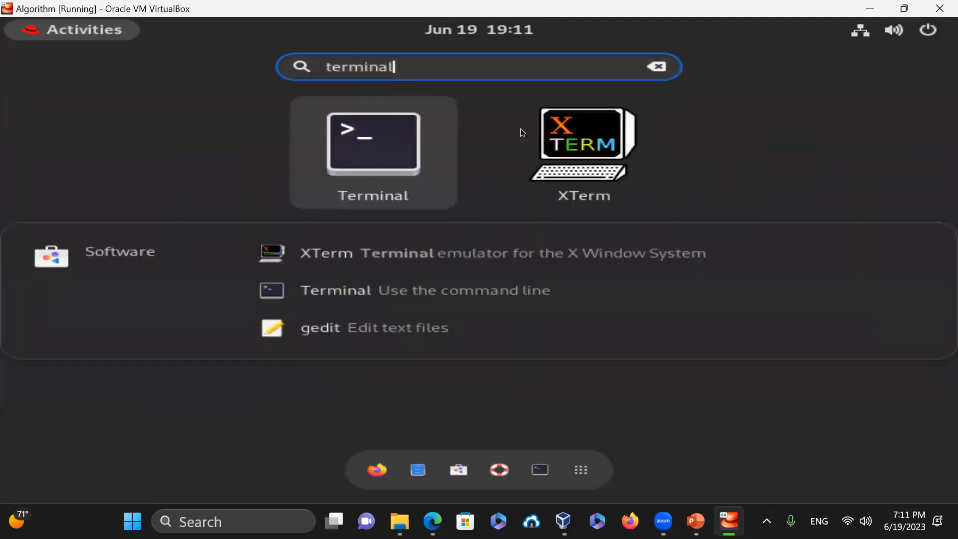
click(373, 136)
- Locate gnome-calculator with which, launch the calculator, then close it
text(which gno)
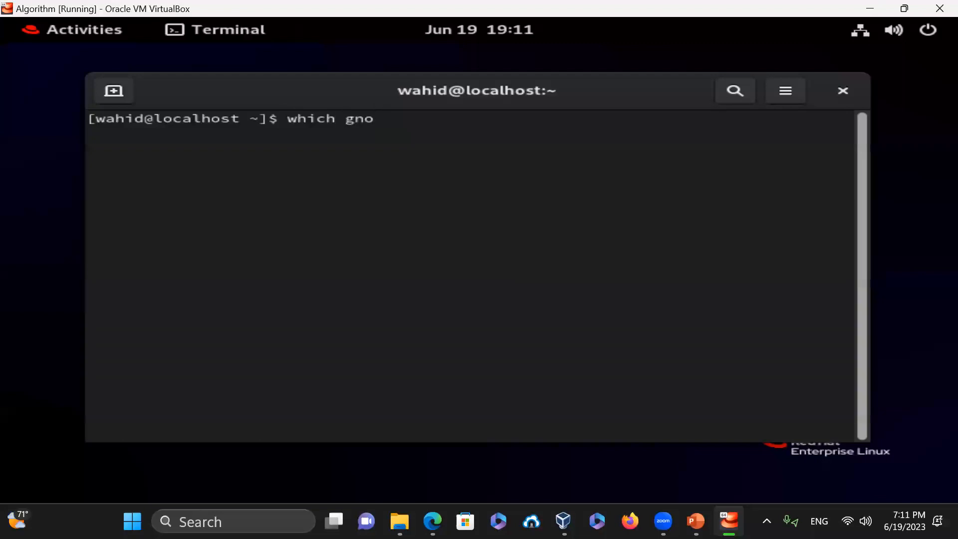
text(me-calculator)
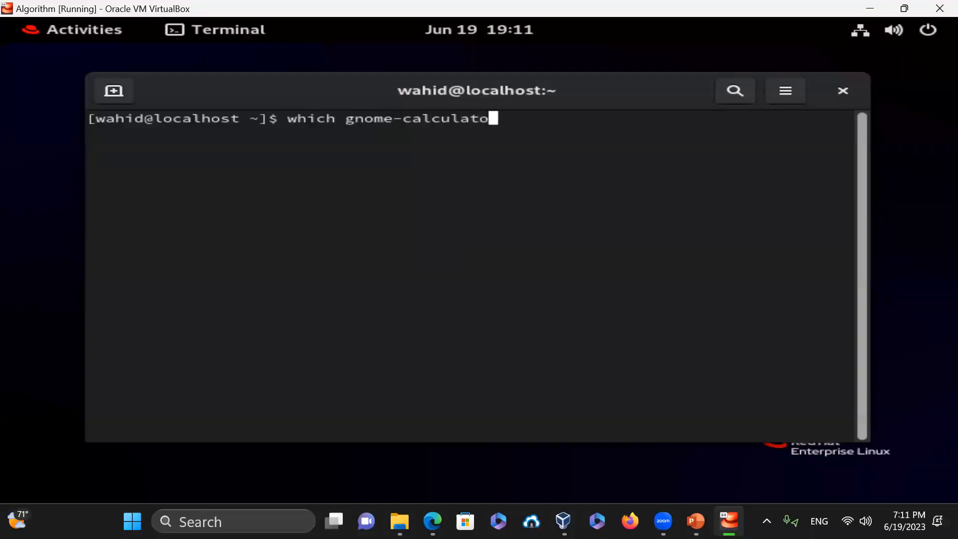
key(Return)
text(gnome-col)
key(BackSpace)
text(al)
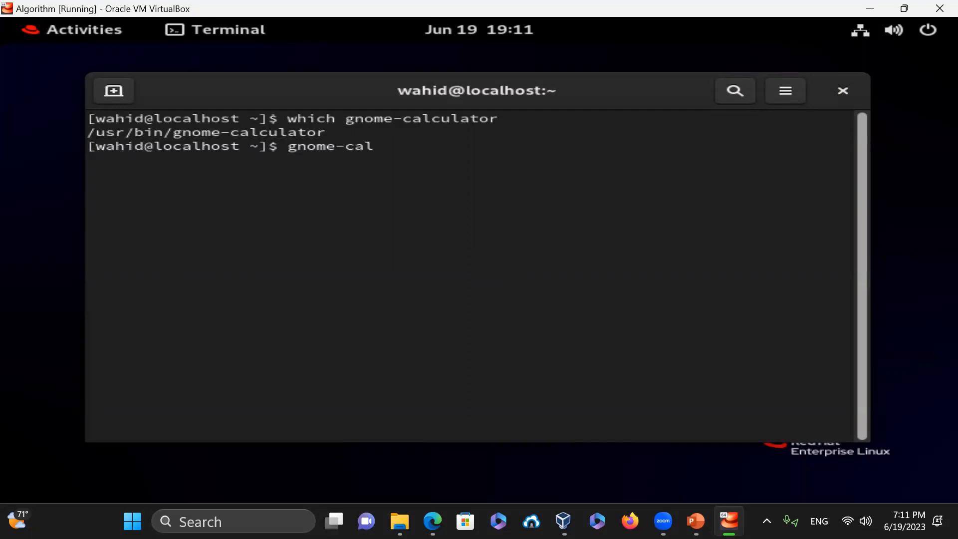
text(culator)
key(Return)
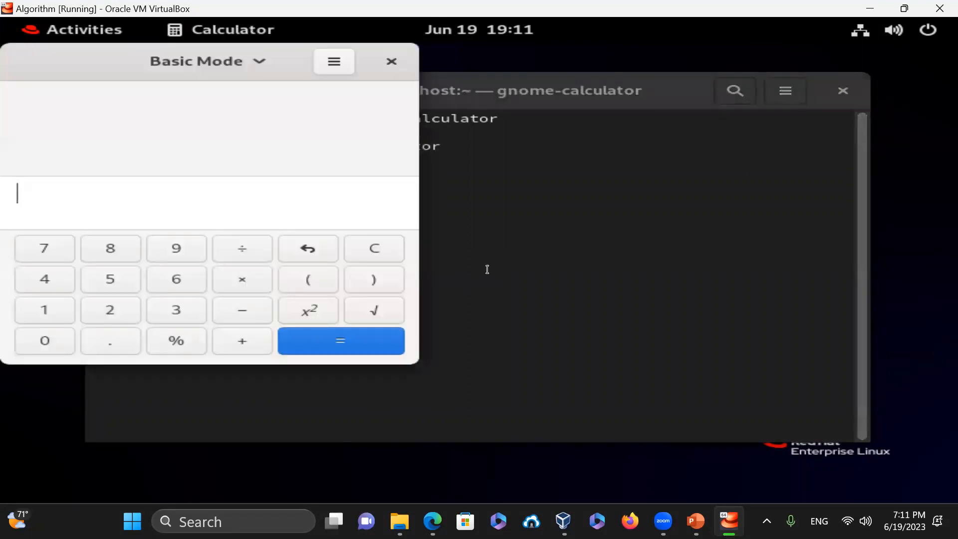
click(391, 62)
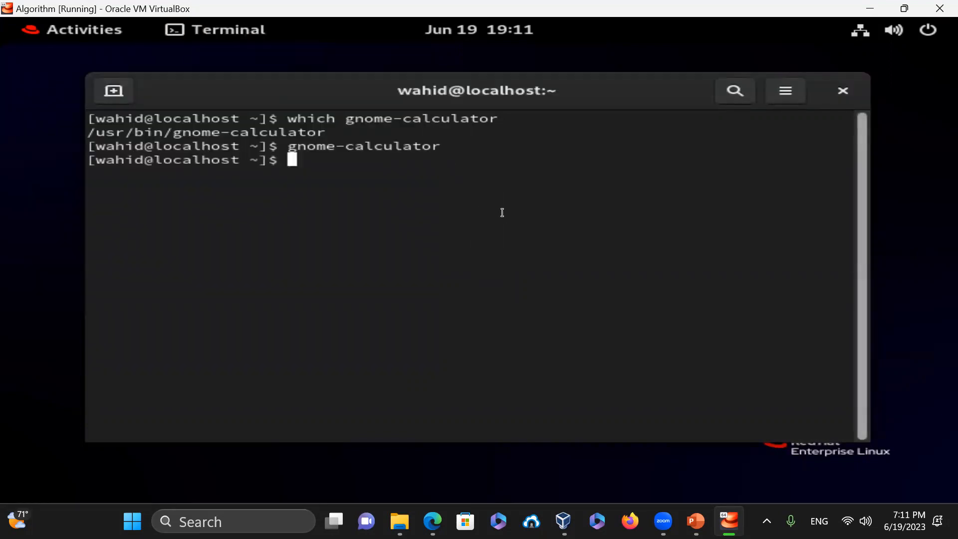
- Run gnome-font-viewer to open the Fonts viewer, then close its window
key(Up)
key(BackSpace)
key(BackSpace)
key(BackSpace)
key(BackSpace)
key(BackSpace)
key(BackSpace)
key(BackSpace)
key(BackSpace)
key(BackSpace)
key(BackSpace)
text(font-viewer)
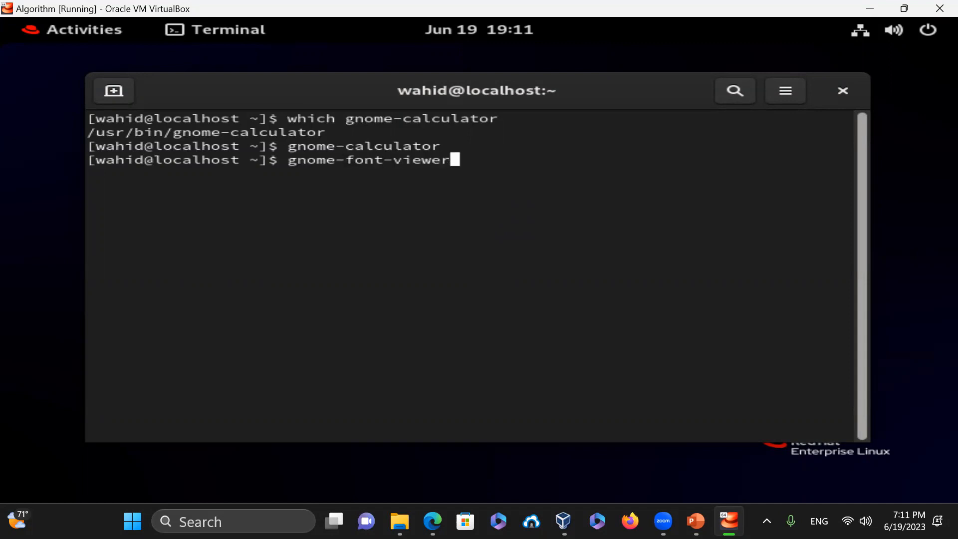
key(Return)
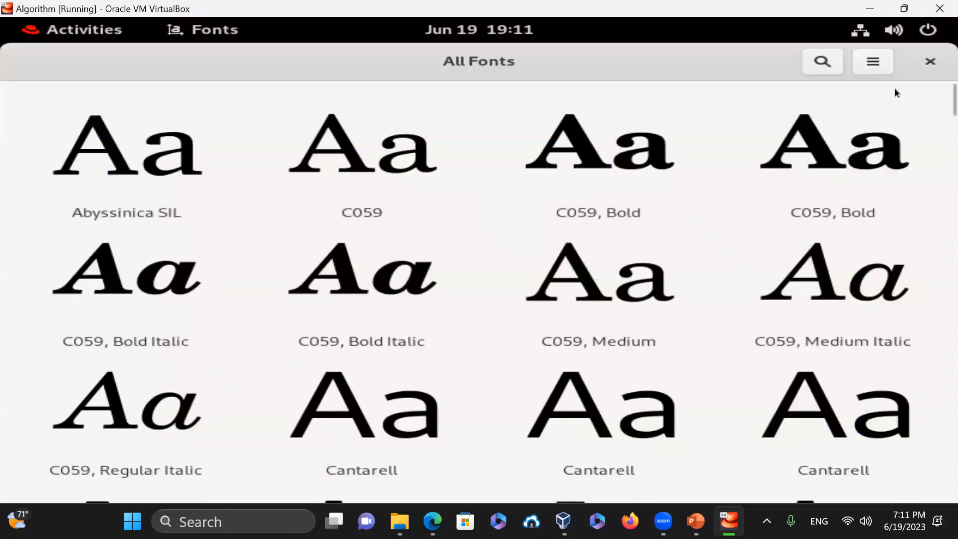
click(930, 62)
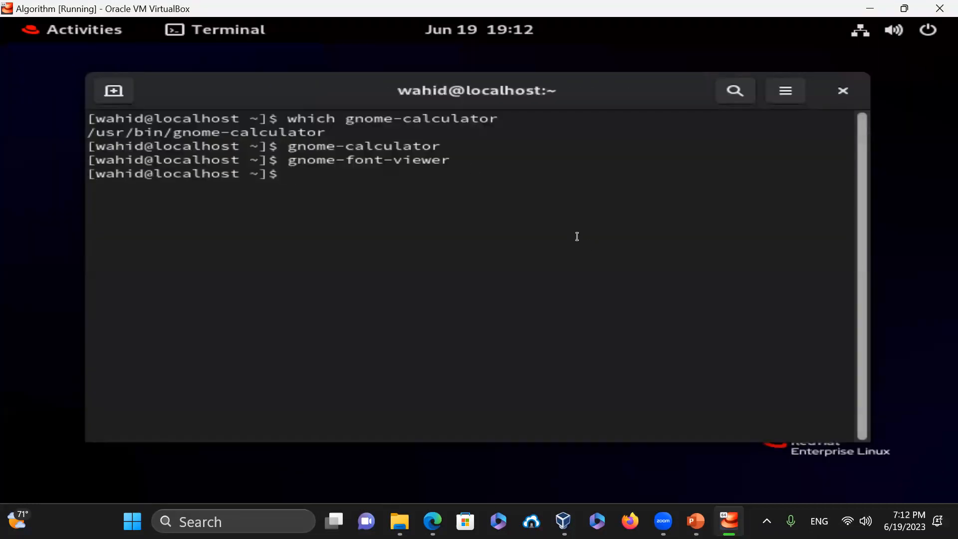
- List the gnome programs in /usr/bin with ls -l /usr/bin/gnome*
text(ls -l /usr/bin/gnomme*)
key(BackSpace)
key(BackSpace)
key(BackSpace)
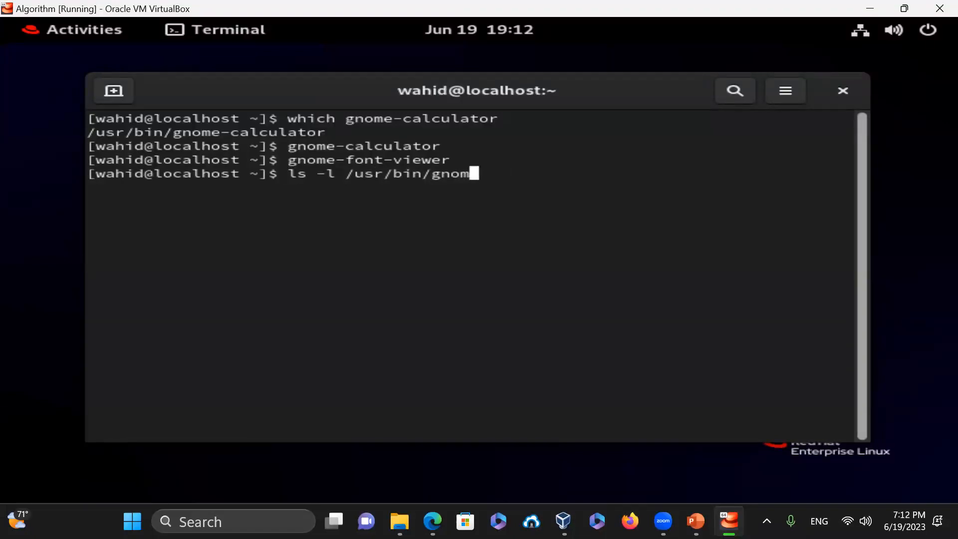
text(e*)
key(Return)
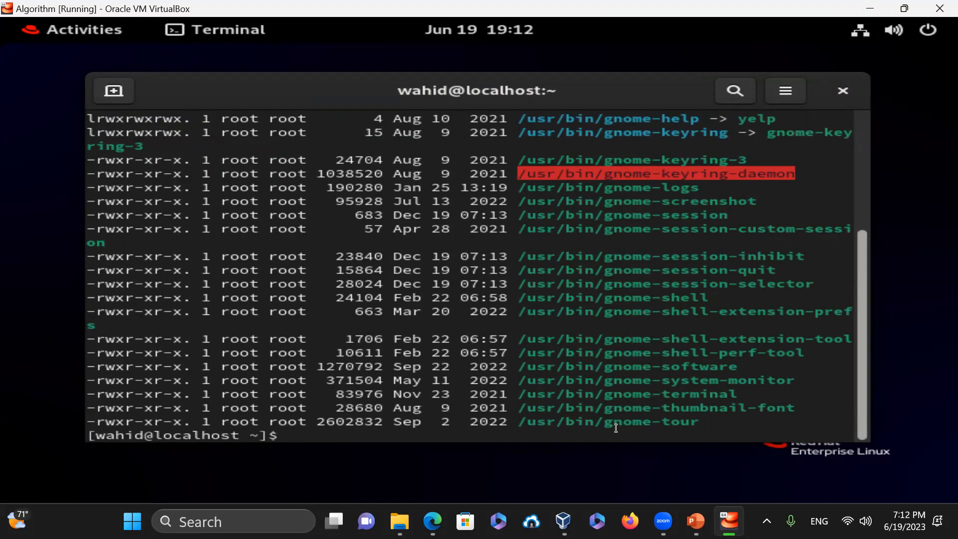
- Launch gnome-tour and page back through it to the Get an Overview page
text(gnome-tour)
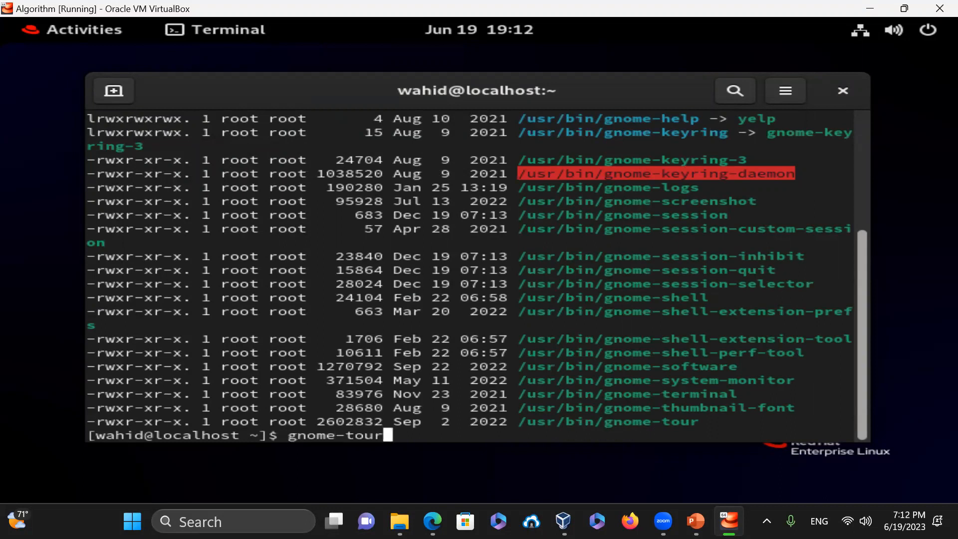
key(Return)
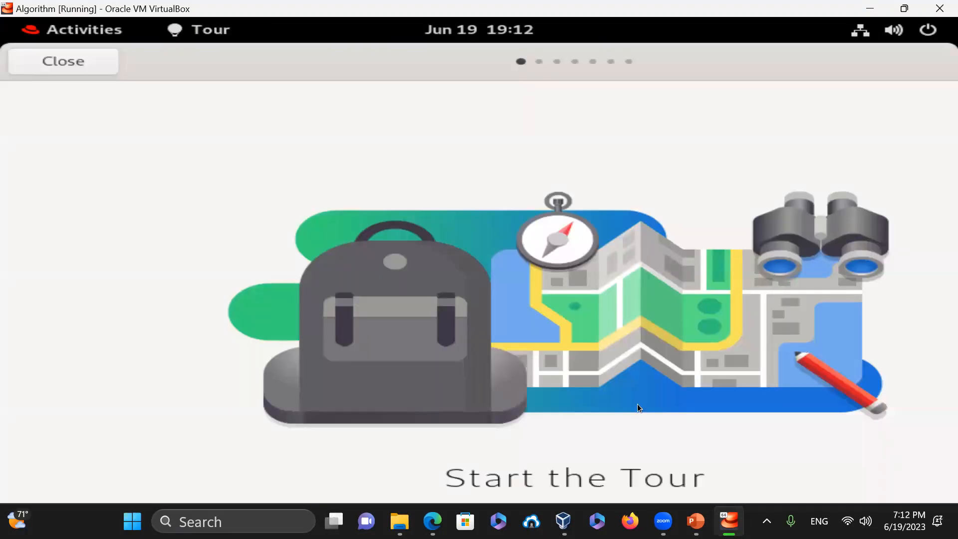
scroll(637, 404, down, 3)
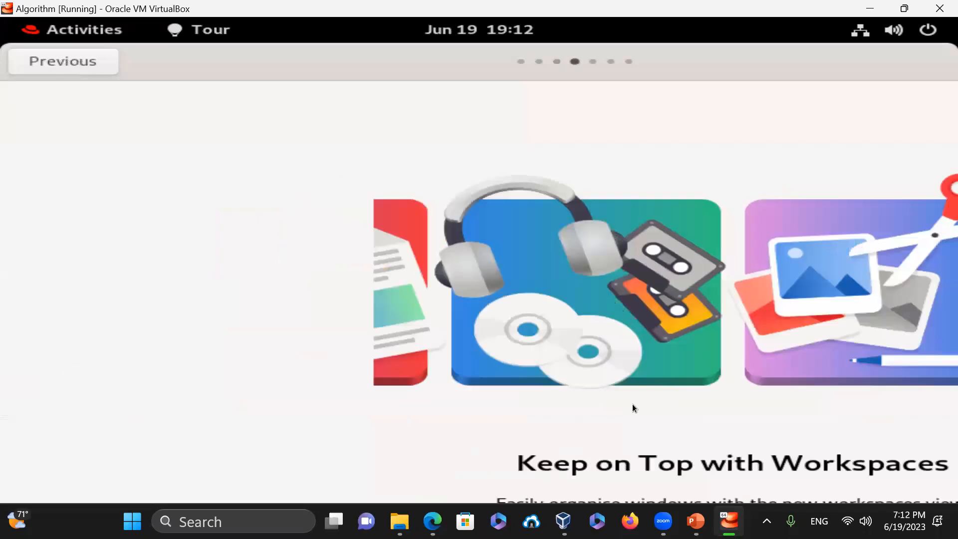
scroll(633, 403, down, 3)
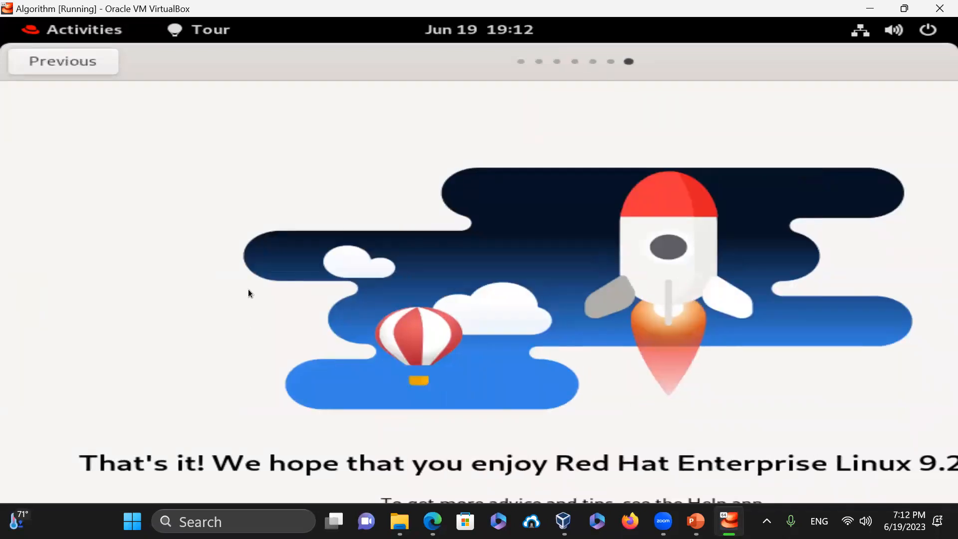
click(69, 68)
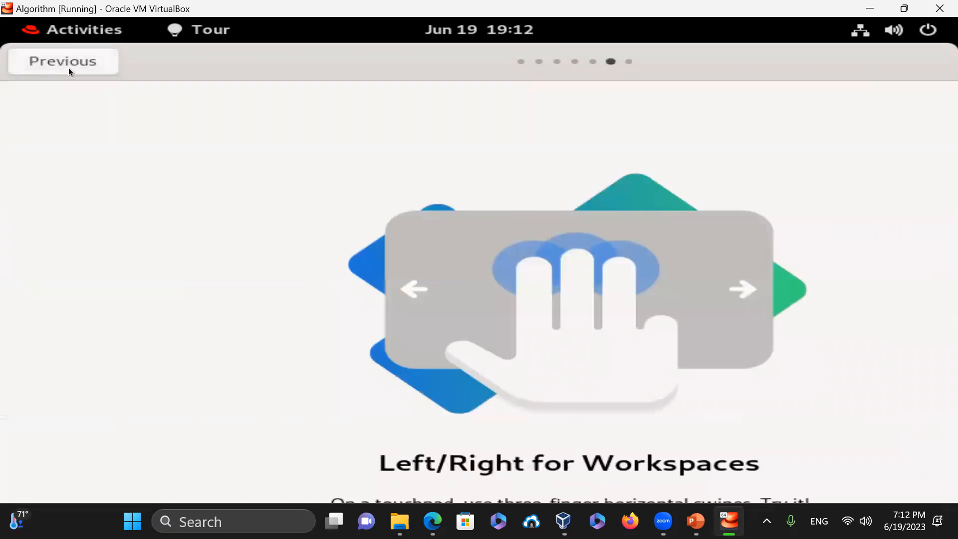
click(33, 61)
click(35, 62)
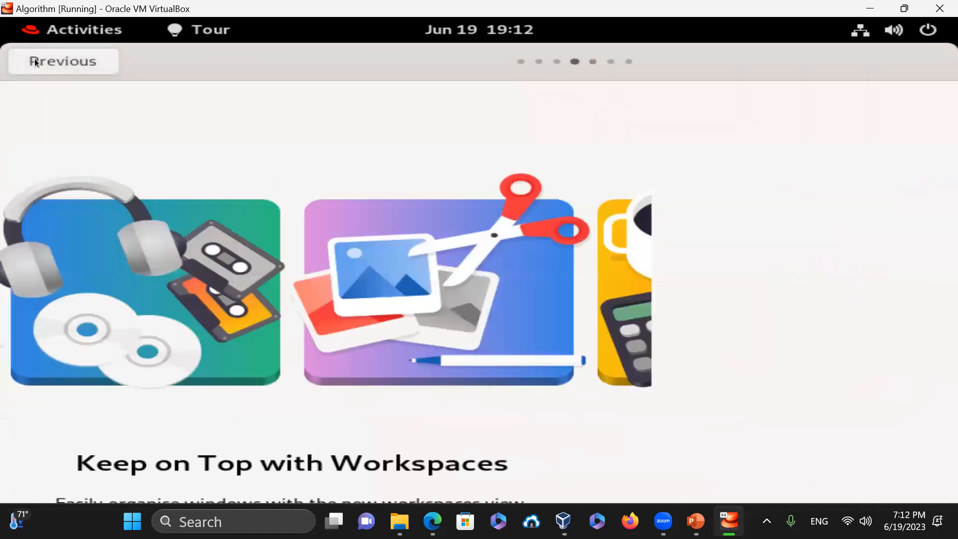
click(36, 62)
click(37, 62)
- Move the tour window aside and advance through the remaining pages to finish the tour
drag(334, 46, 66, 136)
click(829, 141)
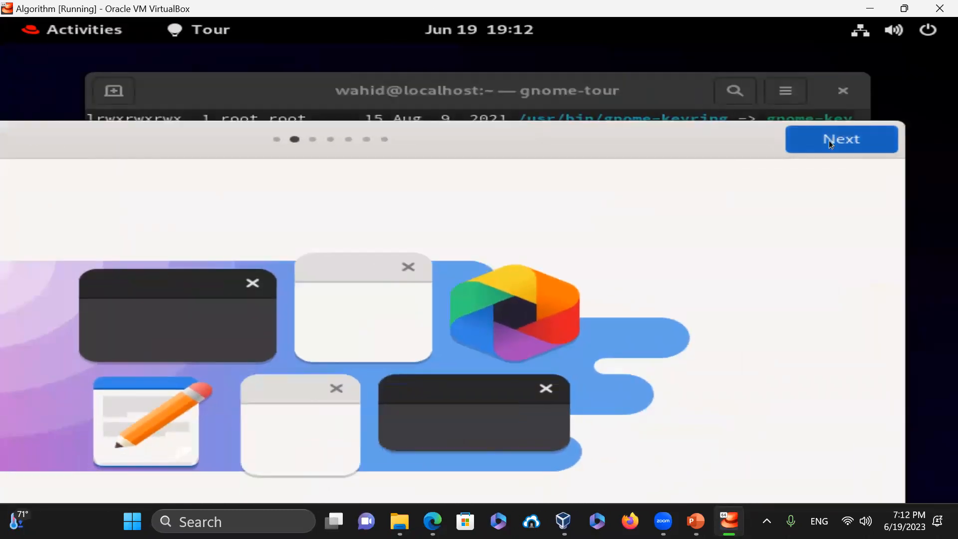
click(829, 142)
click(829, 141)
click(829, 141)
click(829, 141)
click(829, 141)
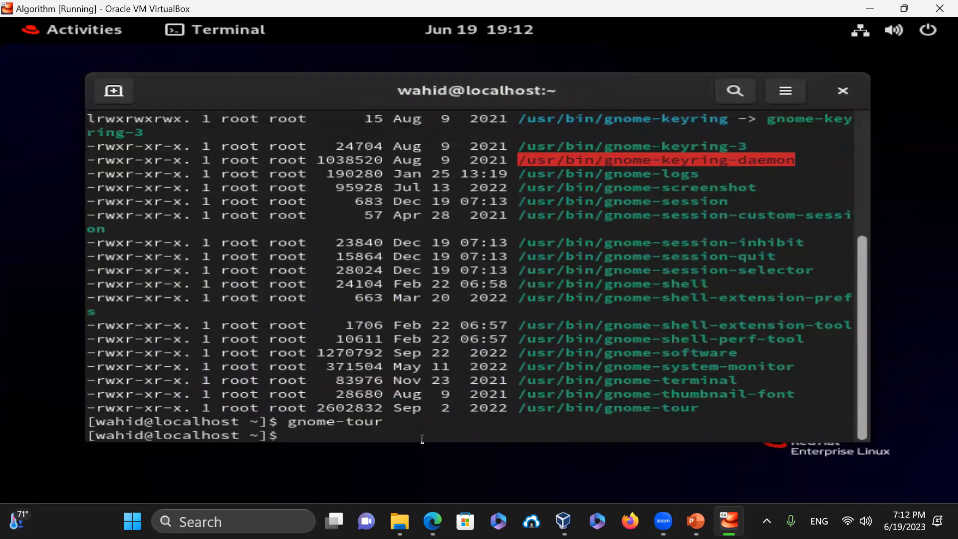
- Run gnome-software, view Firefox and Files details under Installed, then close Software
key(alt+Tab)
text(gnome-software)
key(Return)
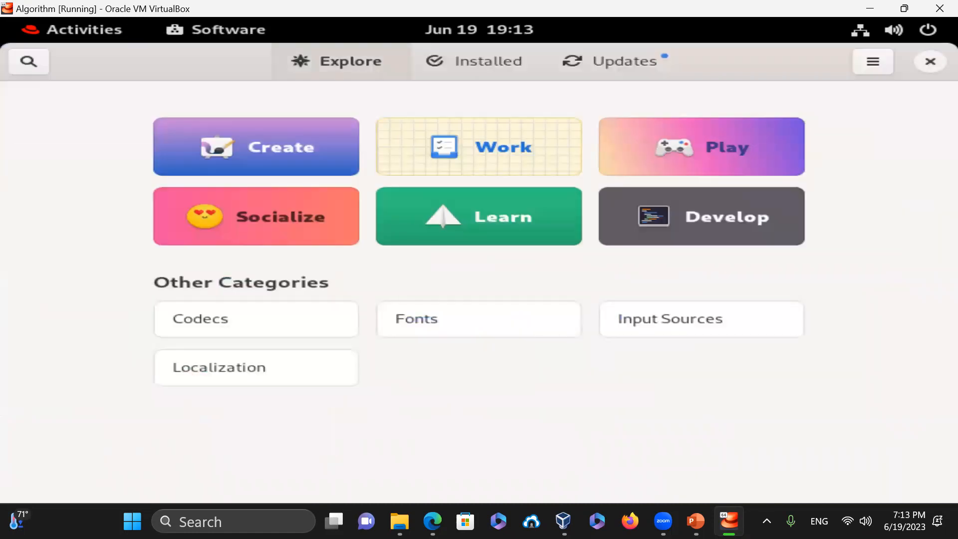
click(499, 67)
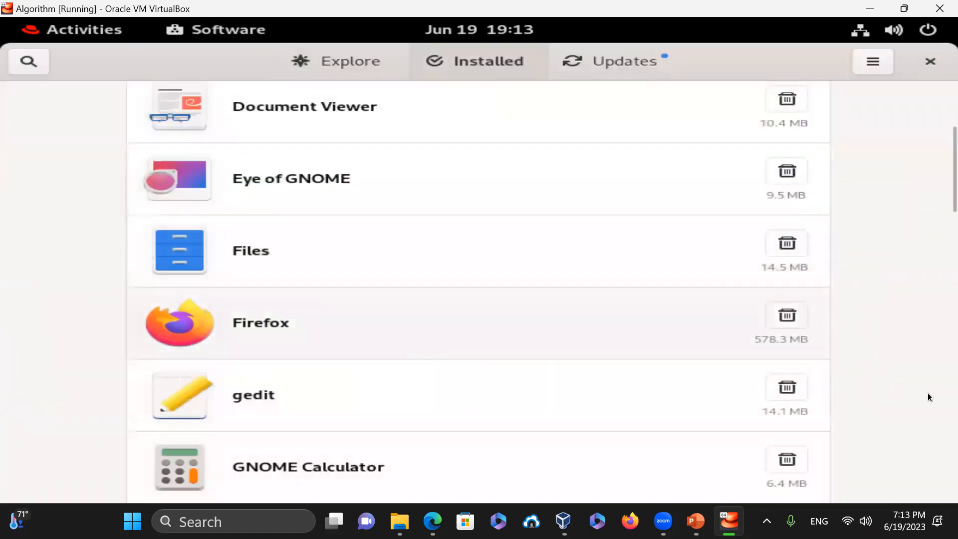
click(295, 325)
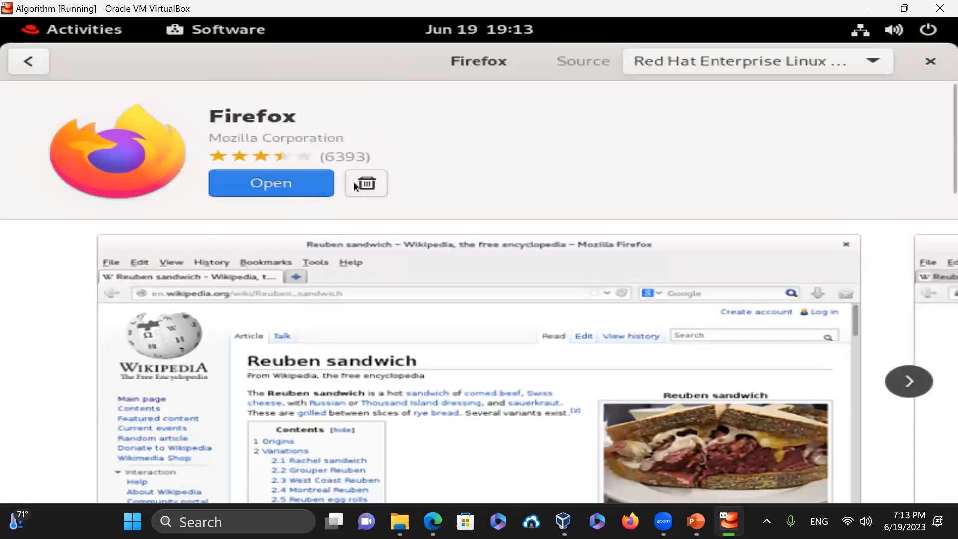
click(22, 62)
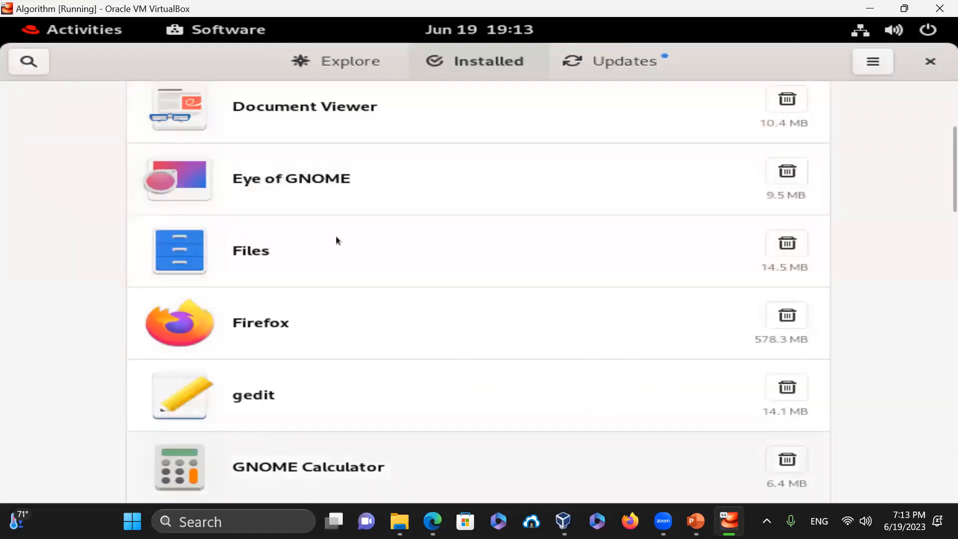
click(252, 258)
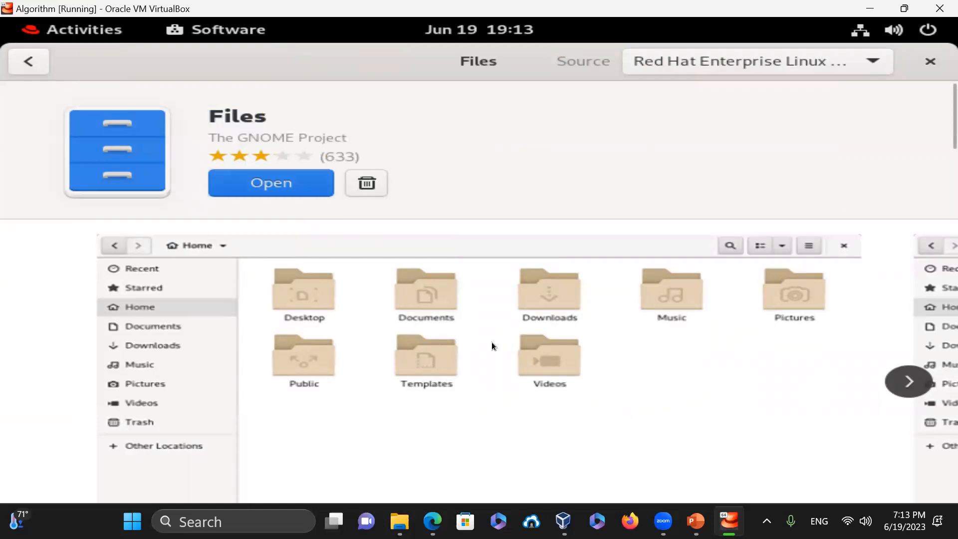
click(929, 66)
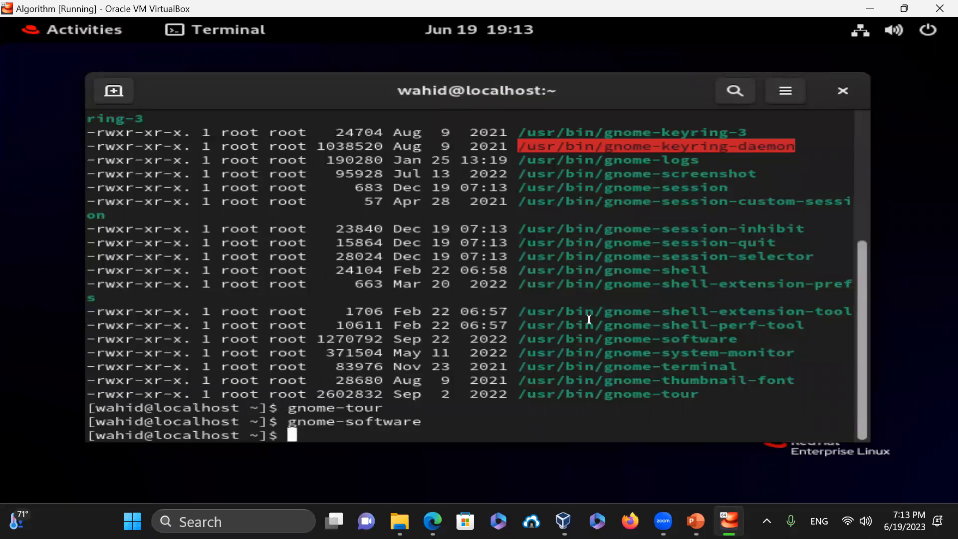
- Exit the terminal and log out of the guest's GNOME desktop session
text(exit)
key(Return)
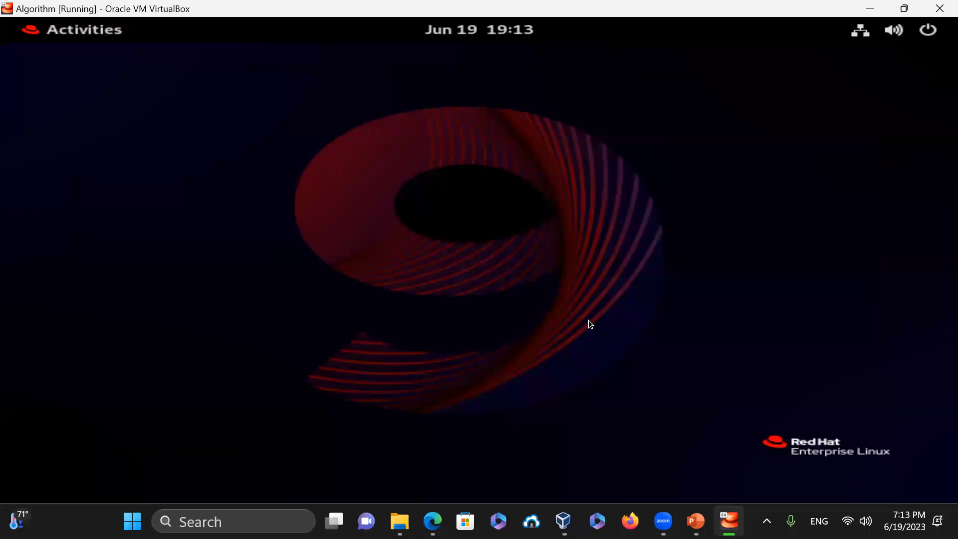
click(930, 32)
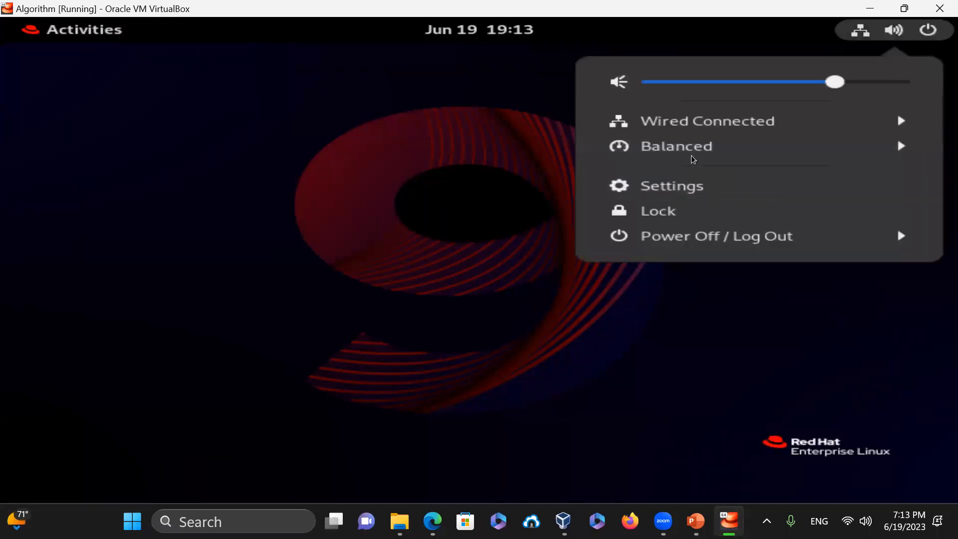
click(721, 236)
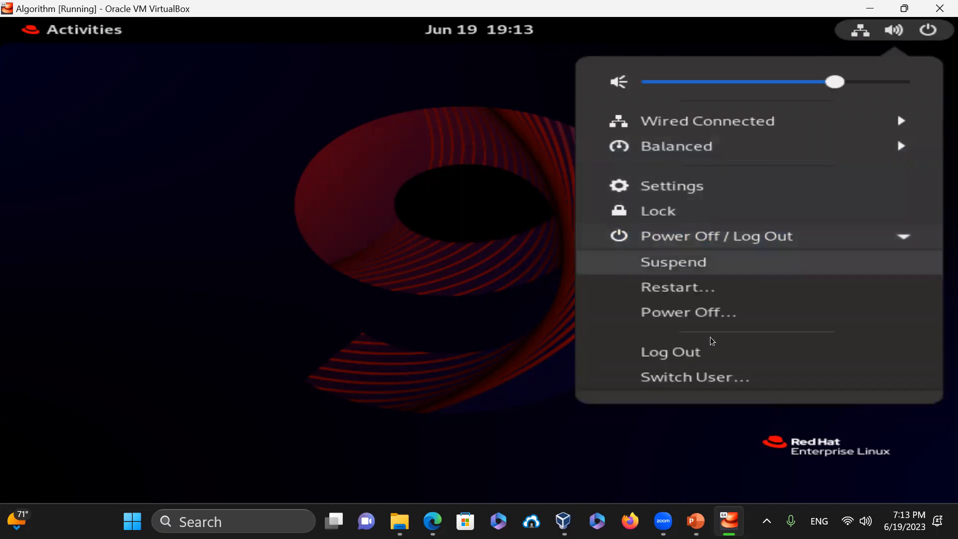
click(697, 353)
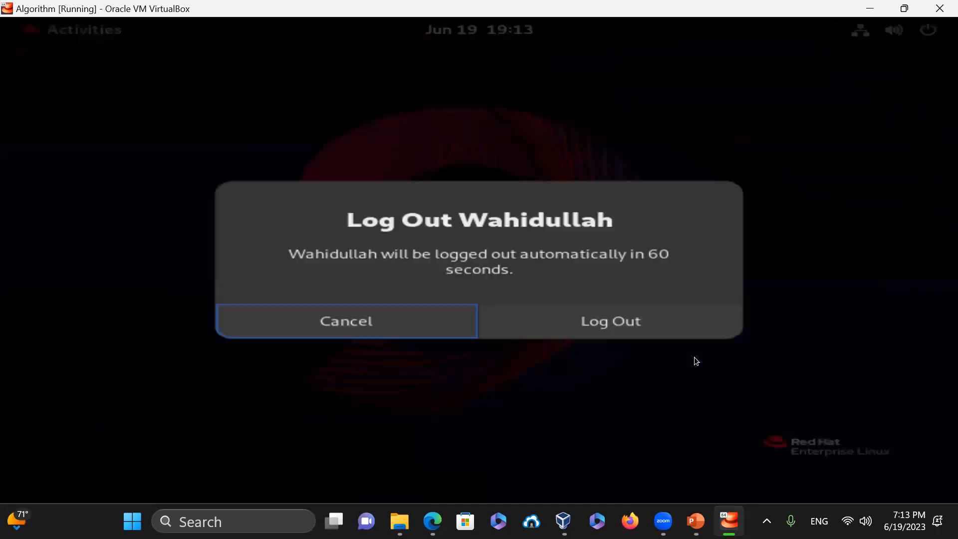
click(608, 332)
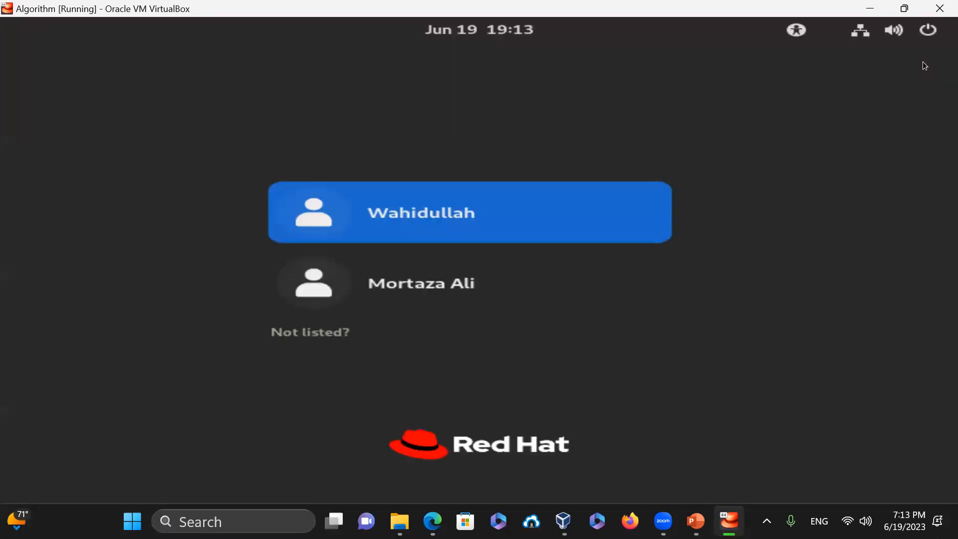
- From the login screen's system menu, power off the guest system
click(928, 31)
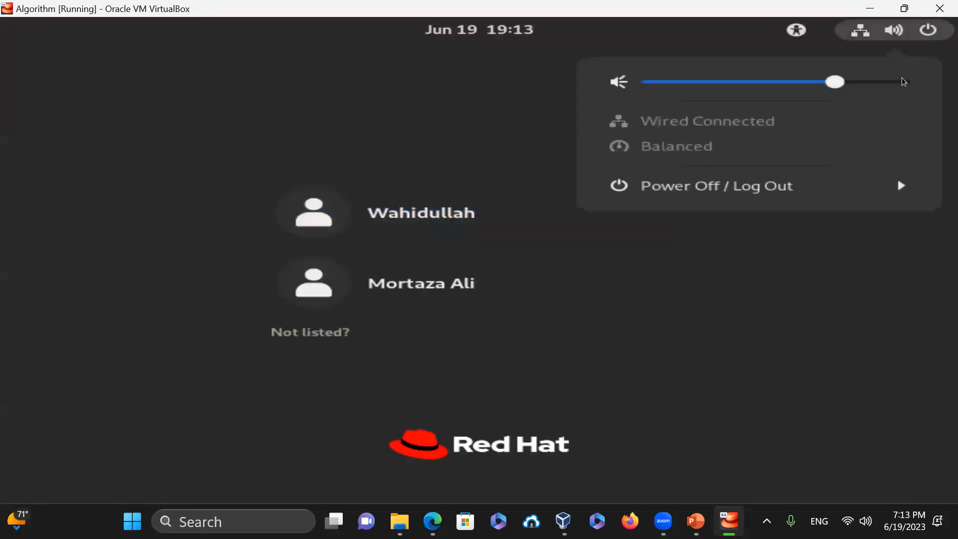
click(734, 186)
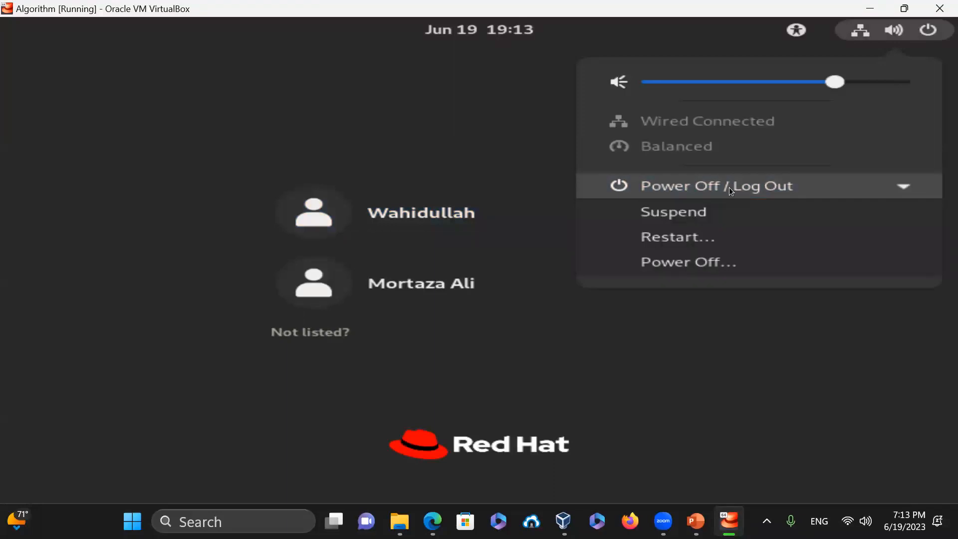
click(723, 267)
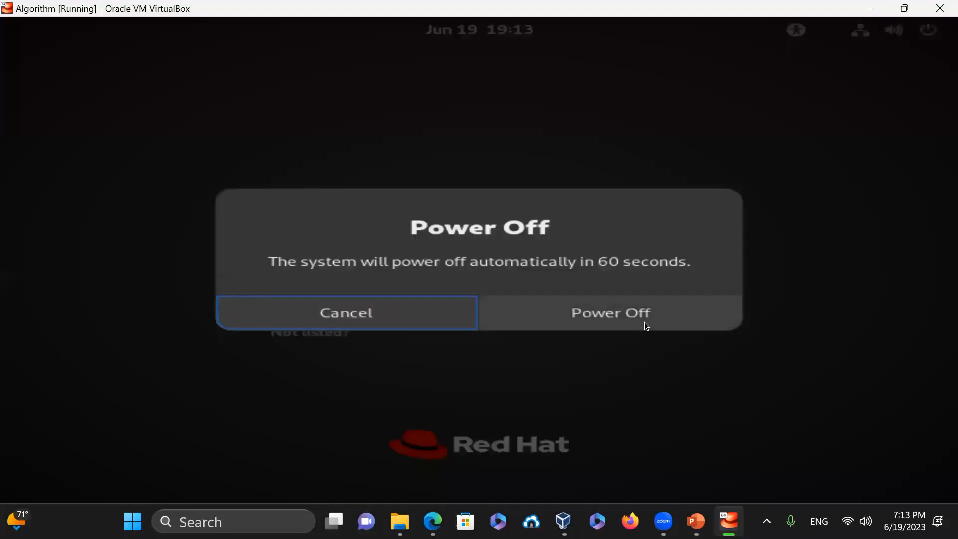
click(682, 320)
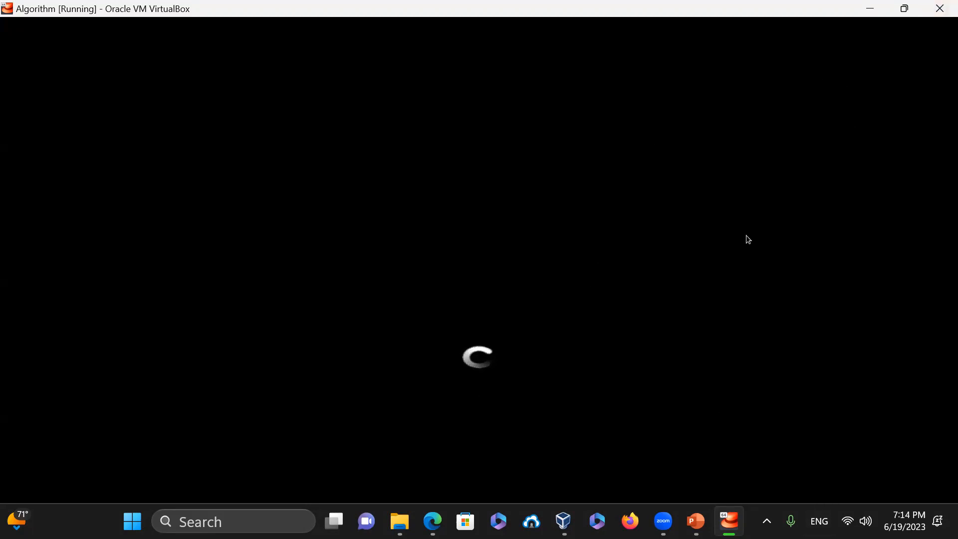
- Close the Algorithm VM window, choosing to power off the machine
click(940, 9)
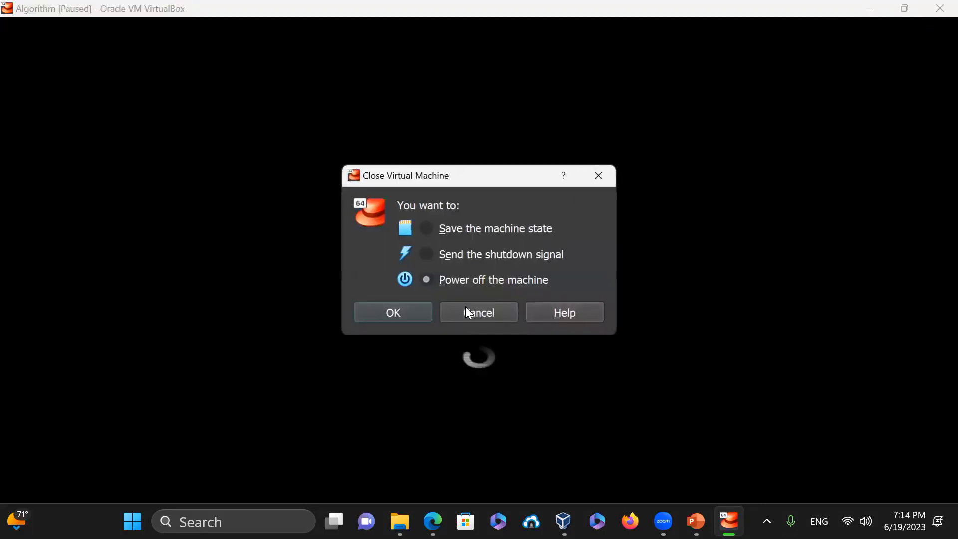
click(402, 313)
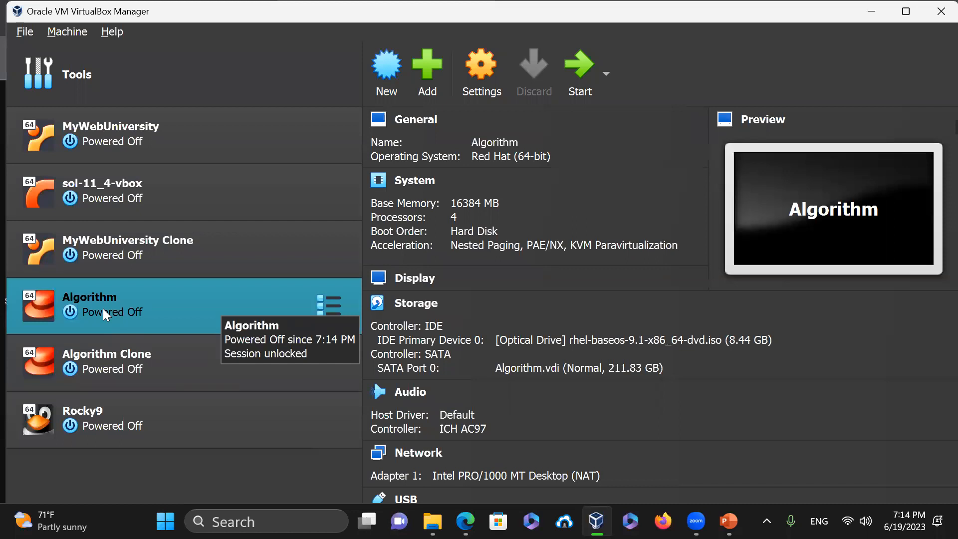
- Start the Rocky9 VM, dismiss the keyboard and mouse notices, and select the user account
click(135, 435)
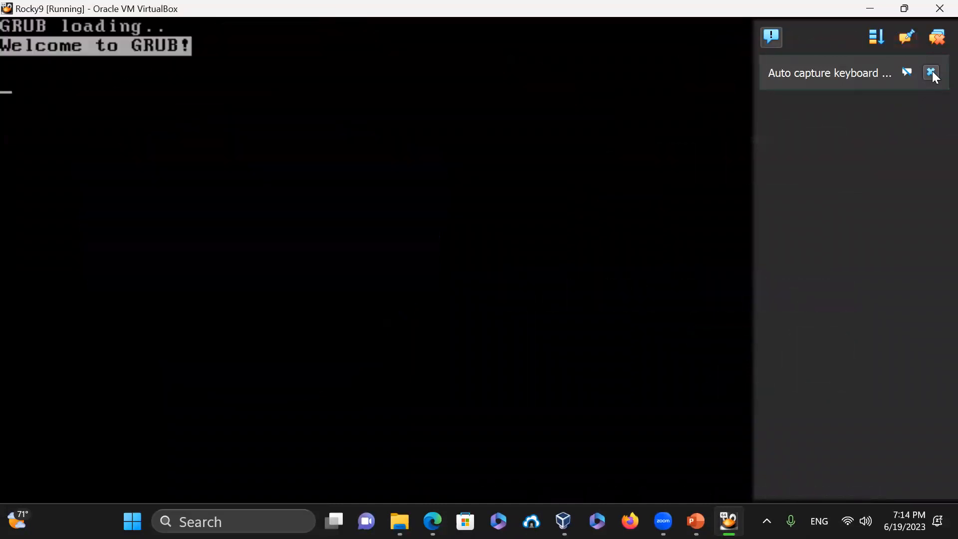
click(932, 72)
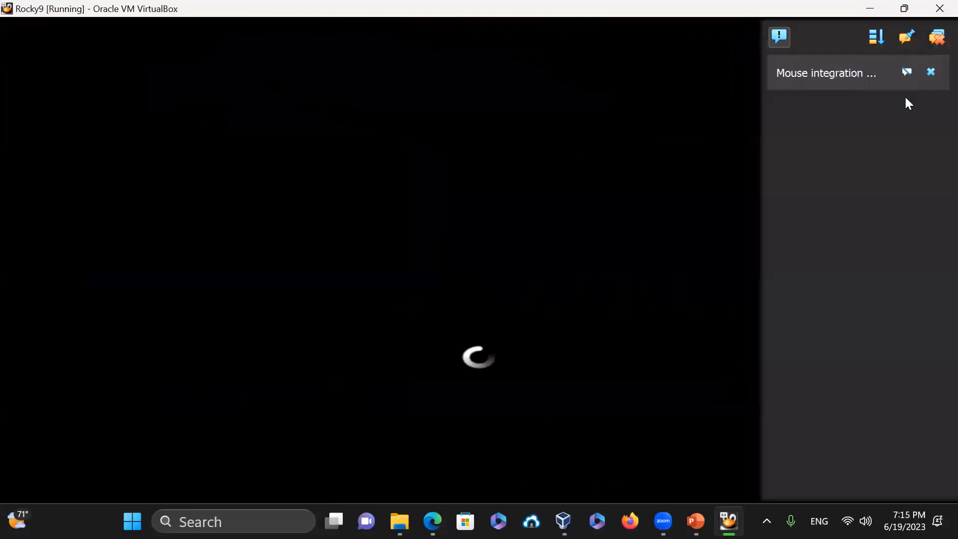
click(931, 73)
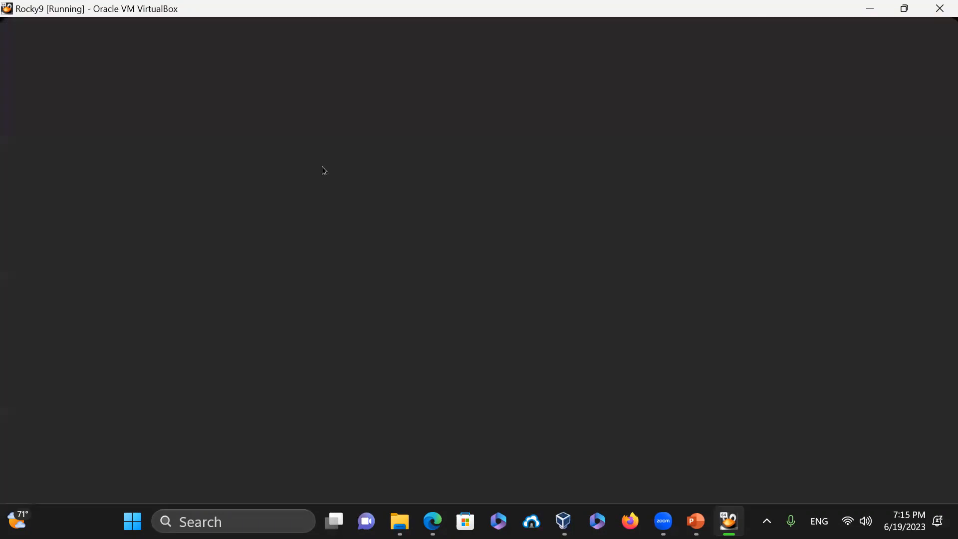
click(412, 237)
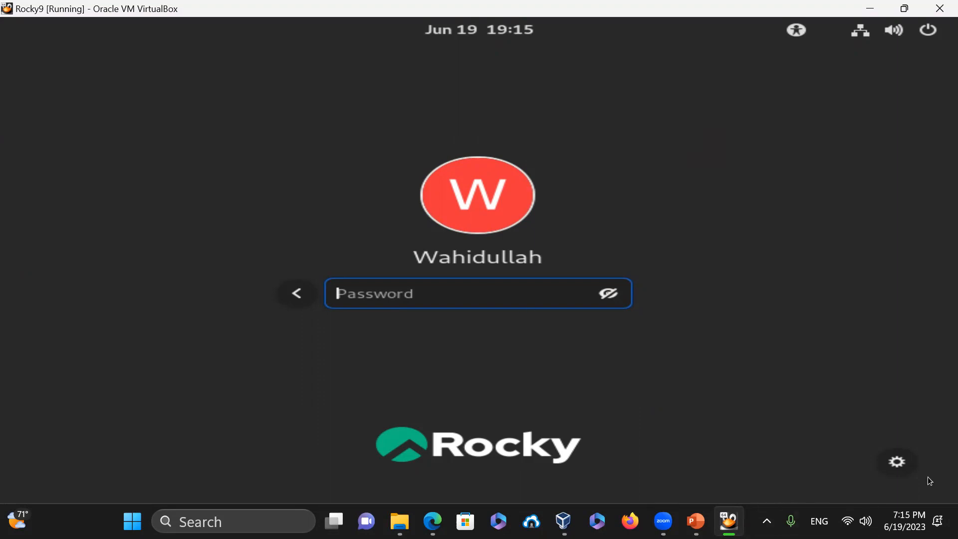
- Glance at the session type list unchanged, then enter the account password to log in
click(899, 463)
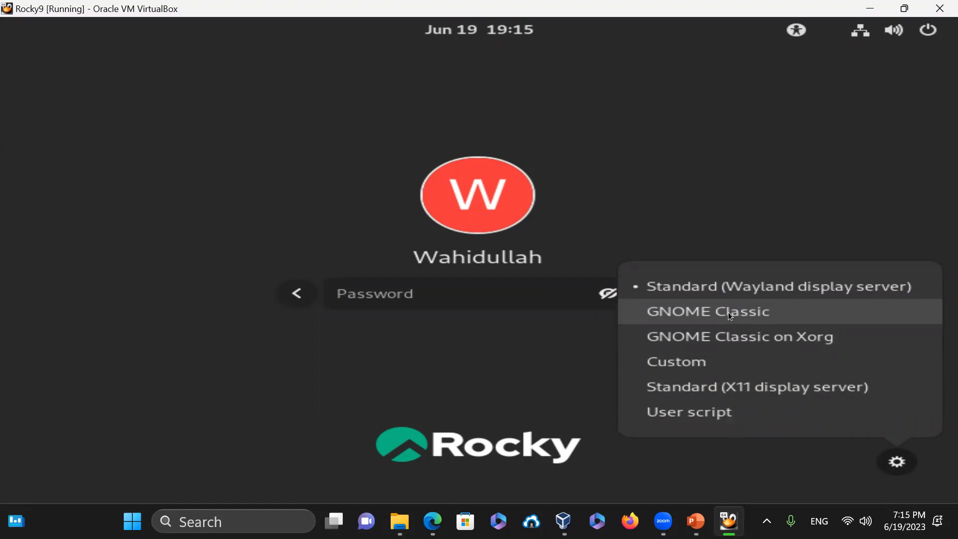
click(775, 115)
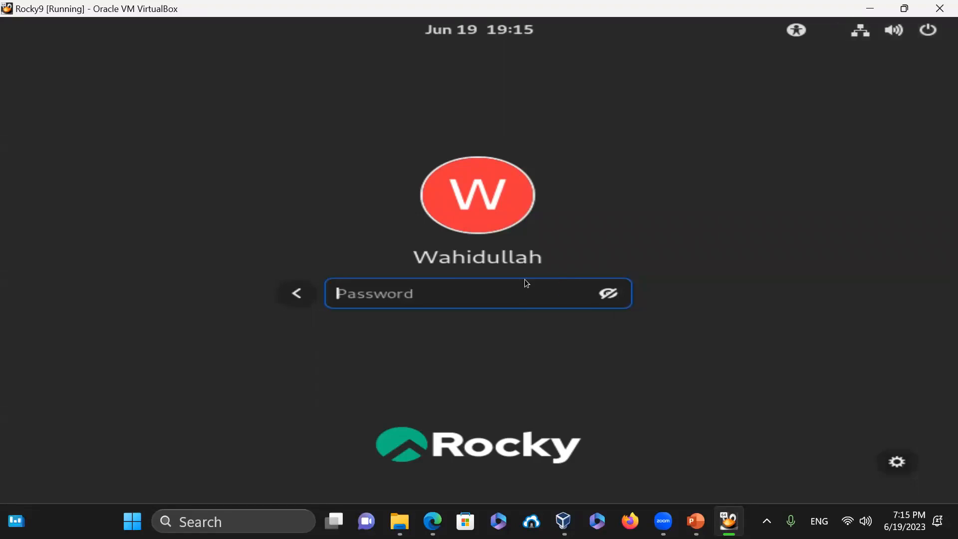
text(****)
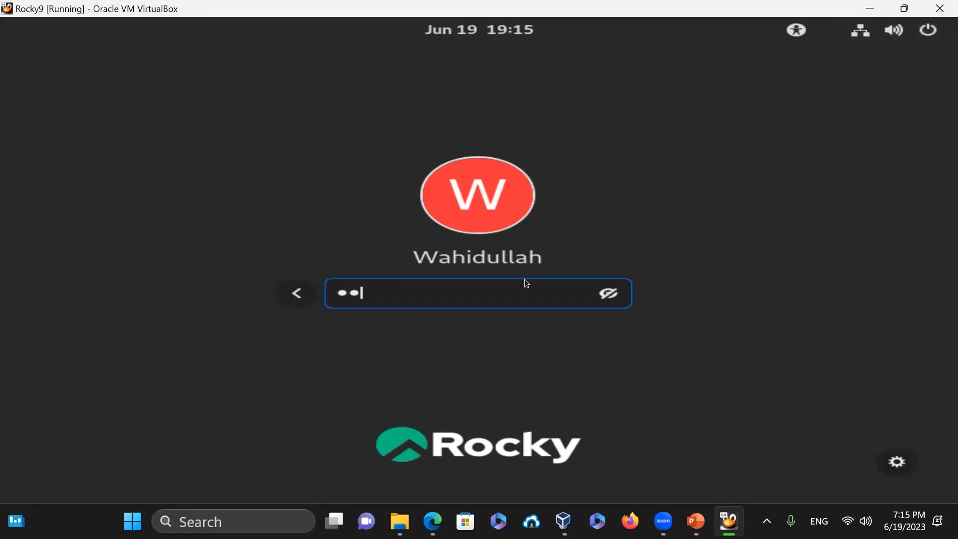
text(********)
key(Return)
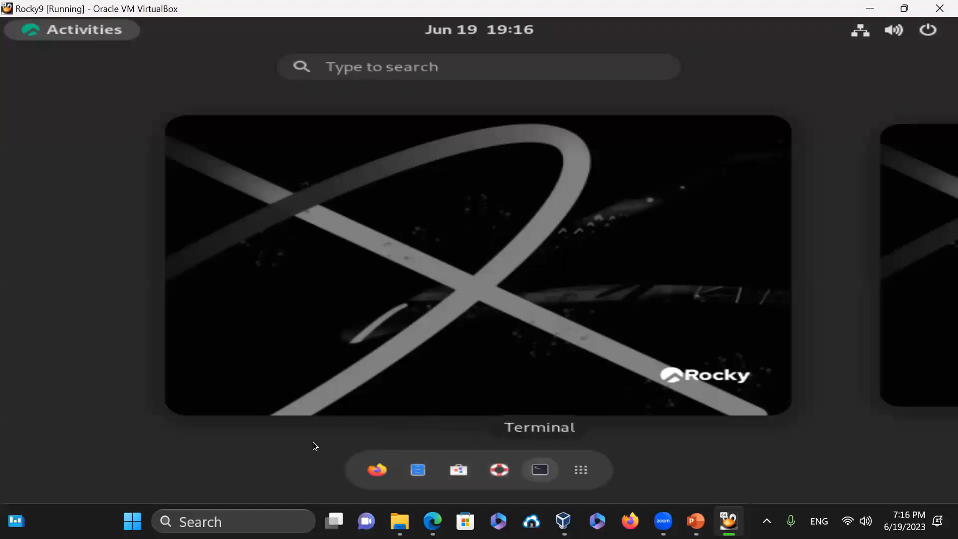
- Launch Firefox from the application grid and bring its window to the front
key(Return)
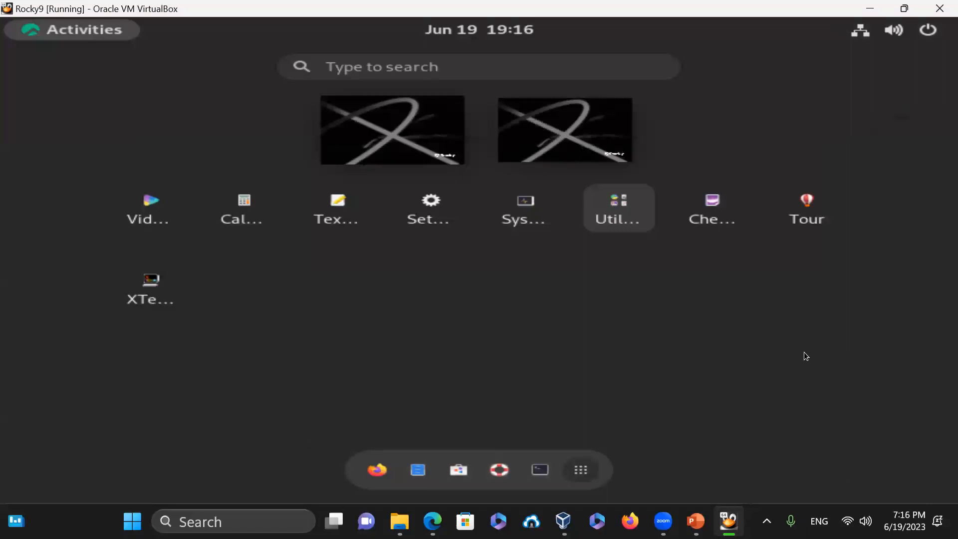
key(Left)
key(Left)
key(Left)
key(Left)
key(Left)
key(Return)
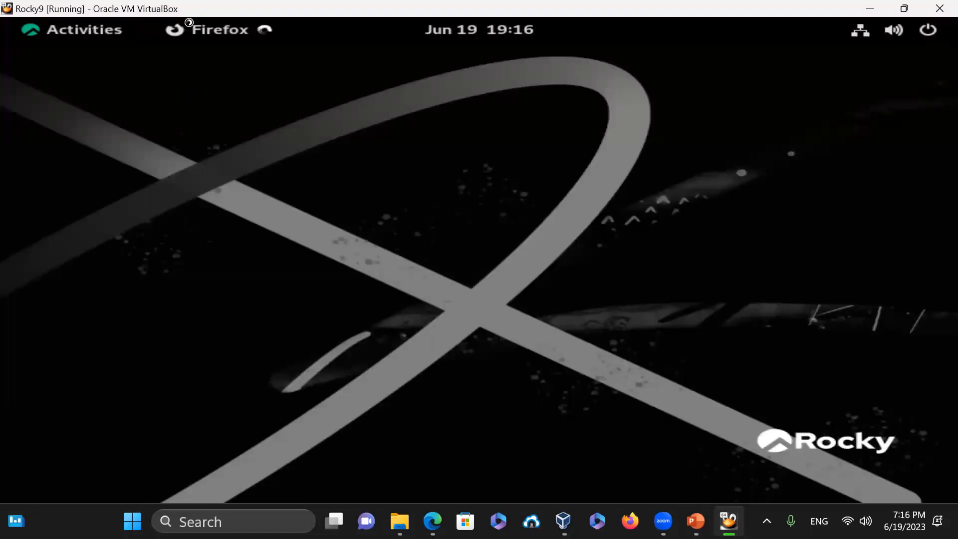
click(62, 37)
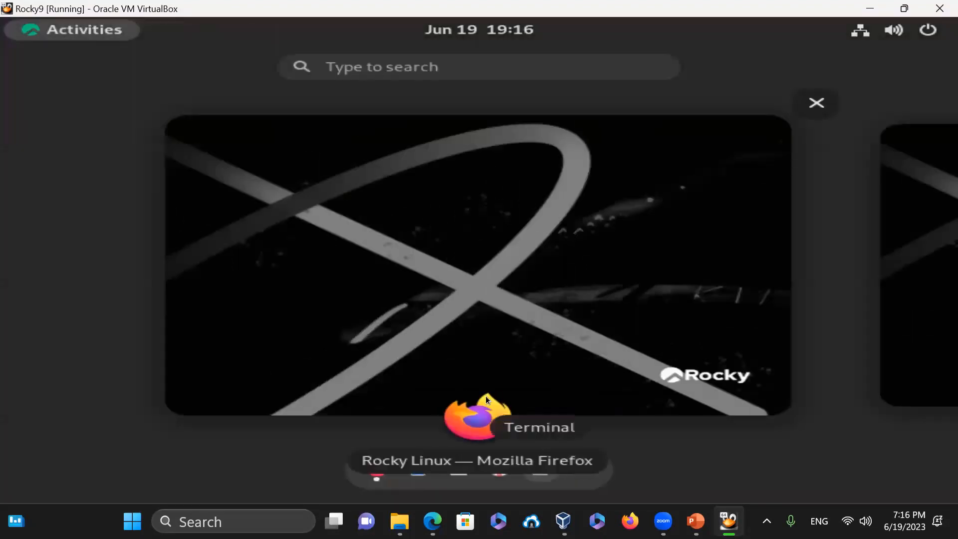
click(486, 396)
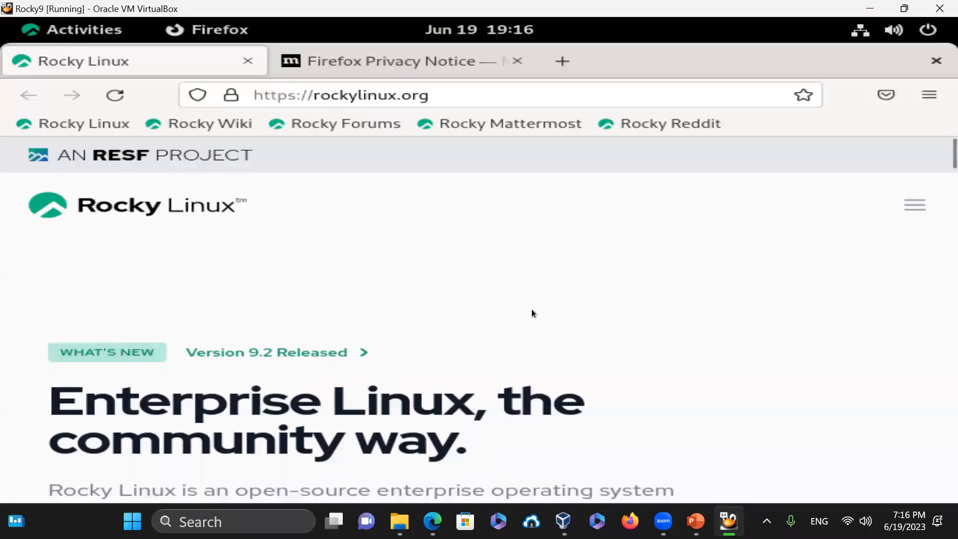
click(443, 91)
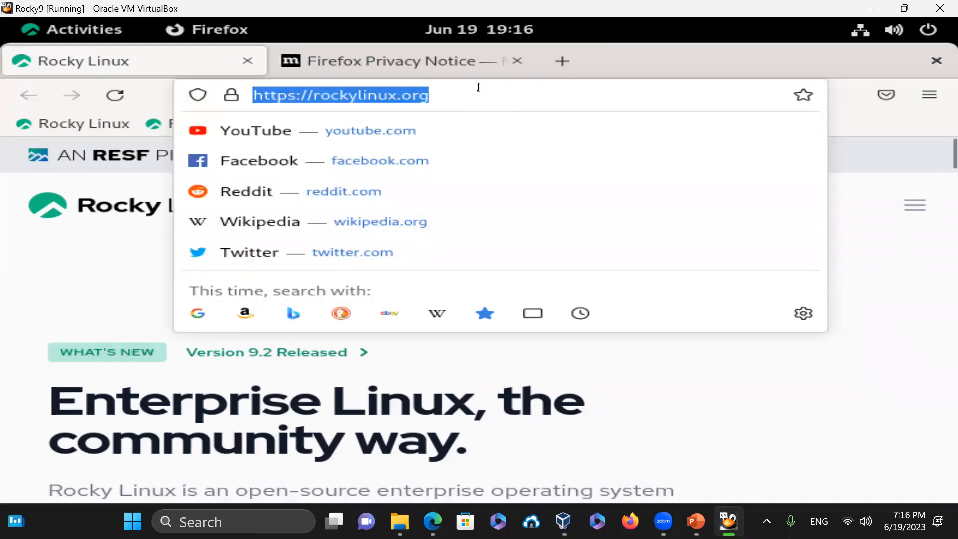
text(www.redh)
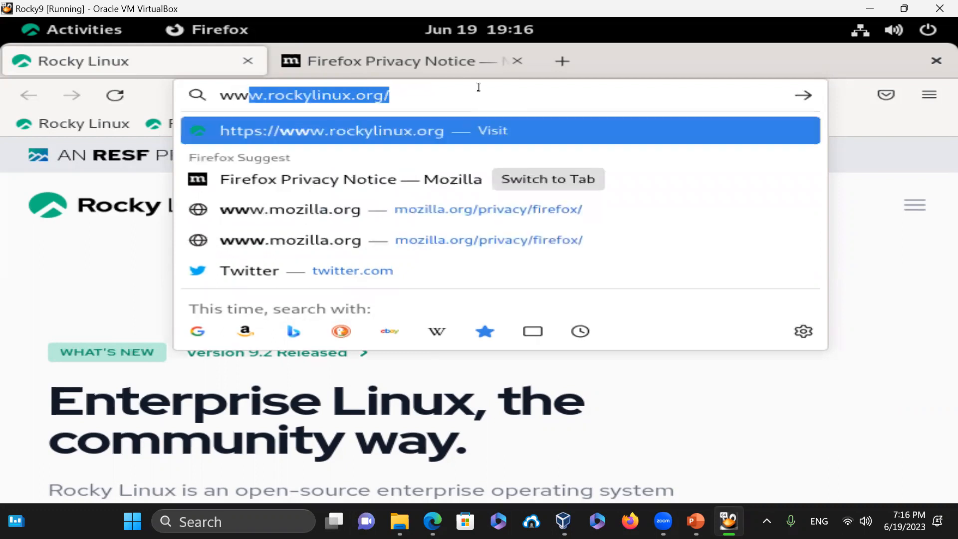
text(at.com)
key(Return)
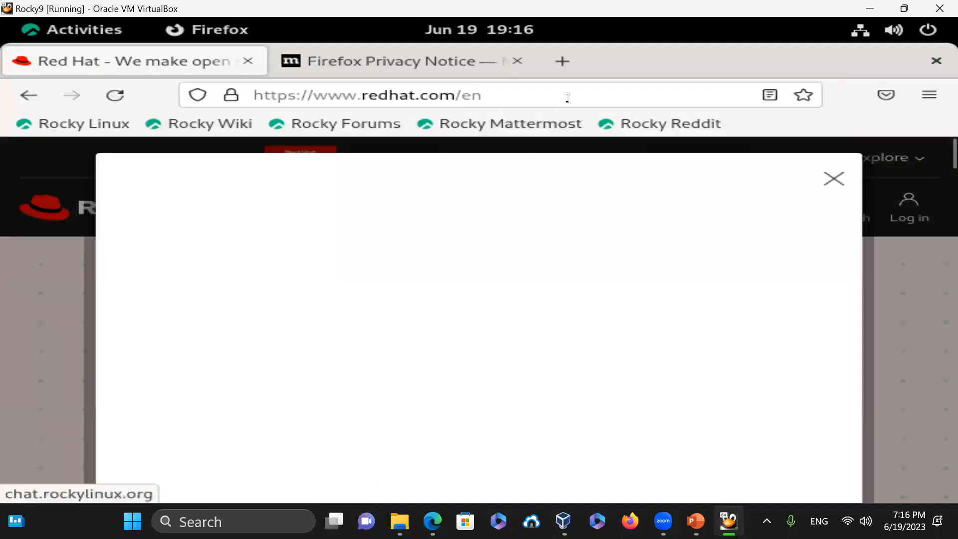
click(568, 98)
text(mywe)
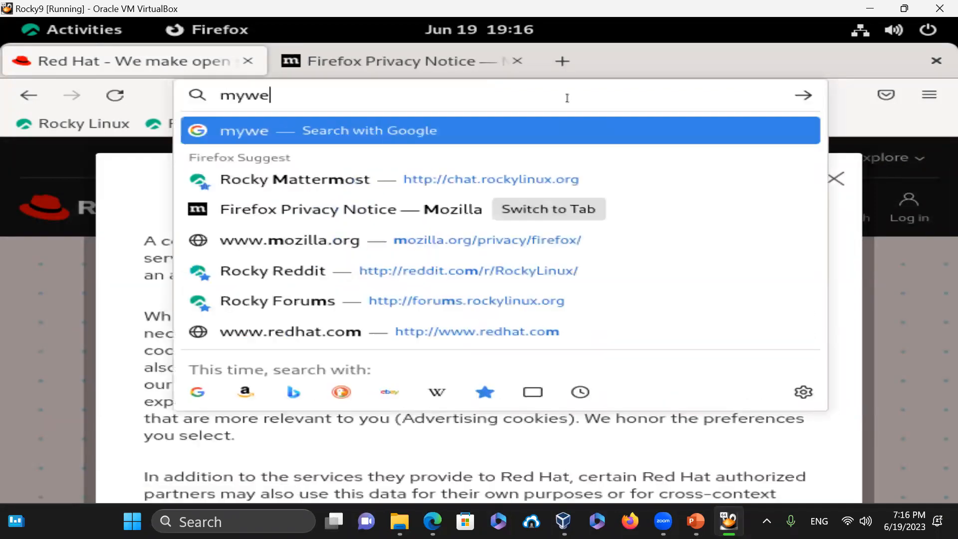
text(buniversity.com)
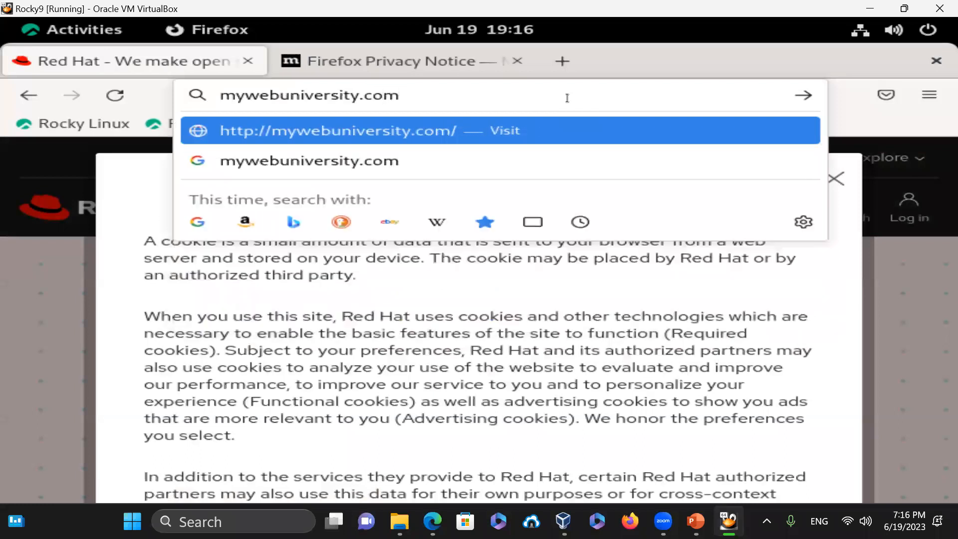
key(Return)
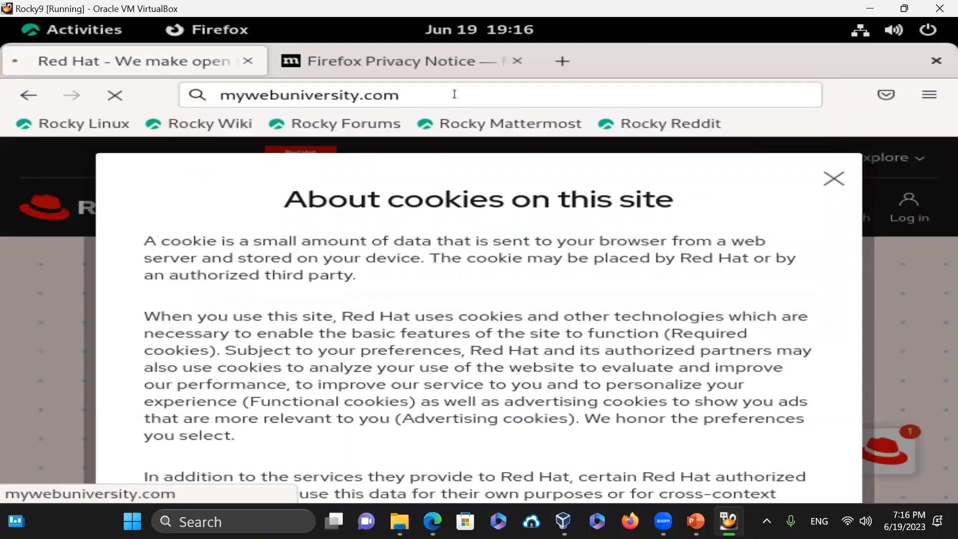
click(221, 97)
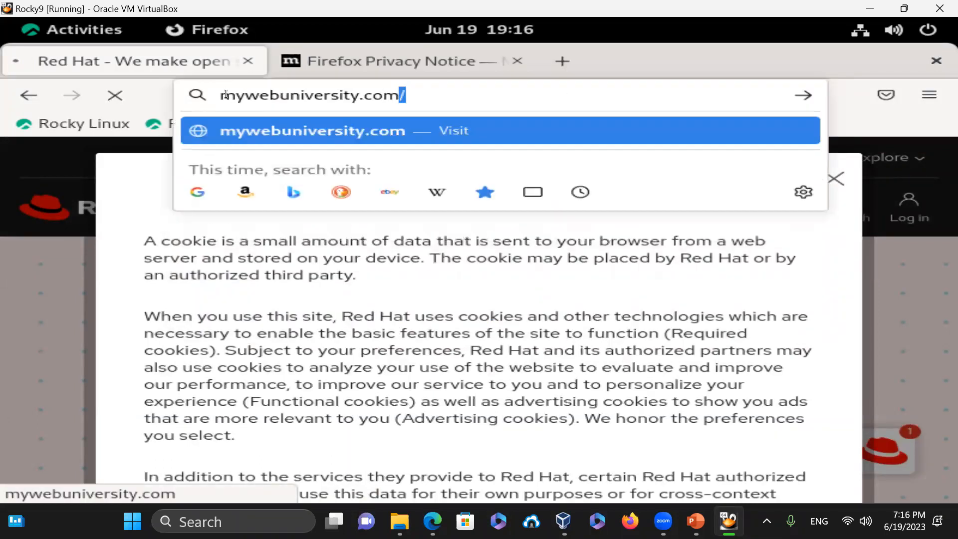
text(www.)
key(Return)
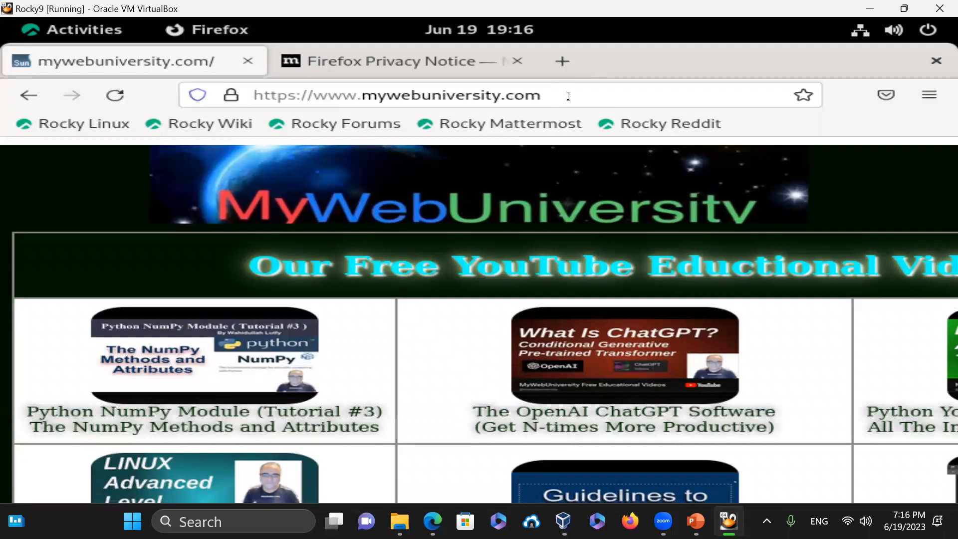
click(602, 103)
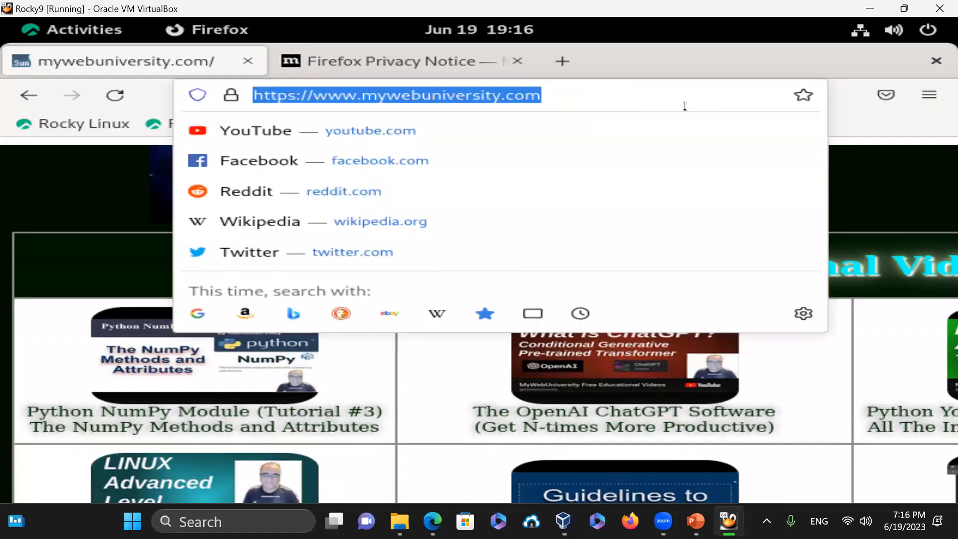
text(you)
key(BackSpace)
key(BackSpace)
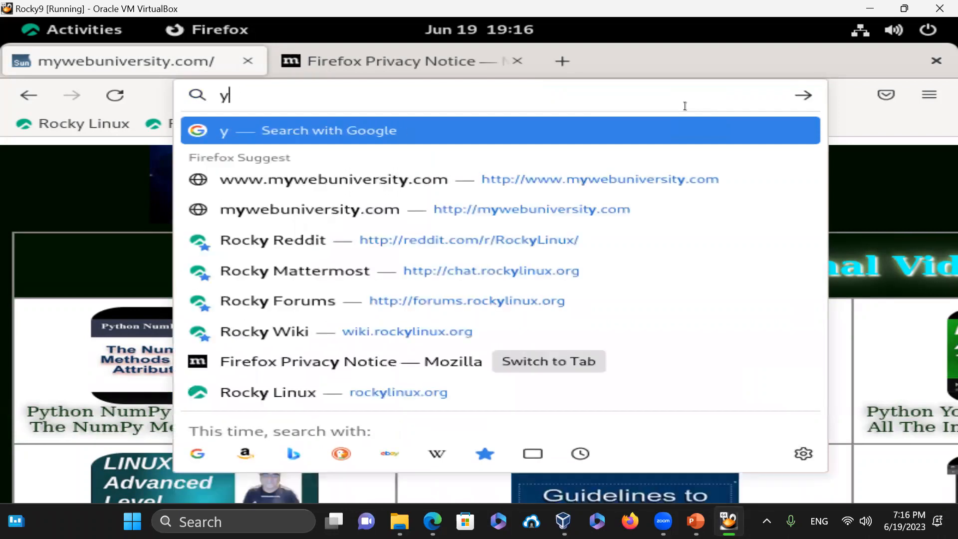
text(ou)
key(BackSpace)
key(BackSpace)
key(BackSpace)
text(https)
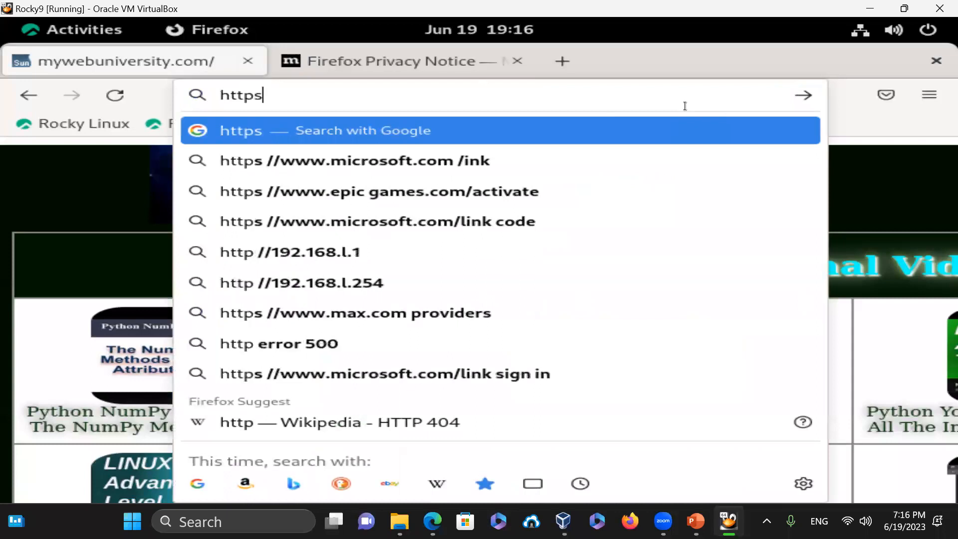
text(://www.)
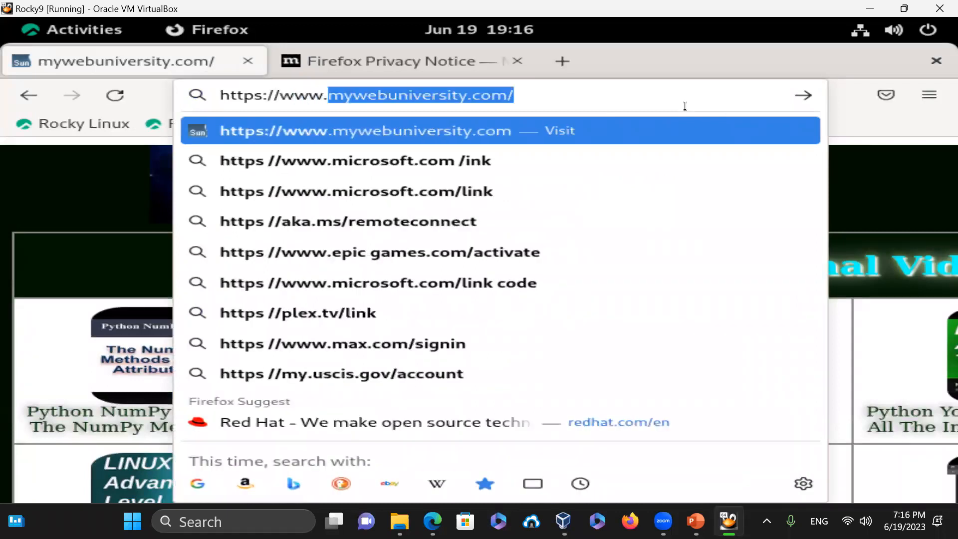
key(BackSpace)
key(BackSpace)
key(BackSpace)
key(BackSpace)
key(BackSpace)
text(you)
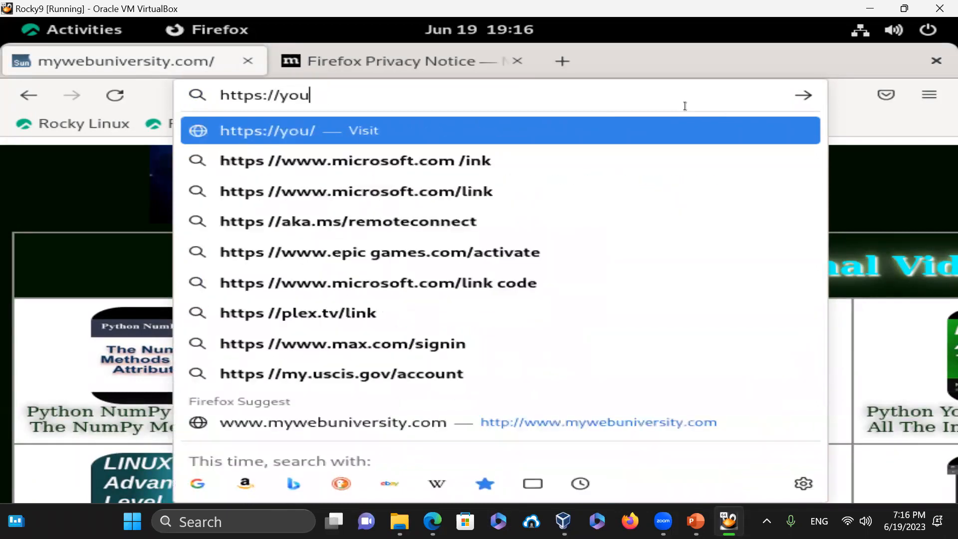
text(tube.com/)
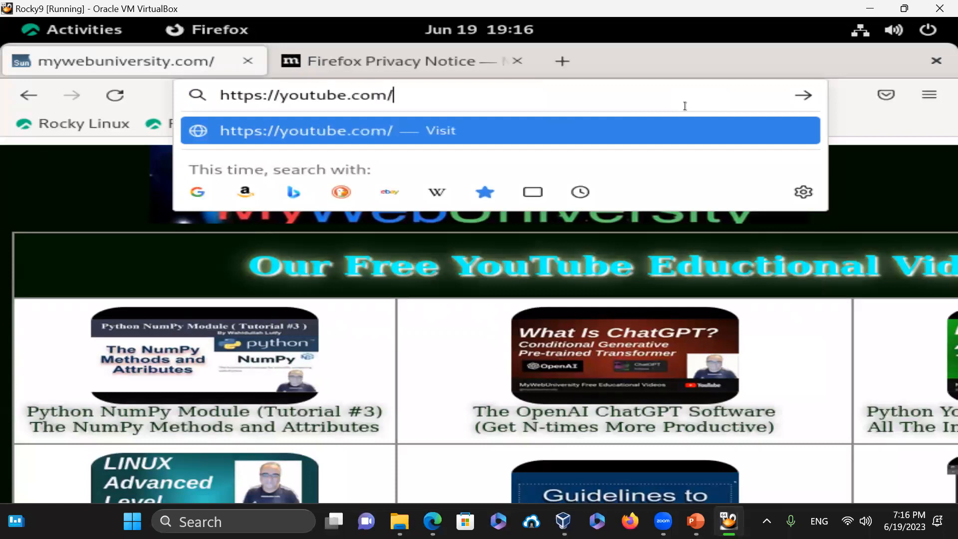
text(@M)
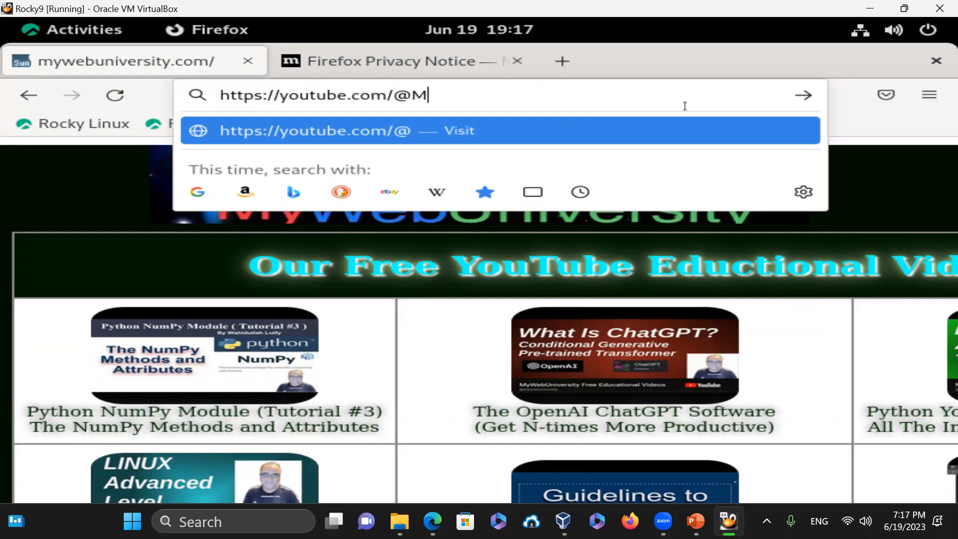
text(yWebUniversity)
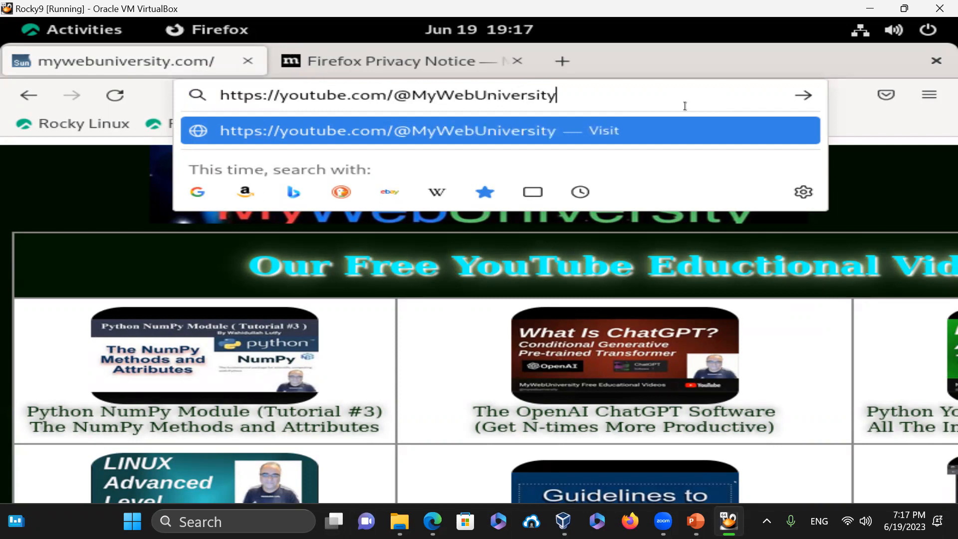
key(Return)
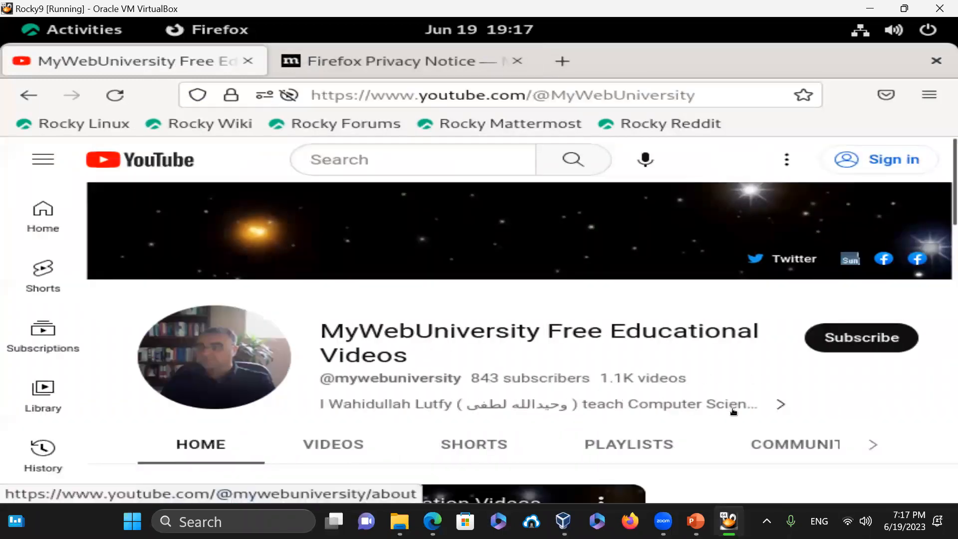
scroll(733, 411, down, 2)
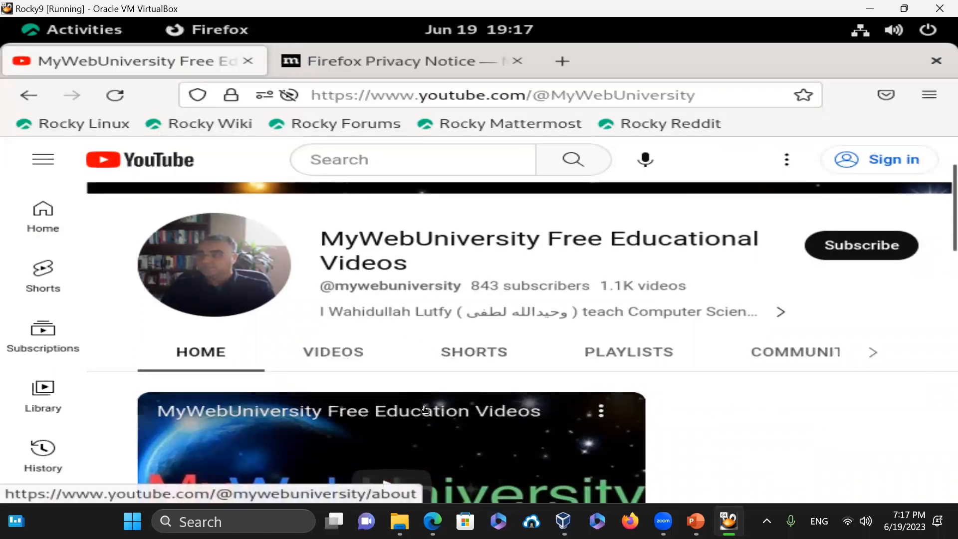
- Switch the host's Edge to the mywebuniversity.com tab, then minimize it to reveal the Rocky VM
click(433, 521)
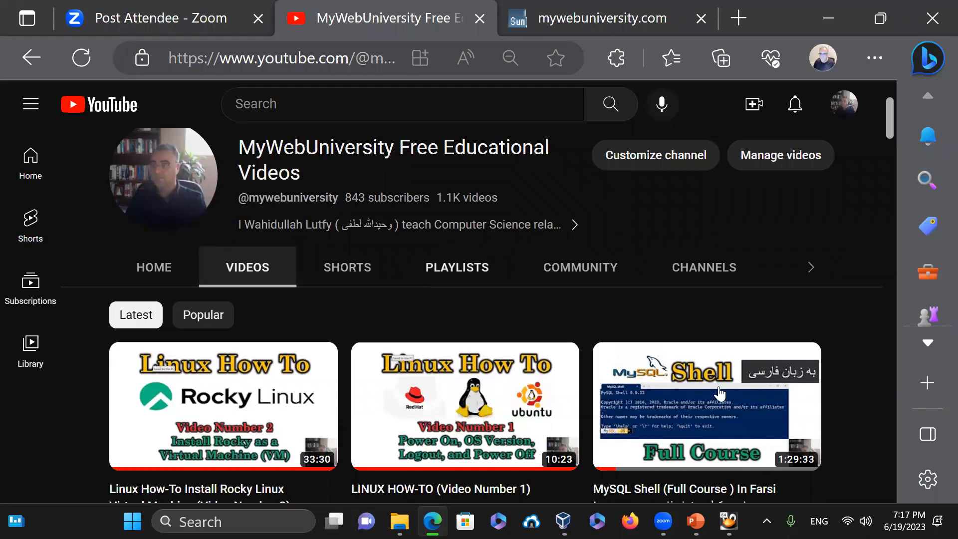
click(562, 14)
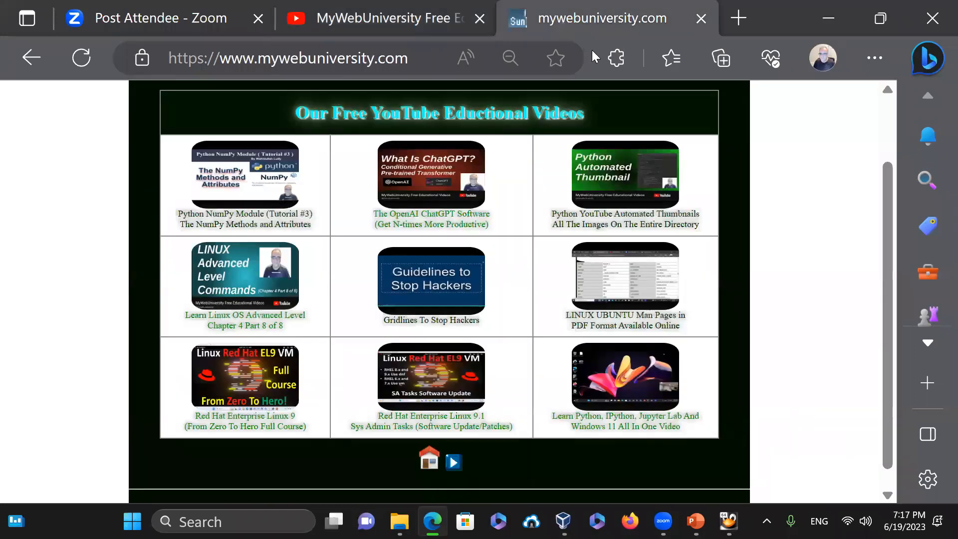
click(830, 19)
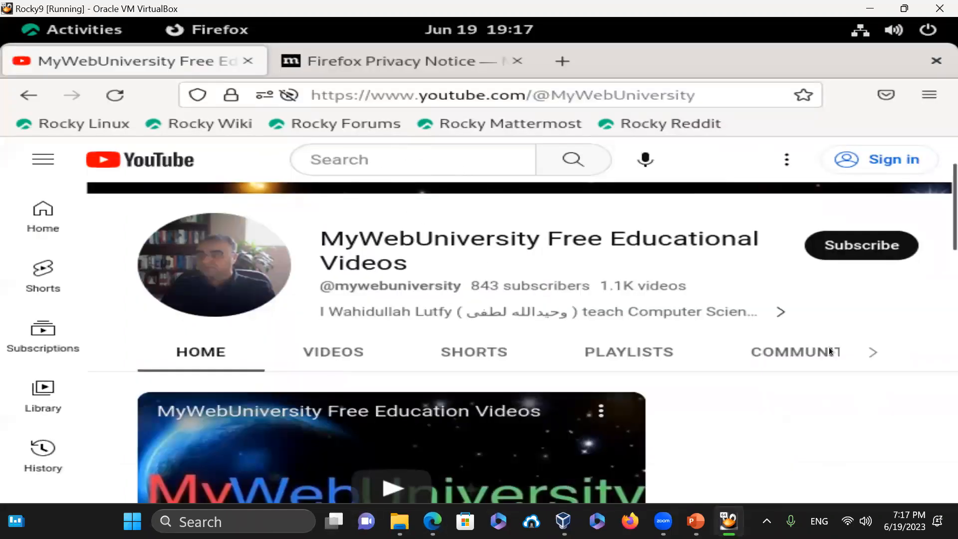
- Close the Privacy Notice and remaining Firefox tabs, quitting Firefox
click(370, 55)
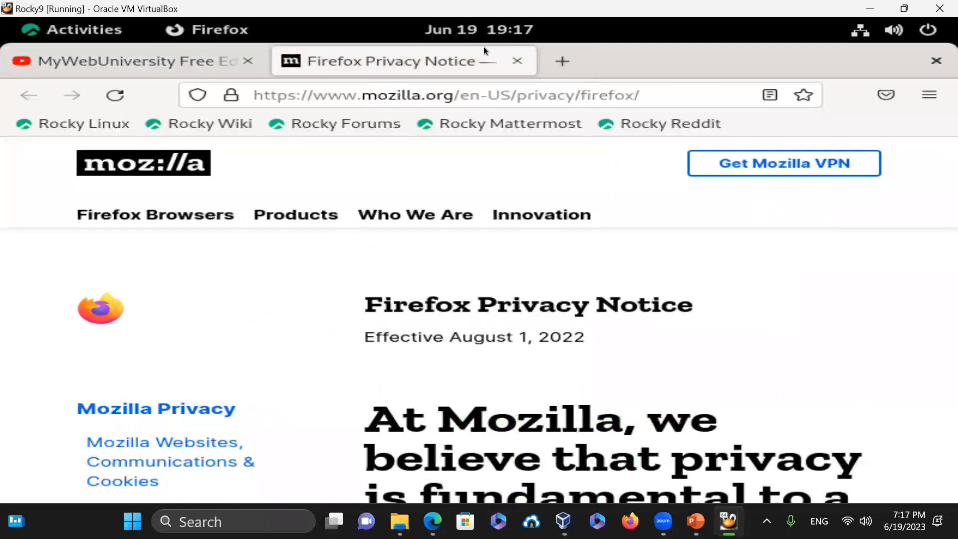
click(517, 61)
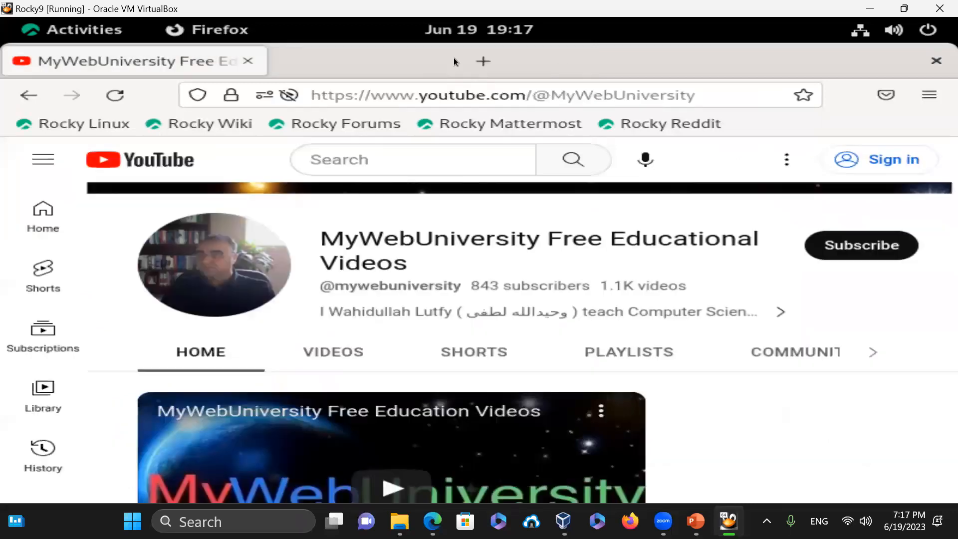
click(248, 61)
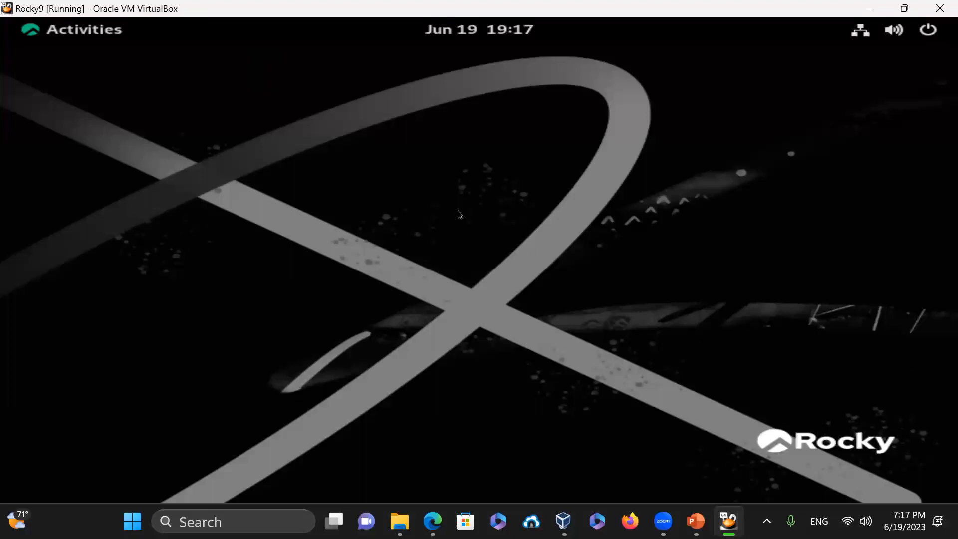
- Try the blue X wallpaper, then the dark blue swirl wallpaper
right_click(344, 186)
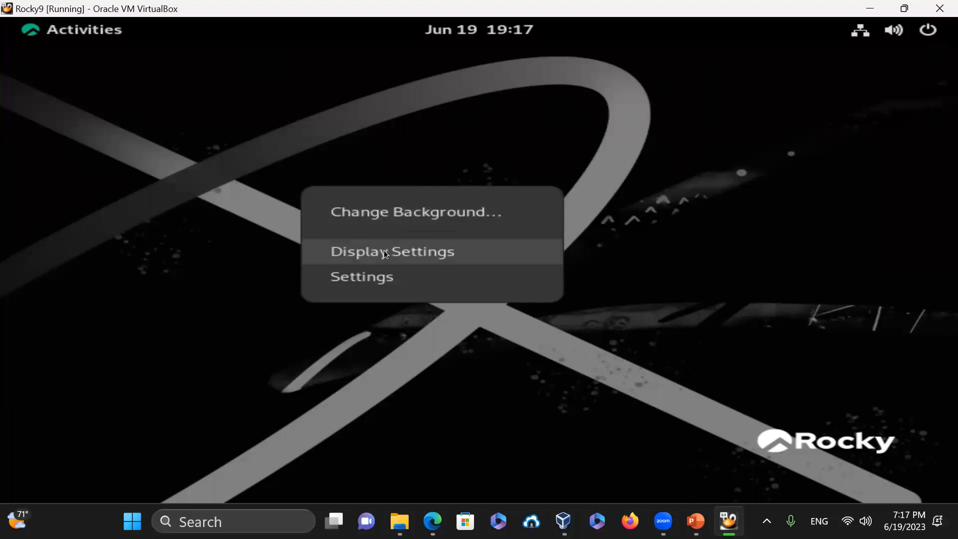
click(399, 211)
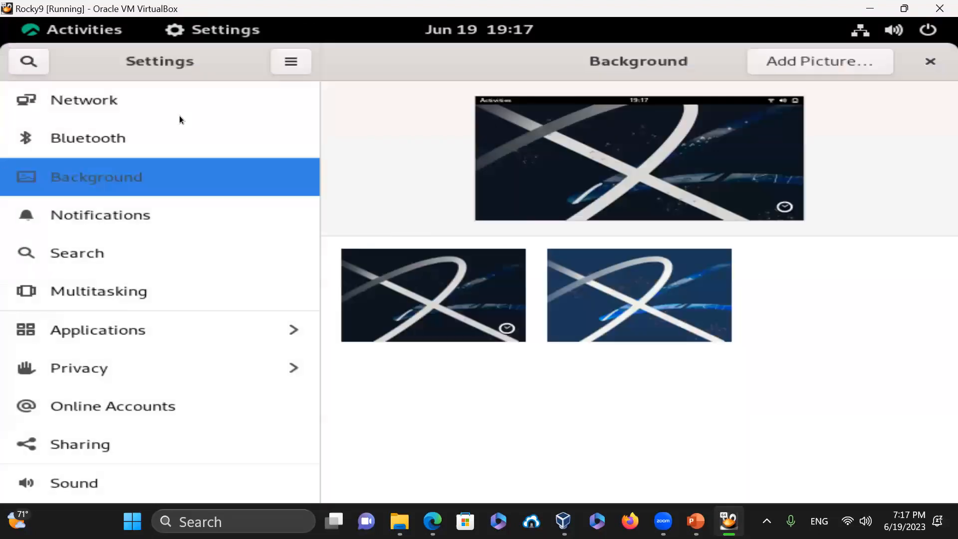
click(688, 296)
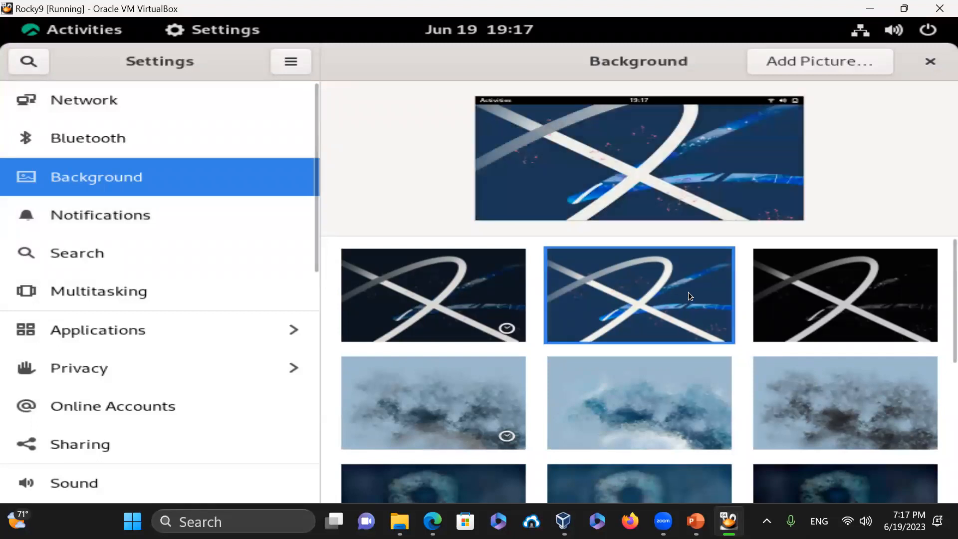
click(929, 60)
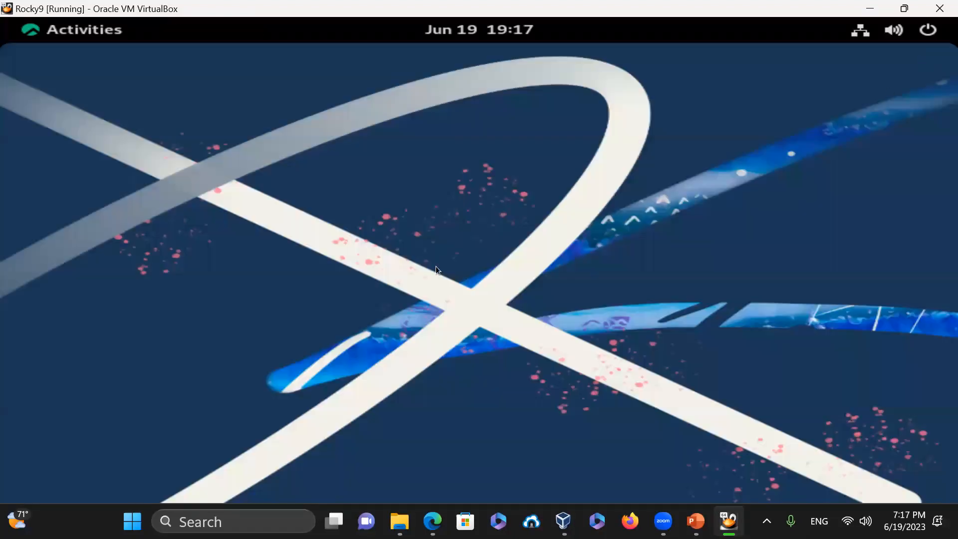
right_click(328, 182)
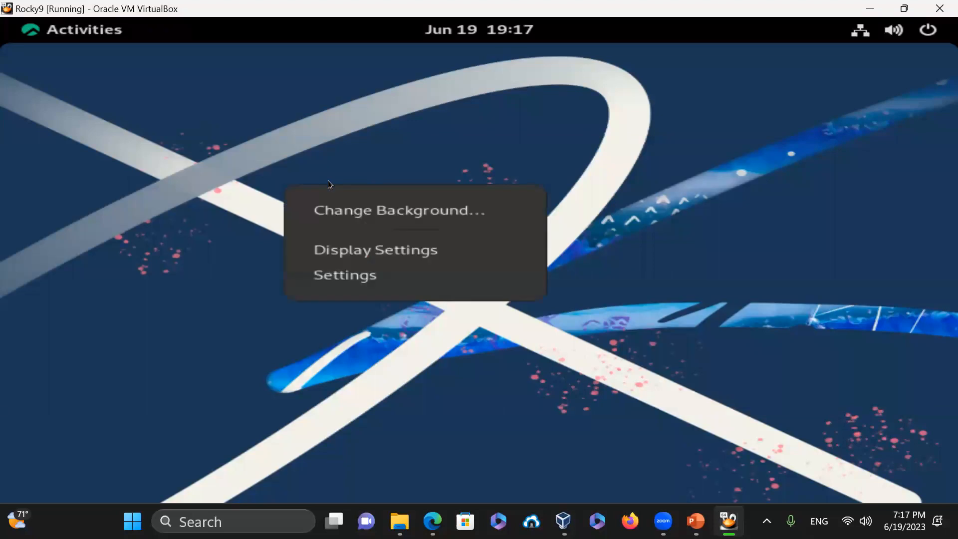
click(364, 220)
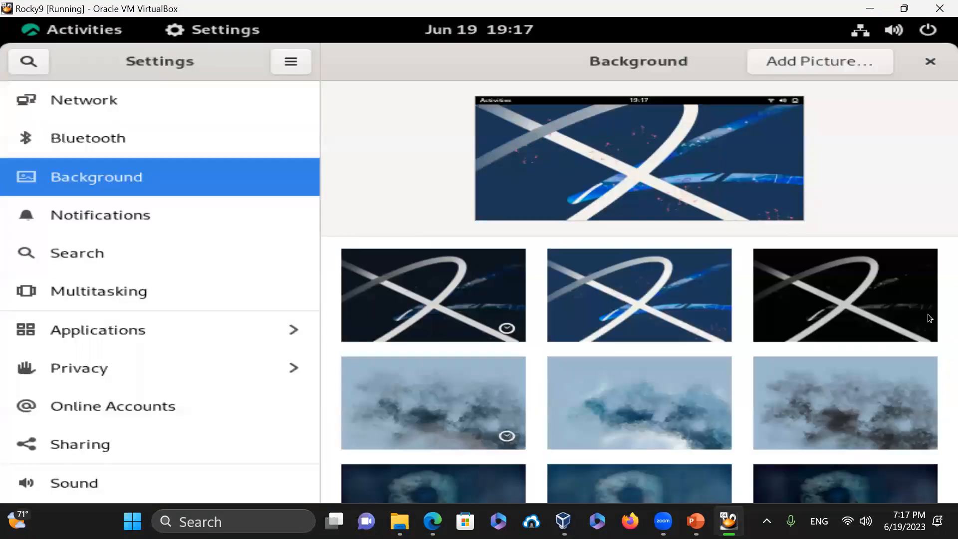
scroll(826, 312, down, 1)
scroll(753, 392, down, 5)
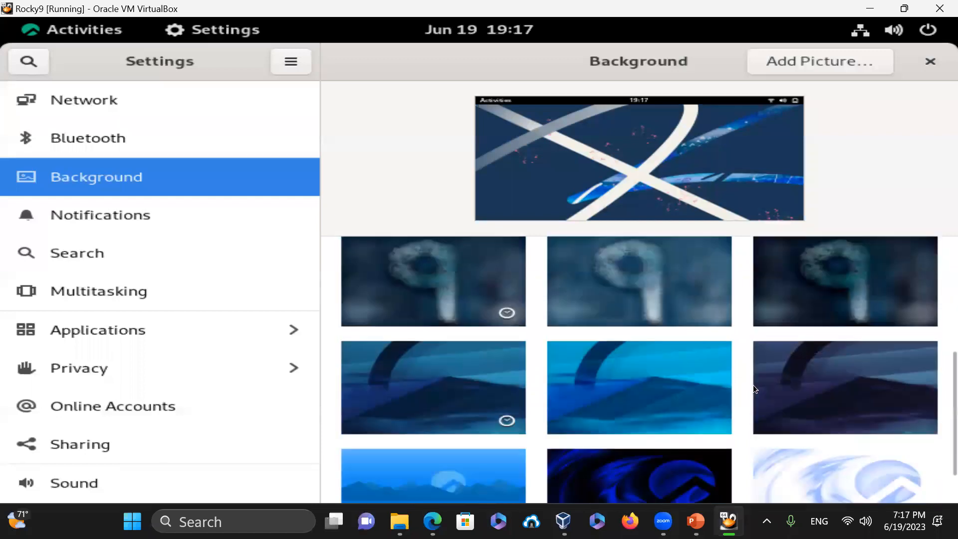
scroll(754, 384, down, 2)
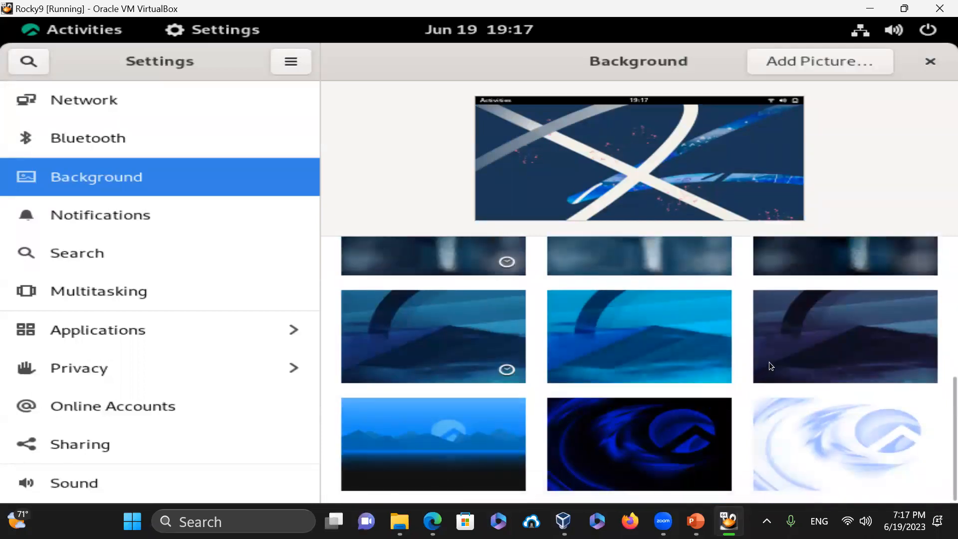
click(663, 427)
click(930, 61)
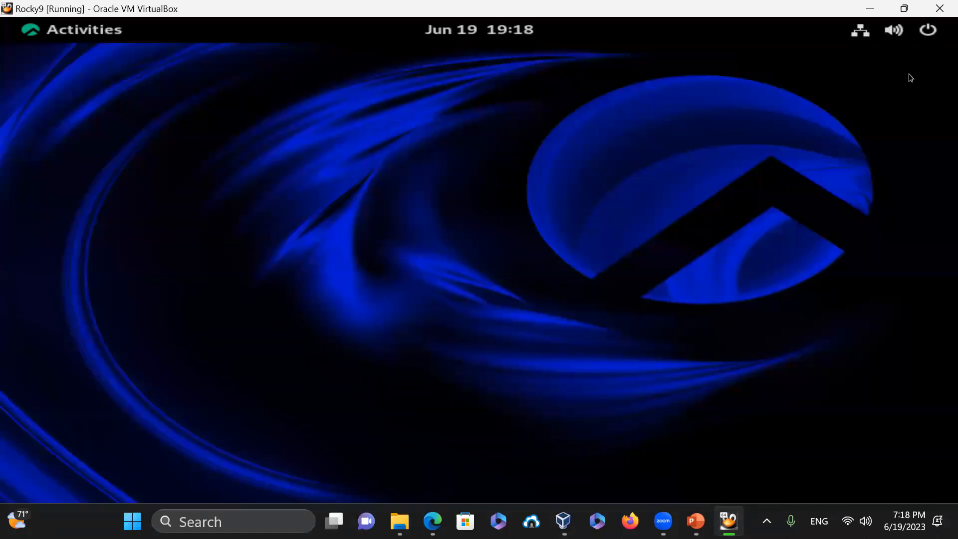
- Revert the wallpaper to the blue X, then settle on the dark X wallpaper
right_click(491, 160)
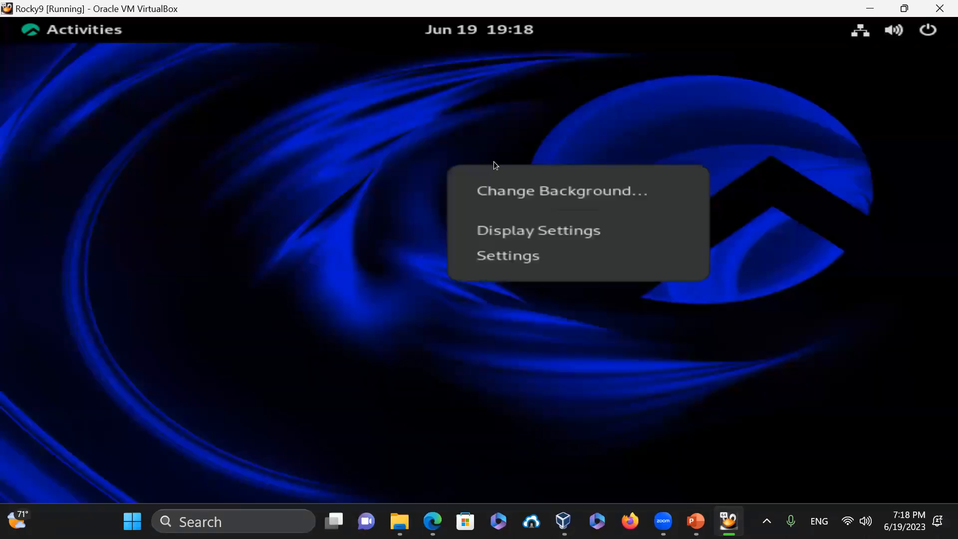
click(556, 190)
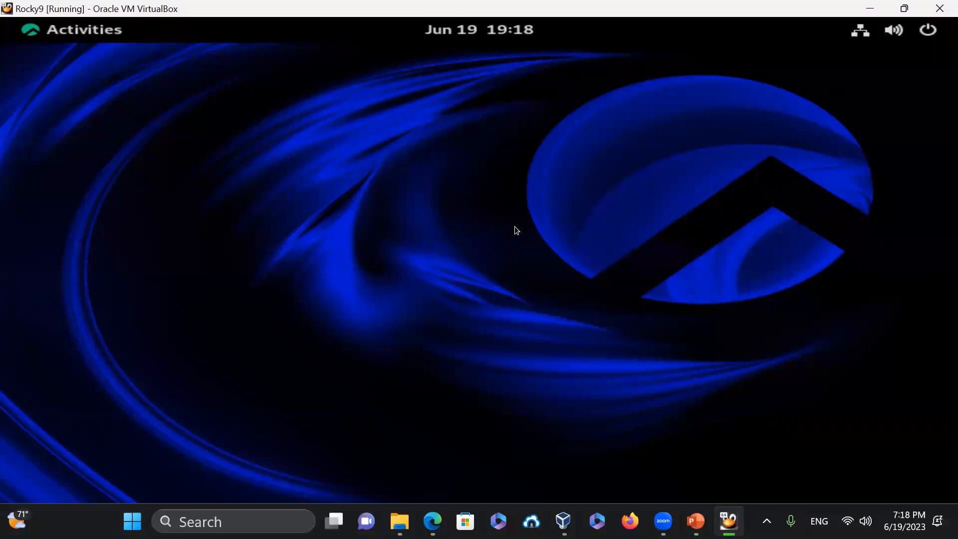
scroll(529, 421, down, 6)
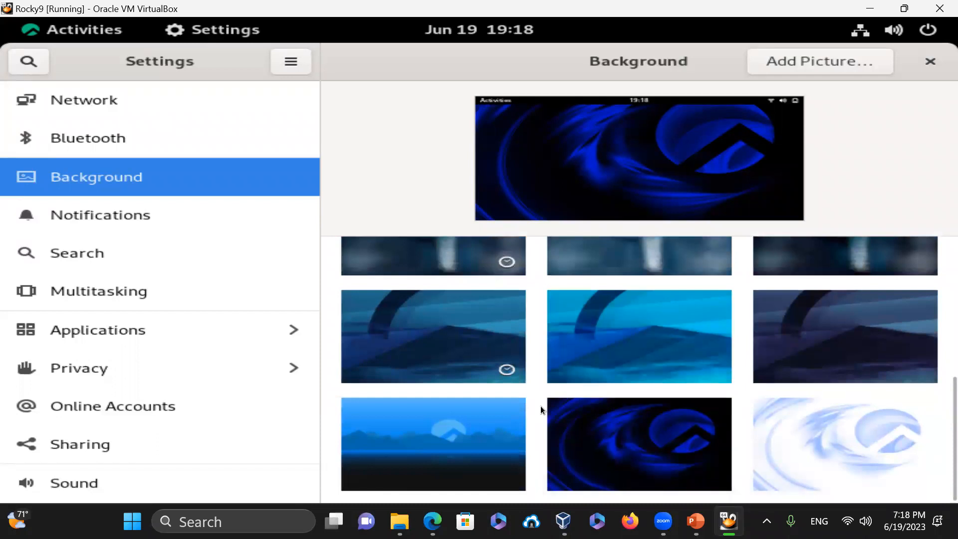
scroll(540, 406, up, 3)
scroll(539, 391, up, 3)
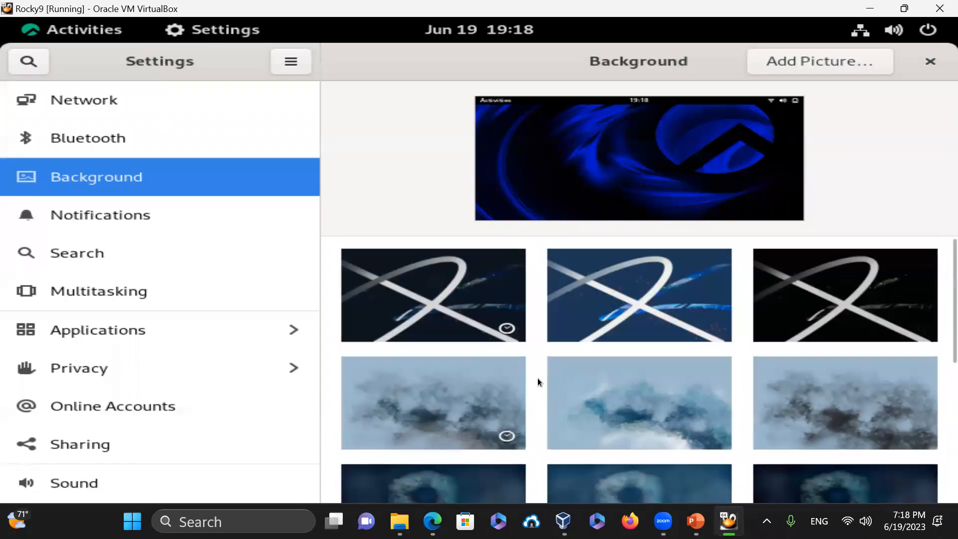
click(655, 292)
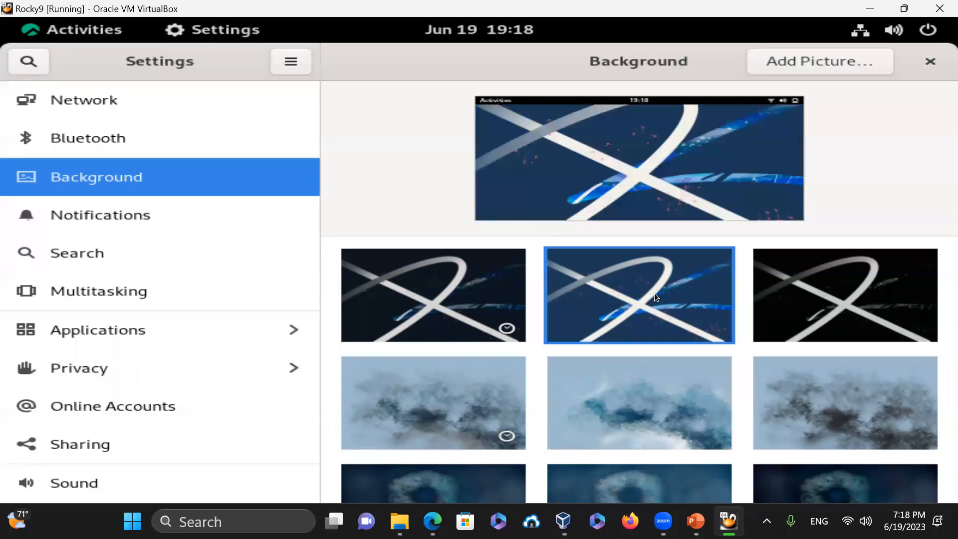
click(929, 61)
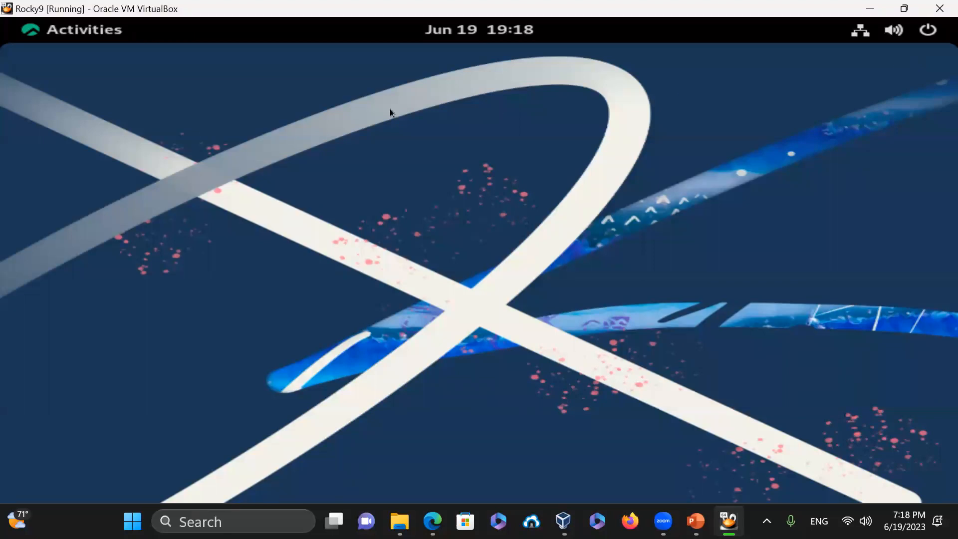
right_click(414, 104)
click(457, 137)
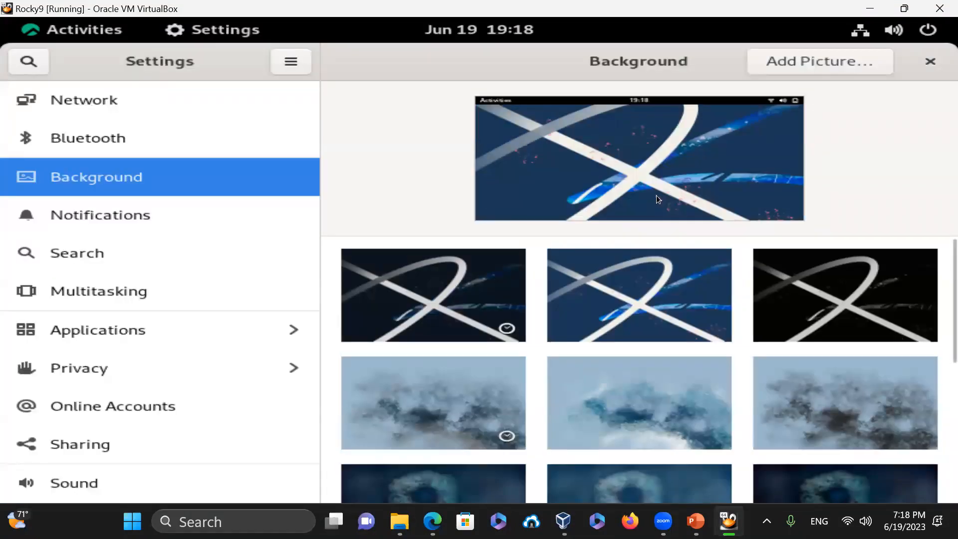
click(929, 62)
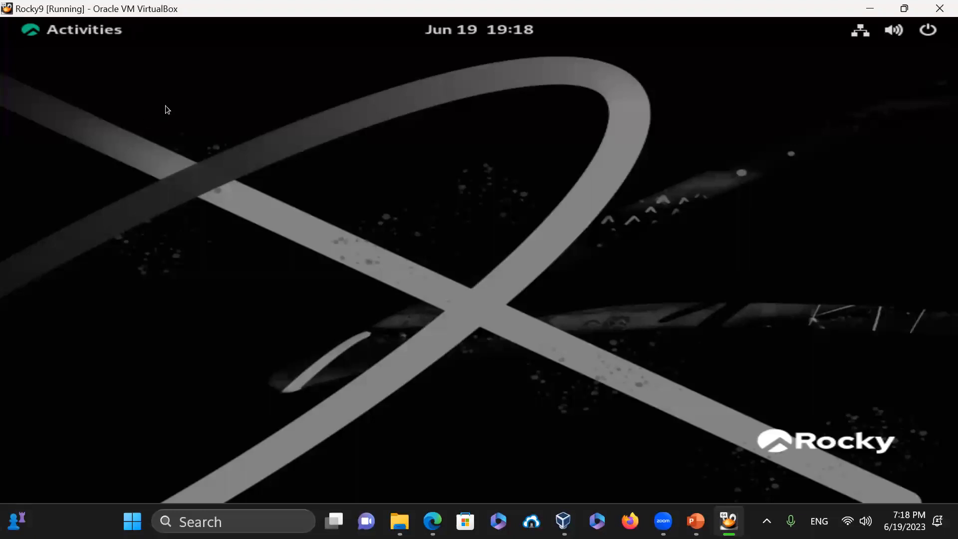
- Set the display resolution to 1920 × 1080 (16:9), apply and keep it, then close Settings
right_click(182, 93)
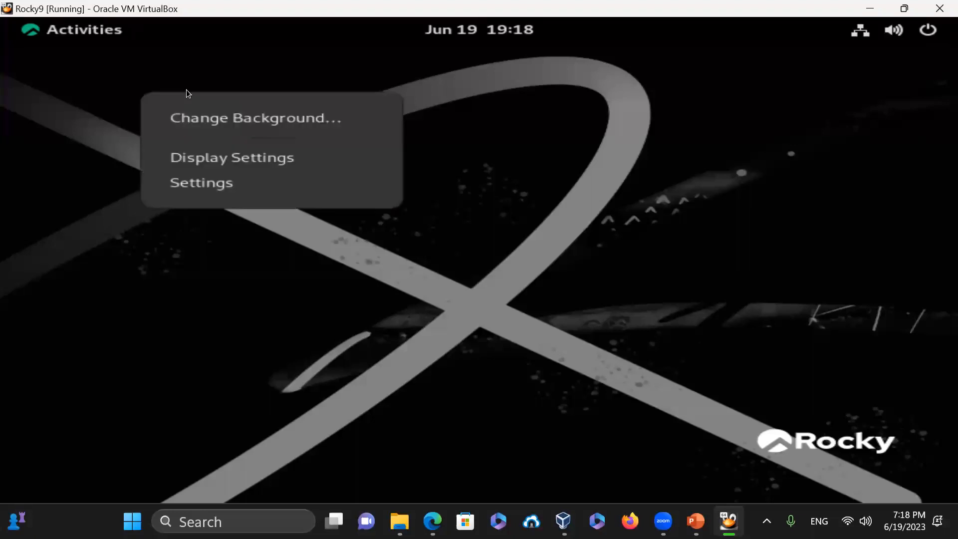
click(226, 158)
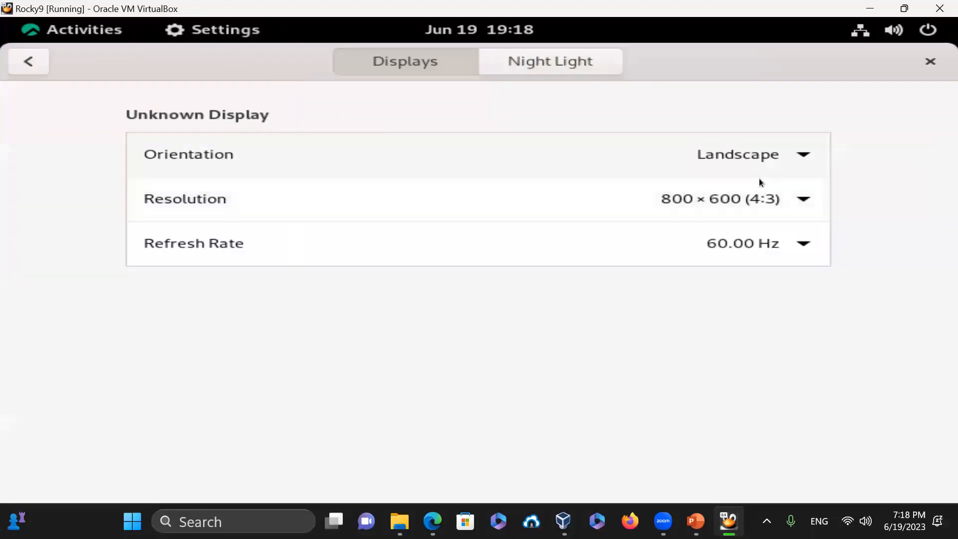
click(705, 198)
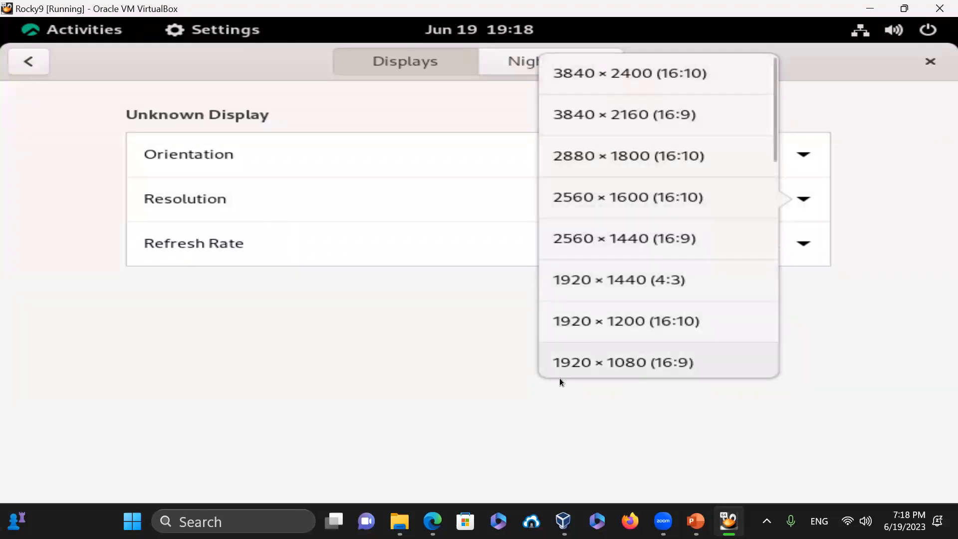
click(643, 367)
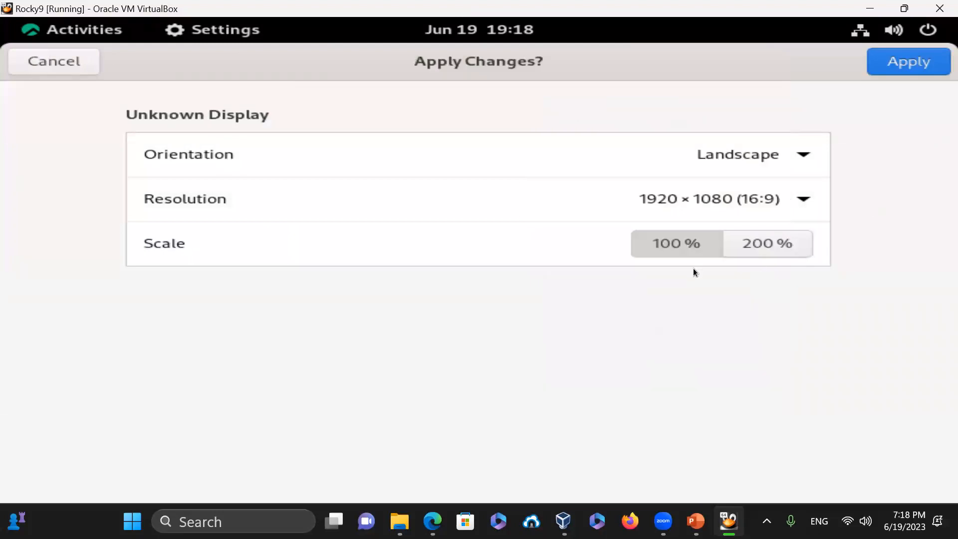
click(918, 65)
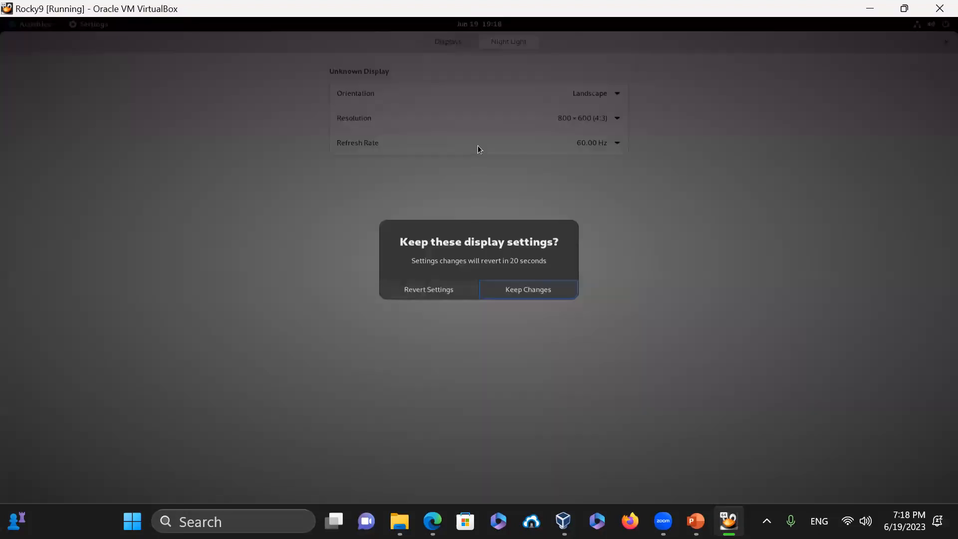
click(529, 292)
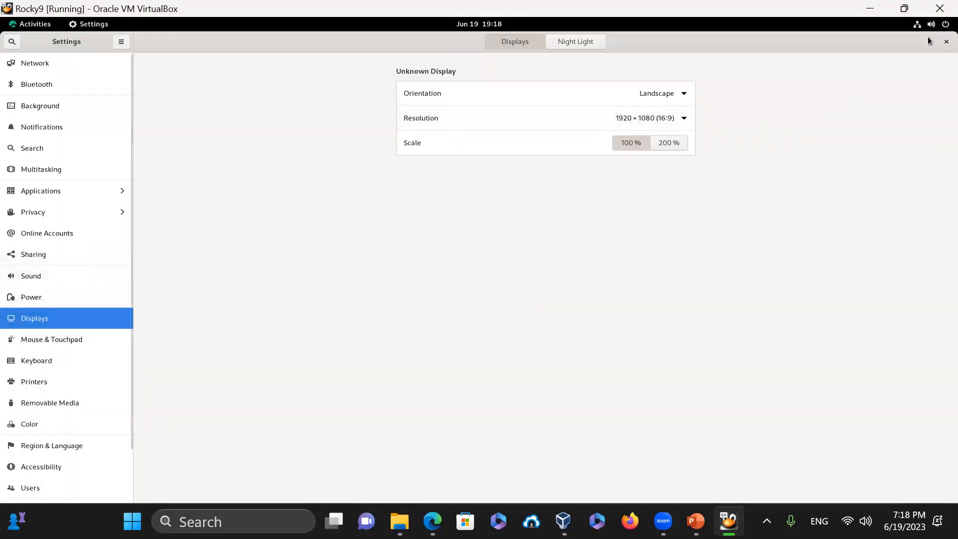
click(946, 42)
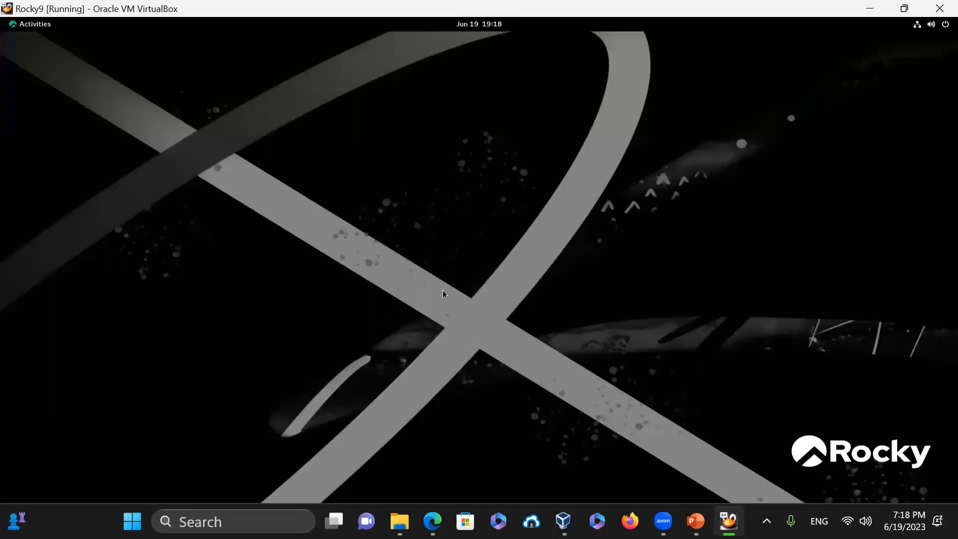
- Open and close the Files manager, then launch Terminal from the Activities dash
click(35, 25)
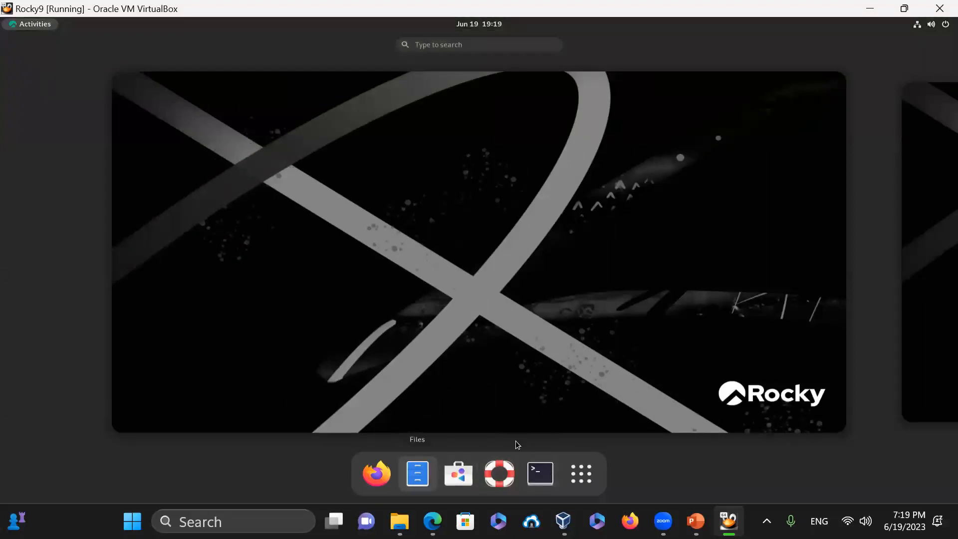
click(418, 474)
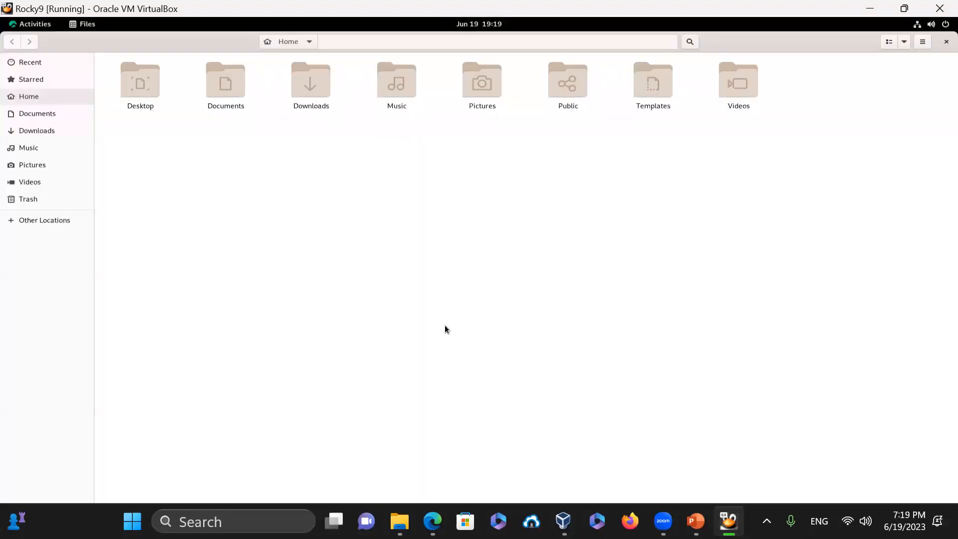
click(947, 42)
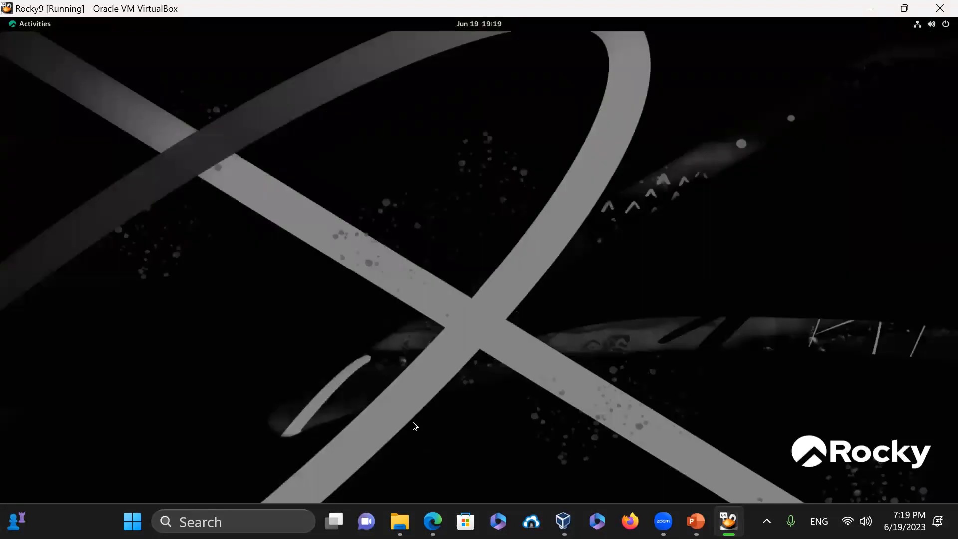
click(24, 25)
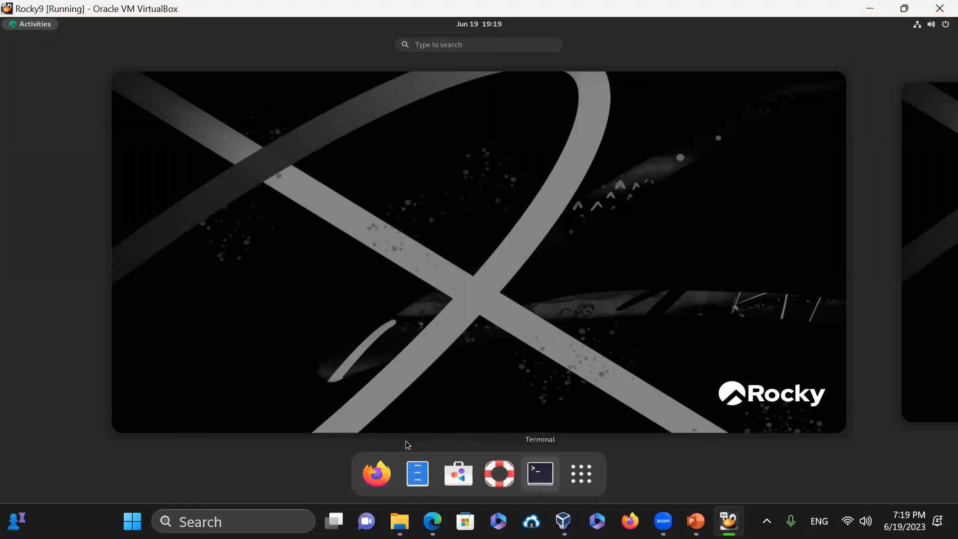
click(541, 473)
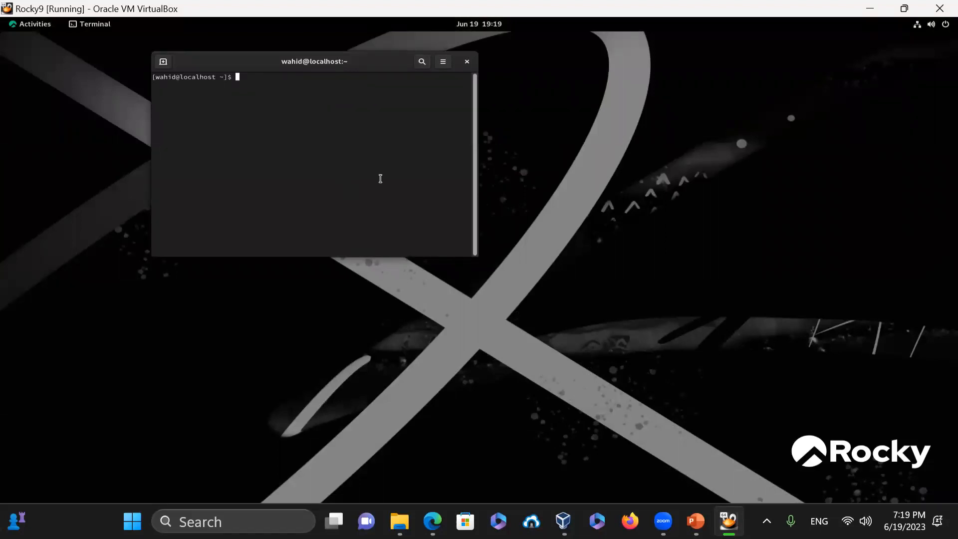
- Enlarge the terminal text, clear the screen, and run cal and date
key(ctrl+plus)
key(ctrl+plus)
key(ctrl+plus)
key(ctrl+plus)
key(ctrl+plus)
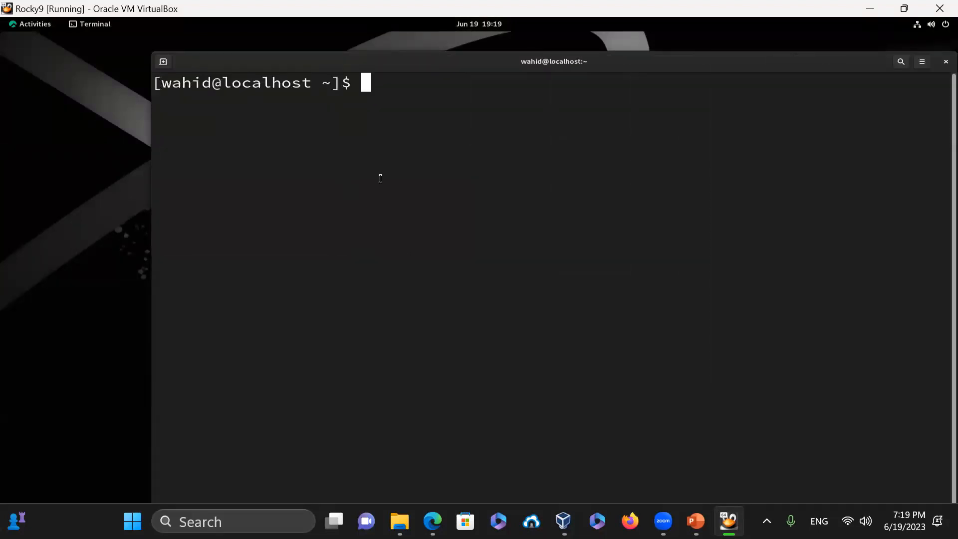
text(cak)
key(Return)
text('c)
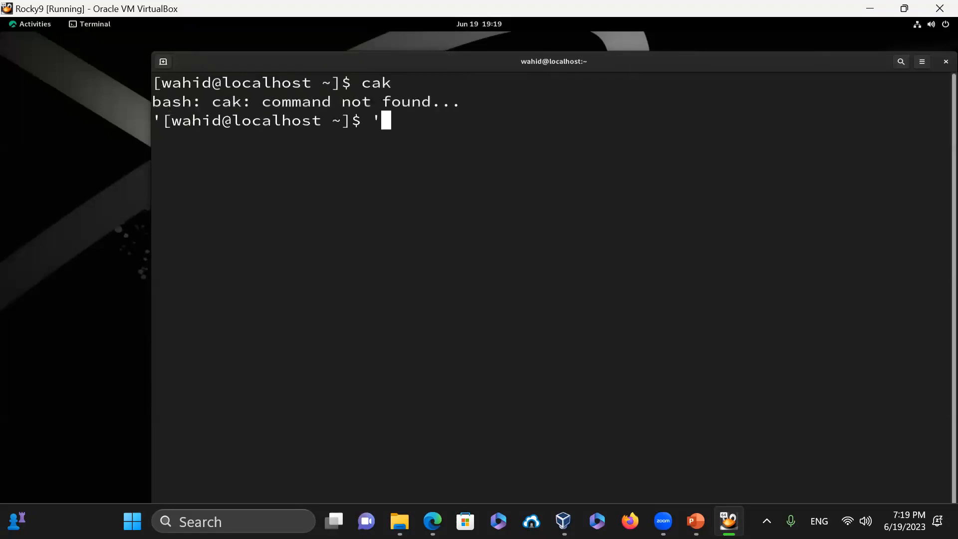
key(BackSpace)
key(BackSpace)
text(clear)
key(Return)
text(cal)
key(Return)
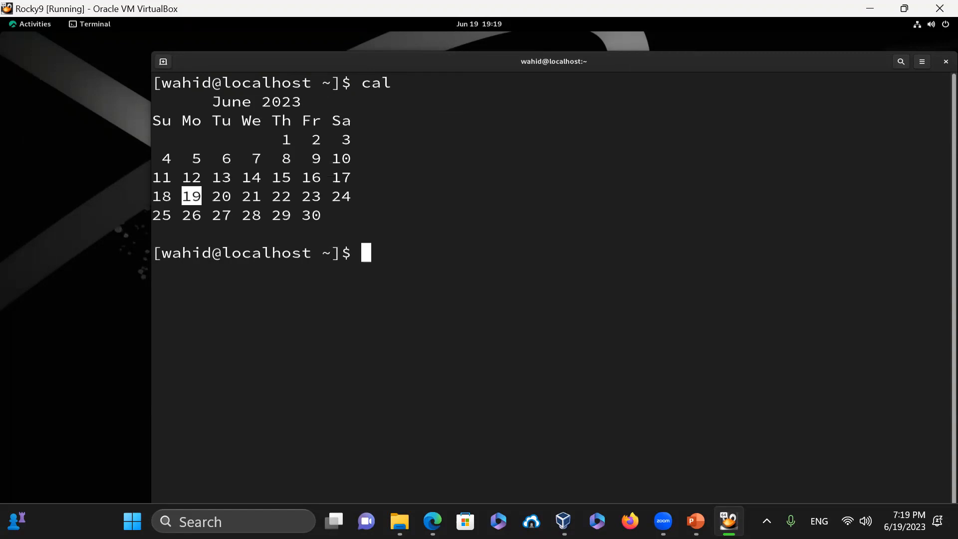
text(date)
key(Return)
- Run uname -a for kernel details, then print /etc/os-release
text(uname -a)
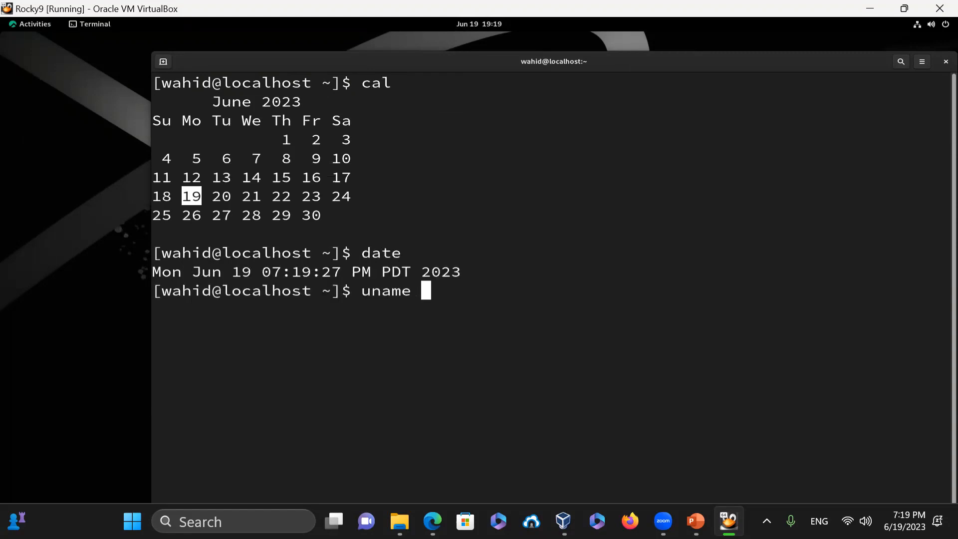
key(BackSpace)
text(a)
key(Return)
text(clear)
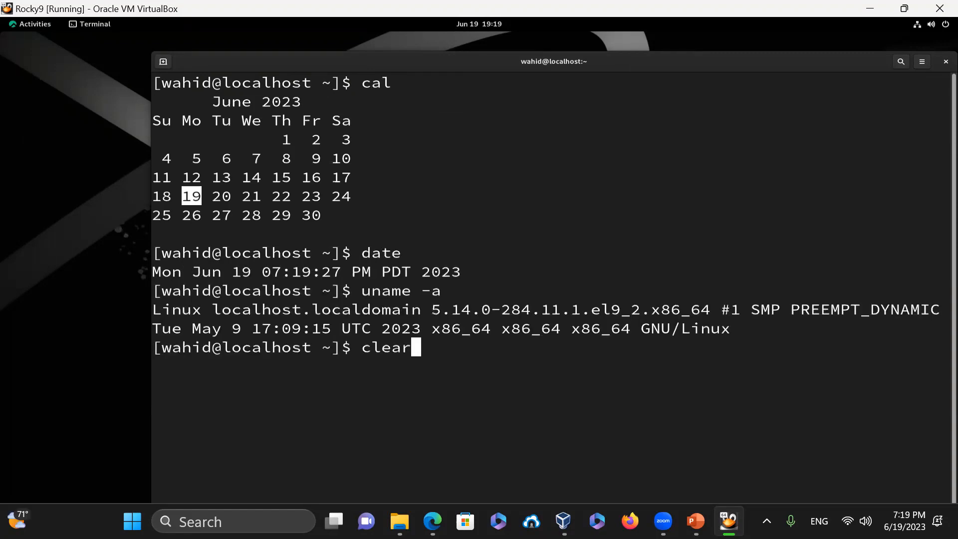
key(Return)
text(cat /etc/)
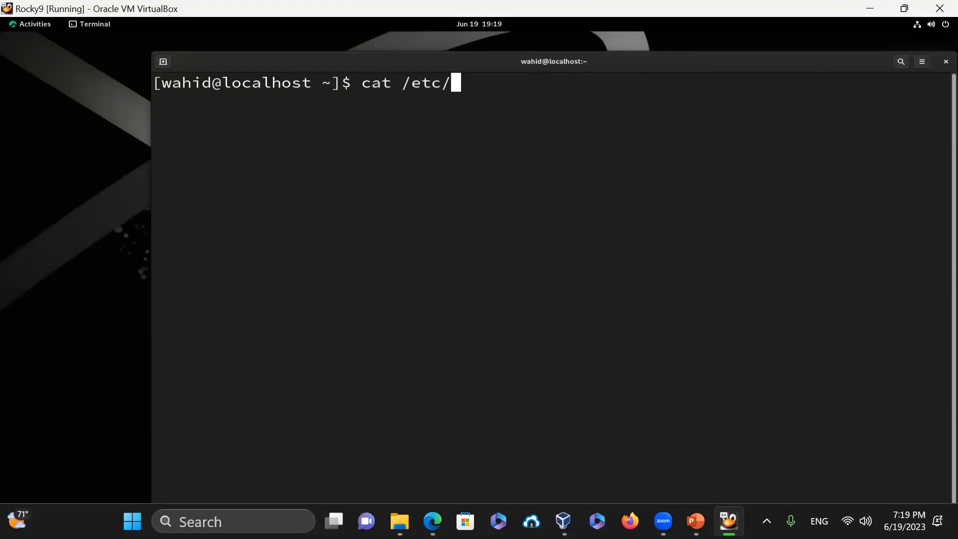
text(os-release)
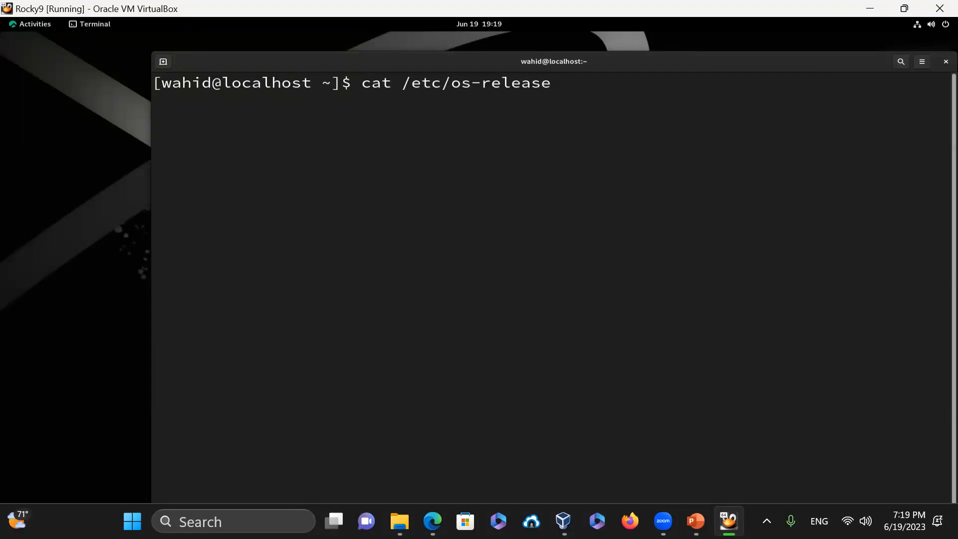
key(Return)
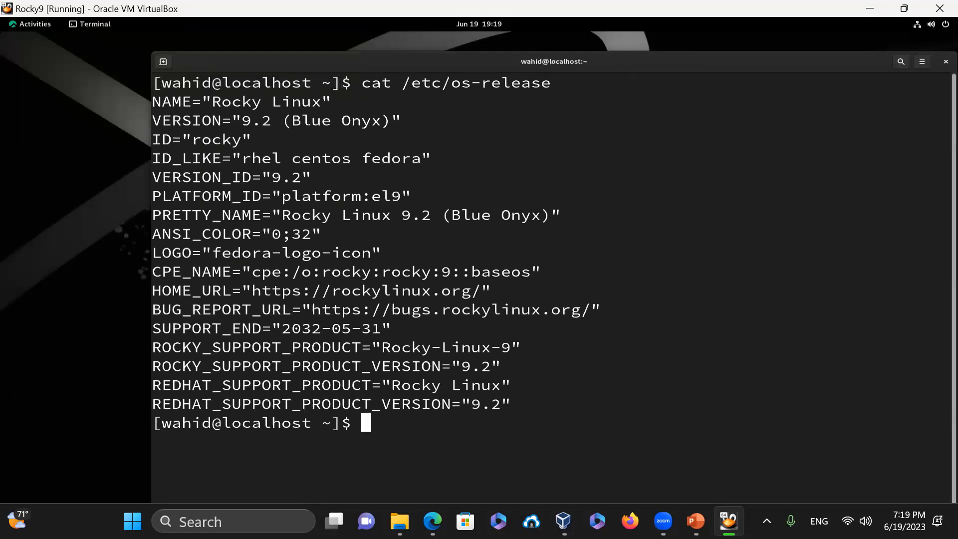
- Print /etc/redhat-release showing Rocky Linux 9.2, then check for apt with which apt
text(clear)
key(Return)
text(cat /etc/redhat)
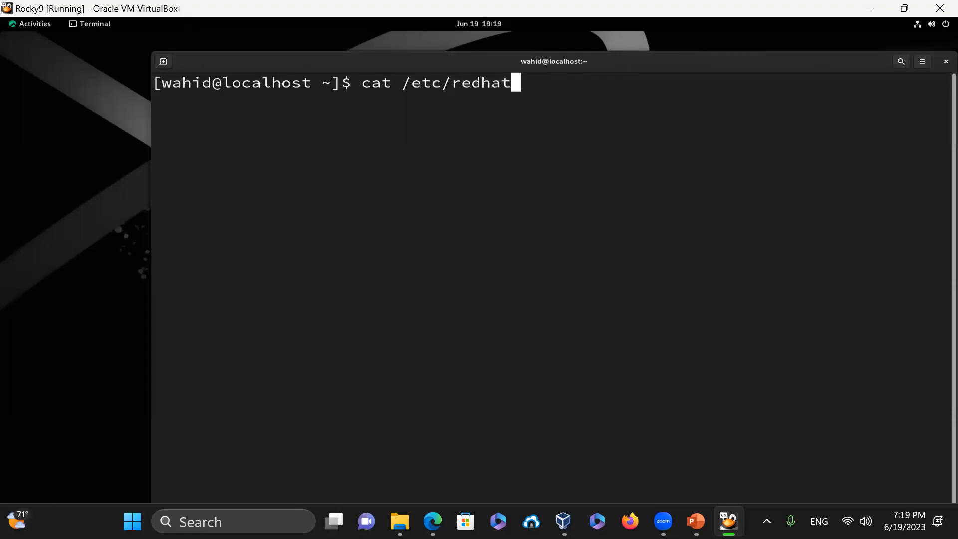
text(-release)
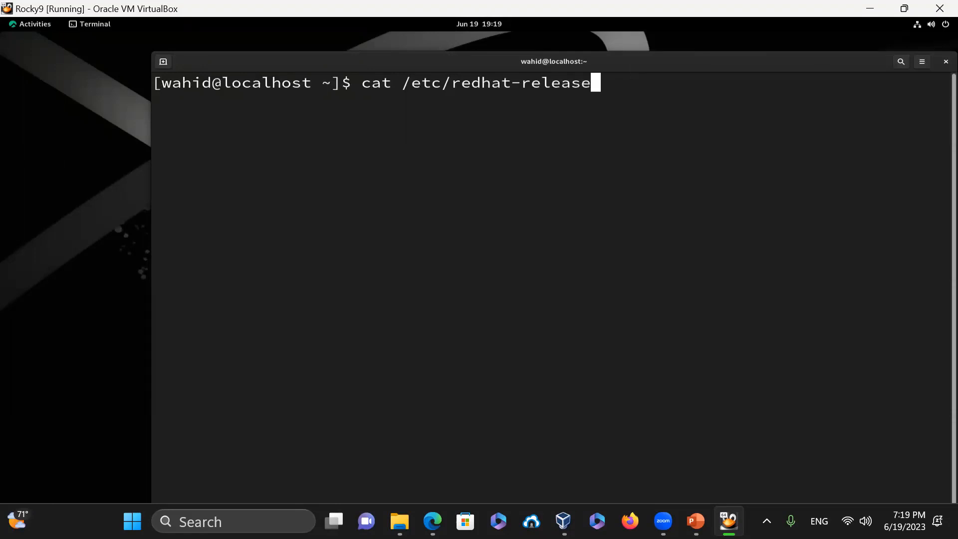
key(Return)
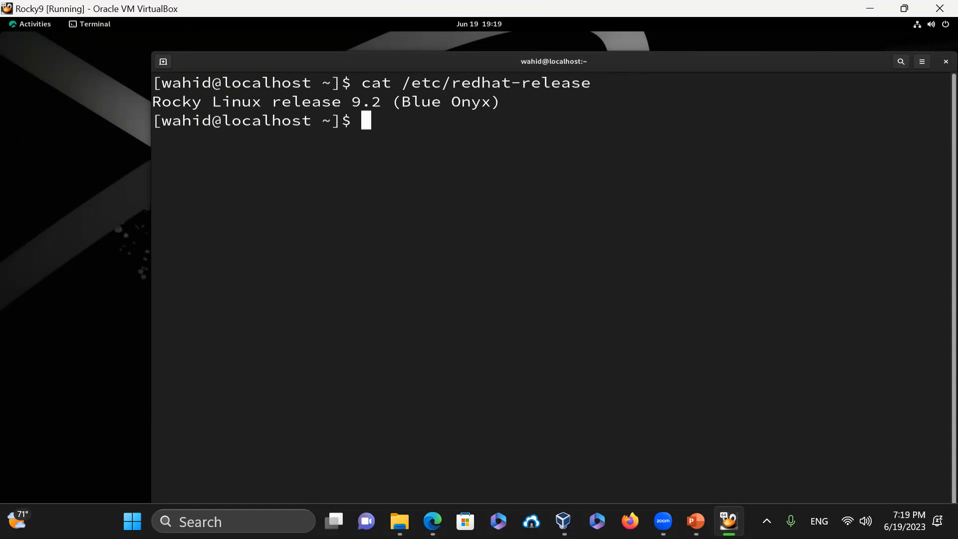
text(which apt)
- Confirm apt is unavailable with which apt and print /etc/os-release
key(Return)
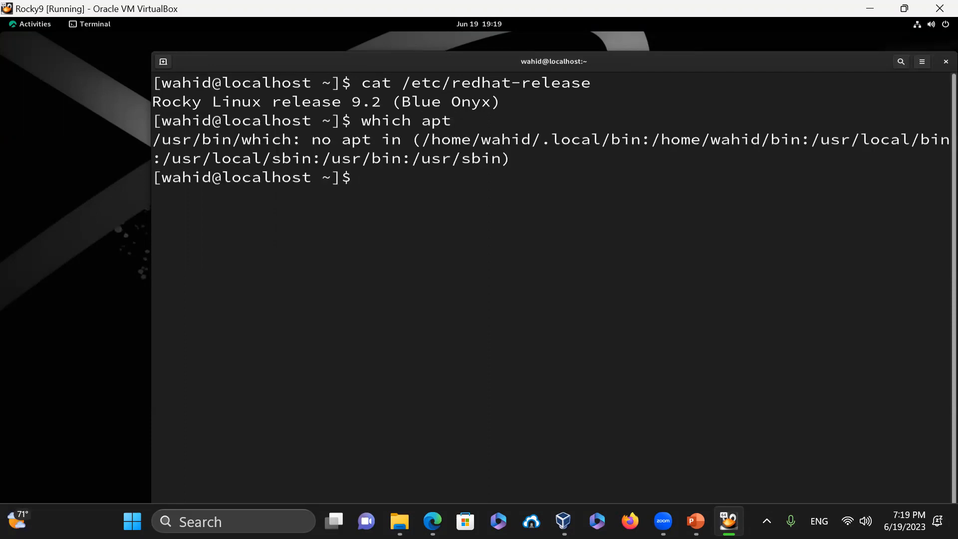
text(cat /etc/re)
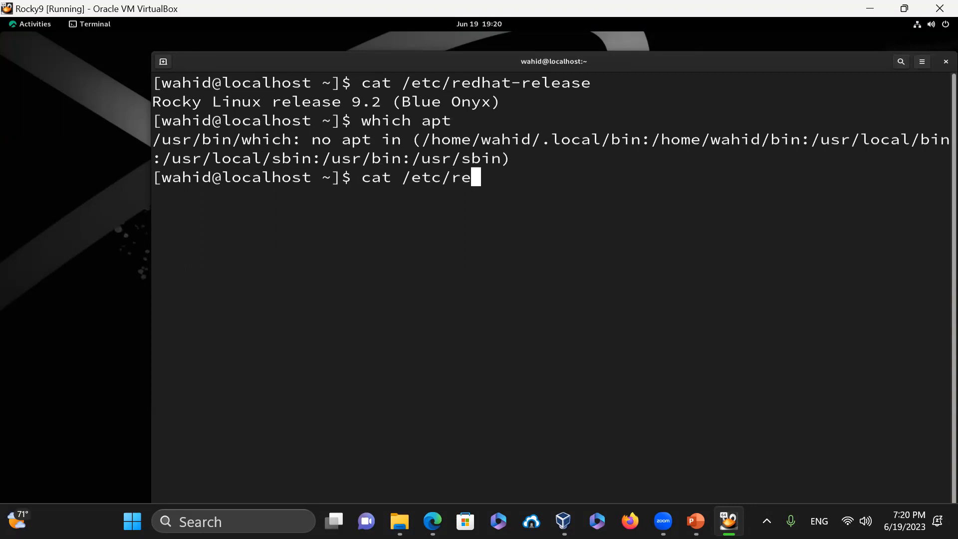
key(BackSpace)
key(BackSpace)
text(os-release)
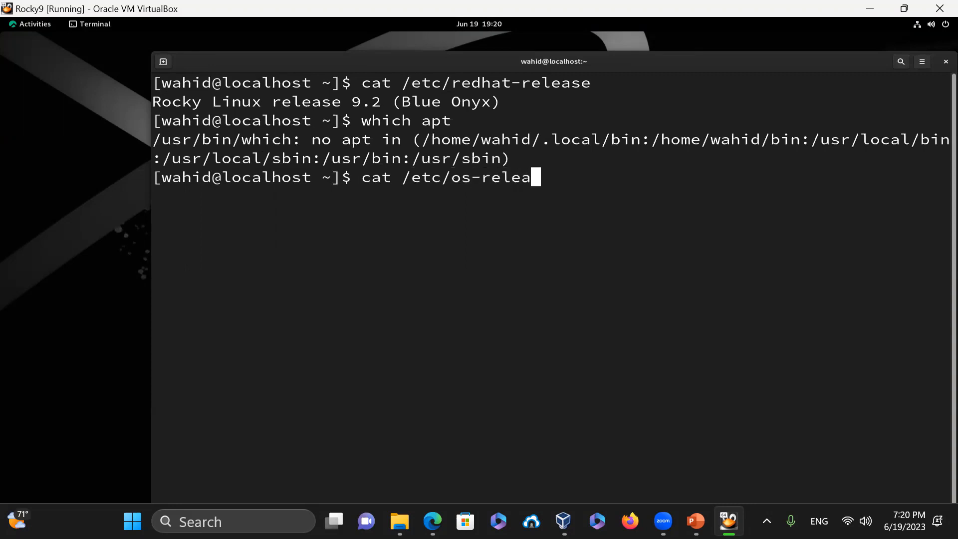
key(Return)
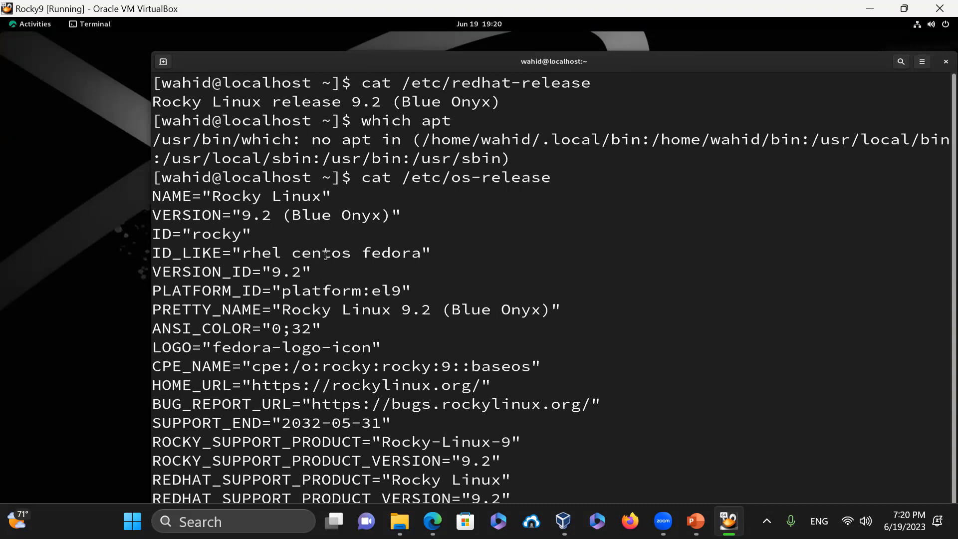
- Highlight the ID_LIKE values (rhel centos fedora), then clear the terminal
drag(293, 255, 431, 256)
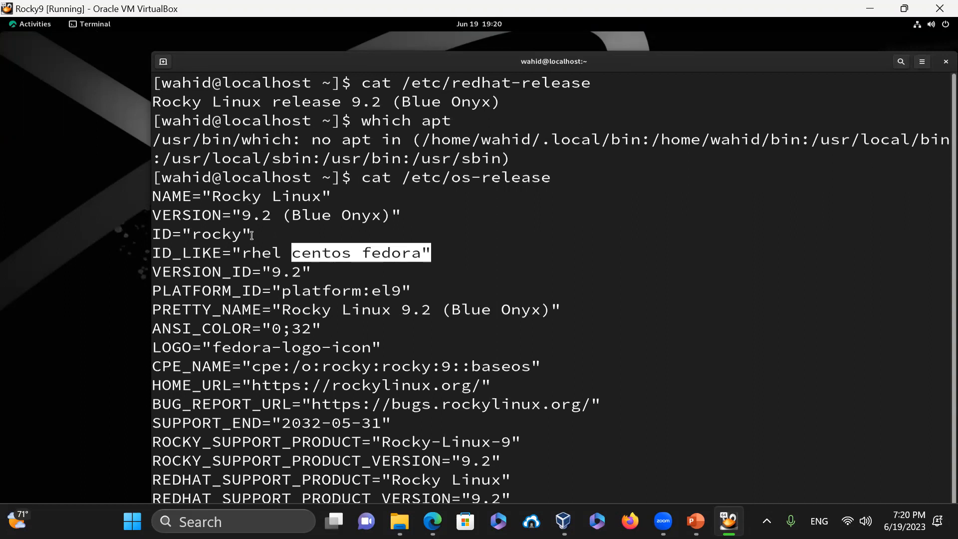
drag(239, 252, 339, 251)
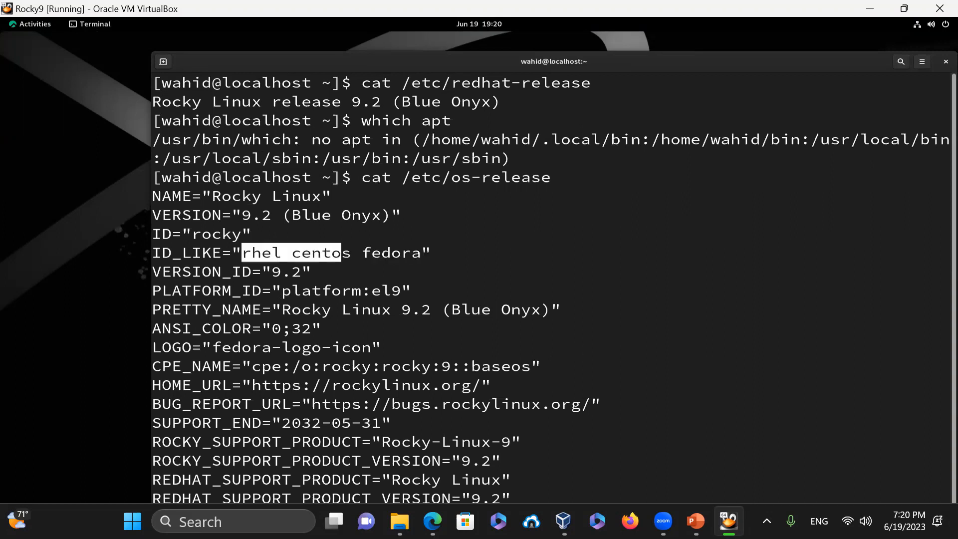
key(ctrl+l)
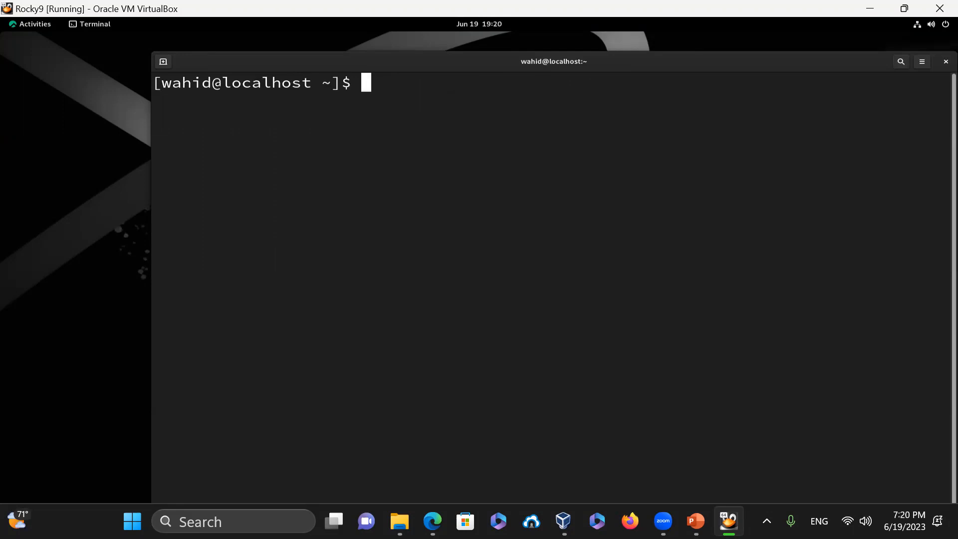
- Move the terminal window up-left and list packages with yum list, then clear
drag(400, 68, 344, 47)
text(yum list)
key(Return)
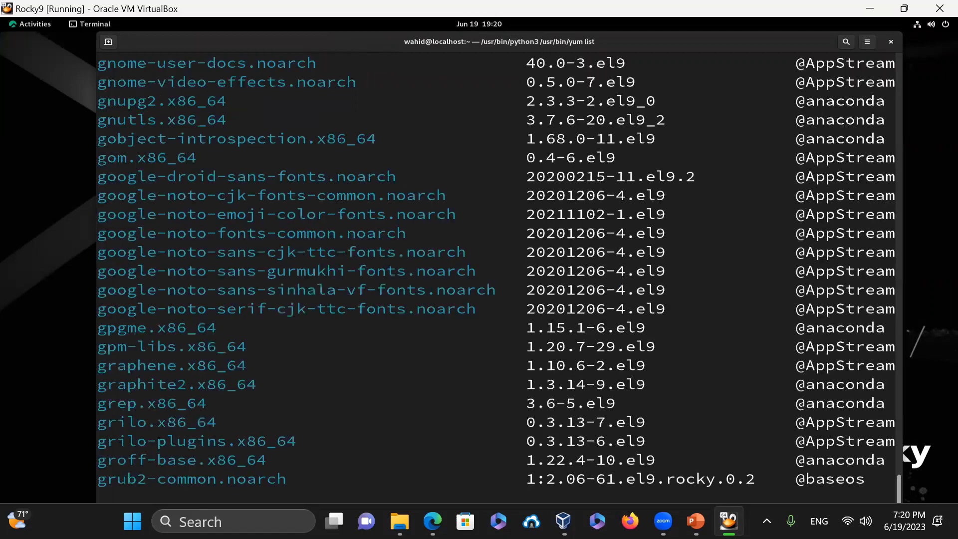
text(c)
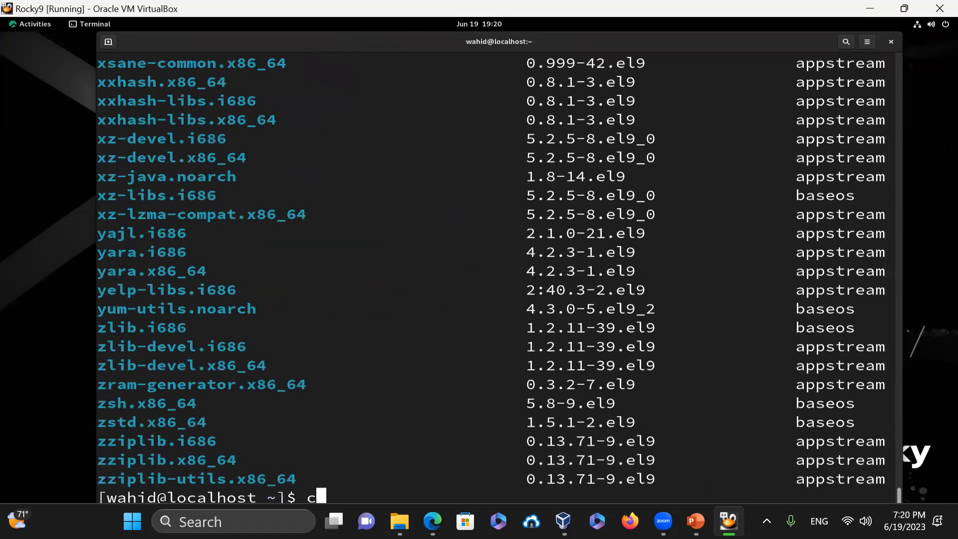
text(lear)
key(Return)
- Locate yum and check the file types of /usr/bin/yum, /usr/bin/dnf and /usr/bin/dnf-3
text(which yum)
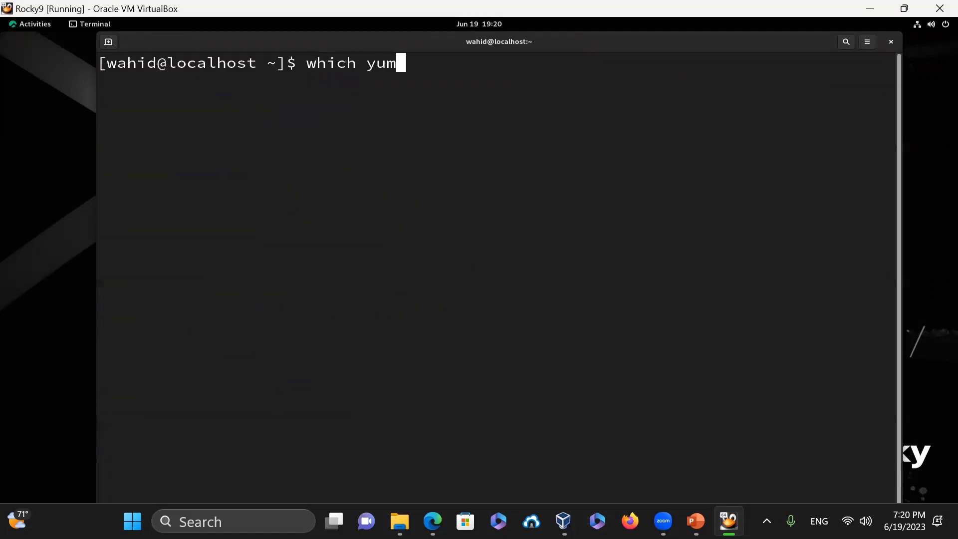
key(Return)
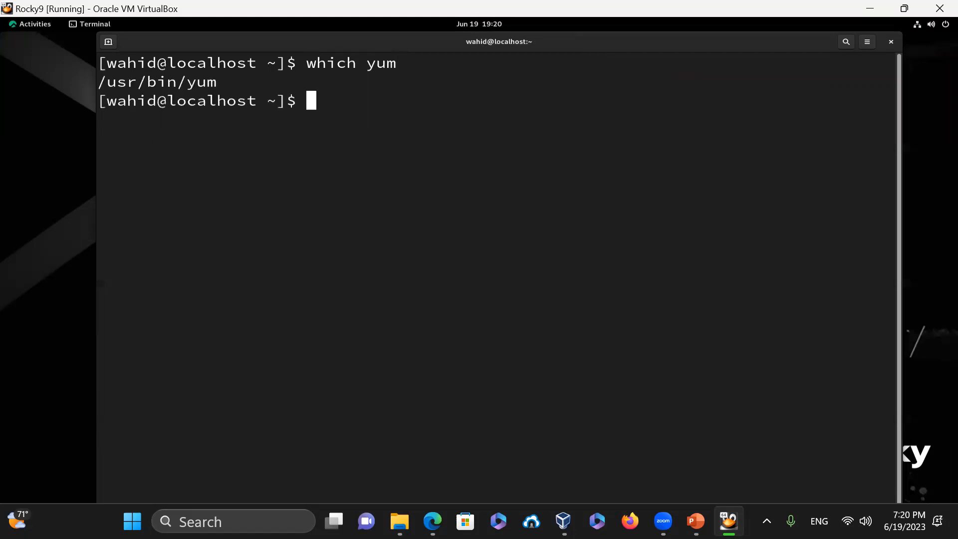
text(file /usr/bin/yum)
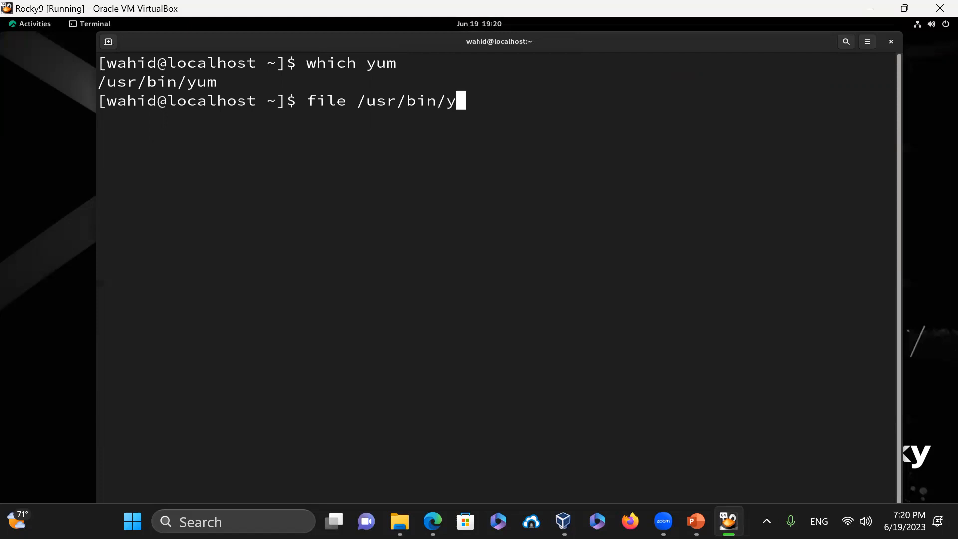
key(Return)
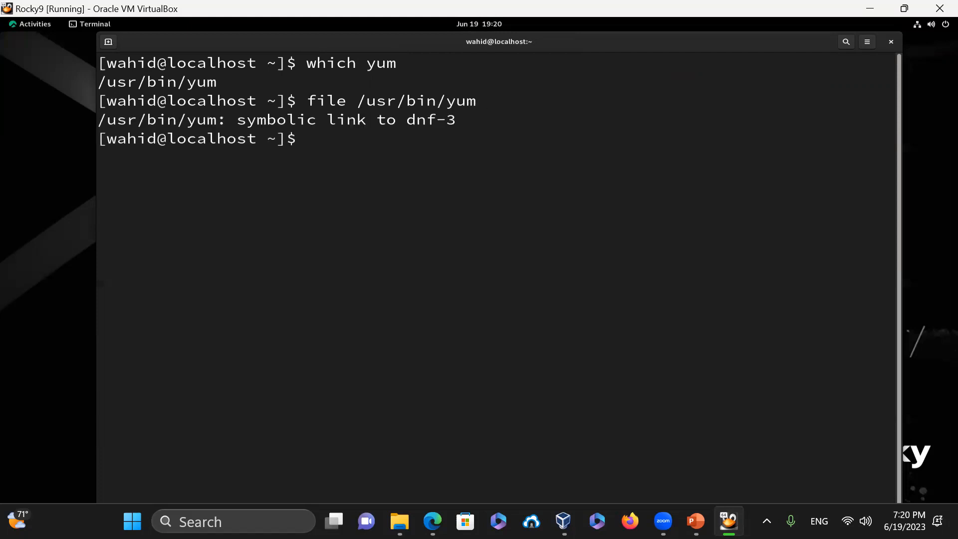
key(Up)
key(BackSpace)
key(BackSpace)
key(BackSpace)
text(dnf)
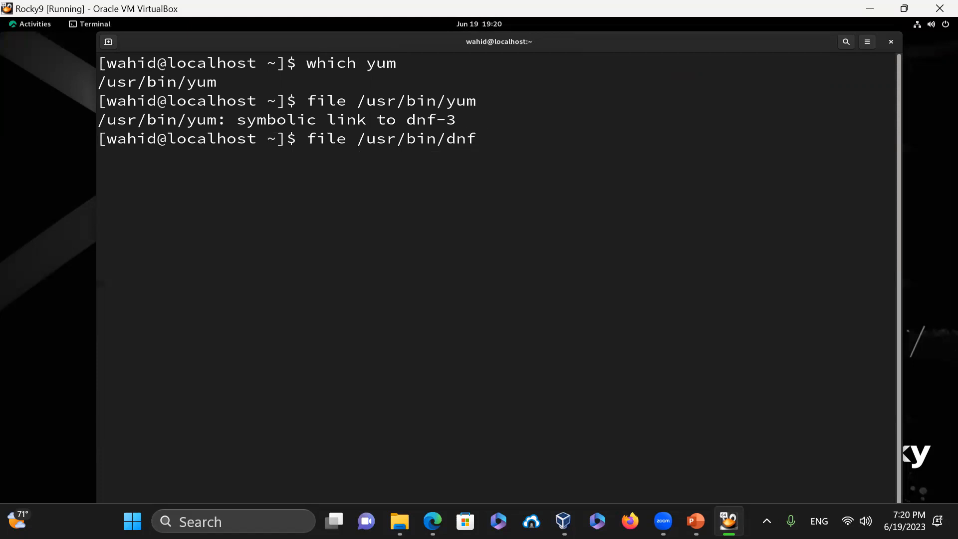
key(Return)
key(Up)
text(-3)
key(Return)
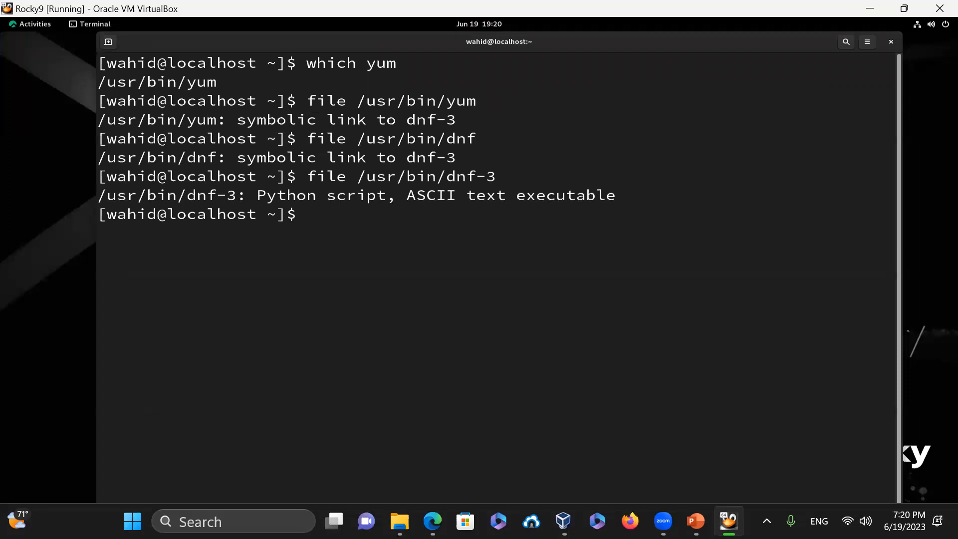
- Print /usr/bin/dnf-3 with line numbers, then run dnf list and clear the output
text(cat -n /usr/bin)
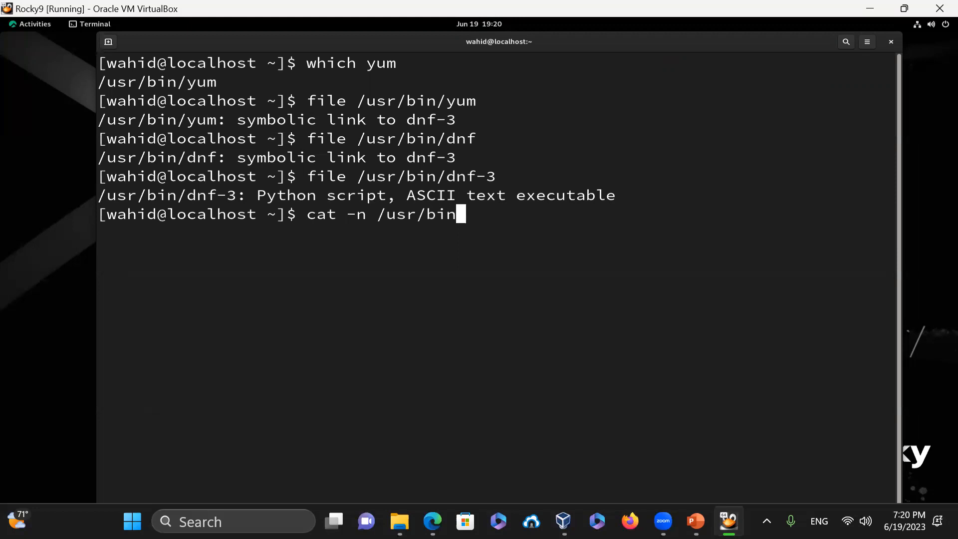
text(/dnf-3)
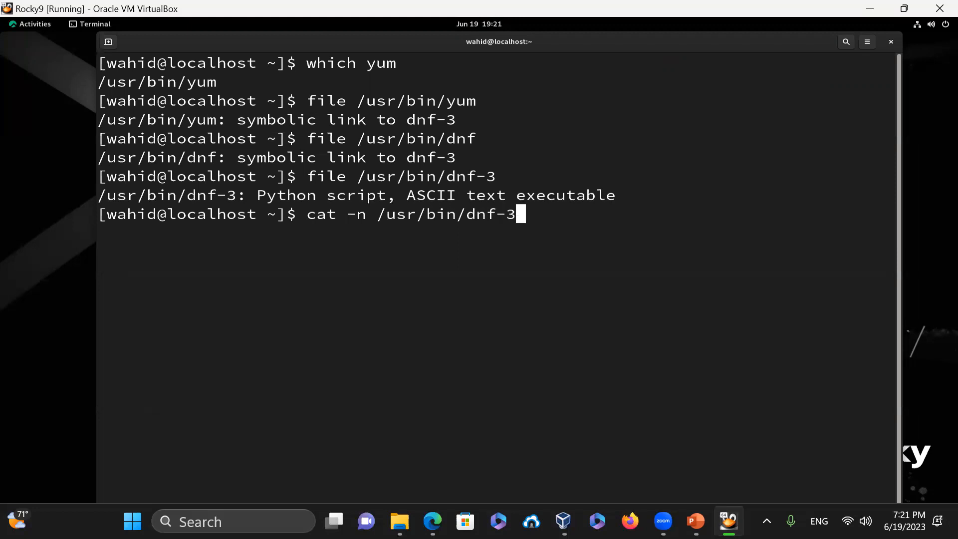
key(Return)
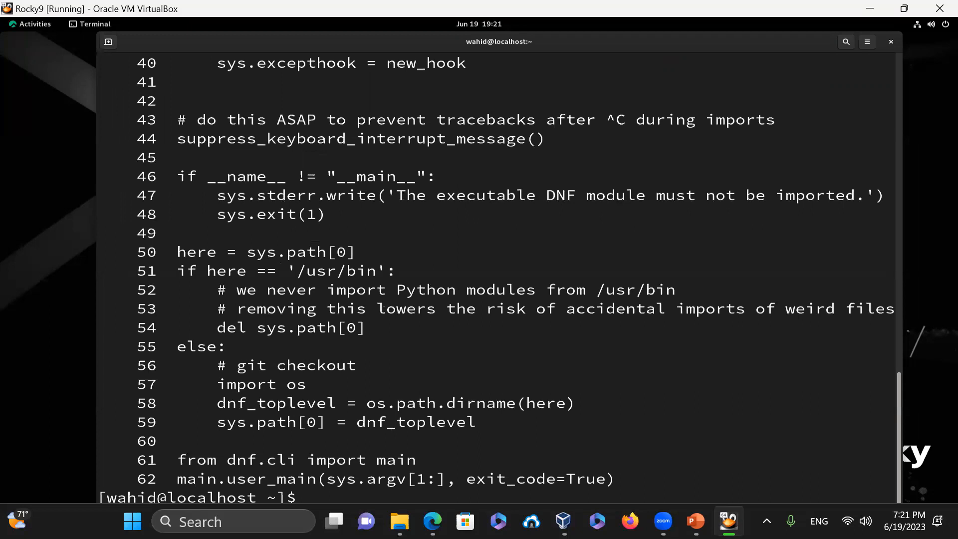
text(clear)
key(Return)
text(dnf )
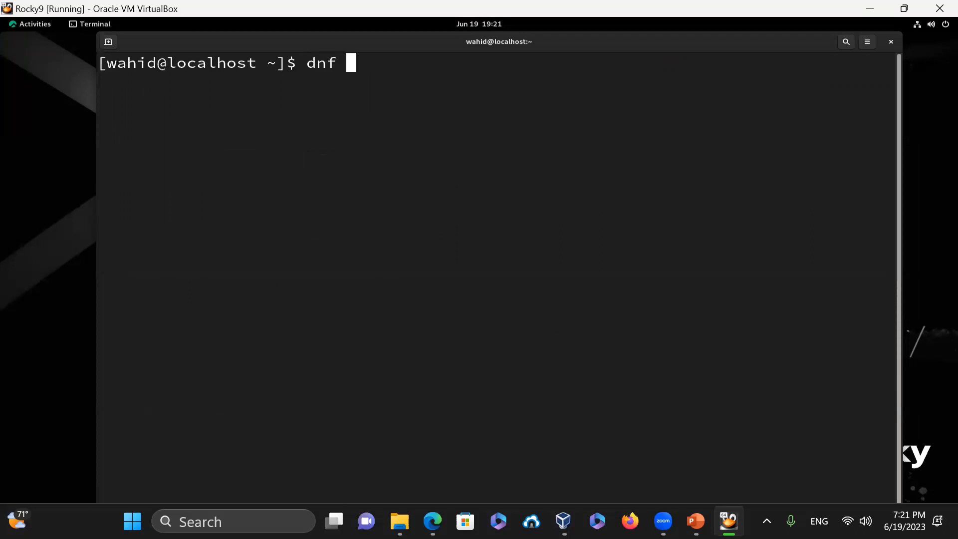
text(list)
key(Return)
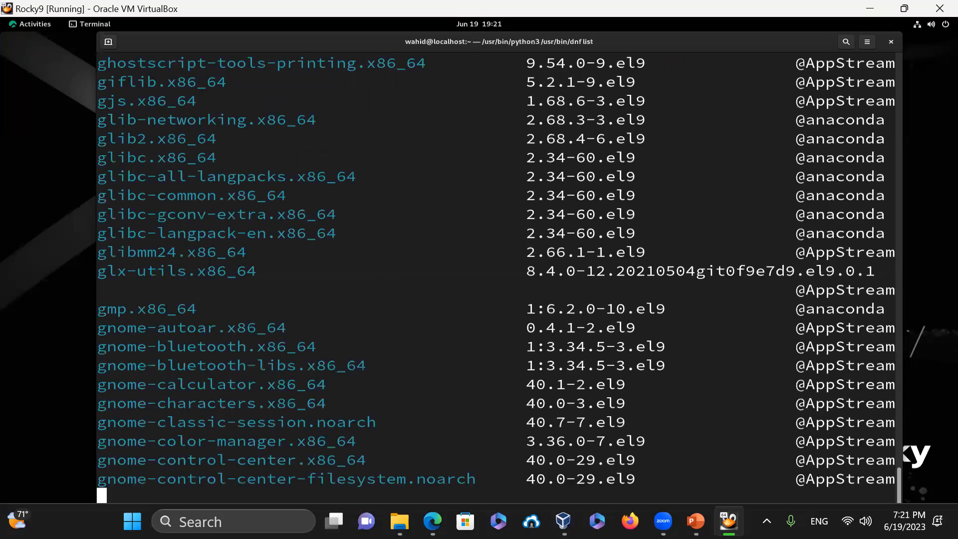
text(clear)
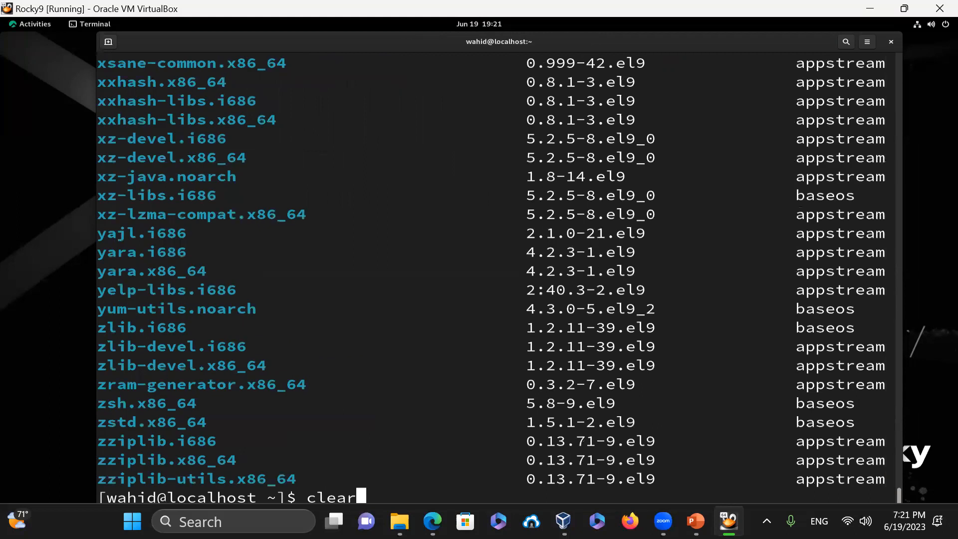
key(Return)
- Check for gcc, then install it with sudo dnf install gcc, accepting the 6 packages
text(which gcc)
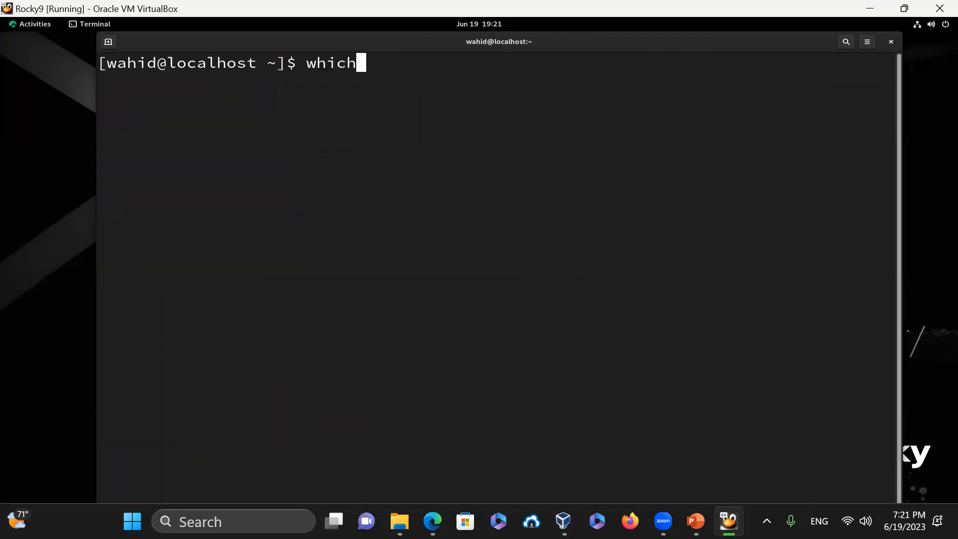
key(Return)
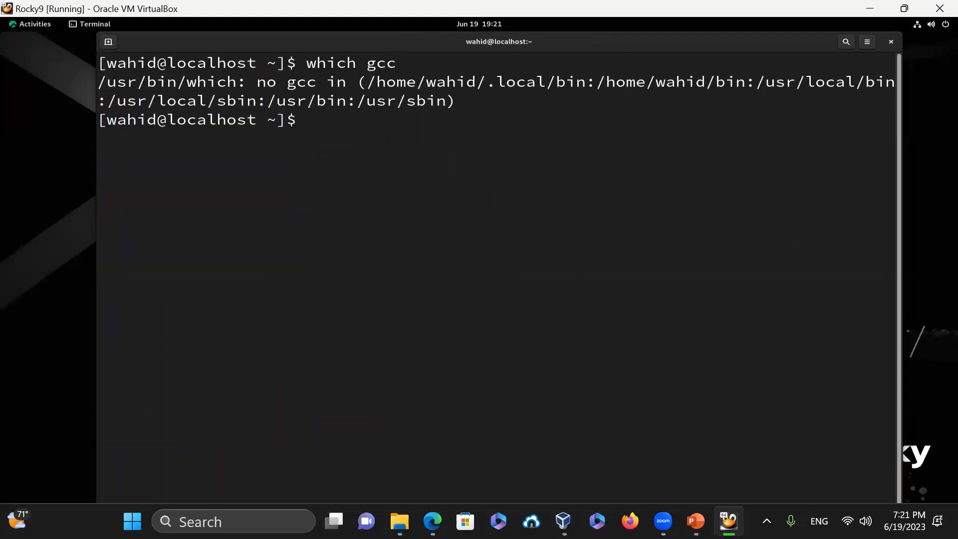
text(sudo dnf)
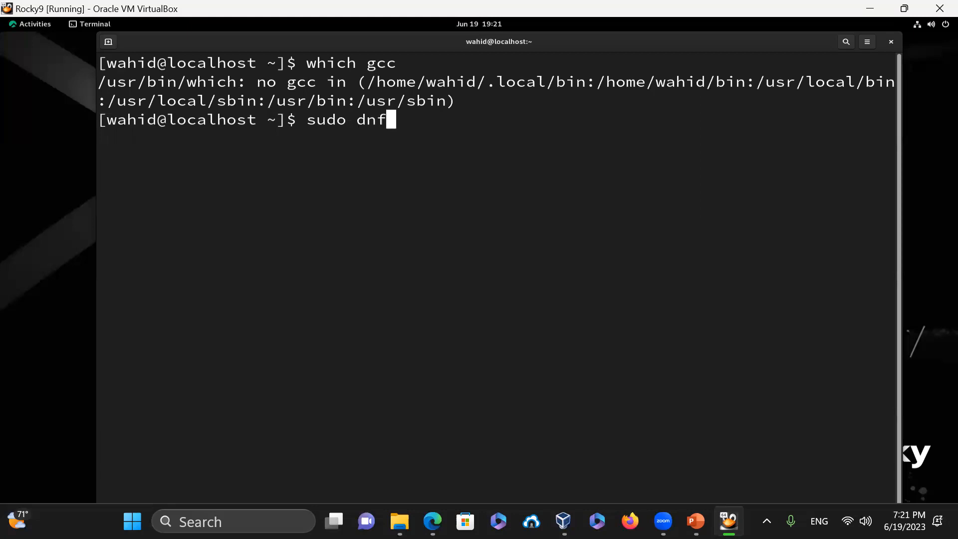
text( install gcc)
key(Return)
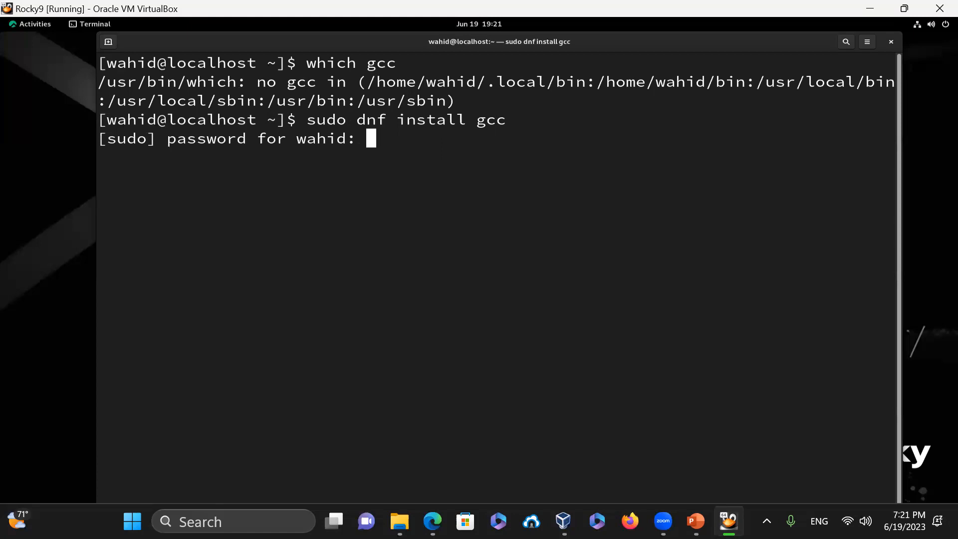
key(Return)
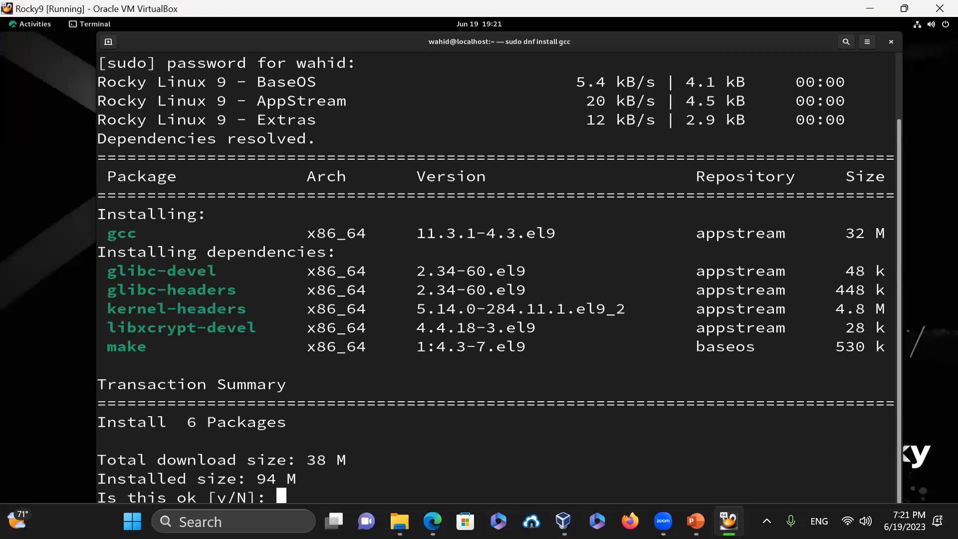
text(y)
key(Return)
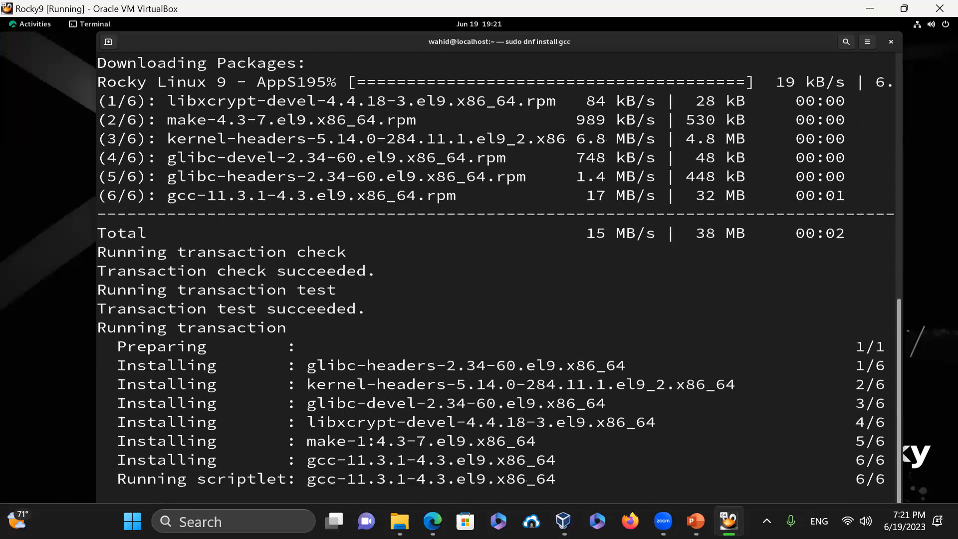
- Verify gcc 11.3.1 with gcc --version and its location at /usr/bin/gcc
text(clear)
key(Return)
text(g)
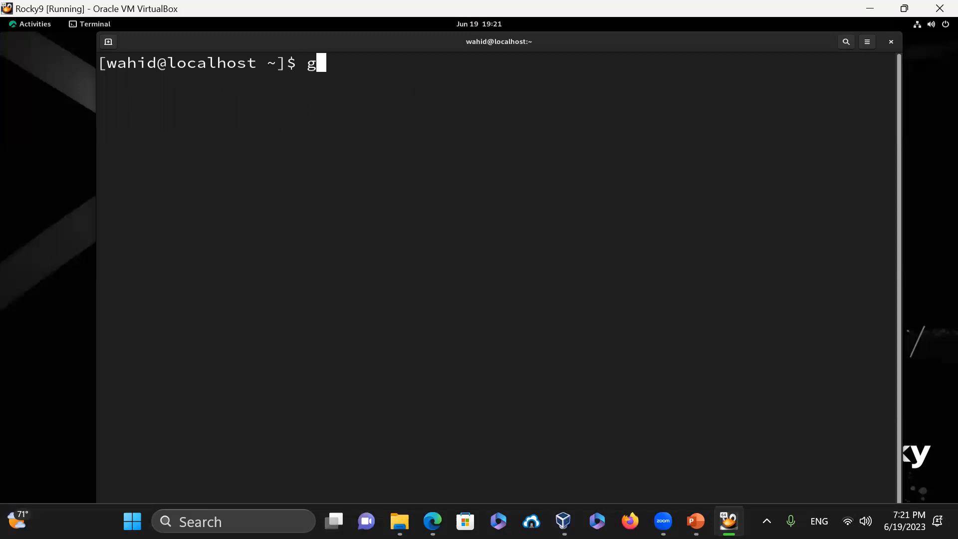
text(cc --version)
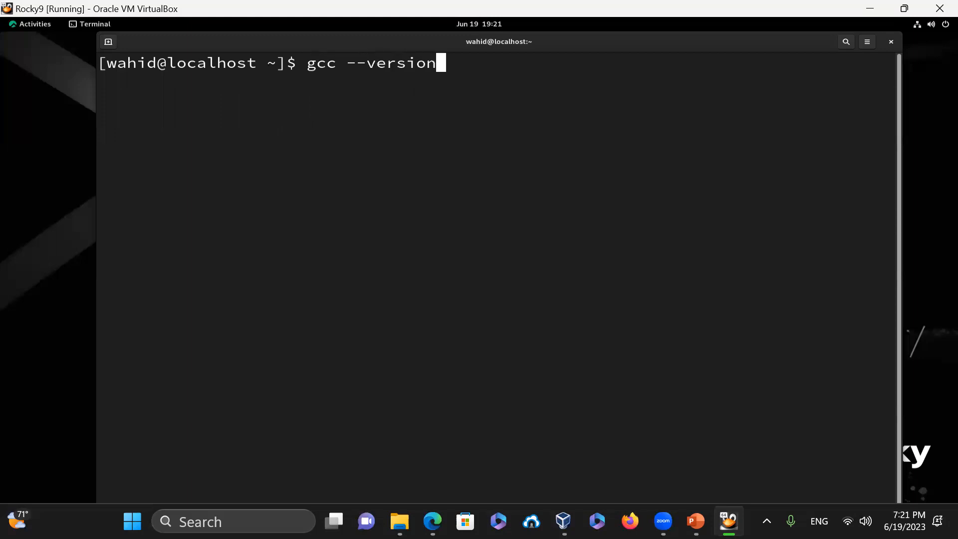
key(Return)
text(which gcc)
key(Return)
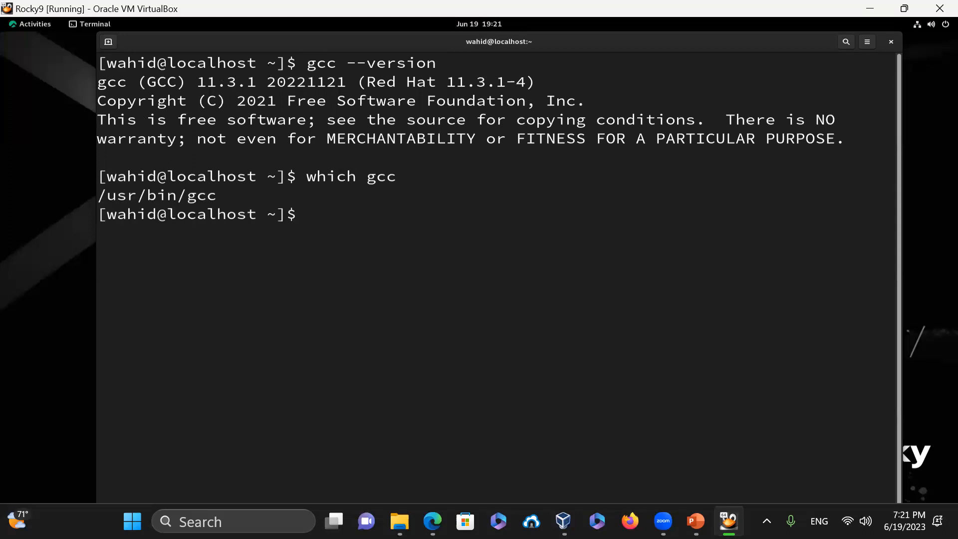
text(which g)
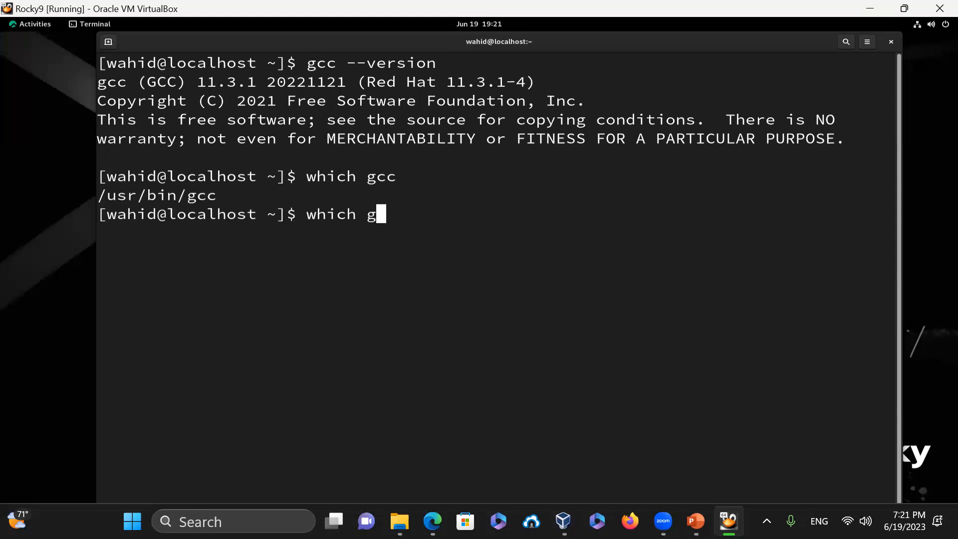
text(++)
- Find g++ missing and install it with sudo yum install g++, accepting 2 packages
key(Return)
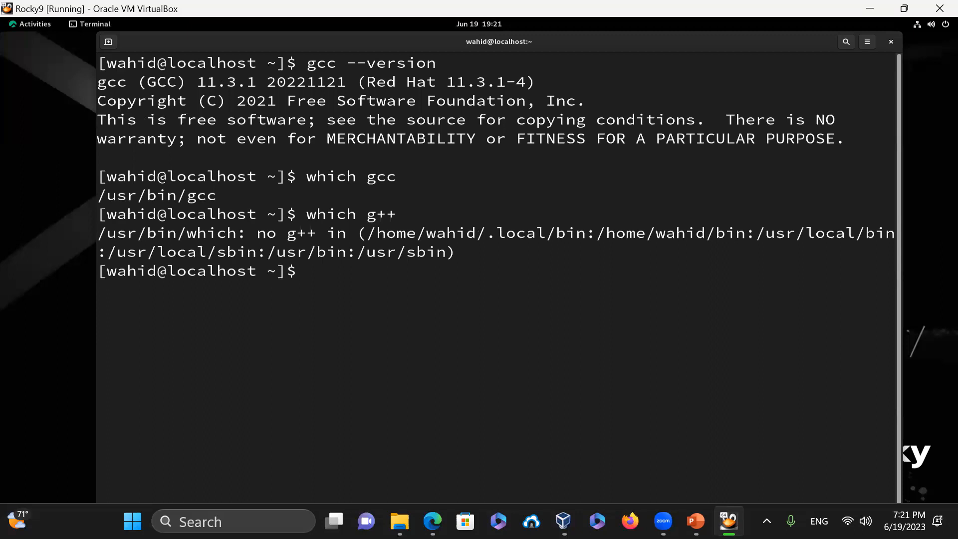
text(dnf)
key(BackSpace)
key(BackSpace)
key(BackSpace)
text(yum install )
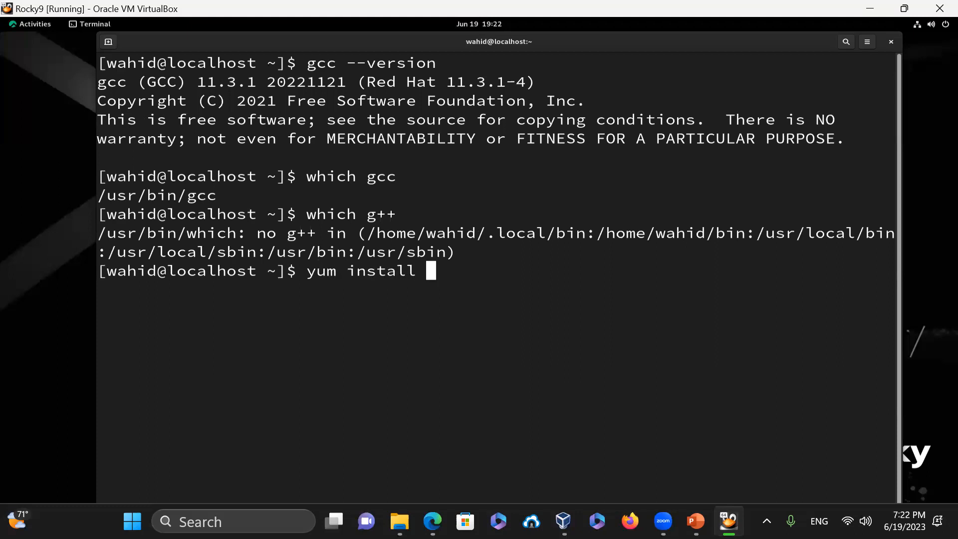
text(g++)
key(Return)
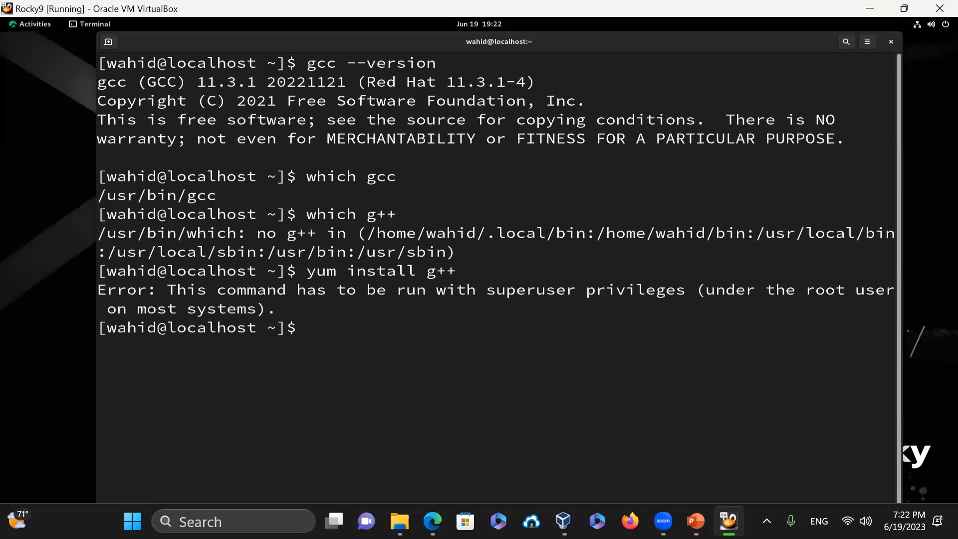
key(Up)
key(Left)
key(Left)
key(Left)
key(Left)
key(Left)
key(Left)
key(Left)
key(Left)
key(Left)
key(Left)
key(Left)
key(Left)
key(Left)
key(Left)
key(Left)
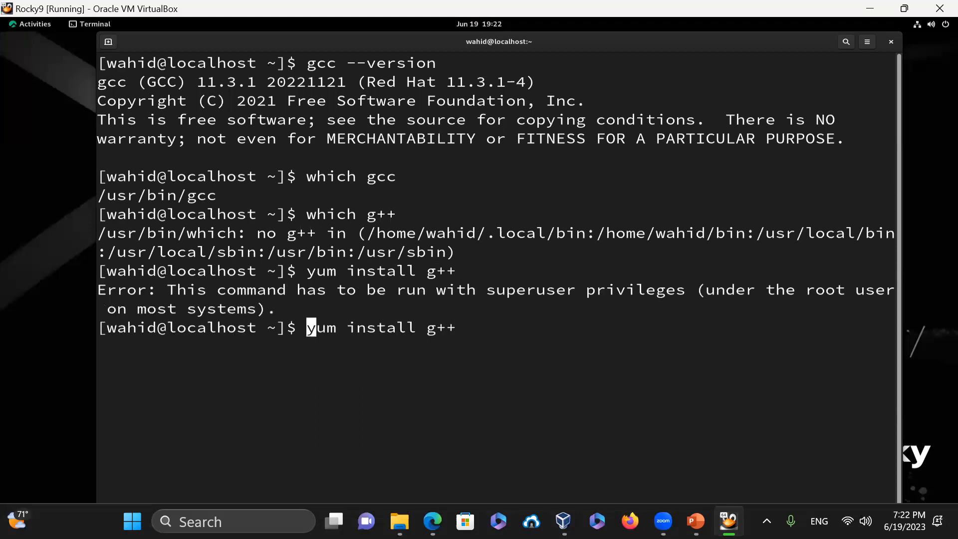
text(sudo)
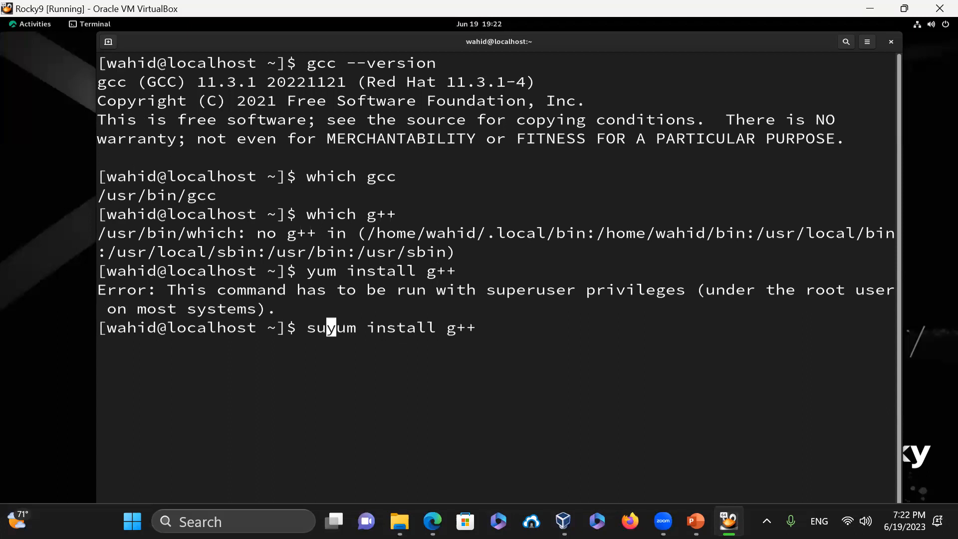
key(Return)
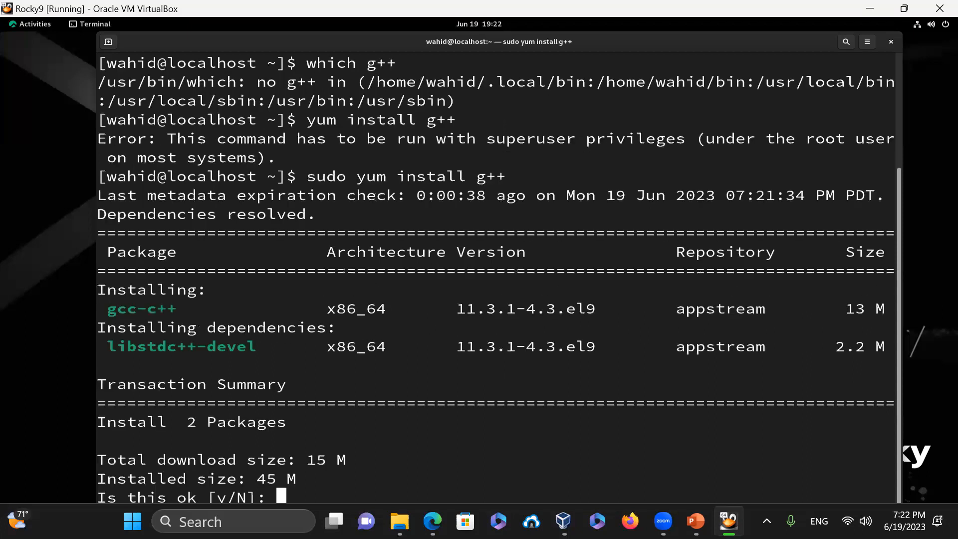
text(y)
key(Return)
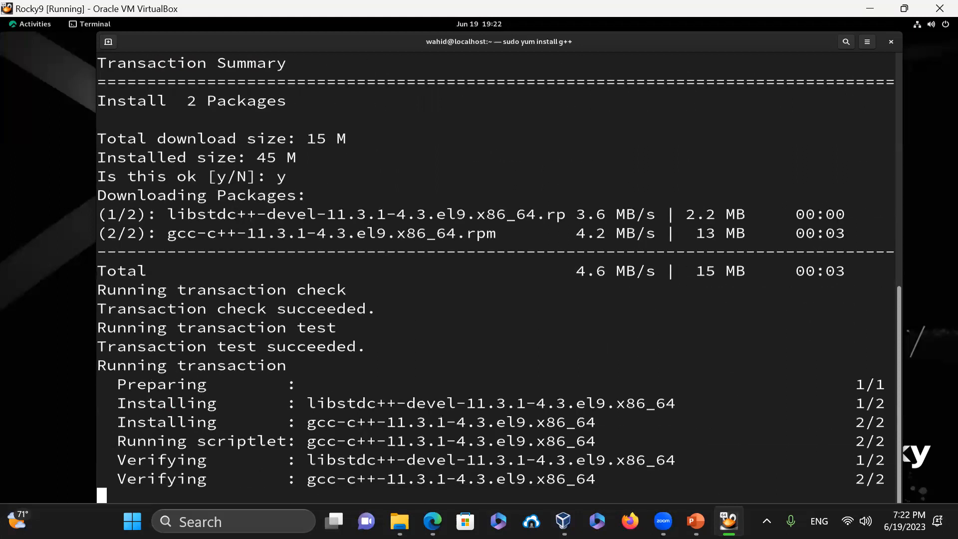
- Verify g++ is at /usr/bin/g++ and reports version 11.3.1
text(clear)
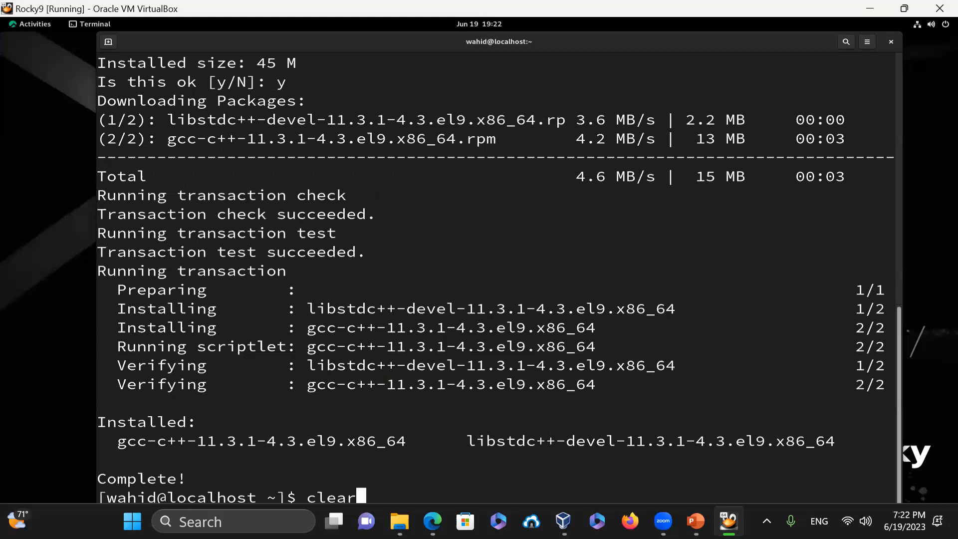
key(Return)
text(which g)
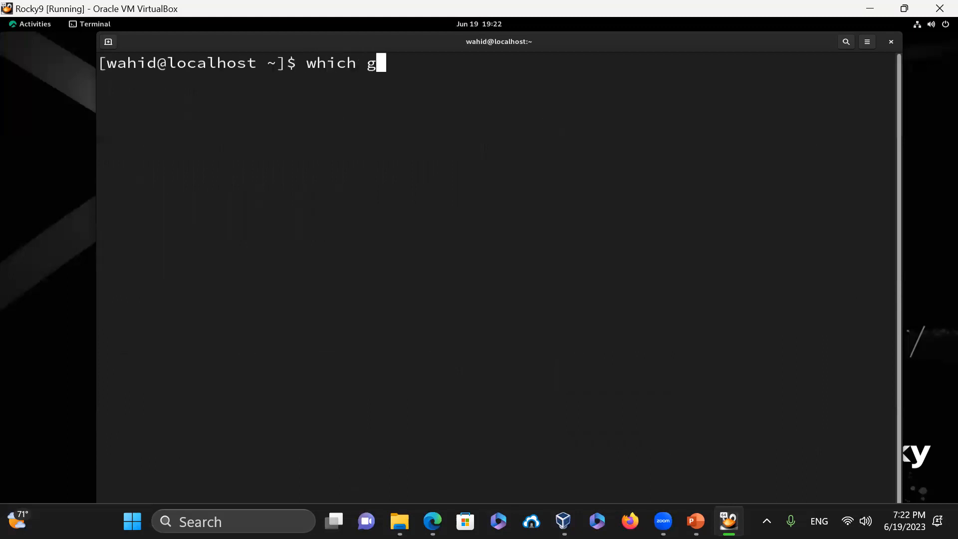
text(++)
key(Return)
text(g)
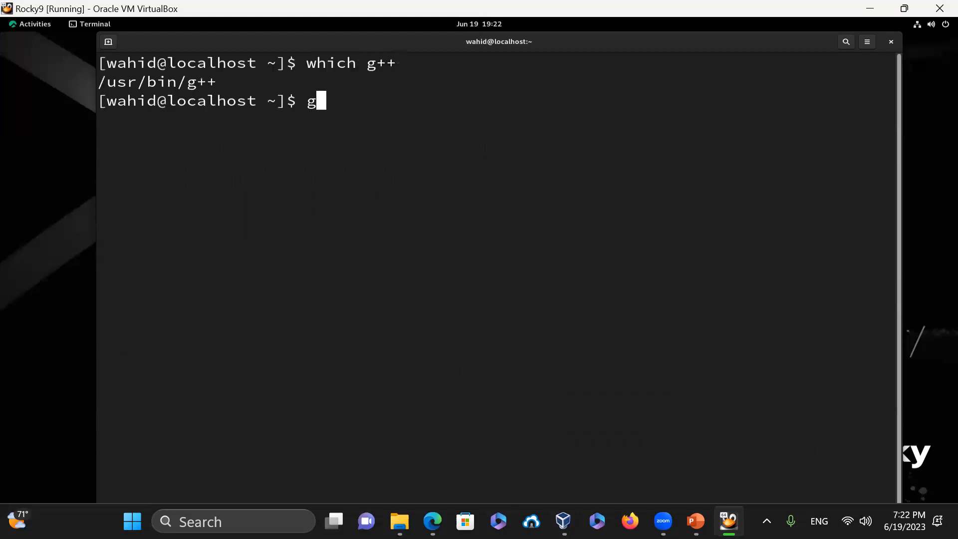
text(++ --versio)
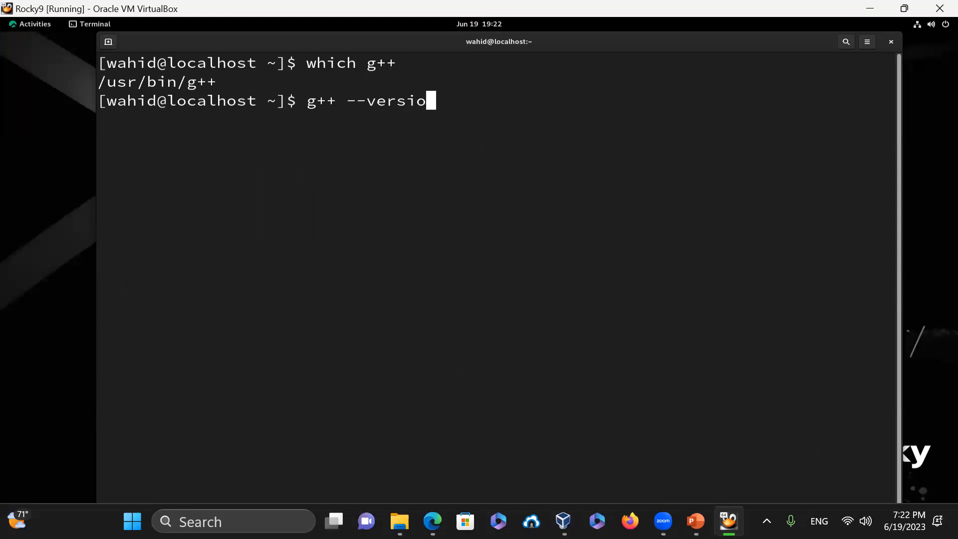
text(n)
key(Return)
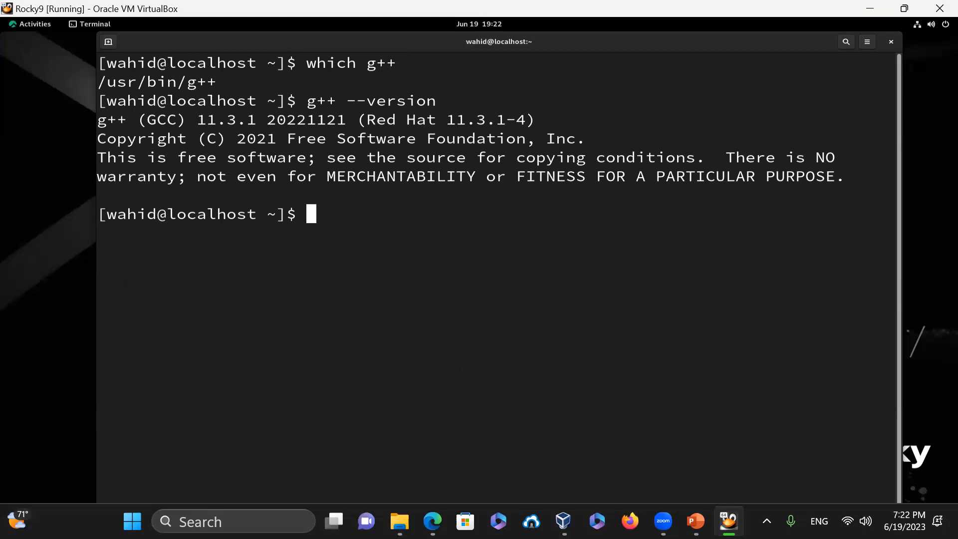
text(python3 --version)
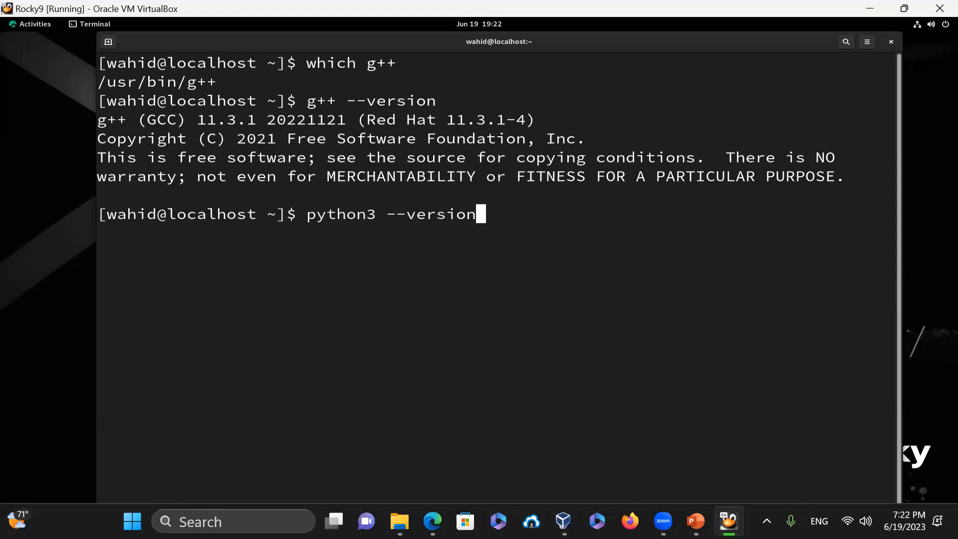
- Check Python 3.9.16, start the python3 interpreter and list names with dir()
key(Return)
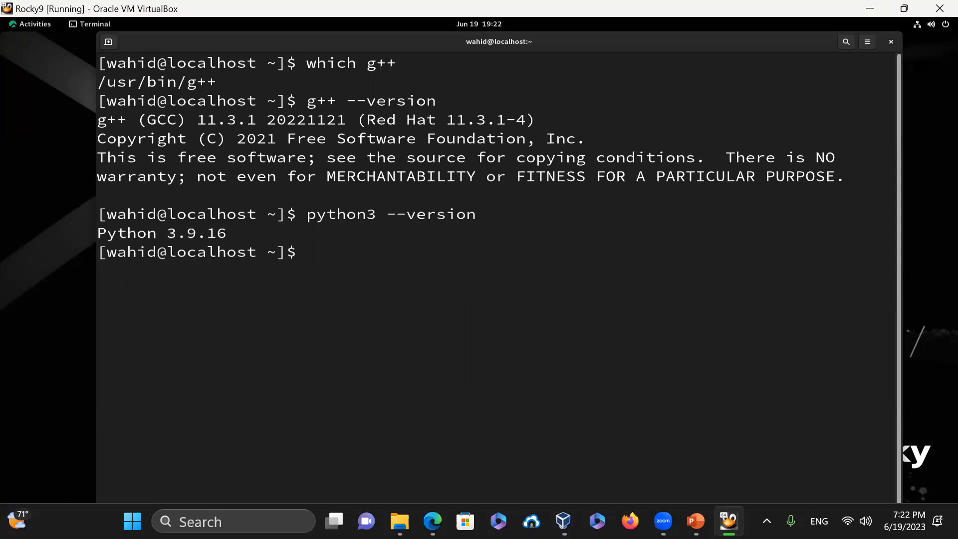
text(python3)
key(Return)
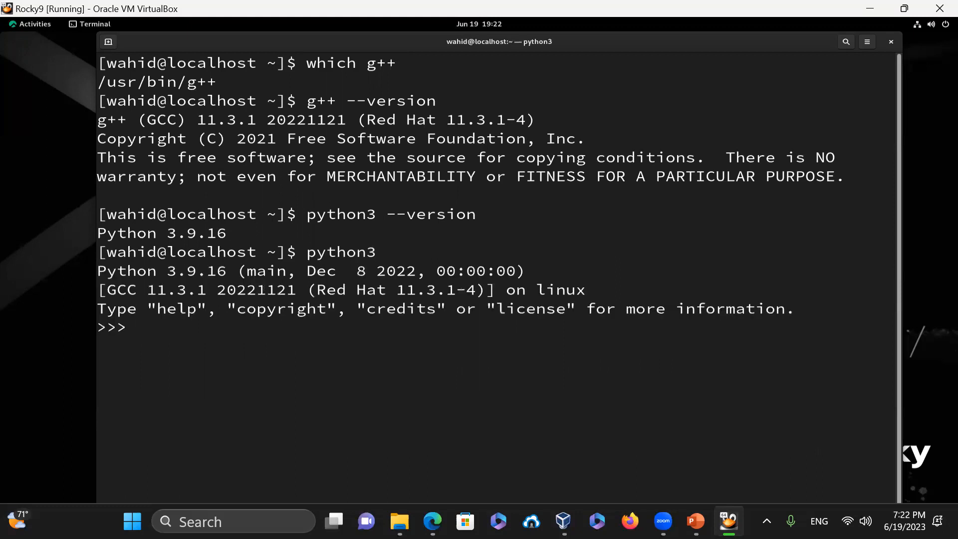
text(im)
key(BackSpace)
key(BackSpace)
text(dir())
key(Return)
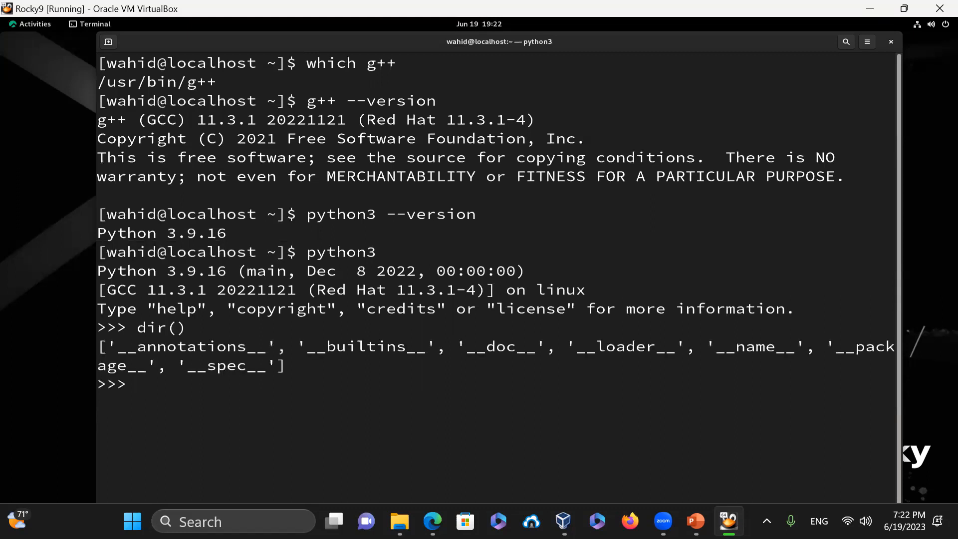
- Import math and evaluate math.pi and math.sqrt(100)
text(import math)
key(Return)
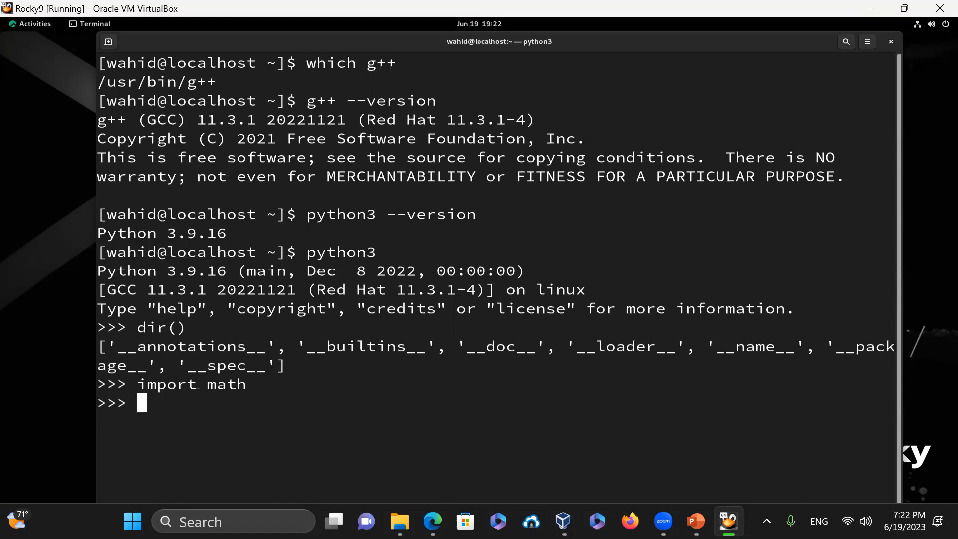
text(math.pi)
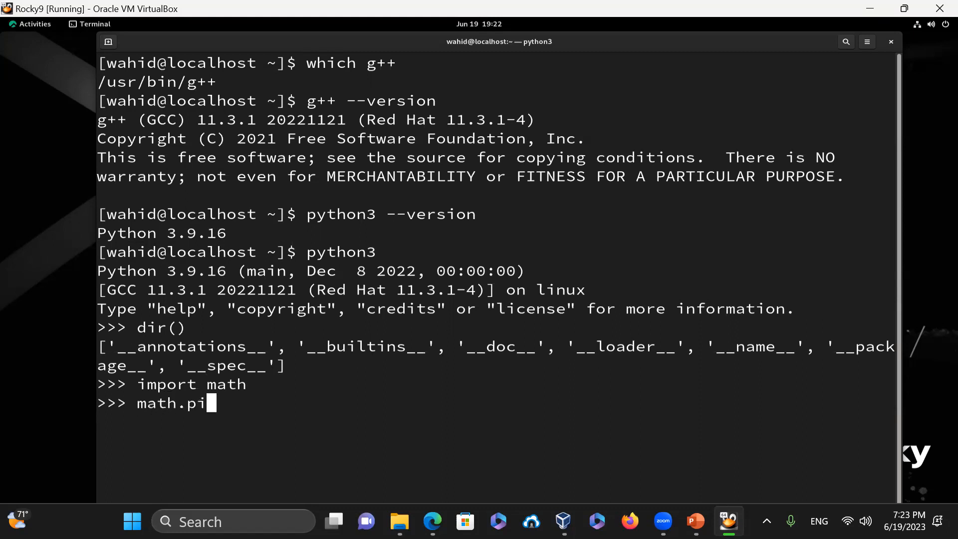
key(Return)
text(mat)
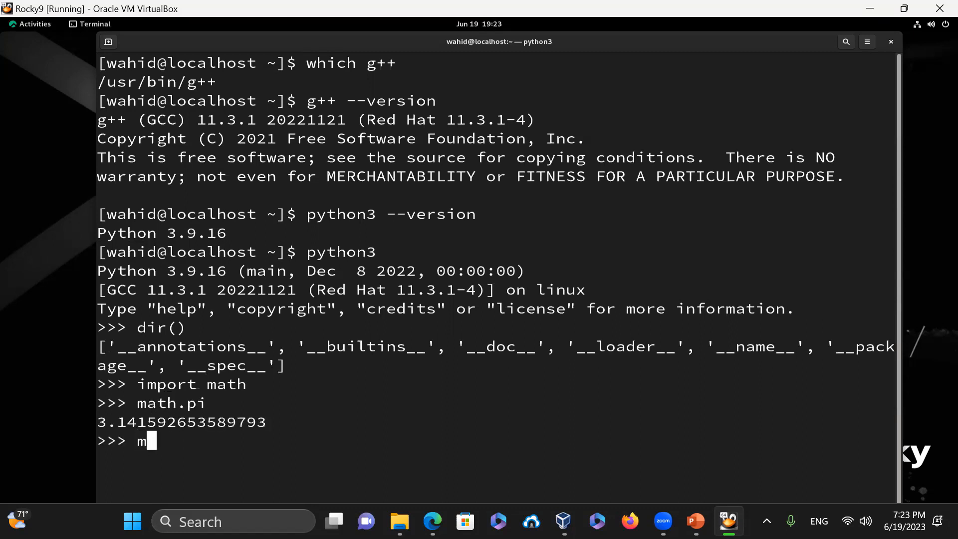
text(h.sq)
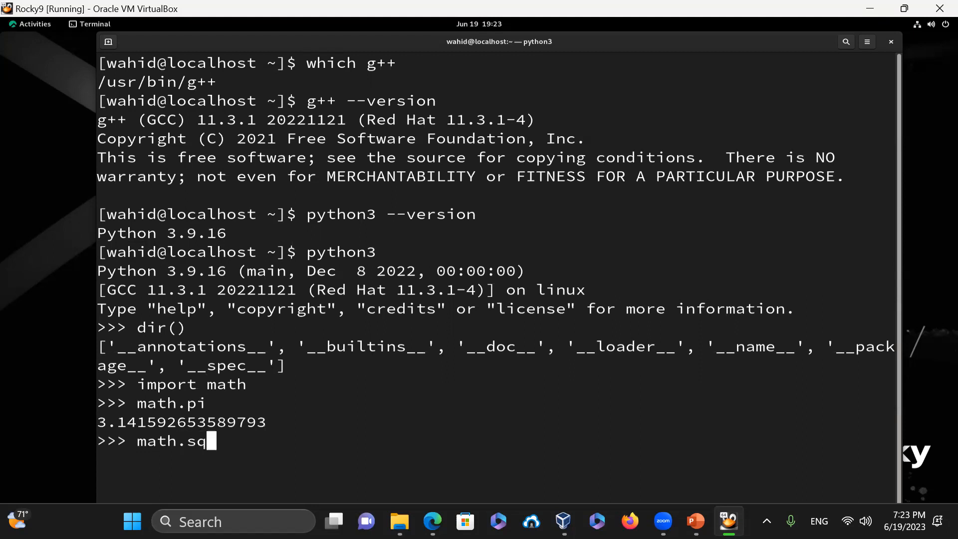
text(rt(100))
key(Return)
- Evaluate math.sqrt(math.sqrt(100) + 15), getting 5.0
key(Up)
key(BackSpace)
key(BackSpace)
key(BackSpace)
key(BackSpace)
key(BackSpace)
key(BackSpace)
key(BackSpace)
key(BackSpace)
key(BackSpace)
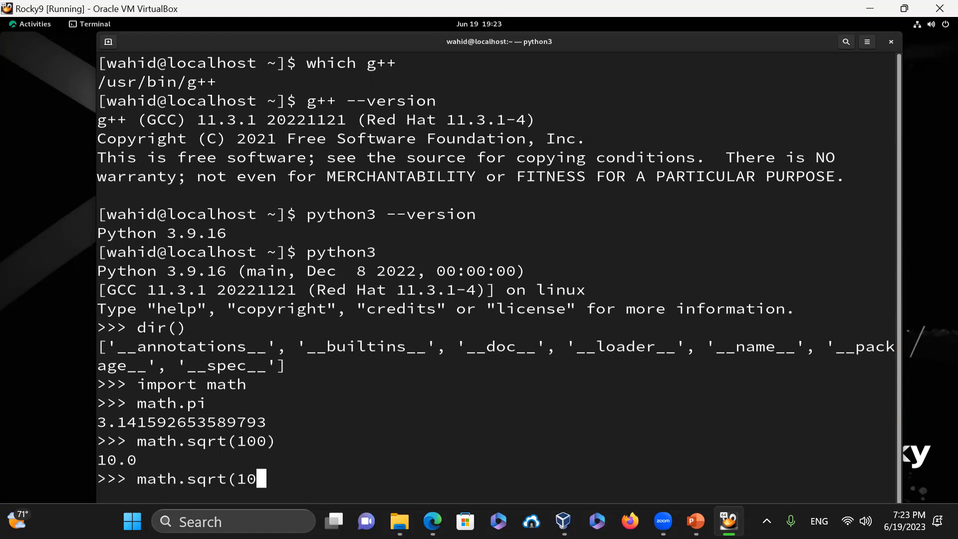
text(sqrt(100) + math.)
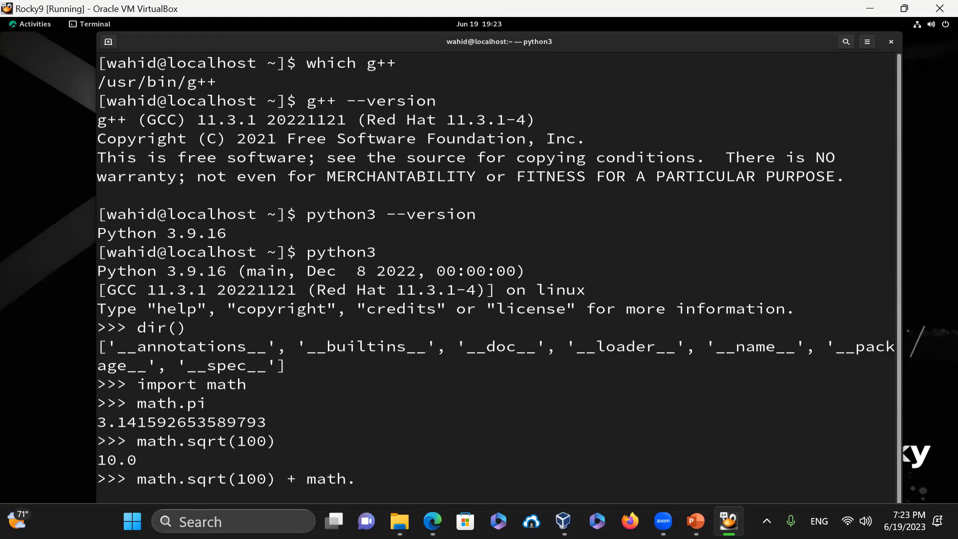
key(BackSpace)
key(BackSpace)
key(BackSpace)
key(BackSpace)
key(BackSpace)
text(15)
key(Left)
key(Left)
key(Left)
key(Left)
key(Left)
key(Left)
key(Left)
key(Left)
key(Left)
key(Left)
key(Left)
key(Left)
key(Left)
key(Left)
key(Left)
key(Left)
key(Left)
key(Left)
key(Left)
text(math)
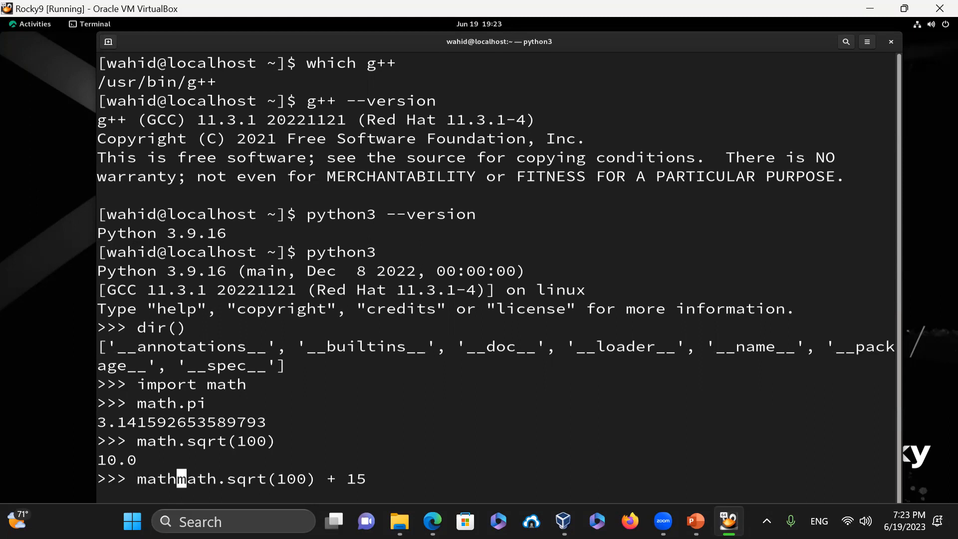
text(.sqrt)
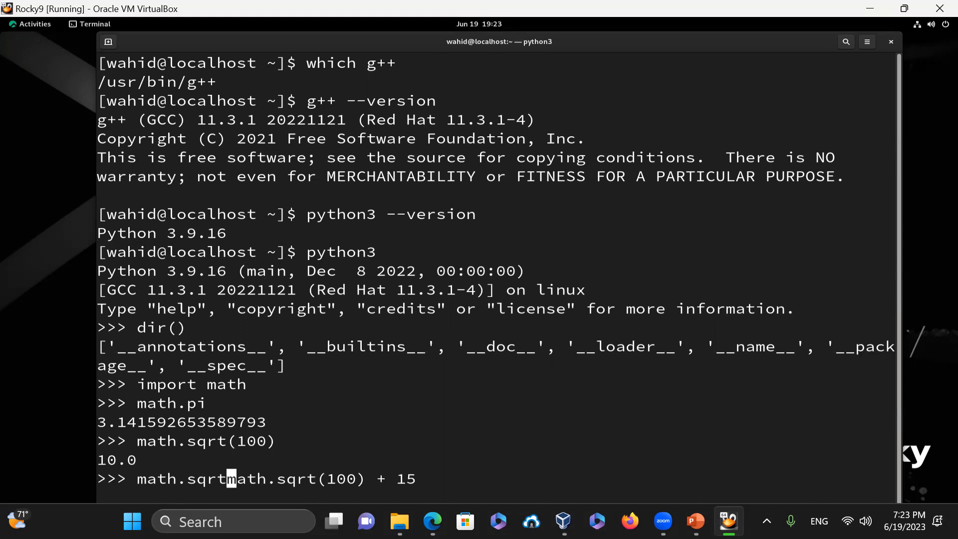
text(()
key(Right)
key(Right)
key(Right)
key(Right)
key(Right)
key(Right)
key(Right)
key(Right)
key(Right)
key(Right)
key(Right)
key(Right)
key(Right)
key(Right)
key(Right)
key(Right)
key(Right)
key(Right)
key(Right)
text())
key(Return)
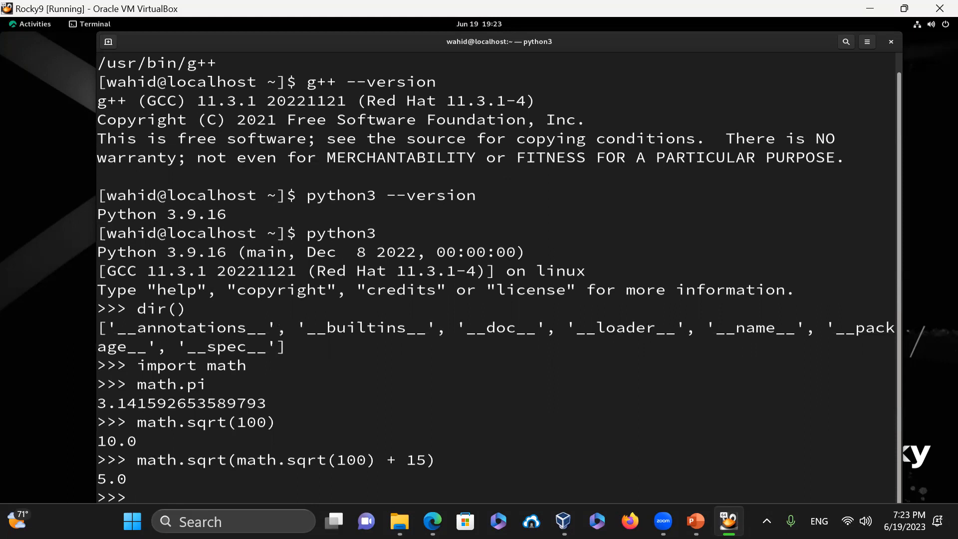
drag(278, 460, 357, 460)
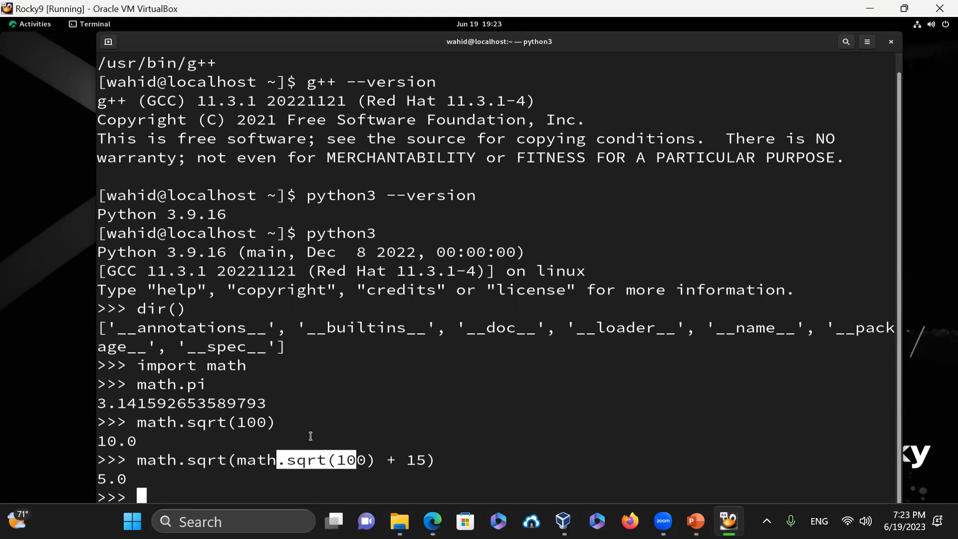
click(310, 436)
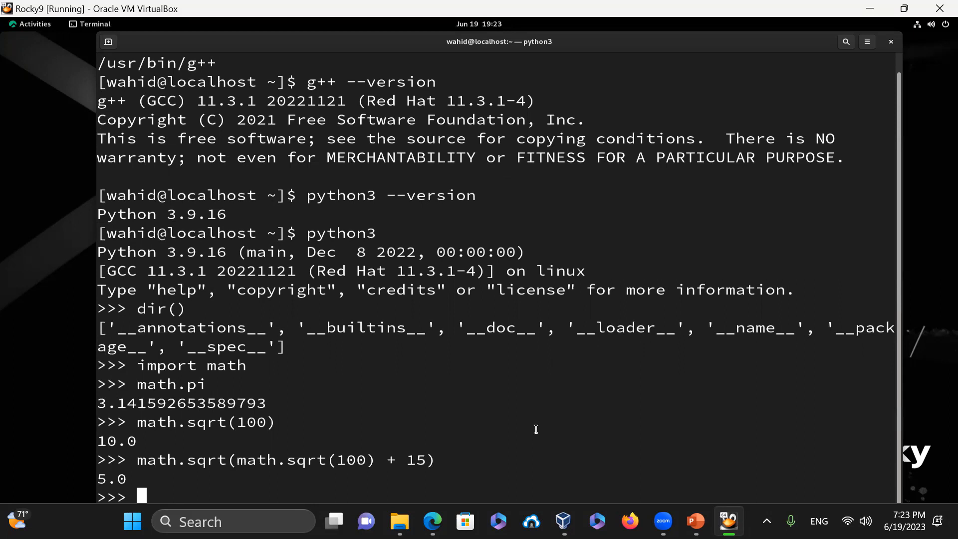
- Move the terminal to the left edge, leave Python with exit(), and clear the screen
key(Up)
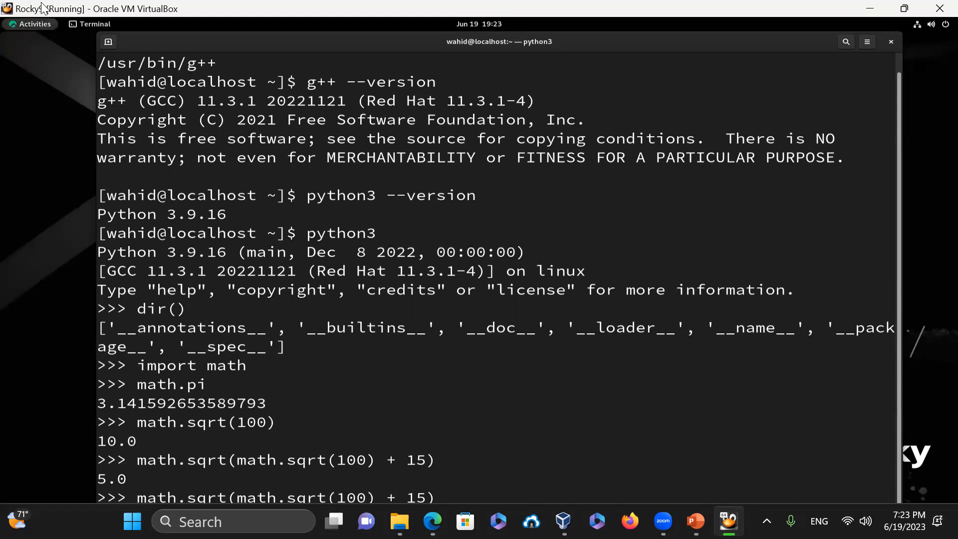
drag(237, 40, 138, 21)
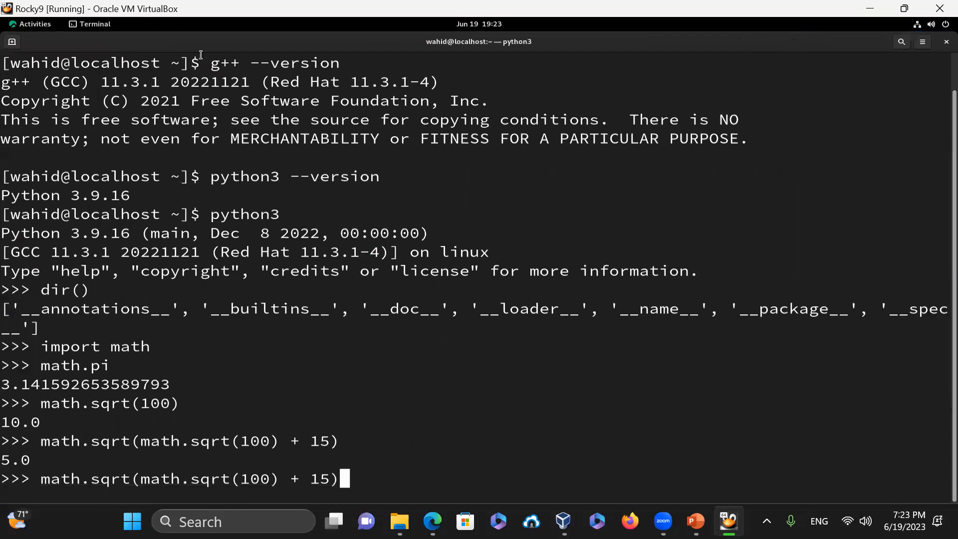
key(BackSpace)
key(BackSpace)
key(BackSpace)
key(BackSpace)
key(BackSpace)
key(BackSpace)
key(BackSpace)
key(BackSpace)
key(BackSpace)
key(BackSpace)
key(BackSpace)
key(BackSpace)
key(BackSpace)
key(BackSpace)
key(BackSpace)
key(BackSpace)
key(BackSpace)
key(BackSpace)
key(BackSpace)
key(BackSpace)
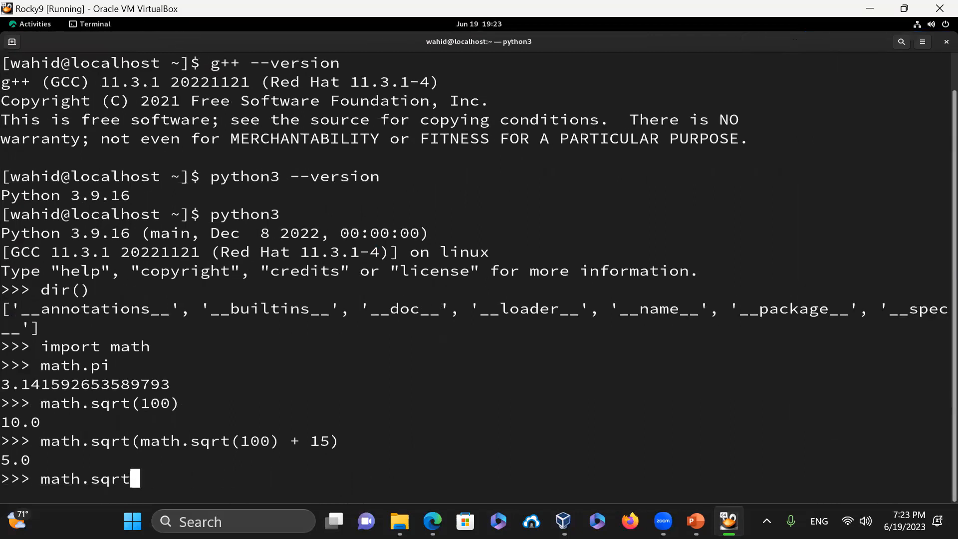
key(BackSpace)
key(BackSpace)
key(BackSpace)
key(BackSpace)
key(BackSpace)
key(BackSpace)
key(BackSpace)
key(BackSpace)
key(BackSpace)
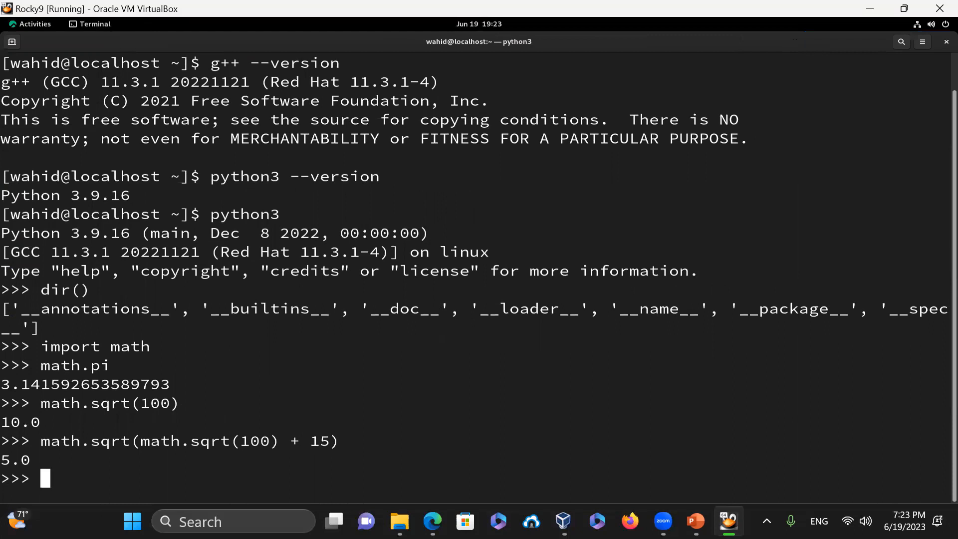
text(exit)
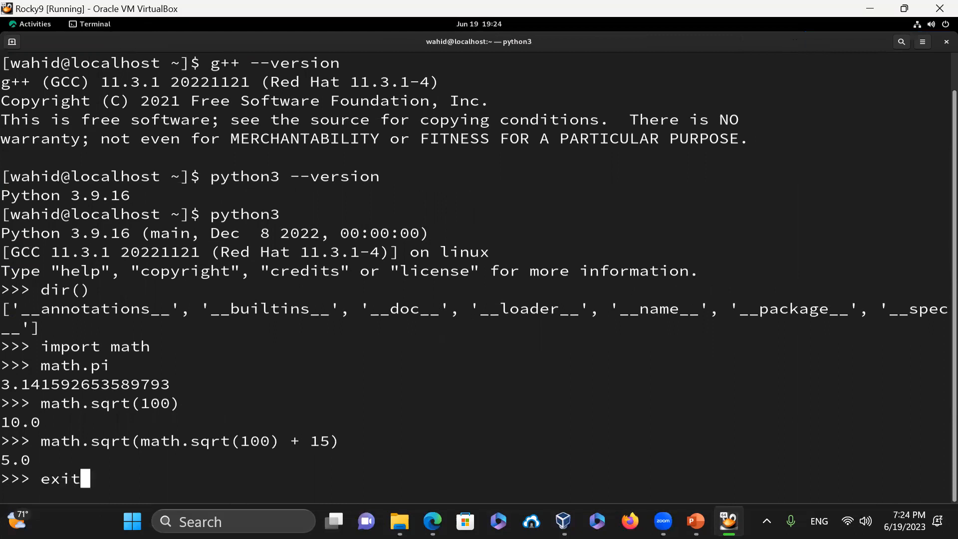
text(())
key(Return)
text(clear)
key(Return)
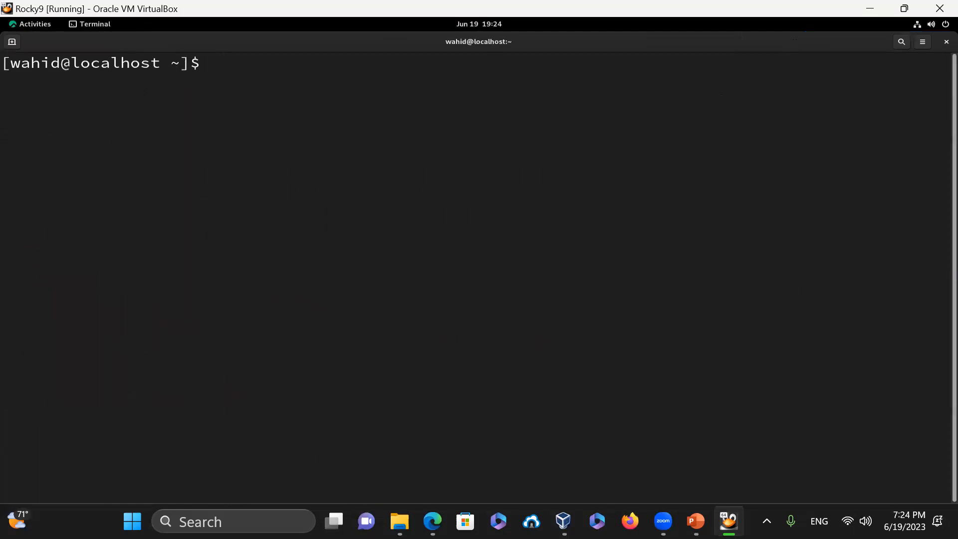
- Run pip list and accept installing the python3-pip package
text(pip list)
key(Return)
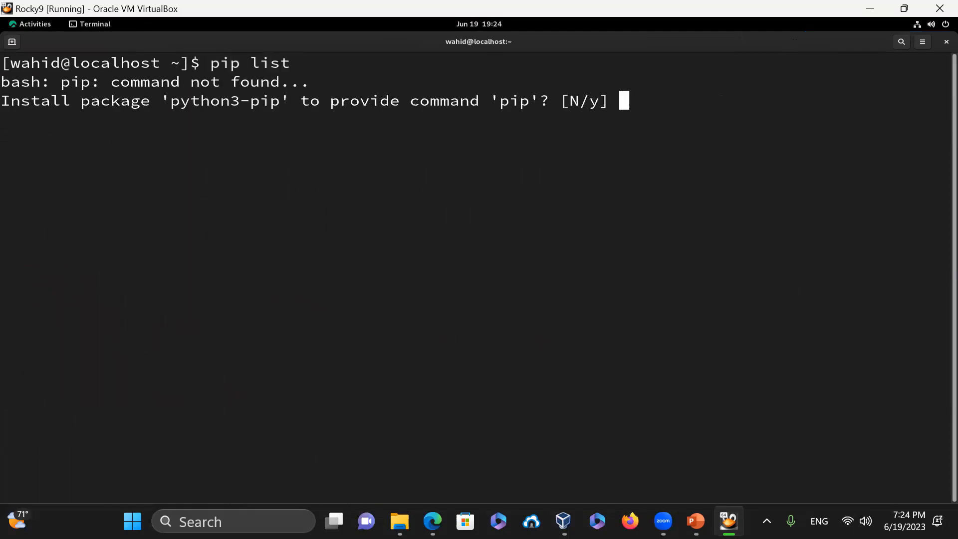
text(y)
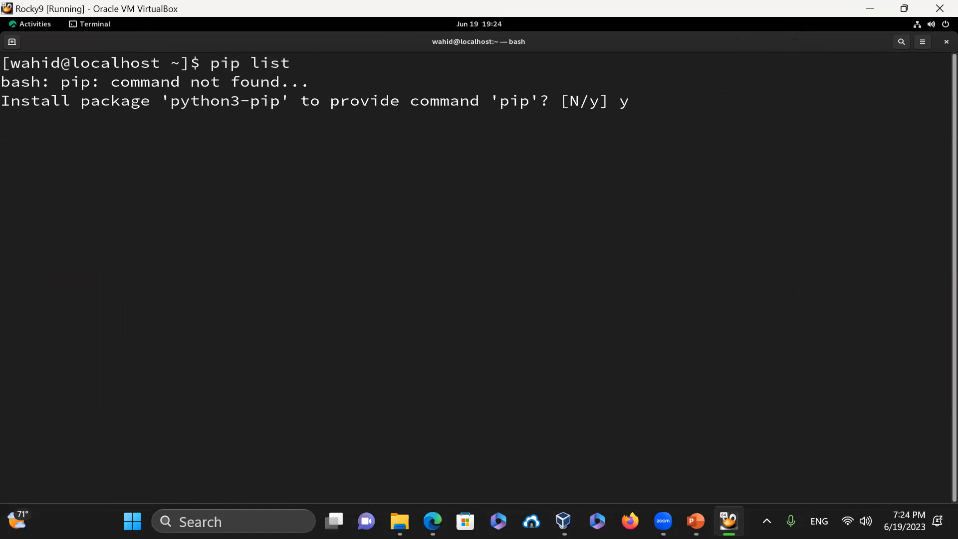
key(Return)
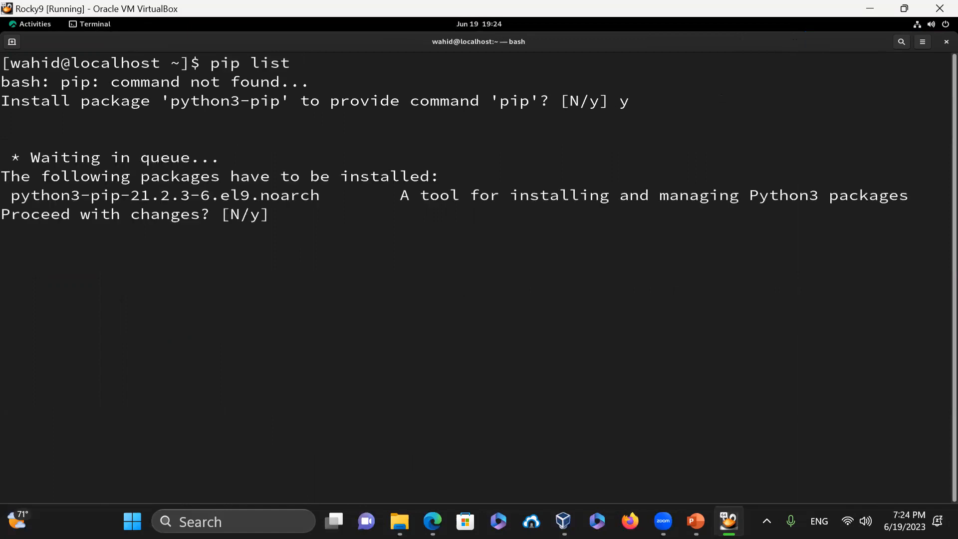
text(y)
key(Return)
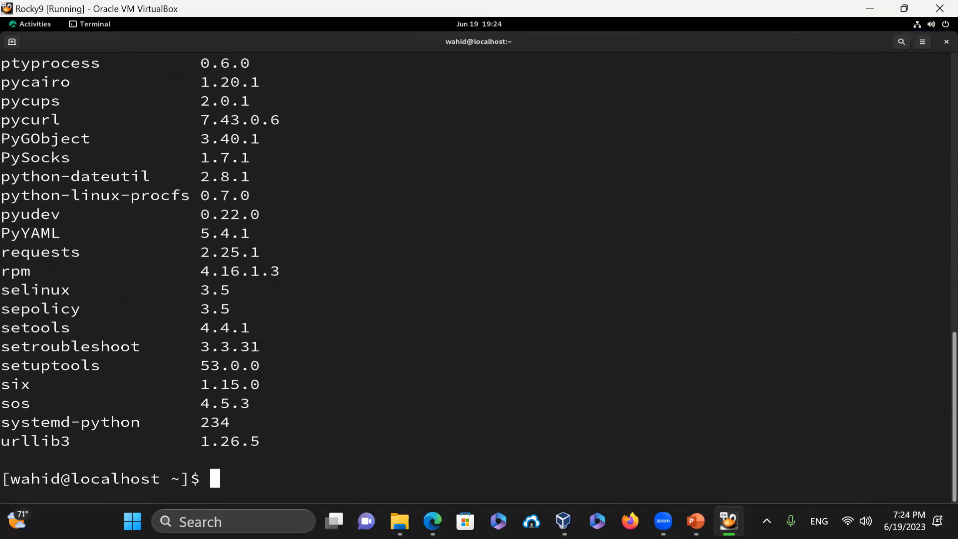
- Confirm pip at /usr/bin/pip, list its packages, then exit the terminal
text(clear)
key(Return)
text(wh)
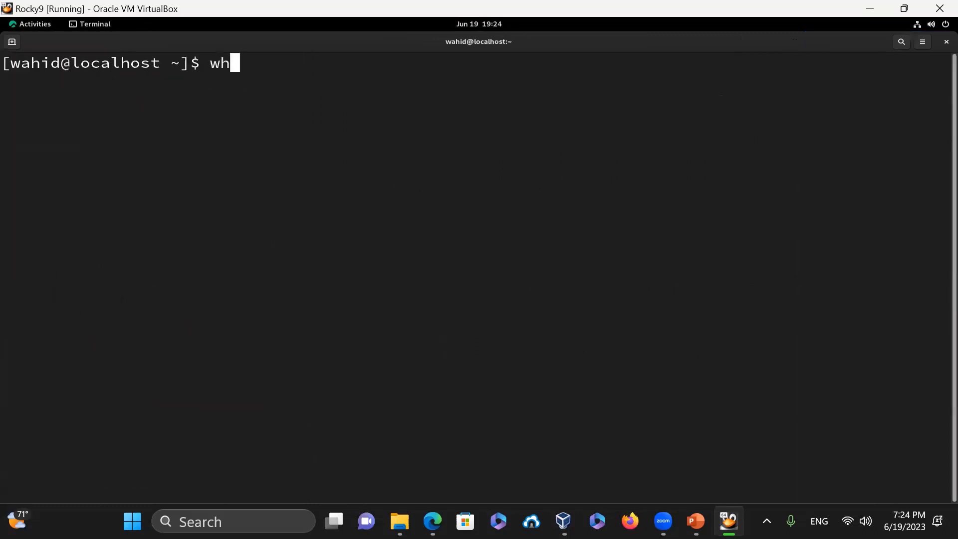
text(ich pip)
key(Return)
text(pip)
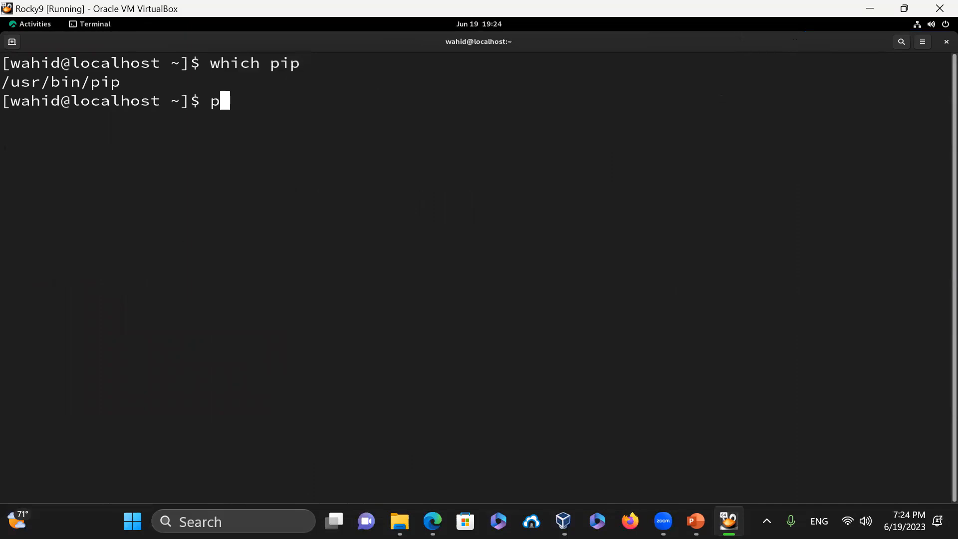
text( list)
key(Return)
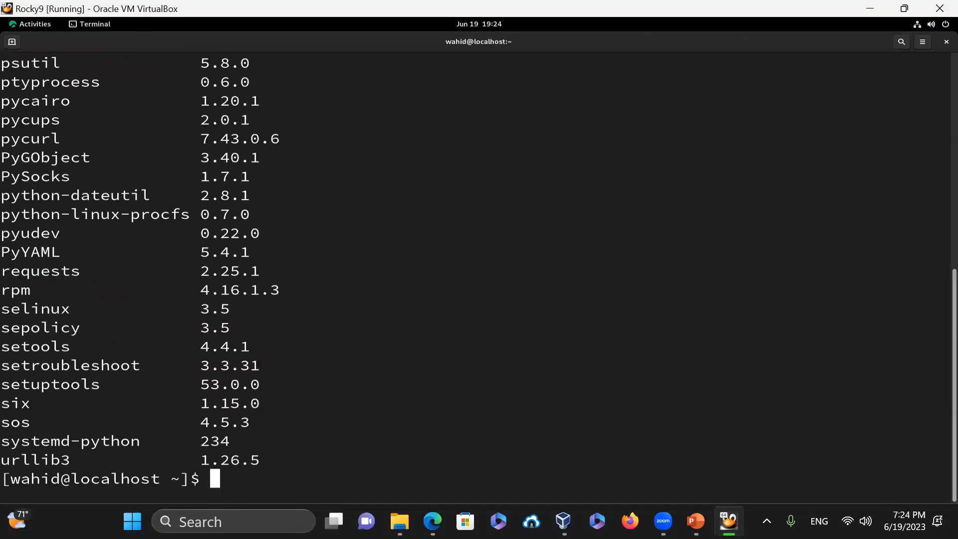
text(clear)
key(Return)
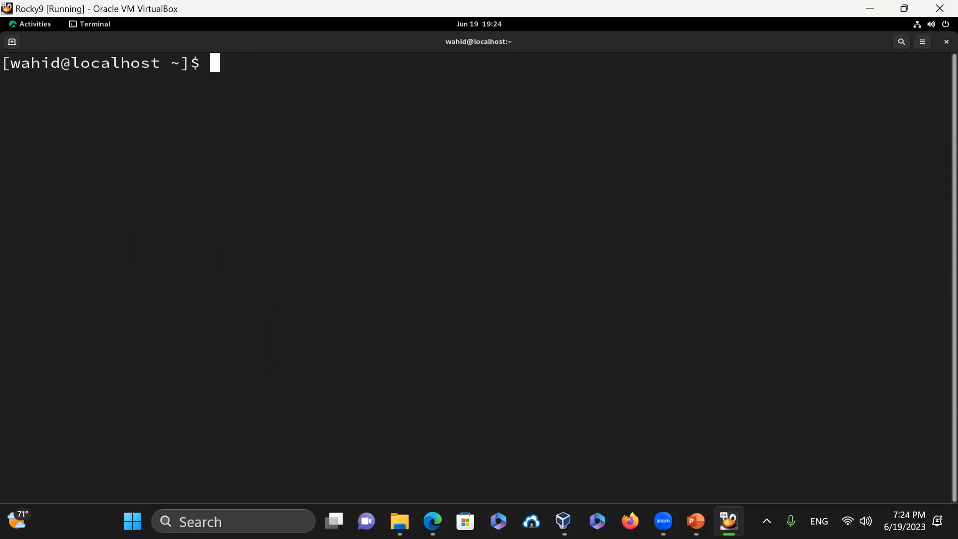
text(exit)
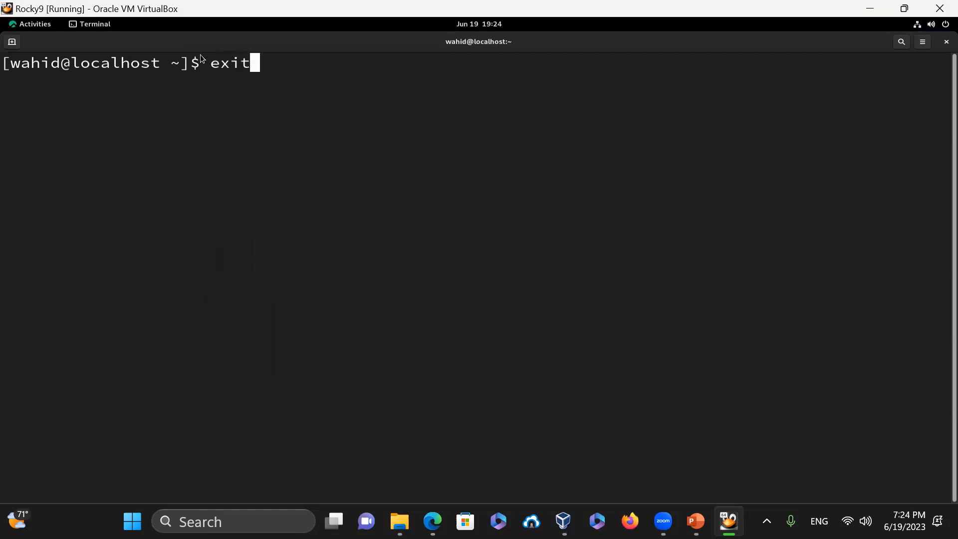
key(Return)
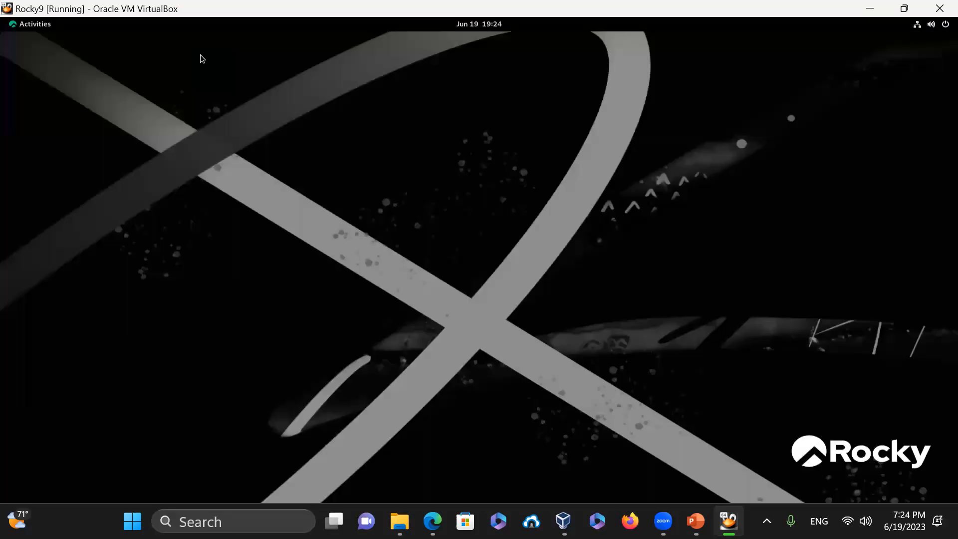
- Set the guest resolution to 800 × 600 (4:3) in Display Settings, keep it, and close Settings
right_click(363, 214)
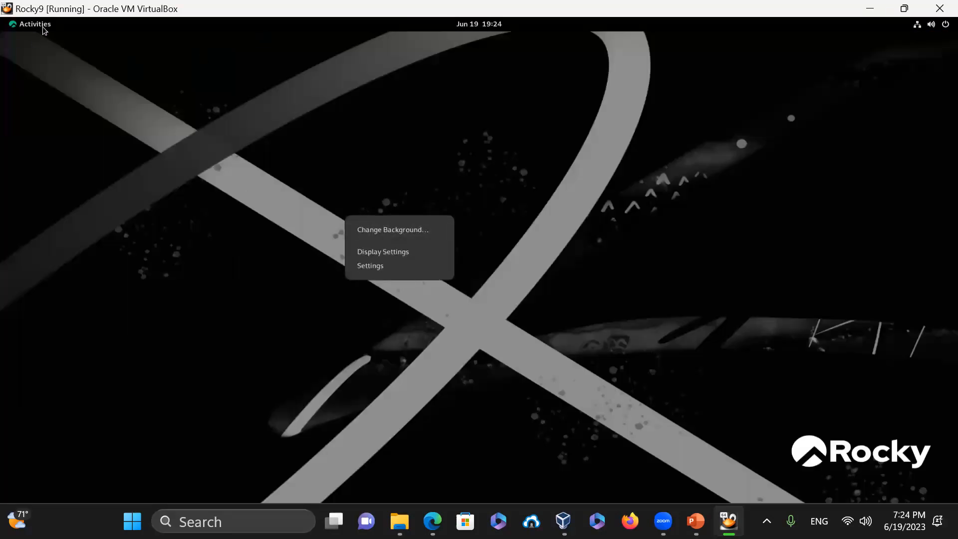
click(410, 251)
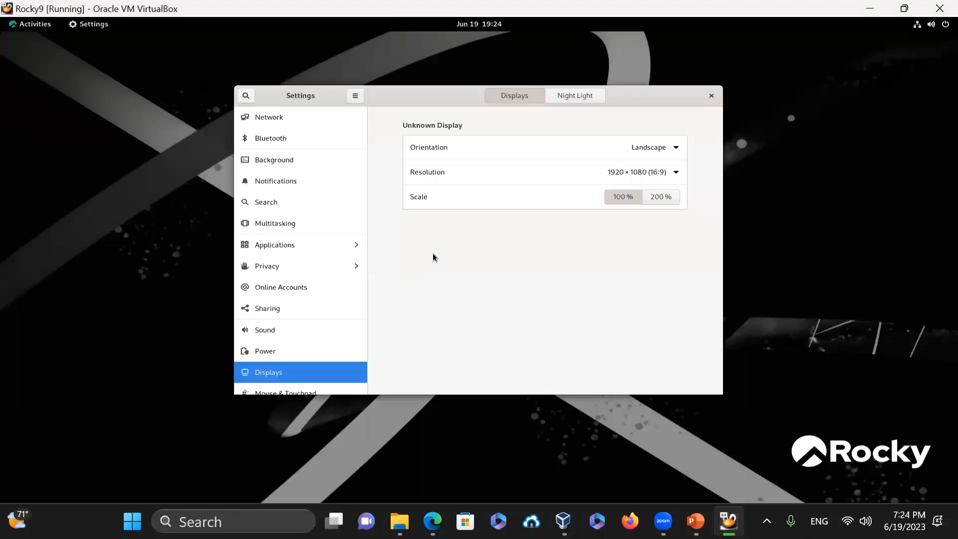
click(654, 174)
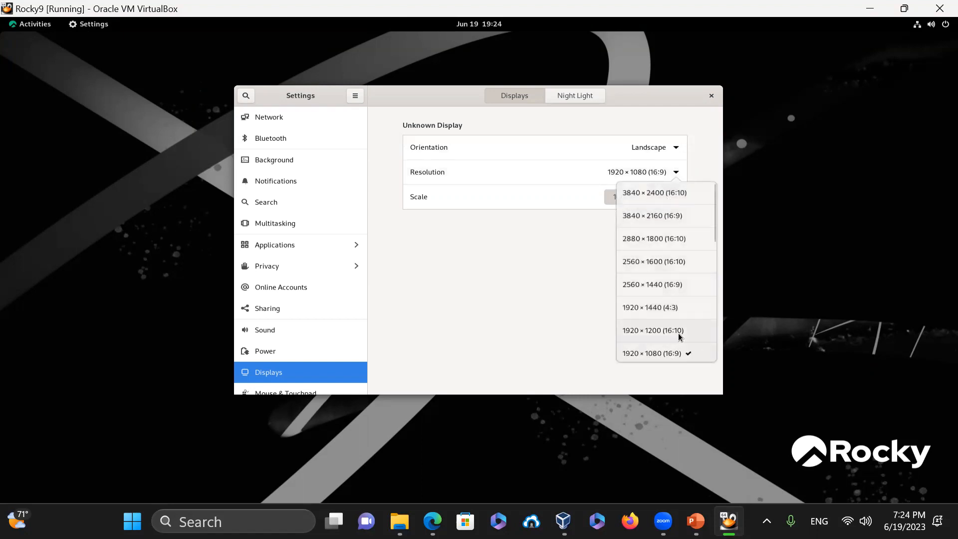
scroll(681, 334, down, 10)
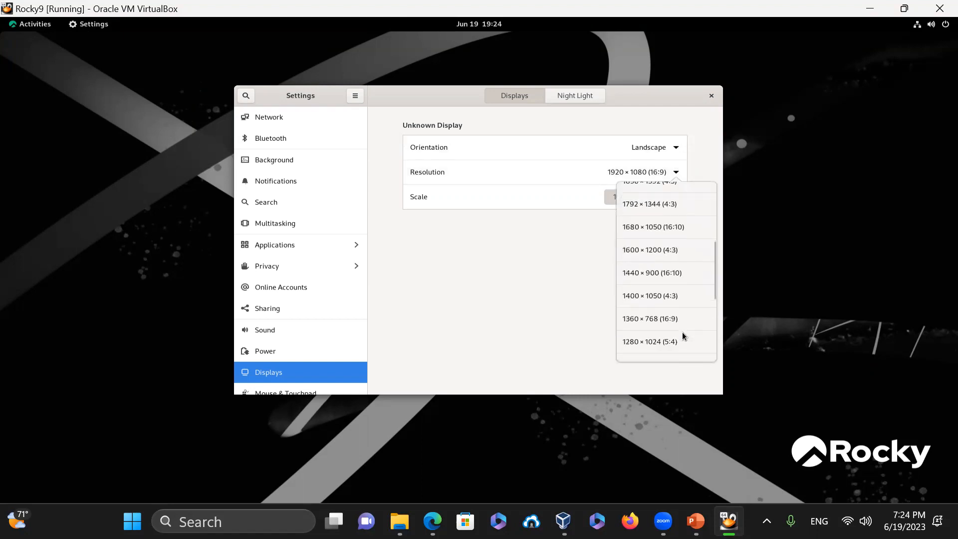
scroll(683, 335, down, 1)
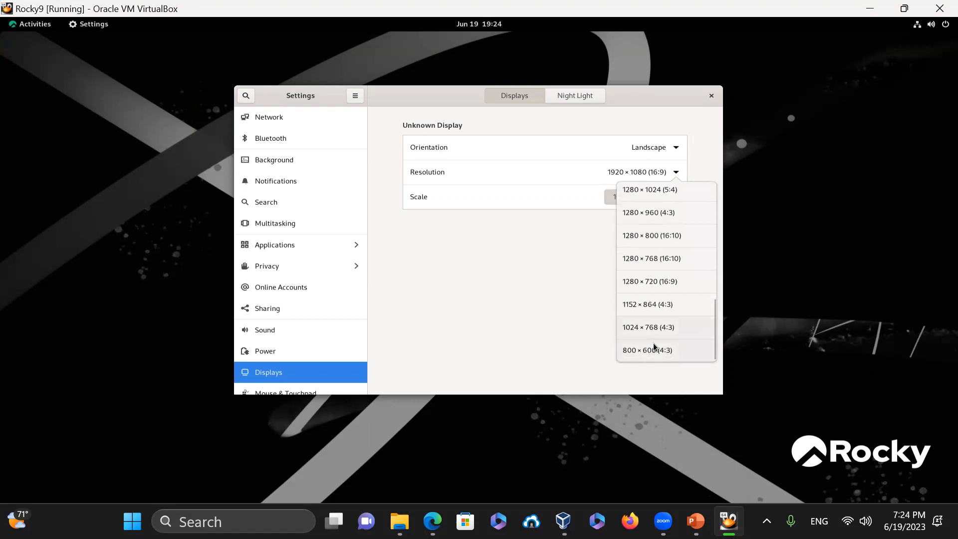
click(656, 349)
click(702, 96)
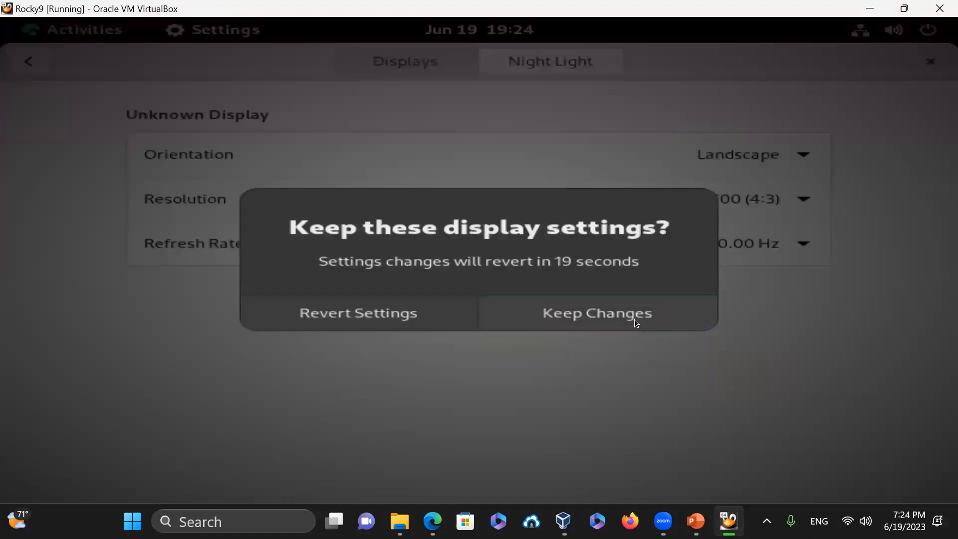
click(615, 315)
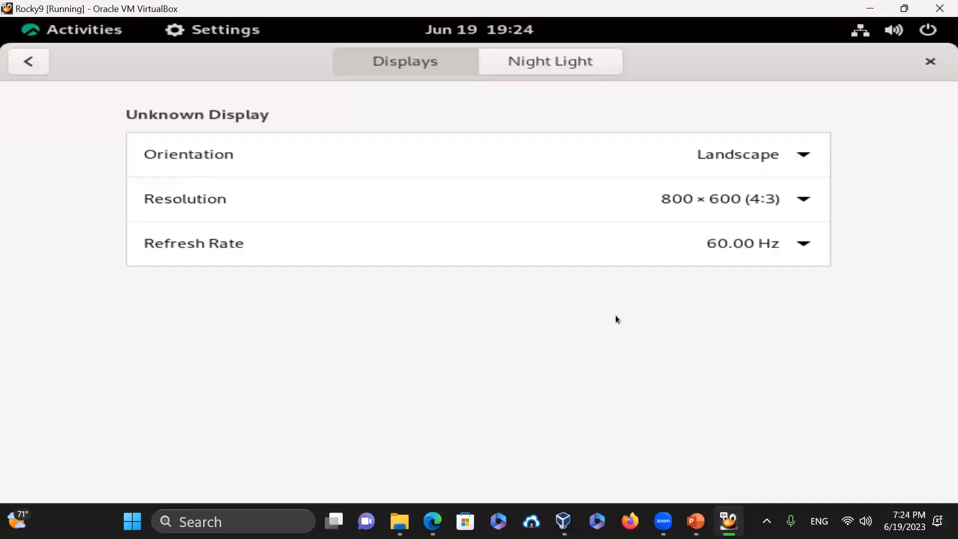
click(930, 60)
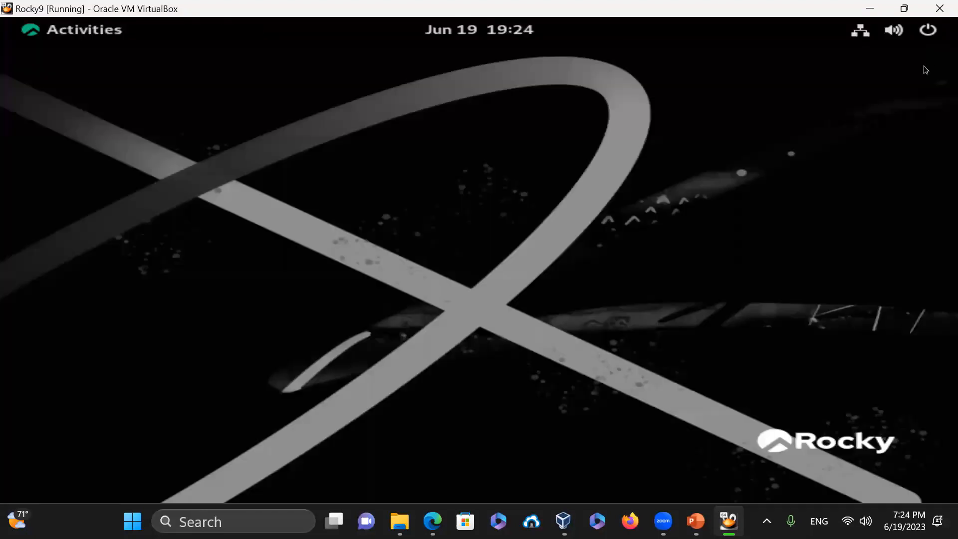
- Launch Terminal from the Activities search and close it again with exit
right_click(385, 185)
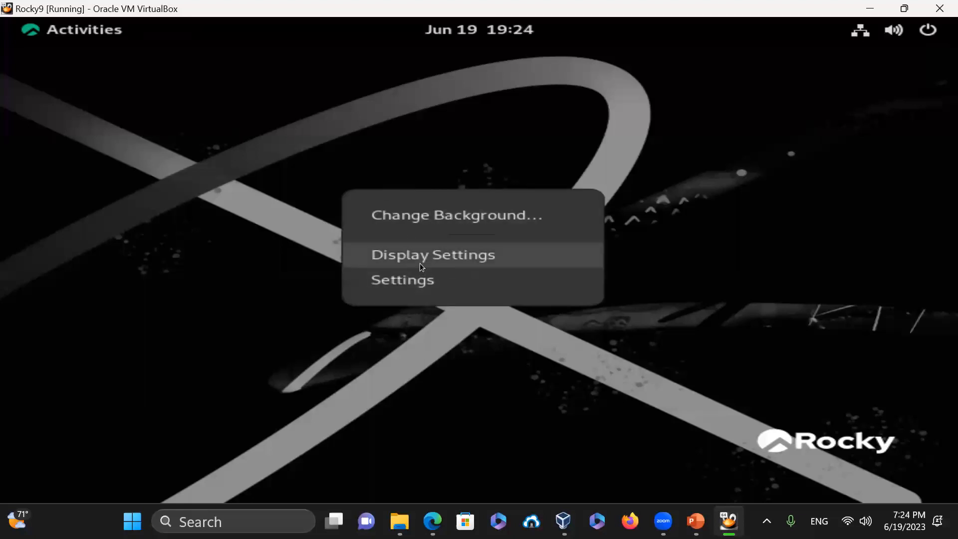
click(76, 35)
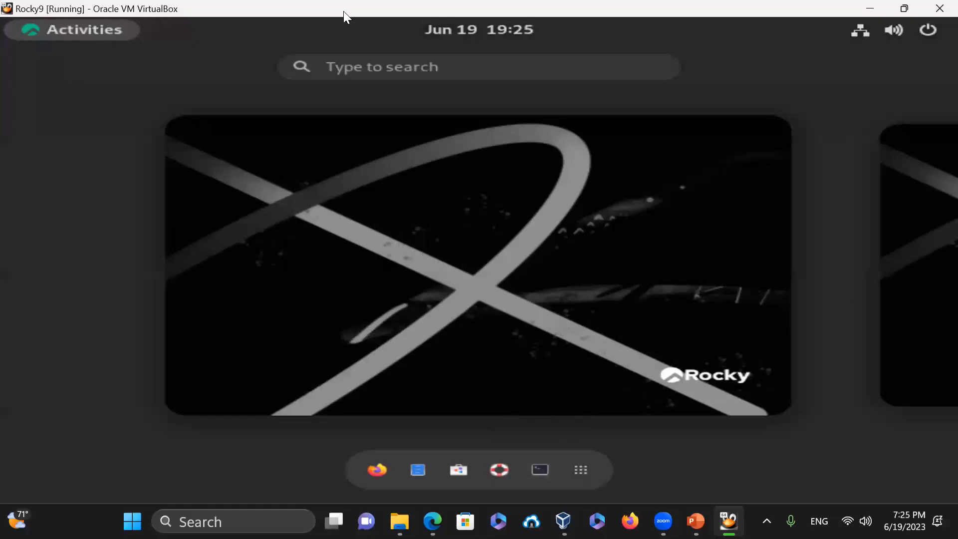
click(354, 66)
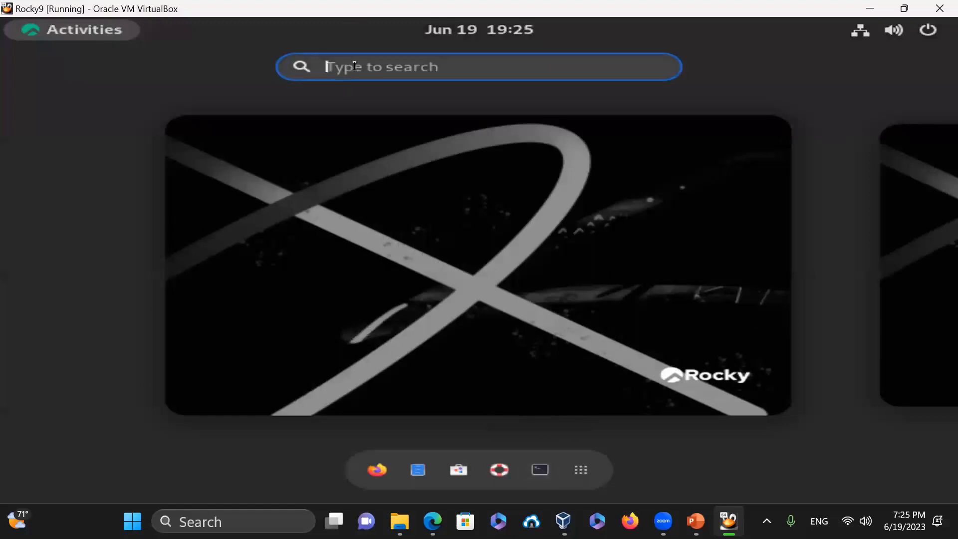
text(terminal)
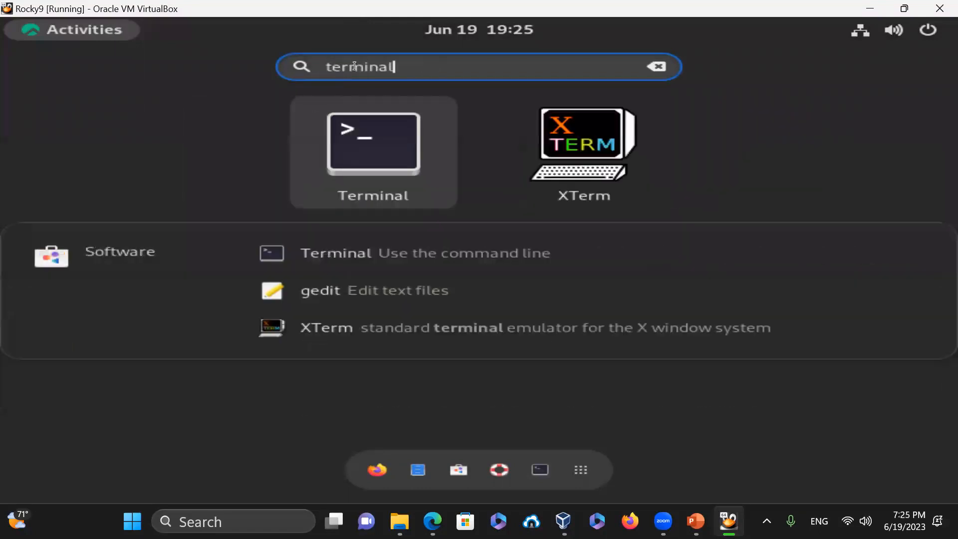
key(Return)
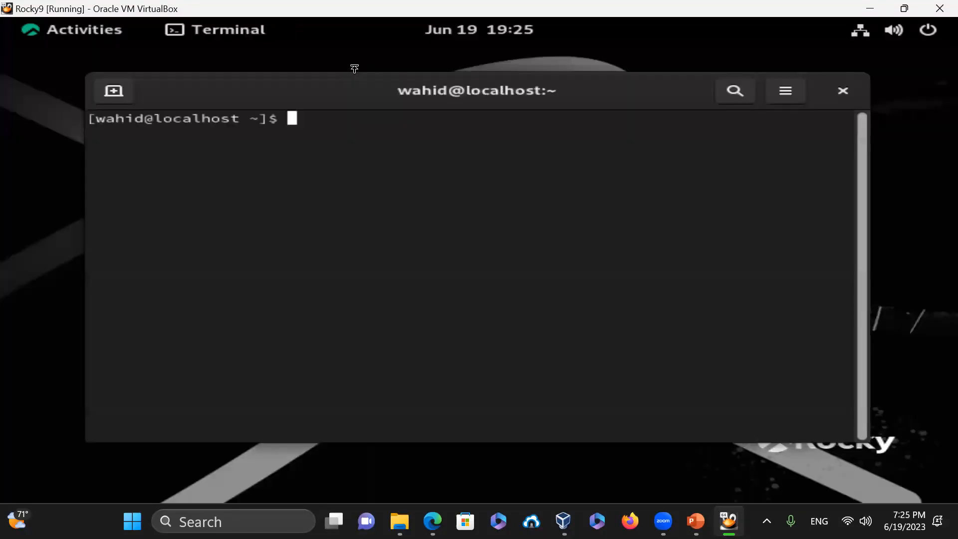
text(exit)
key(Return)
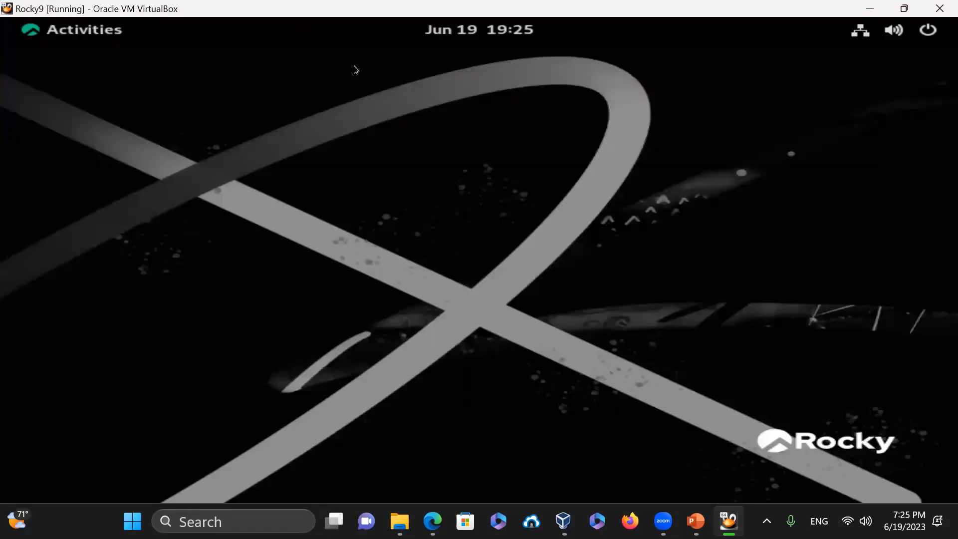
- Open a new Terminal, start XTerm with xterm, then close both windows
click(72, 34)
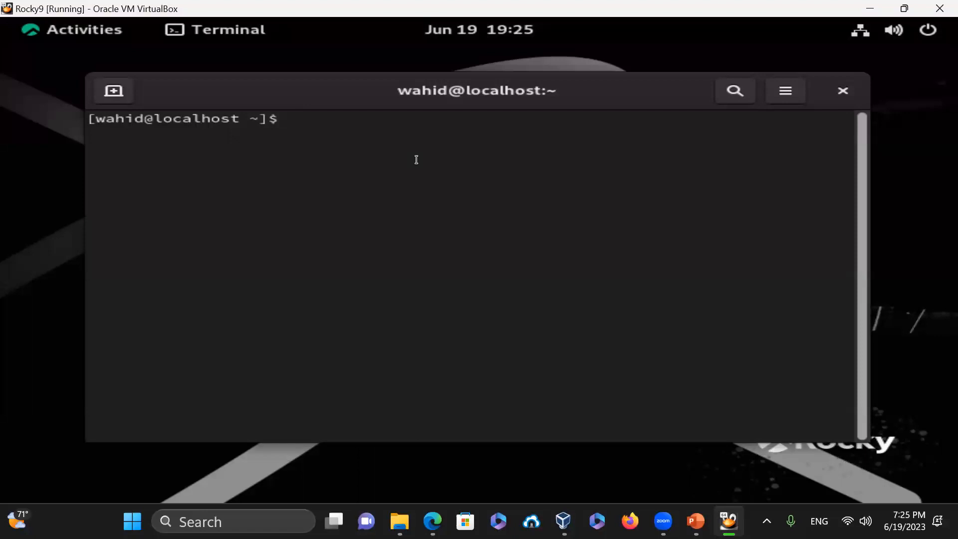
text(xterm)
key(Return)
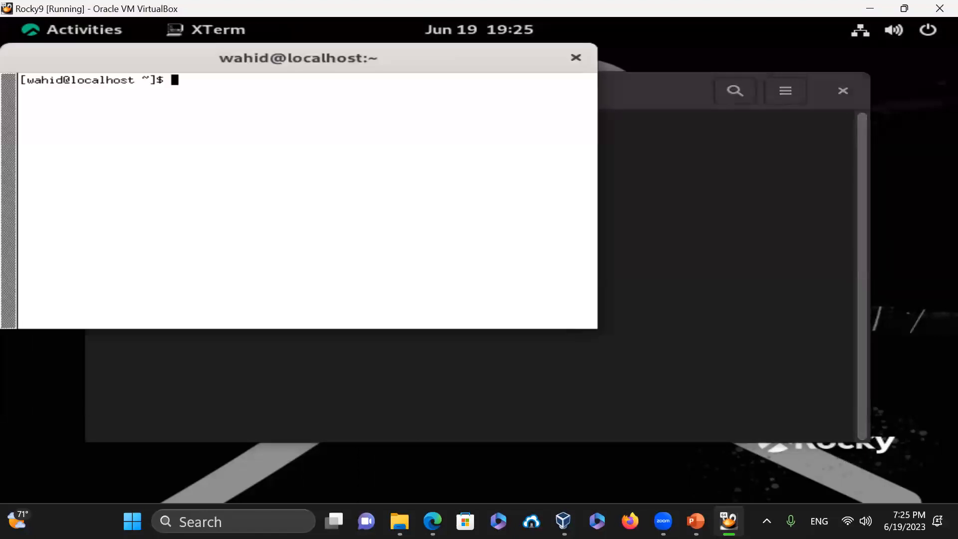
click(575, 58)
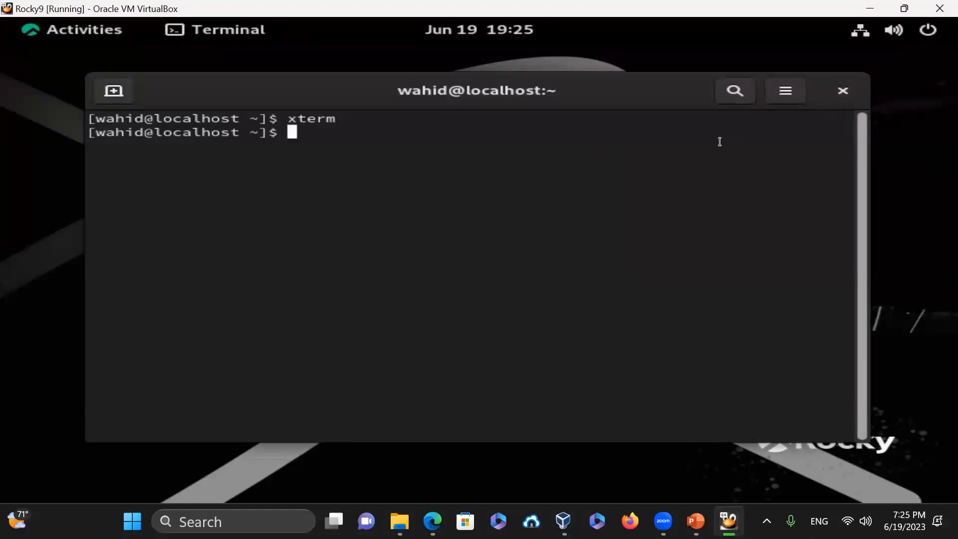
click(842, 94)
- Browse the installed applications in the Activities overview, then return to the desktop
click(97, 28)
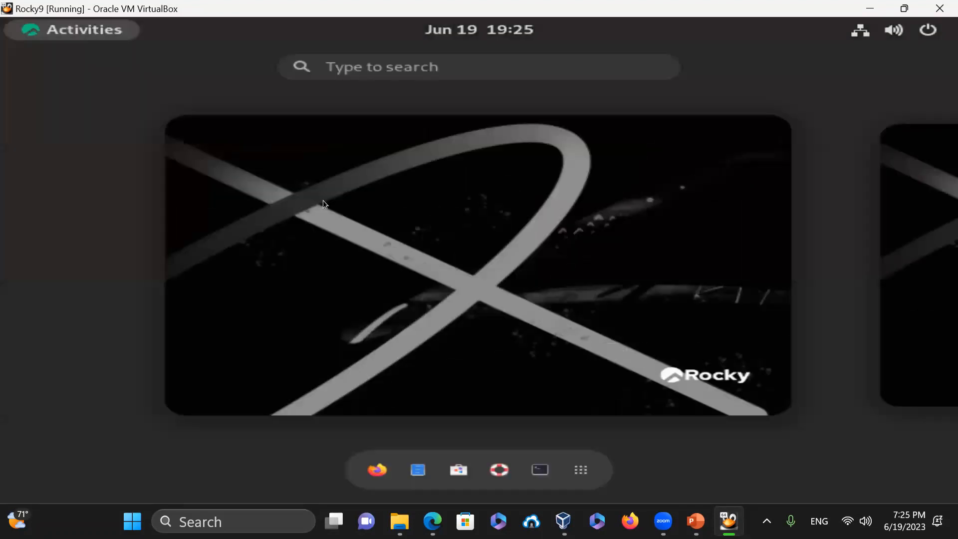
click(580, 469)
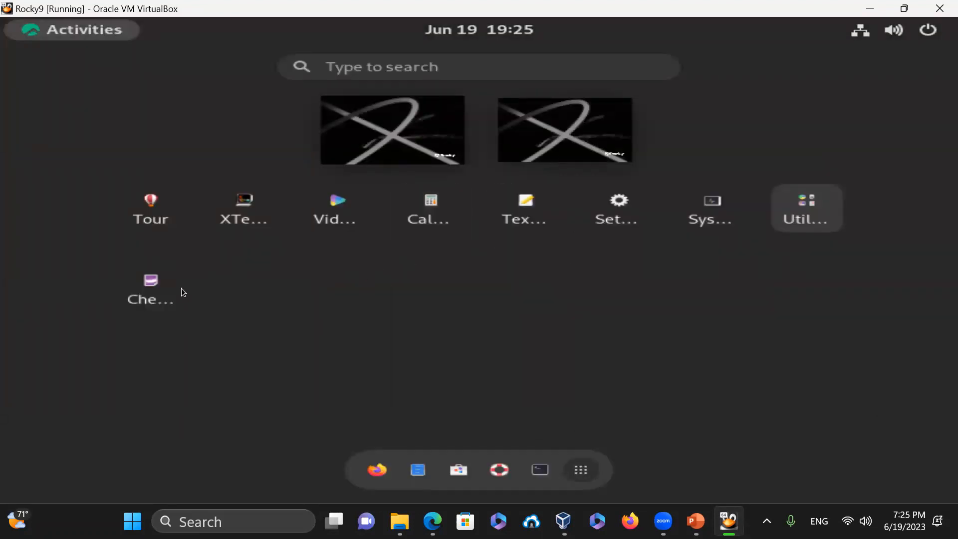
click(83, 34)
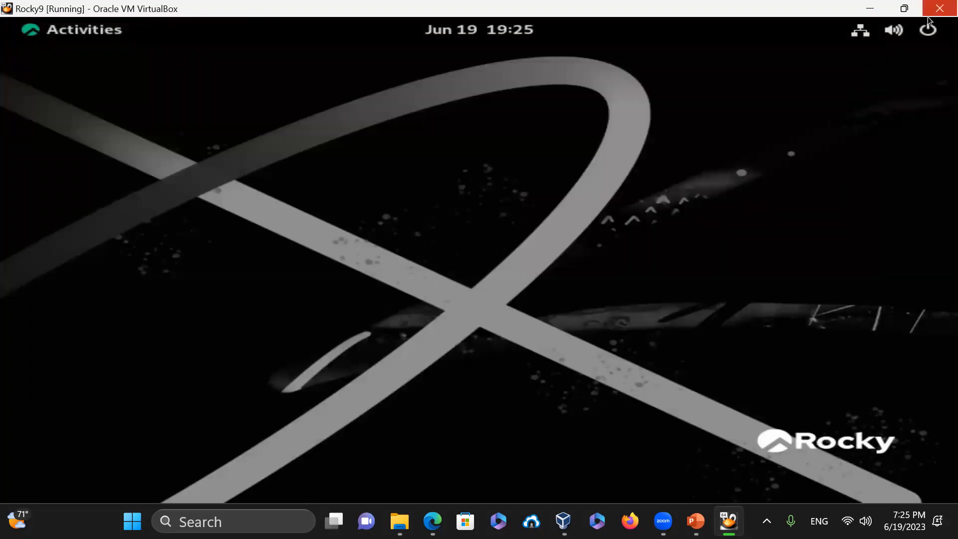
- Log out of the Rocky guest session via the system menu's Power Off / Log Out options
click(927, 34)
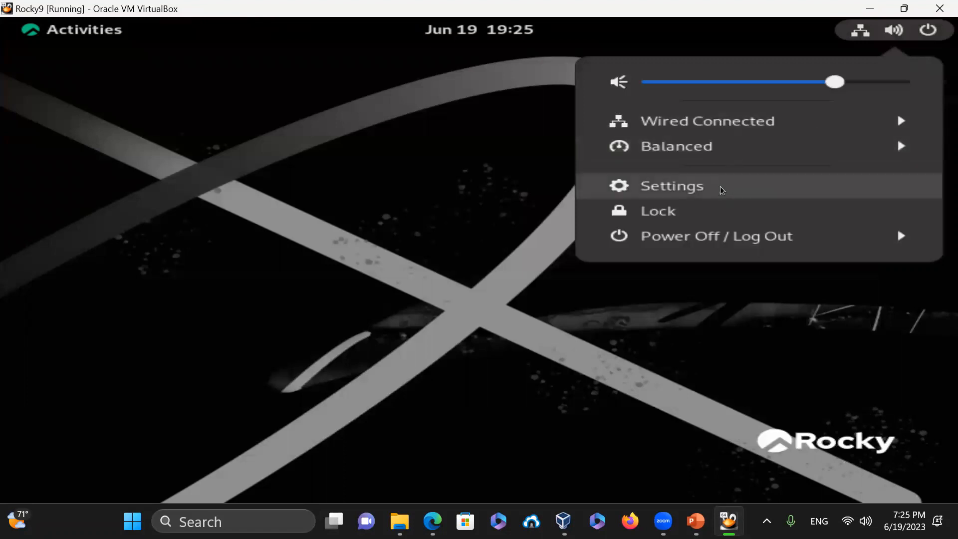
click(736, 248)
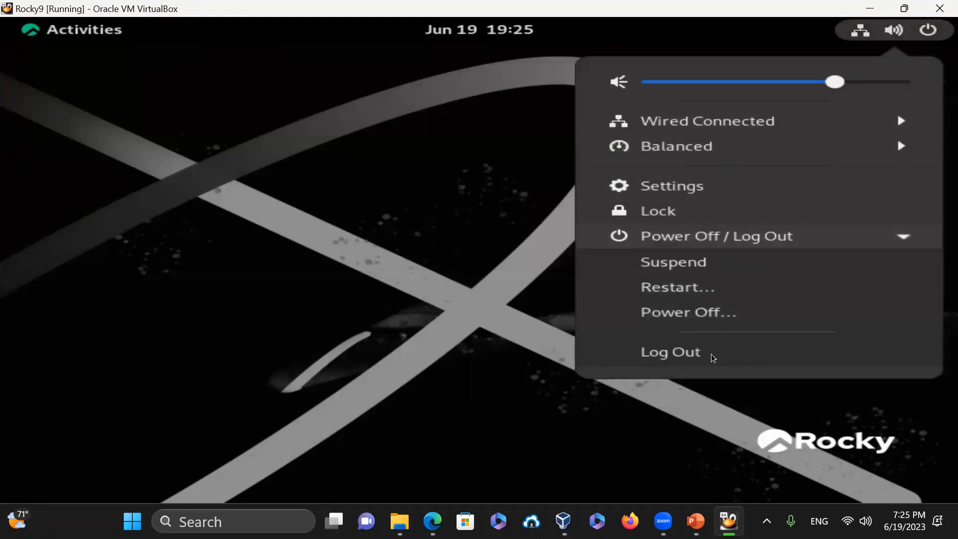
click(695, 356)
click(613, 322)
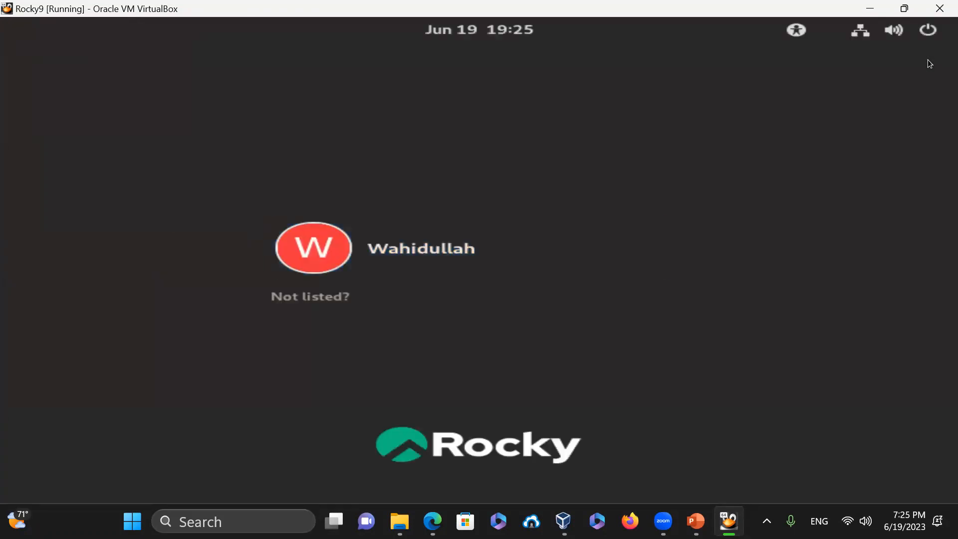
- Power off the Rocky9 virtual machine from the login screen
click(929, 32)
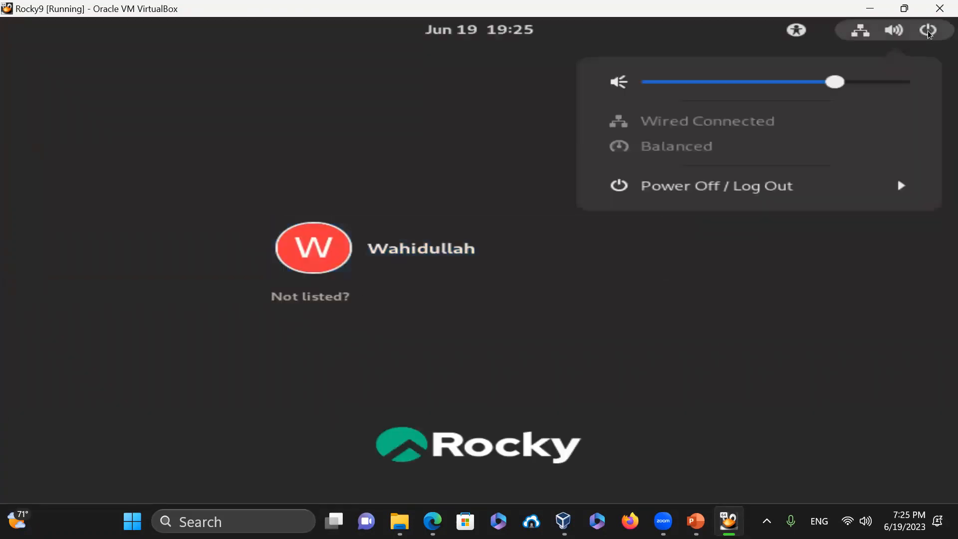
click(755, 187)
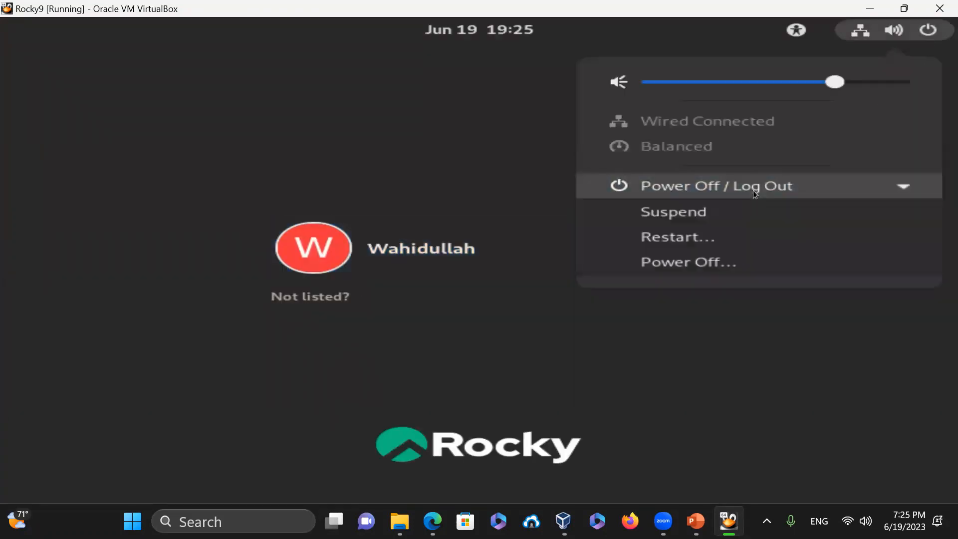
click(699, 265)
click(651, 314)
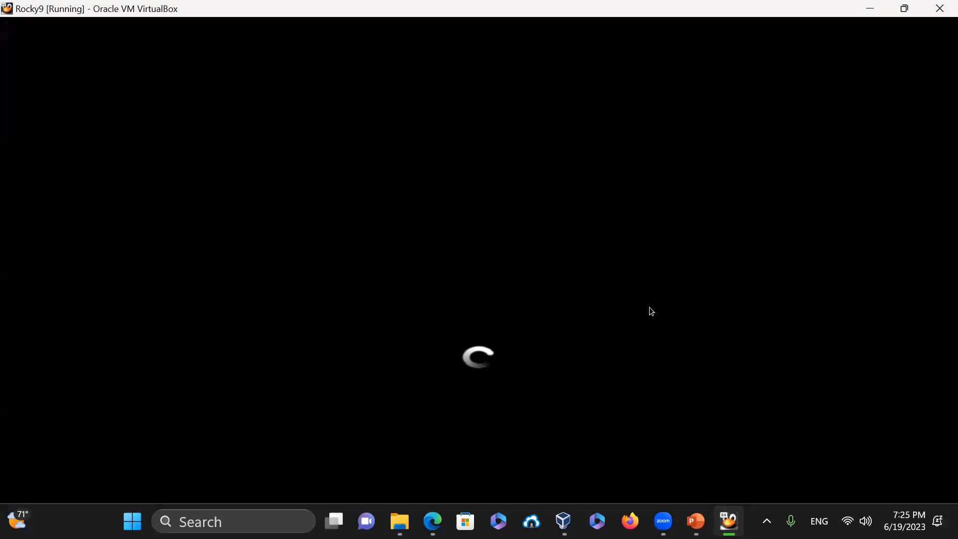
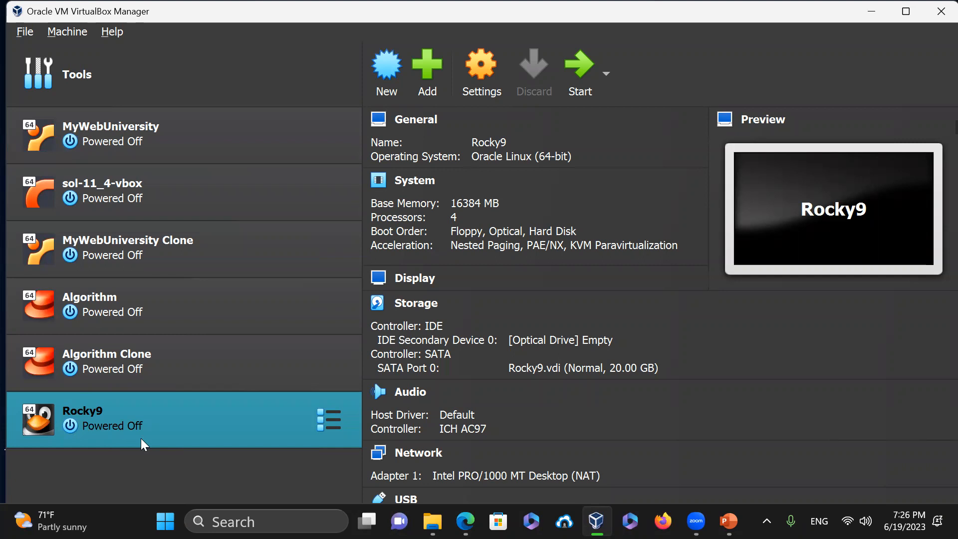
- Start the MyWebUniversity VM and dismiss the keyboard-capture and mouse-integration notices
click(142, 143)
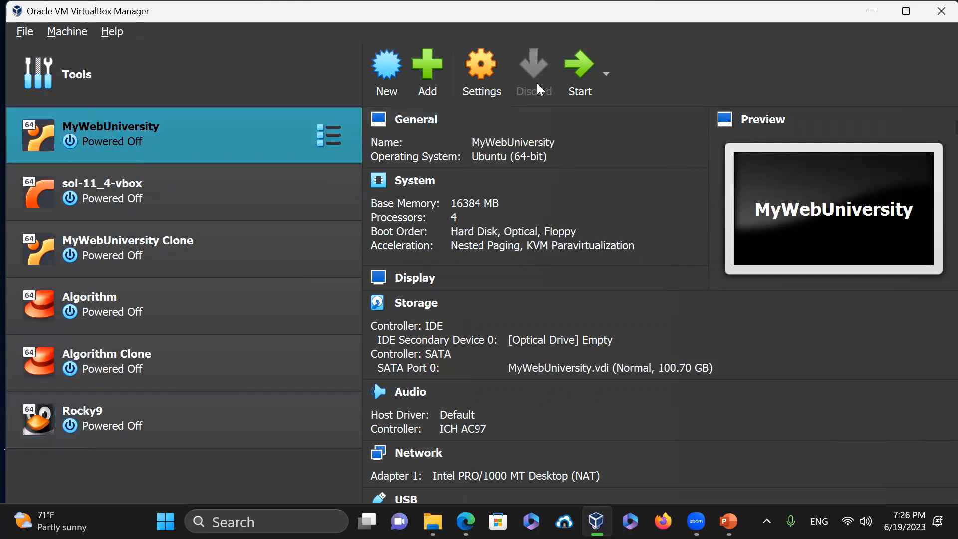
click(573, 69)
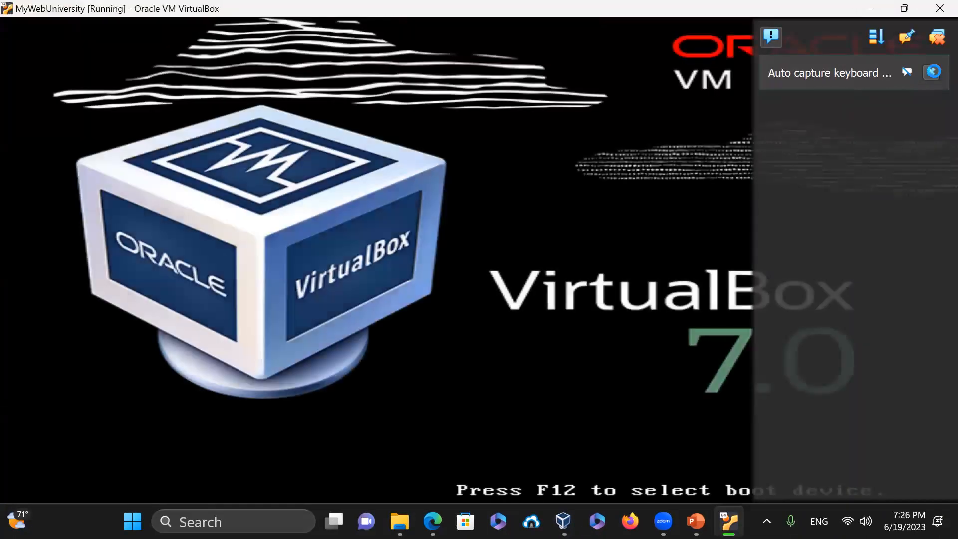
click(935, 74)
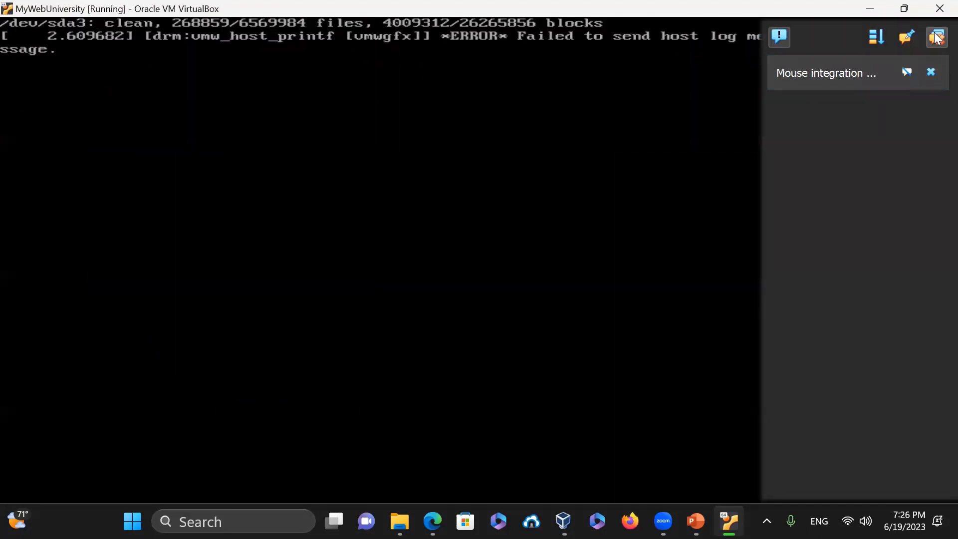
click(933, 73)
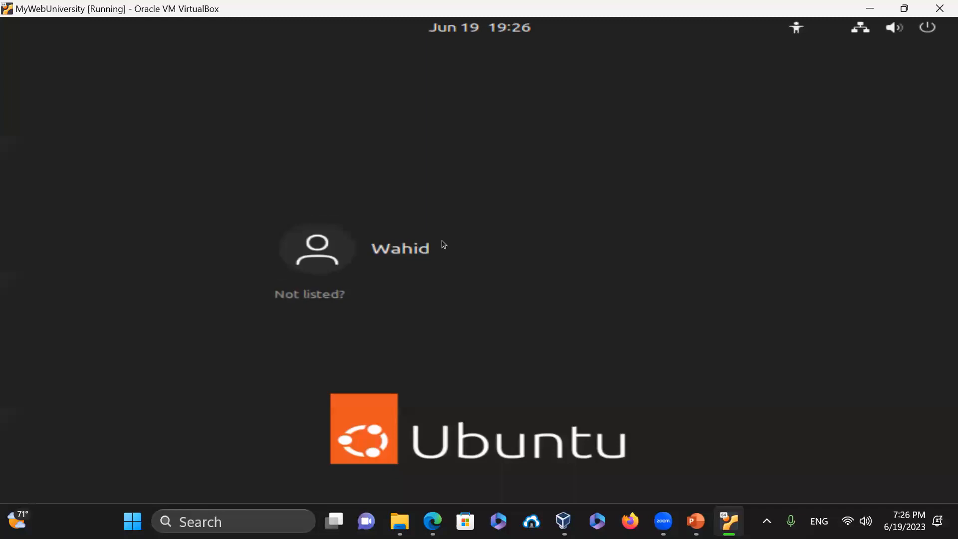
- Log in to the Ubuntu guest with the account password and open a Terminal in the Desktop folder
click(418, 256)
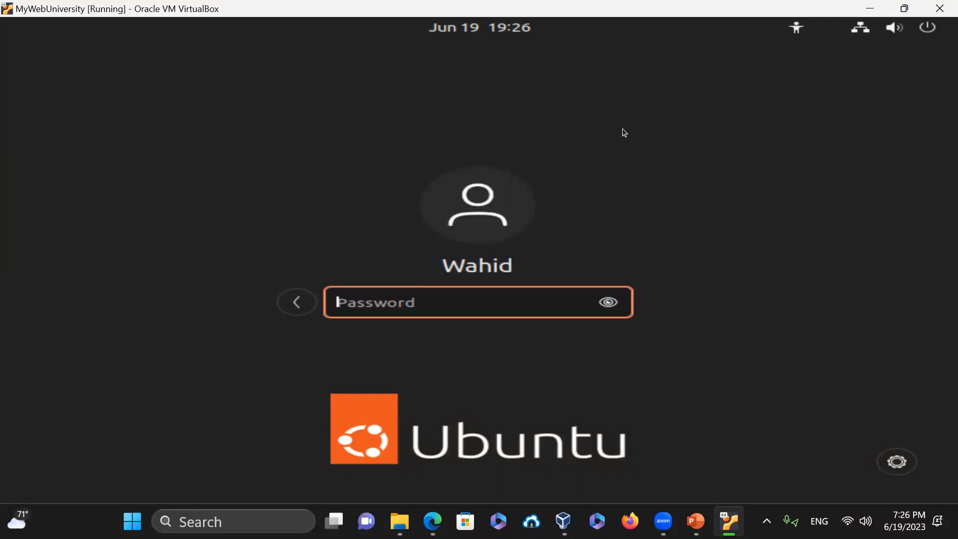
text(******)
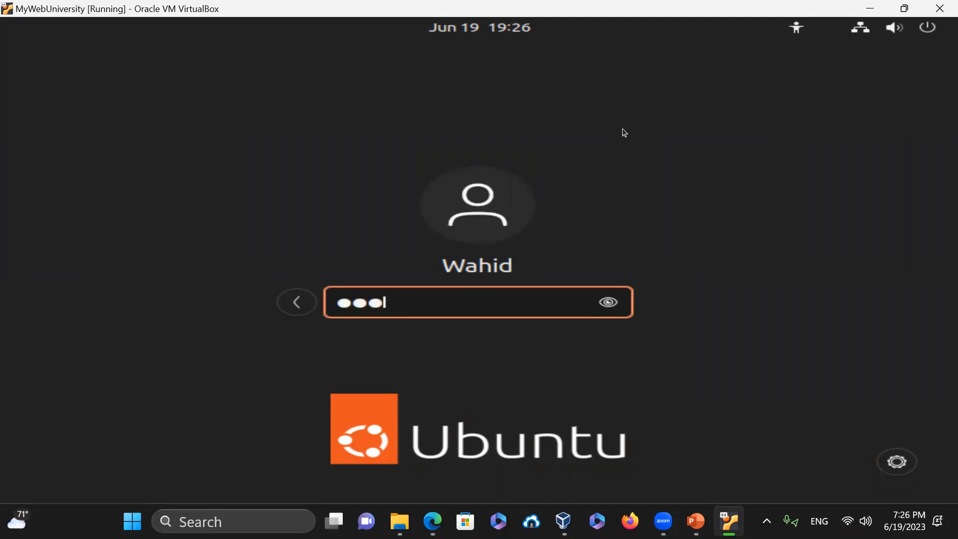
text(****)
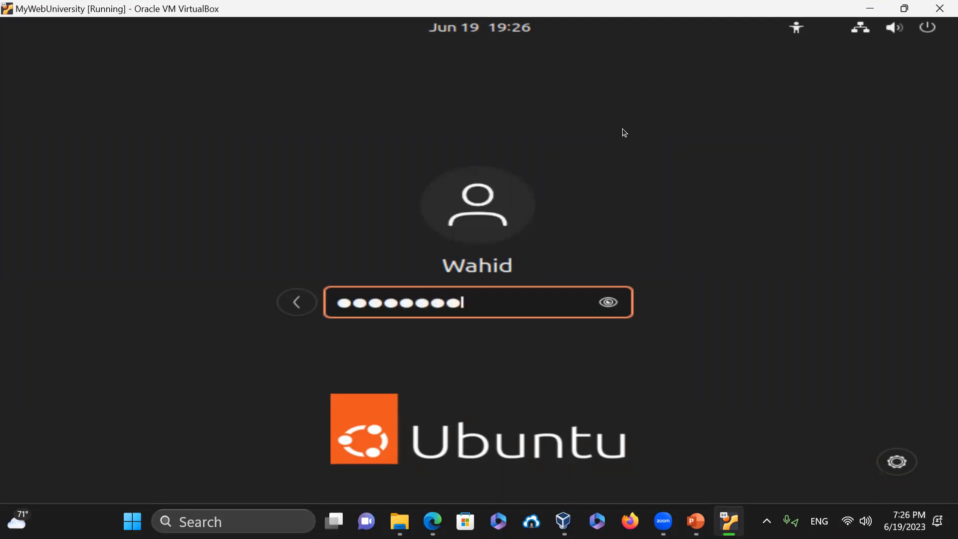
text(*)
key(Return)
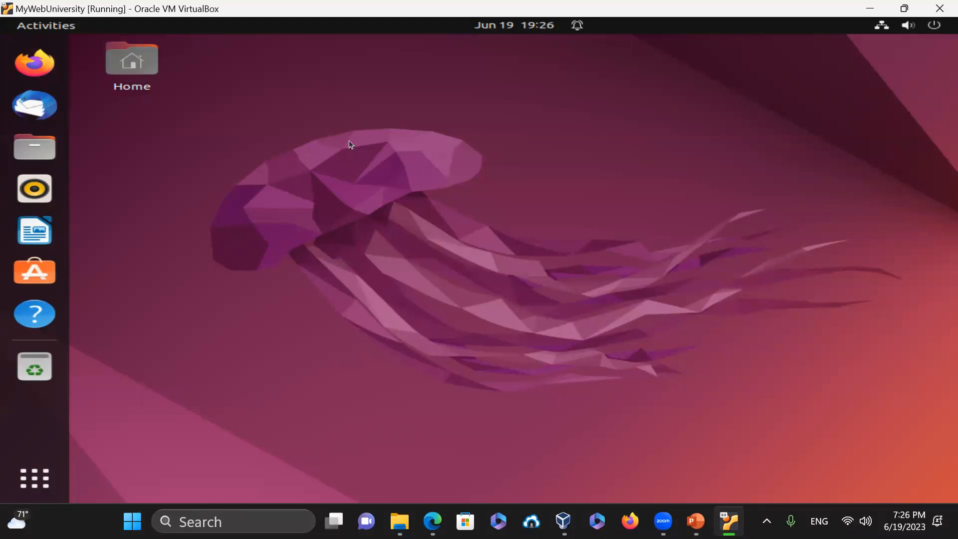
right_click(301, 101)
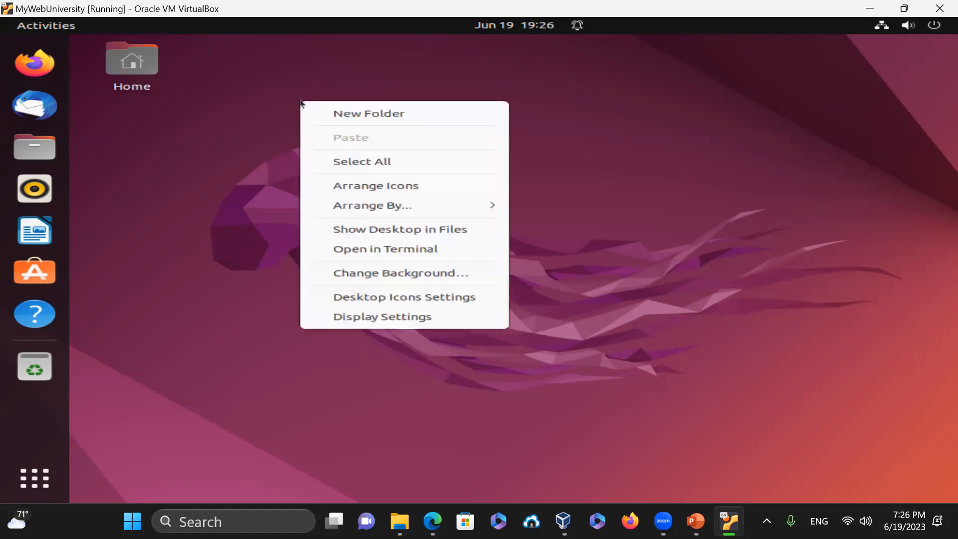
click(408, 256)
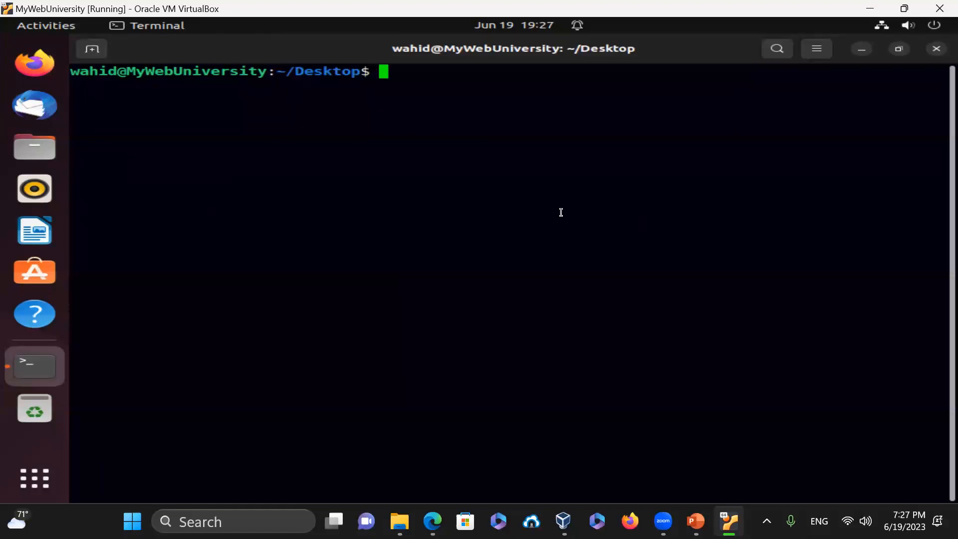
- Run hostname and ls -l /etc/bashrc, clear the screen, and print the working directory
text(hostname)
key(Return)
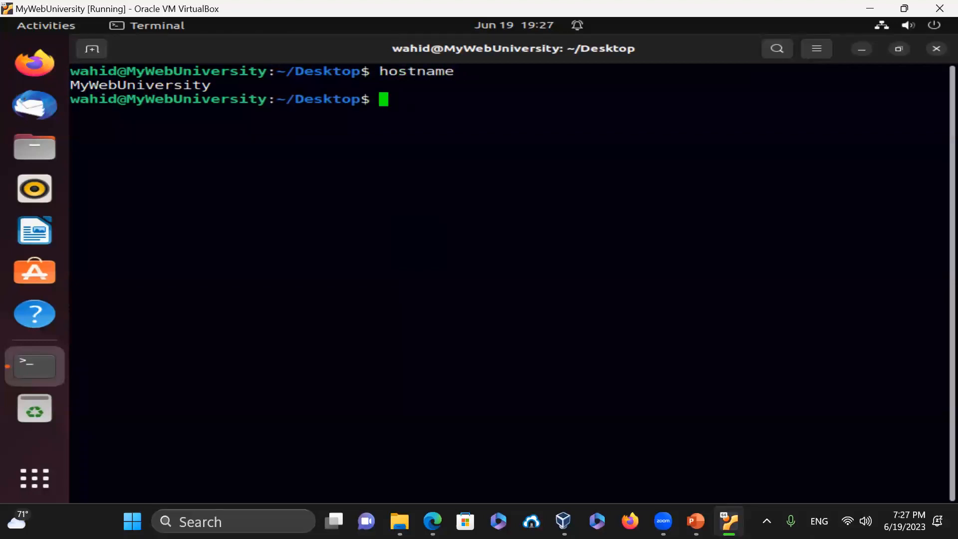
text(ls -l /etc/bash)
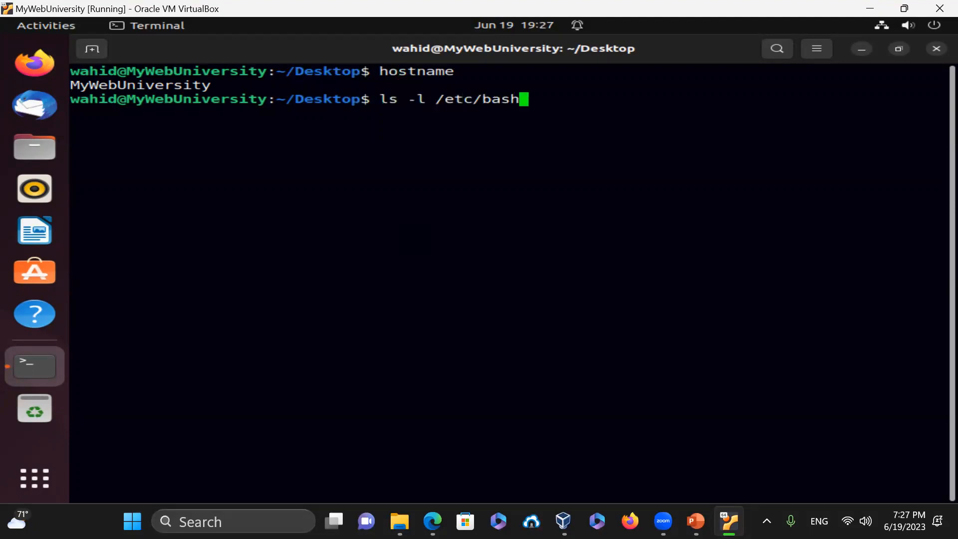
text(rc)
key(Return)
text(clear)
key(Return)
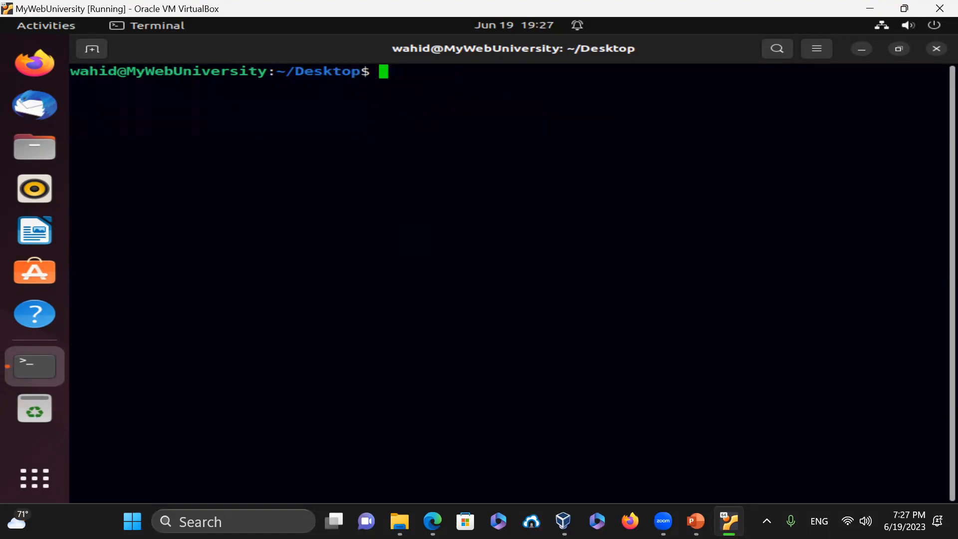
text(ls -l /etc/)
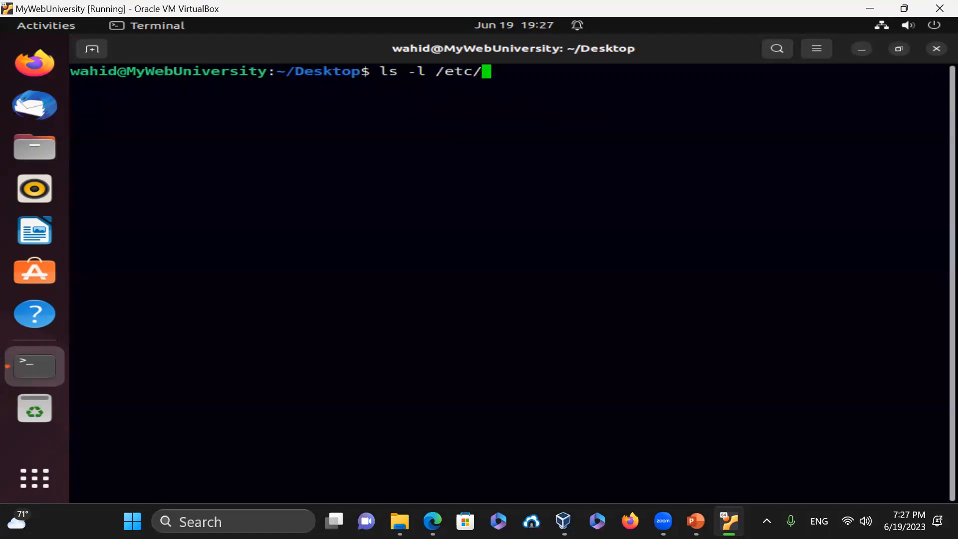
key(BackSpace)
key(BackSpace)
key(BackSpace)
key(BackSpace)
key(BackSpace)
key(BackSpace)
text(~/)
key(BackSpace)
key(BackSpace)
key(BackSpace)
key(BackSpace)
key(BackSpace)
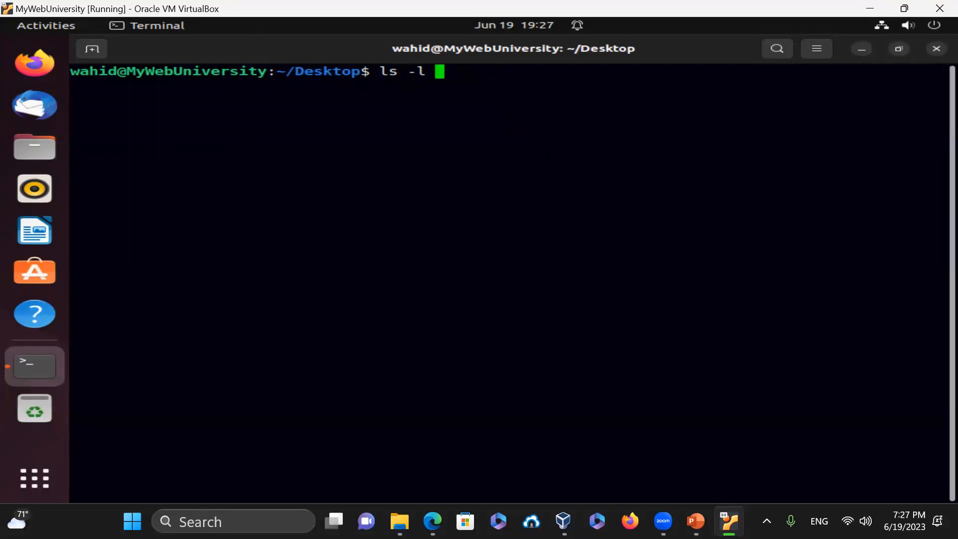
key(BackSpace)
key(BackSpace)
text(pwd)
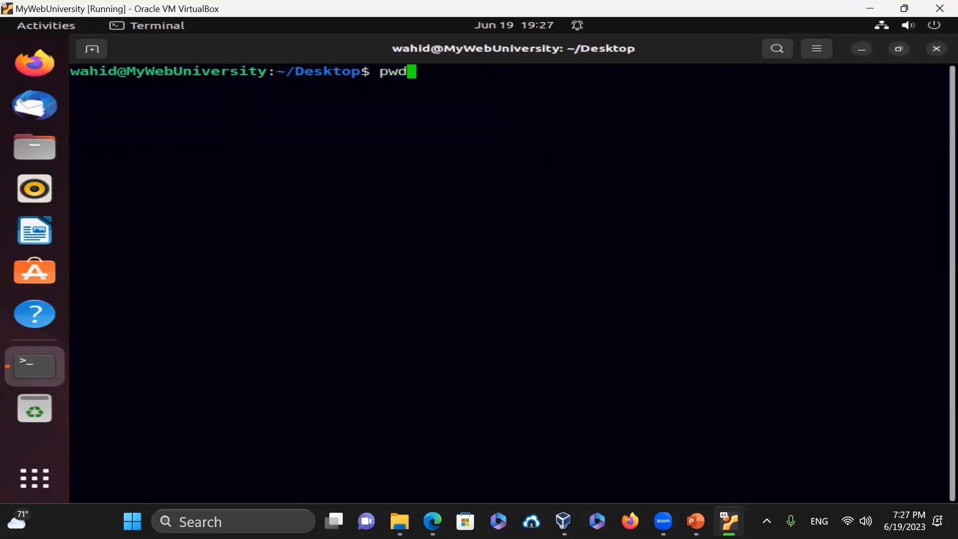
key(Return)
- Move up to the home folder with cd .., confirm with pwd, and list .bashrc details
text(cd ..)
key(Return)
text(pwd)
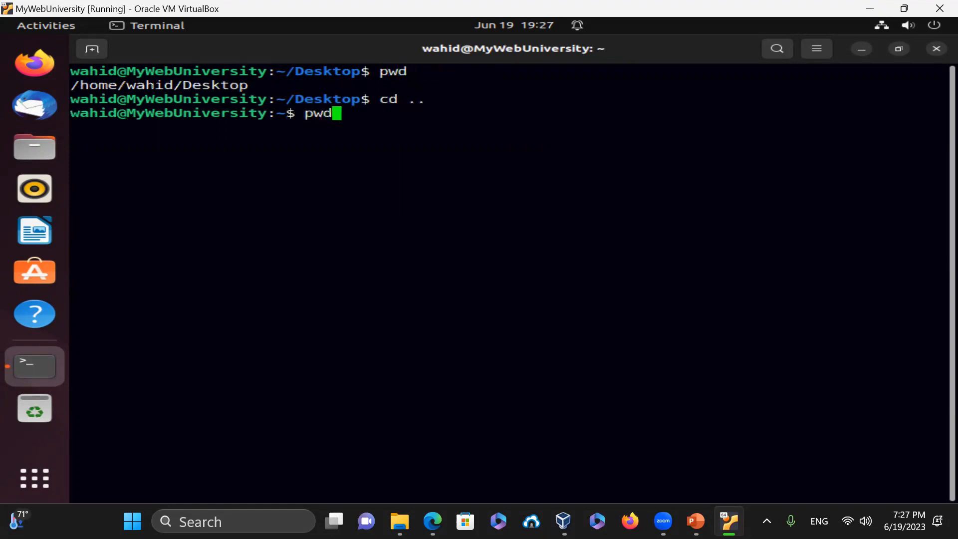
key(Return)
text(ls -la .bashrc)
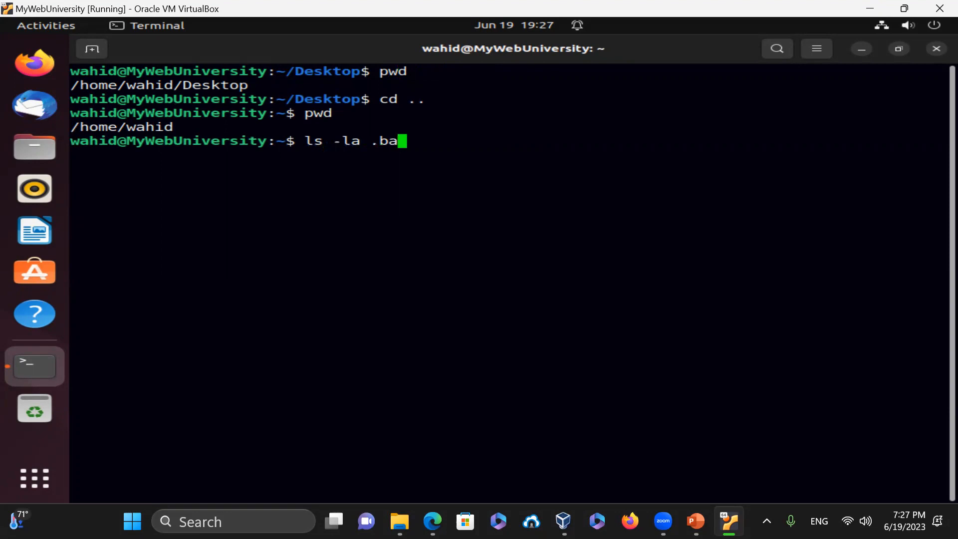
key(Return)
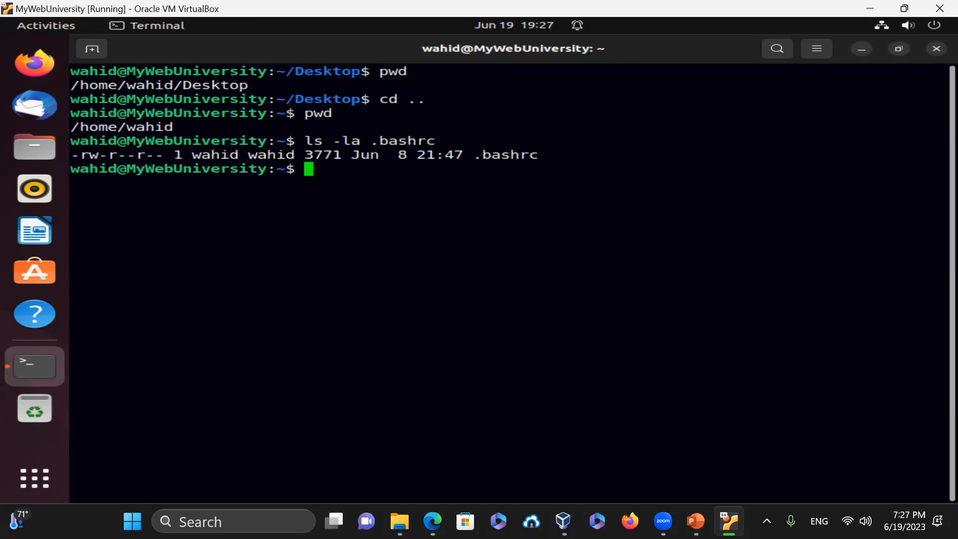
- Confirm the account's shell is /bin/bash using getent passwd and echo $SHELL
text(getent passwd wahid)
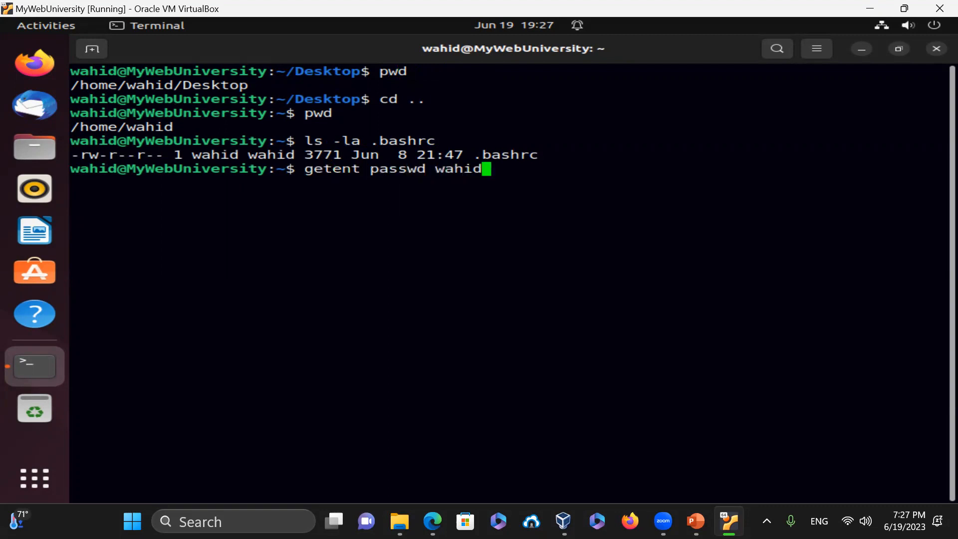
key(Return)
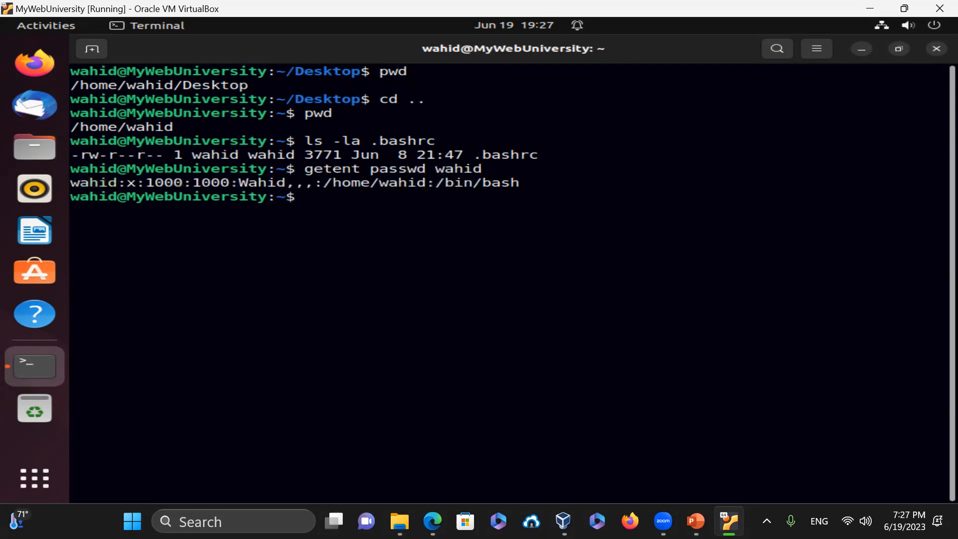
drag(433, 182, 560, 181)
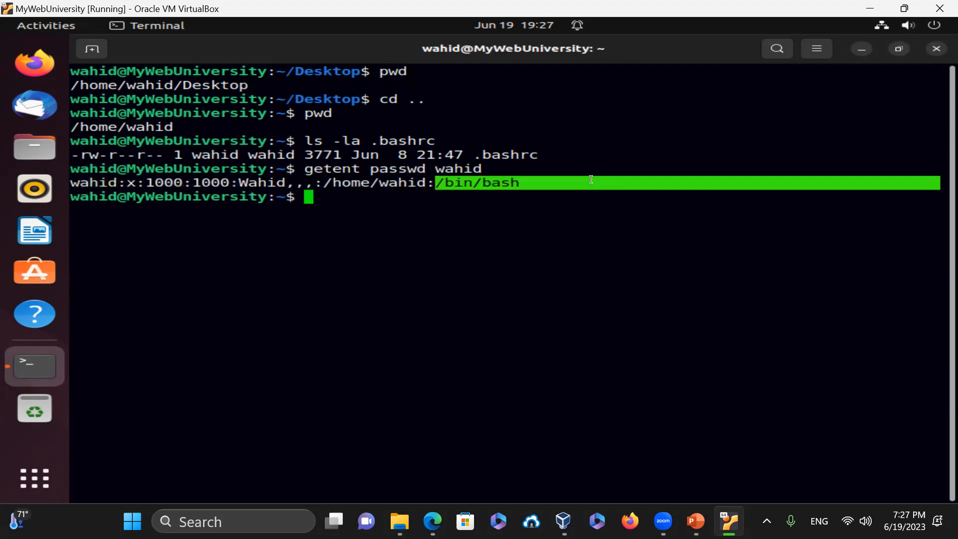
click(544, 226)
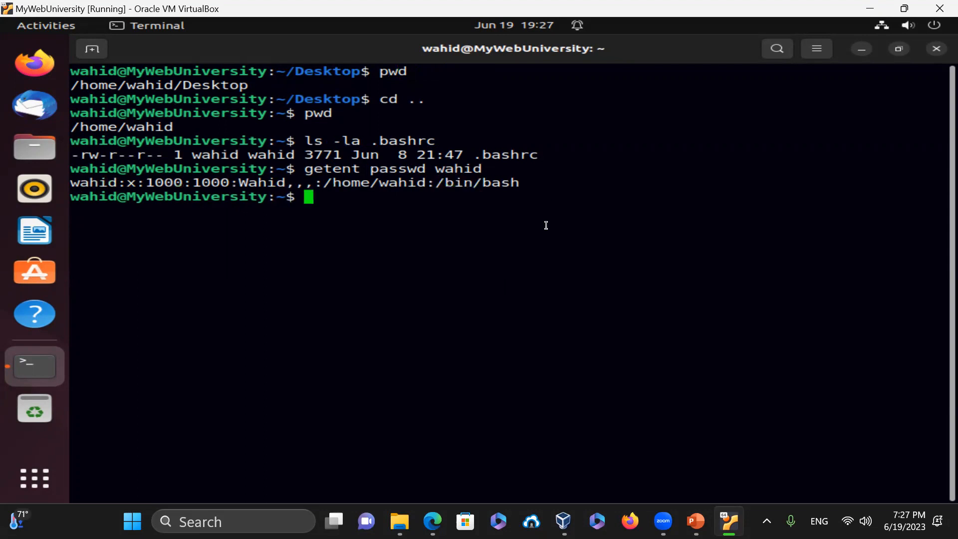
text(echo )
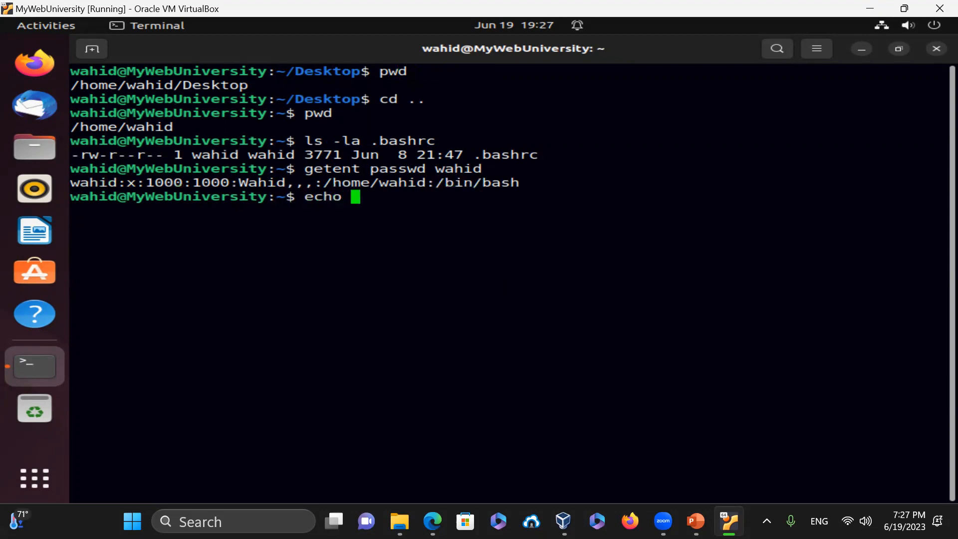
text($SHELL)
key(Return)
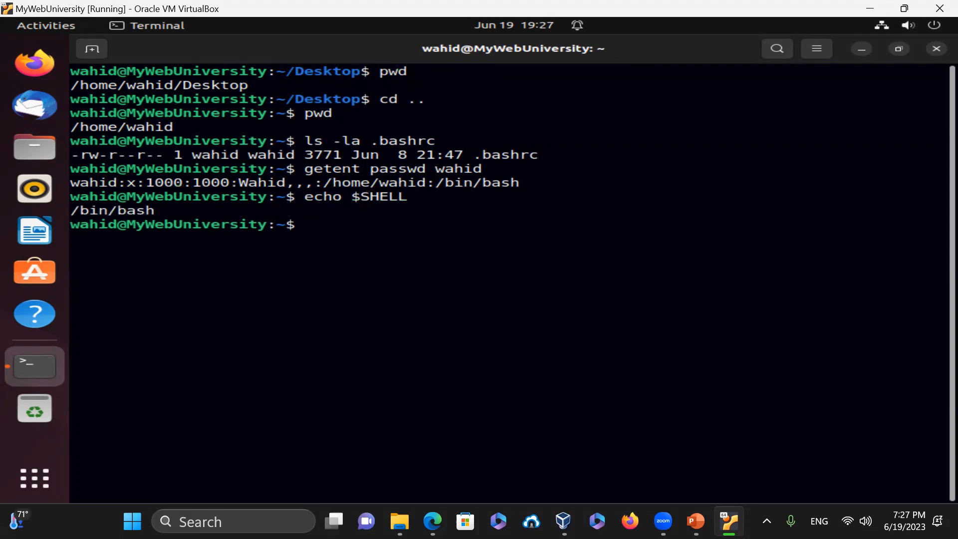
text(ls -l /etc/profile /)
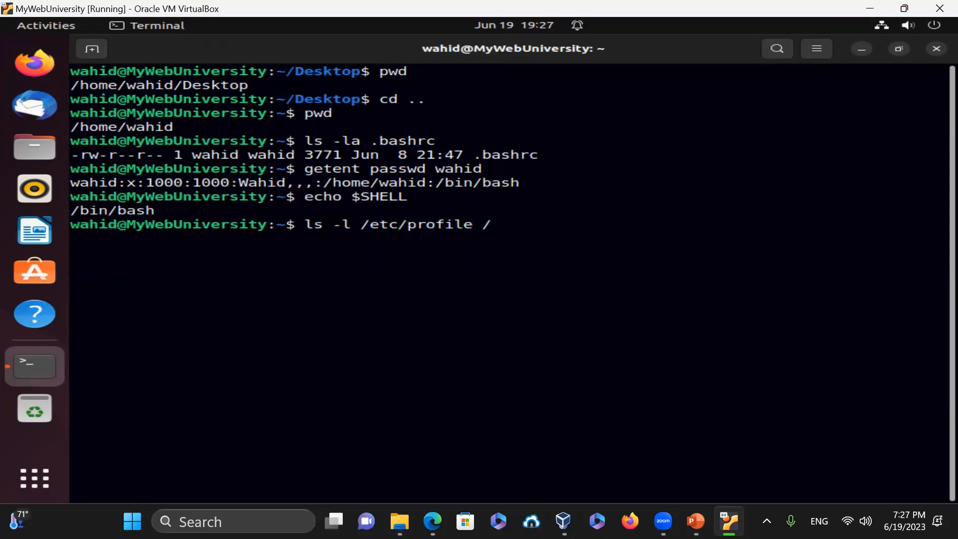
- List the details of /etc/profile and ~/.bashrc
key(BackSpace)
text(~/.bashrc)
key(Return)
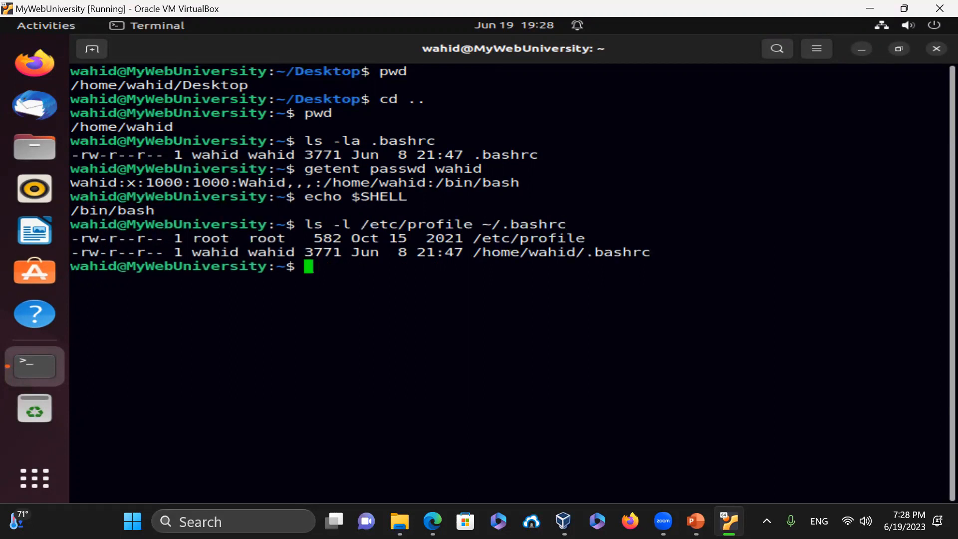
- Print the working directory, list all home-folder files with ls -la, and enter which firefox
text(pwd)
key(Return)
text(clear)
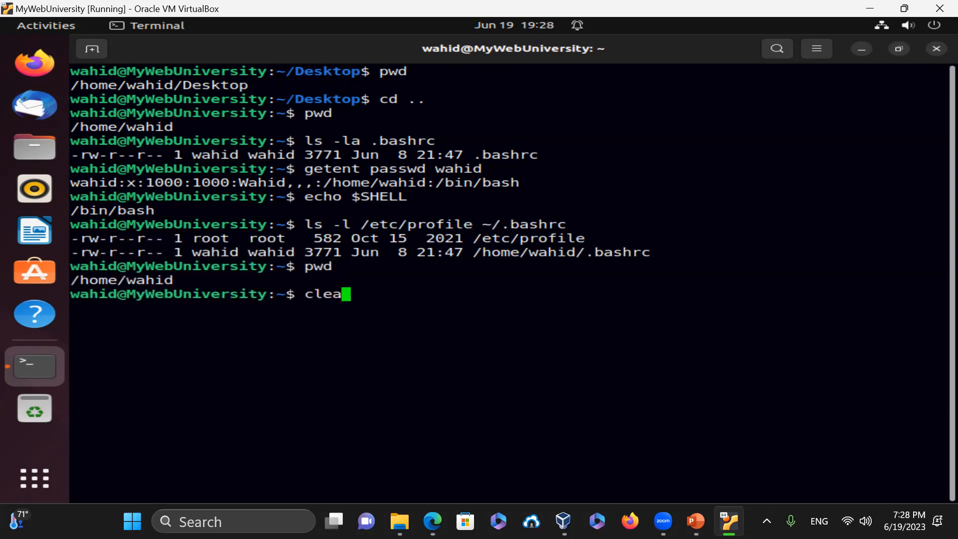
key(Return)
text(ls -la)
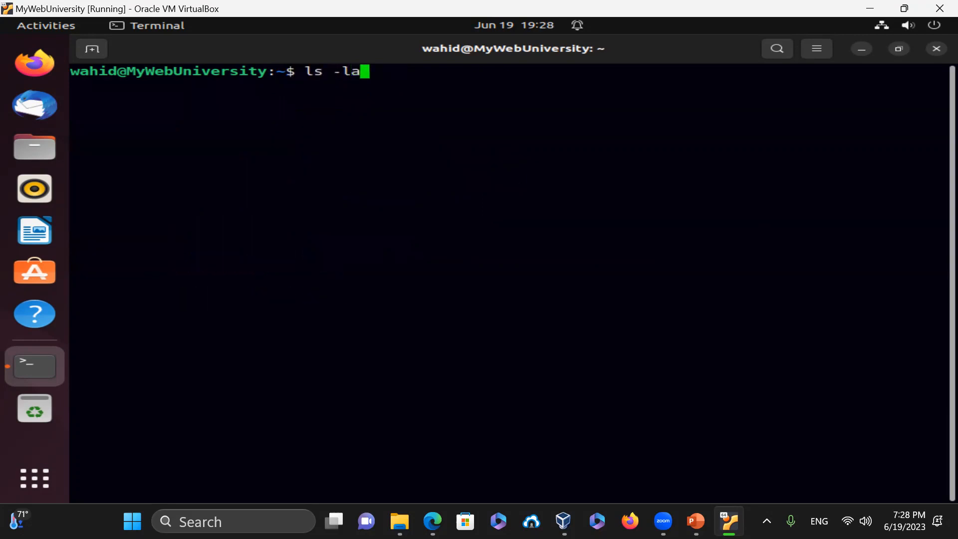
key(Return)
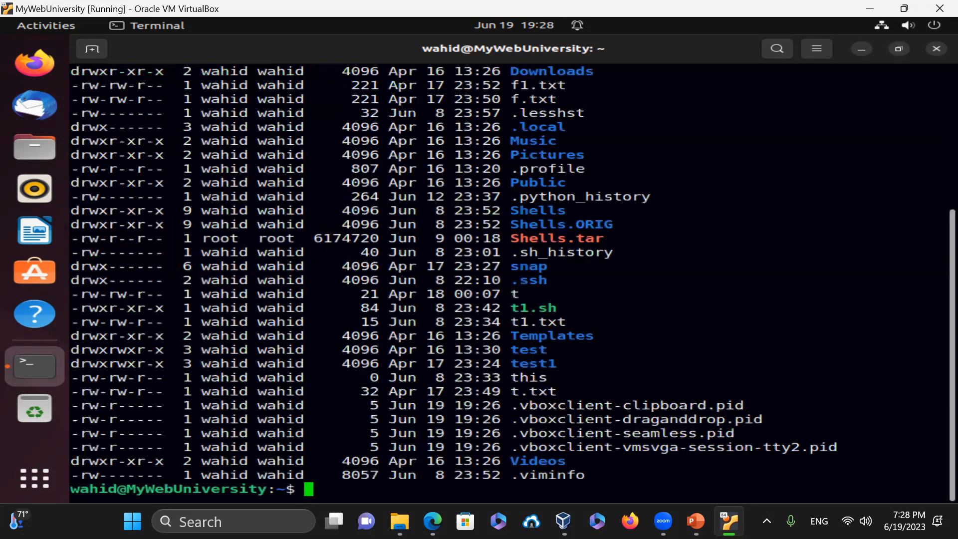
text(clear)
key(Return)
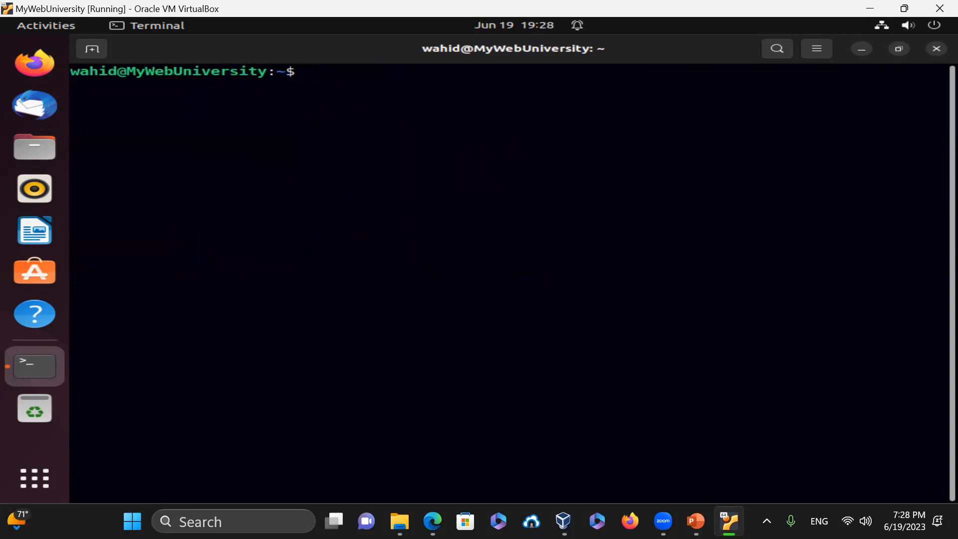
text(which firefox)
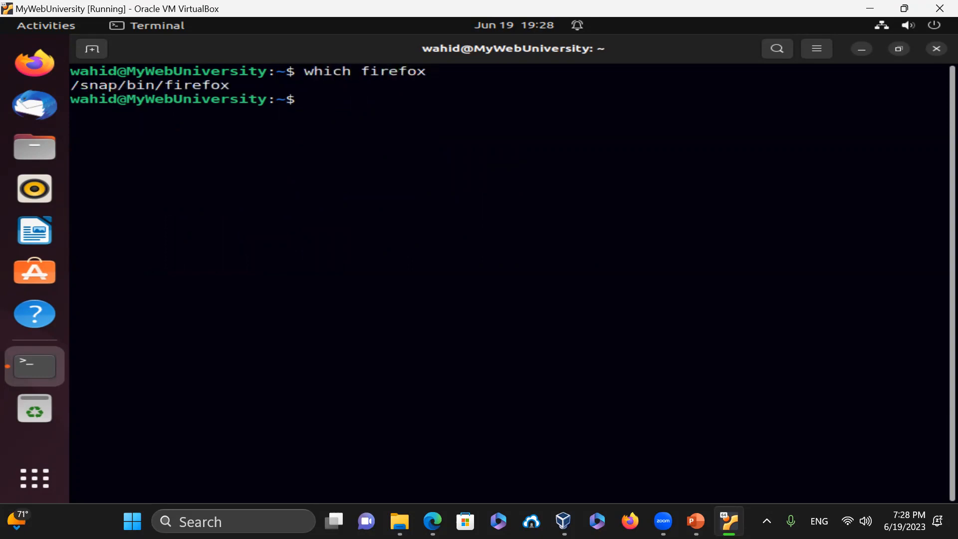
- Launch Firefox from the dock and load google.com, dismissing the search tip
click(40, 67)
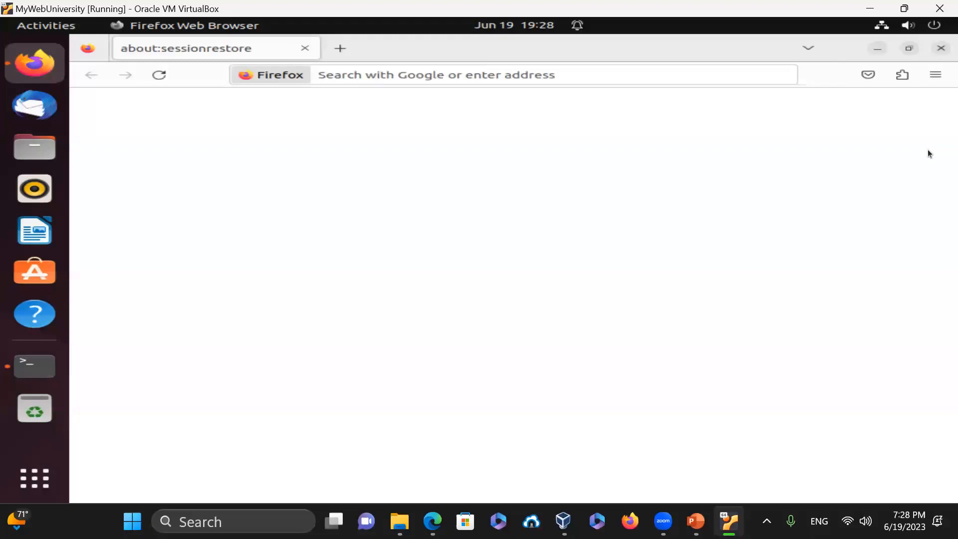
click(572, 73)
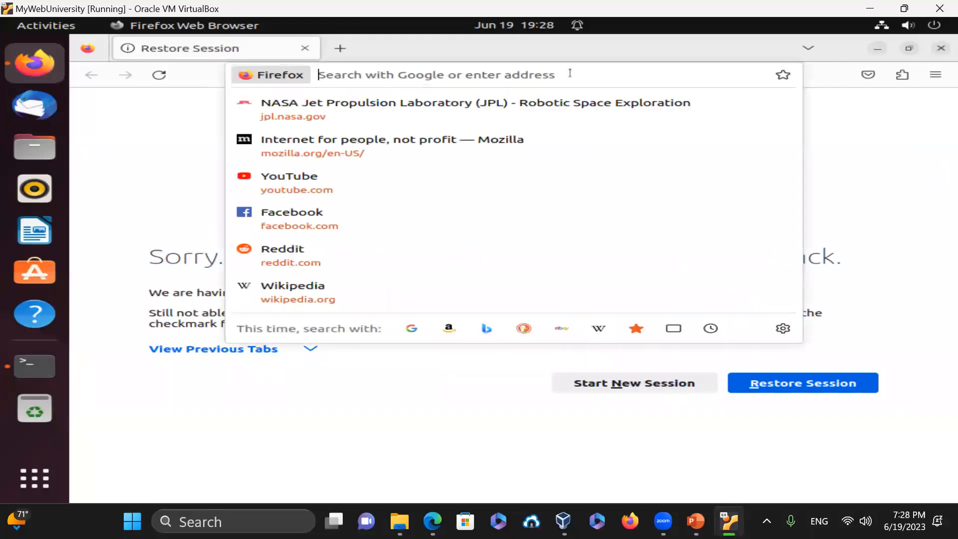
text(google.com)
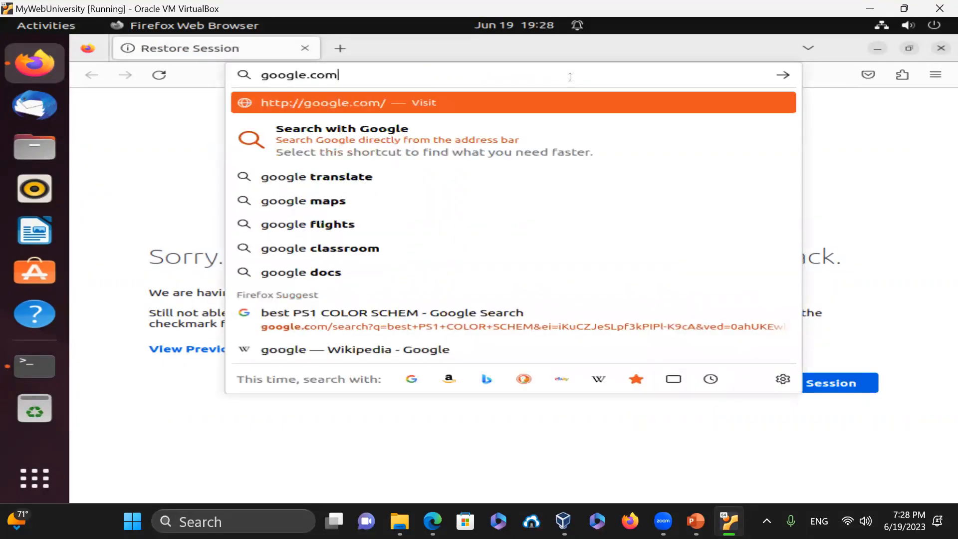
key(Return)
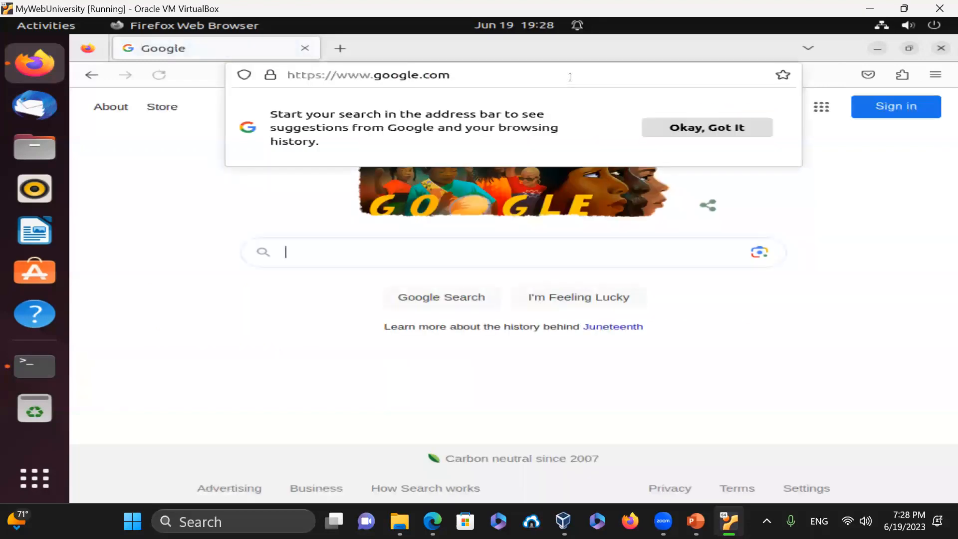
click(280, 298)
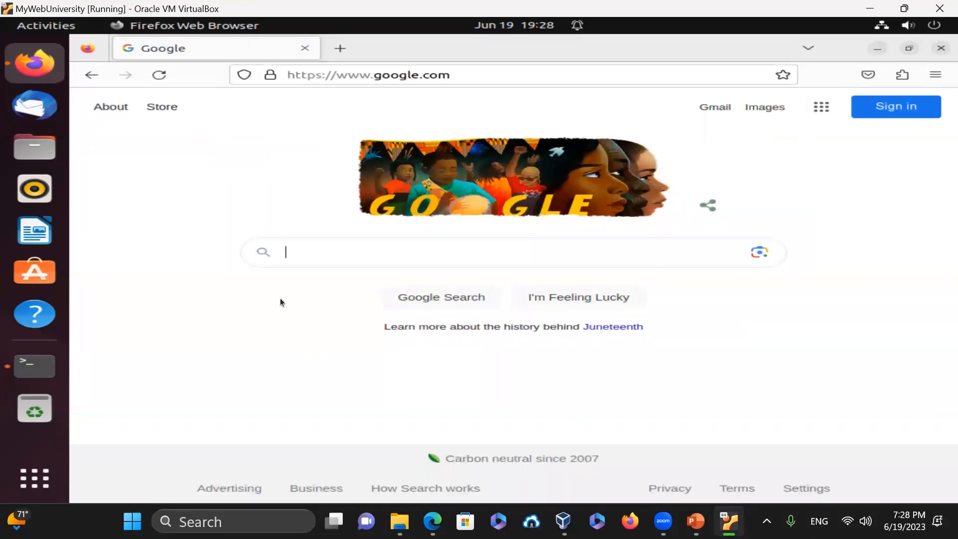
- Visit the NASA JPL website and scroll through its page
click(518, 77)
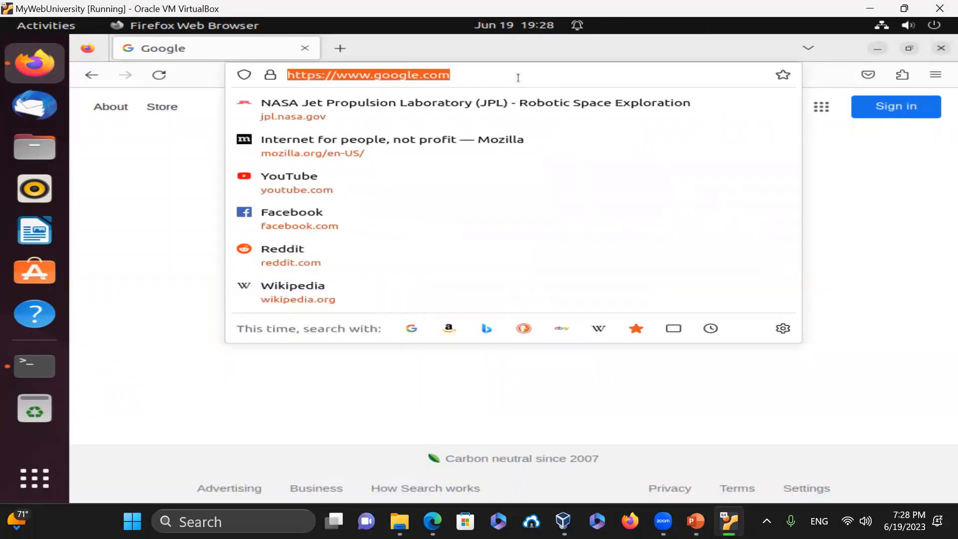
text(https://)
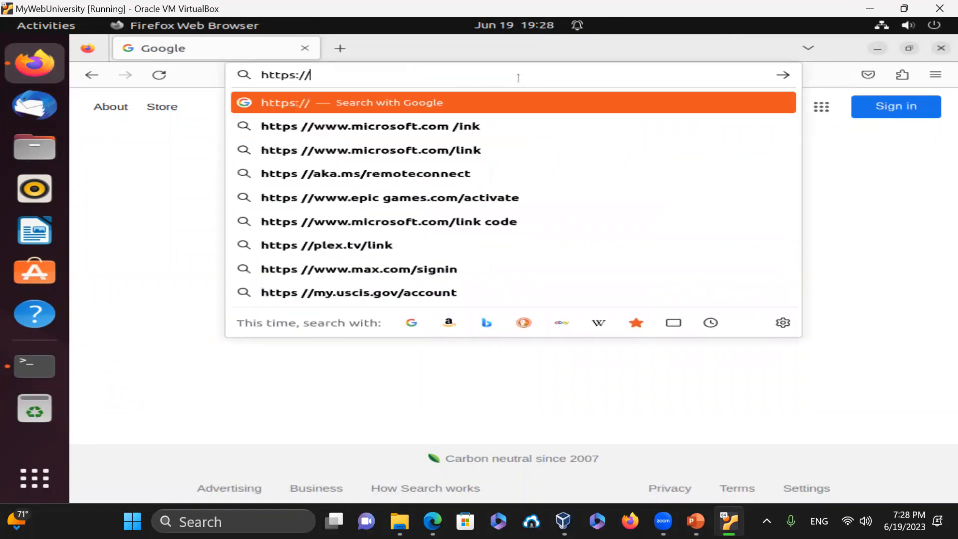
text(jpl.nasa.gov/)
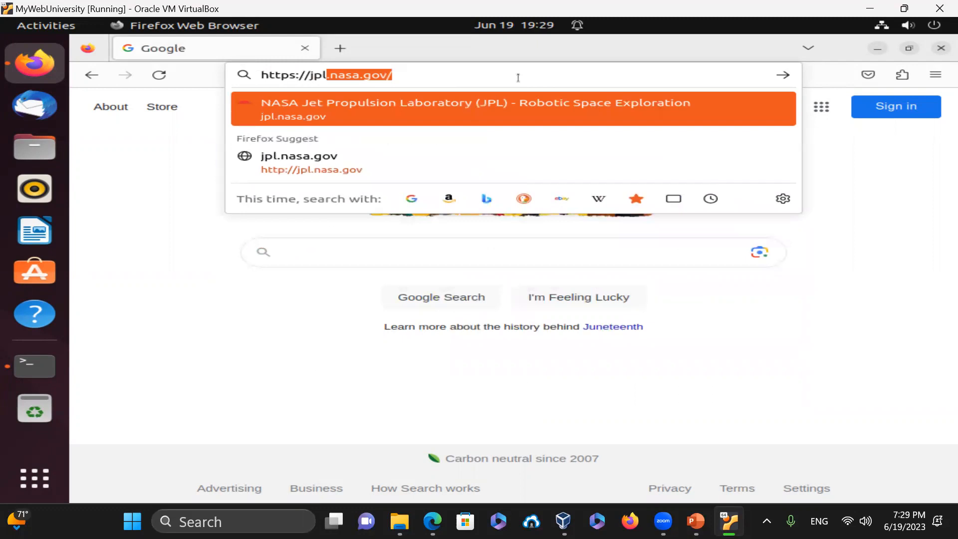
key(Return)
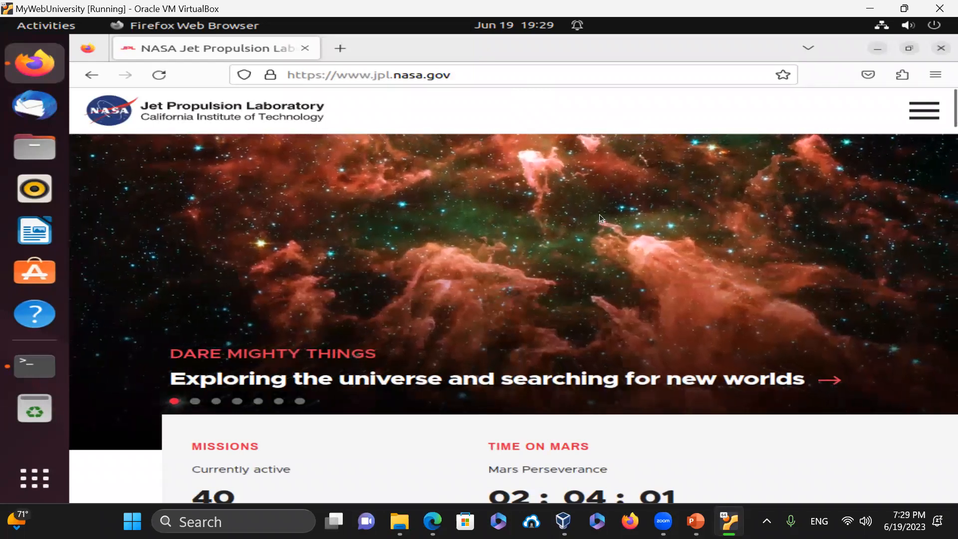
scroll(615, 262, down, 3)
scroll(615, 256, up, 3)
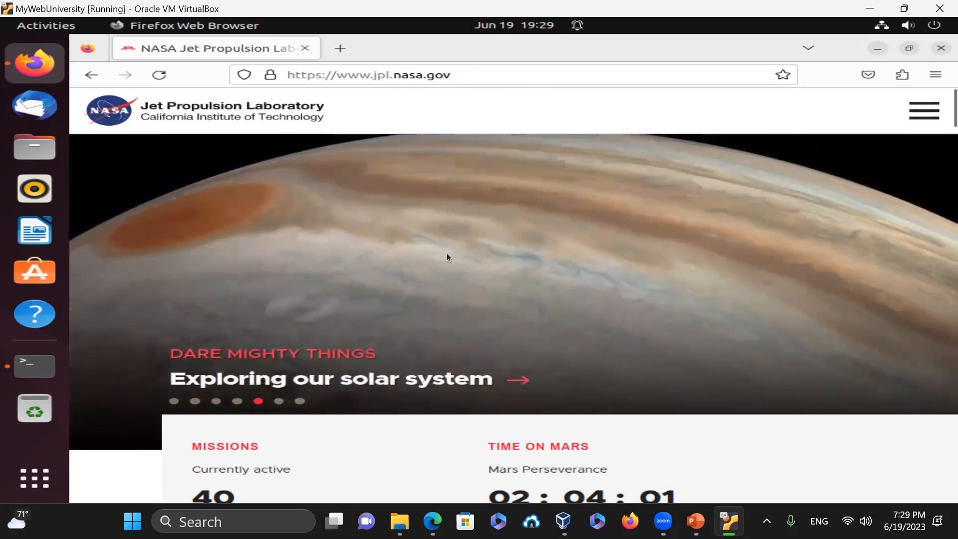
- Visit oracle.com and then virtualbox.org
click(499, 72)
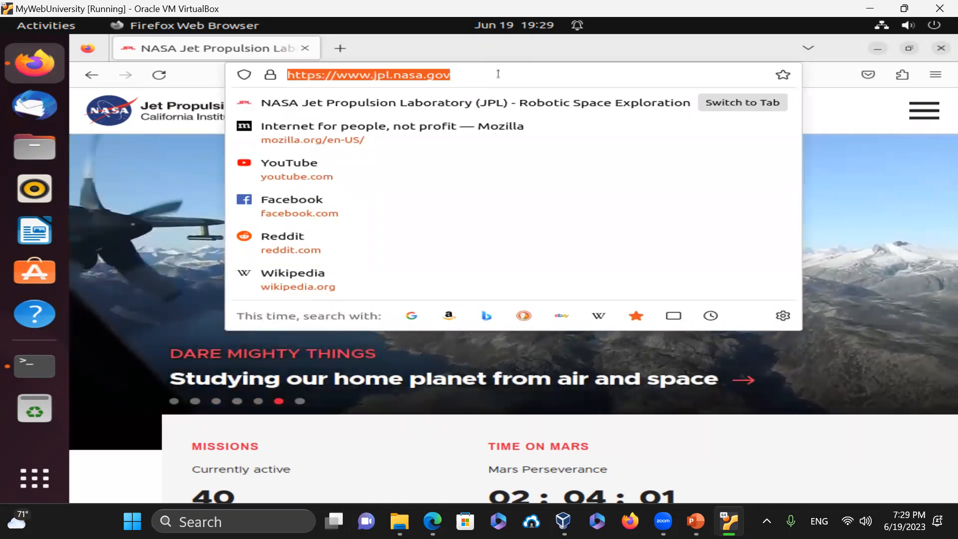
text(or)
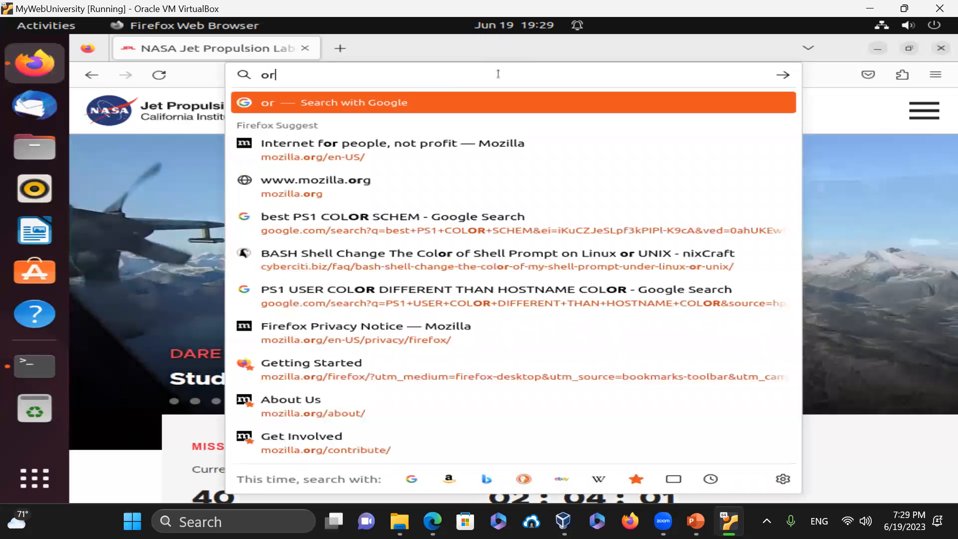
text(acle.com)
key(Return)
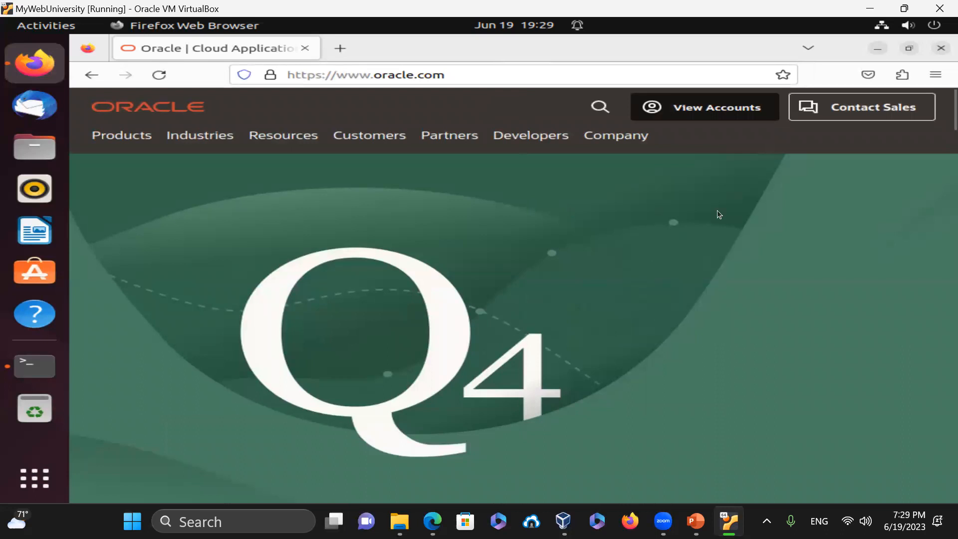
click(502, 68)
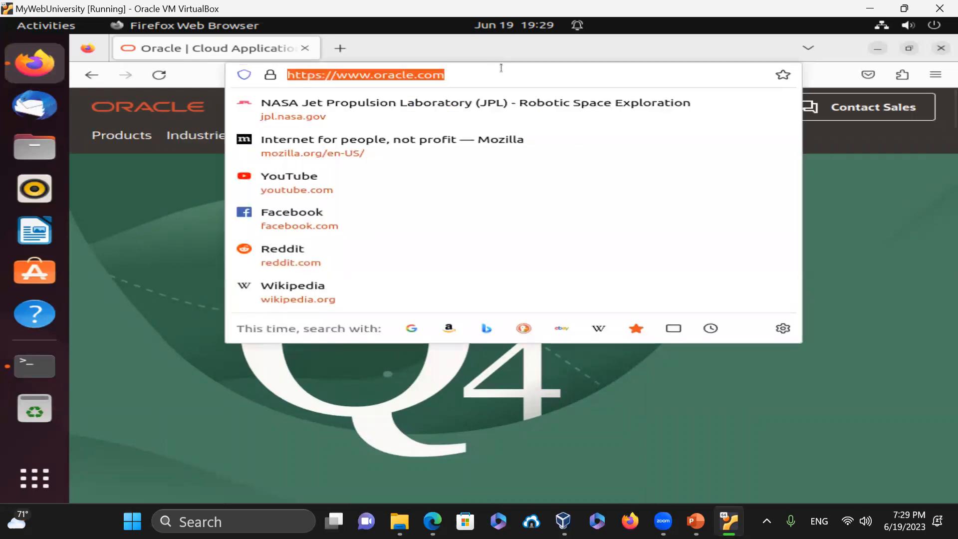
text(virtual)
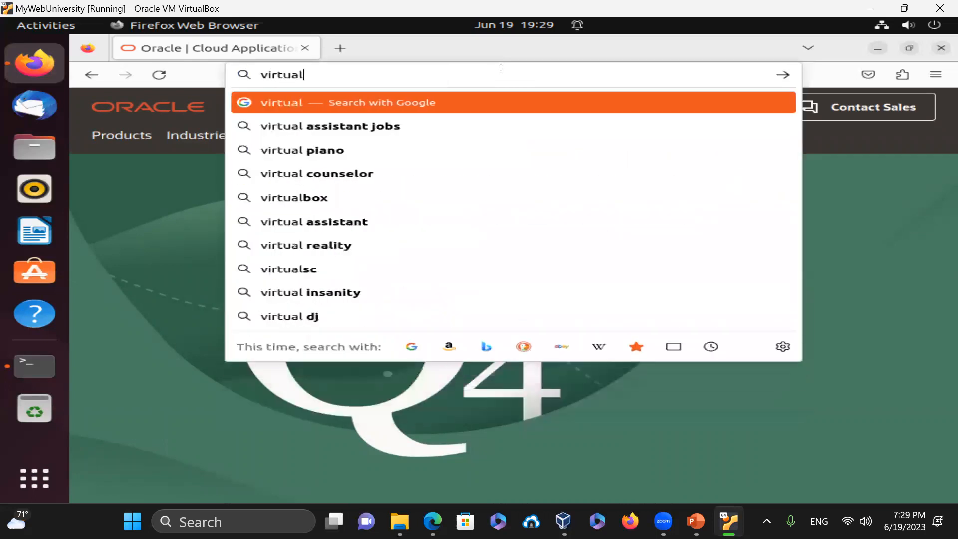
text(box.org)
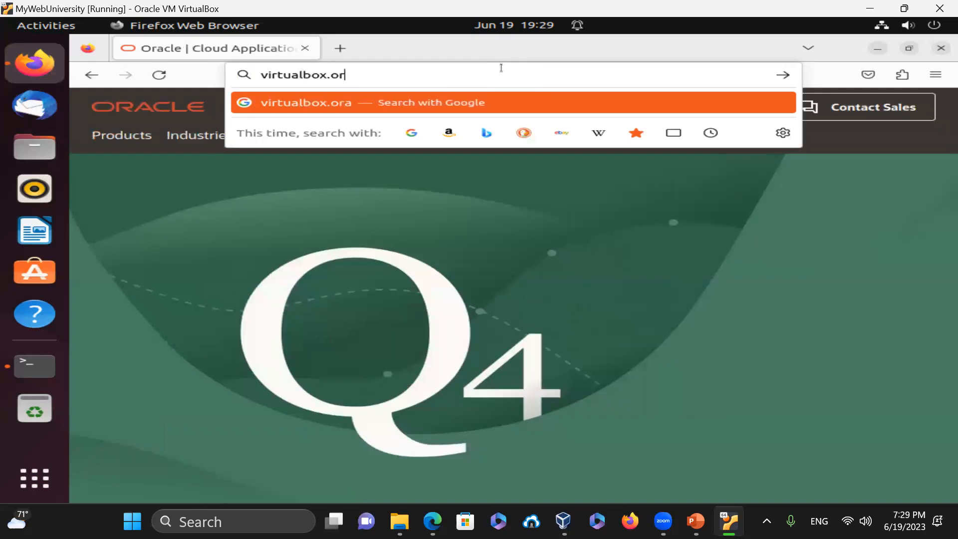
key(Return)
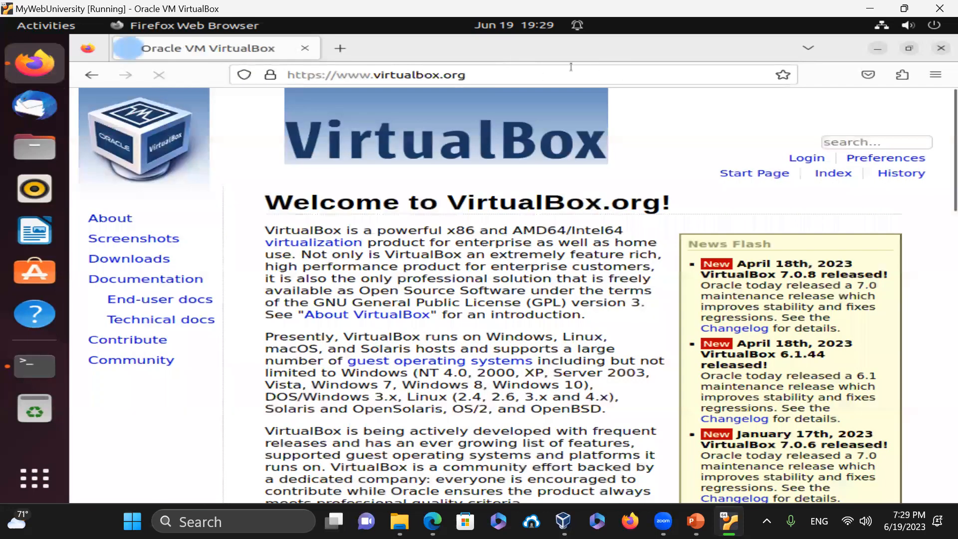
- Visit docs.python.org and then the python.org homepage
key(ctrl+l)
text(doc)
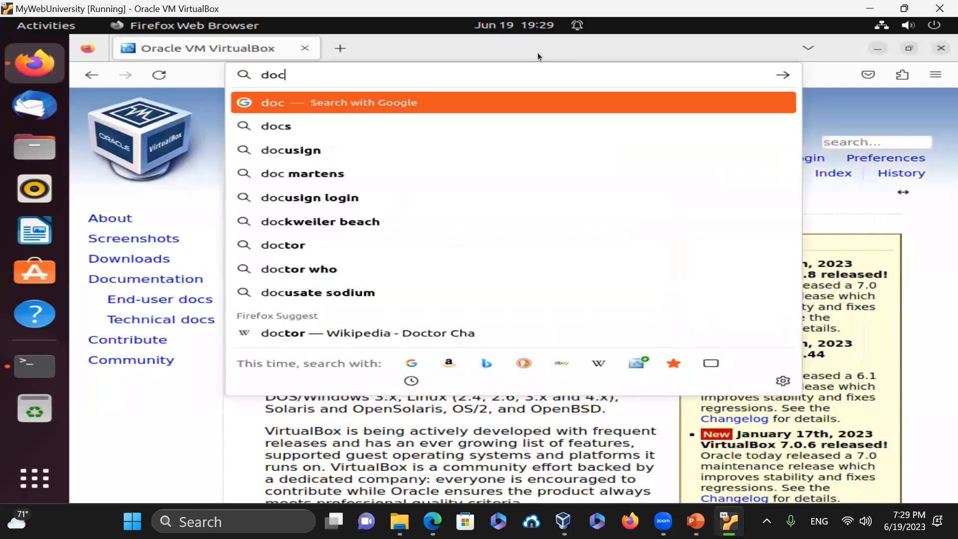
text(s.python.org)
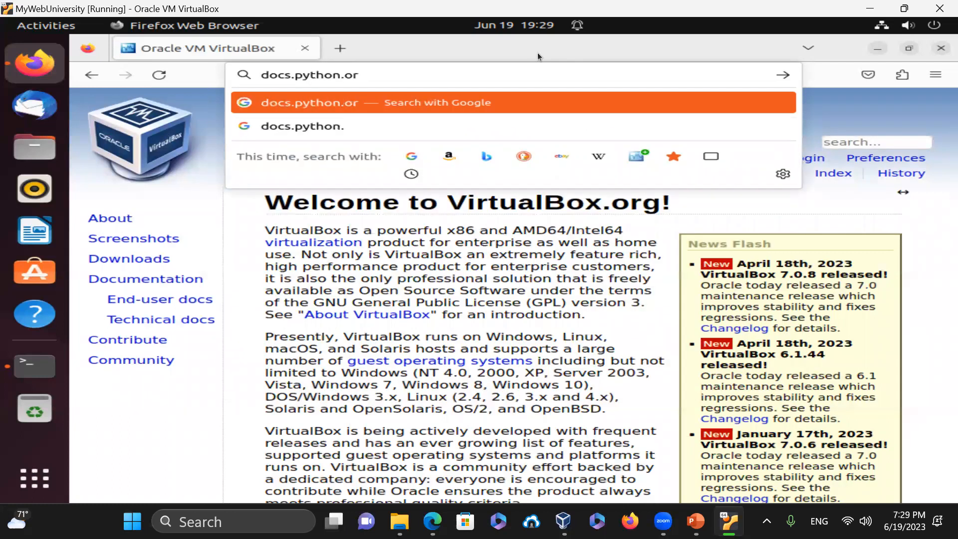
key(Return)
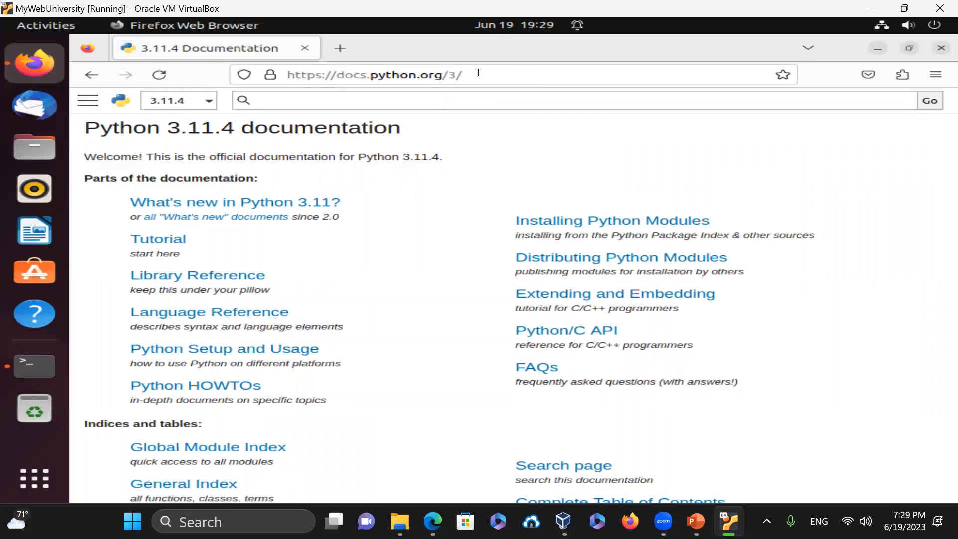
click(479, 72)
text(p)
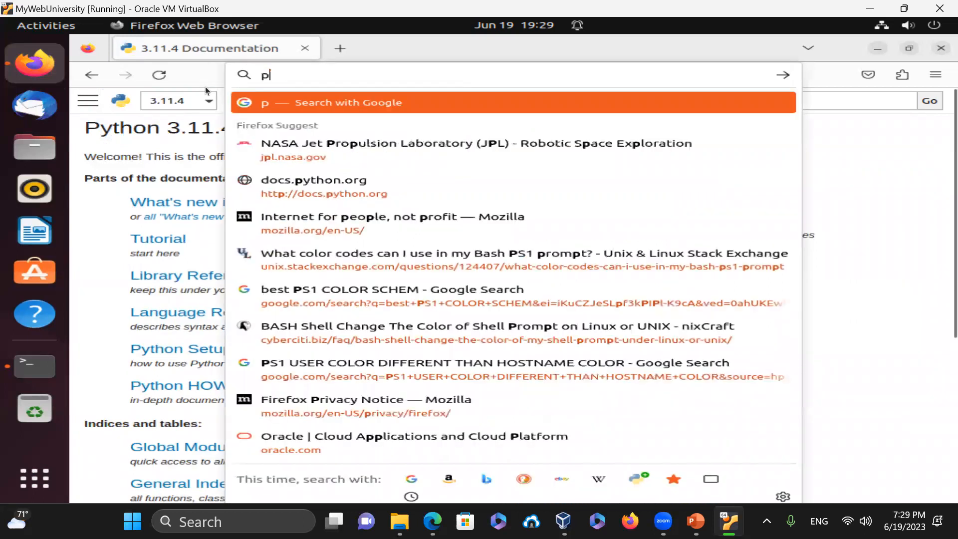
text(ython.org)
key(Return)
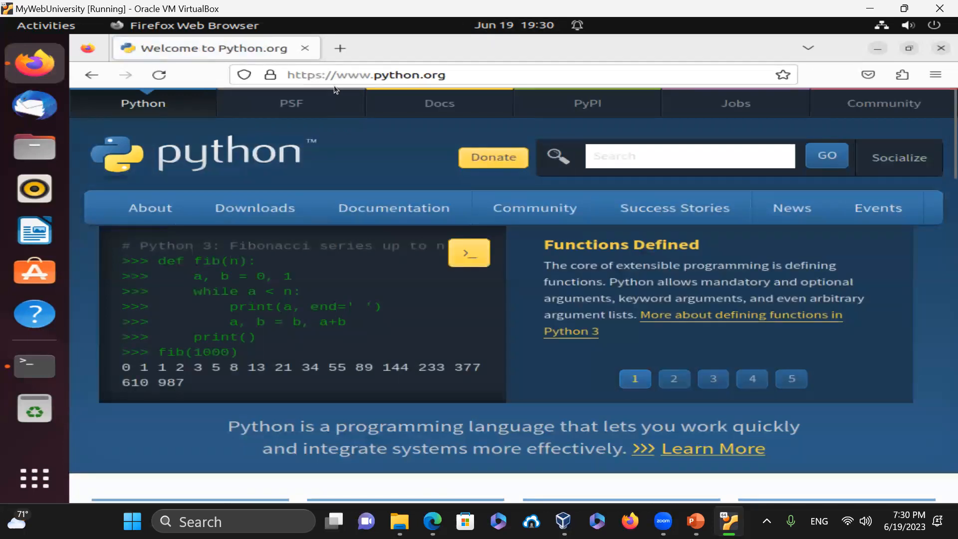
- Highlight the python.org address, dismiss the suggestions list, and close Firefox
drag(292, 74, 497, 71)
click(496, 70)
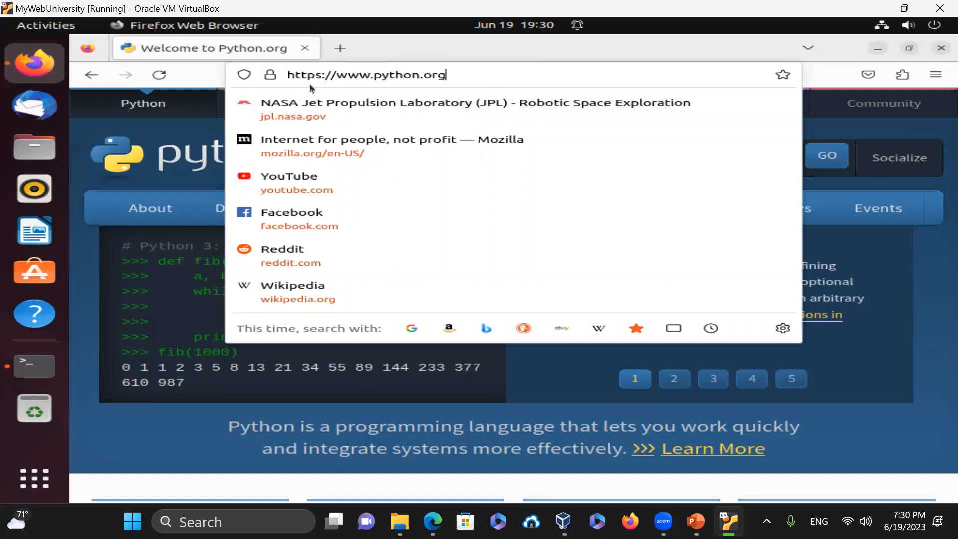
click(927, 385)
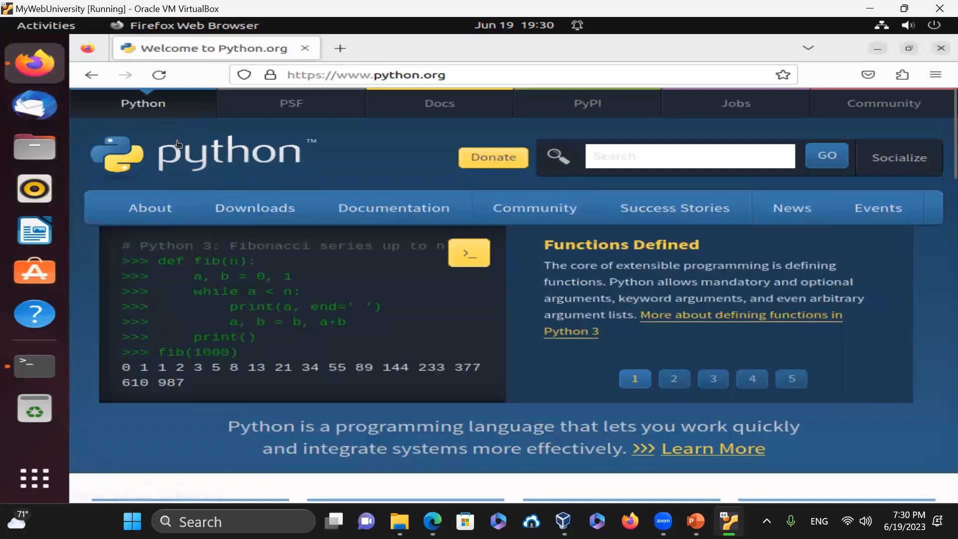
click(941, 48)
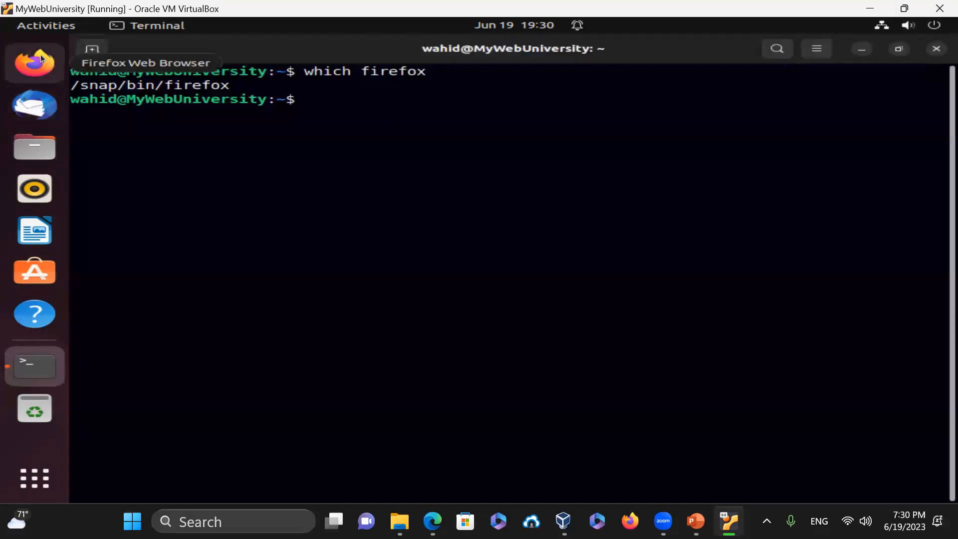
- Relaunch Firefox from the terminal, load python.org, then raise the terminal above the browser
text(firefox)
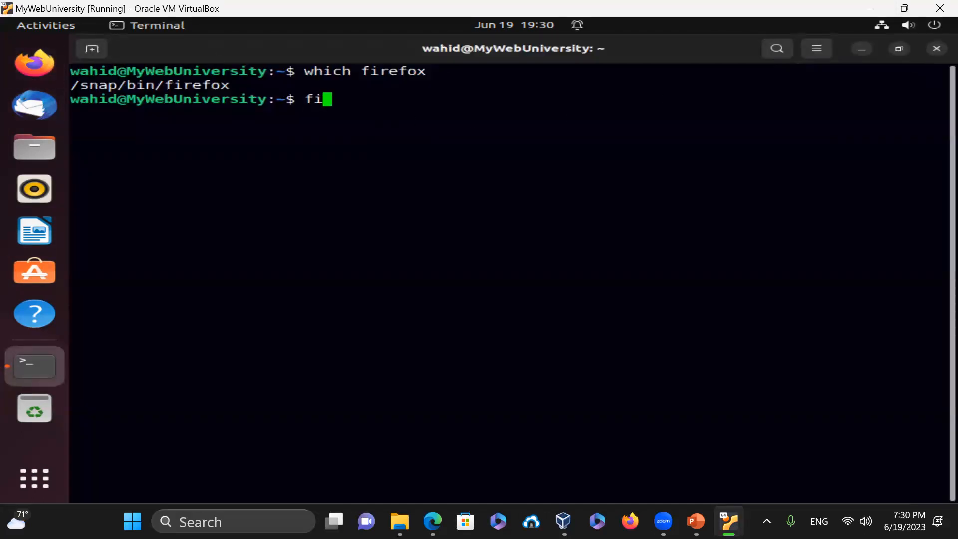
key(Return)
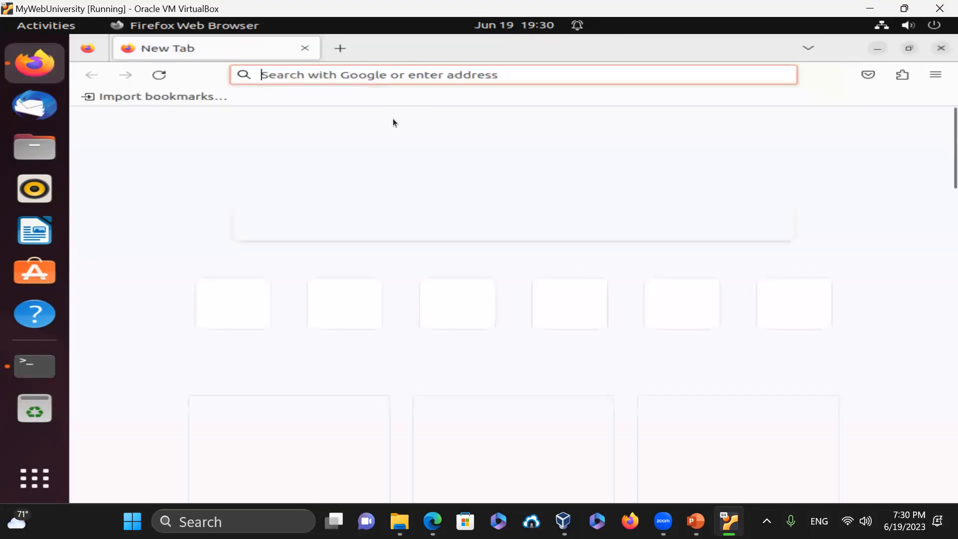
click(513, 75)
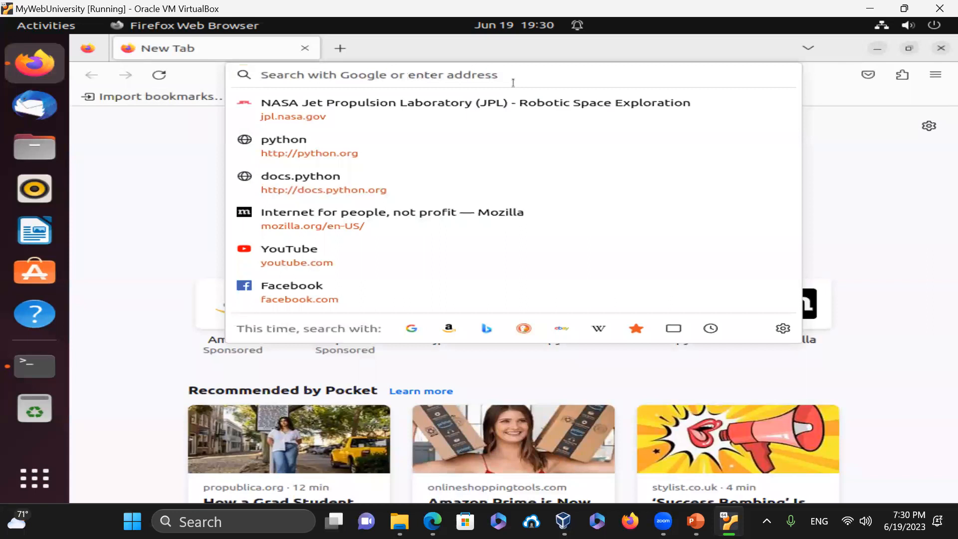
text(python.org)
key(Return)
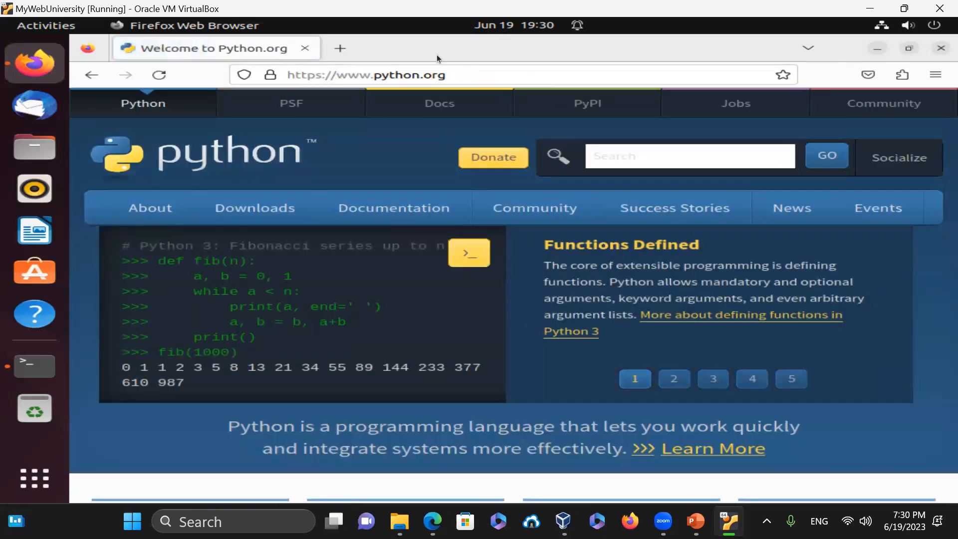
drag(463, 50, 495, 164)
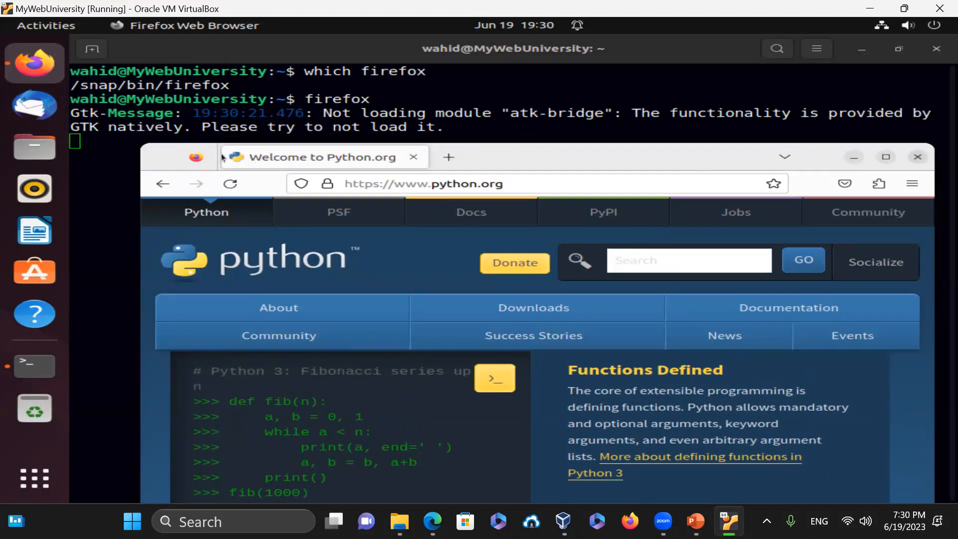
click(144, 62)
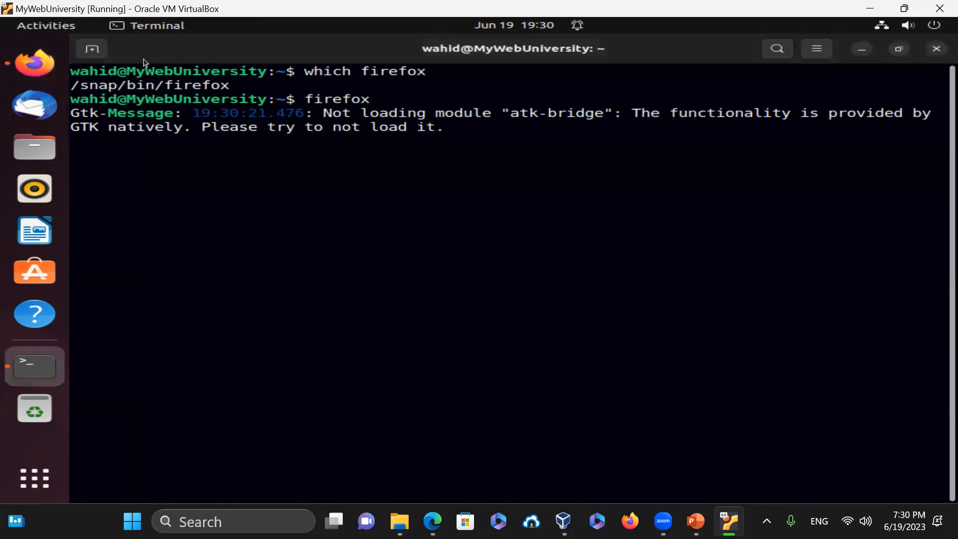
- In a new terminal tab, find Firefox processes with ps -efa | grep -i firefox and run pkill firefox
click(92, 49)
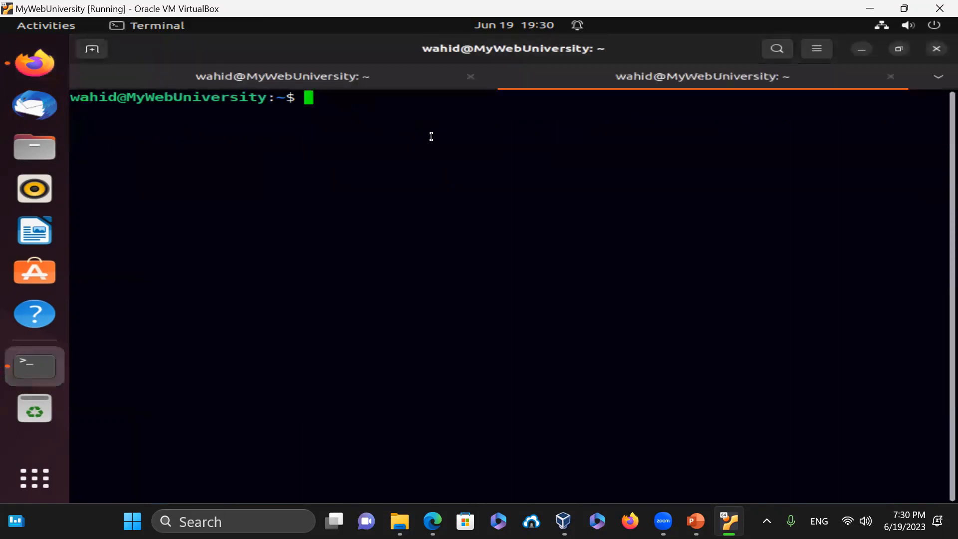
text(ps -efa | grep -i firefox)
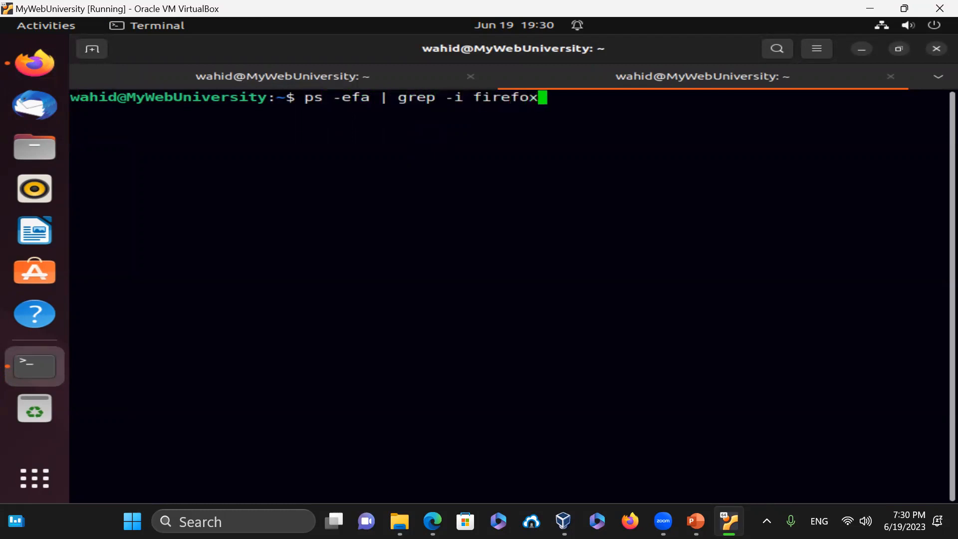
key(Return)
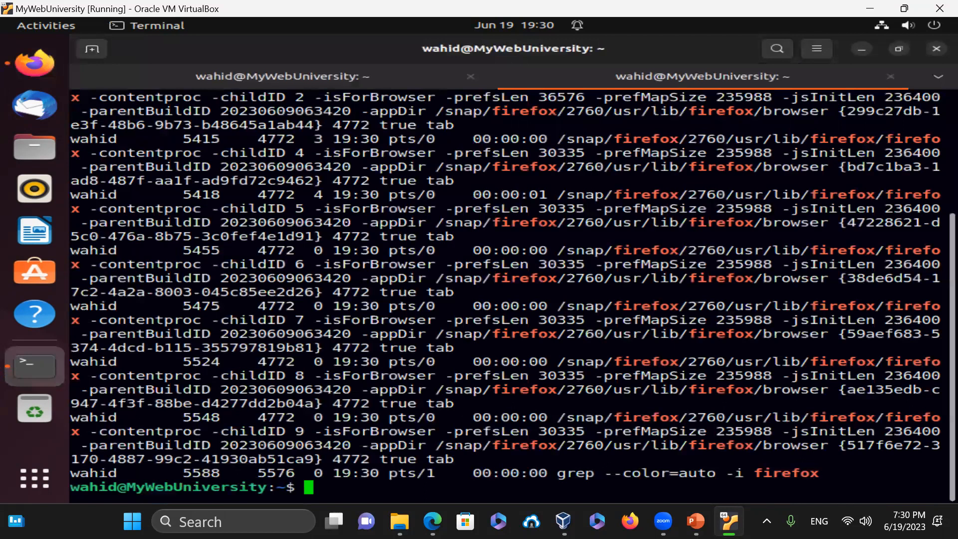
key(ctrl+l)
text(pkill firefox)
key(Return)
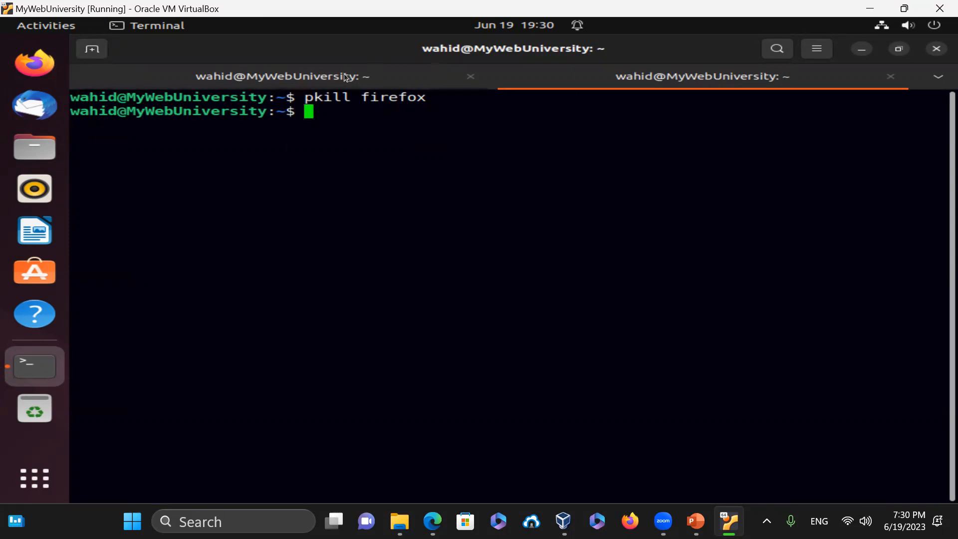
- Minimize and restore the terminal, close the second tab, and highlight the Firefox output ending in Terminated
click(861, 50)
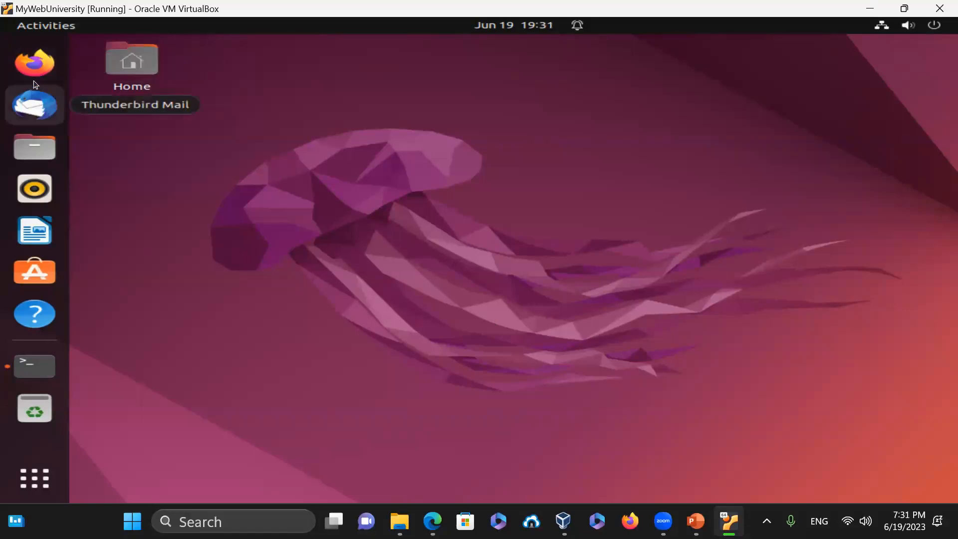
click(36, 370)
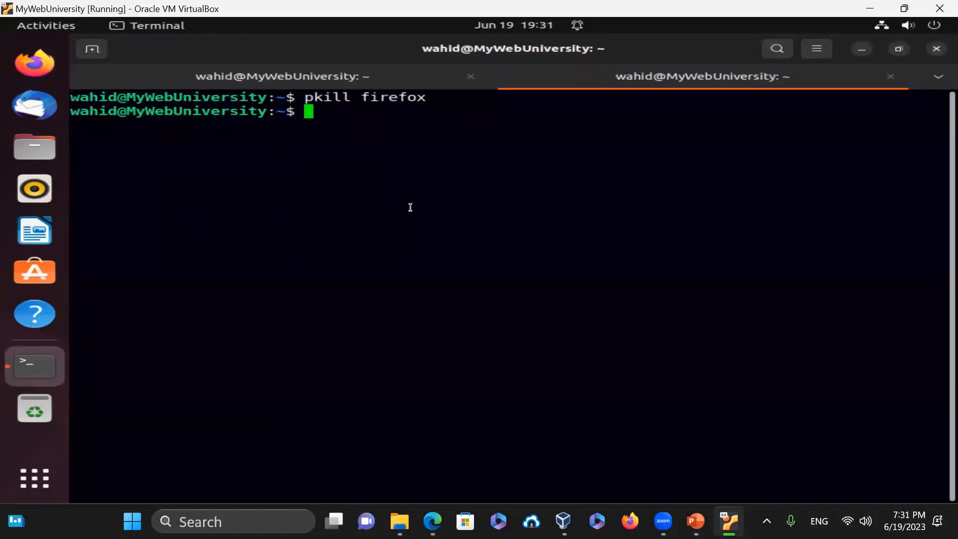
click(891, 77)
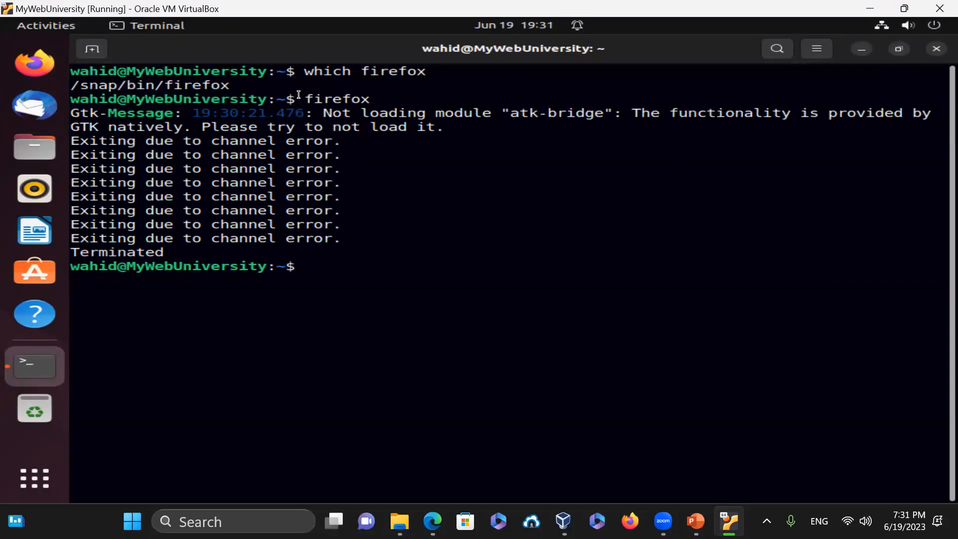
drag(306, 98, 378, 103)
drag(356, 249, 40, 110)
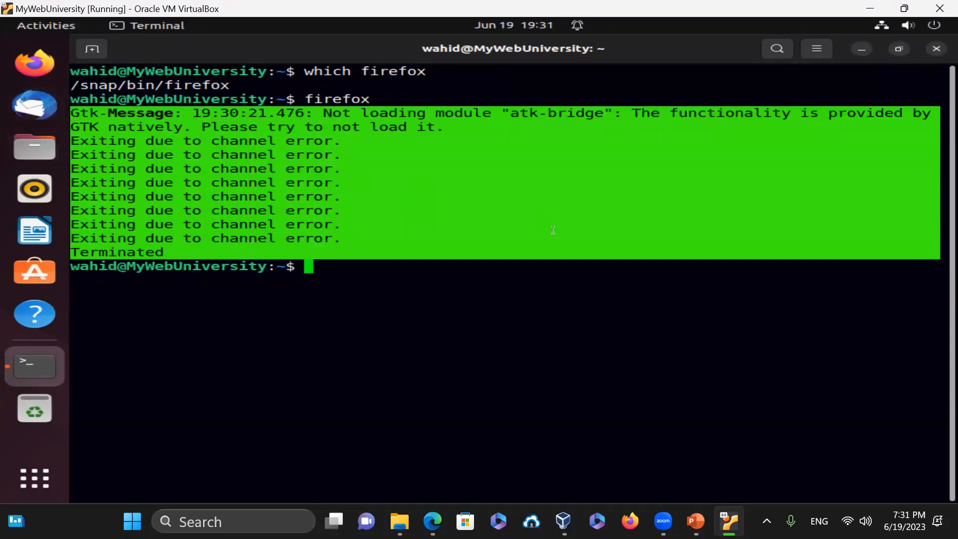
click(639, 244)
- Clear the screen, launch gnome-calculator, and snap the Calculator to the left half
text(clear)
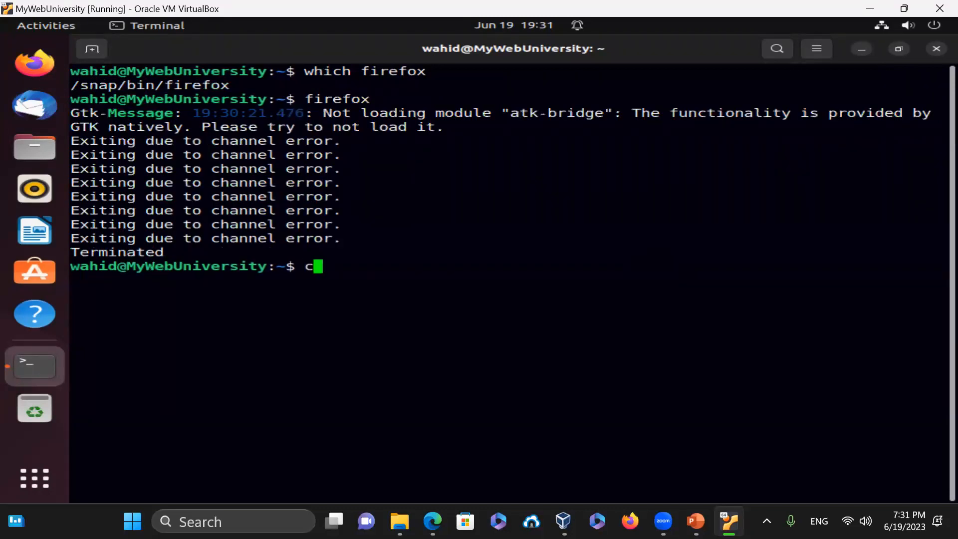
key(Return)
text(gnome)
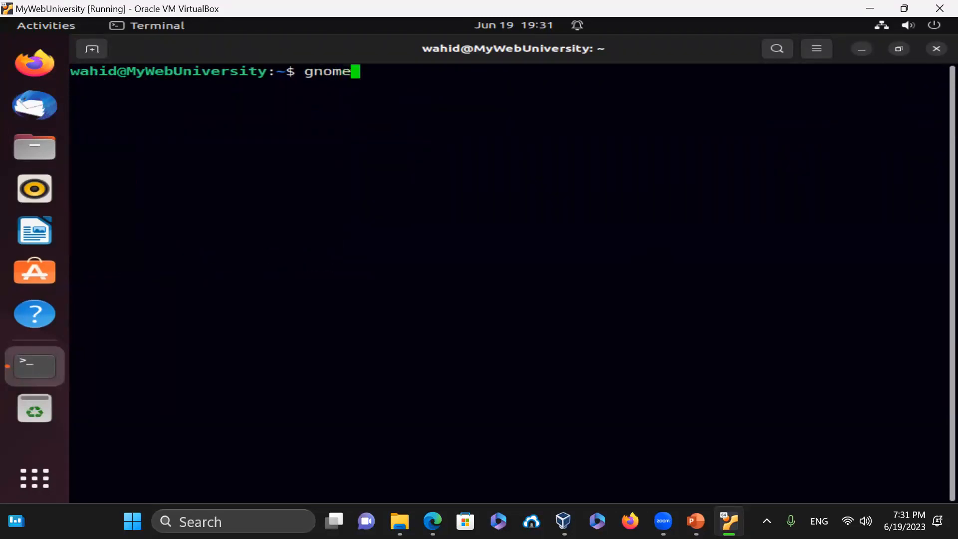
text(-calc)
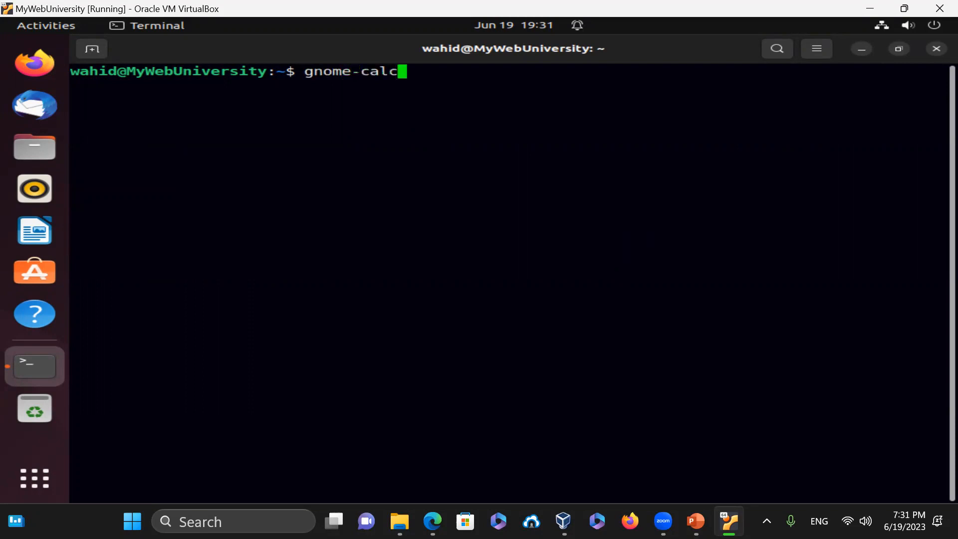
text(ulator)
key(Return)
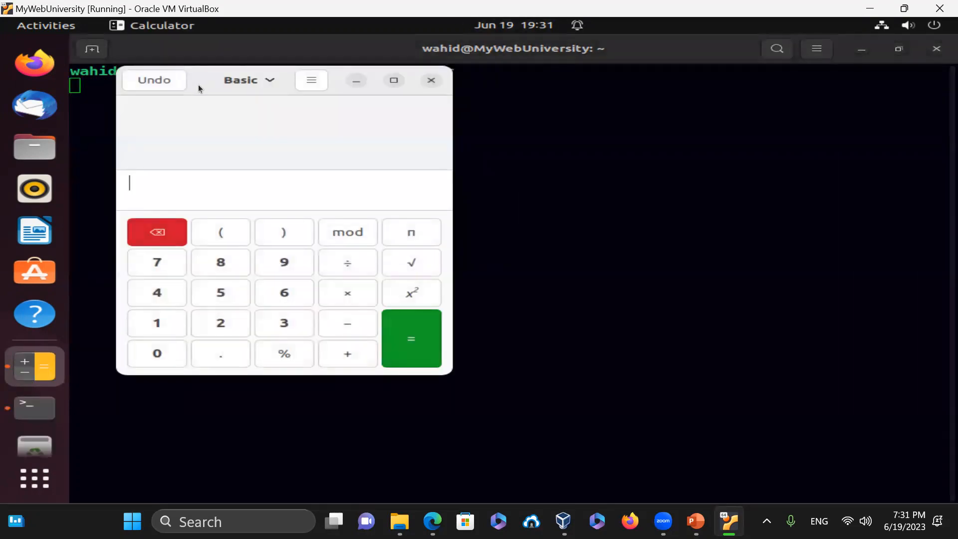
drag(196, 79, 79, 136)
- Add a second terminal tab and resize the terminal window to sit beside the Calculator
double_click(692, 47)
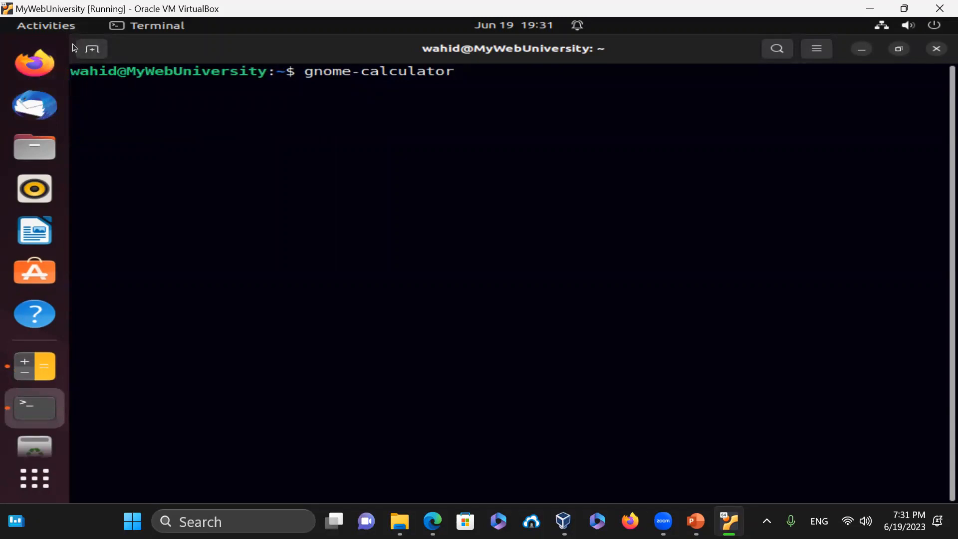
click(91, 49)
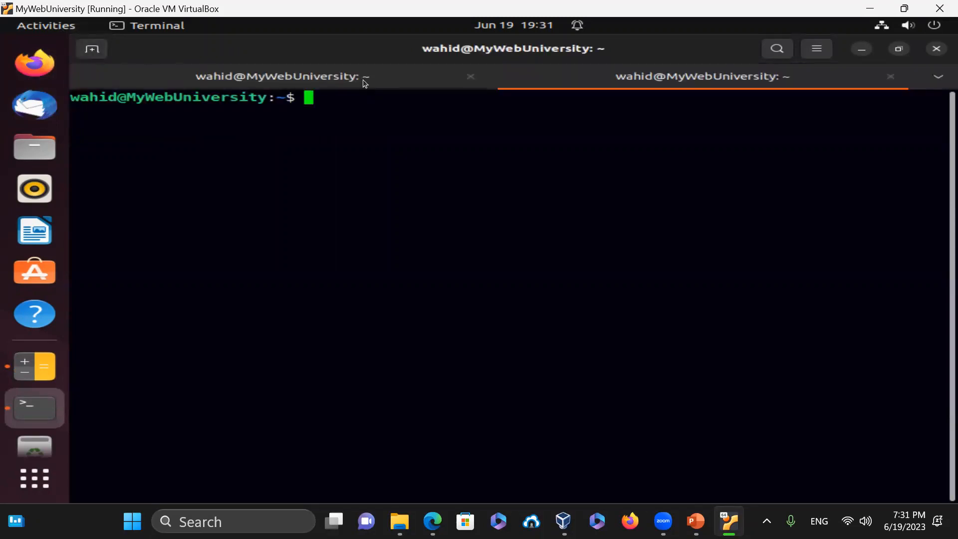
double_click(228, 48)
drag(272, 98, 368, 64)
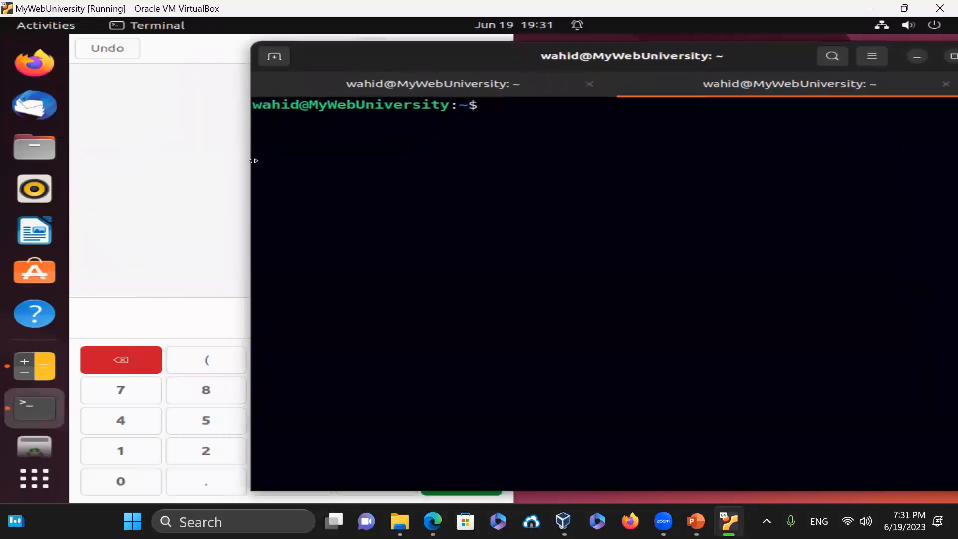
drag(278, 159, 410, 159)
drag(527, 58, 470, 50)
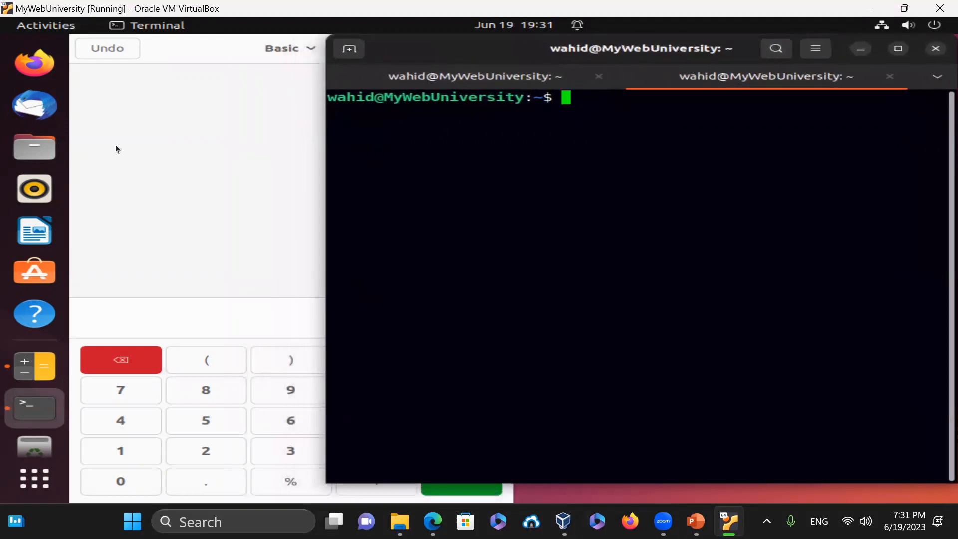
click(115, 145)
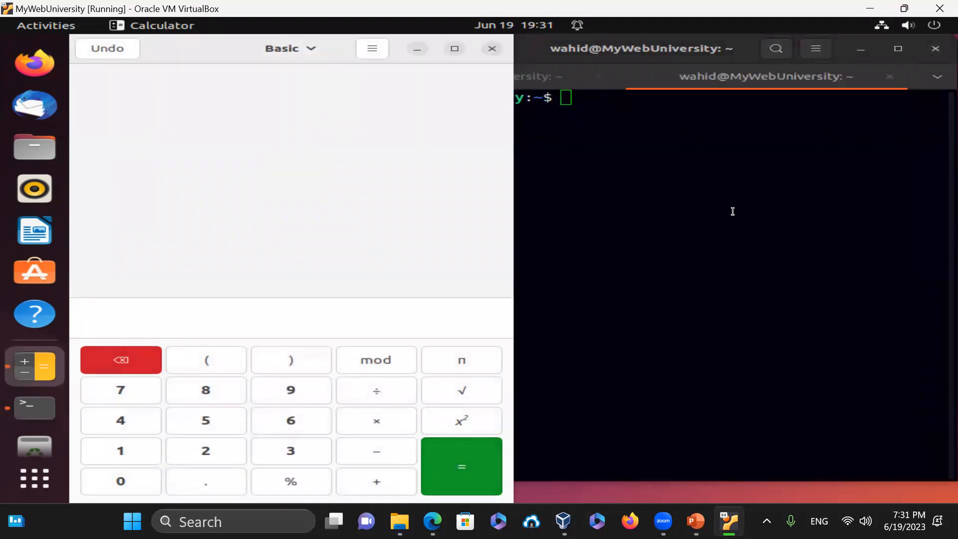
click(713, 201)
- Find the Calculator's PID 5598 with ps -efa | grep -i calculator | grep -v grep
text(ps -efa | grep -i calcu)
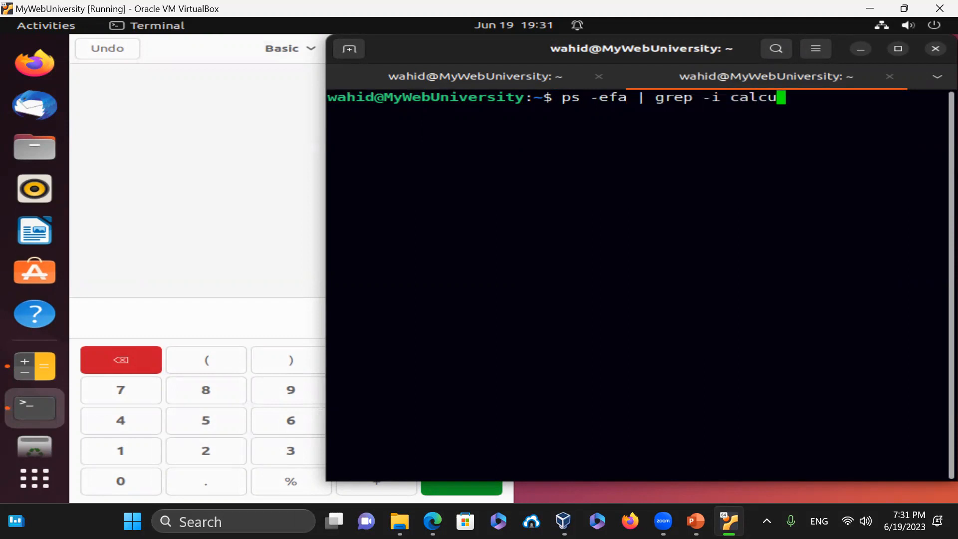
text(lator)
key(Return)
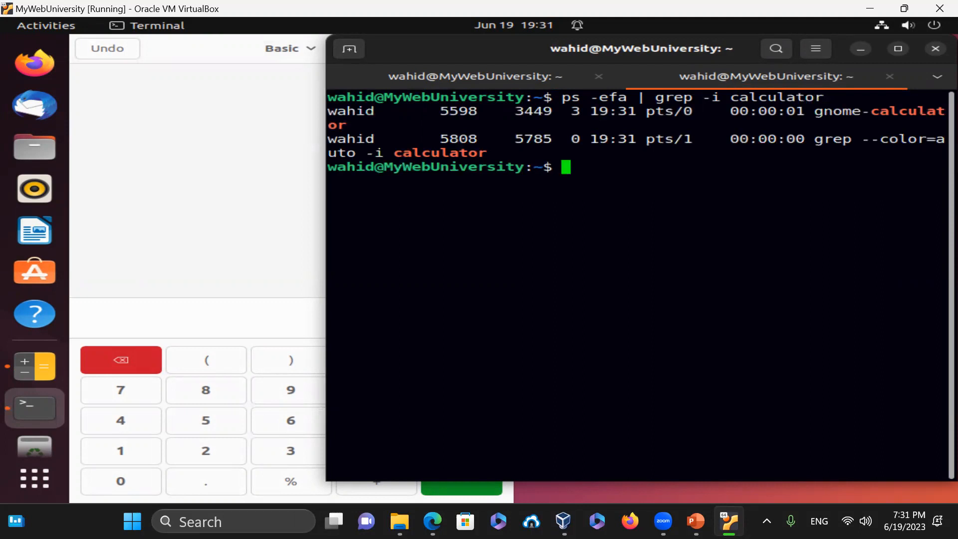
drag(441, 111, 496, 111)
click(557, 270)
key(Up)
text(| grep -)
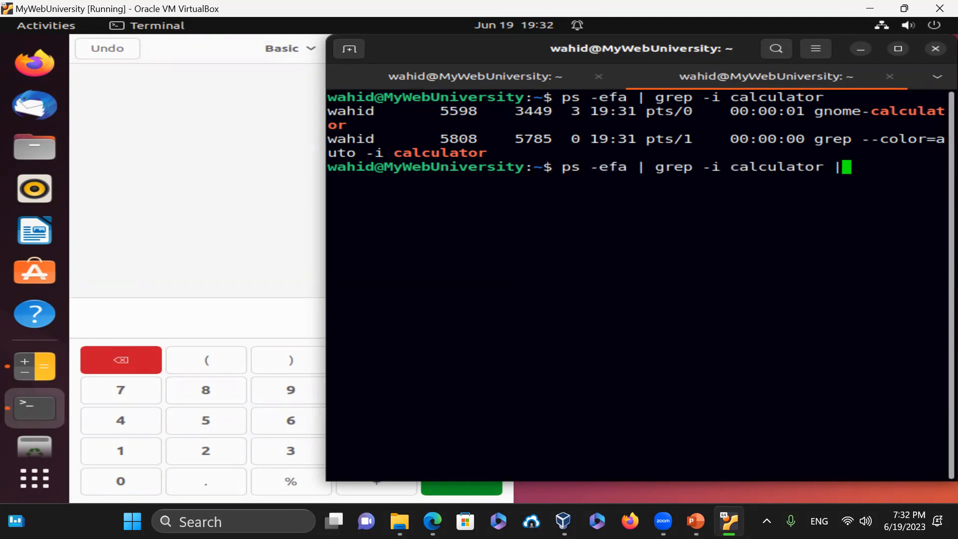
text(v grep)
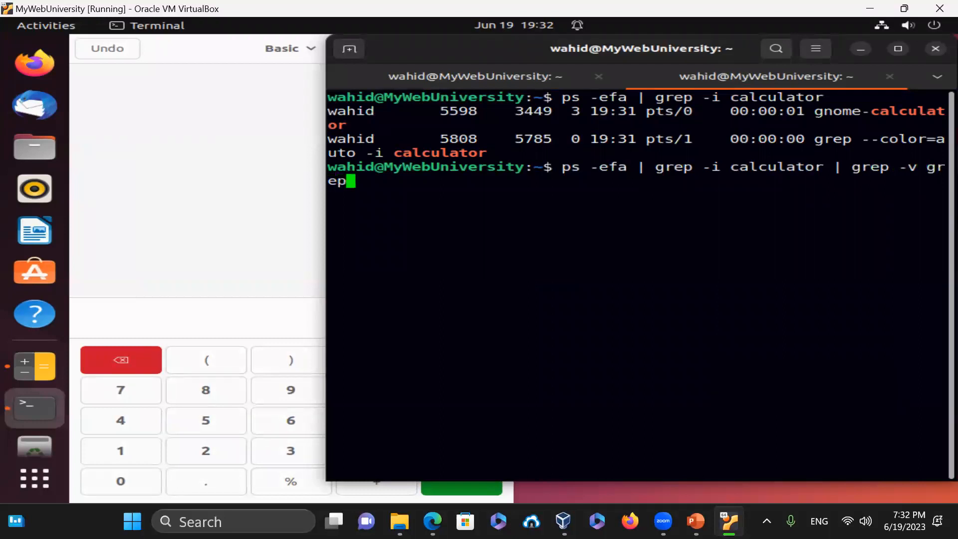
key(Return)
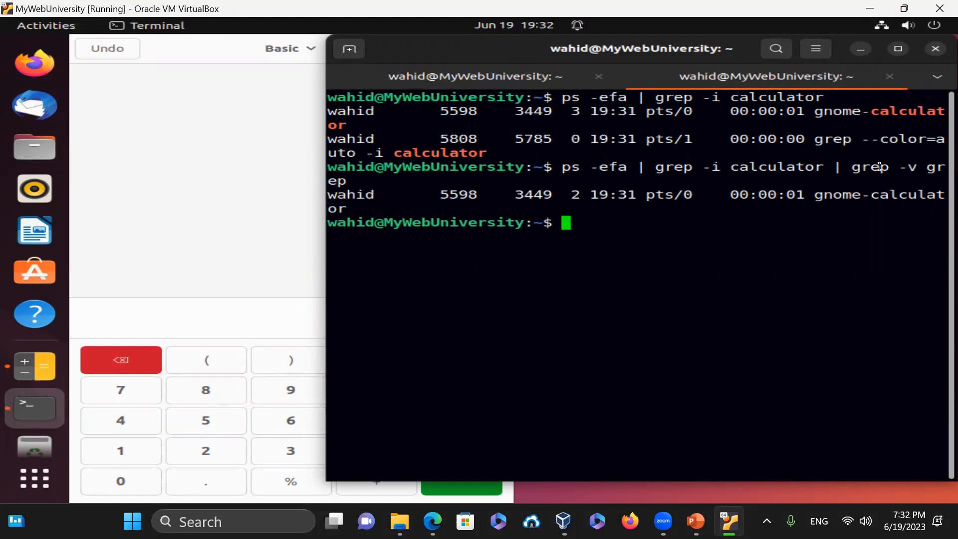
- Force-kill the Calculator with kill -9 5598
drag(441, 194, 484, 196)
click(748, 332)
text(kill -)
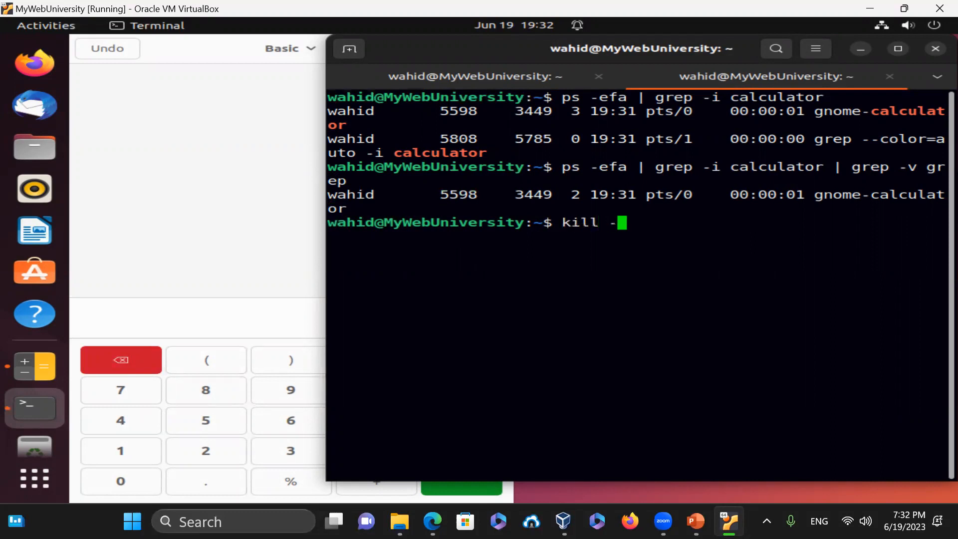
text(9 5598)
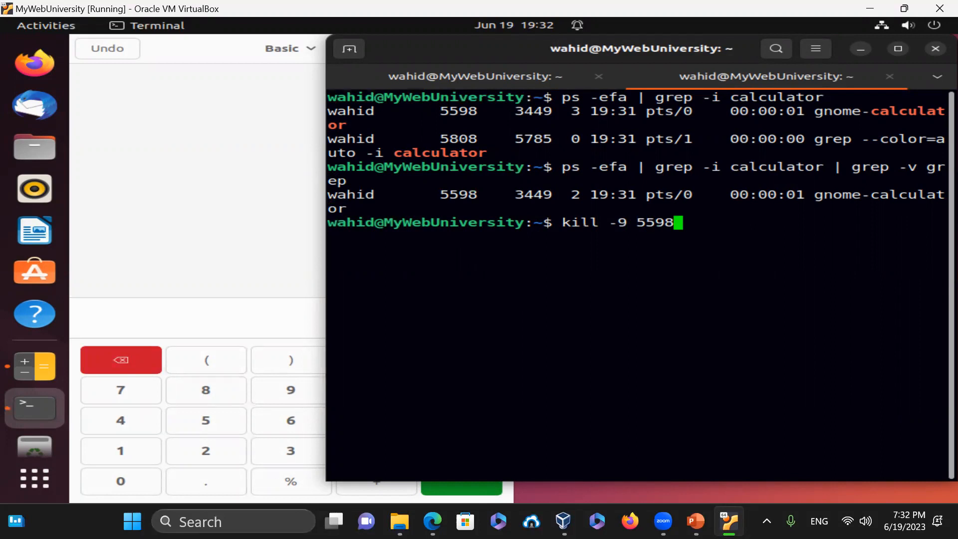
key(Return)
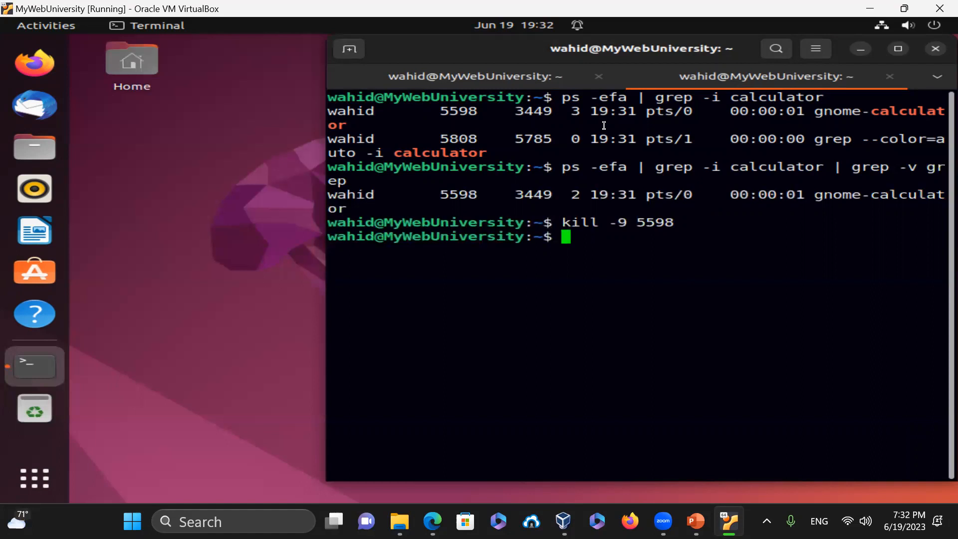
- Rerun gnome-calculator in the first terminal tab, then return to the second tab
click(501, 70)
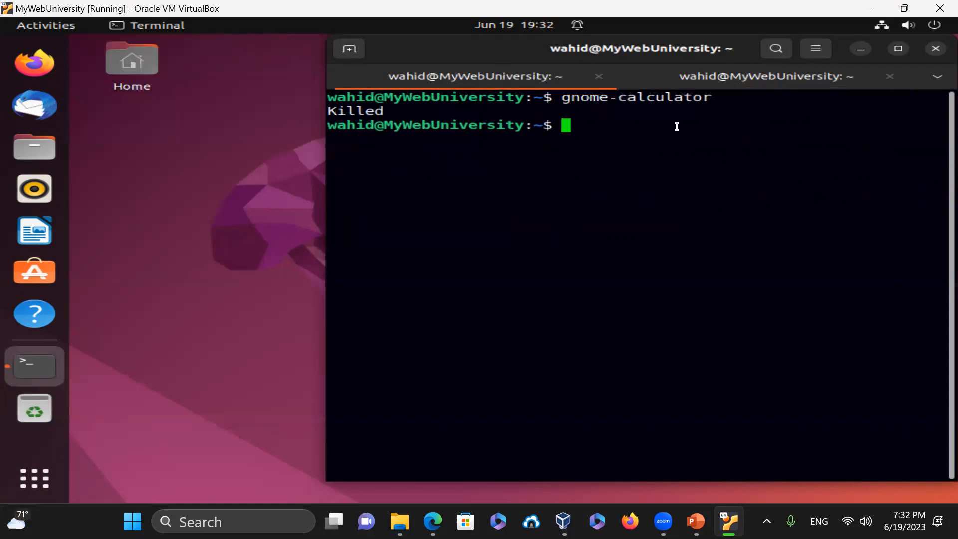
key(Up)
key(Return)
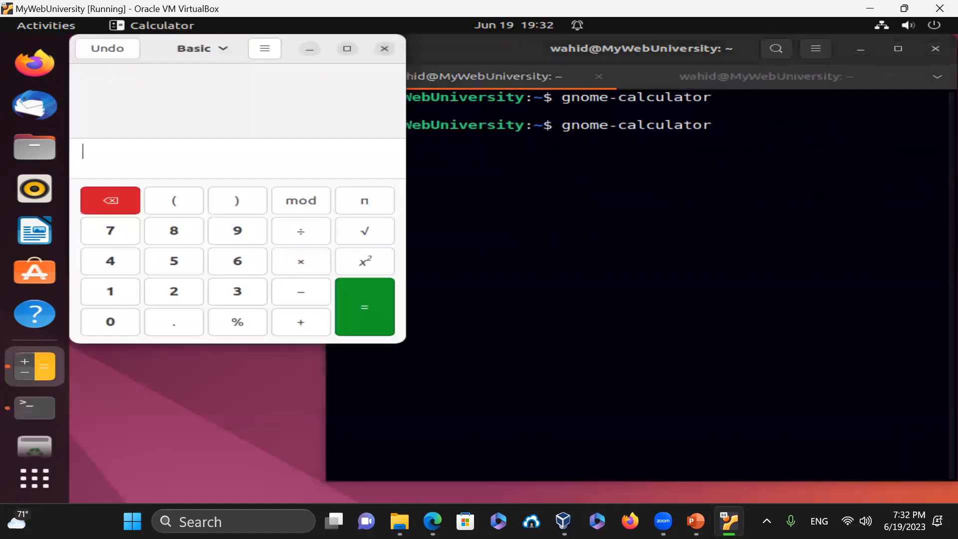
click(691, 84)
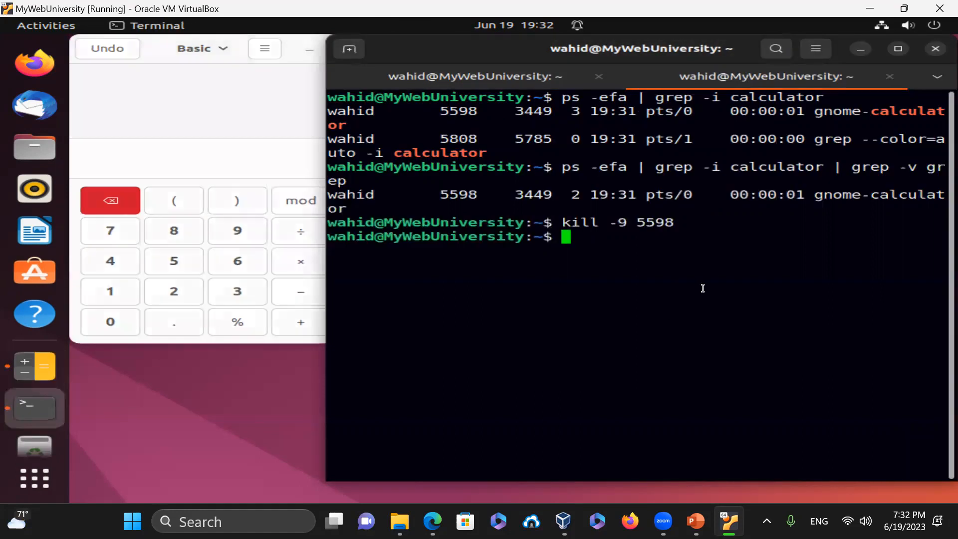
- Try killing the Calculator with pkill gnome-calulator, then with a -9 variant
key(Up)
key(BackSpace)
key(BackSpace)
key(BackSpace)
key(BackSpace)
key(BackSpace)
key(BackSpace)
key(BackSpace)
key(BackSpace)
key(BackSpace)
key(BackSpace)
key(BackSpace)
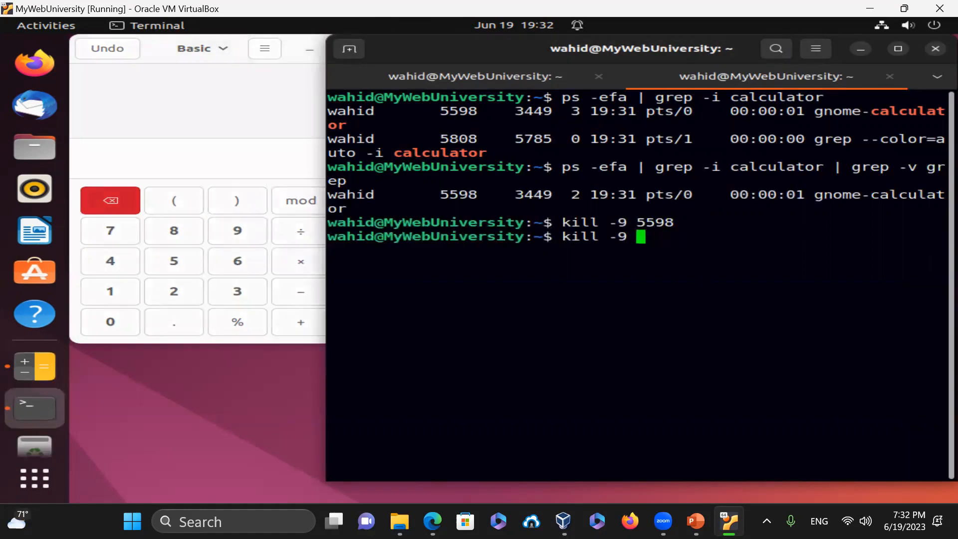
key(BackSpace)
text(pkill)
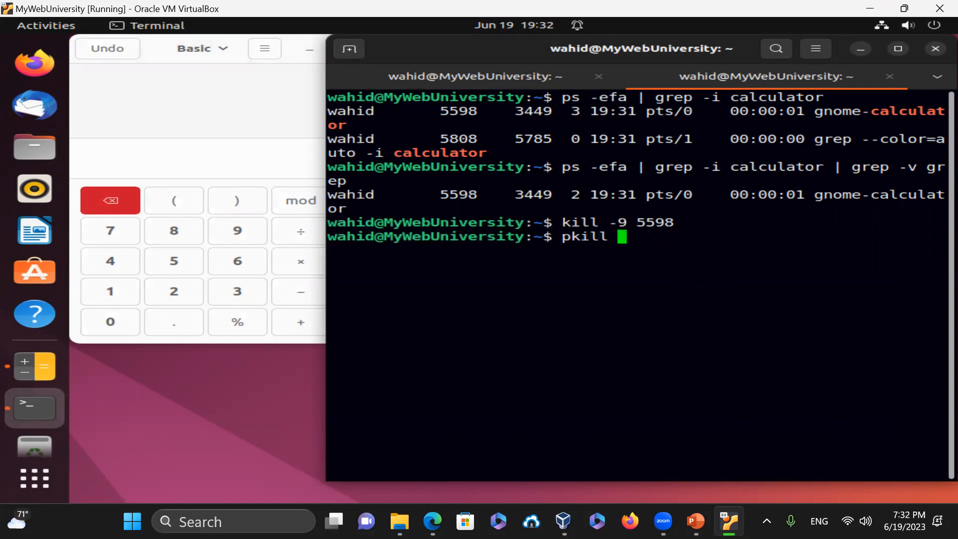
text( gnome-cal)
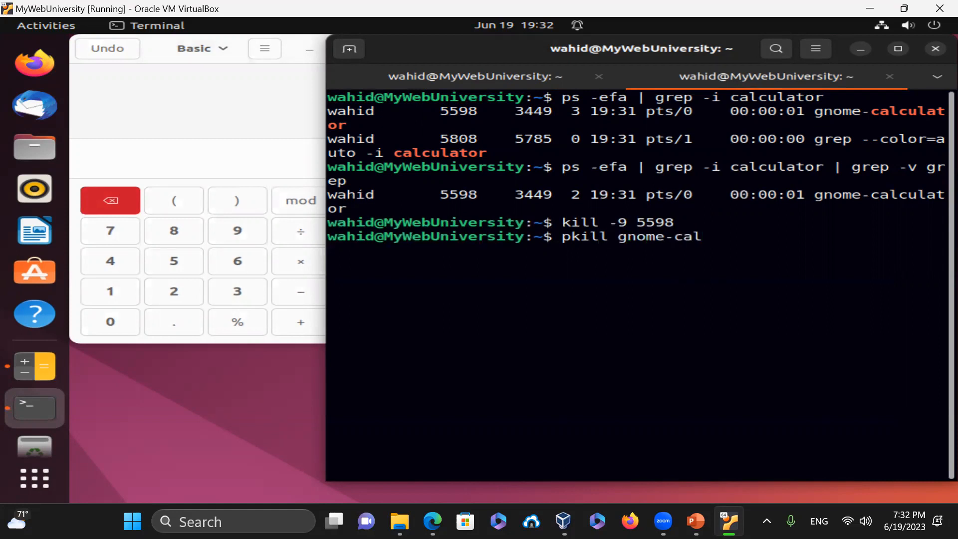
text(ulator)
key(Return)
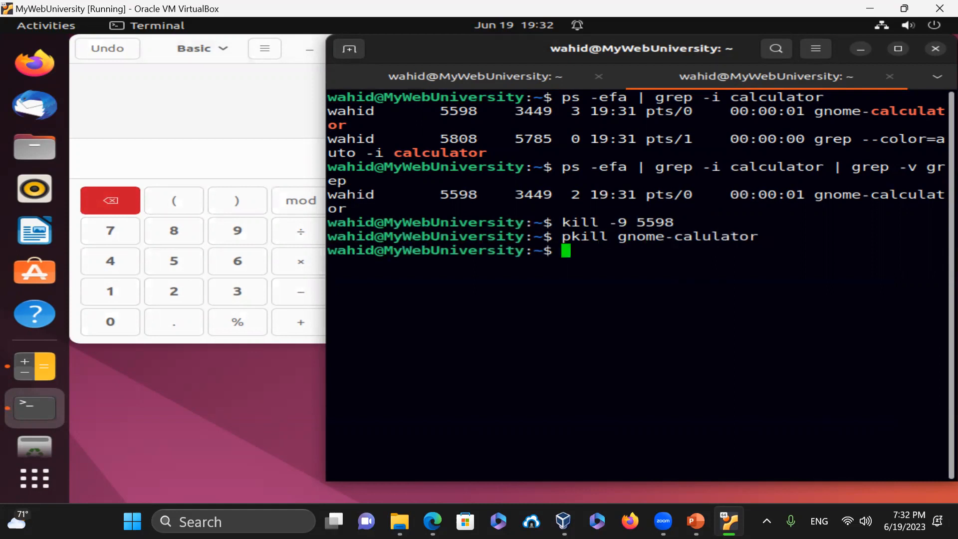
key(Up)
key(Left)
key(Left)
key(Left)
key(Left)
key(Left)
key(Left)
key(Left)
key(Left)
key(Left)
key(Left)
key(Left)
key(Left)
key(Left)
key(Left)
key(Left)
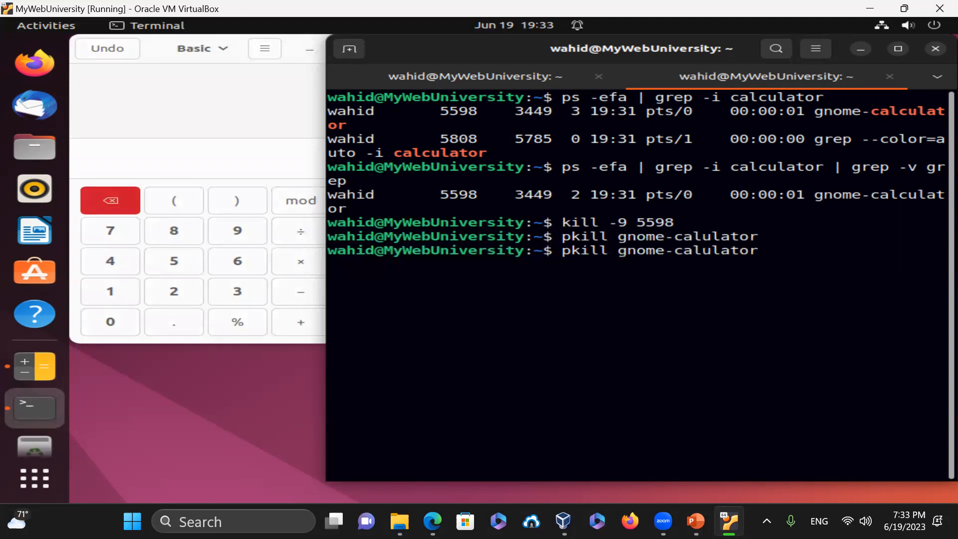
text(-)
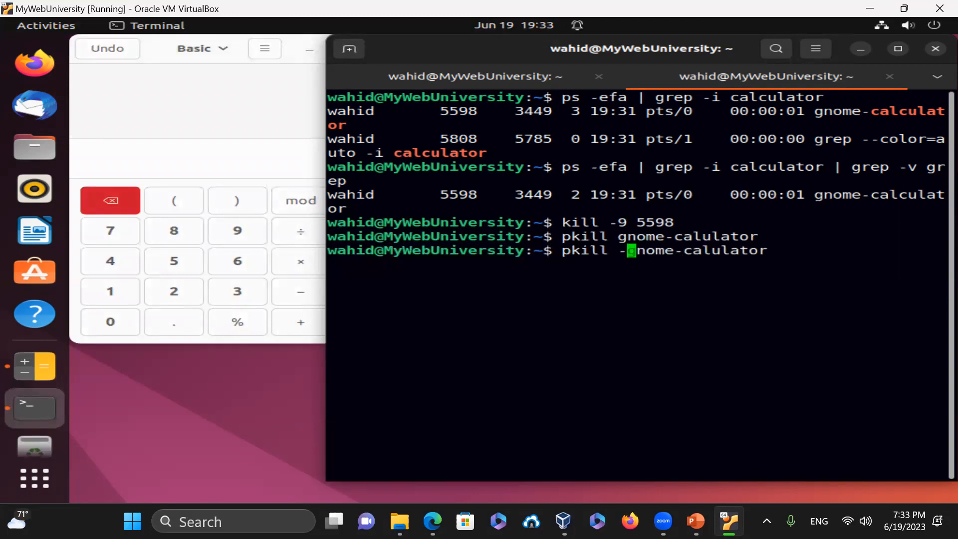
text(9)
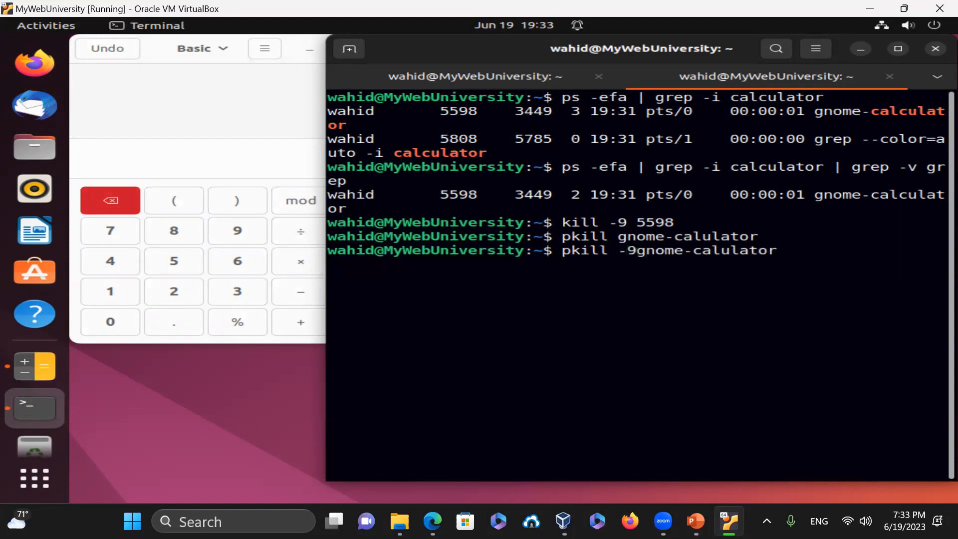
key(Return)
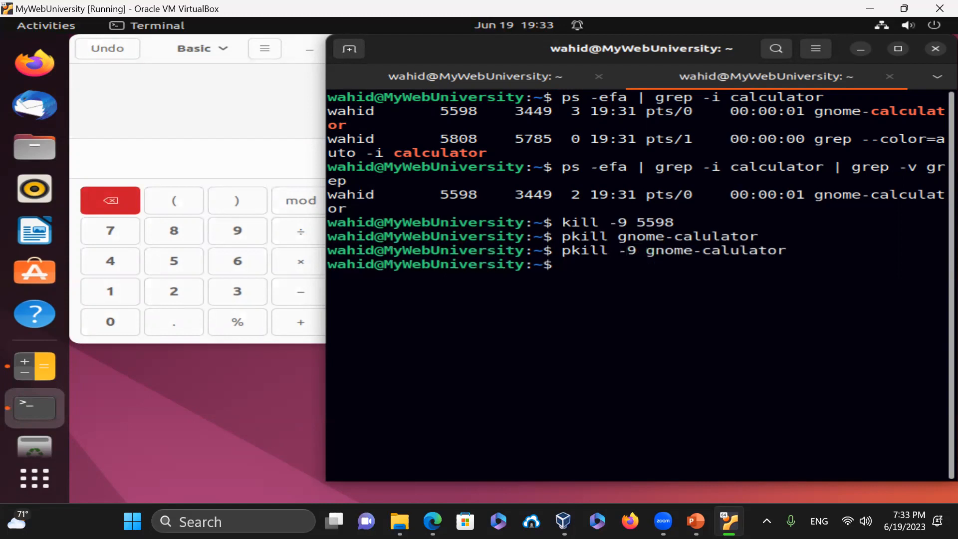
- Close the Calculator with pkill -f gnome-calculator after fixing the spelling, then clear the terminal
key(Up)
key(Left)
key(Left)
key(Left)
key(Left)
key(Left)
key(Left)
key(Left)
key(Left)
key(Left)
key(Left)
key(Left)
key(Left)
key(Left)
key(Left)
key(Left)
key(Left)
key(BackSpace)
text(f)
key(Return)
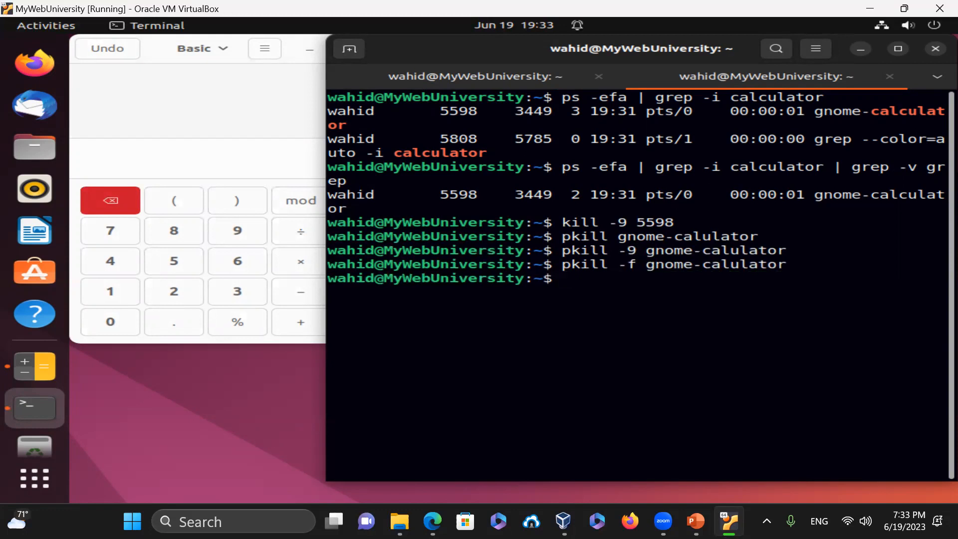
key(Up)
key(Left)
key(Left)
key(Left)
key(Left)
key(Left)
key(Left)
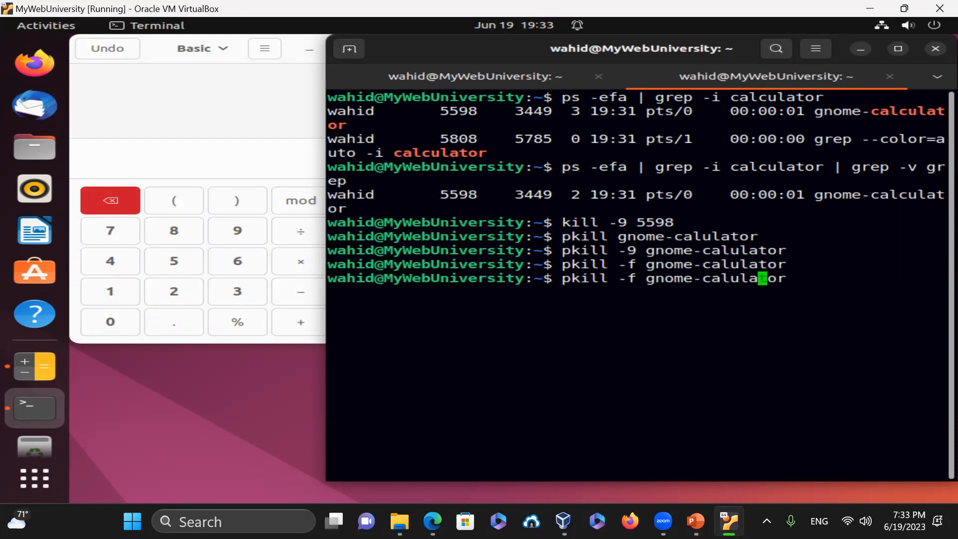
text(c)
key(Return)
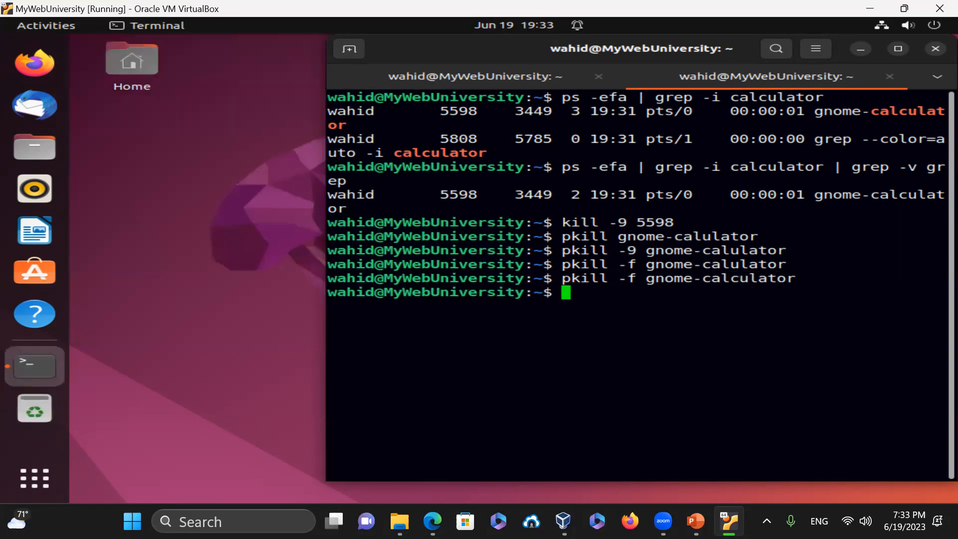
text(clear)
key(Return)
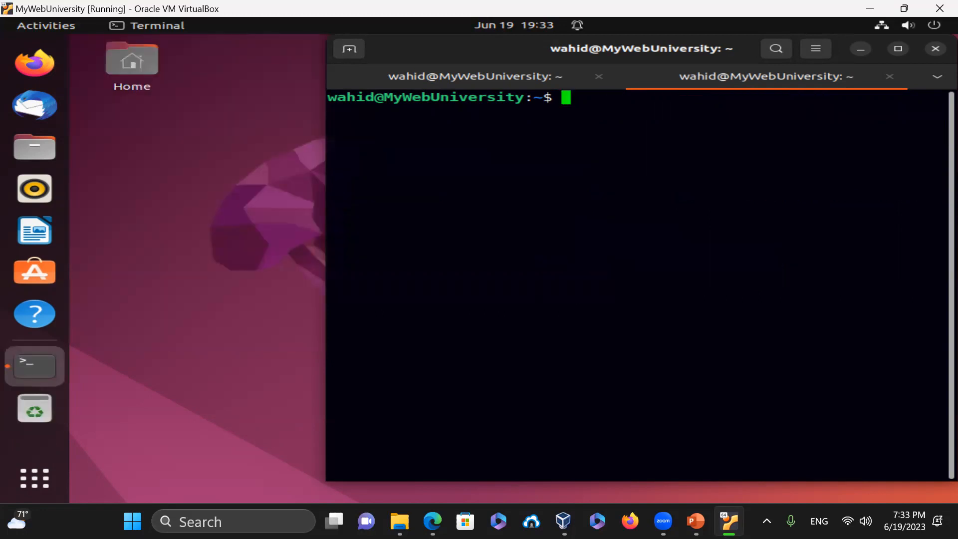
- Relaunch gnome-calculator from the first terminal tab
click(490, 79)
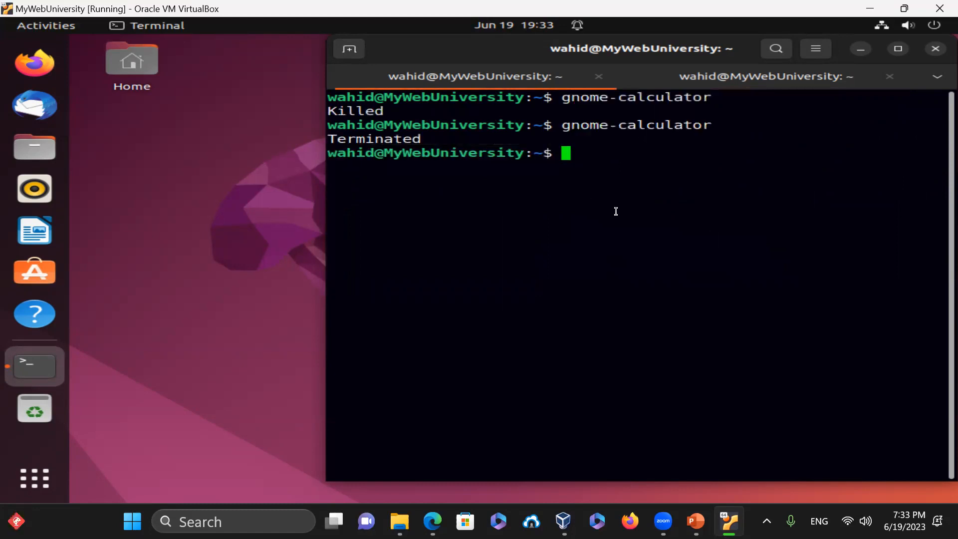
key(Up)
key(Return)
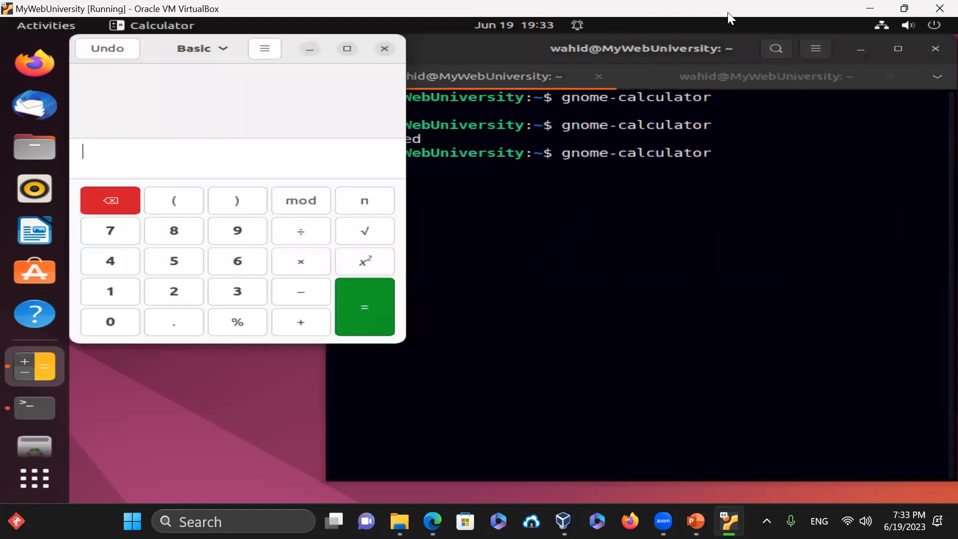
- In the second tab, kill the calculator with pkill -f gnome-calculator
click(739, 77)
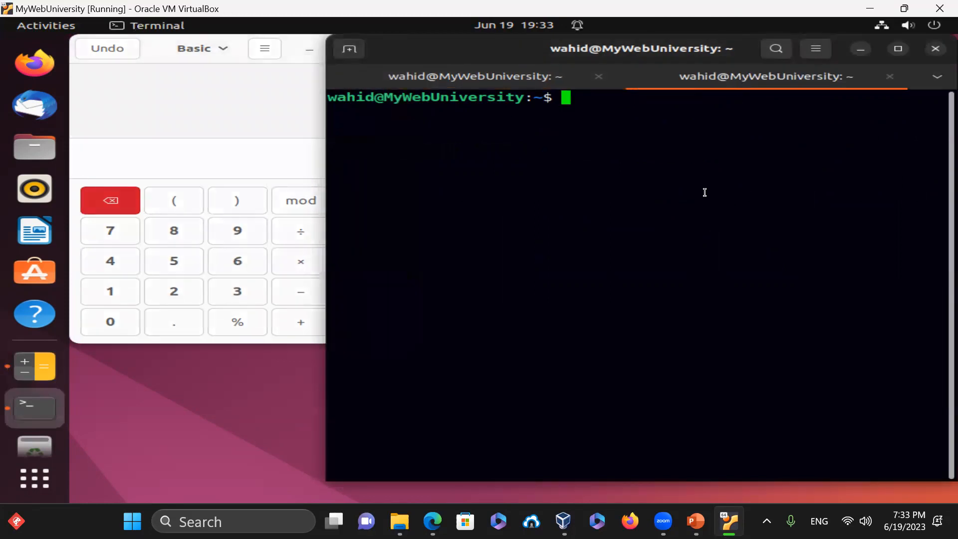
text(clear)
key(Up)
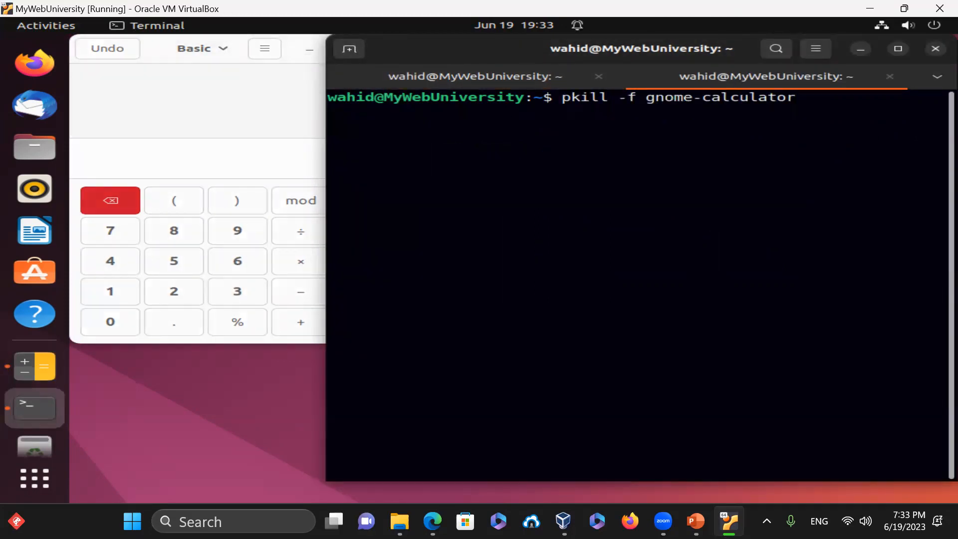
key(Left)
key(Left)
key(Left)
key(Left)
key(Left)
key(Left)
key(Left)
key(Left)
key(Left)
key(Left)
key(Left)
key(Left)
key(Left)
key(Left)
key(Left)
key(Left)
key(Left)
key(Left)
key(Right)
key(Right)
key(BackSpace)
key(BackSpace)
key(BackSpace)
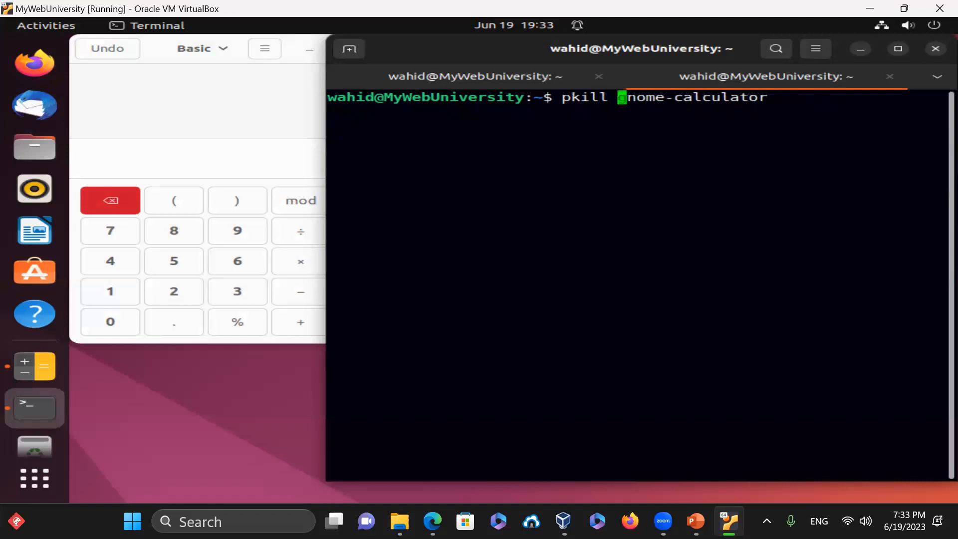
key(Return)
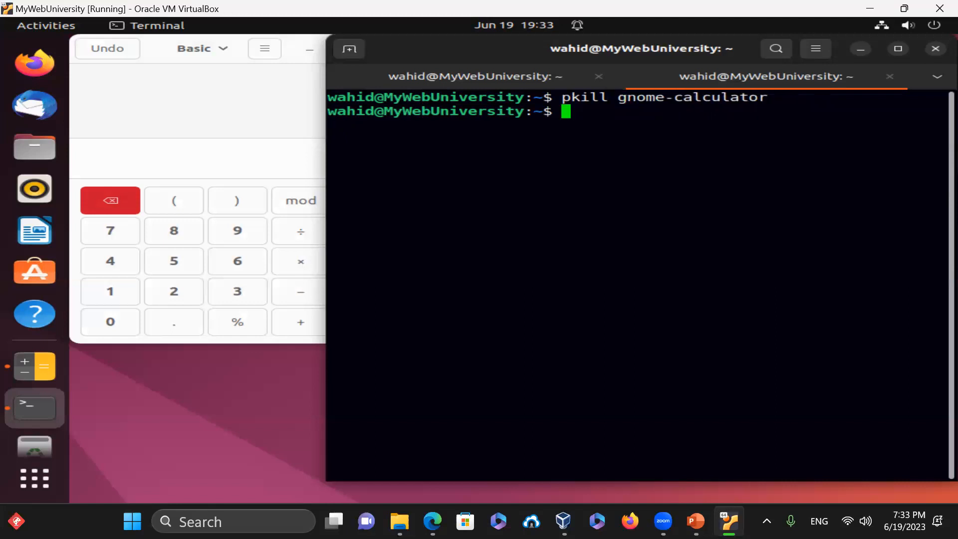
key(Up)
key(Left)
key(Left)
key(Left)
key(Left)
key(Left)
key(Left)
key(Left)
key(Left)
key(Left)
key(Left)
key(Left)
key(Left)
key(Left)
key(Left)
key(Left)
key(Left)
text(-f)
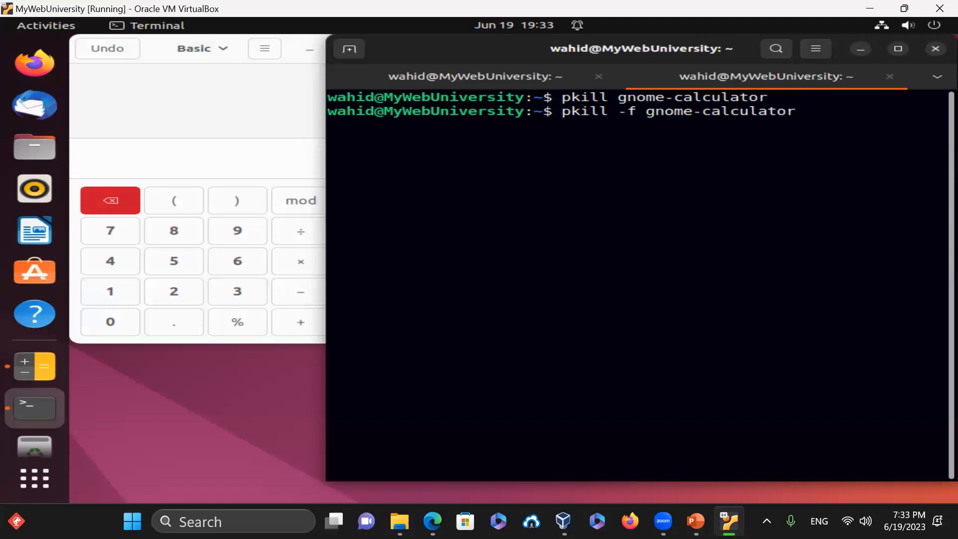
key(Return)
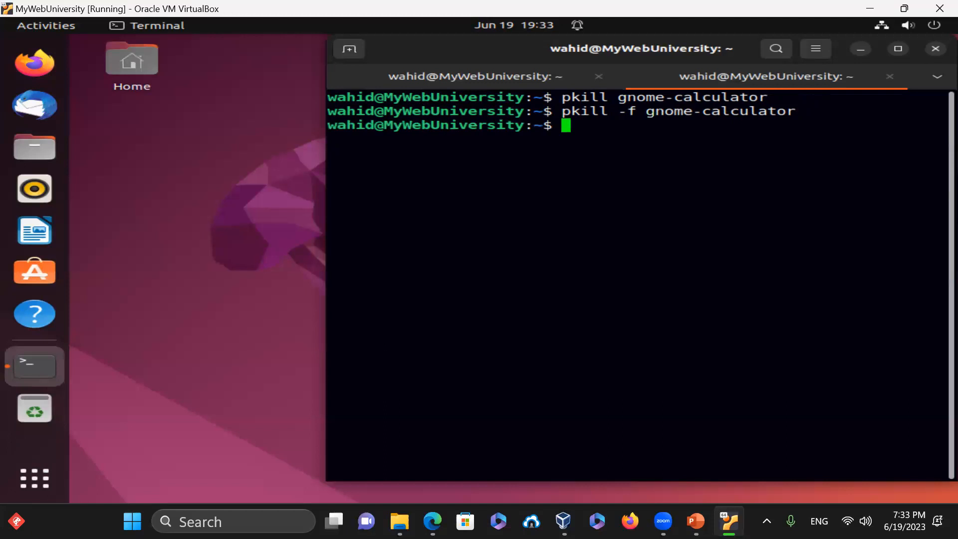
- Close both terminal tabs with exit, leaving the empty desktop
text(c)
key(BackSpace)
text(exit)
key(Return)
text(exit)
key(Return)
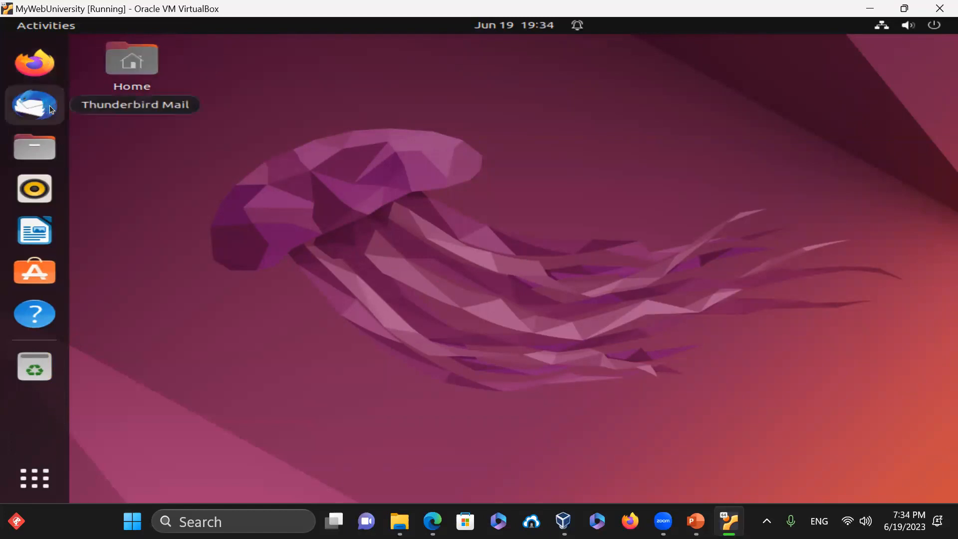
- Open Files at Home, browse into Apache2/httpd-2.4.54, then return Home
click(46, 155)
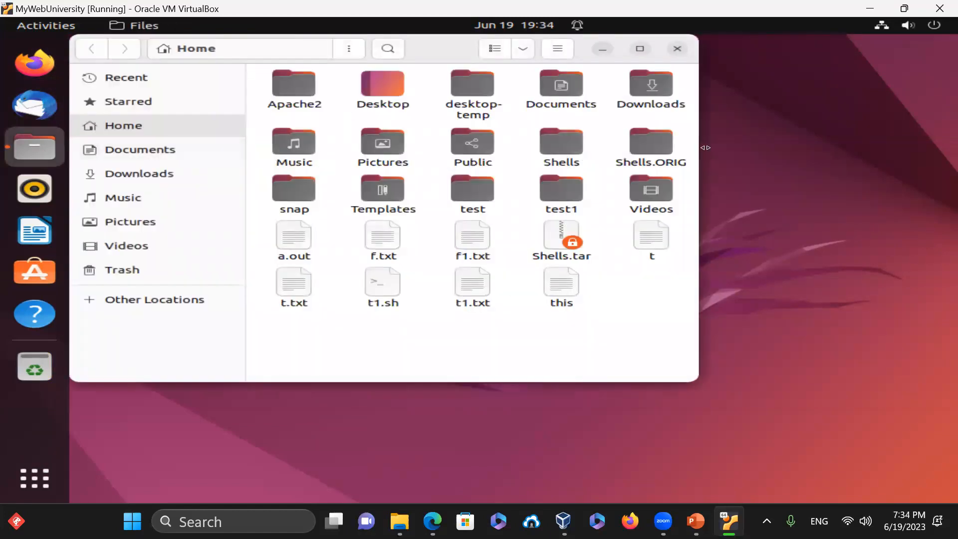
double_click(301, 85)
click(319, 94)
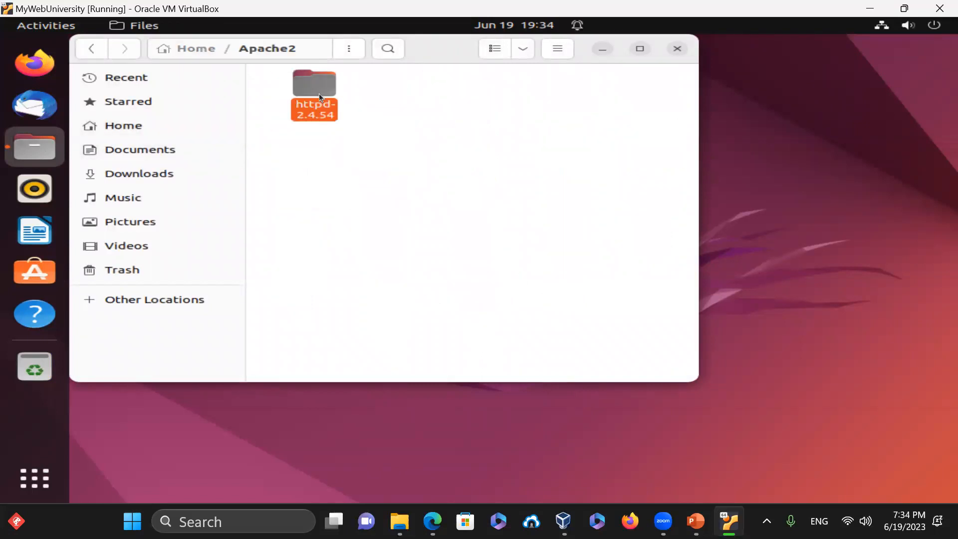
double_click(319, 93)
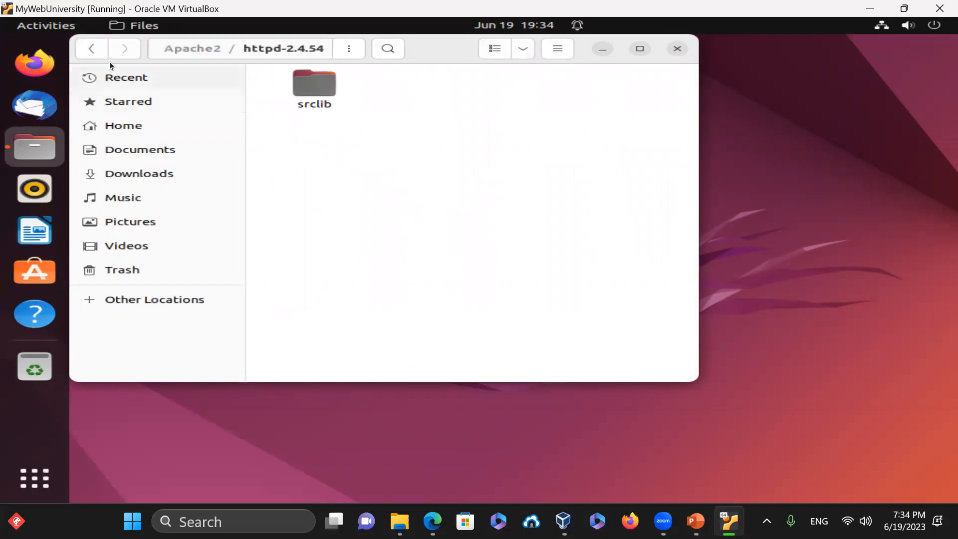
click(87, 49)
click(87, 48)
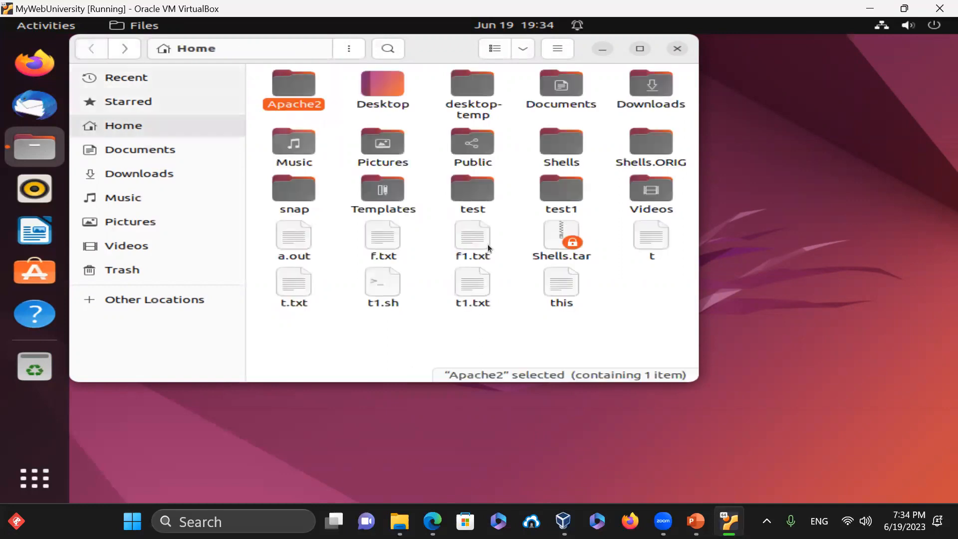
- Create a new folder named newdir1 in Home
right_click(466, 327)
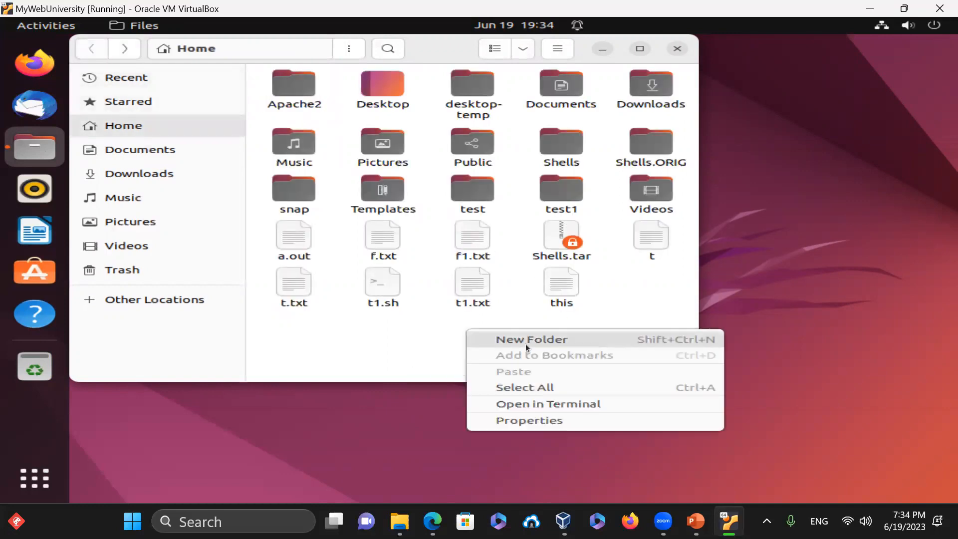
click(526, 344)
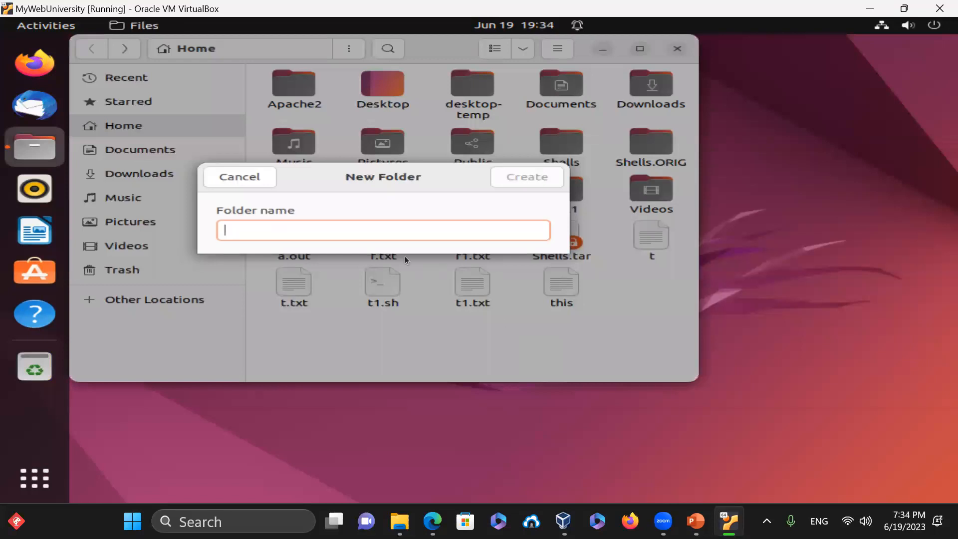
text(newdir1)
key(Return)
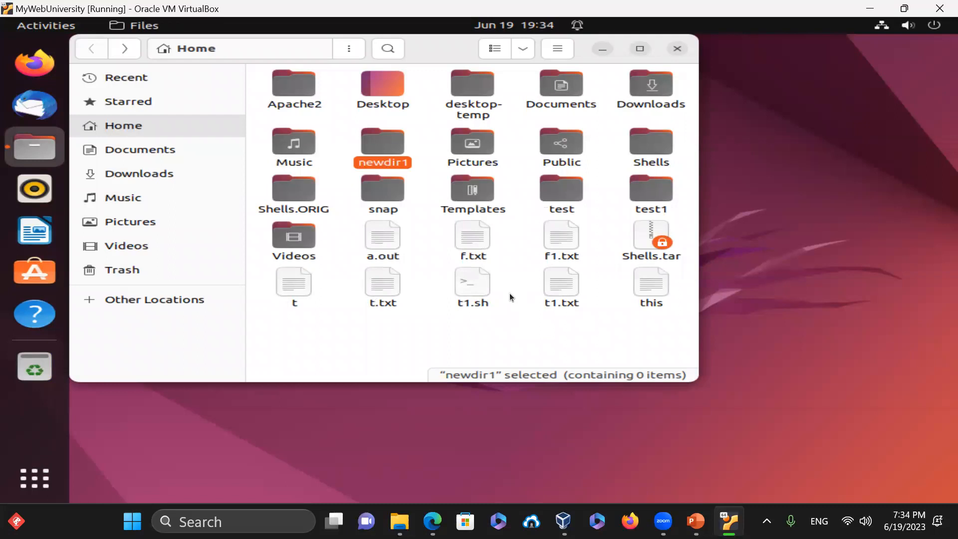
- Rename newdir1 to Wahiddir1, then move it to the trash
right_click(372, 141)
click(445, 295)
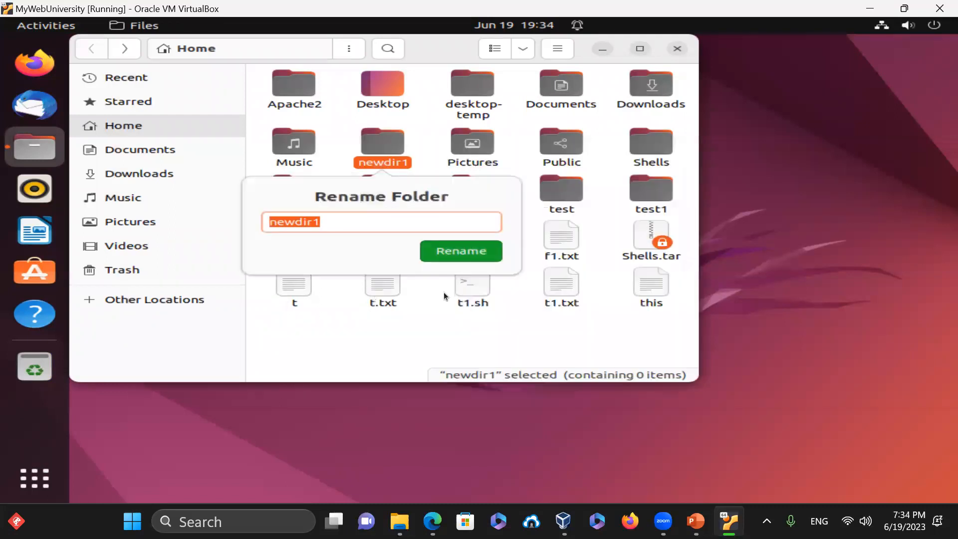
text(Wa)
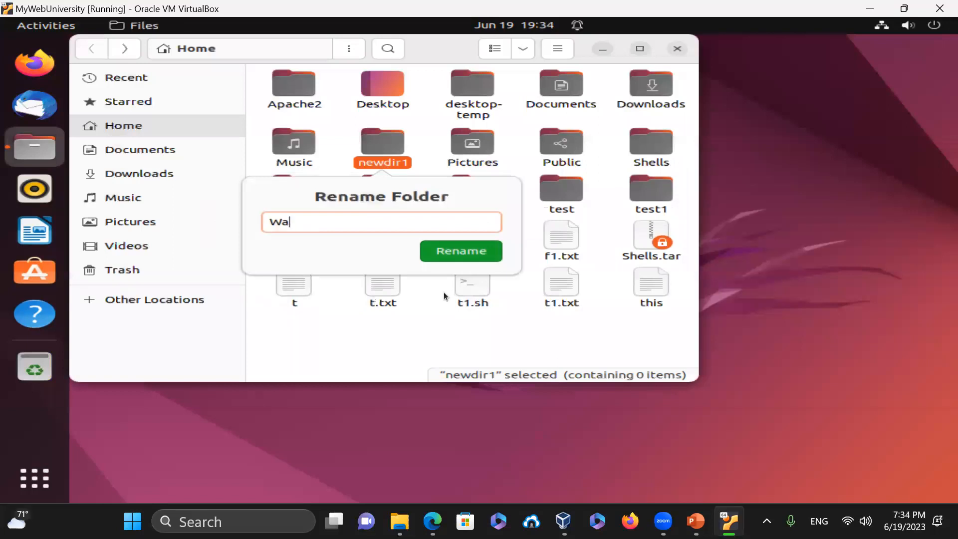
text(hiddir1)
key(Return)
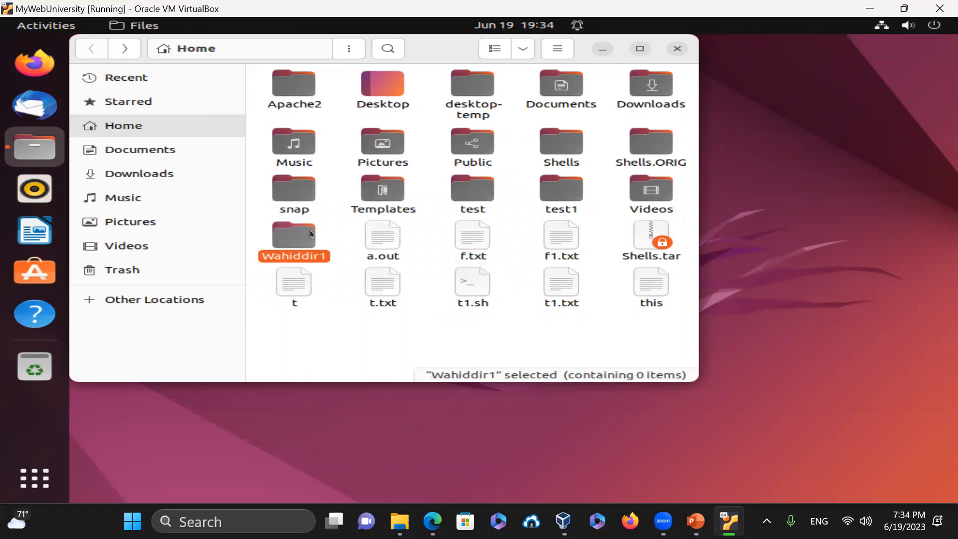
right_click(296, 235)
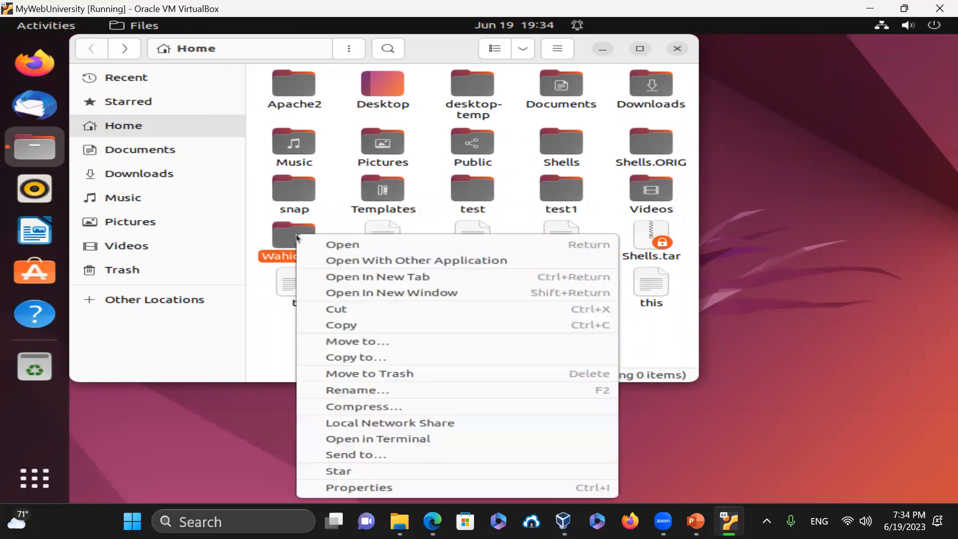
click(382, 372)
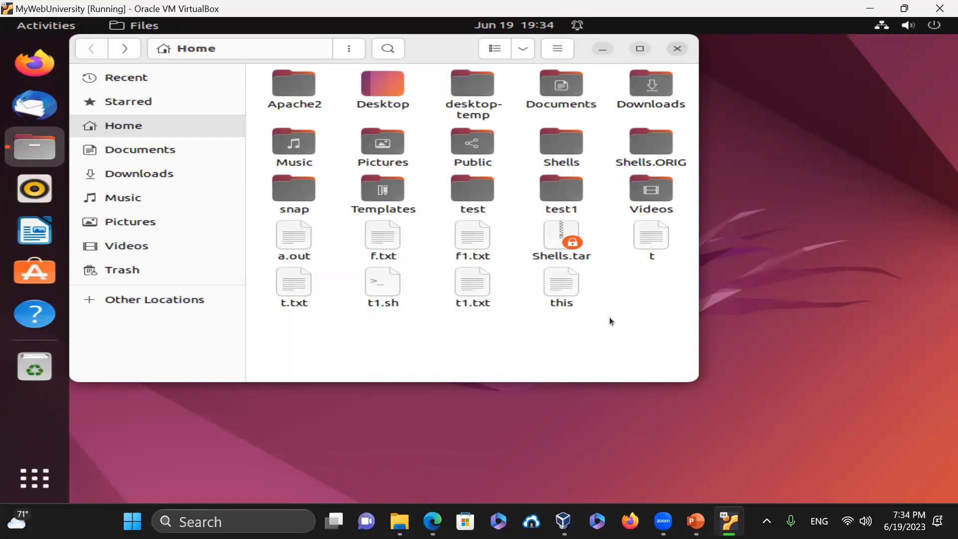
- Navigate into test1, test2 and test3, and open a Terminal from the empty test3 folder
double_click(562, 187)
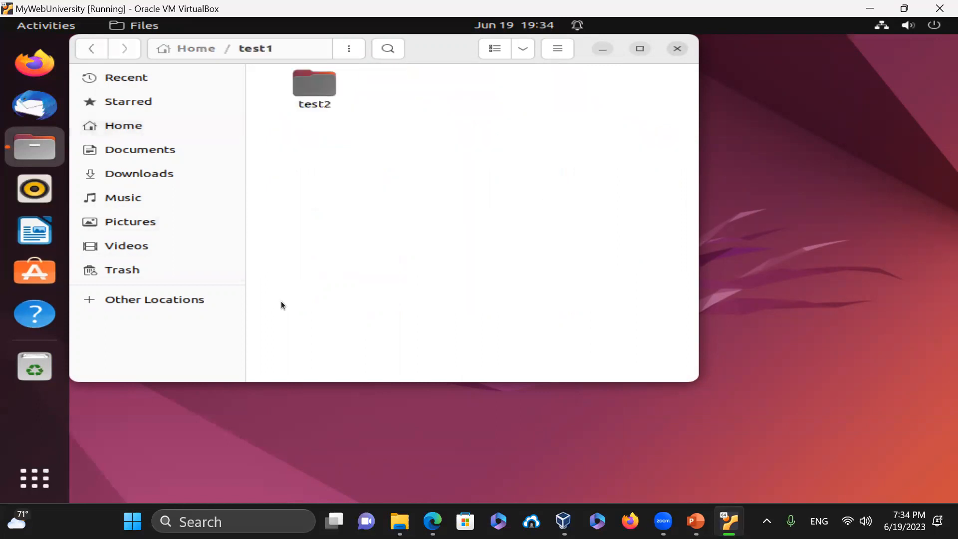
right_click(454, 216)
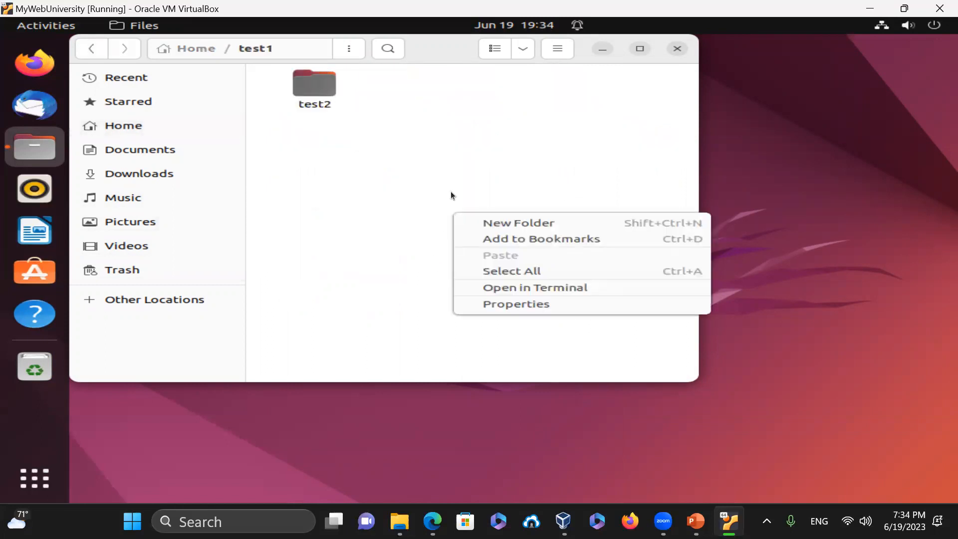
click(311, 89)
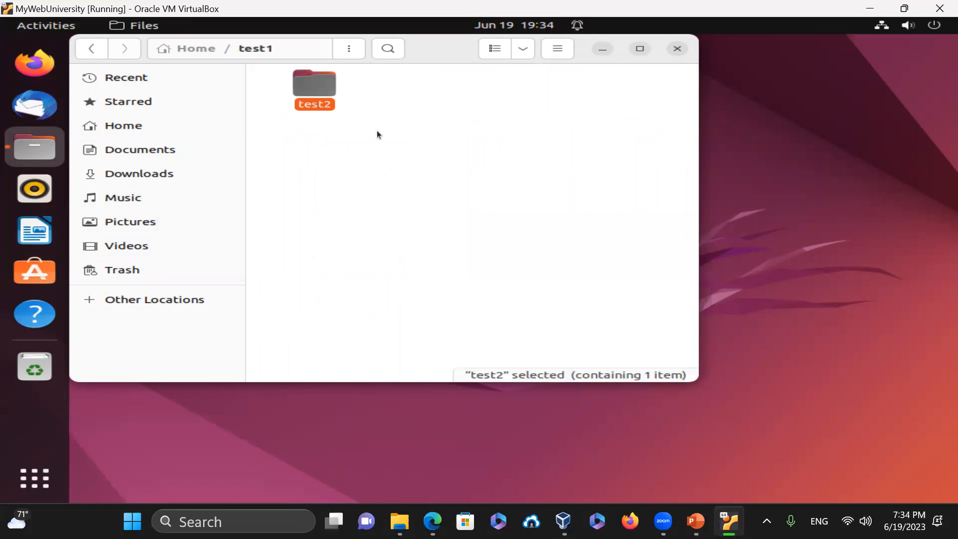
double_click(318, 86)
double_click(319, 76)
right_click(358, 111)
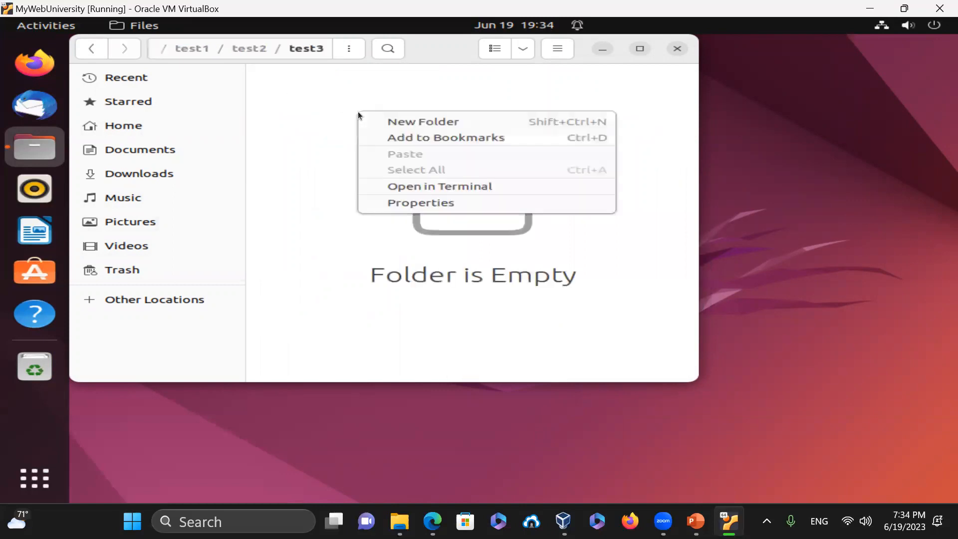
click(453, 187)
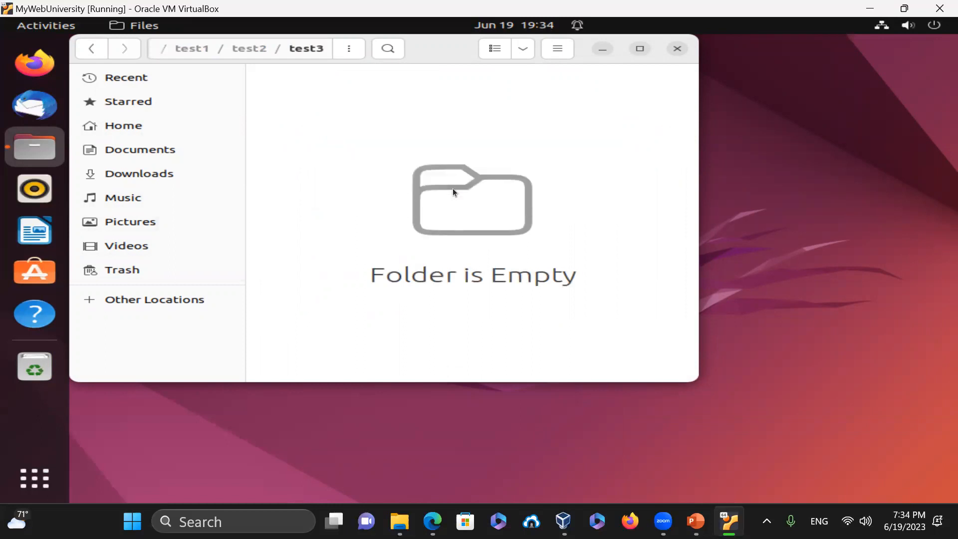
- Run pwd, ls -la and ls -l / to check the location and list the root directory
text(pwd)
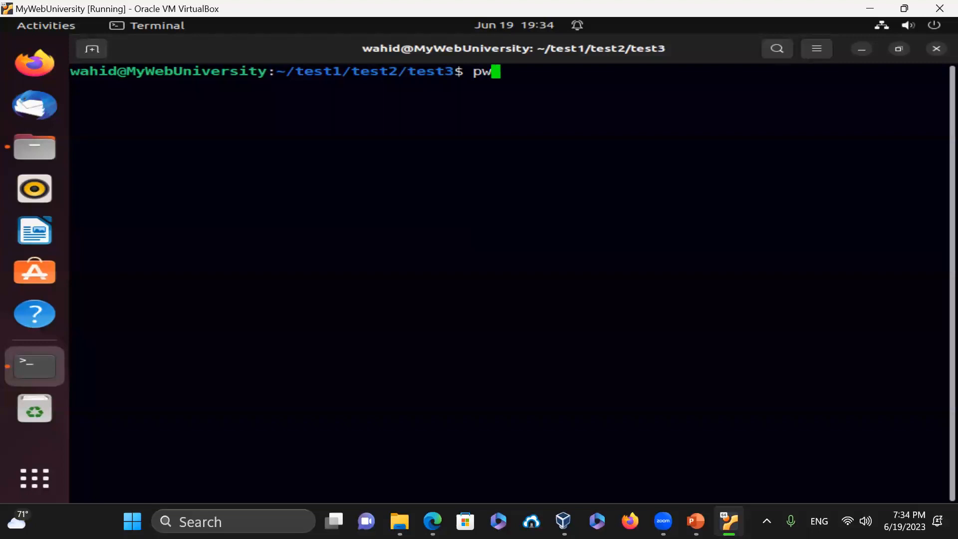
key(Return)
text(ls -la)
key(Return)
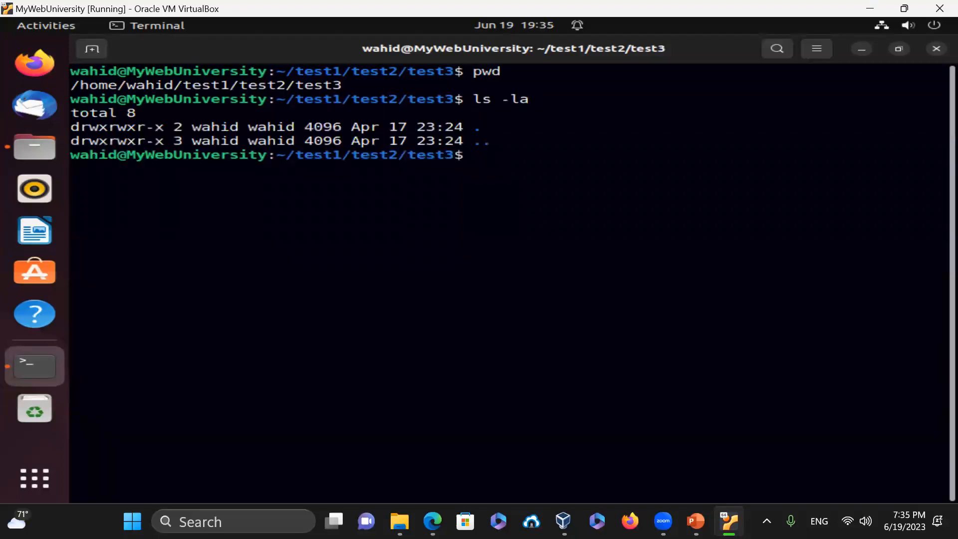
text(ls -l /)
key(Return)
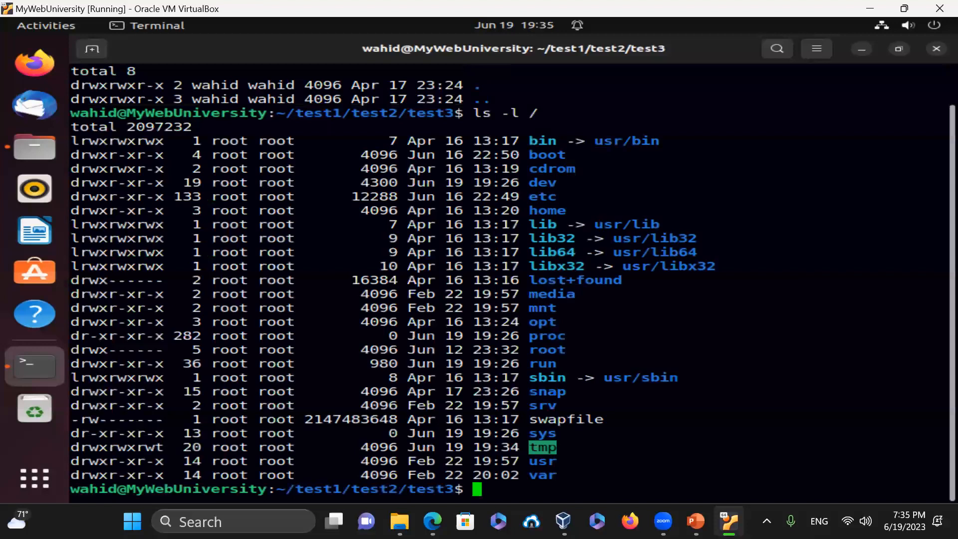
- Redirect the root directory listing into a file with ls -l / > root.dir
key(ctrl+l)
text(ls -l / )
text(> n)
key(BackSpace)
text(root.)
text(tx)
key(BackSpace)
key(BackSpace)
text(dir)
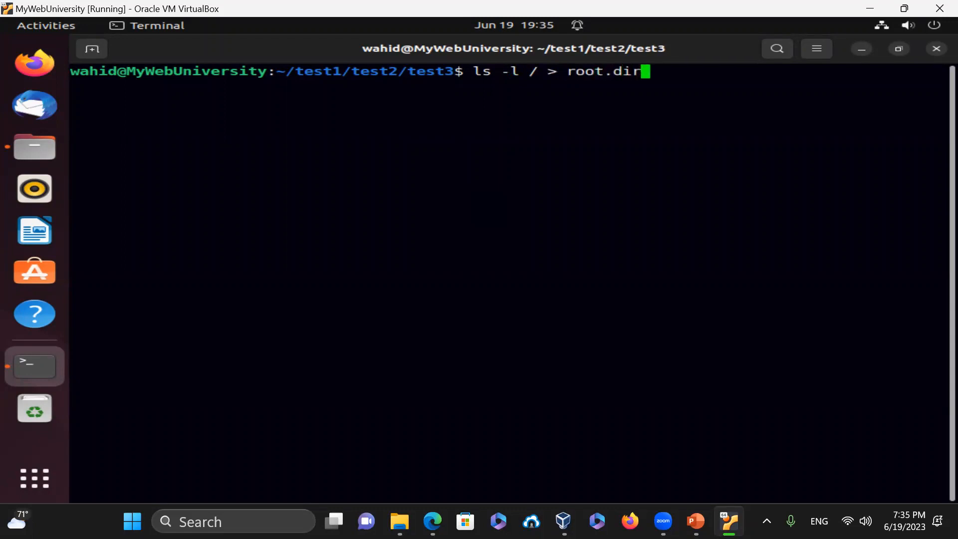
key(Return)
- Confirm root.dir exists with ls -l and view it with more
text(ls -l)
key(Return)
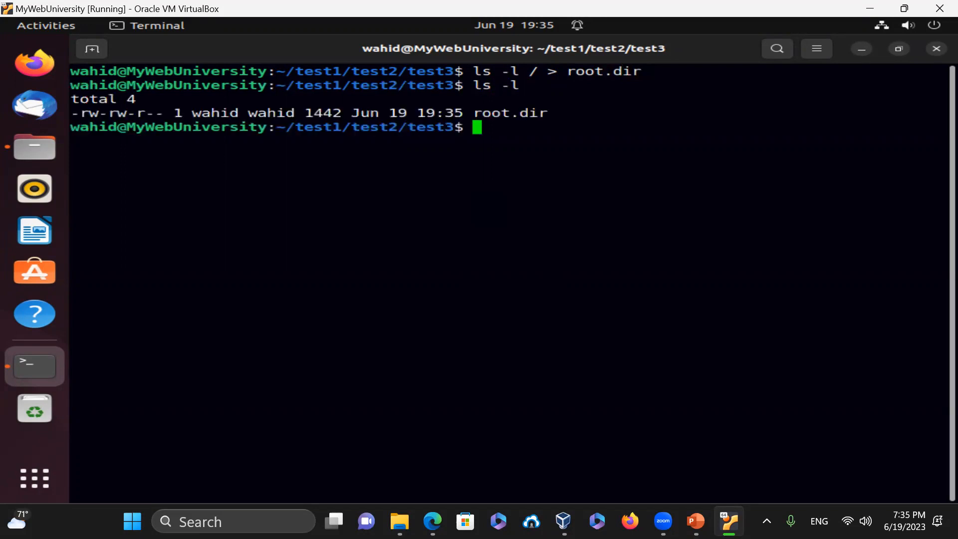
text(more root.dir)
key(Return)
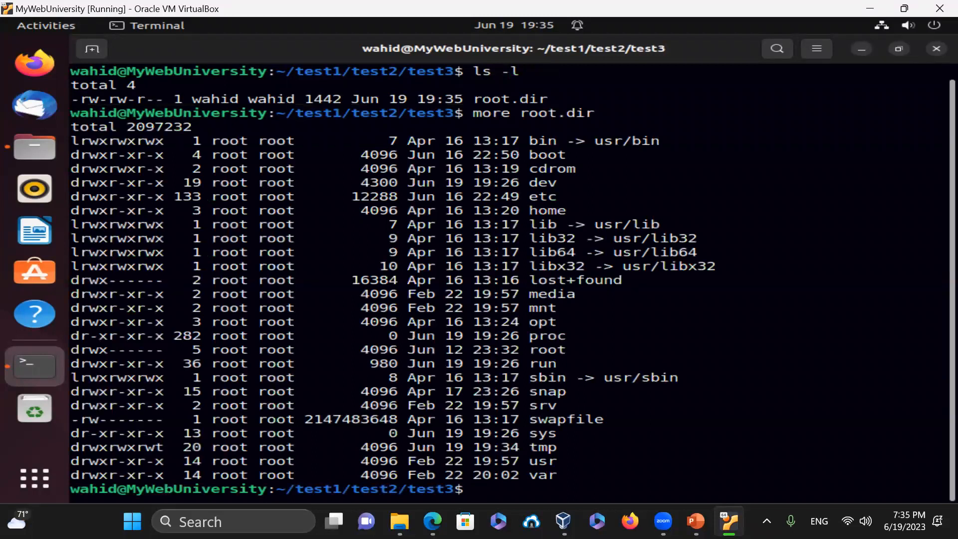
- Clear the screen, relist test3 and the root directory with ls -l /, then clear again
text(clear)
key(Return)
text(ls -l)
key(Return)
text(ls -l /)
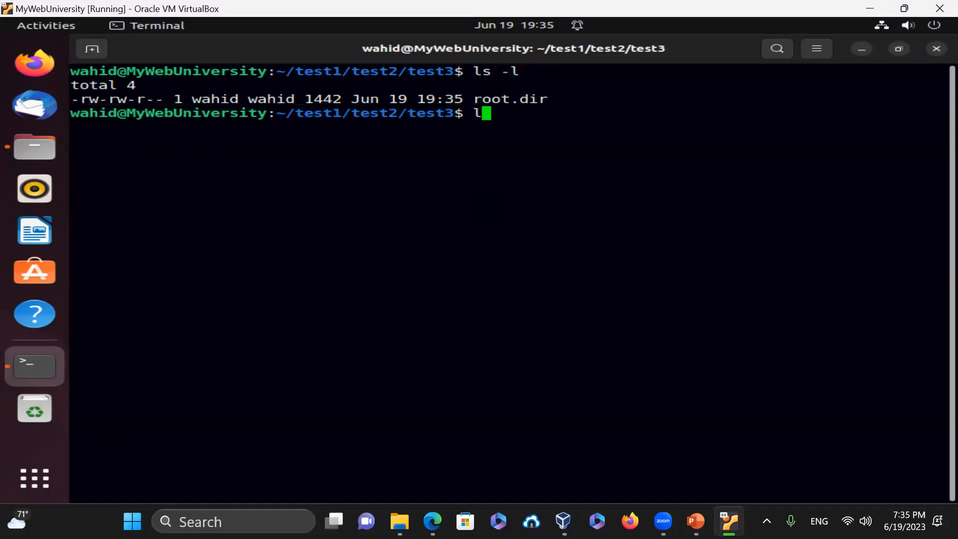
key(Return)
text(clear)
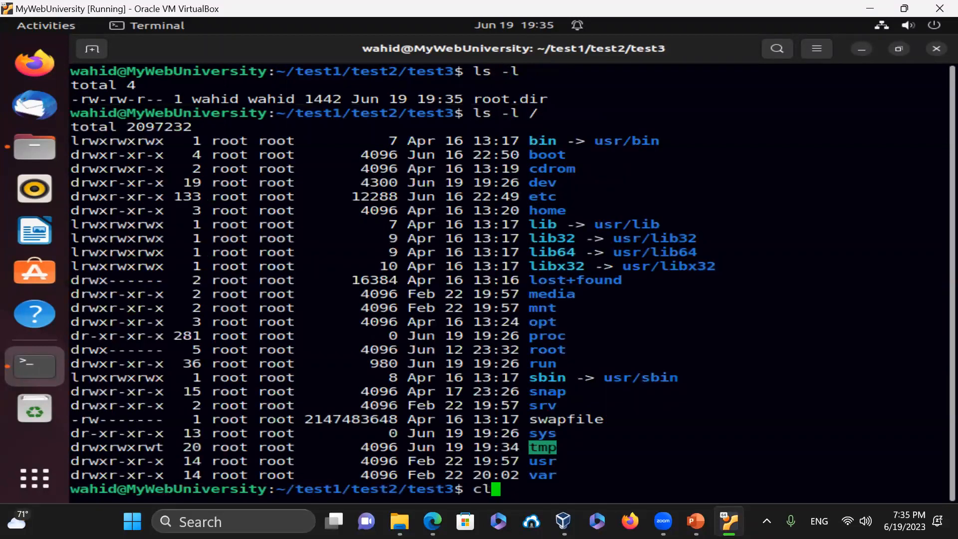
key(Return)
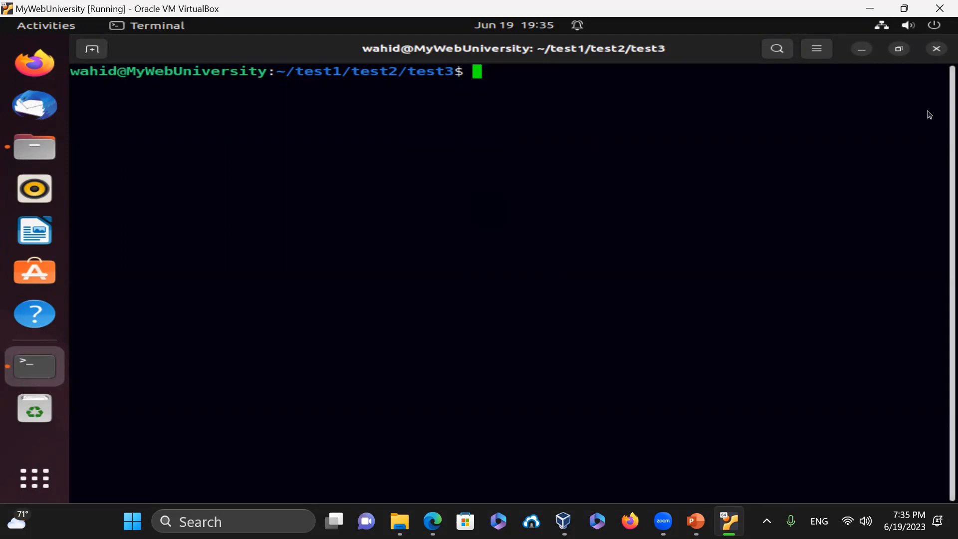
- Close the terminal, then view root.dir in Text Editor and close it
click(929, 50)
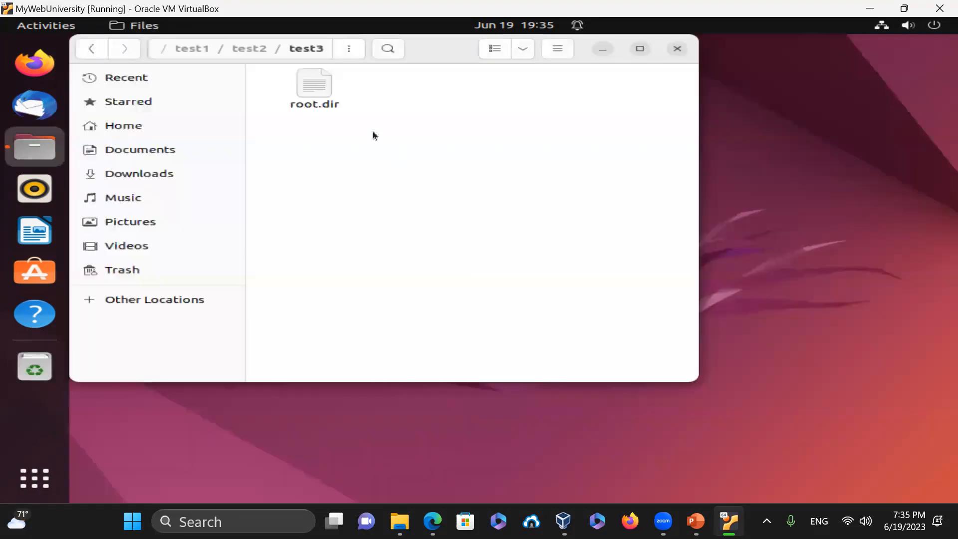
double_click(312, 90)
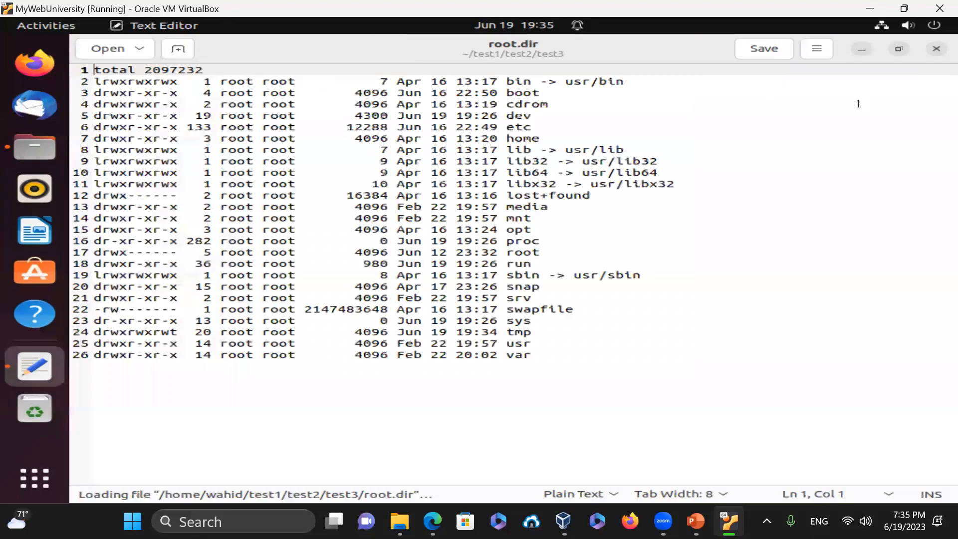
click(929, 48)
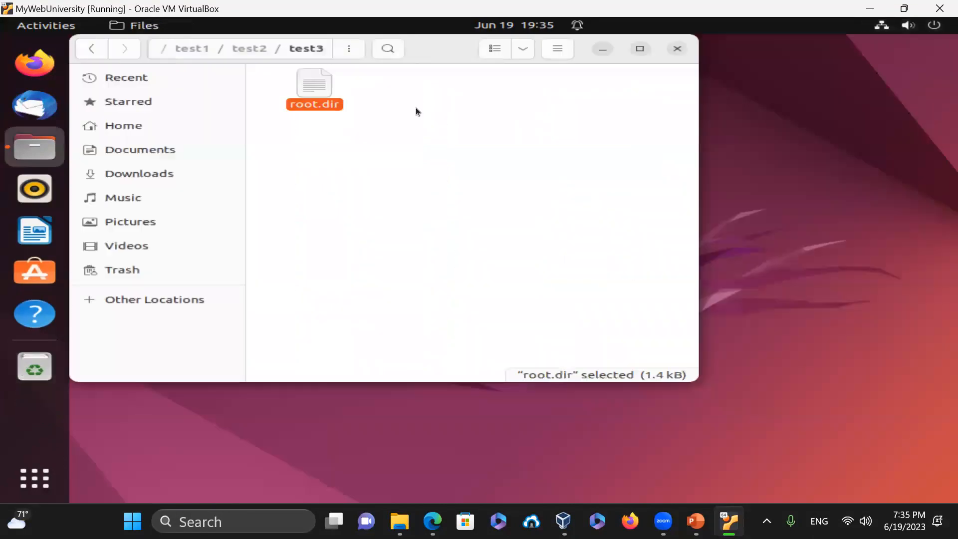
- Move root.dir to the trash and close the Files window
right_click(310, 81)
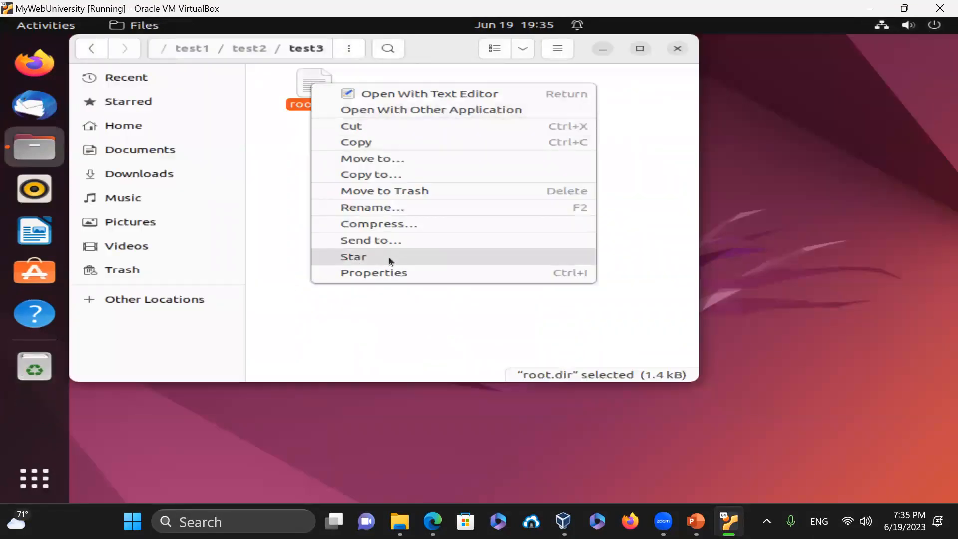
click(413, 194)
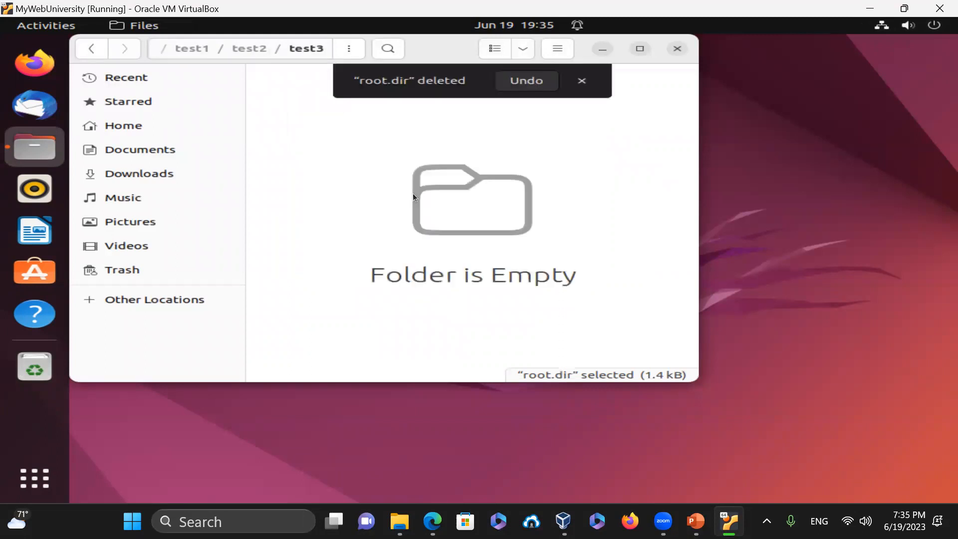
click(678, 48)
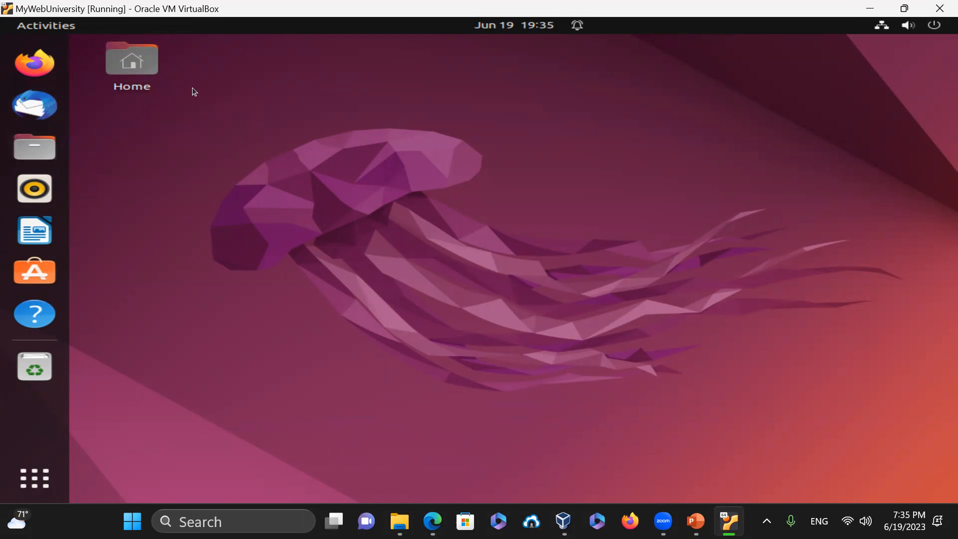
- Open a terminal in the Desktop folder, then close it
right_click(315, 73)
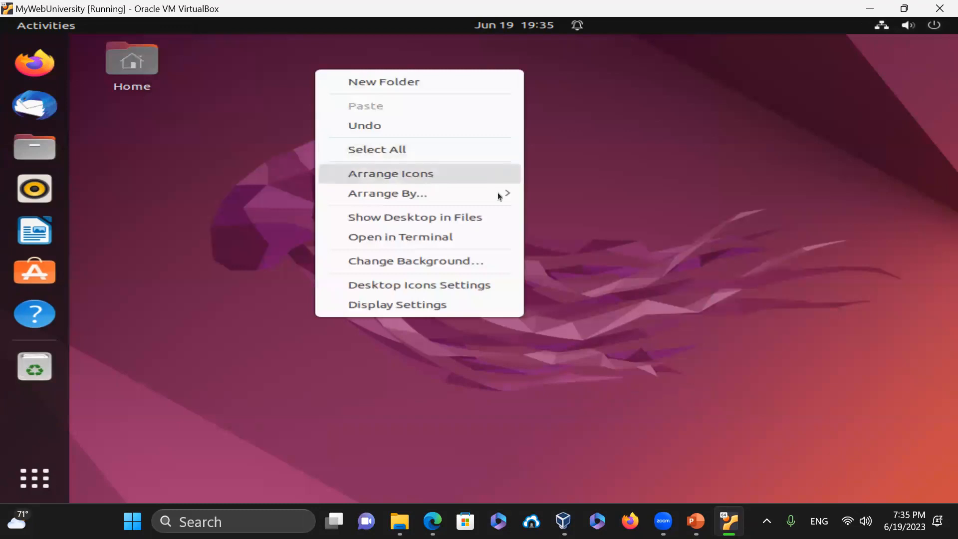
click(366, 240)
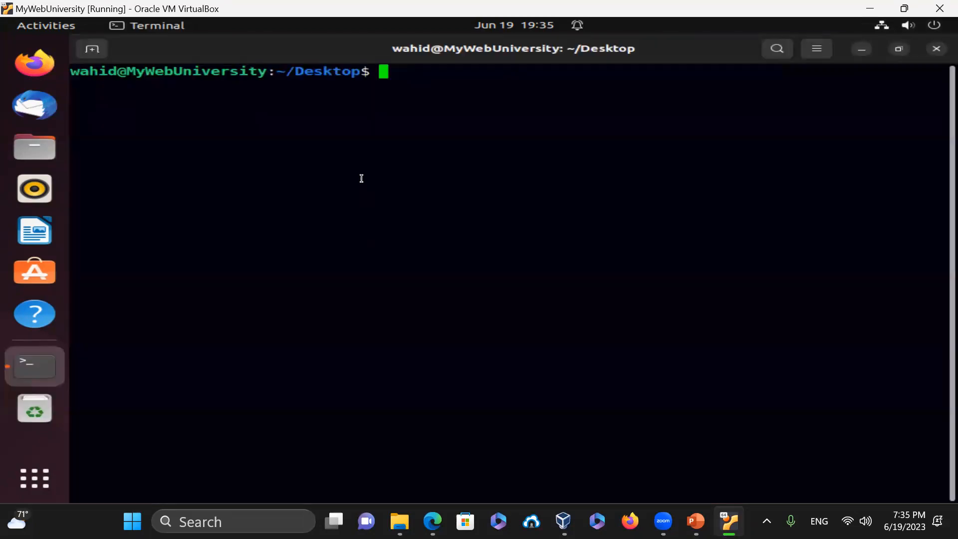
click(936, 48)
- In Home/test1, copy the test2 folder and paste it as test2 (copy)
double_click(133, 61)
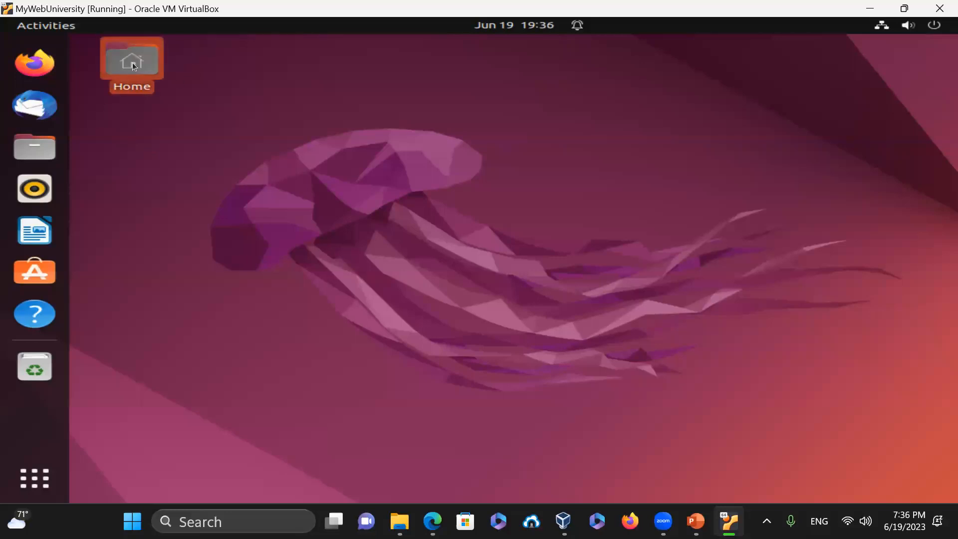
double_click(550, 193)
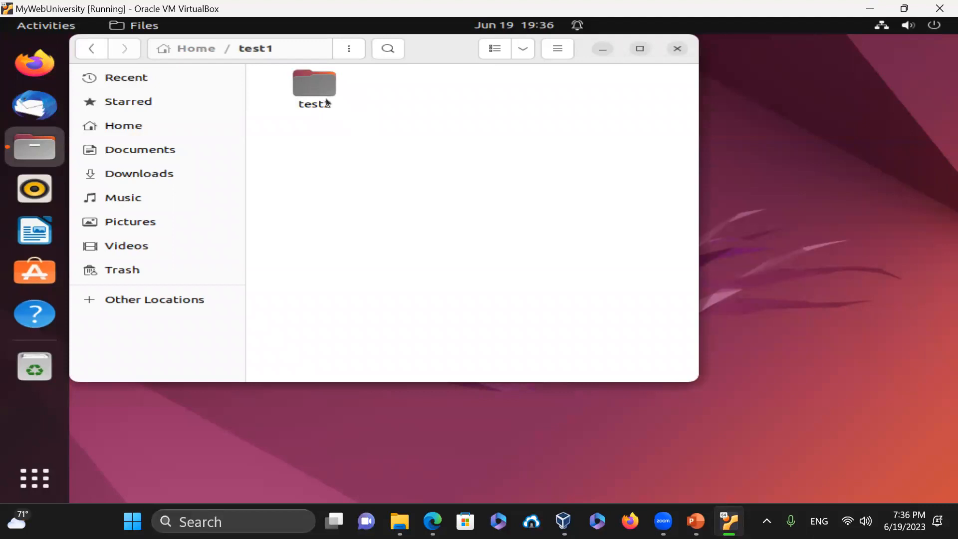
right_click(319, 92)
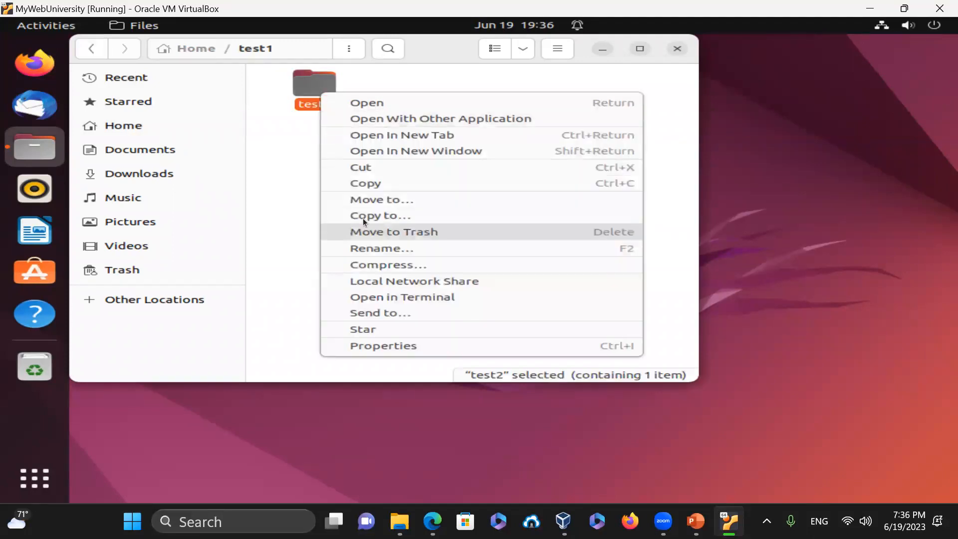
click(373, 179)
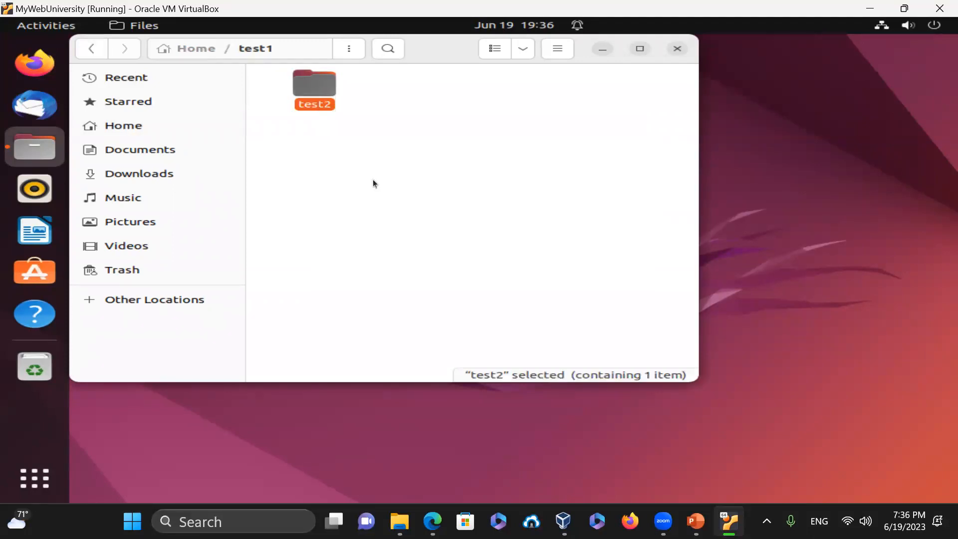
right_click(435, 142)
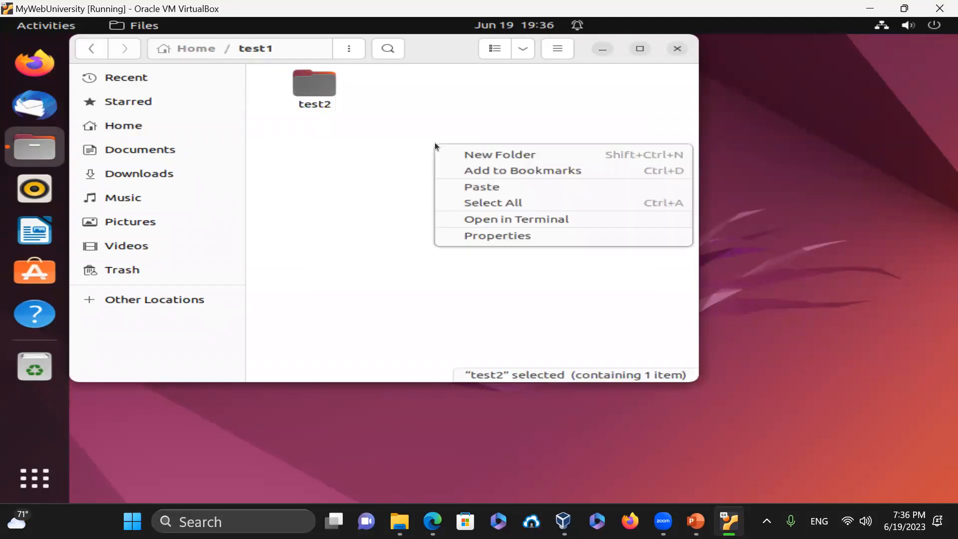
click(500, 189)
- Move test2 (copy) to the trash and close the Files window
click(423, 189)
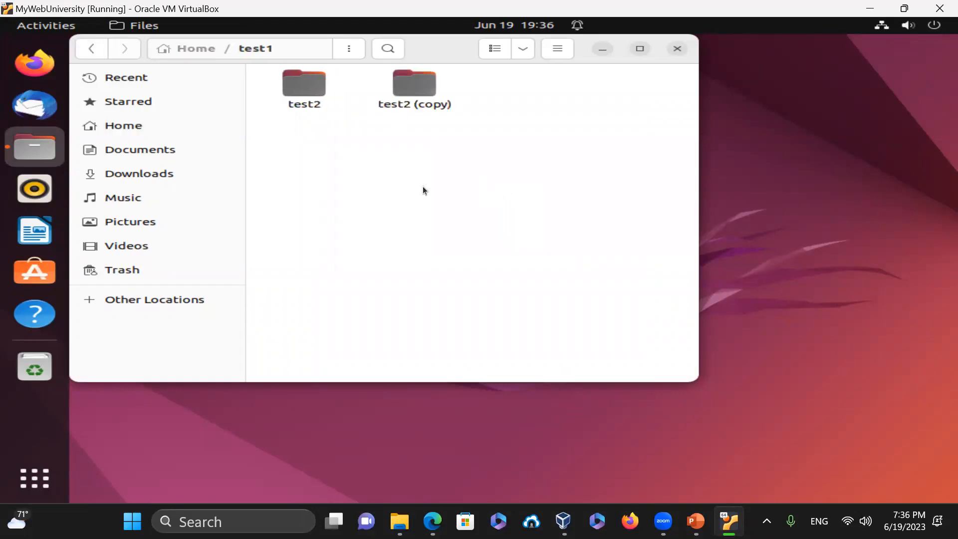
right_click(415, 88)
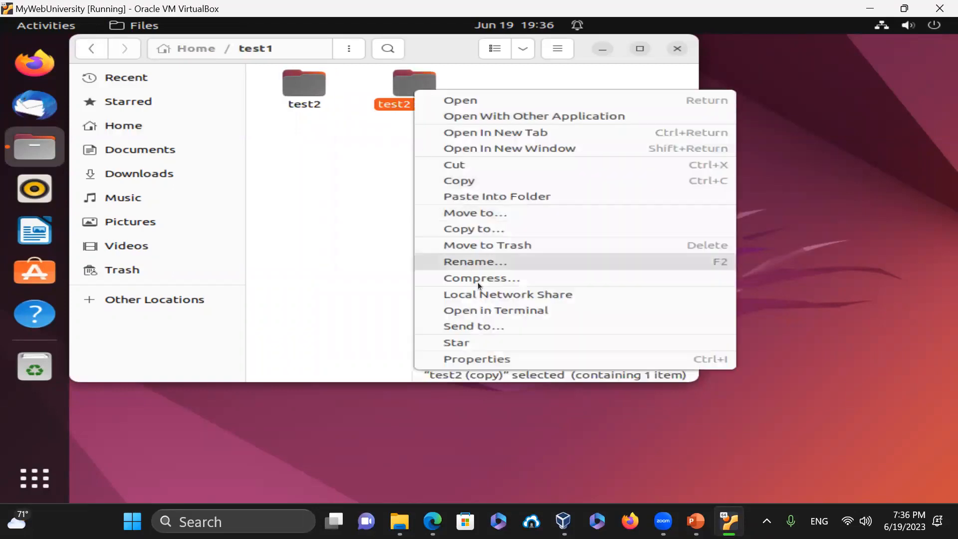
click(514, 246)
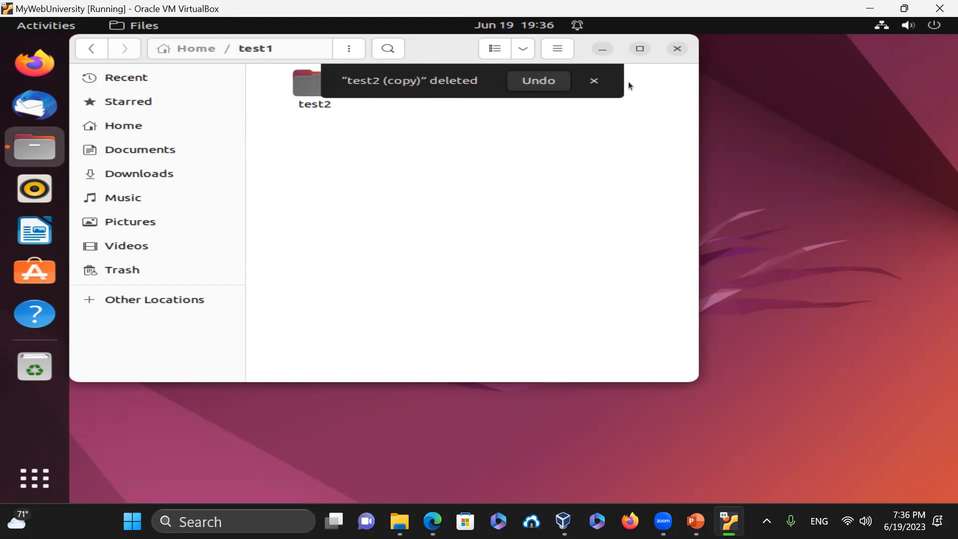
click(595, 81)
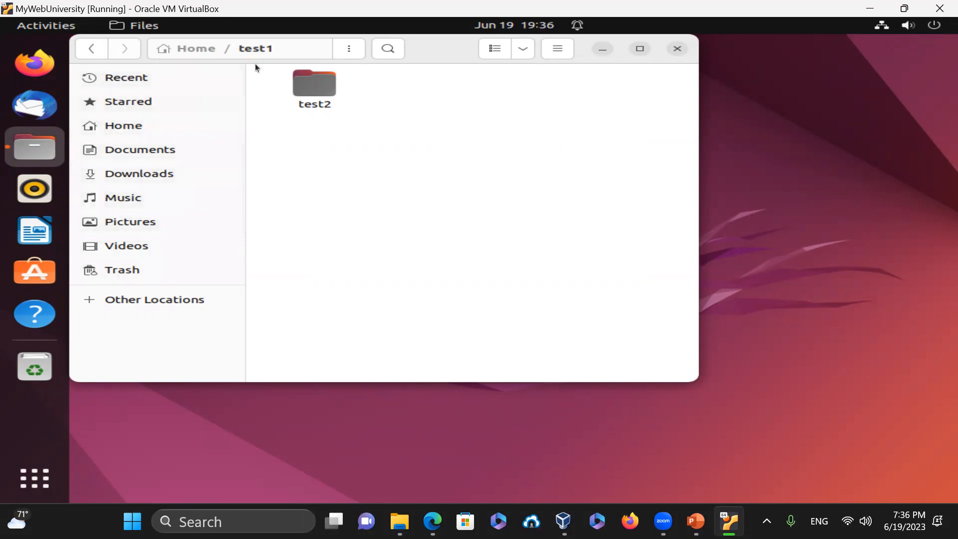
click(678, 45)
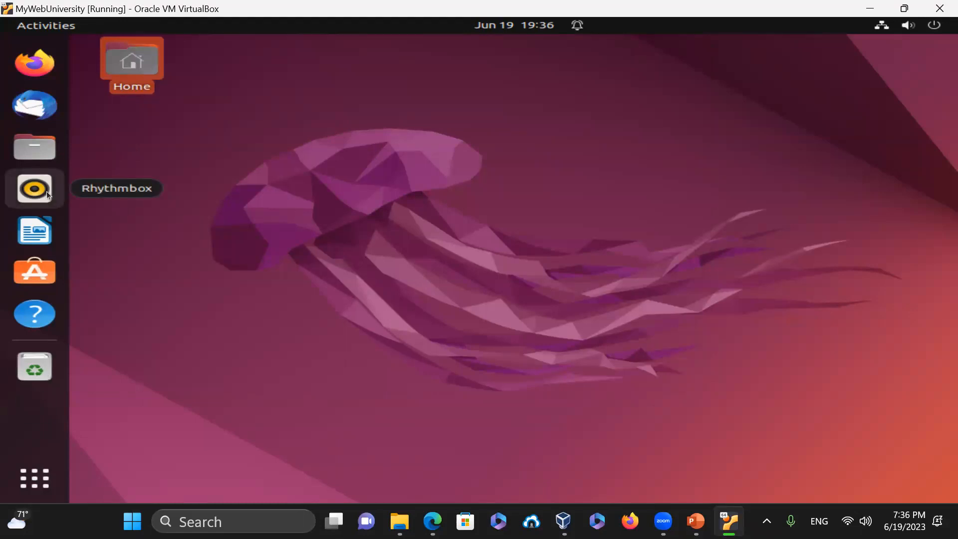
- Launch Writer, dismiss Tip of the Day, close Writer, and start Ubuntu Software from the dock
click(38, 238)
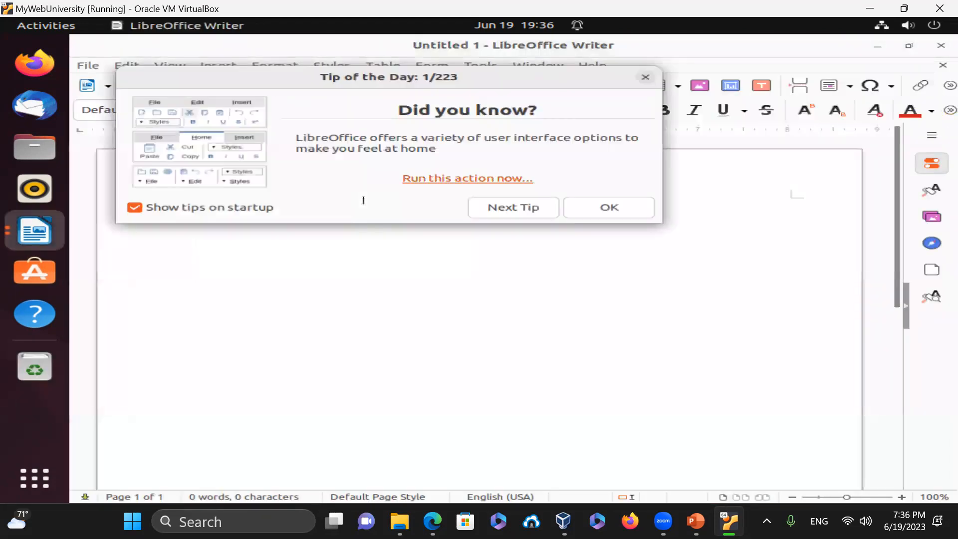
click(613, 208)
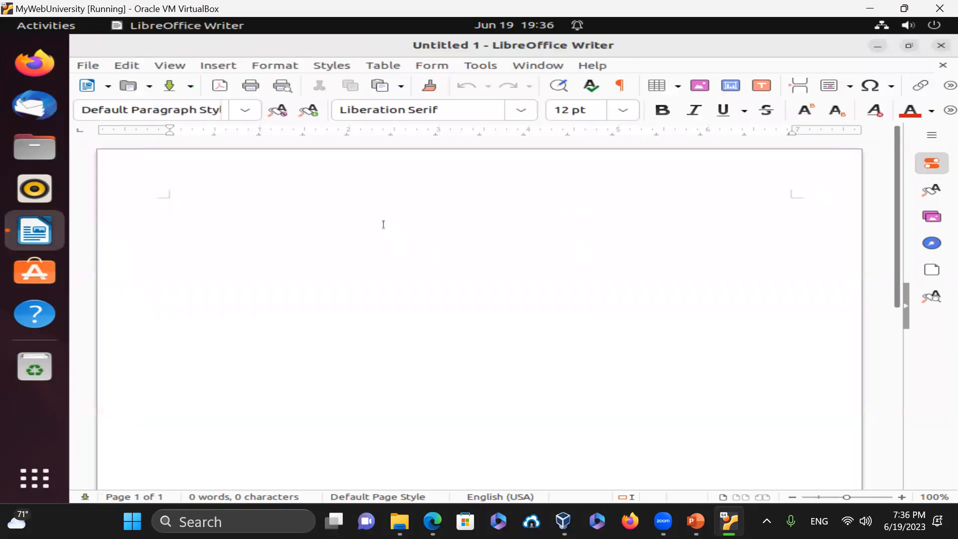
click(941, 45)
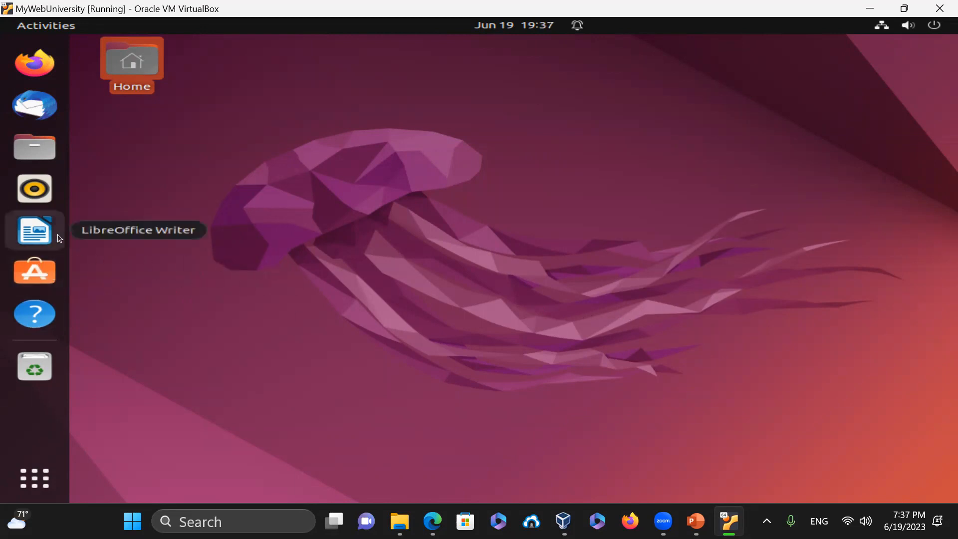
click(28, 281)
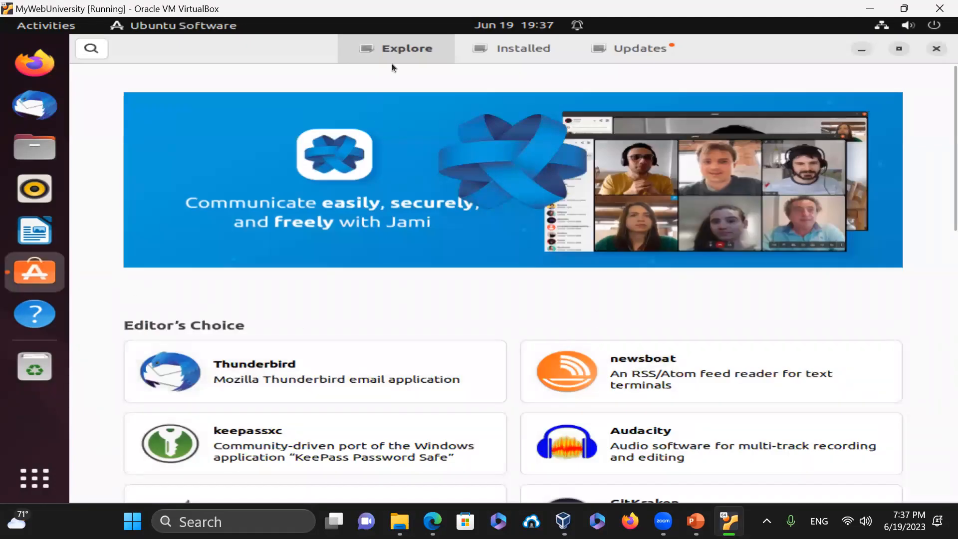
- Scroll through Ubuntu Software's Explore page, then launch Terminal from Show Applications
scroll(622, 303, down, 10)
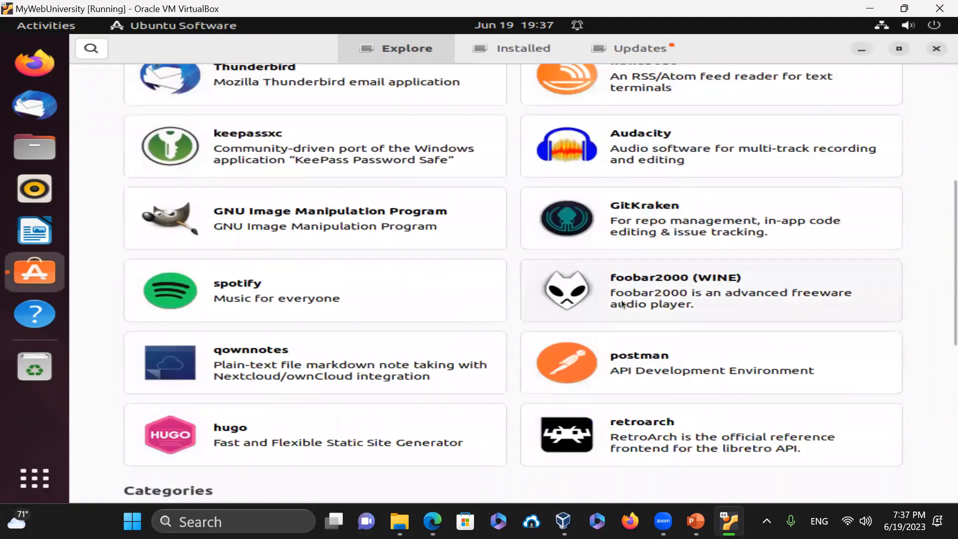
scroll(621, 302, up, 10)
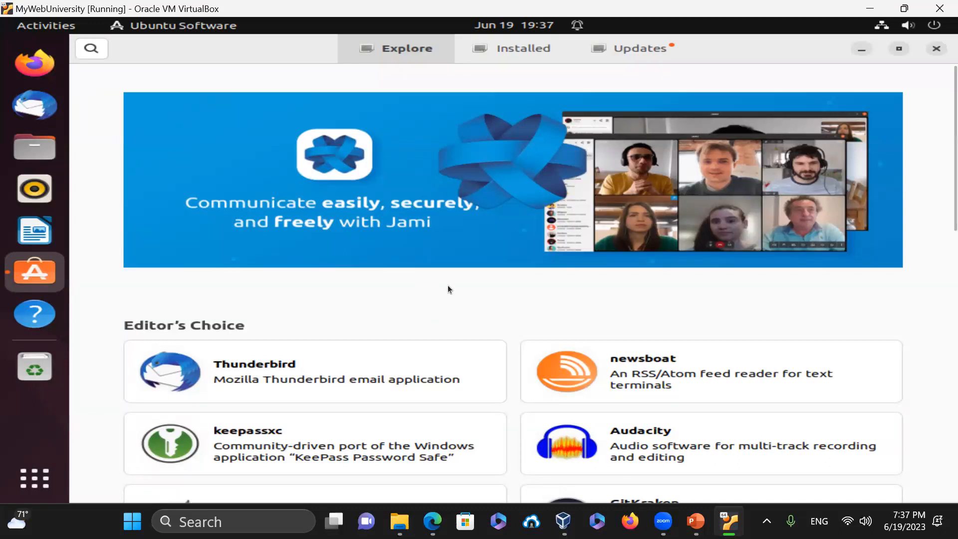
click(41, 477)
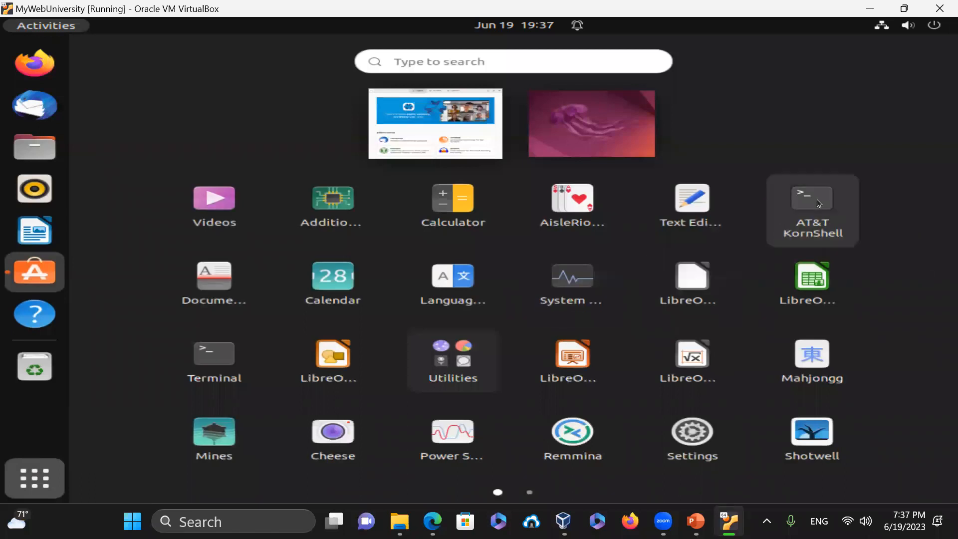
click(220, 367)
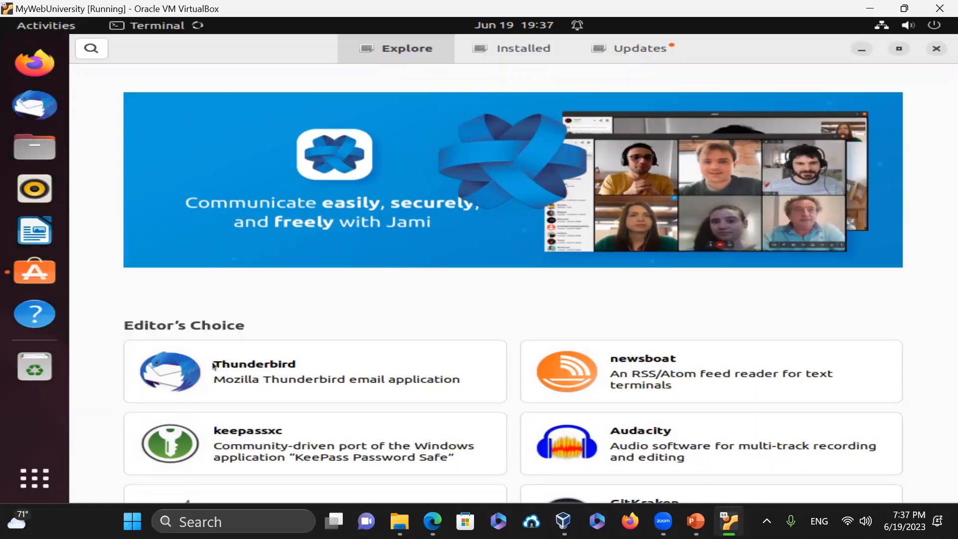
- Run apt list to show all packages, then clear the screen
text(apt list)
key(Return)
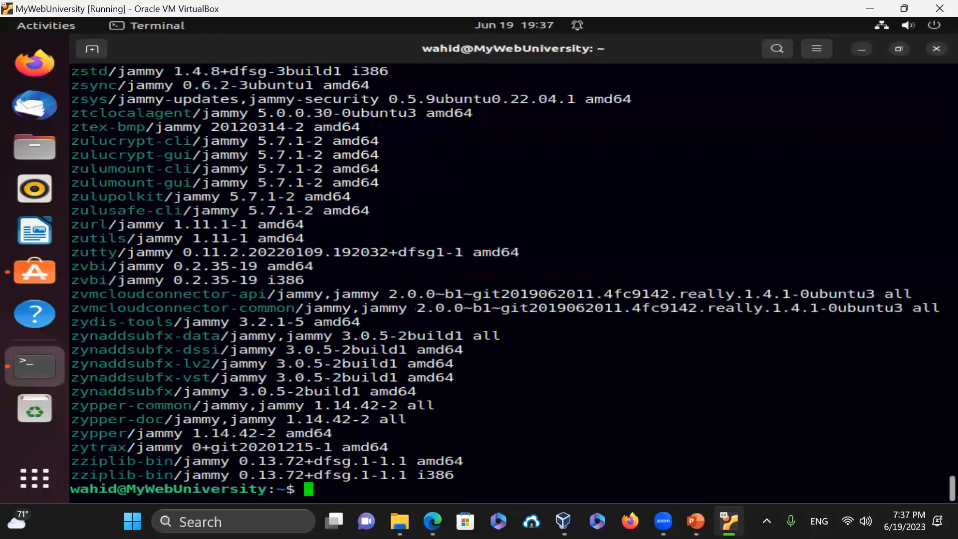
text(clear)
key(Return)
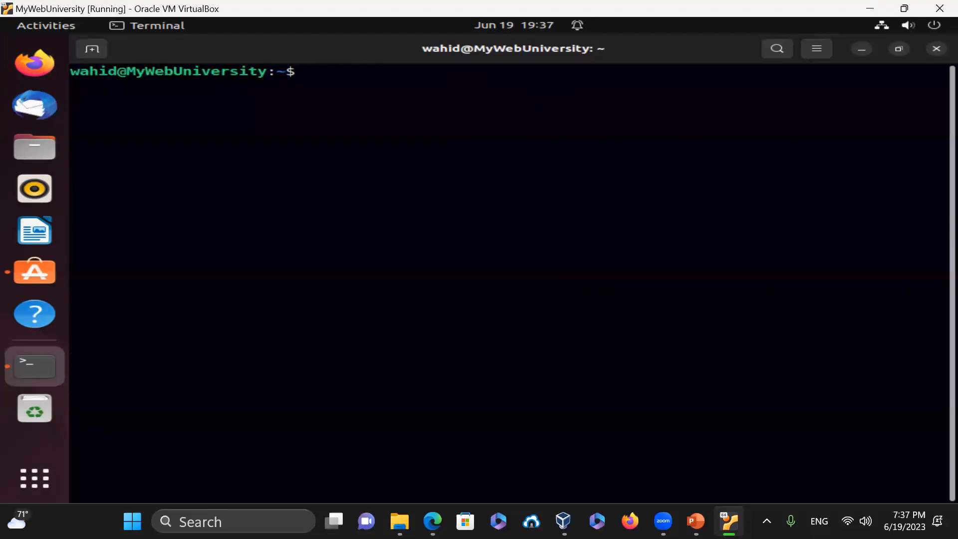
- Run snap list, snap list firefox and snap info firefox, then clear
text(snap list)
key(Return)
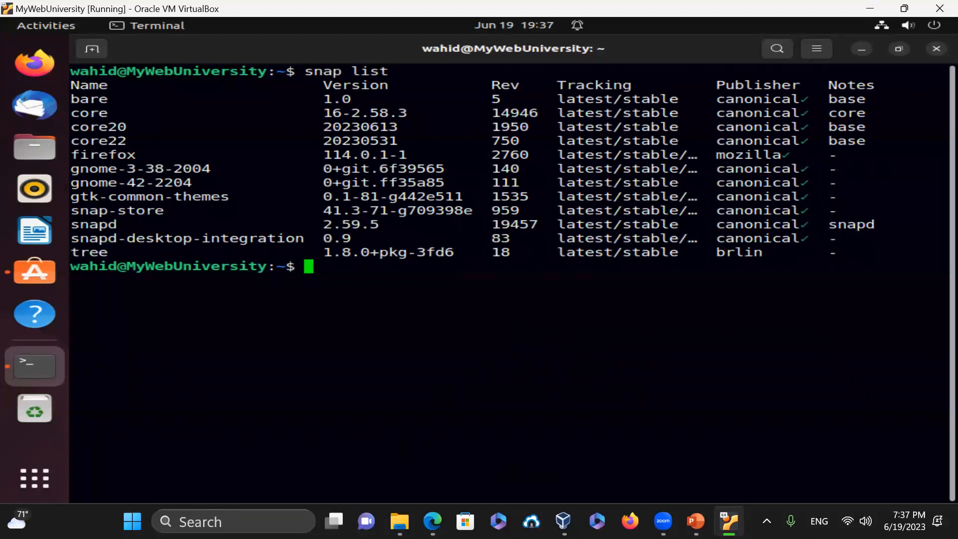
text(snap list firefox)
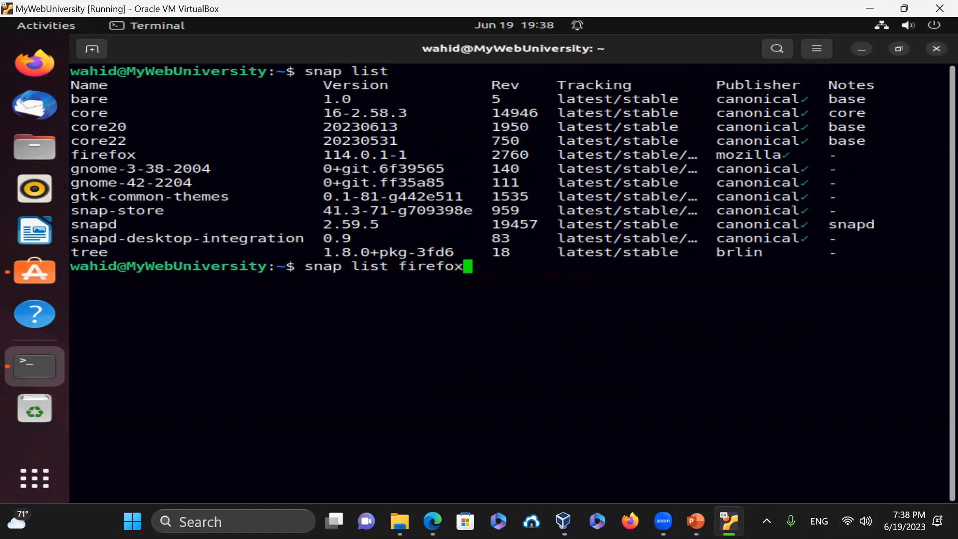
key(Return)
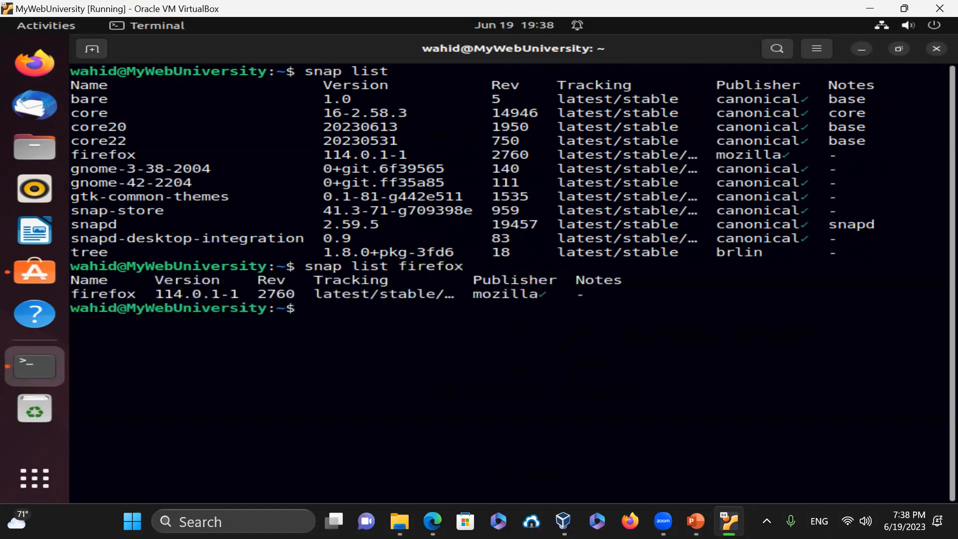
text(snap info firefox)
key(Return)
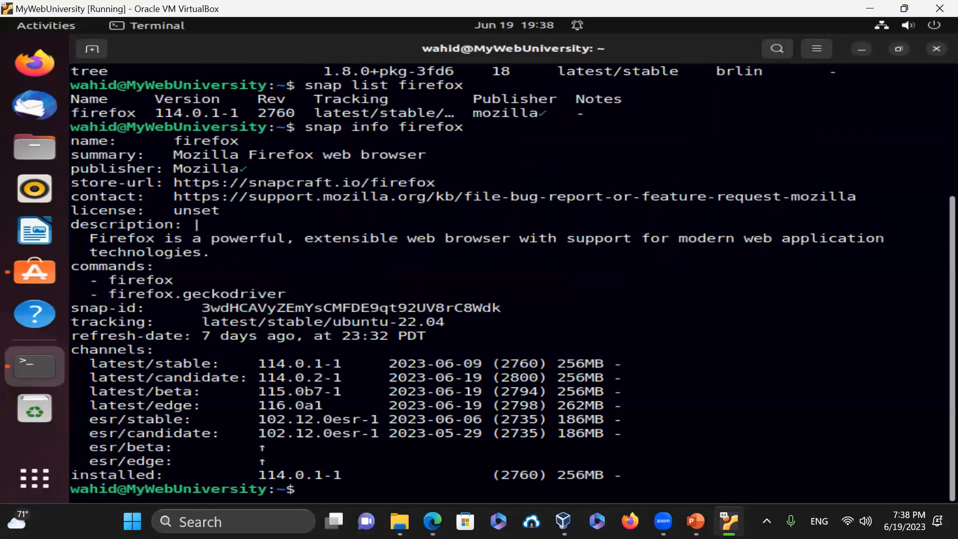
text(clear)
key(Return)
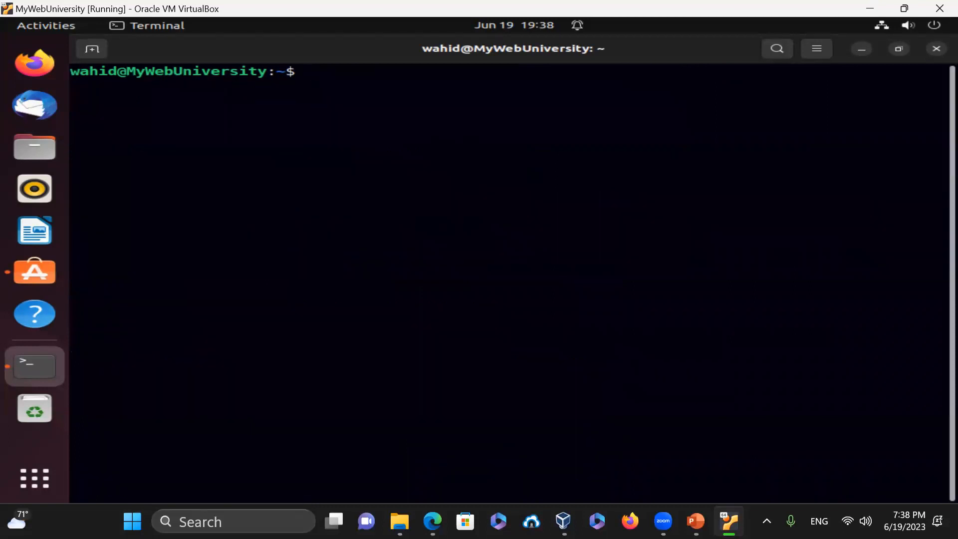
- Run apt list gcc, edit it into apt search gcc, then clear
text(apt list gcc)
key(Return)
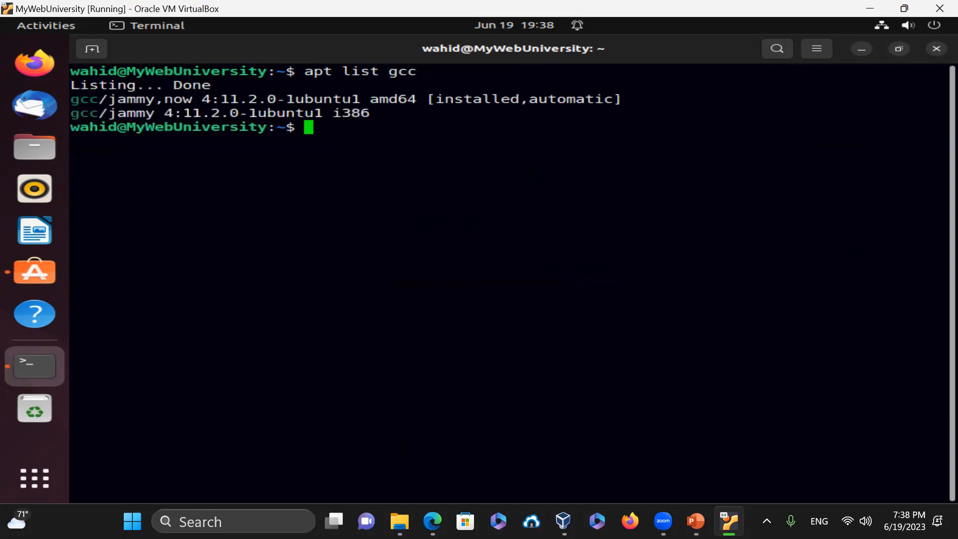
key(Up)
key(Left)
key(Left)
key(Left)
key(Left)
key(BackSpace)
key(BackSpace)
key(BackSpace)
key(BackSpace)
text(search)
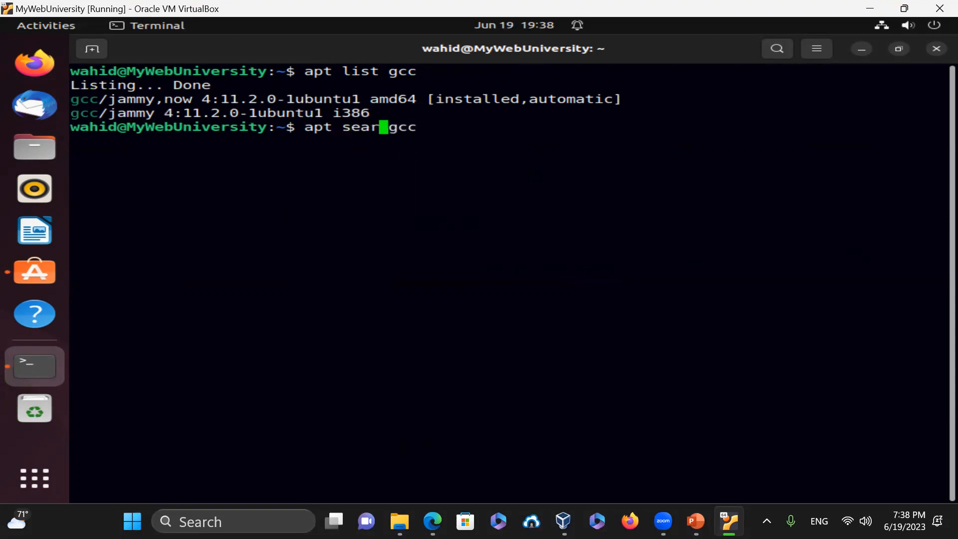
key(Return)
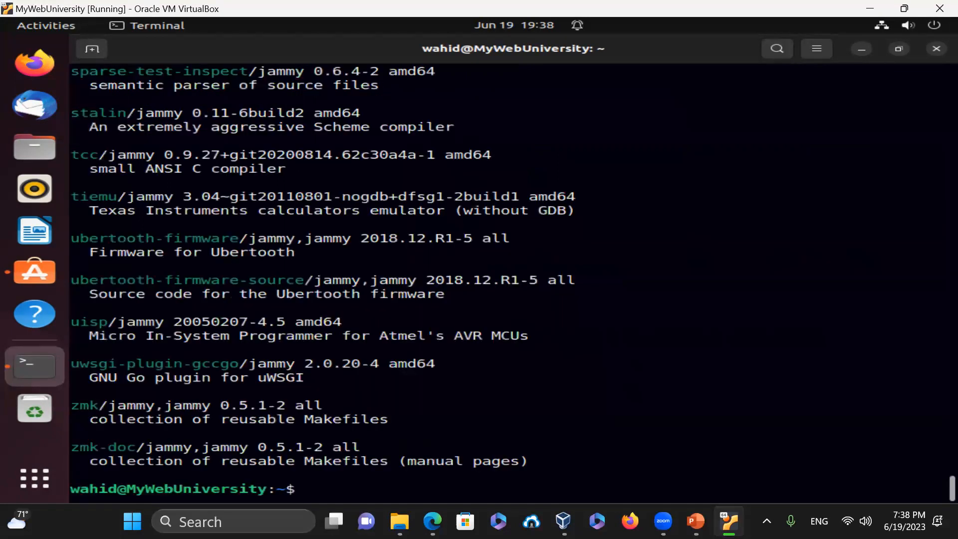
text(clear)
key(Return)
- Run apt --help to read apt 2.4.9's commands, then clear
text(app)
key(BackSpace)
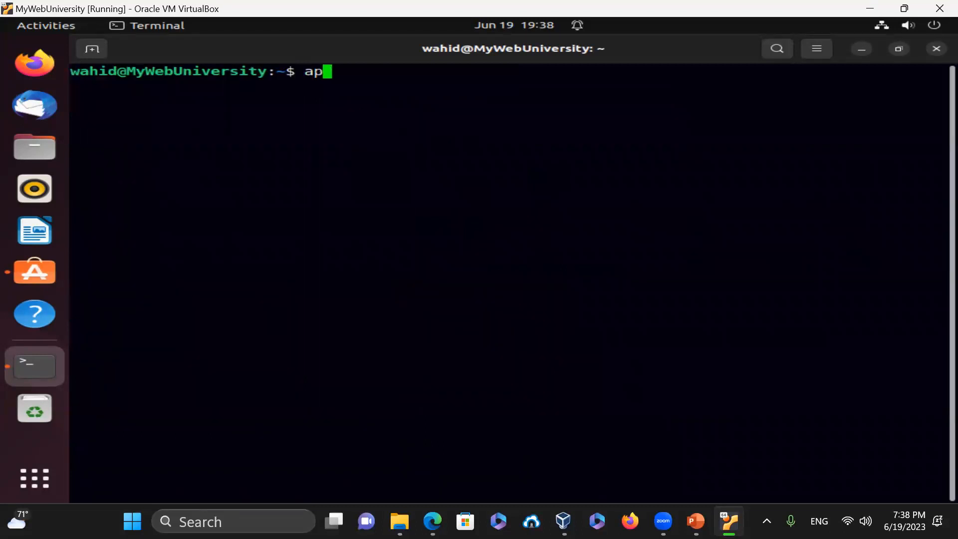
text(t --list)
key(BackSpace)
key(BackSpace)
key(BackSpace)
key(BackSpace)
text(help)
key(Return)
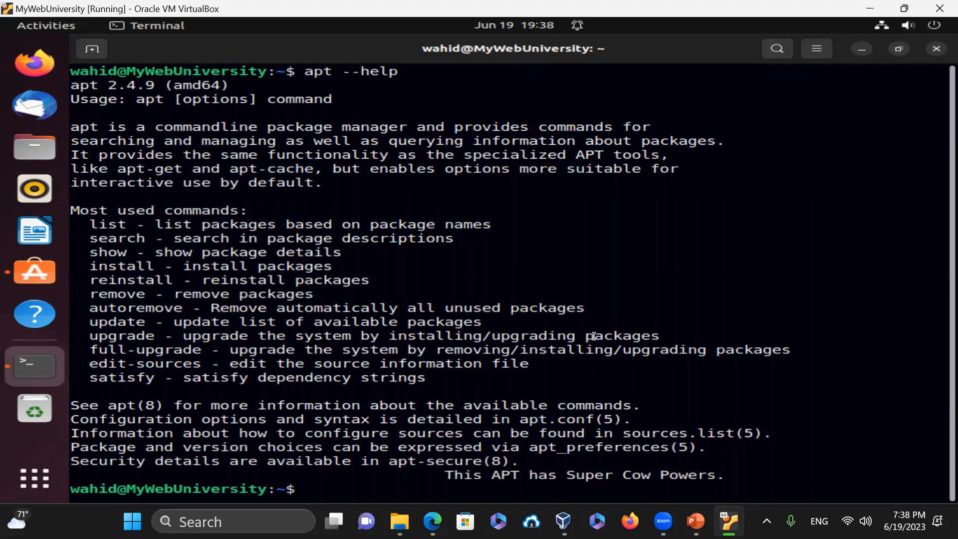
text(clear)
key(Return)
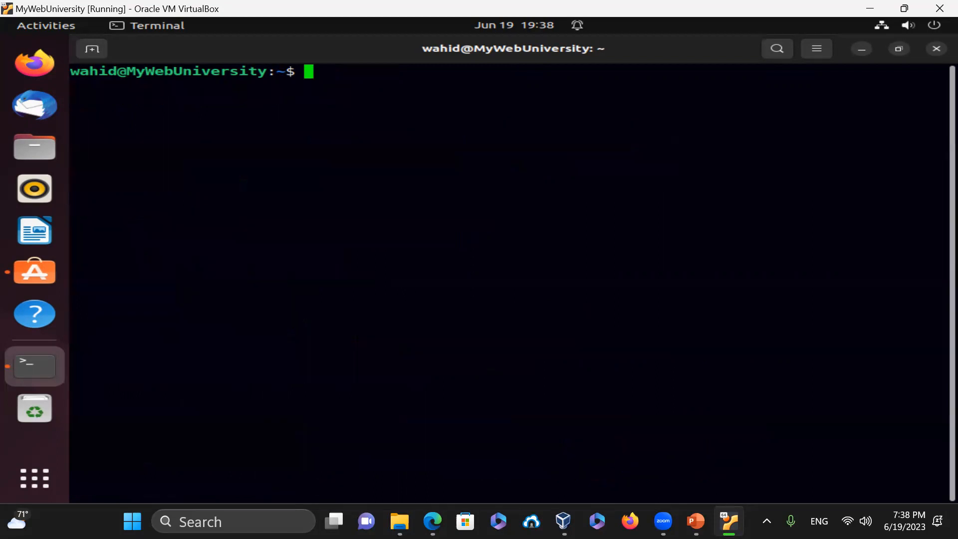
- Run snap --help and snap find chrome, then clear the terminal
text(snap --help)
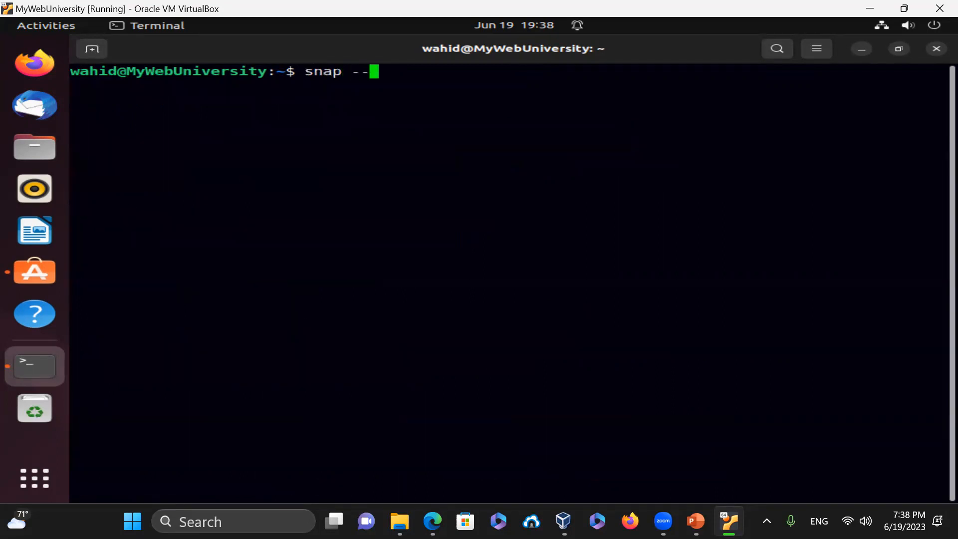
key(Return)
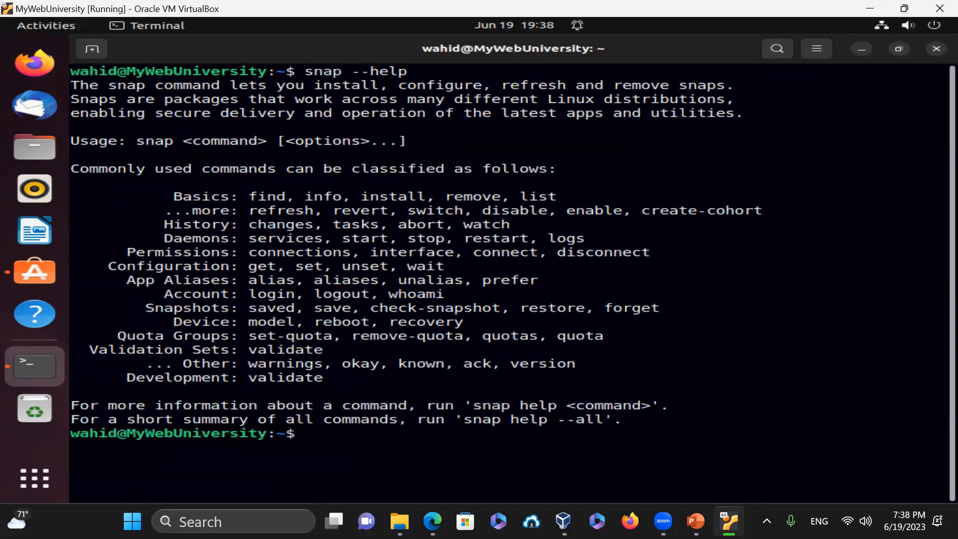
text(snap fi)
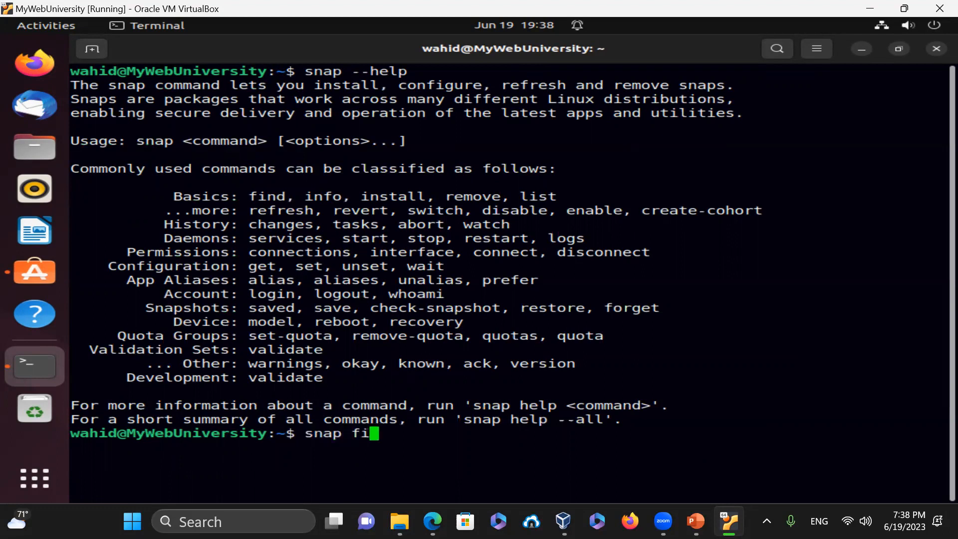
text(nd chrome)
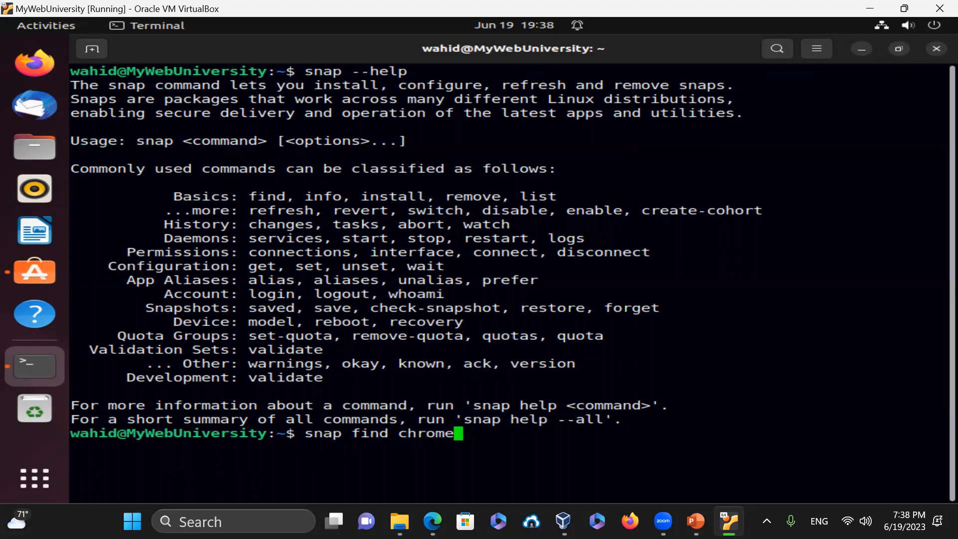
key(Return)
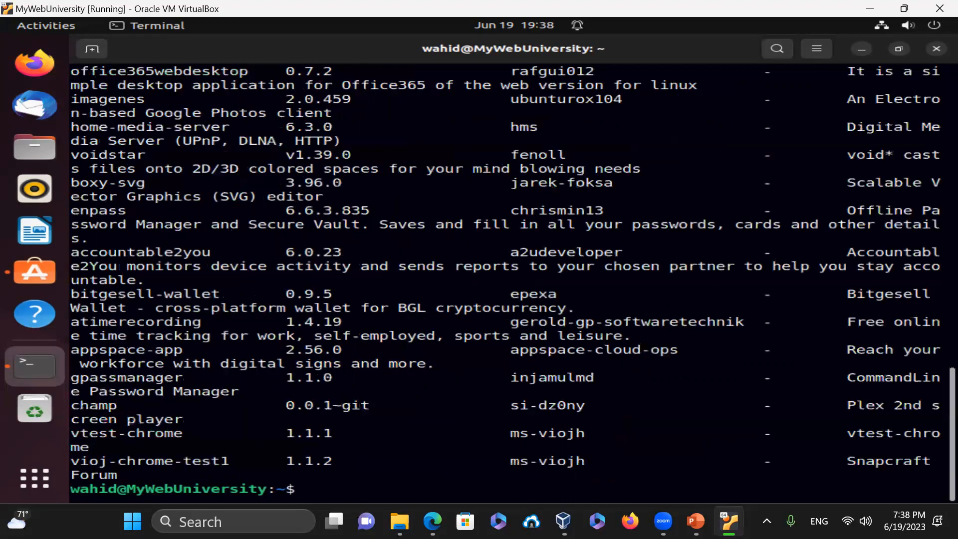
text(clear)
key(Return)
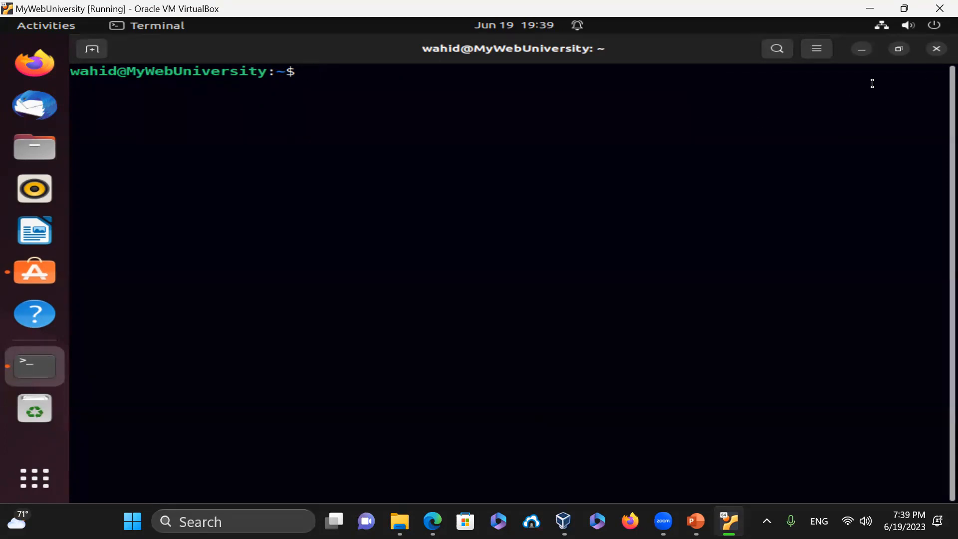
- Close the Terminal and show the pending app updates in Ubuntu Software
click(931, 48)
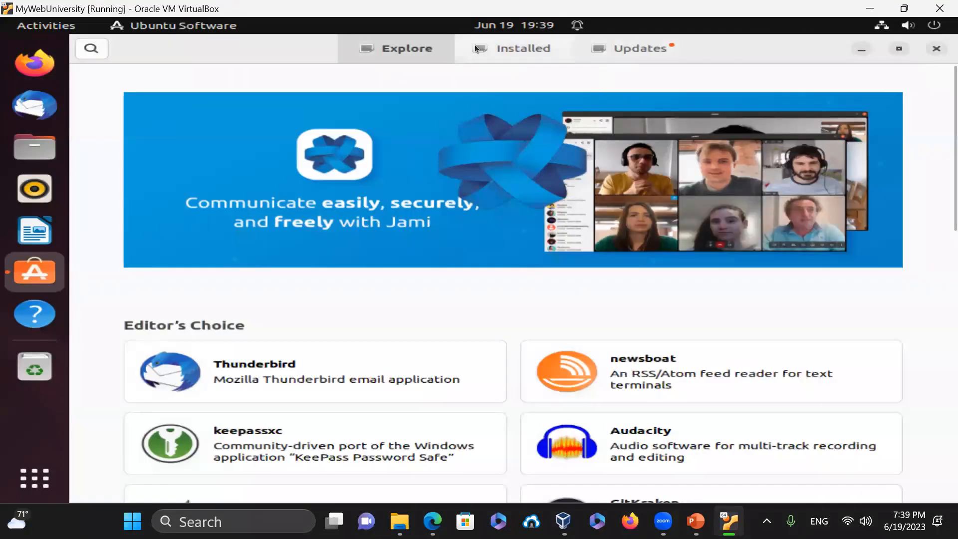
click(512, 54)
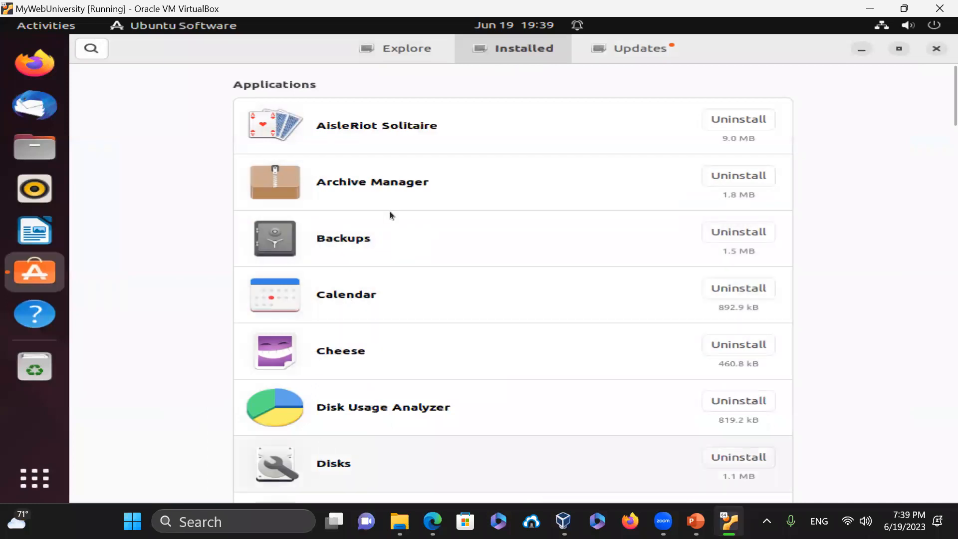
click(621, 46)
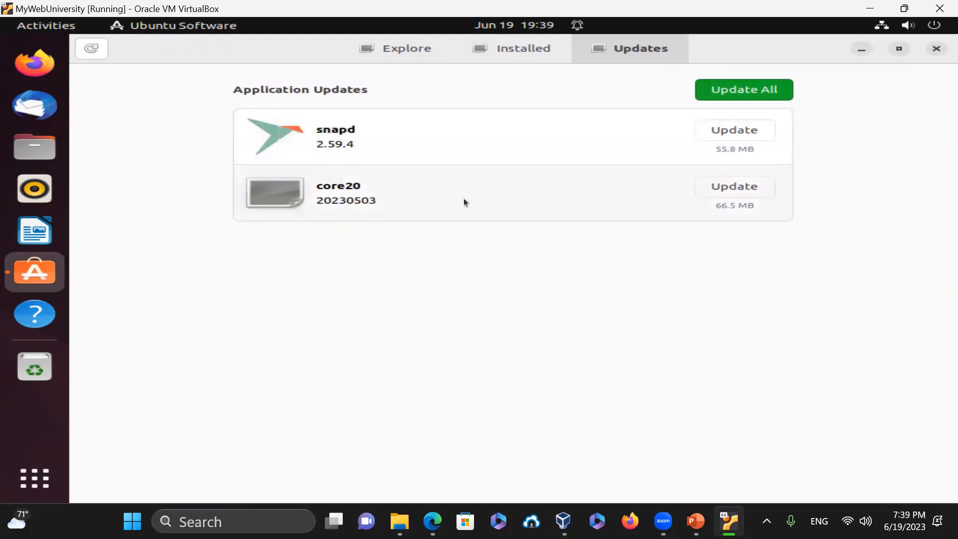
- Update all apps with the admin password, retry after the no-updates error, then close the store
click(746, 90)
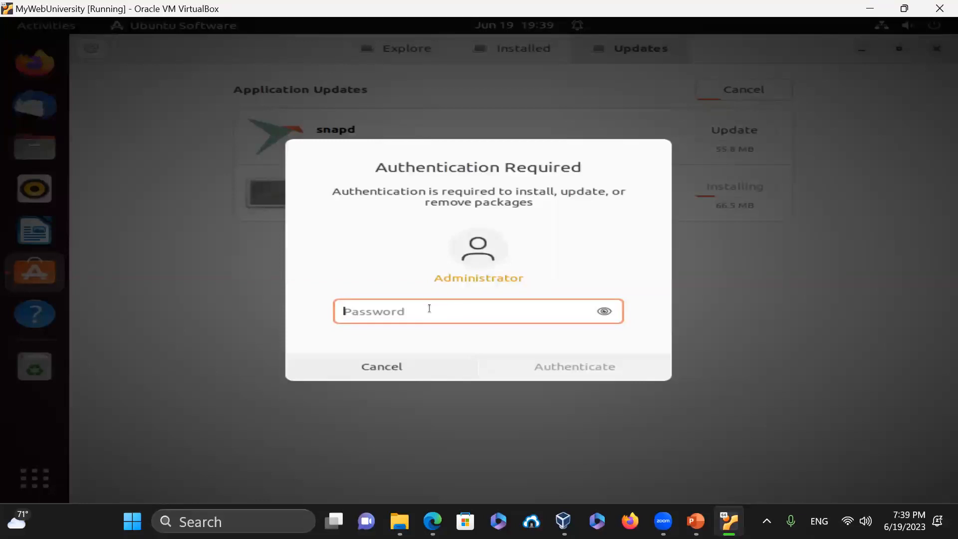
text(•••••••)
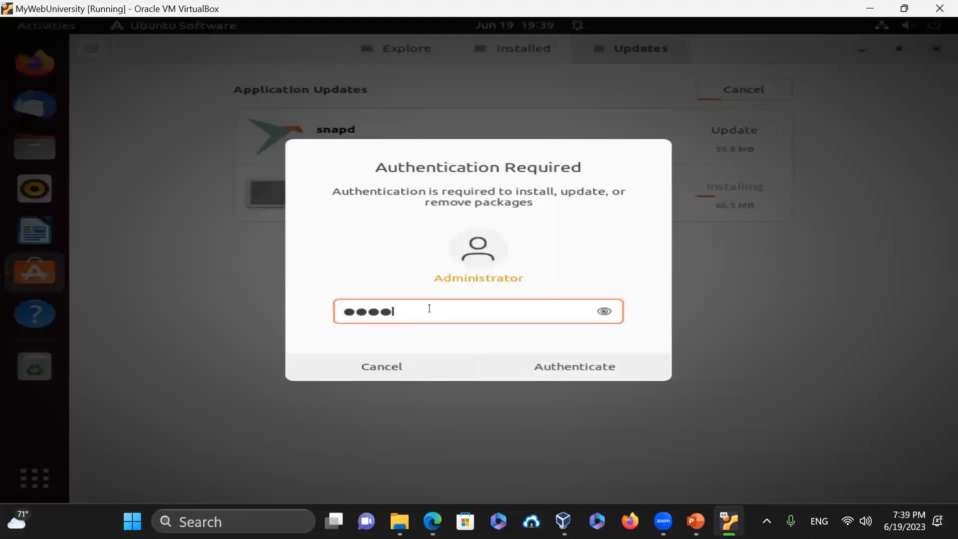
text(••••)
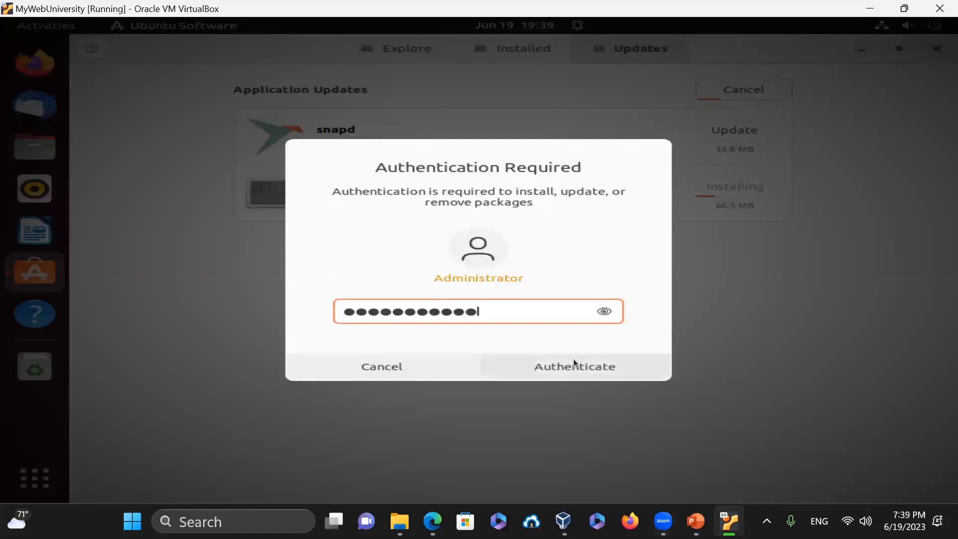
click(567, 370)
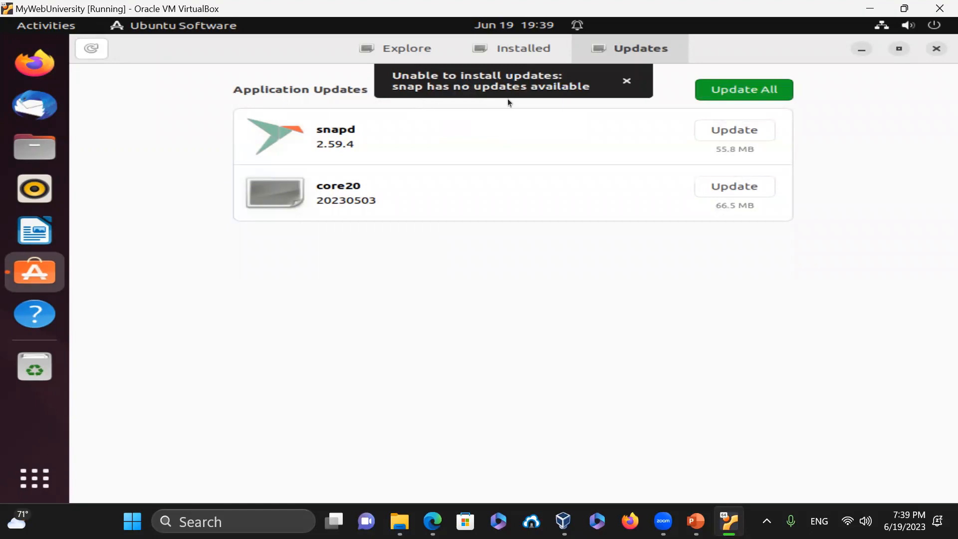
click(627, 82)
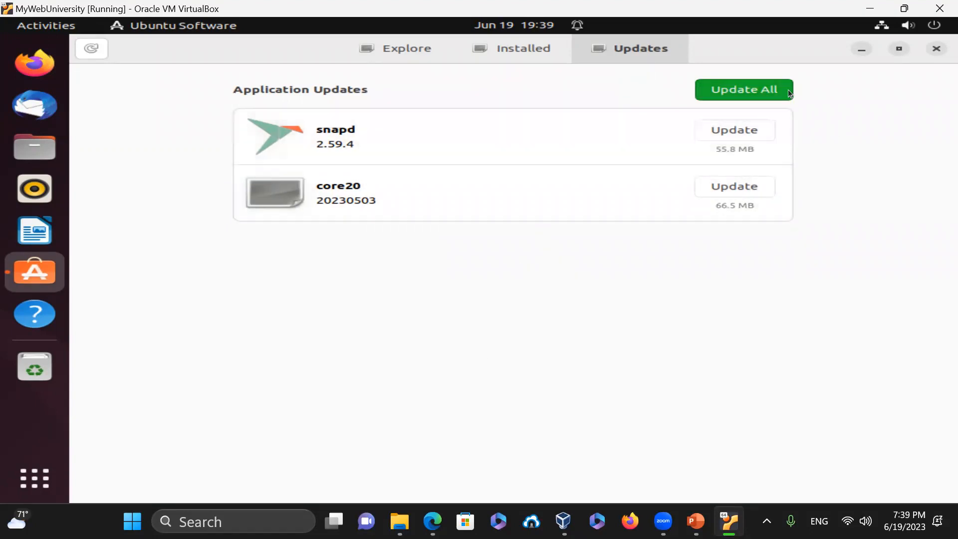
click(756, 82)
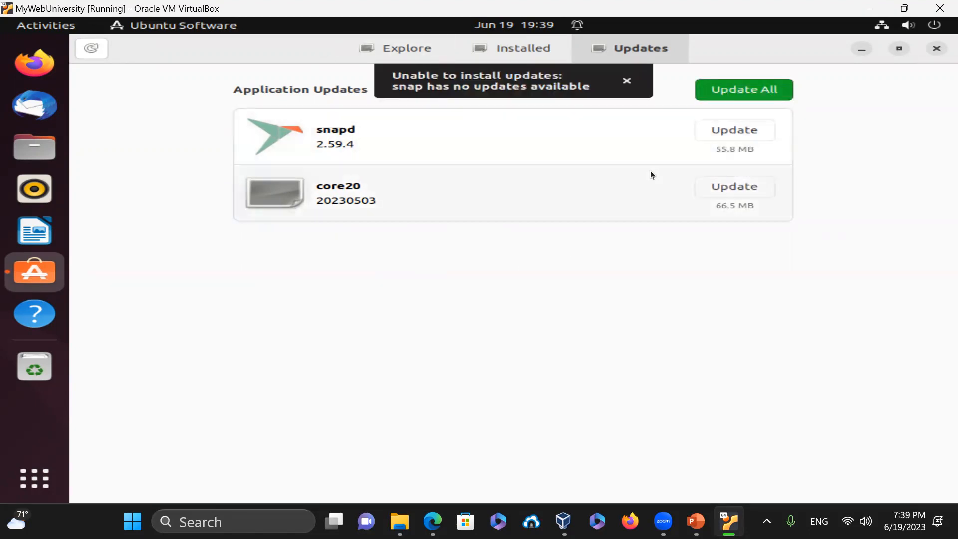
click(930, 50)
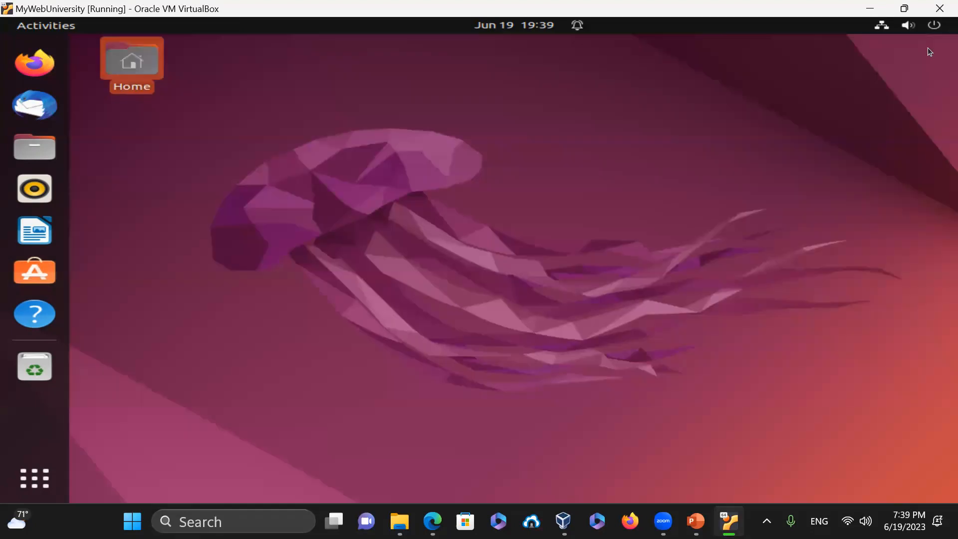
- Open a terminal in the Desktop folder and enlarge its text
right_click(251, 106)
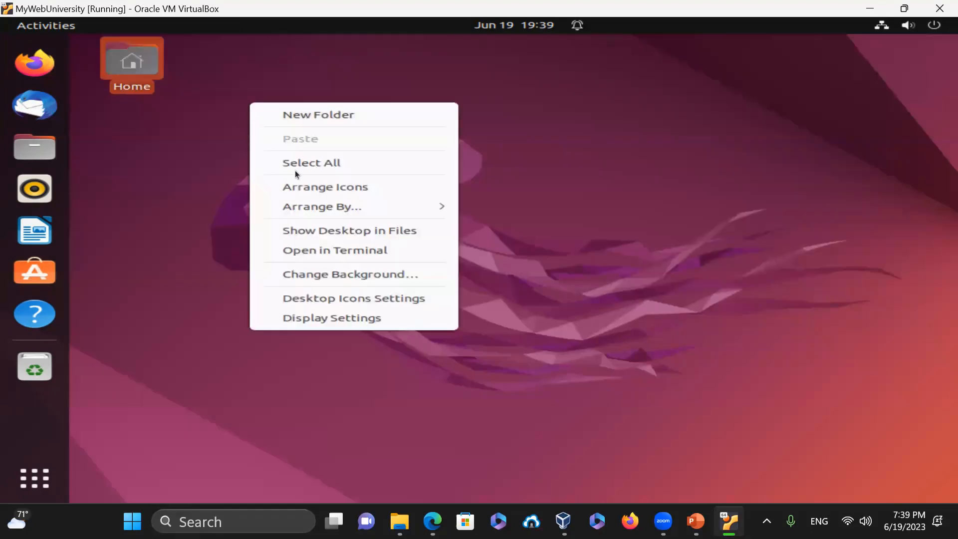
click(385, 251)
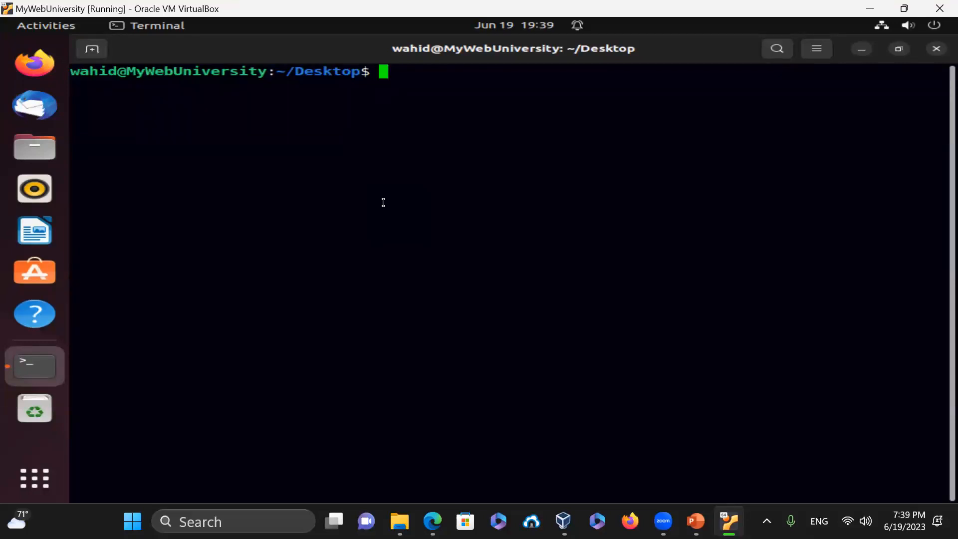
key(ctrl+plus)
key(ctrl+plus)
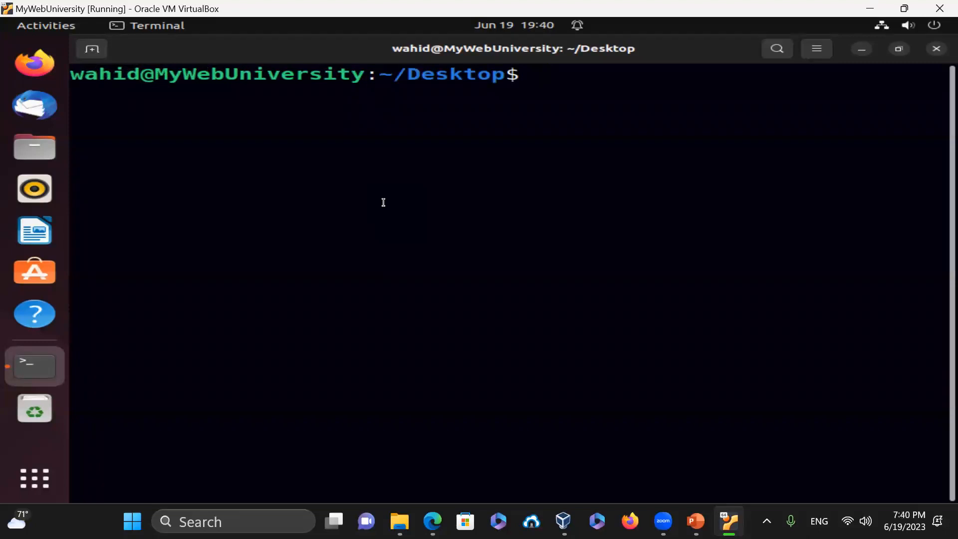
- Switch to root with sudo su - and verify uid=0(root) using id
text(sudo su -)
key(Return)
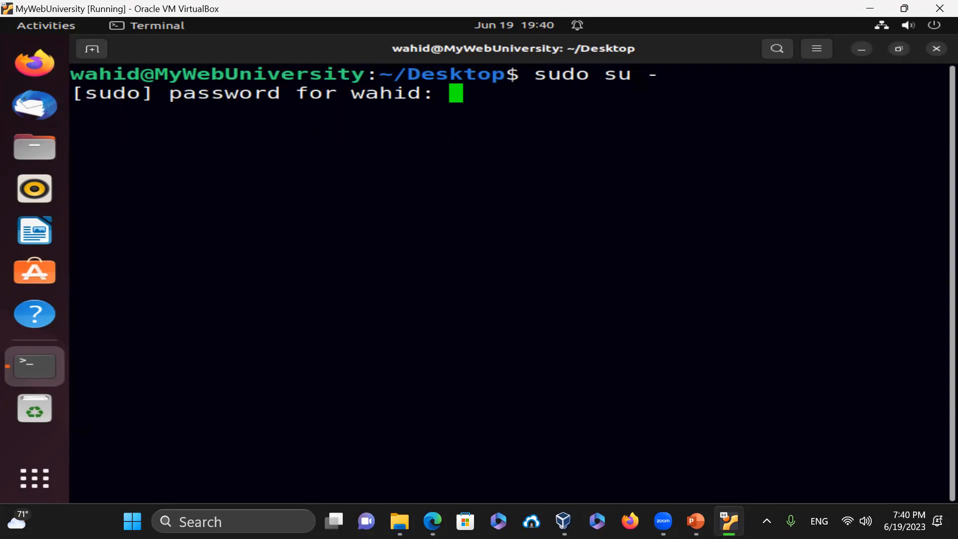
key(Return)
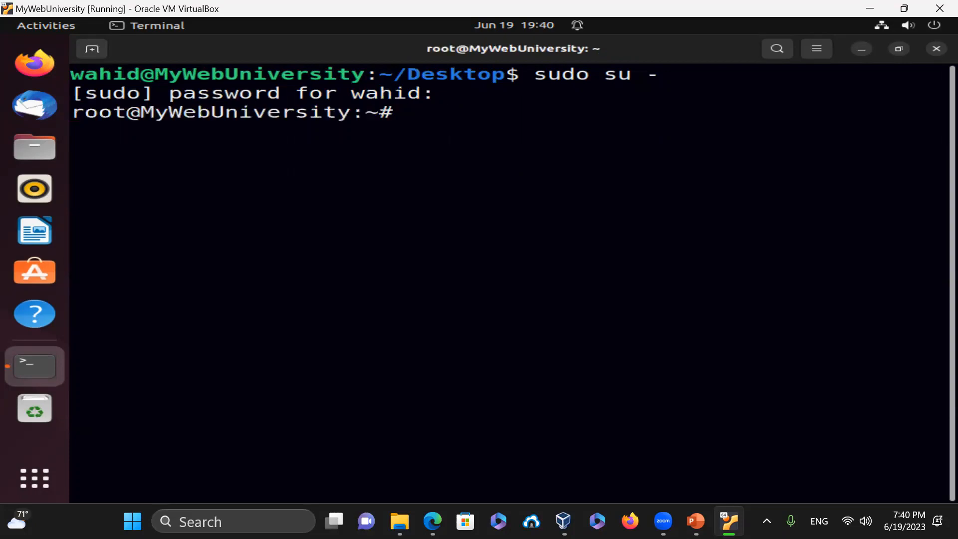
text(id)
key(Return)
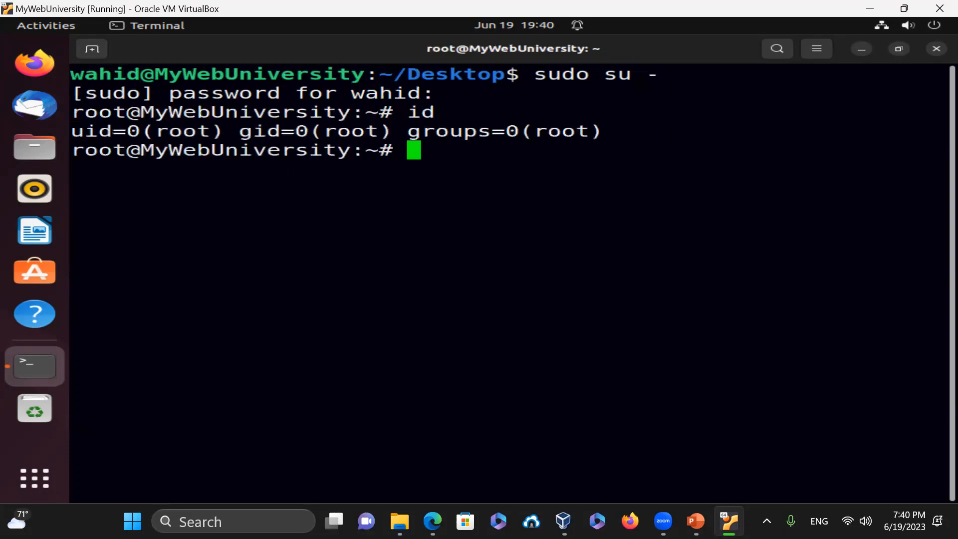
- Run apt update, then apt list --upgradeable to see upgradable packages
text(apt up)
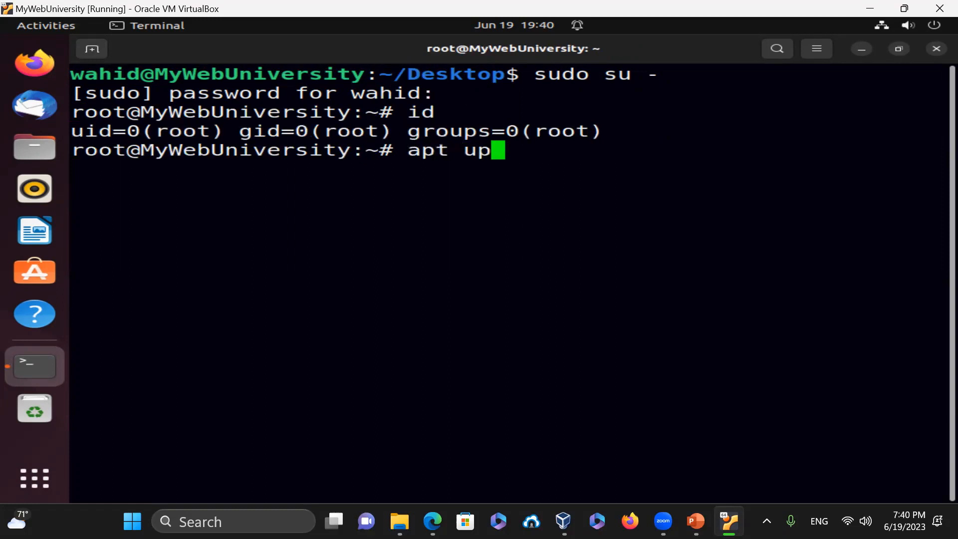
text(date)
key(Return)
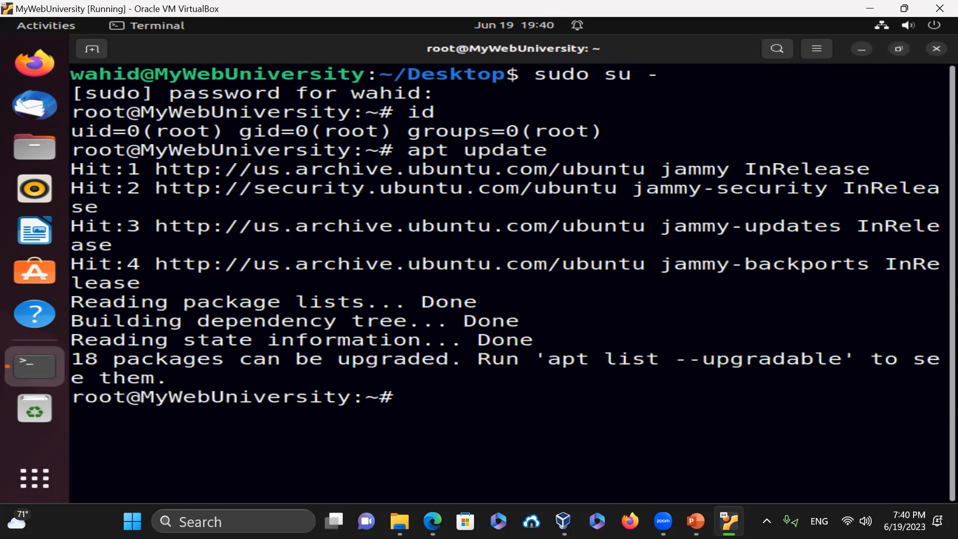
text(cla)
key(BackSpace)
key(BackSpace)
key(BackSpace)
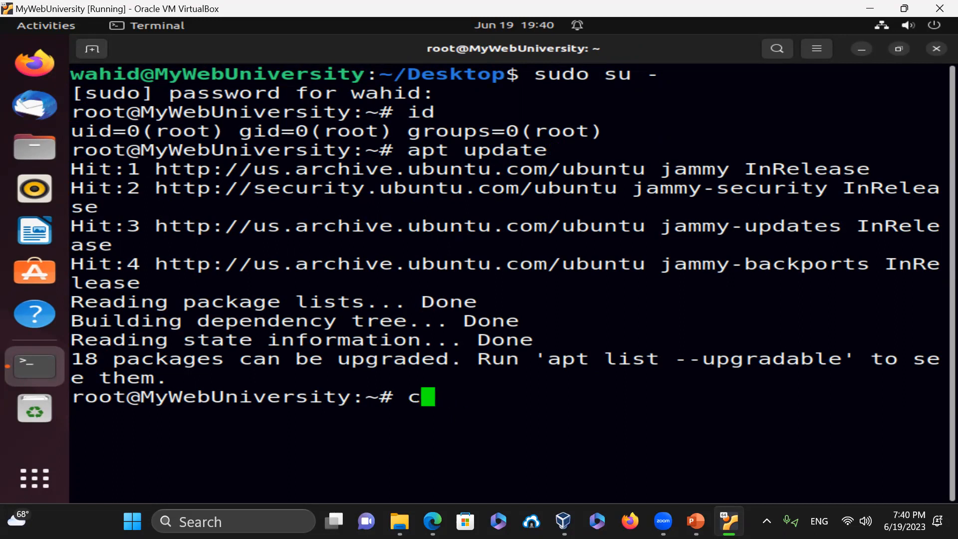
text(apt list )
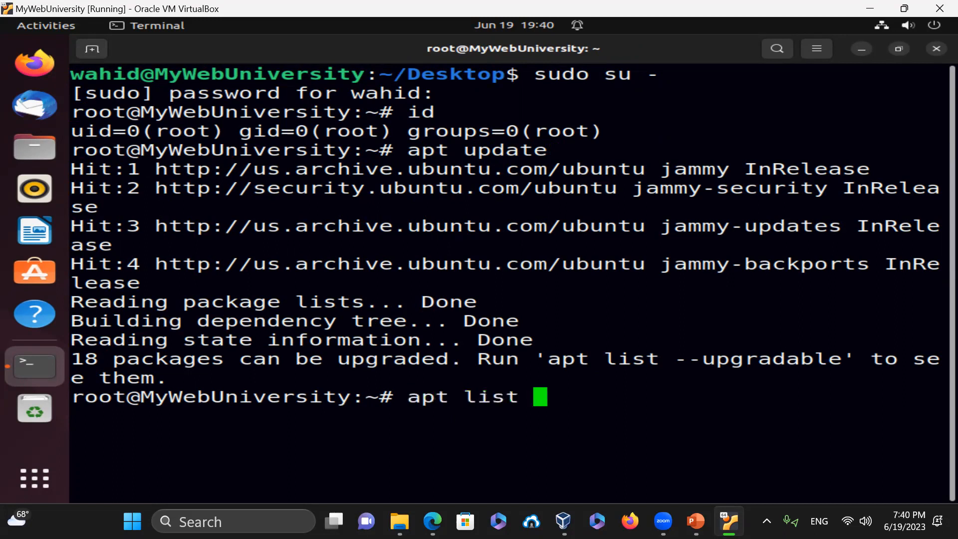
text(--upgradeable)
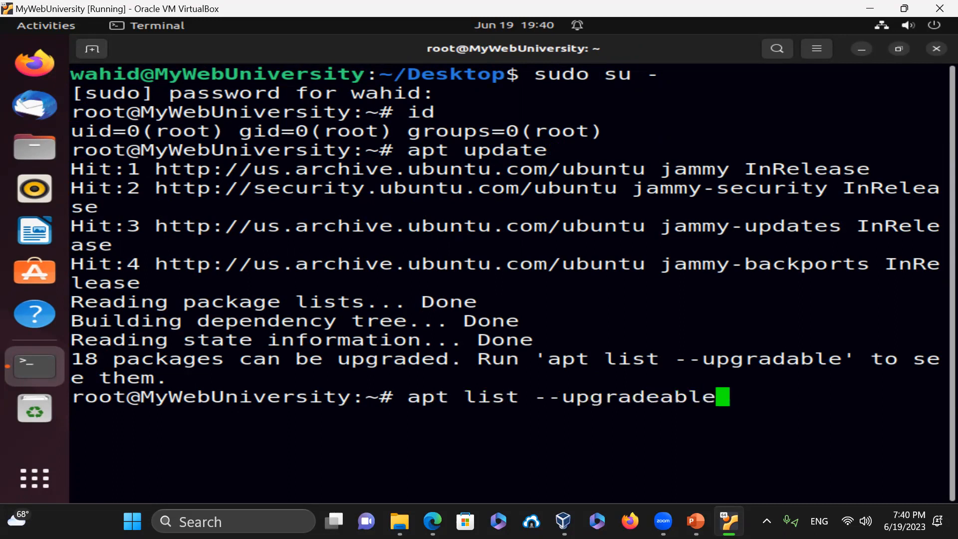
key(Return)
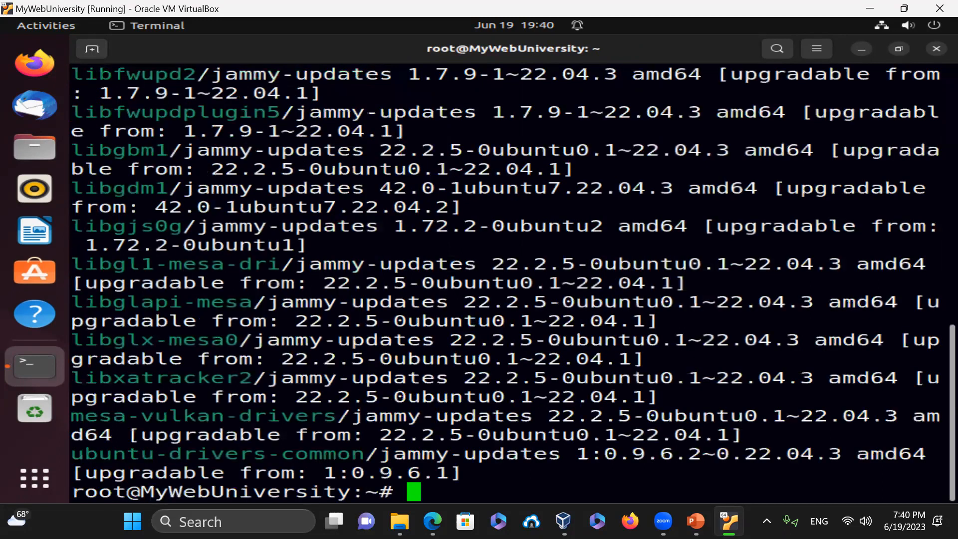
- Clear the screen and rerun apt update and apt list --upgradeable, showing 18 packages
text(clear)
key(Return)
key(Up)
key(Up)
key(Return)
text(clear)
key(Return)
text(apt update)
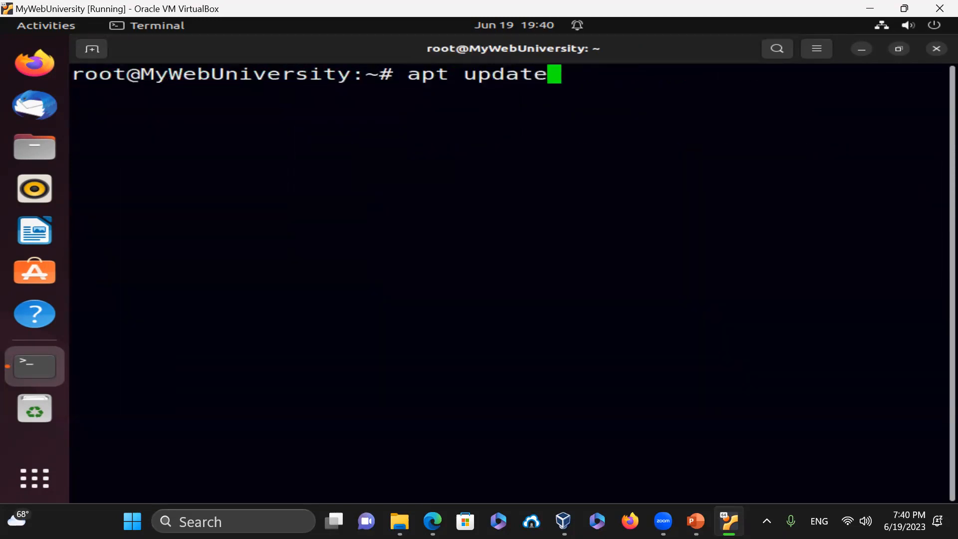
key(Return)
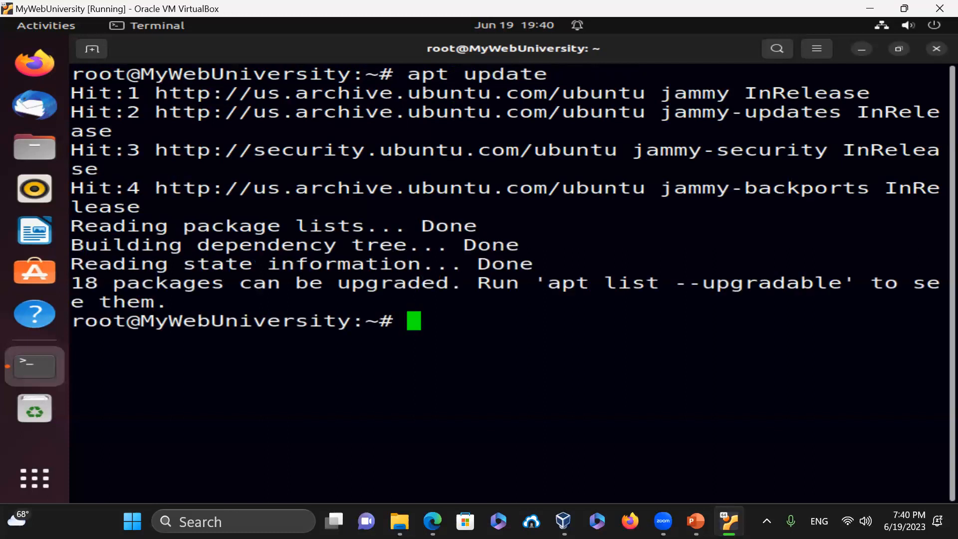
text(apt list )
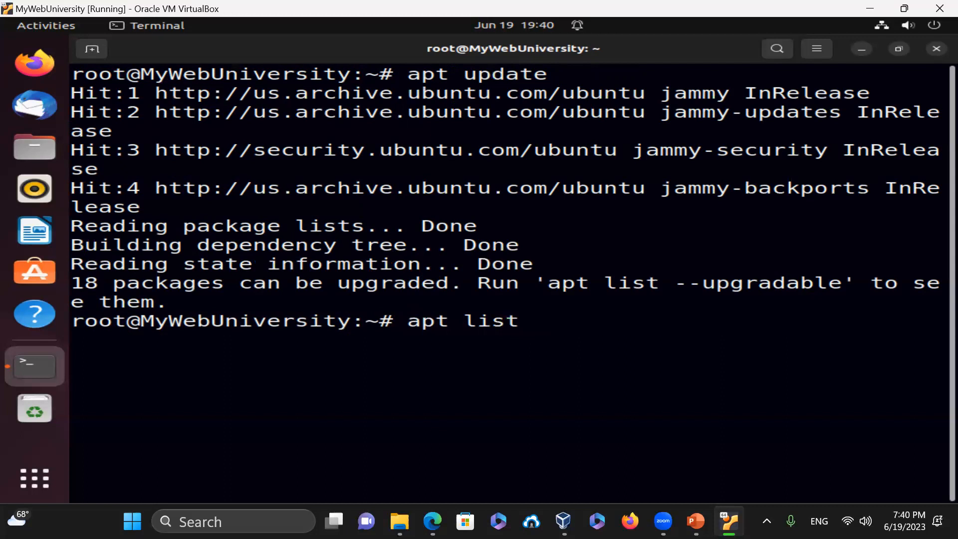
text(--upgrad)
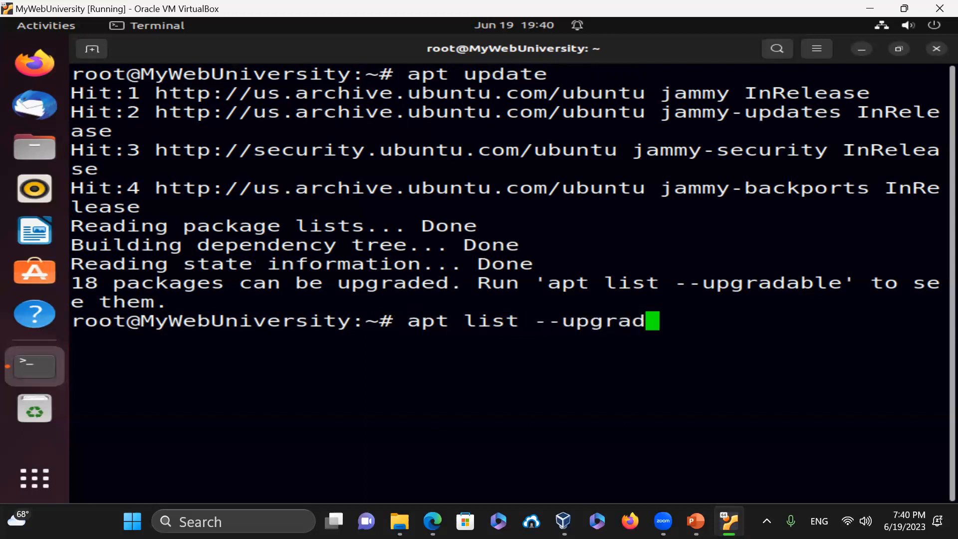
text(eable)
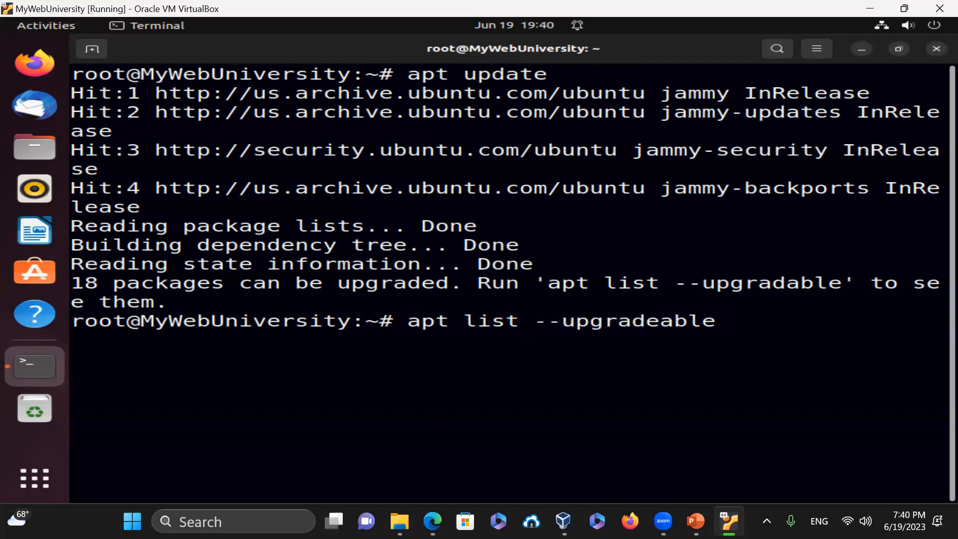
key(Return)
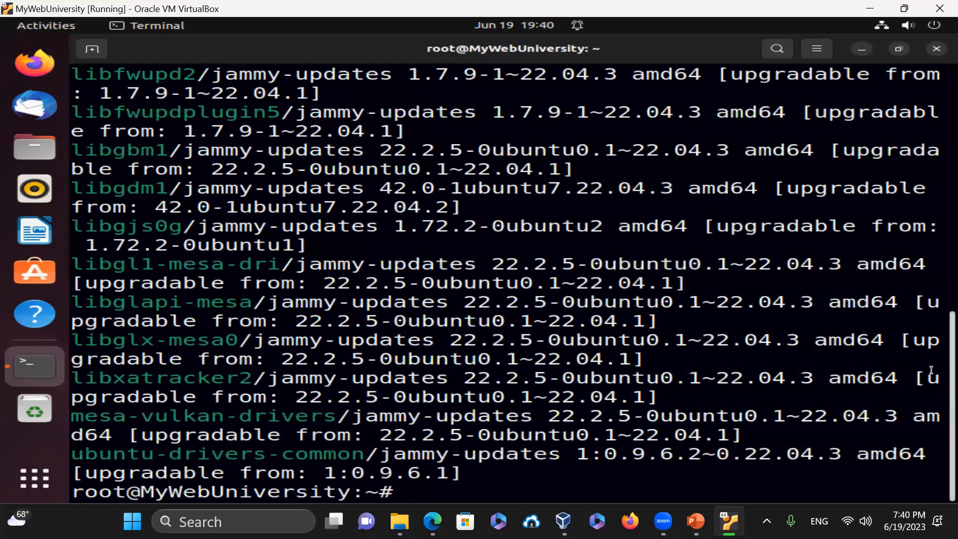
- Clear the screen and run apt upgrade, confirming with y
text(clear)
key(Return)
text(apt upgrade)
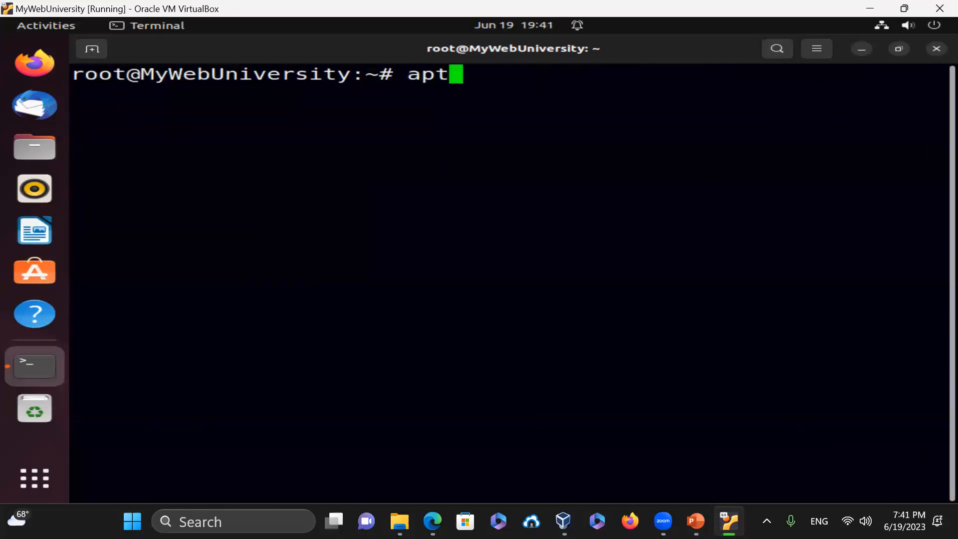
key(Return)
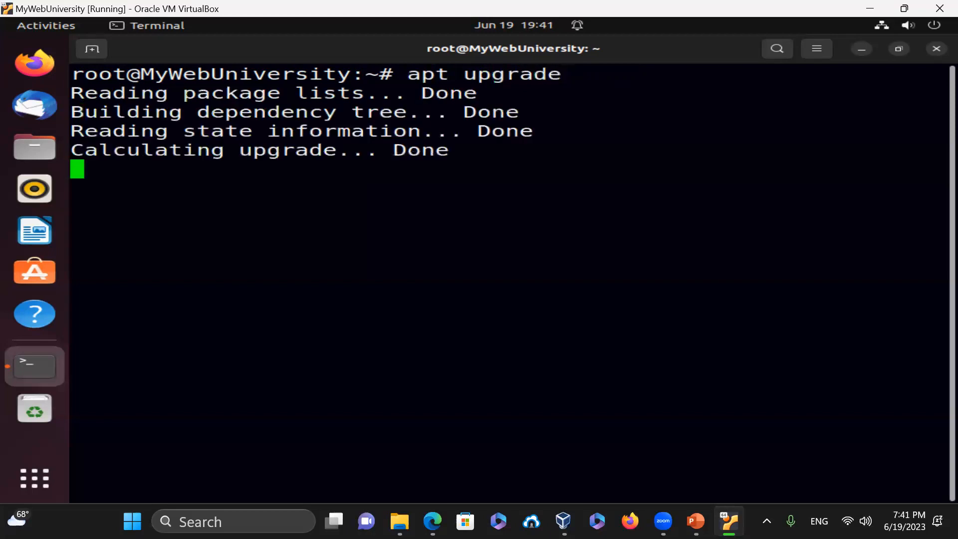
text(y)
key(Return)
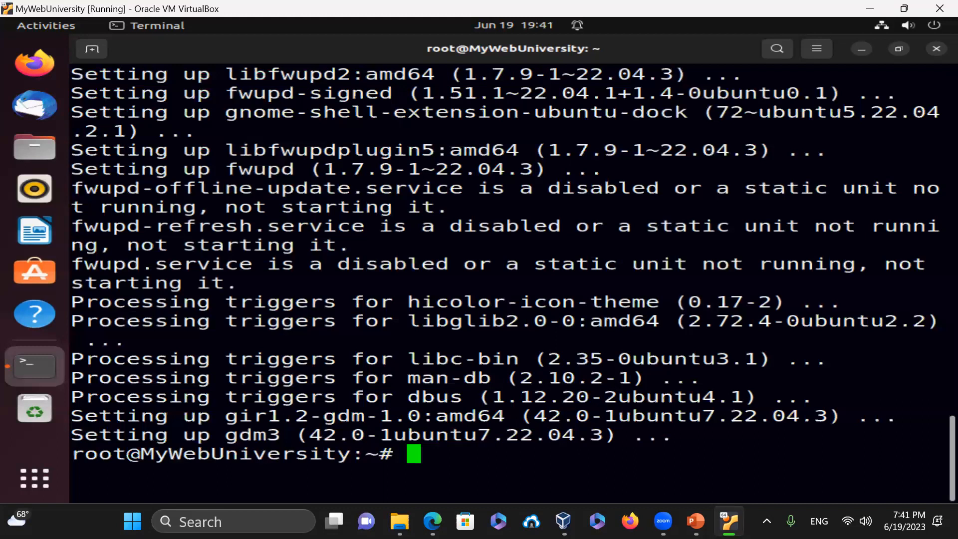
- Rerun apt upgrade (7 mesa packages kept back) and apt update, then clear the screen
key(ctrl+l)
text(apt upgrade)
key(Return)
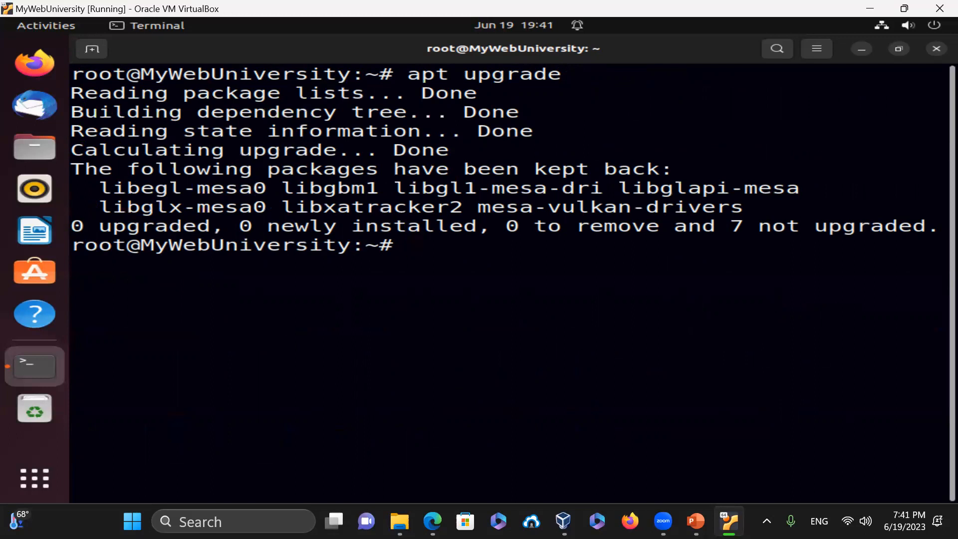
text(apt update)
key(Return)
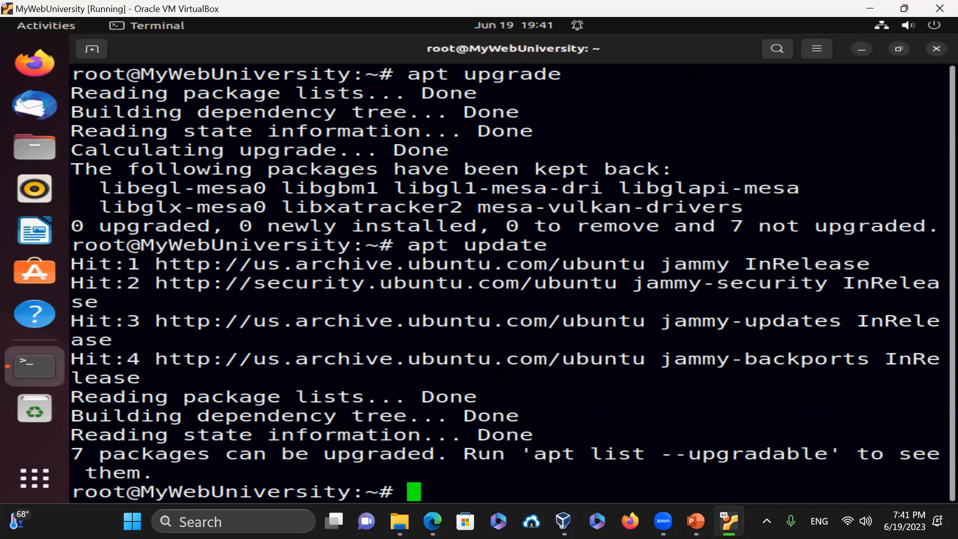
text(clear)
key(Return)
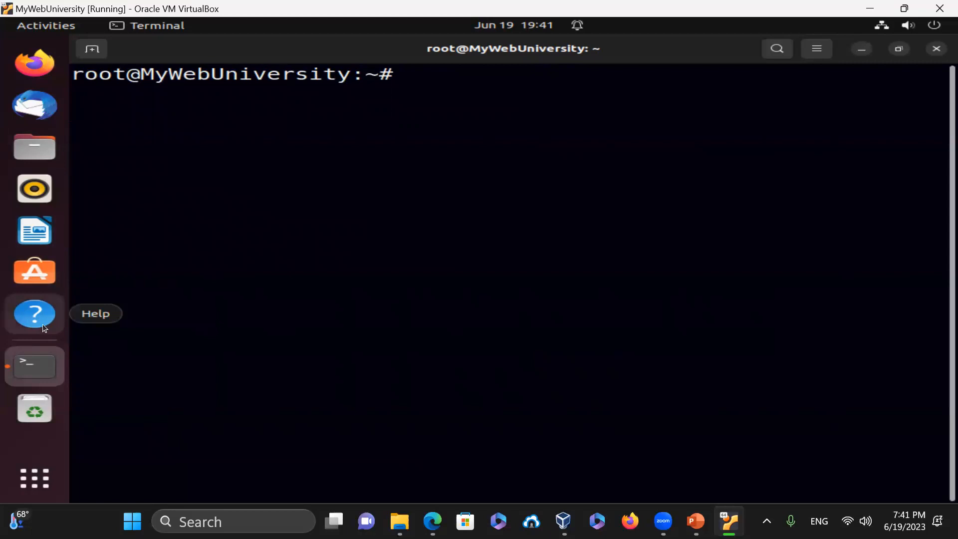
- Try updating snapd and core20 from Ubuntu Software's Updates list, then close the store
click(35, 270)
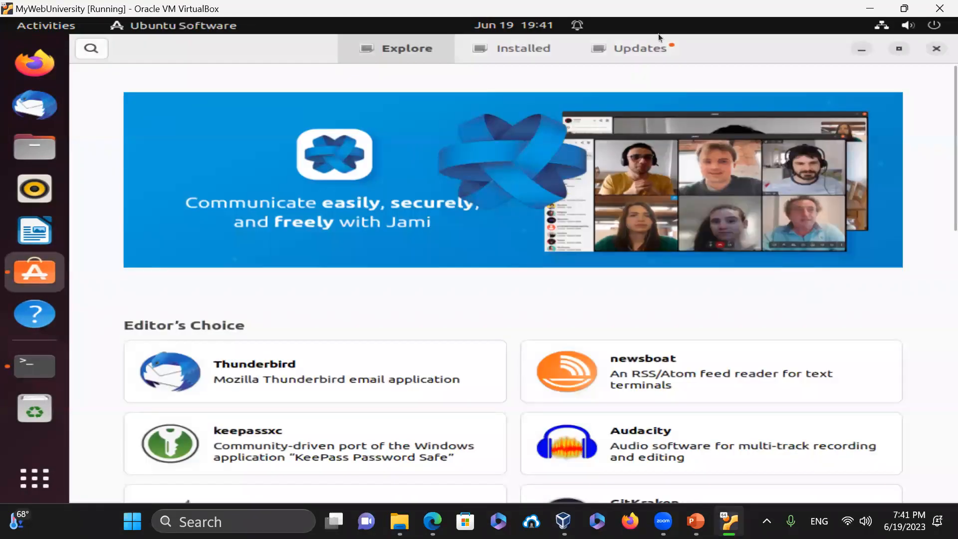
click(639, 50)
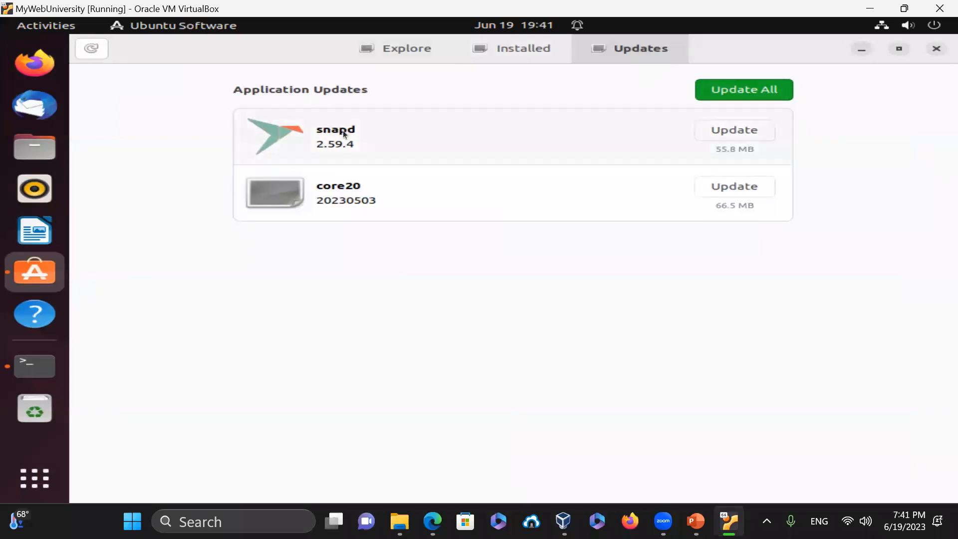
click(729, 130)
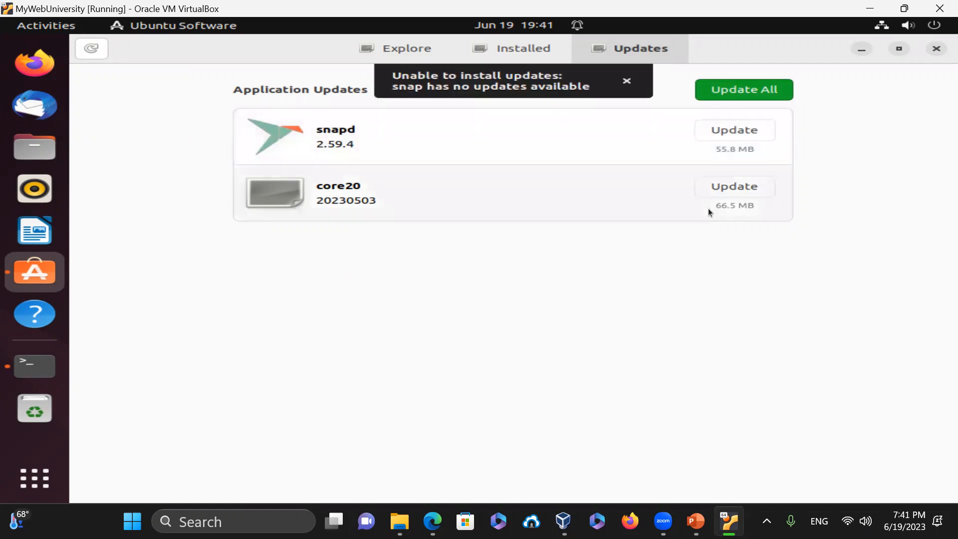
click(730, 188)
click(775, 89)
click(930, 50)
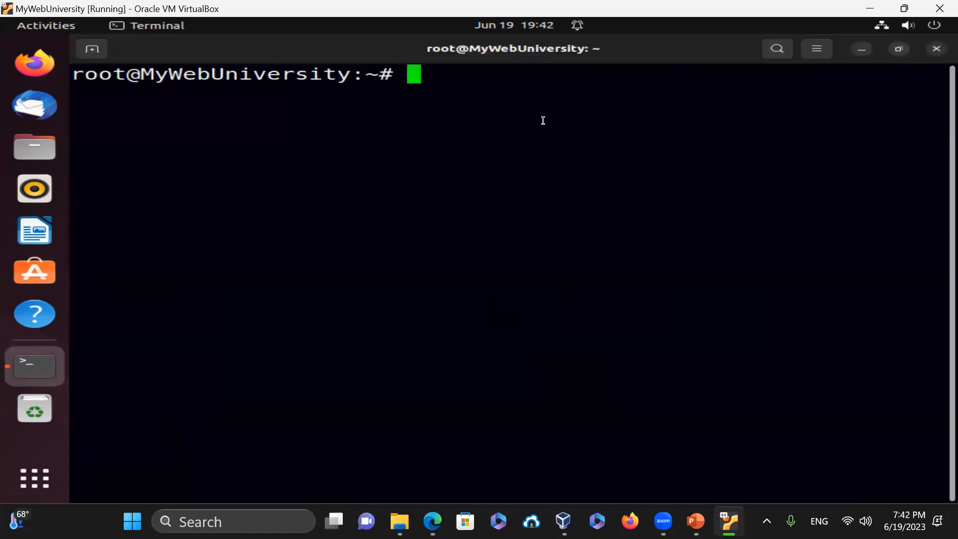
- Find update processes with ps -efa | grep -i update and force-kill PID 3601
text(ps -efa |)
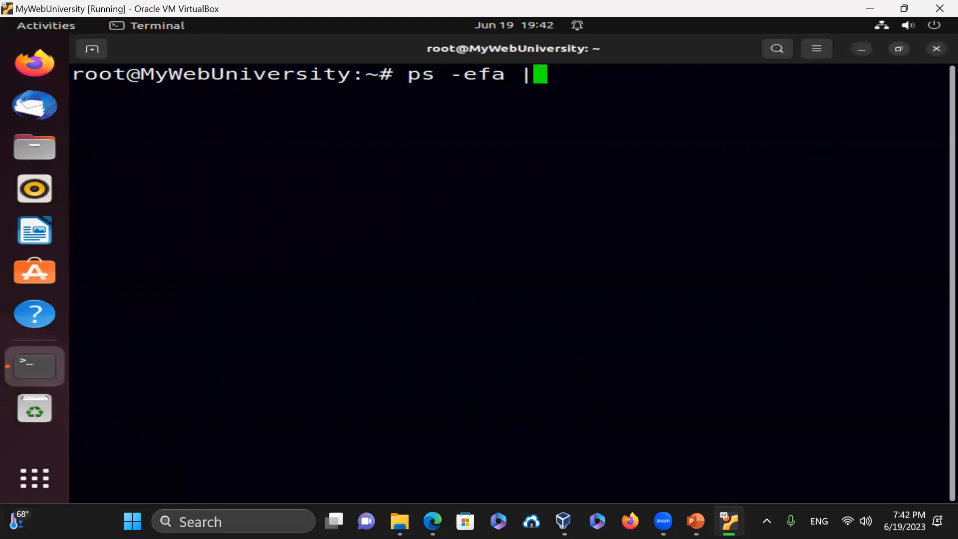
text( grep -i update)
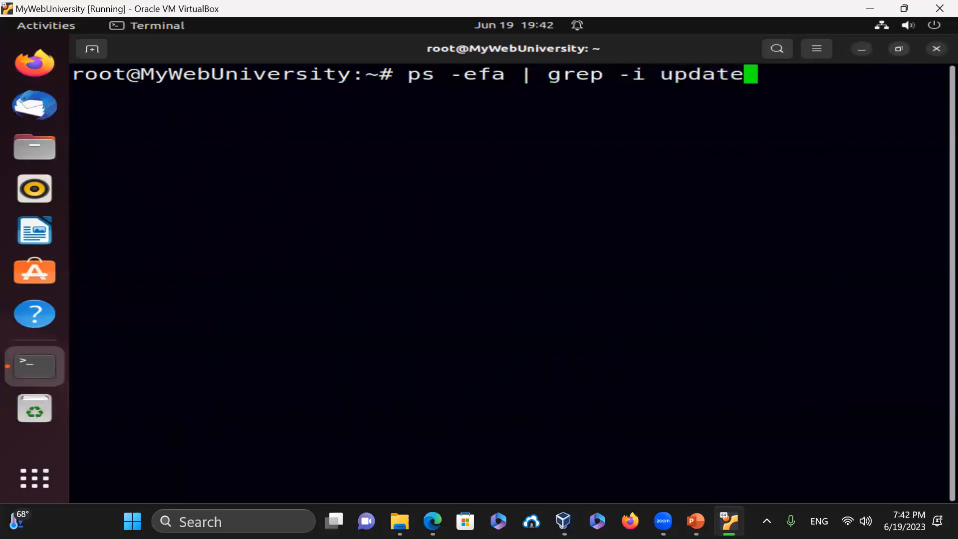
key(Return)
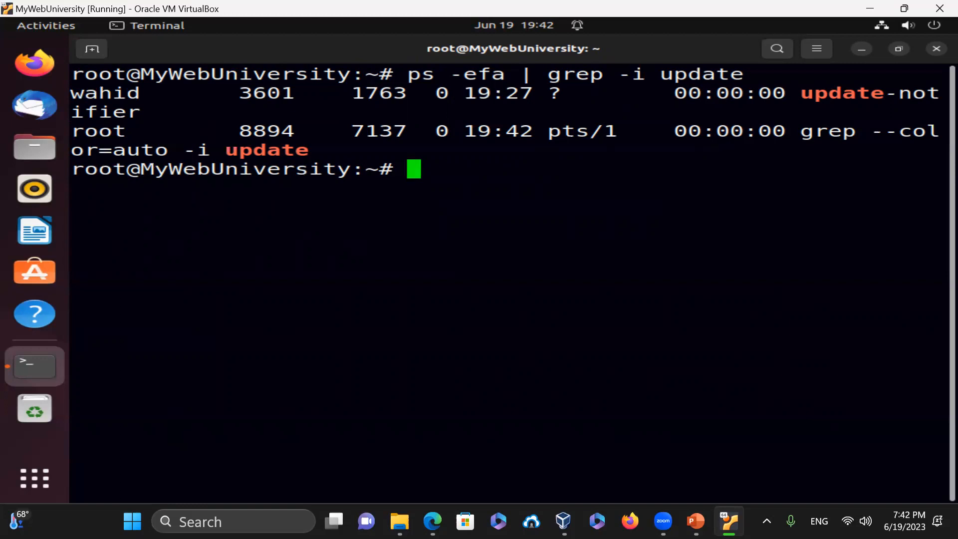
text(kill -9 )
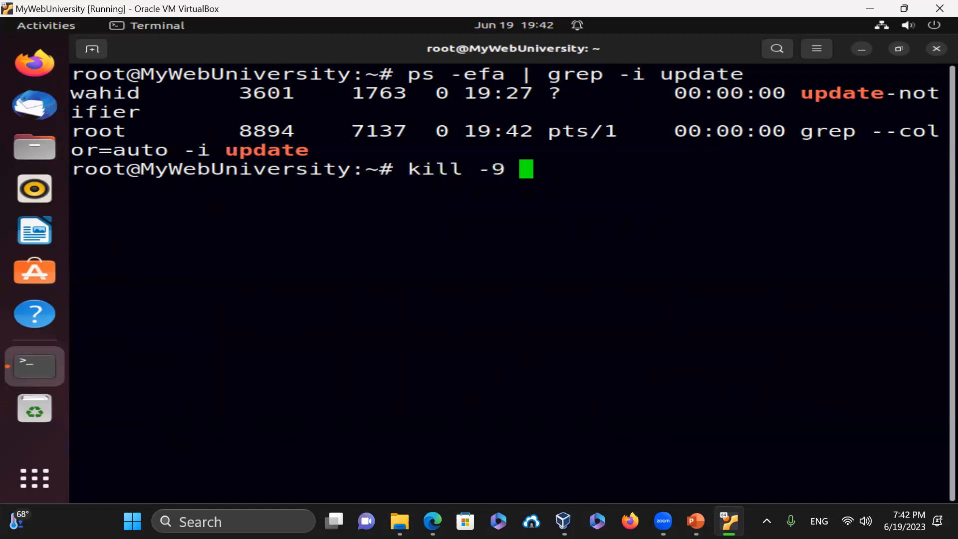
text(3601)
key(Return)
- Rerun the kill and process search to confirm 3601 is gone, then clear the screen
text(cle)
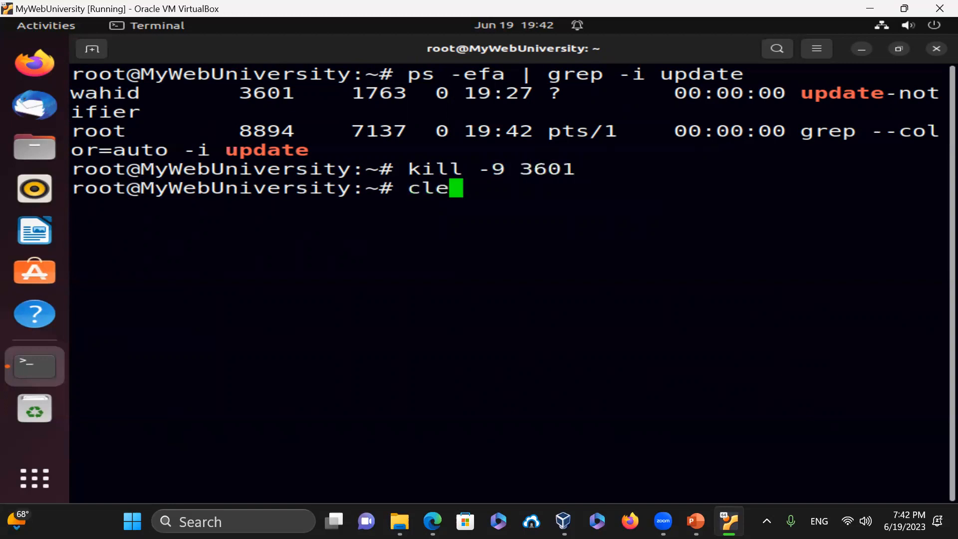
text(ar)
key(Return)
key(Up)
key(Up)
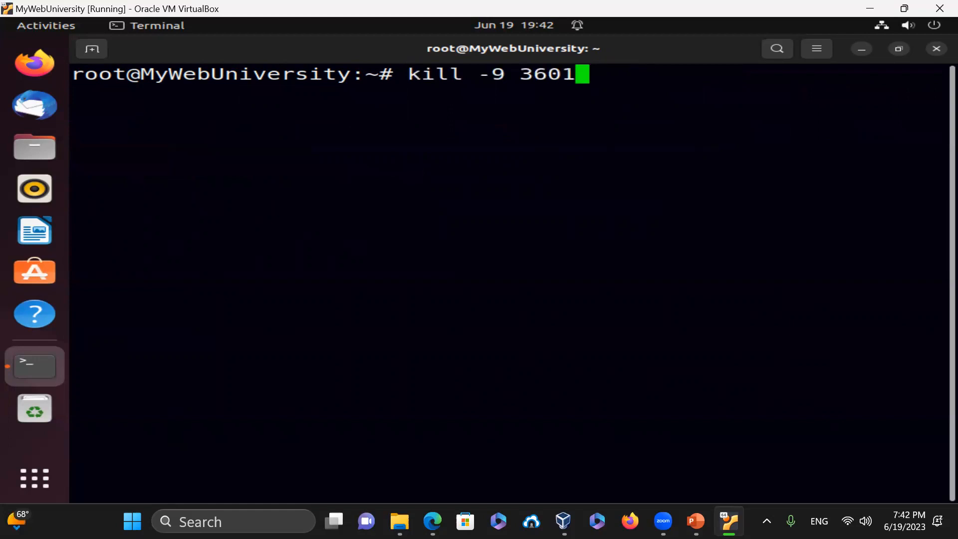
key(Return)
key(Up)
key(Up)
key(Up)
key(Up)
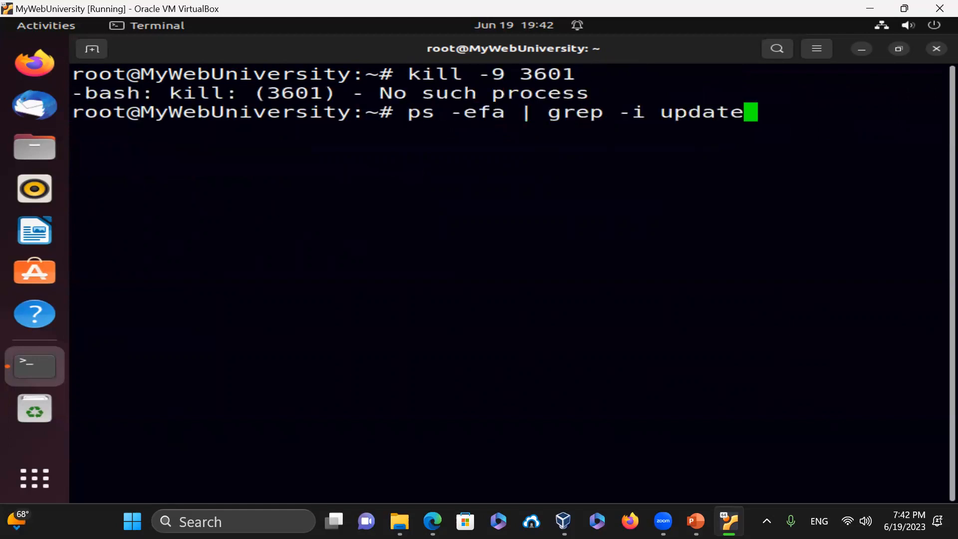
key(Return)
text(clear)
key(Return)
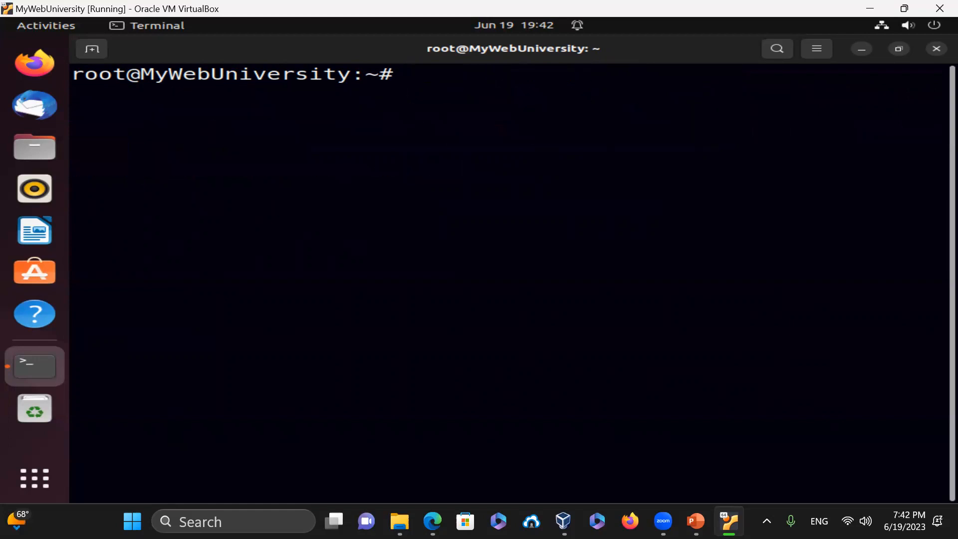
- Run apt update and apt upgrade (7 packages kept back), then clear the screen
text(apt update)
key(Return)
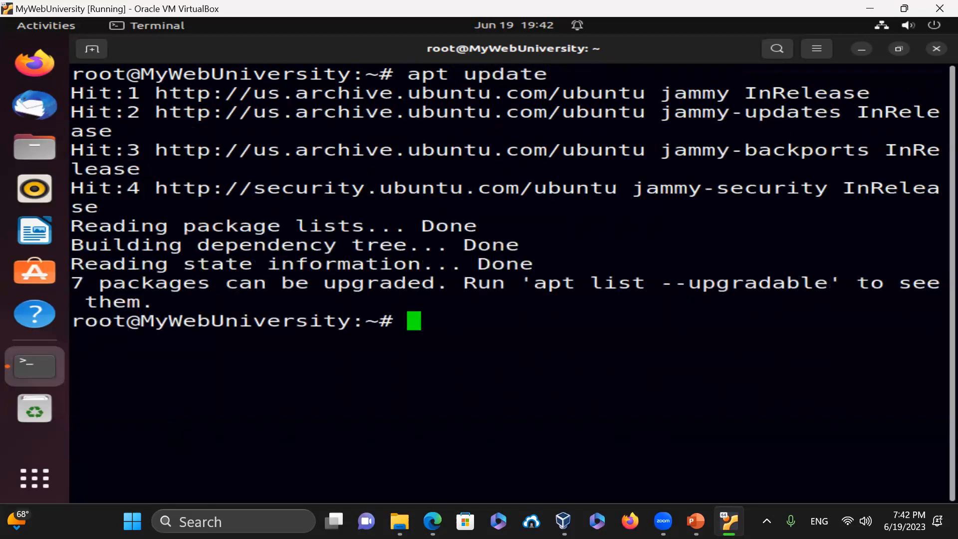
text(apt )
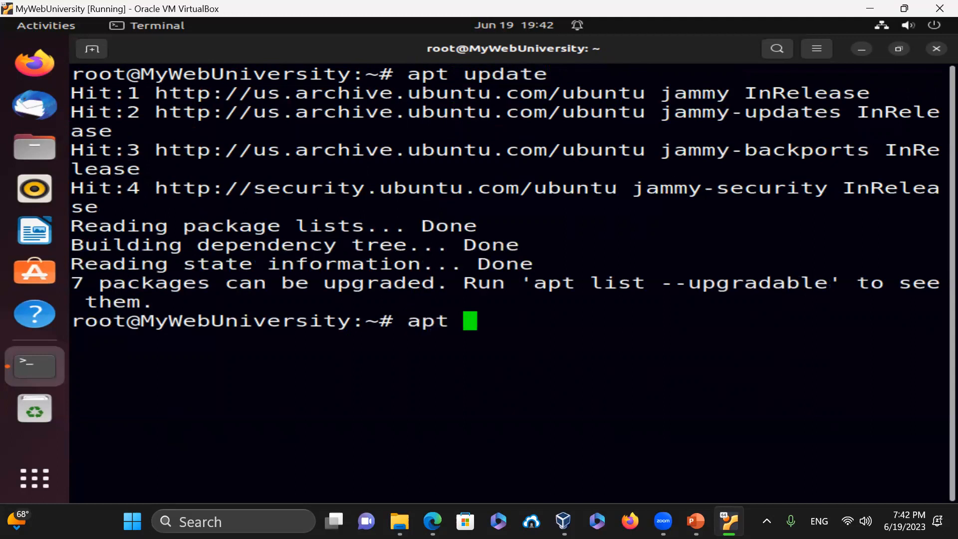
text(upgrade)
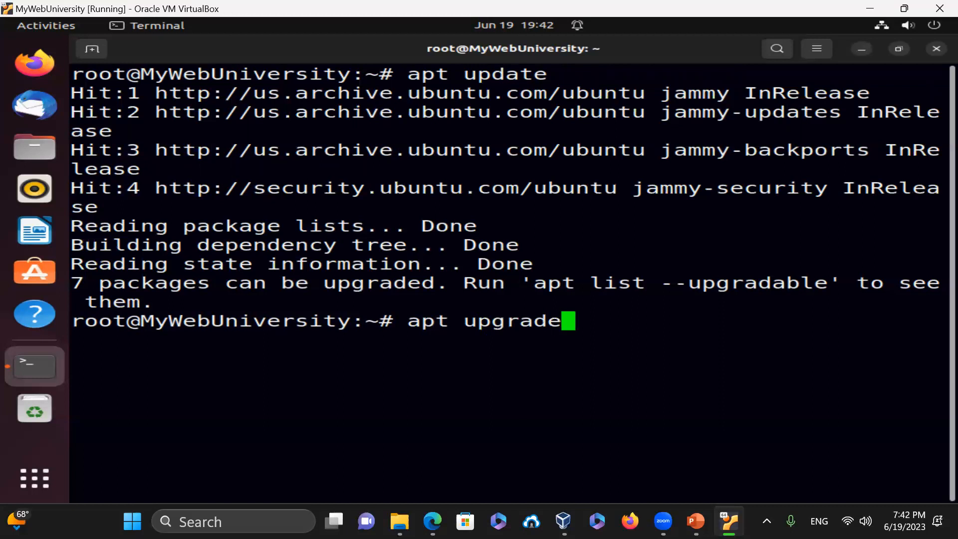
key(Return)
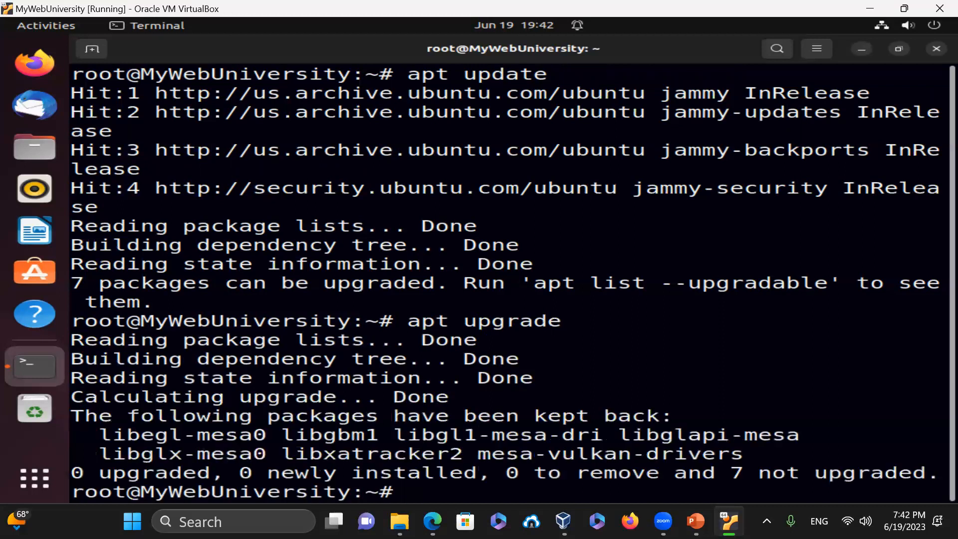
text(clear)
key(Return)
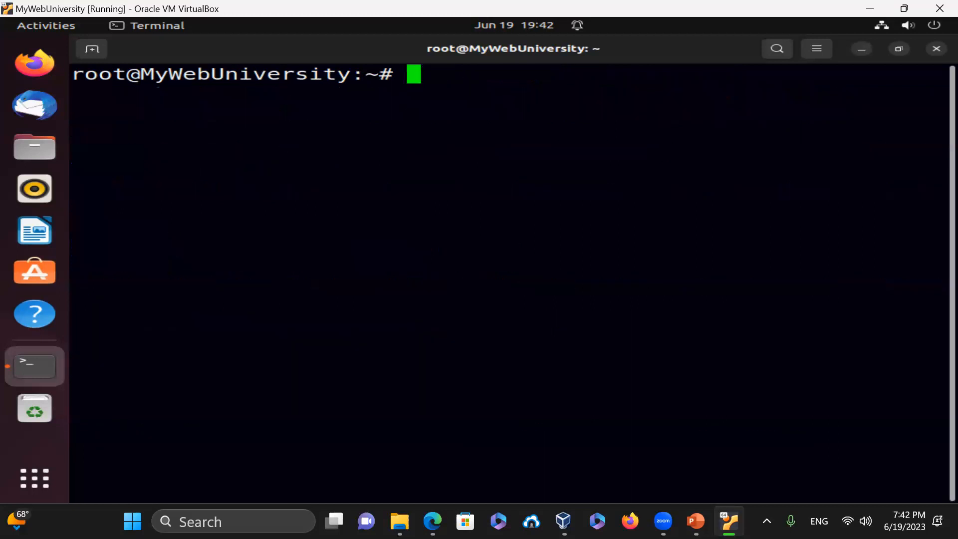
- Run apt clean, then apt update again, still showing 7 upgradable packages
text(aupt)
key(BackSpace)
key(BackSpace)
key(BackSpace)
key(BackSpace)
key(BackSpace)
text(apt )
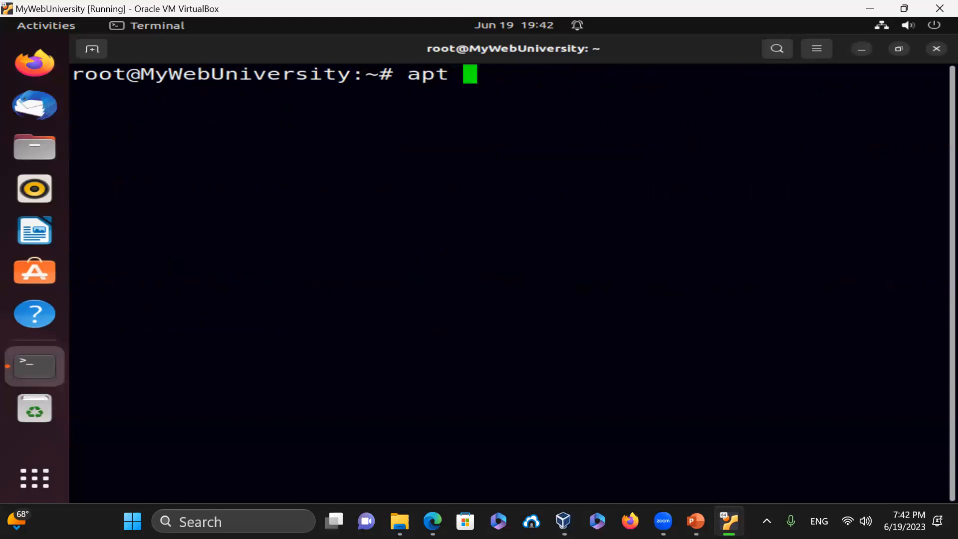
text(clean)
key(Return)
text(apt )
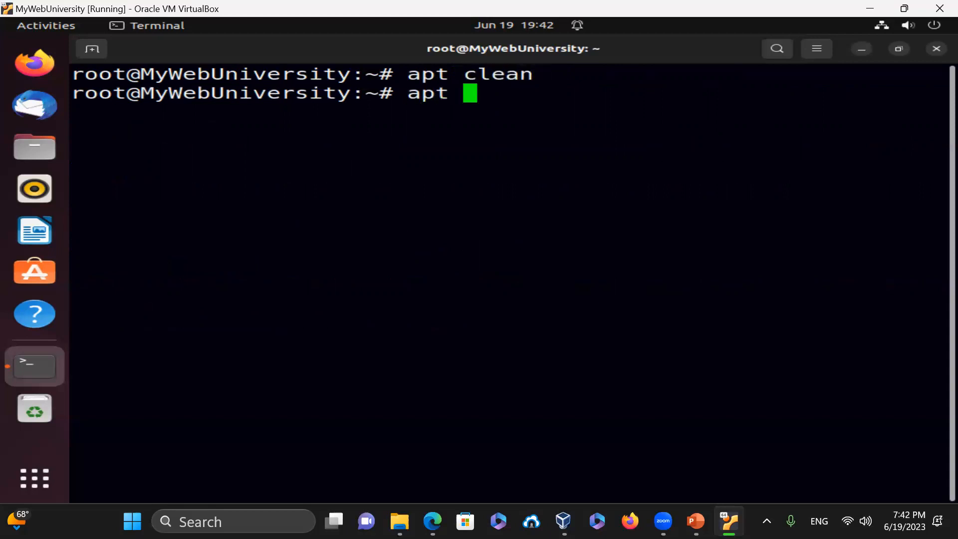
text(update)
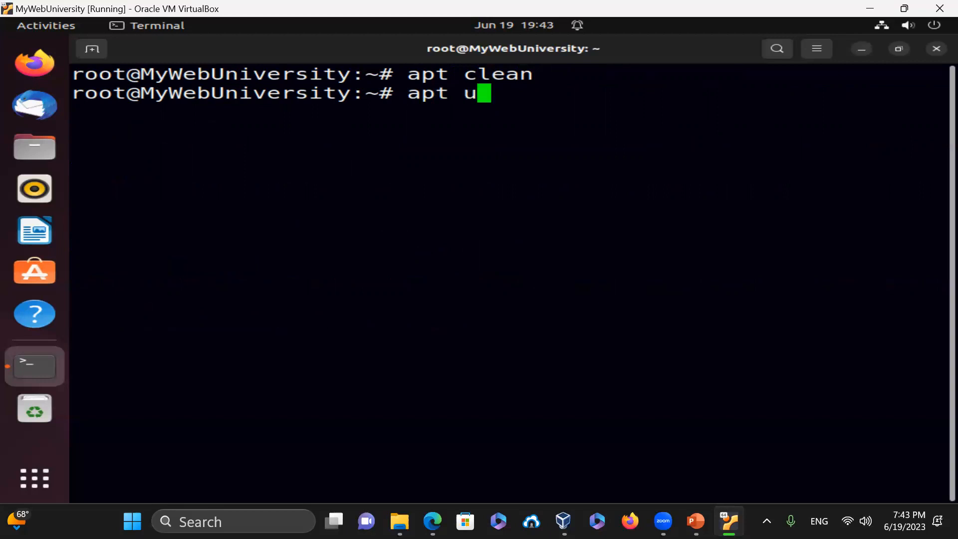
key(Return)
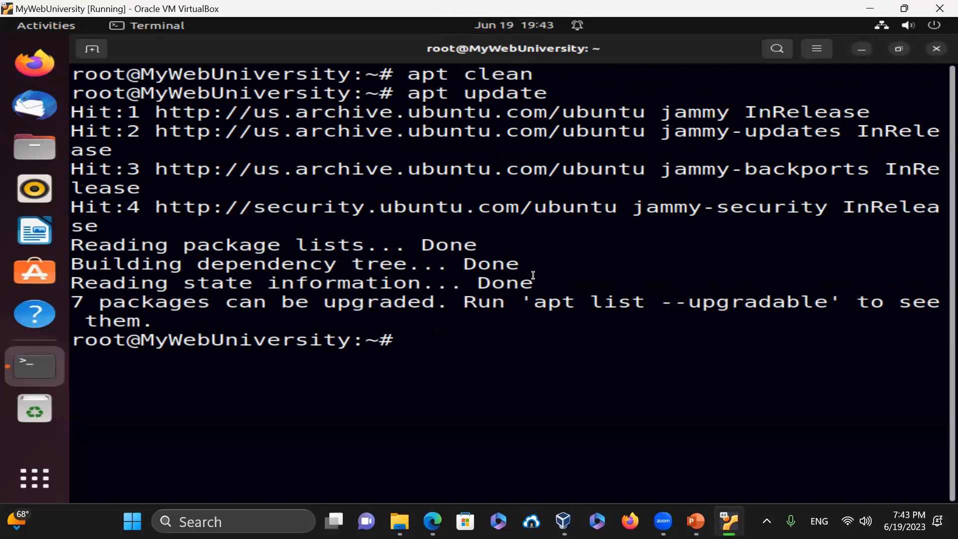
- Copy and paste apt list --upgradable and run it, listing 7 mesa packages
drag(536, 302, 828, 306)
right_click(775, 366)
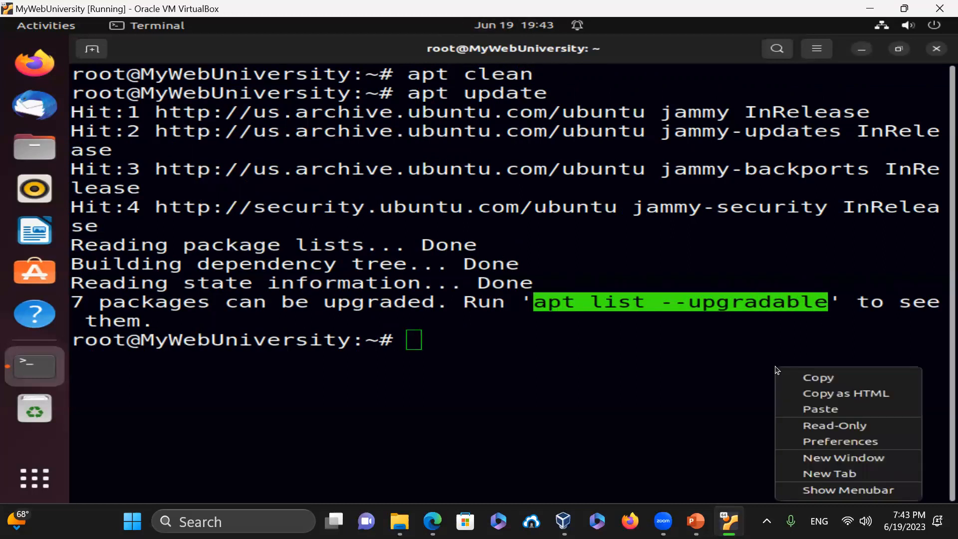
click(826, 377)
click(599, 350)
right_click(600, 352)
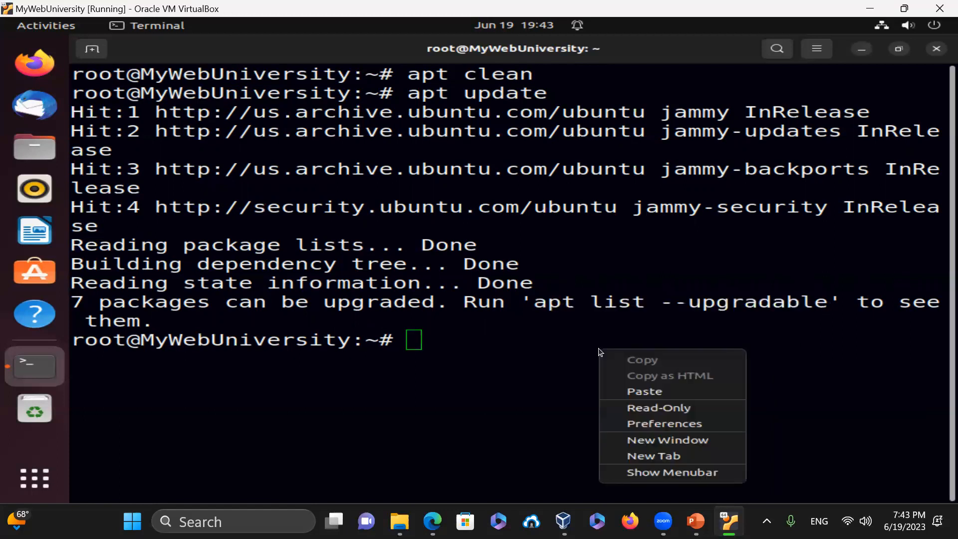
click(641, 385)
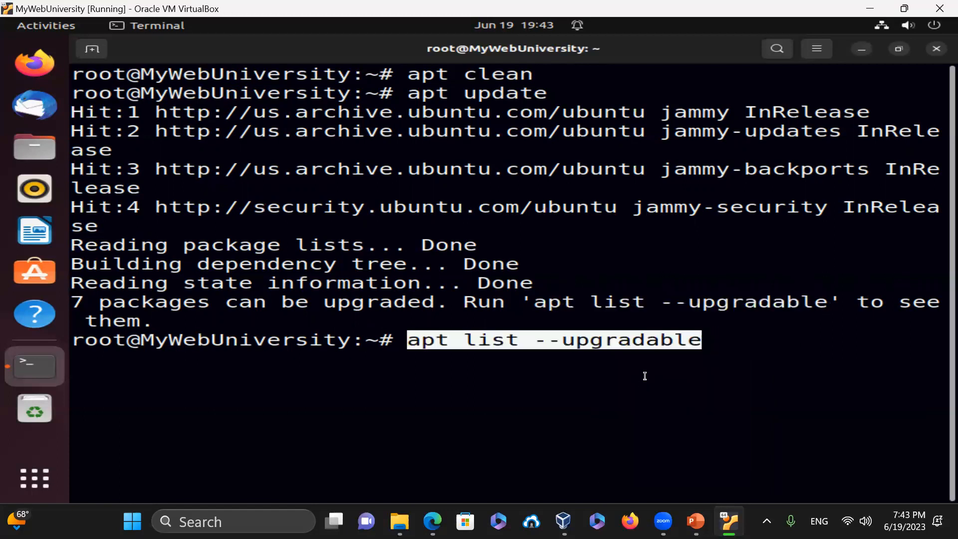
key(Return)
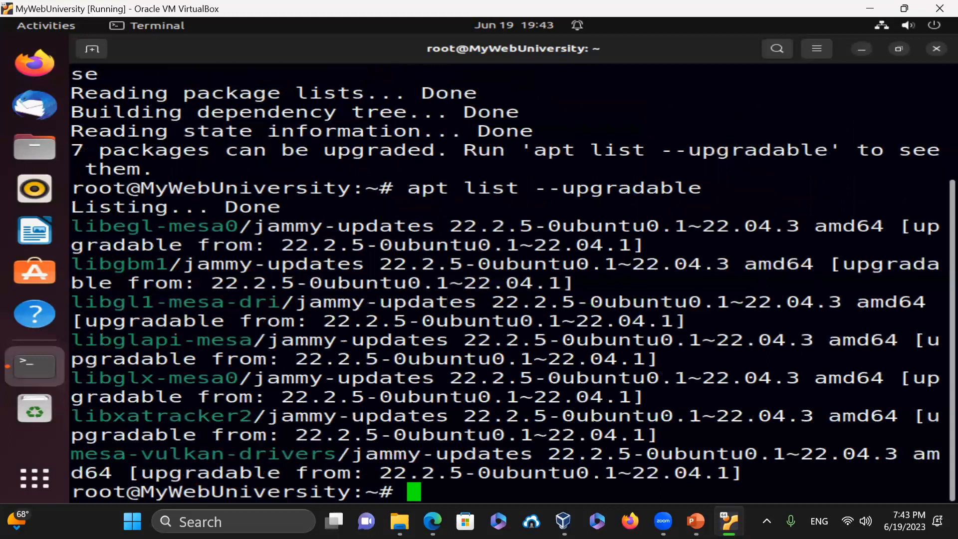
- Clear the screen and run hostname, confirming MyWebUniversity
text(cle)
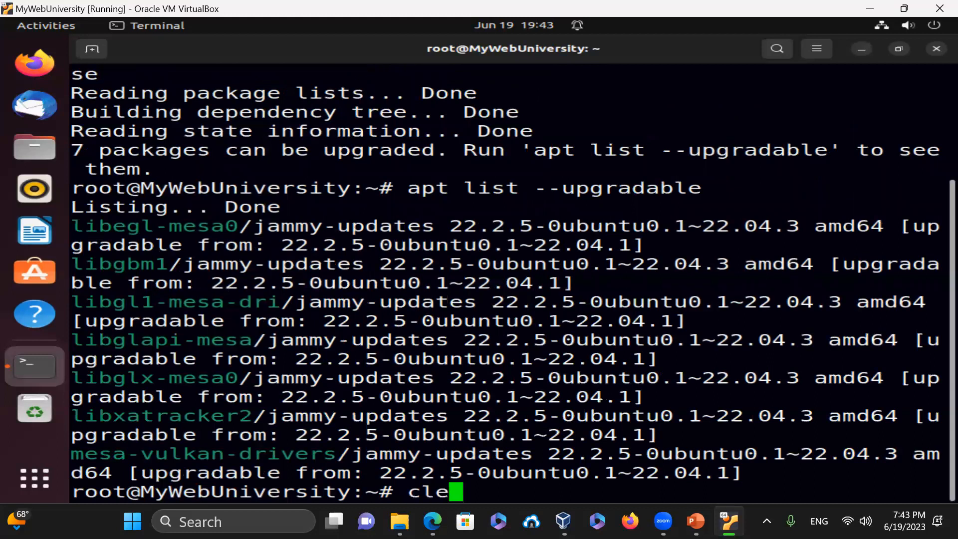
text(ar)
key(Return)
text(hostnam)
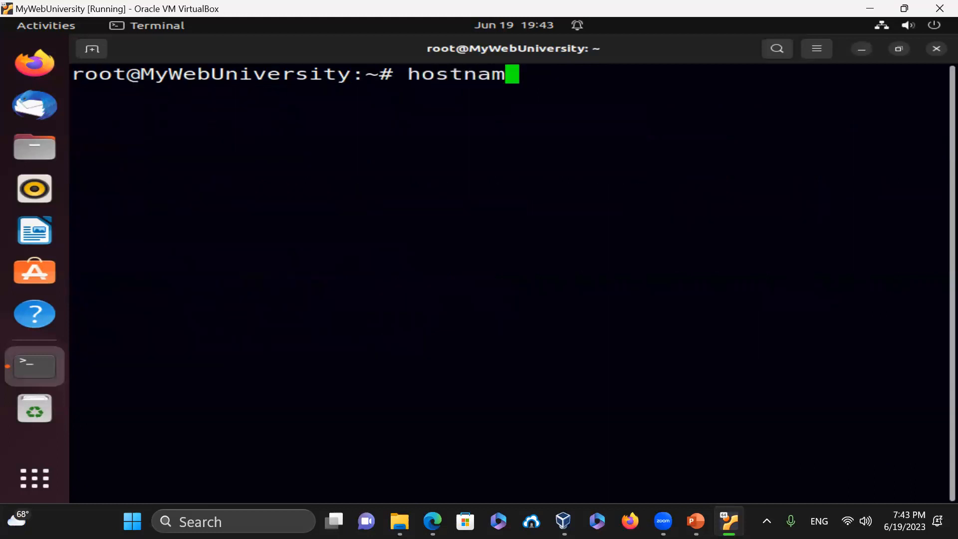
text(e)
key(Return)
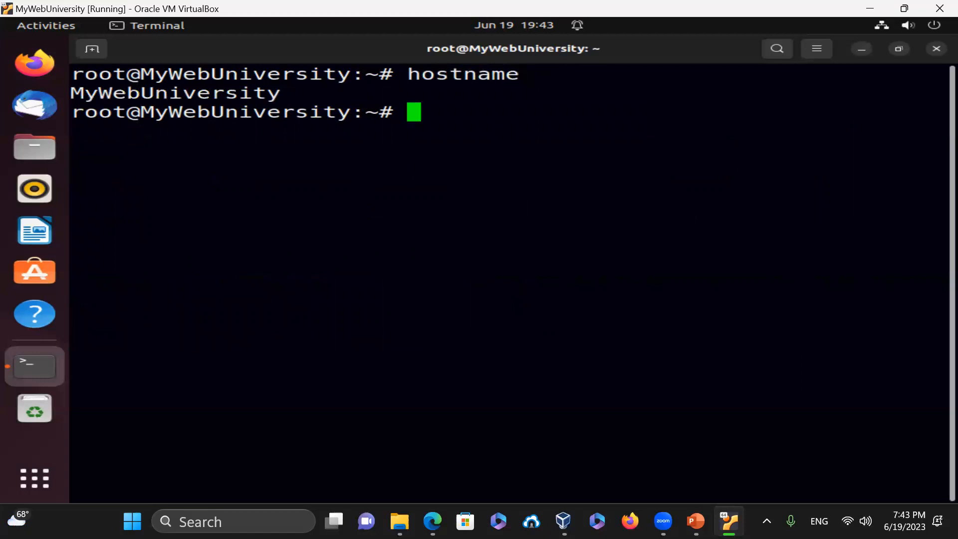
- Exit the root shell and the user shell, closing the terminal
text(exit)
key(Return)
text(exit)
key(Return)
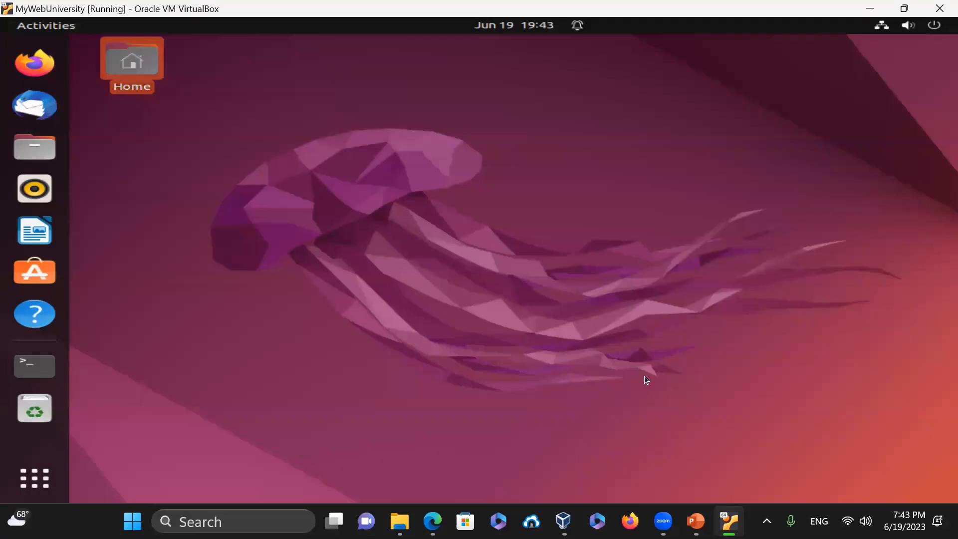
- Log out of the Ubuntu session from the system menu
click(931, 26)
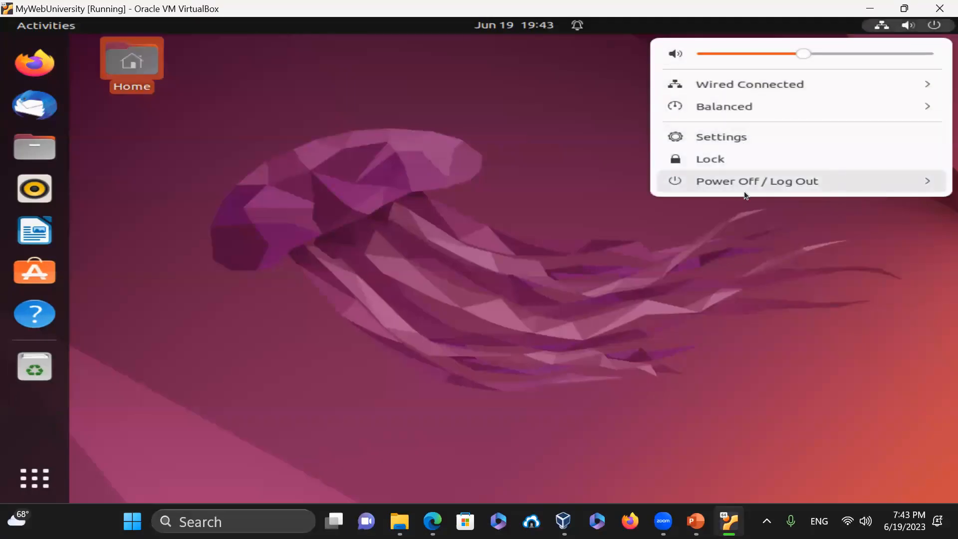
click(730, 184)
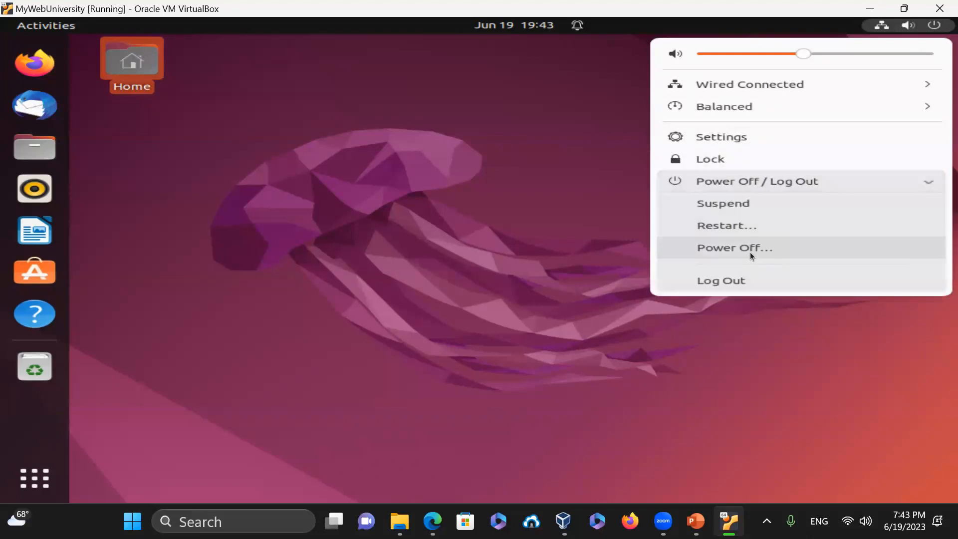
click(736, 279)
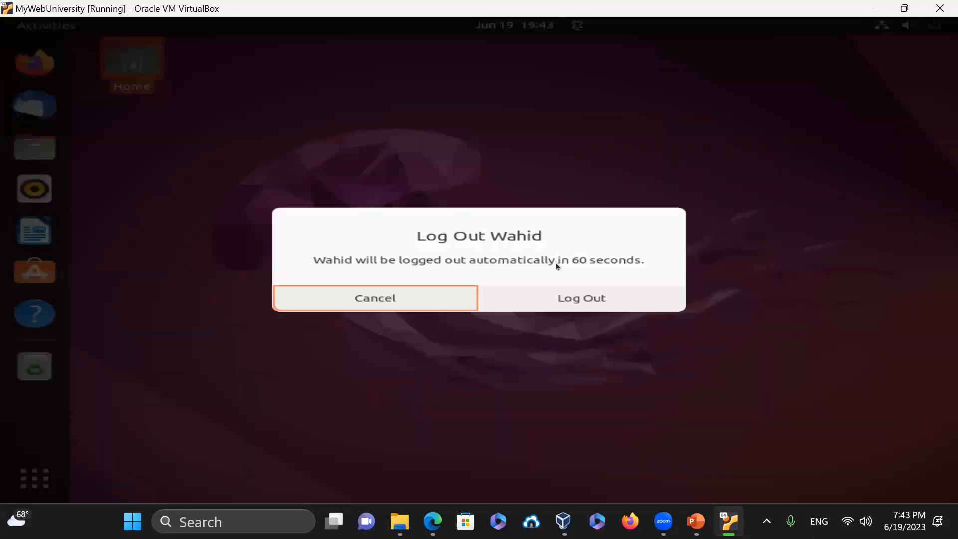
click(568, 296)
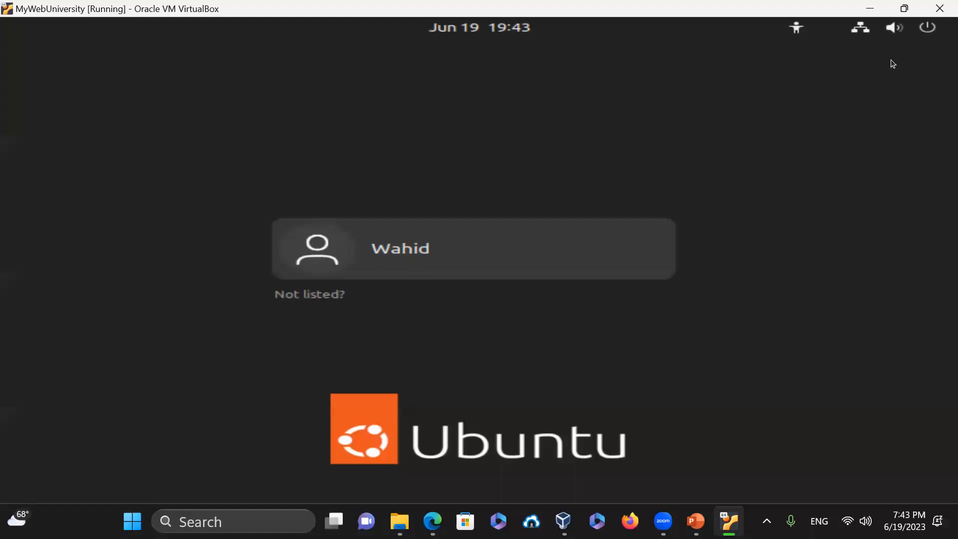
- Power off the virtual machine from the login screen's system menu
click(924, 30)
click(711, 167)
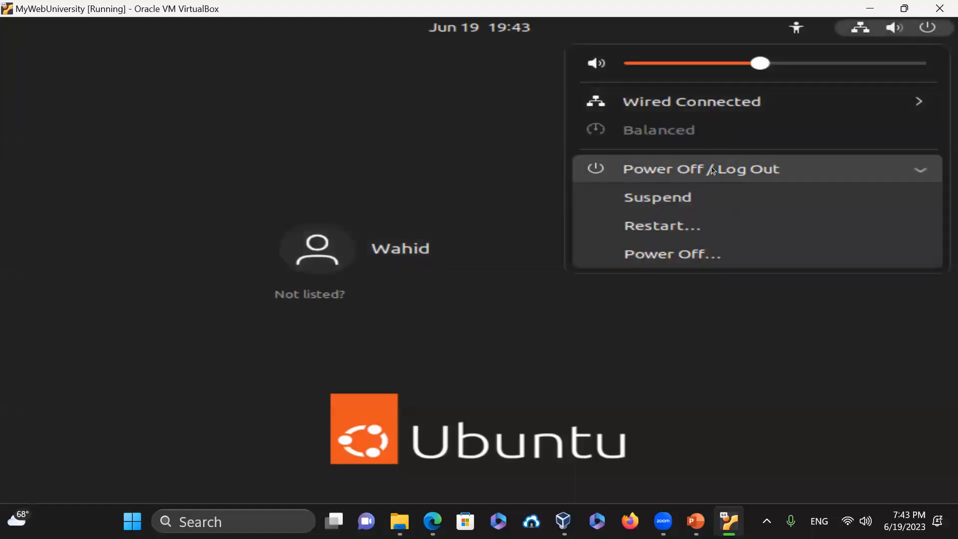
click(686, 262)
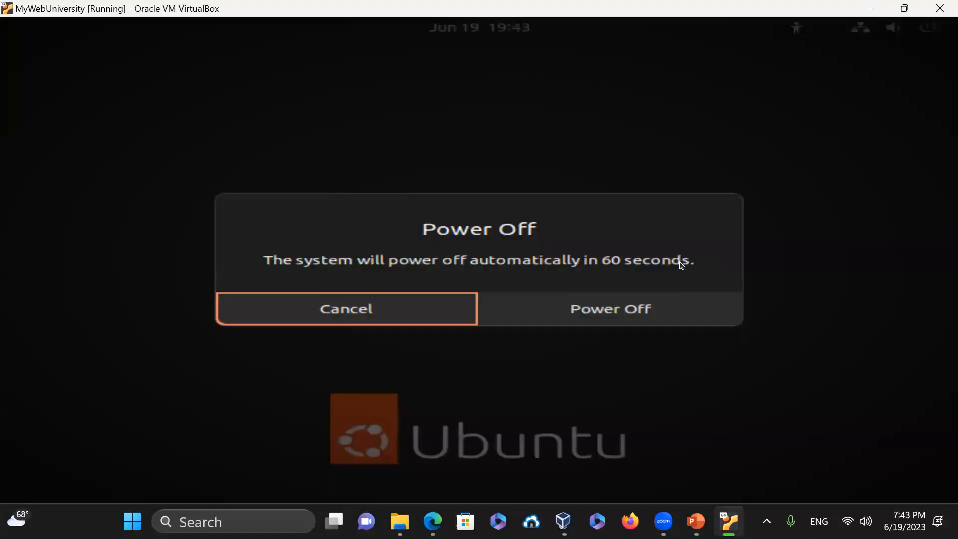
click(634, 310)
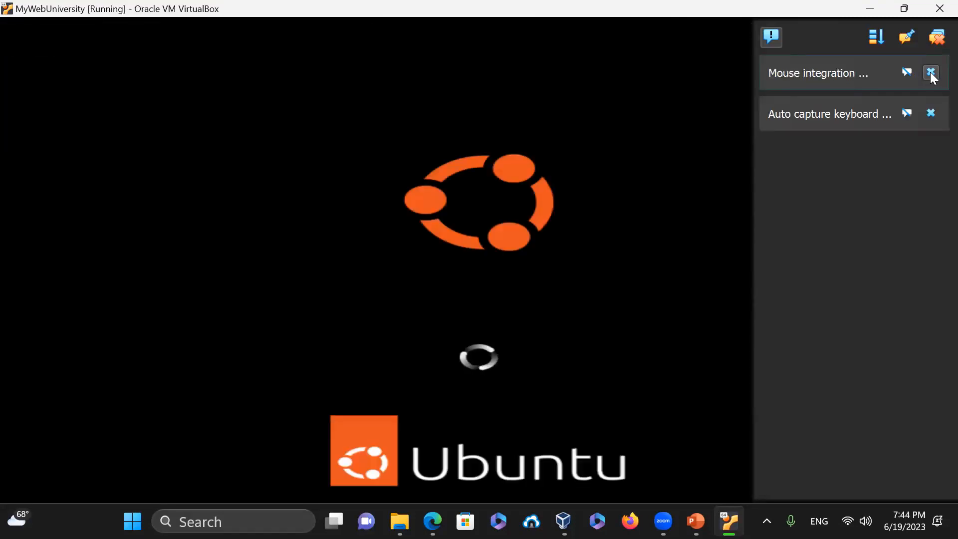
- After reboot, dismiss the mouse and keyboard notices and sign in with the user password
click(931, 74)
click(931, 74)
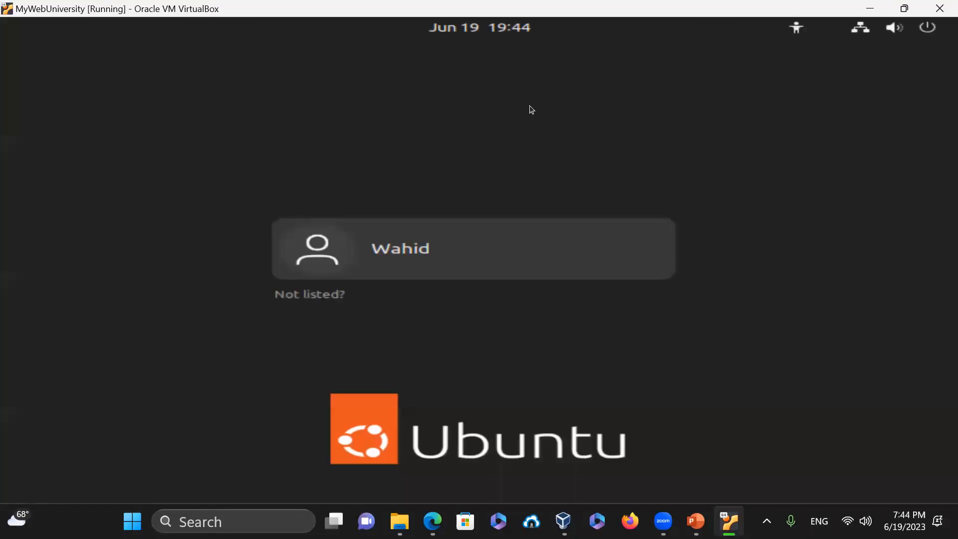
key(Return)
text(*****)
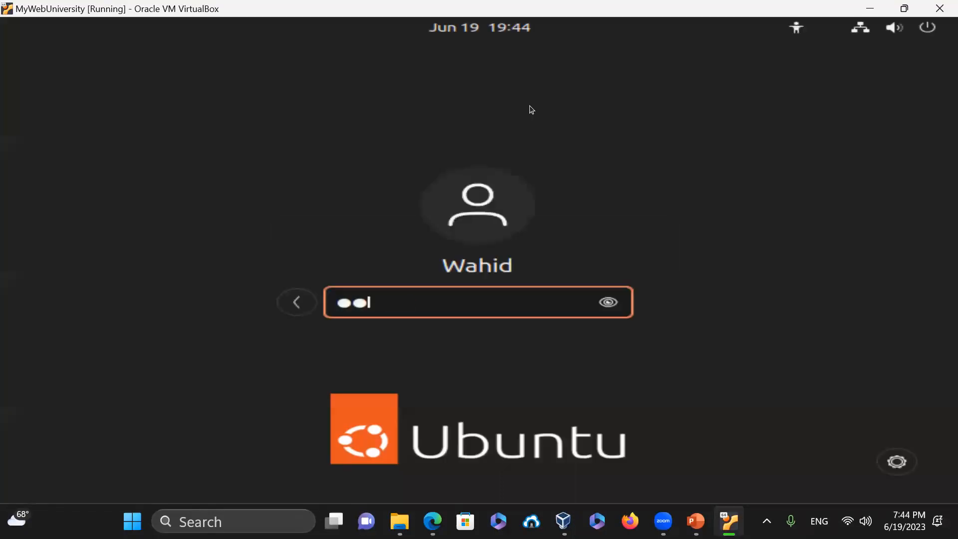
text(******)
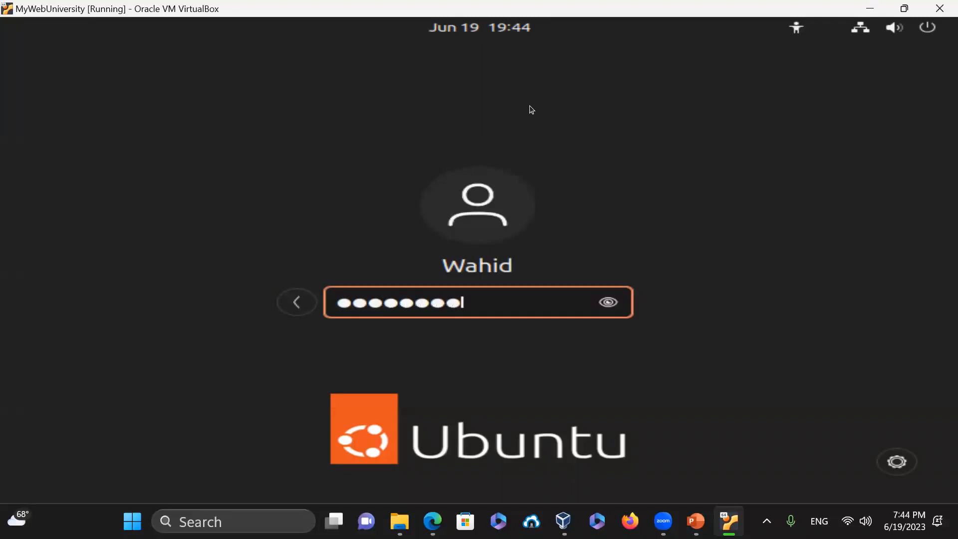
key(Return)
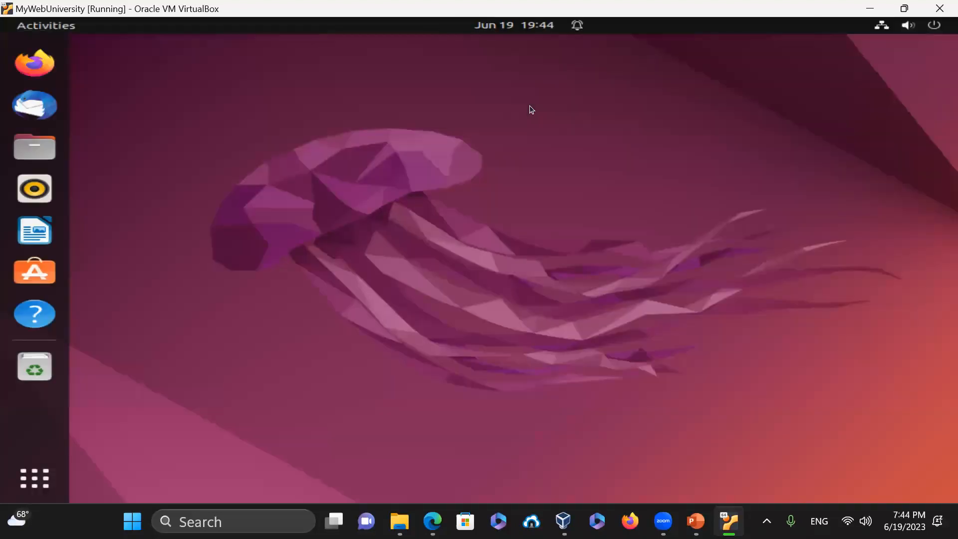
- Open a terminal in the Desktop folder, show /etc/os-release (Ubuntu 22.04.2 LTS), and run pwd
right_click(332, 96)
click(427, 245)
text(cat /etc/)
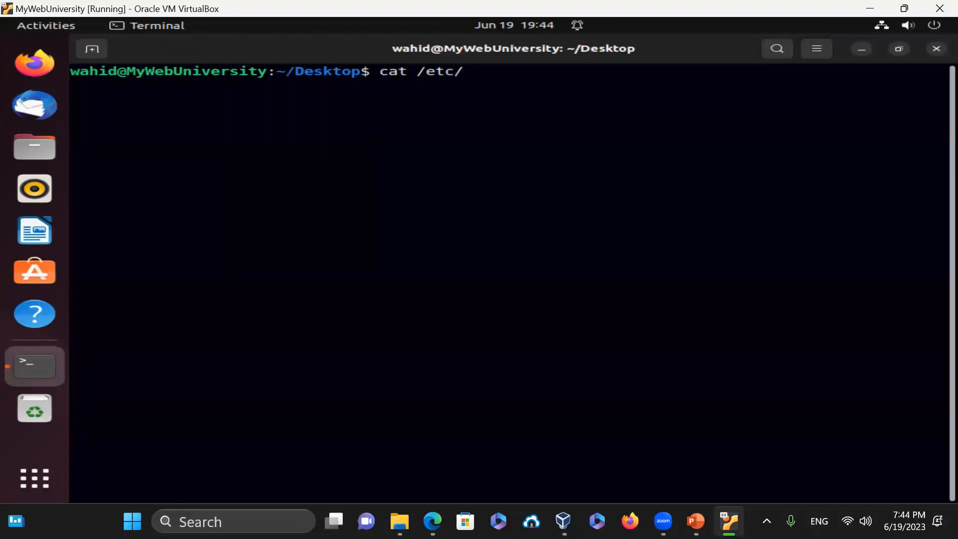
text(os-release)
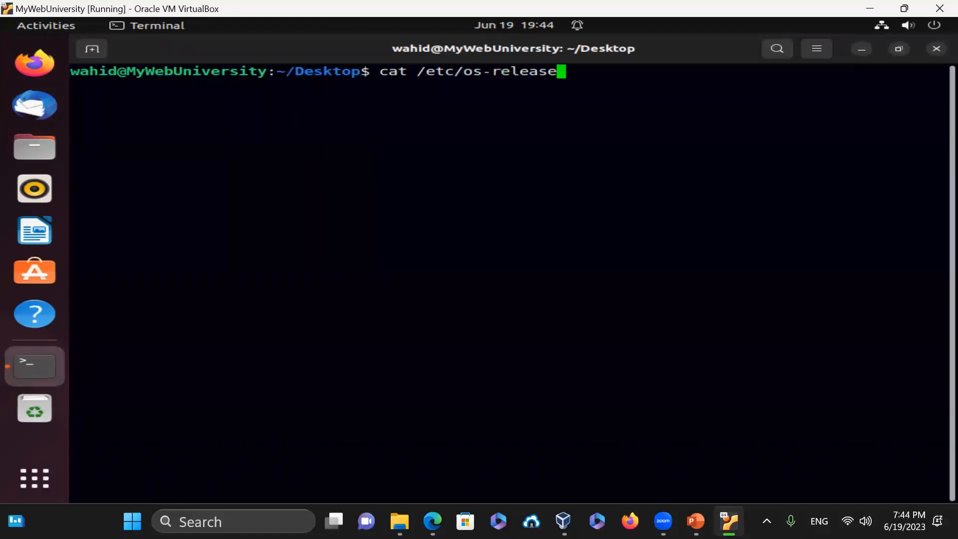
key(Return)
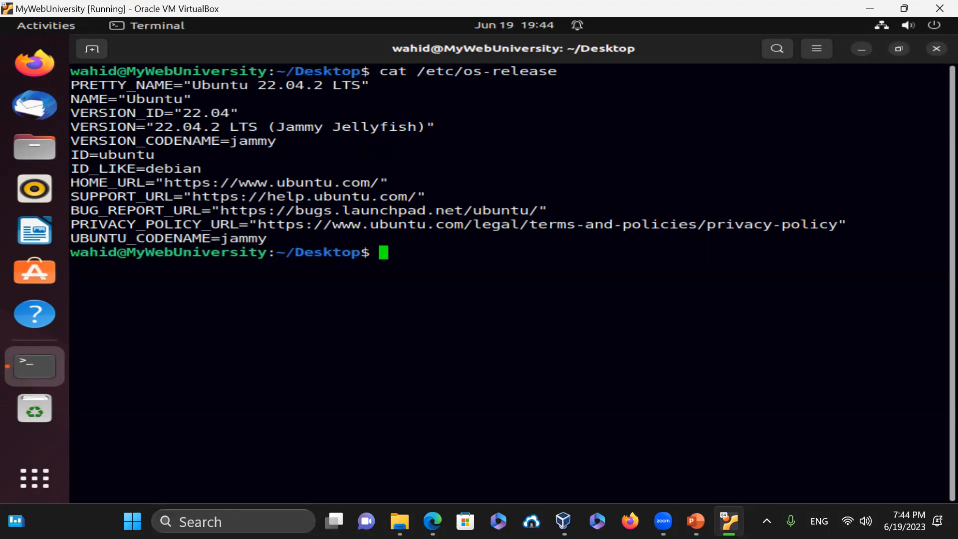
text(pwd)
key(Return)
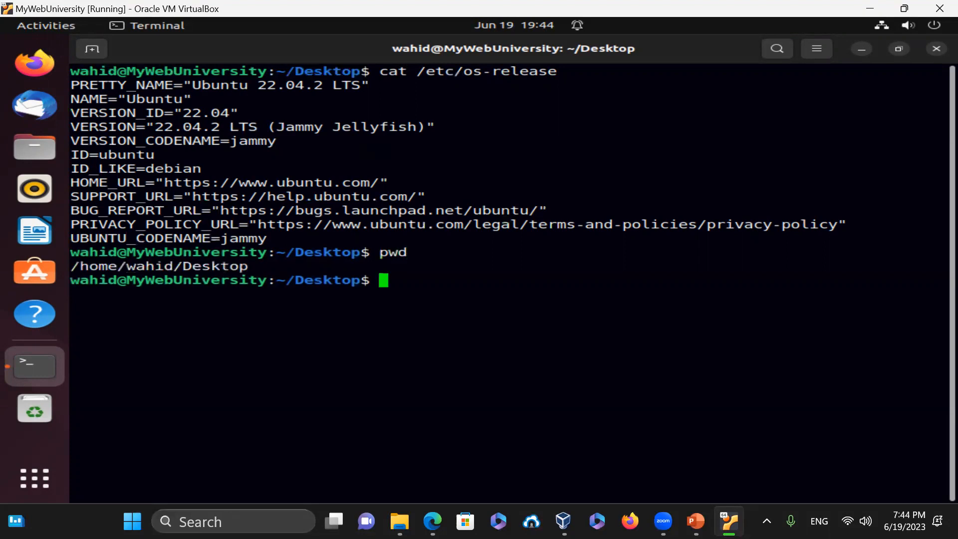
- Run sudo apt update with the password, reporting 7 upgradable packages
text(su)
key(BackSpace)
text(do)
text( update)
key(BackSpace)
key(BackSpace)
key(BackSpace)
key(BackSpace)
key(BackSpace)
key(BackSpace)
text(apt update)
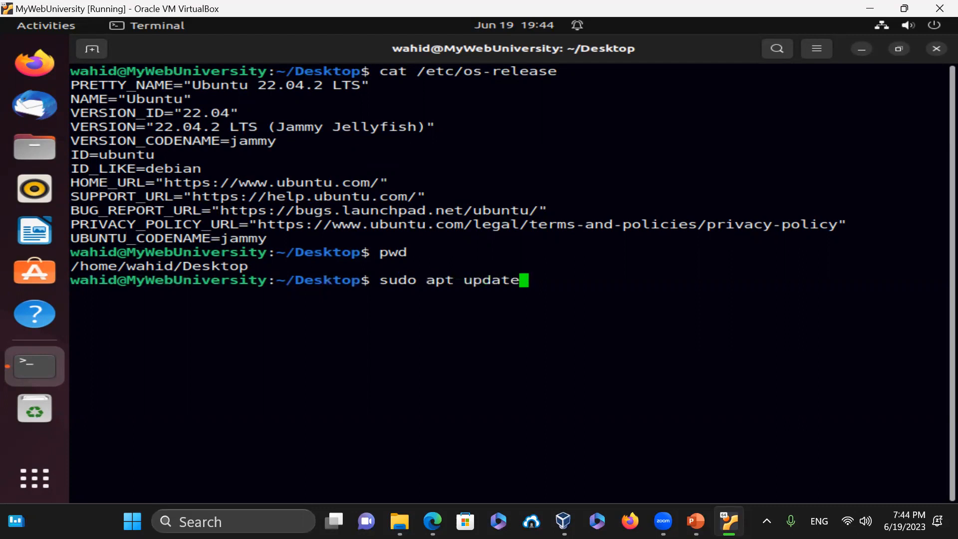
key(Return)
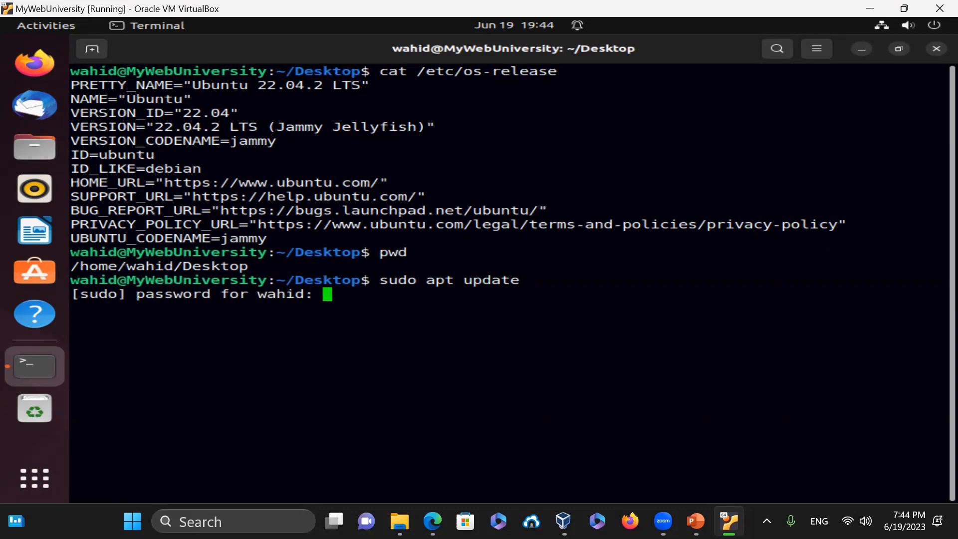
key(Return)
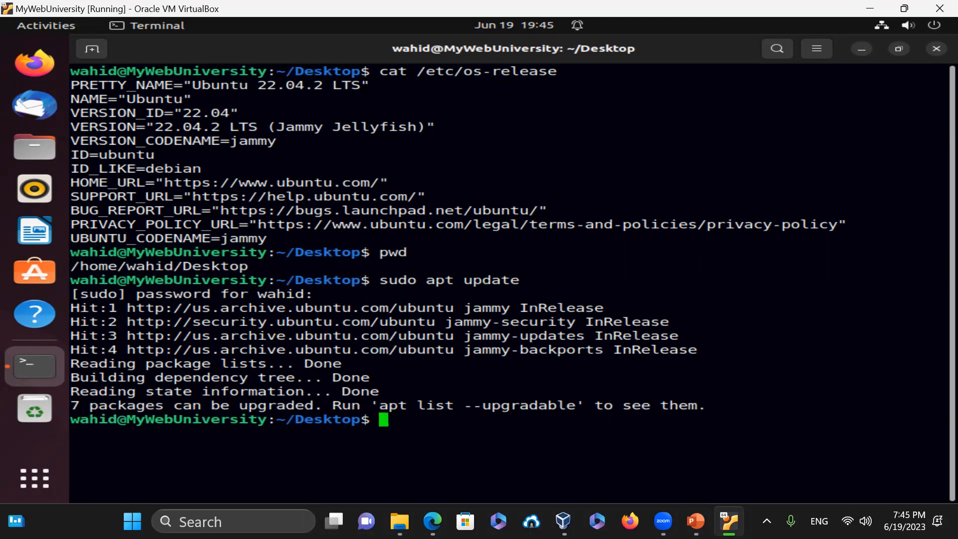
- Open the apt manual page with man apt and search it for 'update'
text(man update)
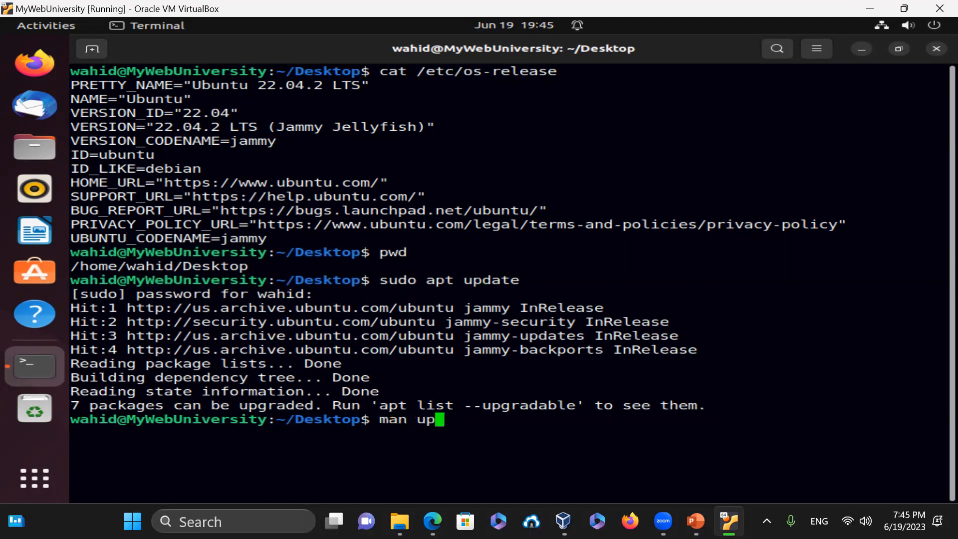
key(BackSpace)
key(BackSpace)
key(BackSpace)
key(BackSpace)
key(BackSpace)
key(BackSpace)
text(apt)
key(Return)
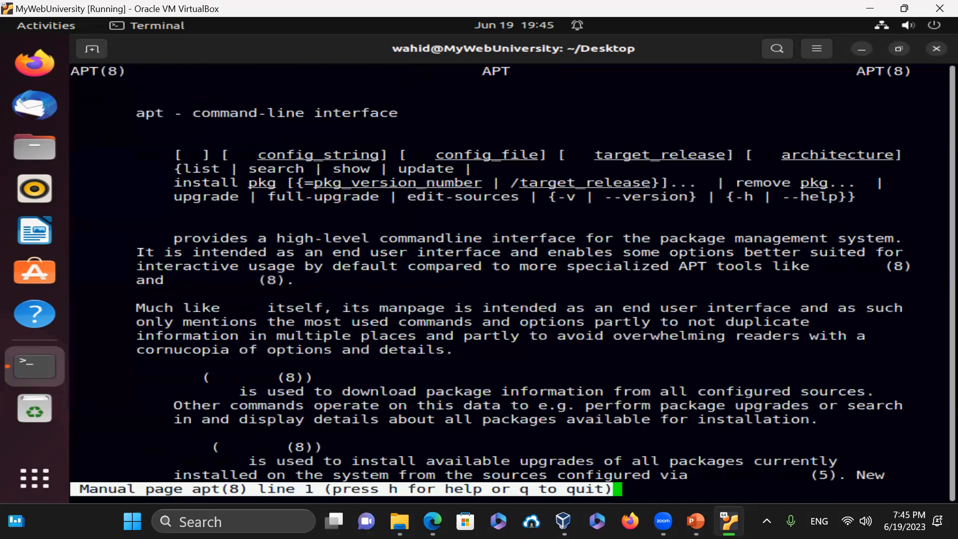
text(/update)
key(Return)
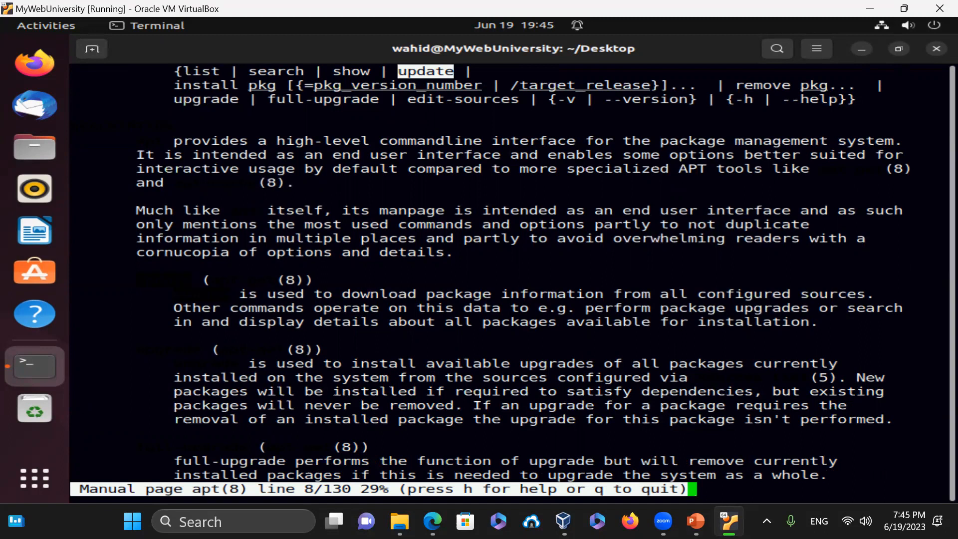
- Exit the apt manual page and clear the terminal to an empty prompt
key(slash)
text(clear)
key(Return)
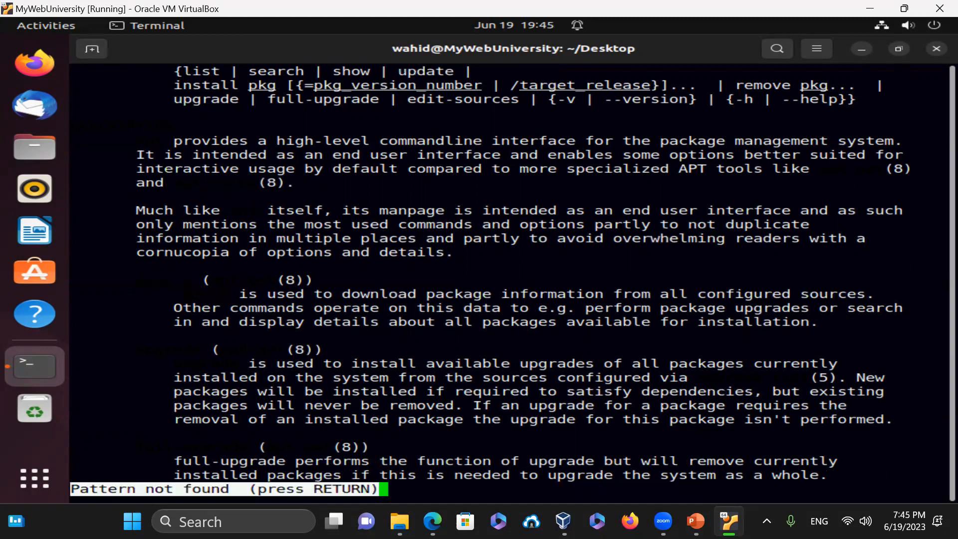
key(slash)
text(clear)
key(Return)
key(slash)
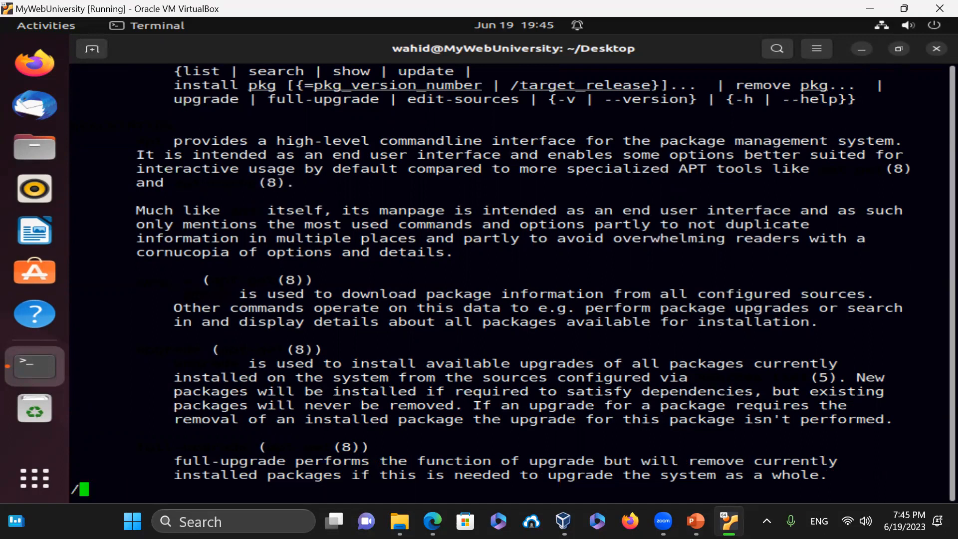
text(clear)
key(Return)
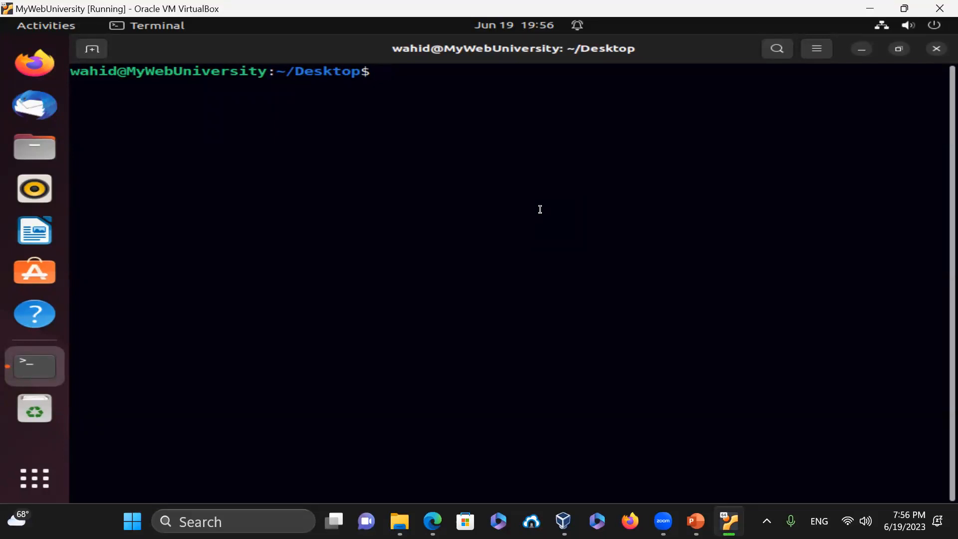
- Run cat /etc/os-release to display the Ubuntu 22.04.2 LTS (Jammy Jellyfish) details
text(cat /etc/)
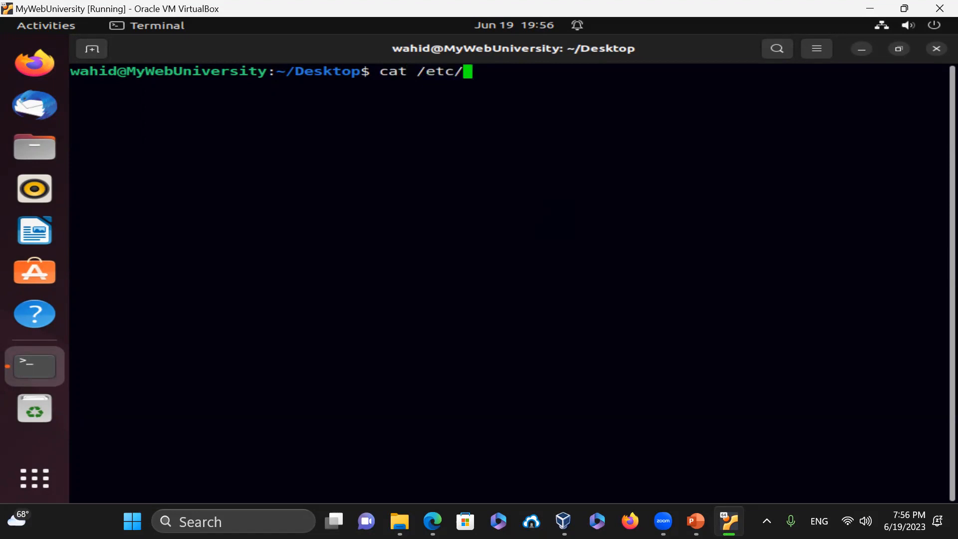
text(os-re)
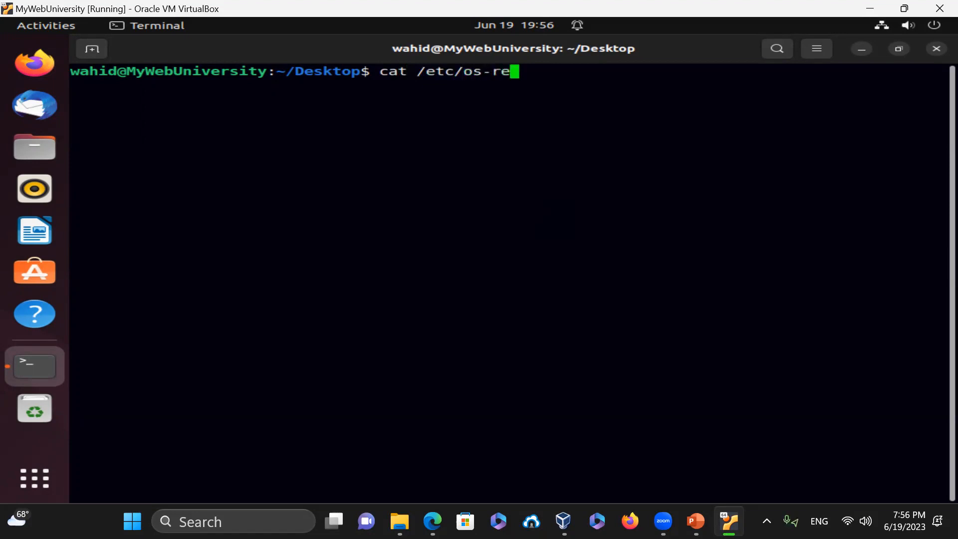
text(lease)
key(Return)
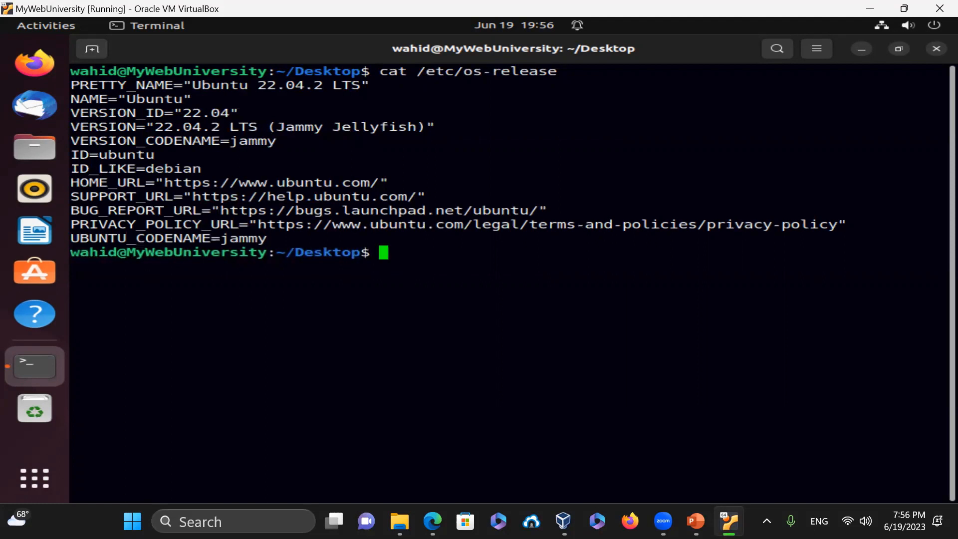
- Switch to a root shell with sudo su - and confirm the user is root with id and id -un
text(sudo )
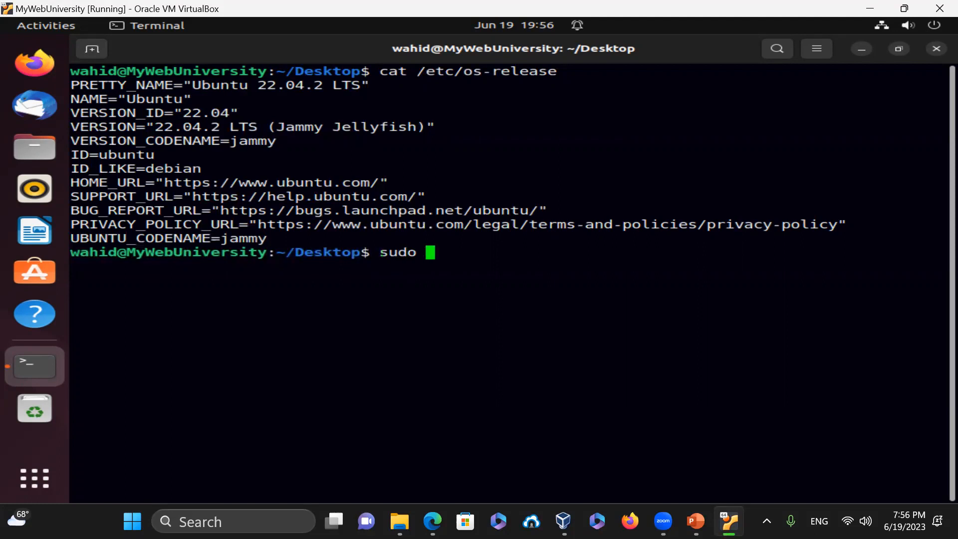
text(su -)
key(Return)
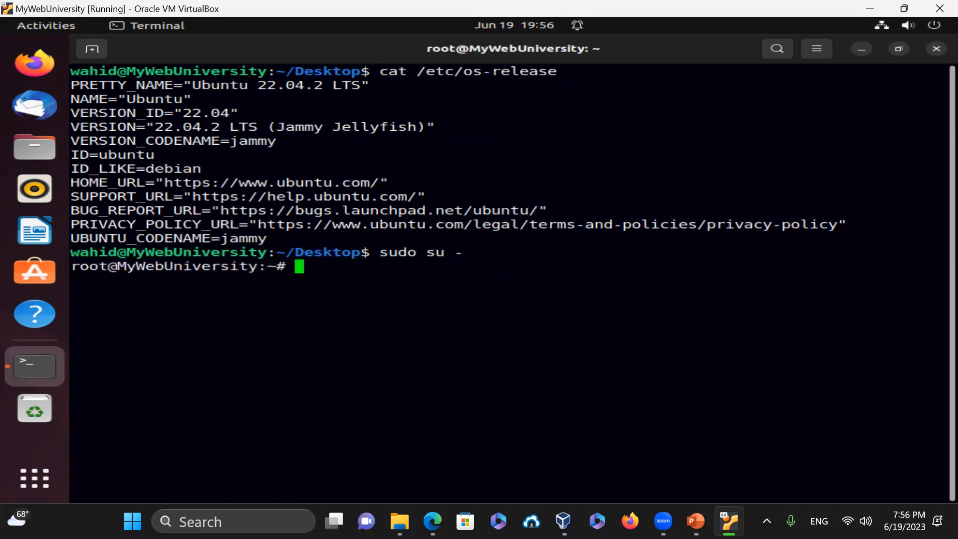
text(id)
key(Return)
text(id -un)
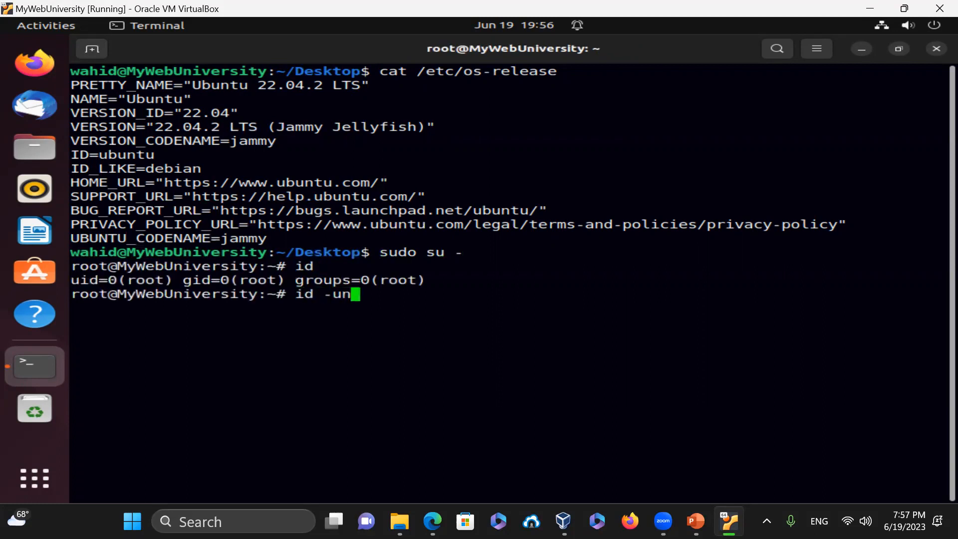
key(Return)
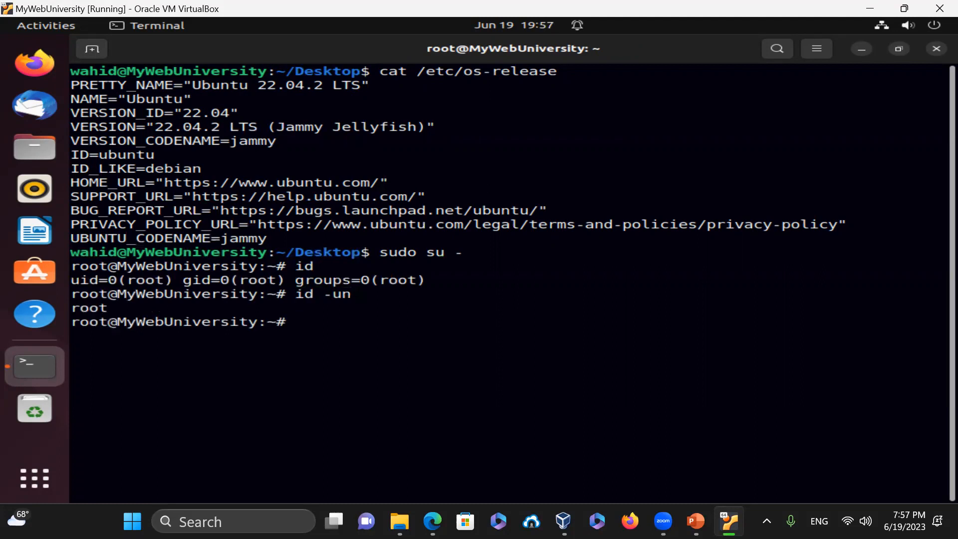
- Run apt update, then apt list --upgradable to show the 7 upgradable packages
text(apt update)
key(Return)
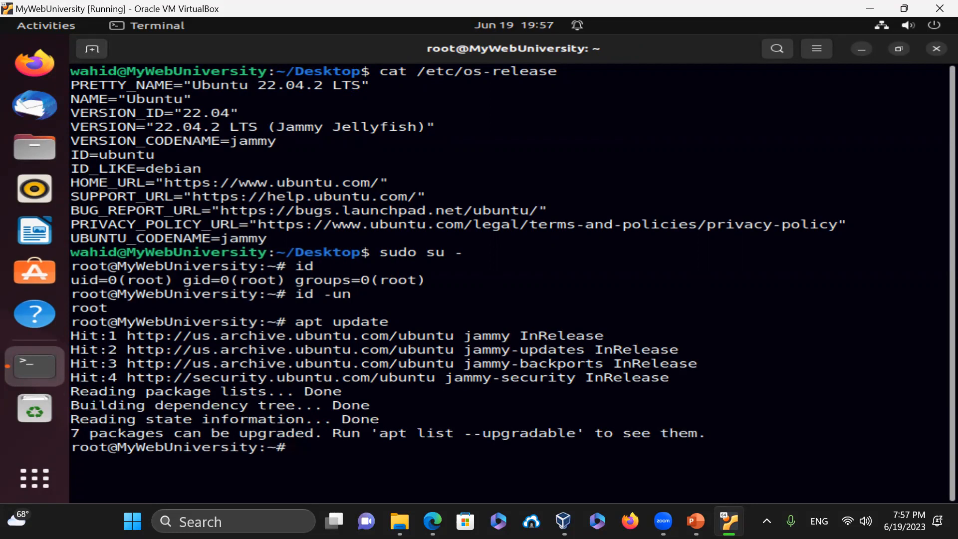
text(apt list --u)
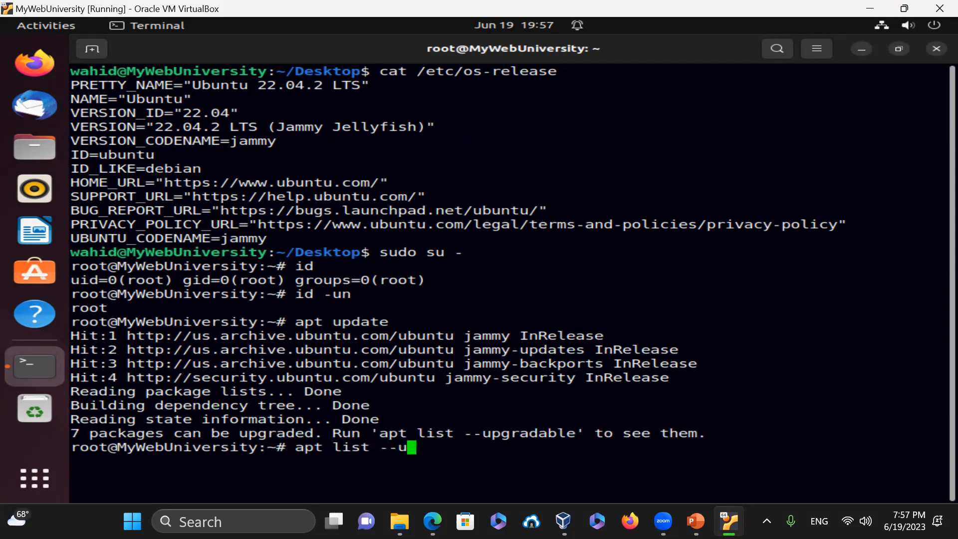
text(pgradable)
key(Return)
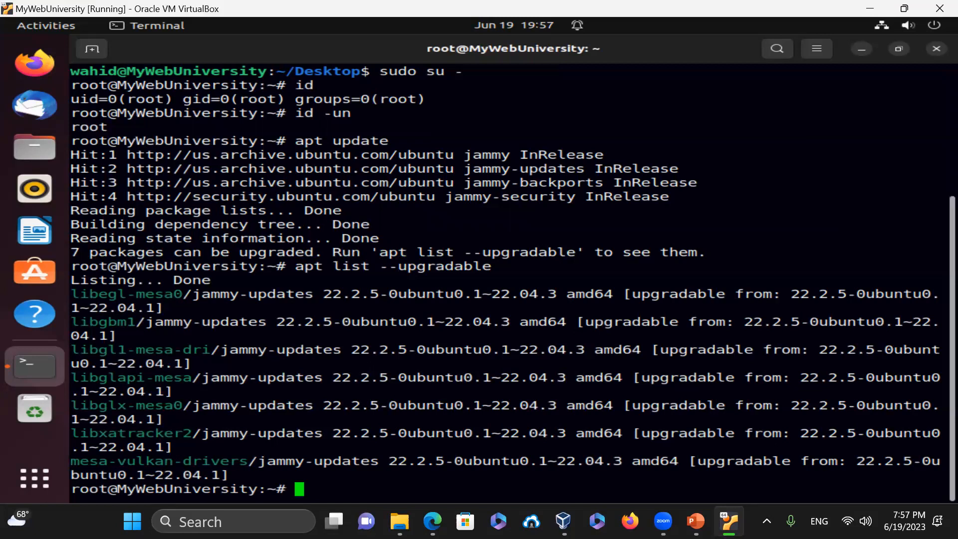
- Abandon the half-typed apt --only-upgrade command and clear the terminal screen
text(apt --only-upgrade )
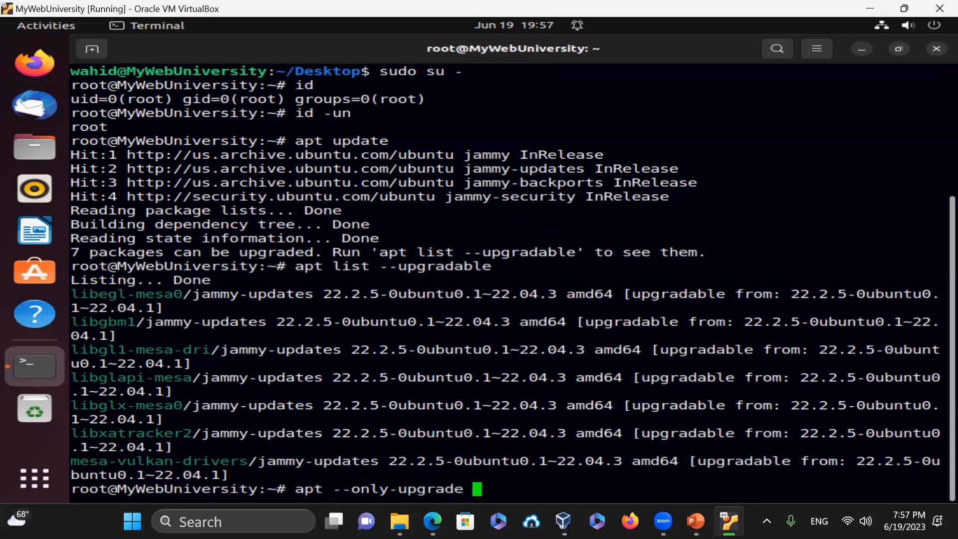
text(install package)
key(BackSpace)
key(BackSpace)
key(BackSpace)
key(BackSpace)
key(BackSpace)
key(BackSpace)
key(BackSpace)
key(BackSpace)
key(BackSpace)
key(BackSpace)
key(BackSpace)
key(BackSpace)
key(BackSpace)
key(BackSpace)
key(BackSpace)
key(BackSpace)
key(BackSpace)
key(BackSpace)
key(BackSpace)
key(BackSpace)
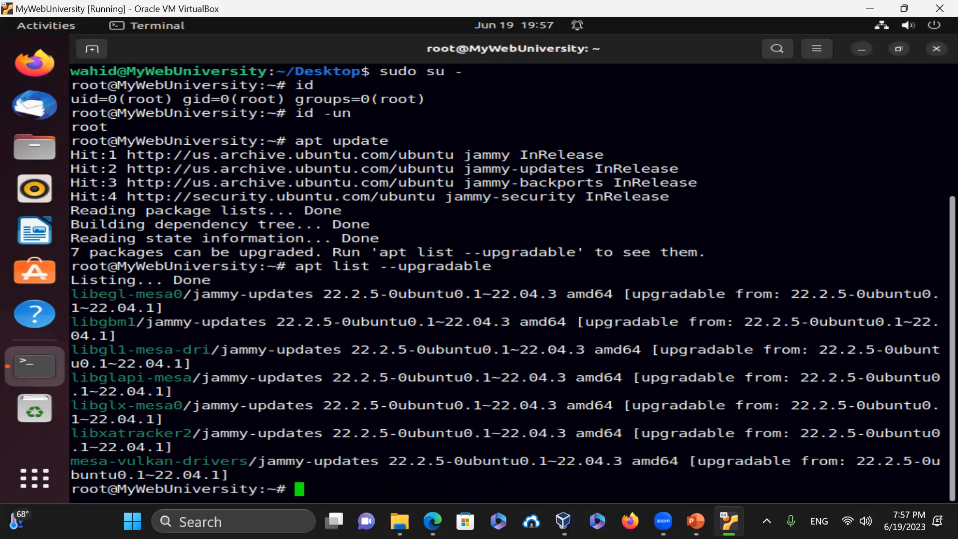
text(clear)
key(Return)
- Run apt upgrade (0 upgraded, 7 kept back) and clear the screen
text(apt upgrade)
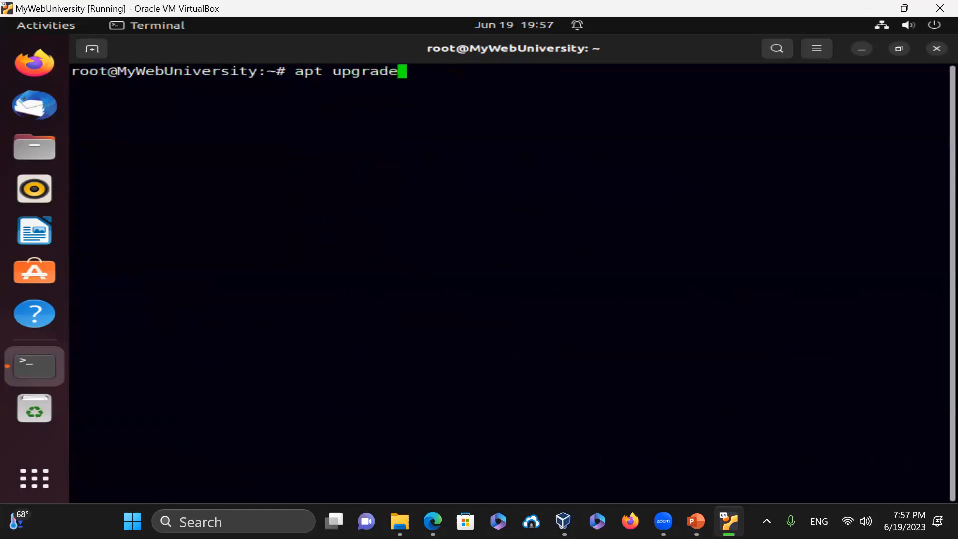
key(Return)
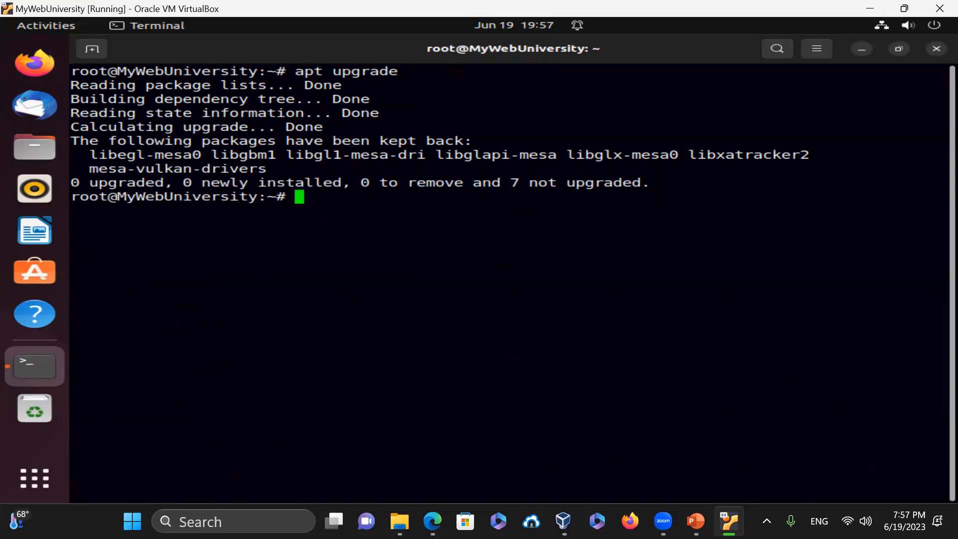
text(clear)
key(Return)
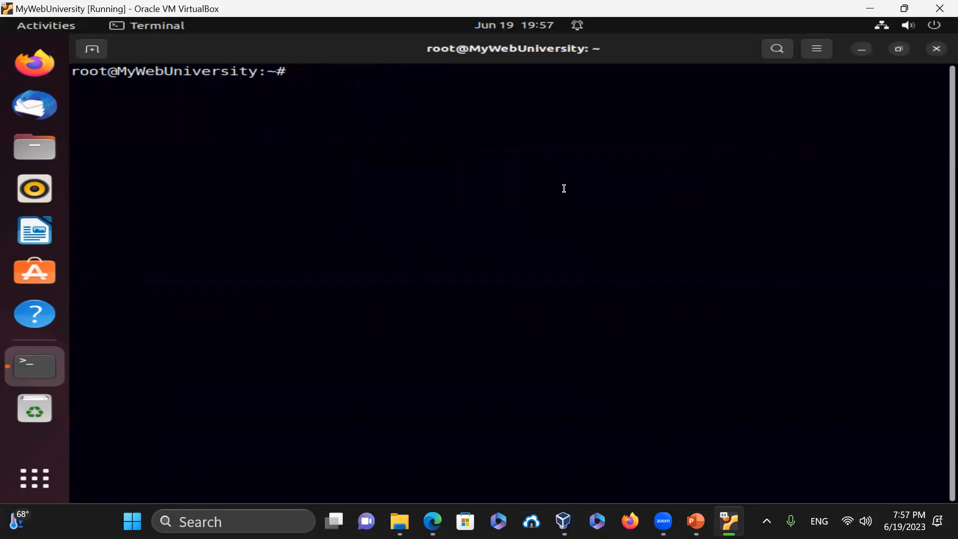
- Exit the root shell and close the terminal window with exit twice
text(exit)
key(Return)
text(exit)
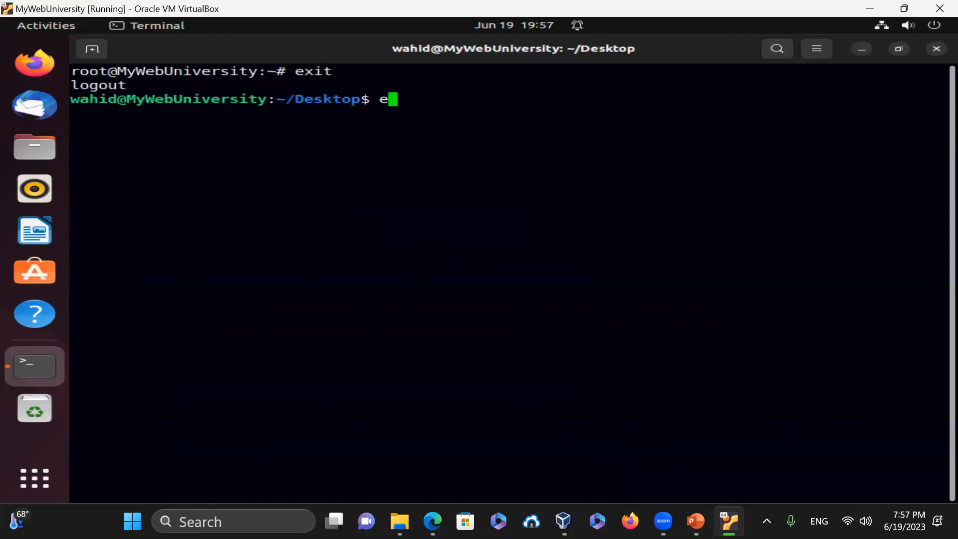
key(Return)
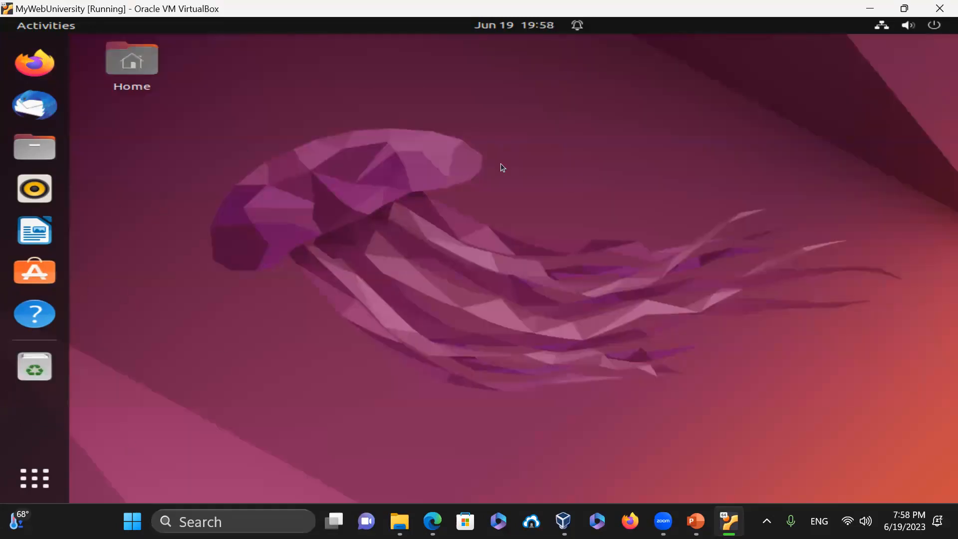
- From the desktop's Display Settings, switch the Appearance style to Dark
right_click(464, 118)
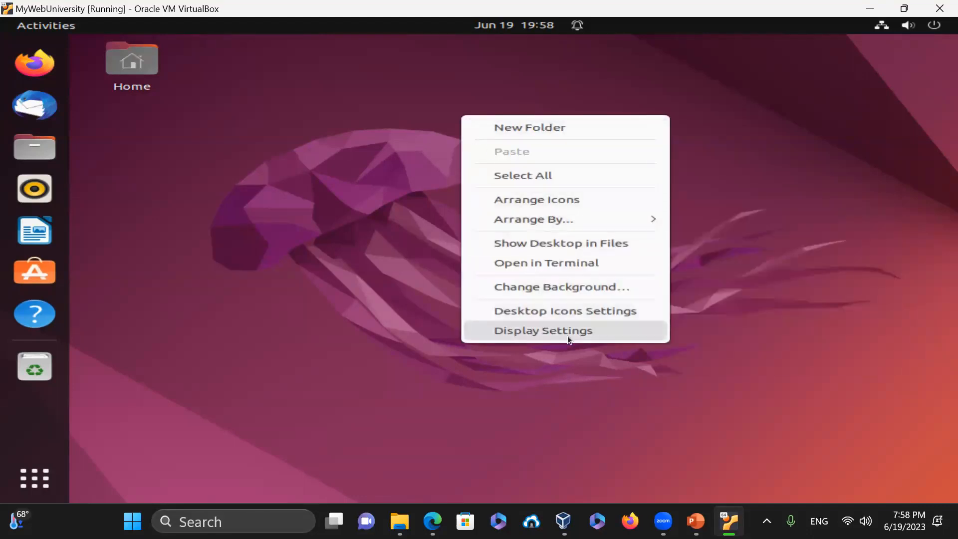
click(574, 331)
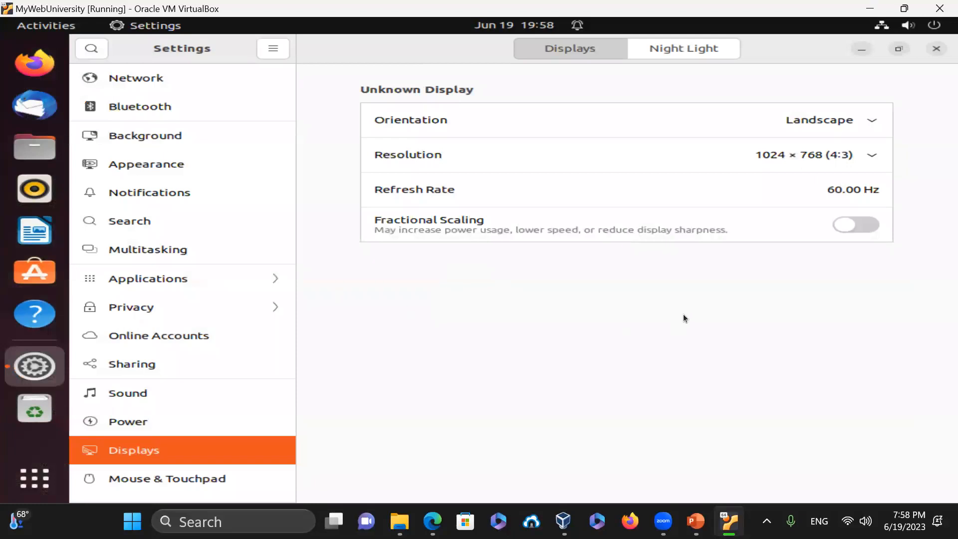
click(160, 166)
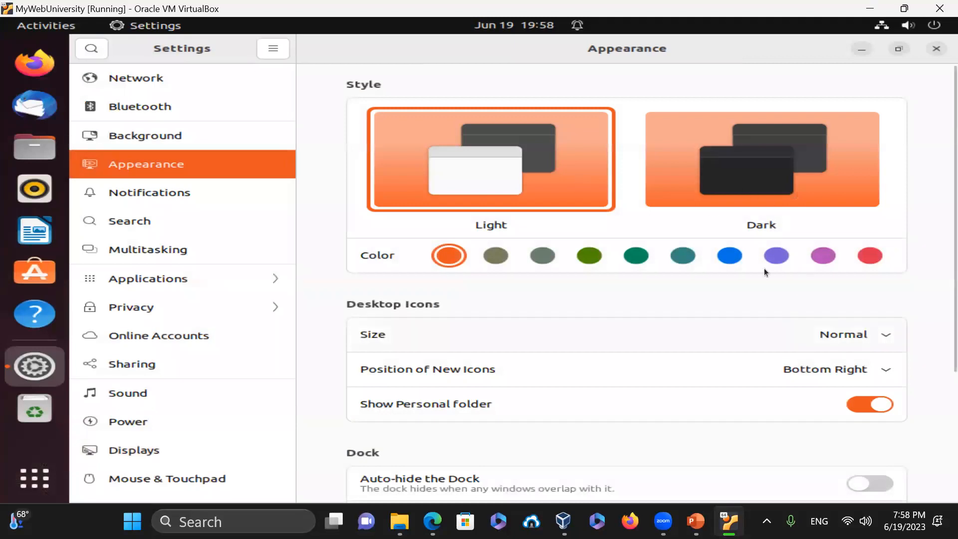
scroll(759, 267, down, 5)
scroll(758, 264, up, 4)
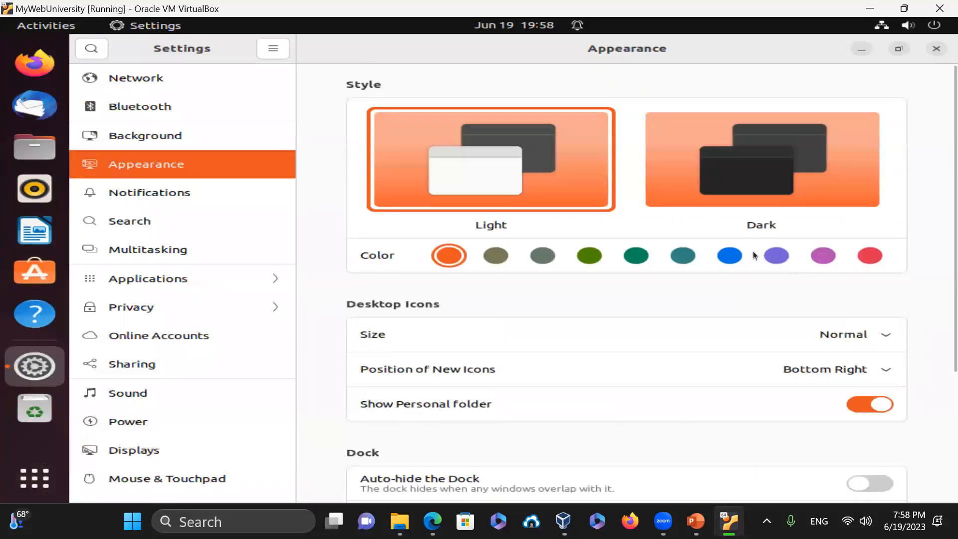
click(806, 163)
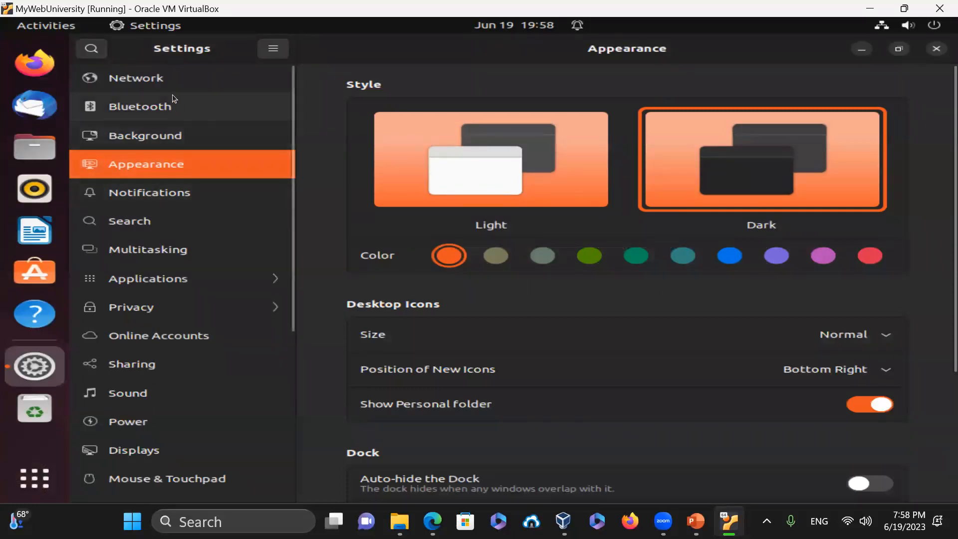
- Set the green-valley landscape as the Background wallpaper and close Settings
click(161, 81)
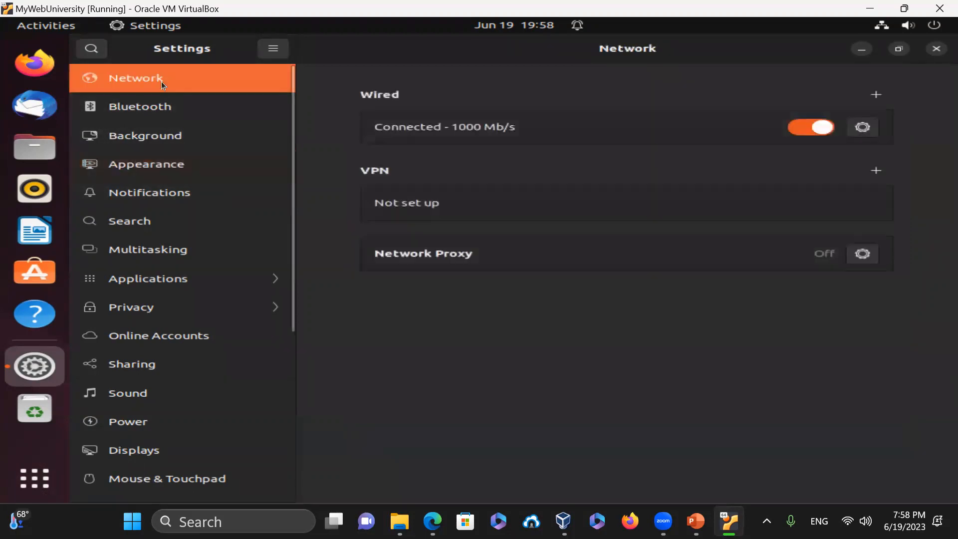
click(163, 112)
click(164, 142)
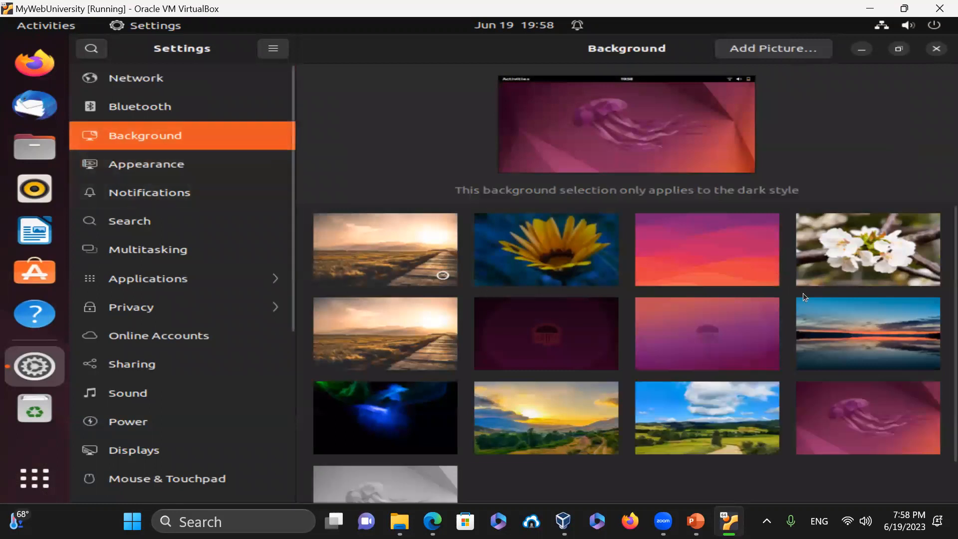
scroll(804, 294, down, 1)
scroll(803, 294, up, 1)
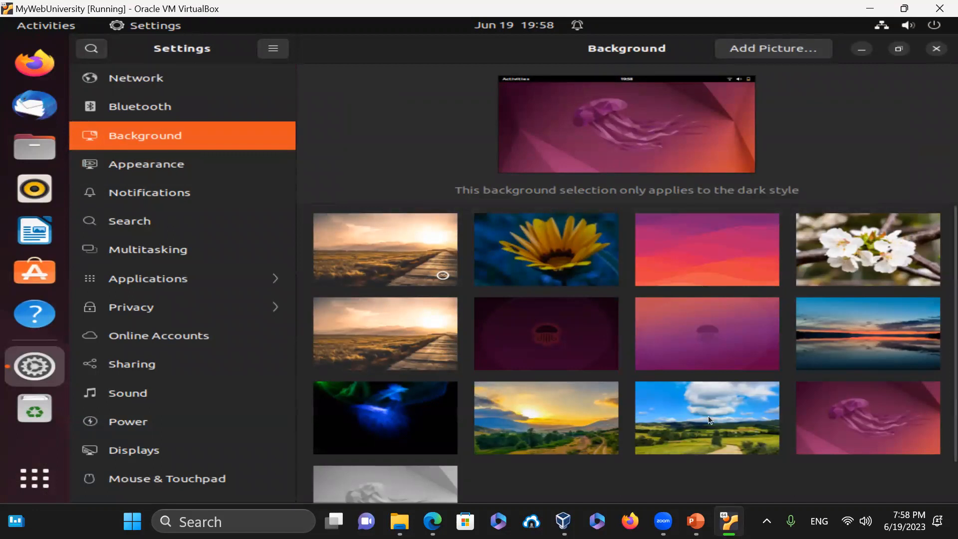
click(703, 431)
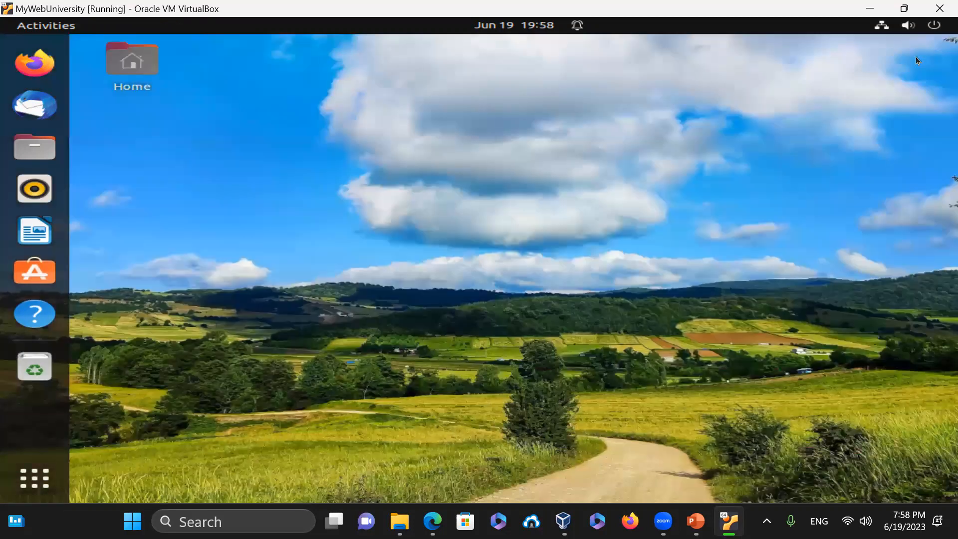
click(937, 49)
- Try the sunset valley, then the boardwalk sunset wallpaper, and close Settings
right_click(239, 106)
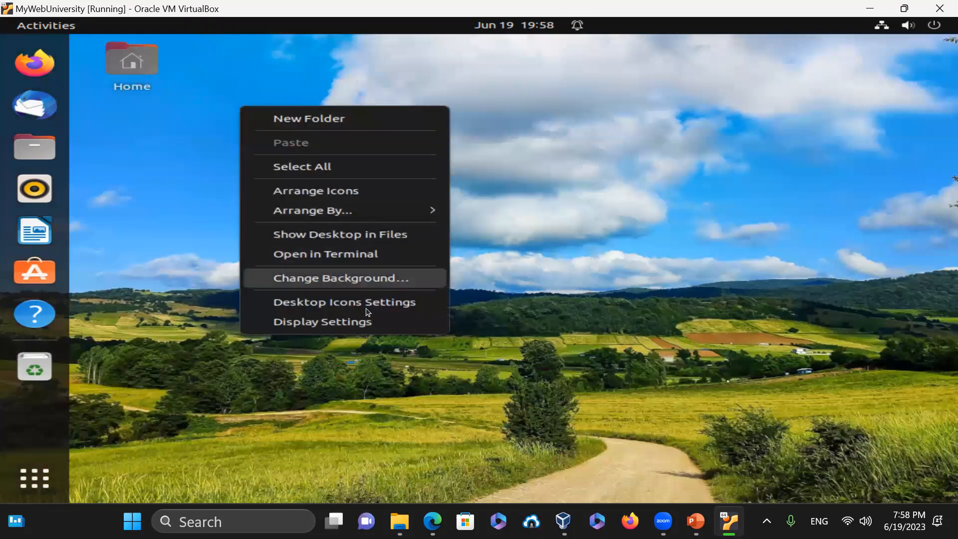
click(356, 322)
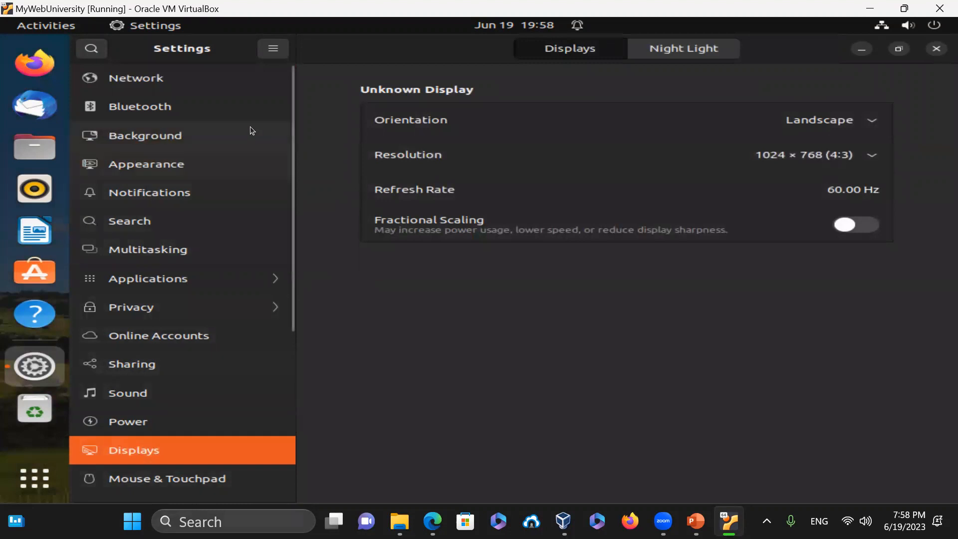
click(185, 143)
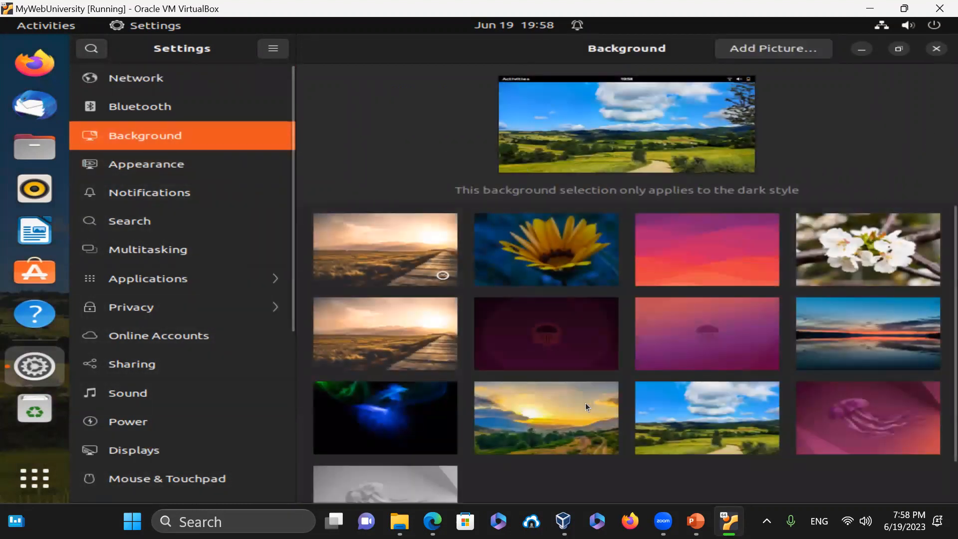
click(544, 418)
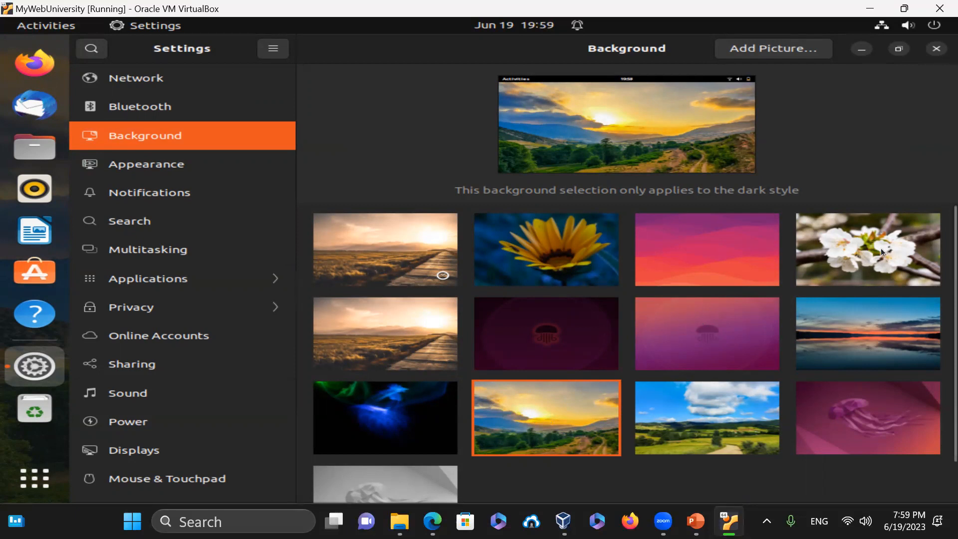
click(408, 253)
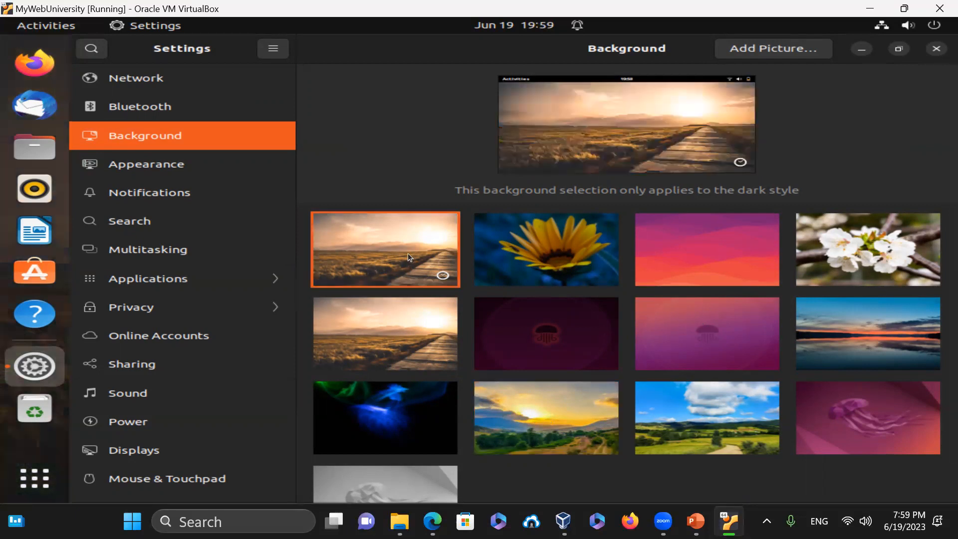
click(936, 49)
- Reopen Background settings, set the purple jellyfish wallpaper, glance at Color and Users, then close Settings
right_click(286, 109)
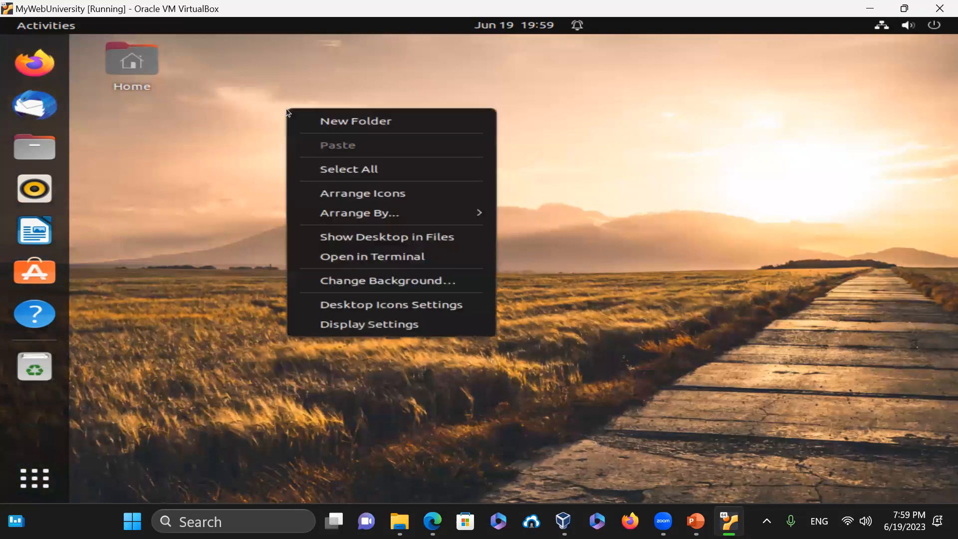
click(417, 329)
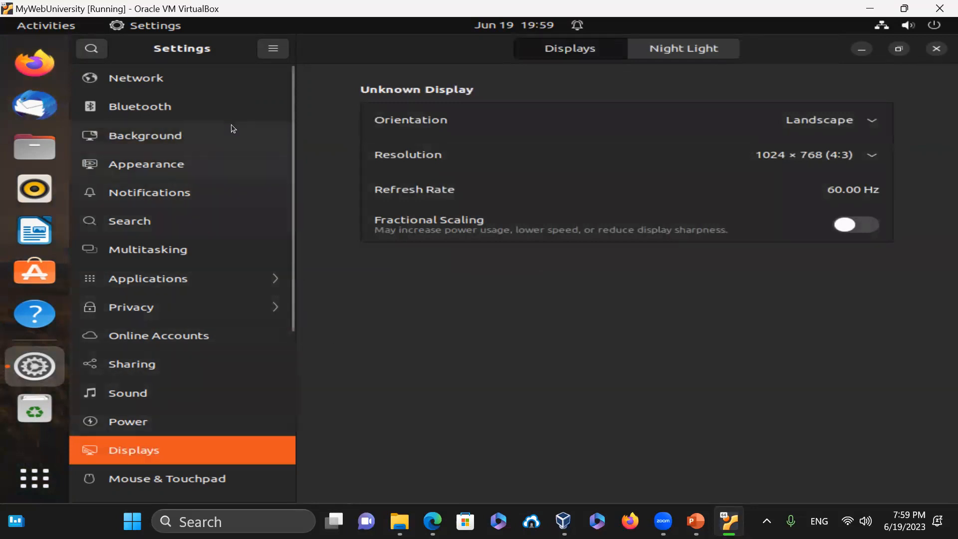
click(176, 143)
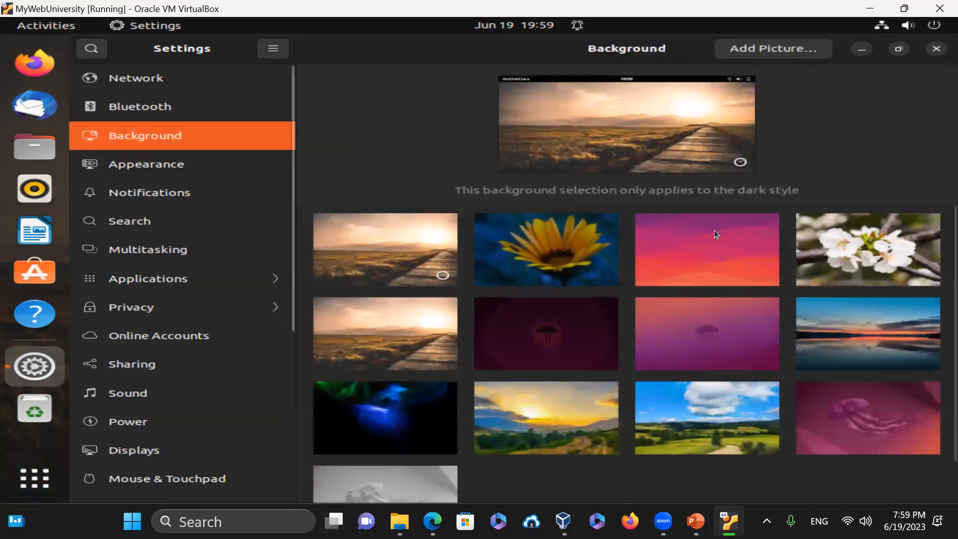
click(897, 412)
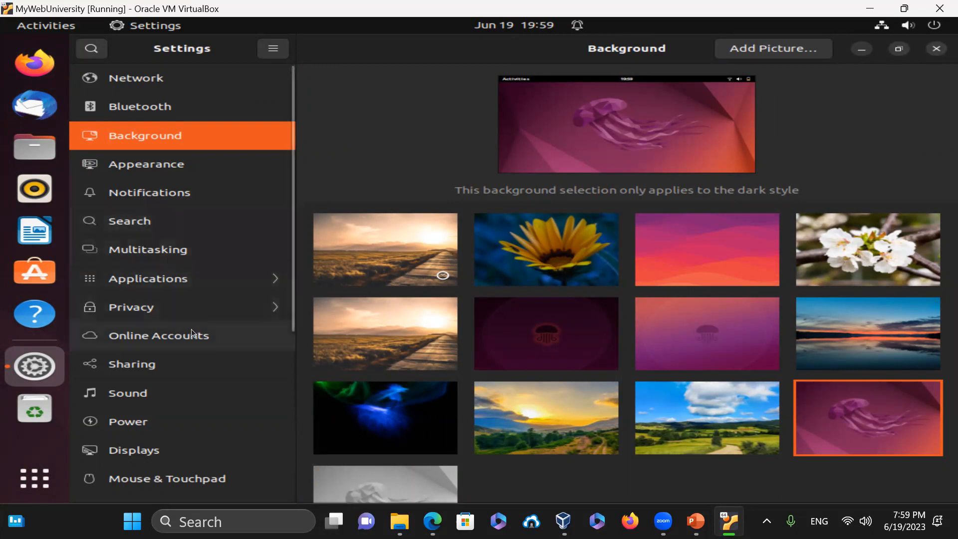
scroll(194, 333, down, 6)
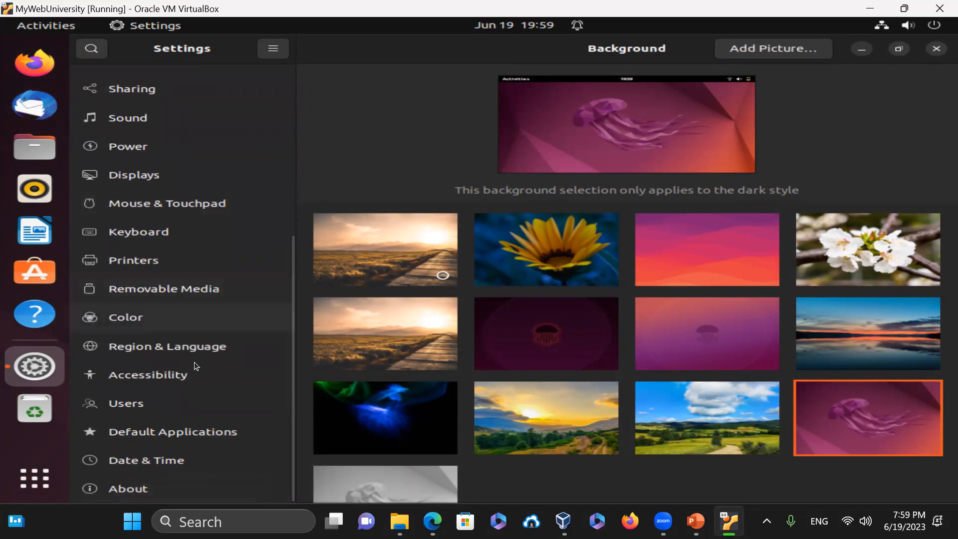
click(164, 313)
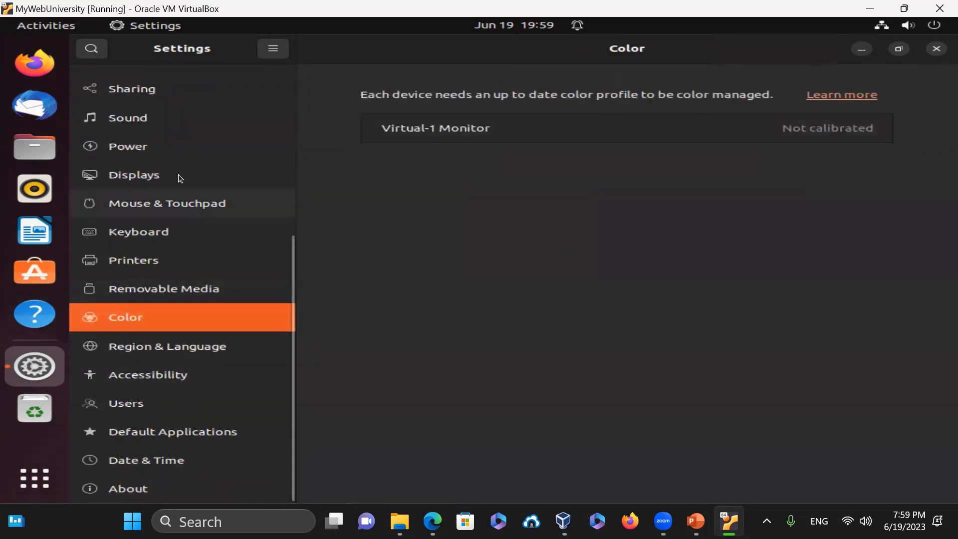
click(141, 402)
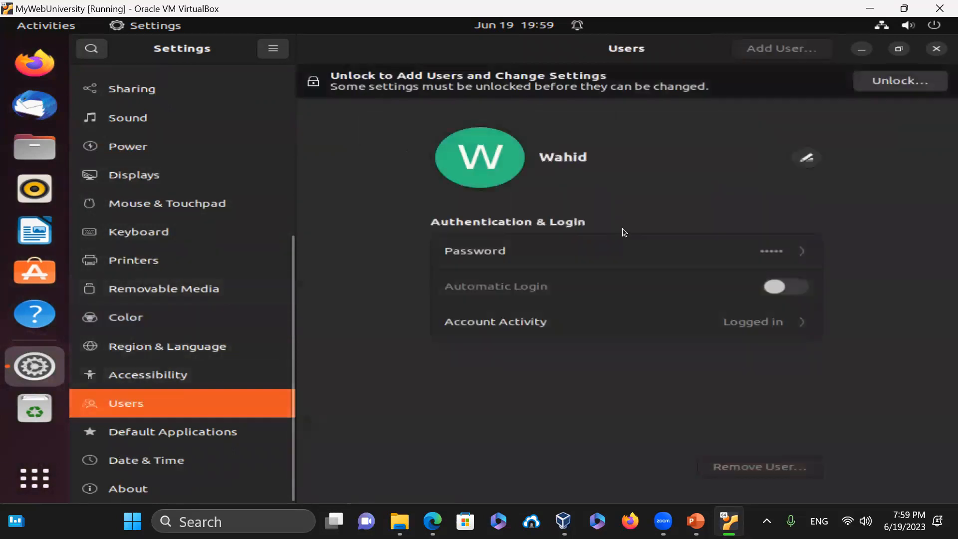
click(935, 49)
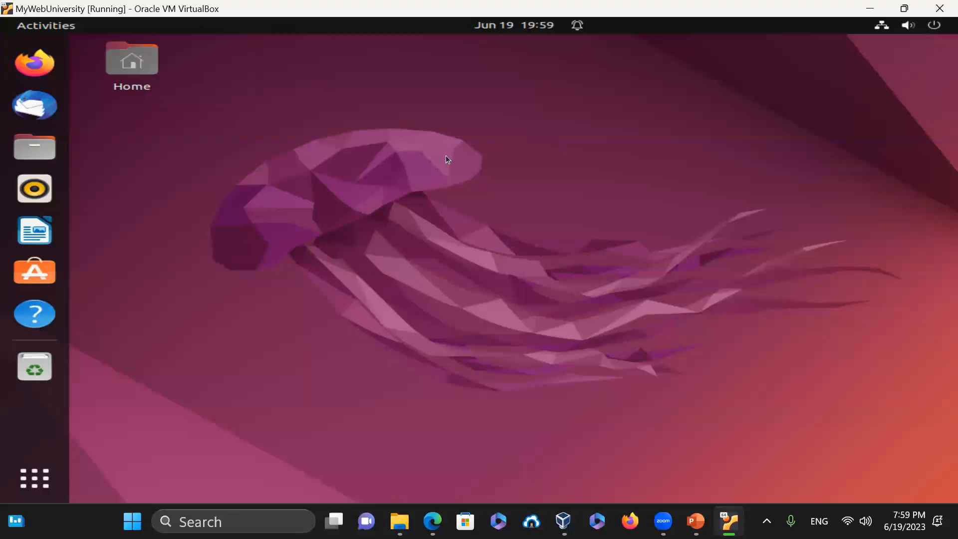
click(37, 484)
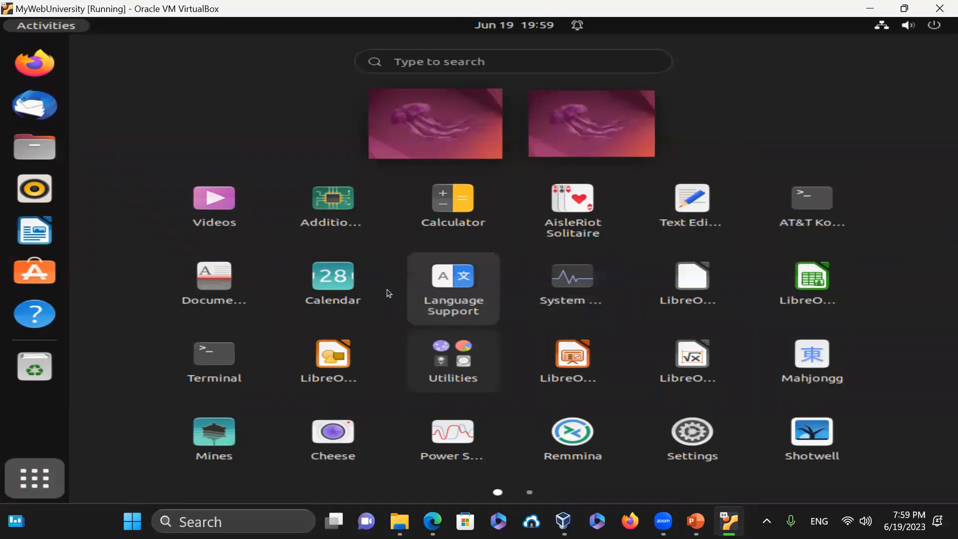
click(328, 283)
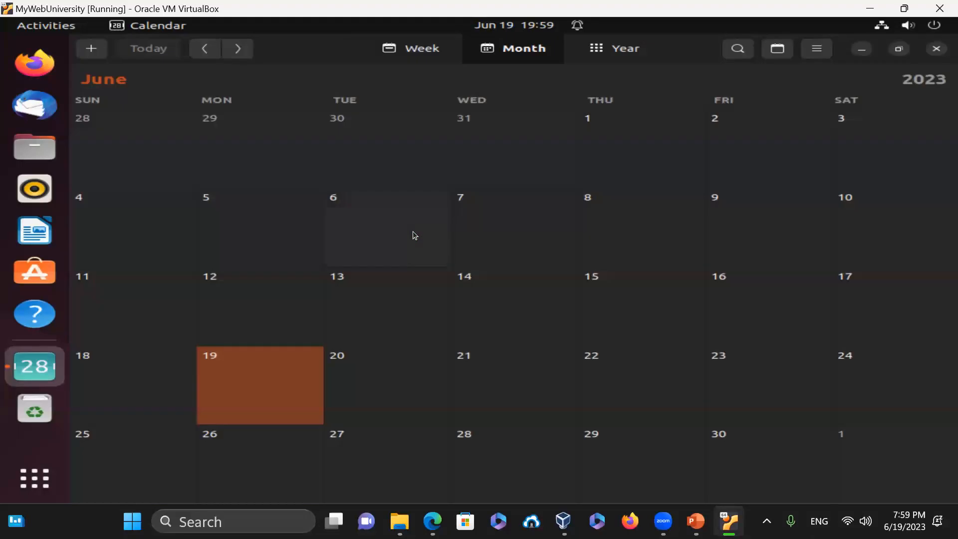
click(936, 48)
click(42, 467)
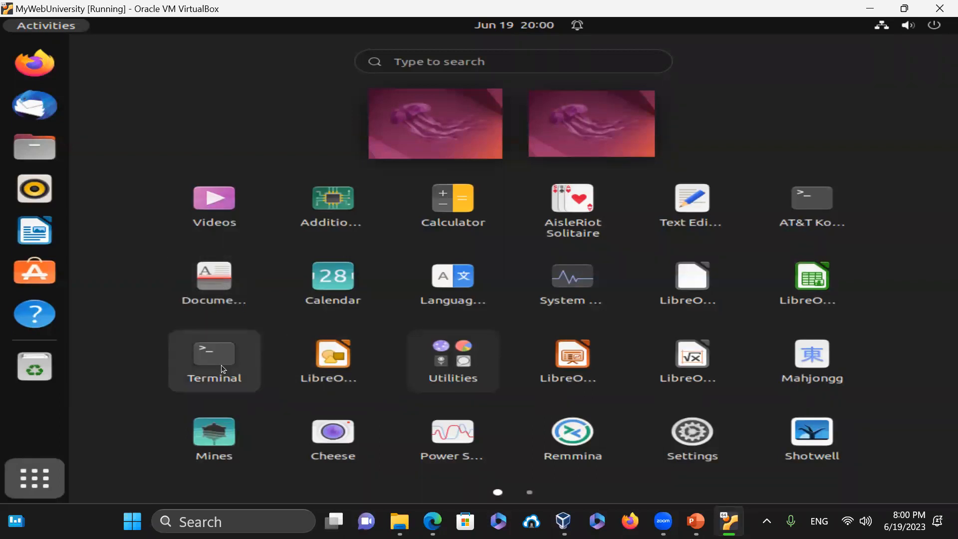
click(451, 364)
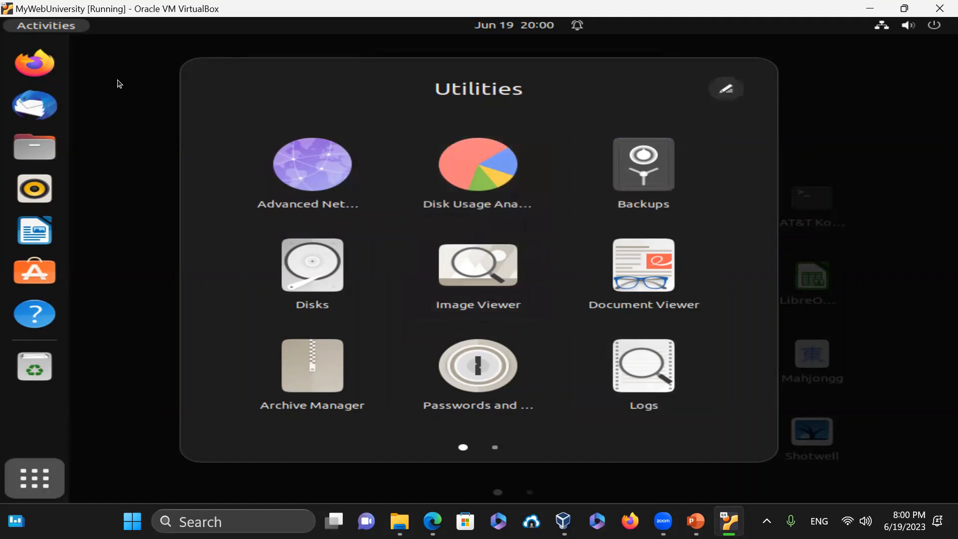
click(118, 84)
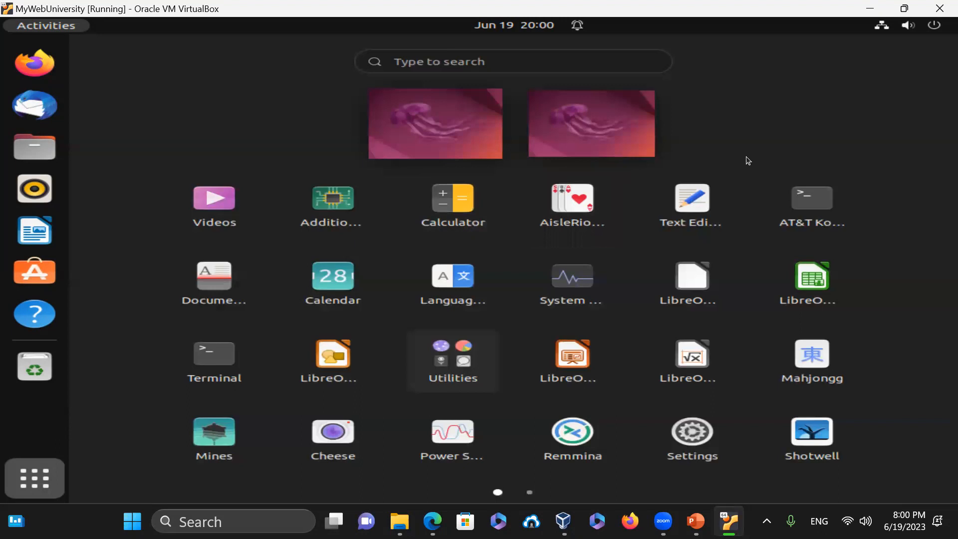
click(586, 193)
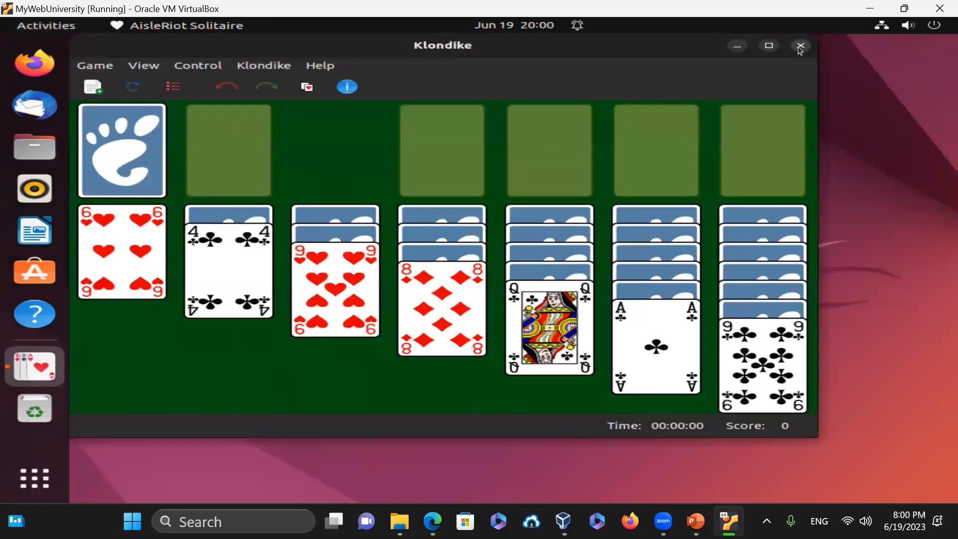
click(800, 46)
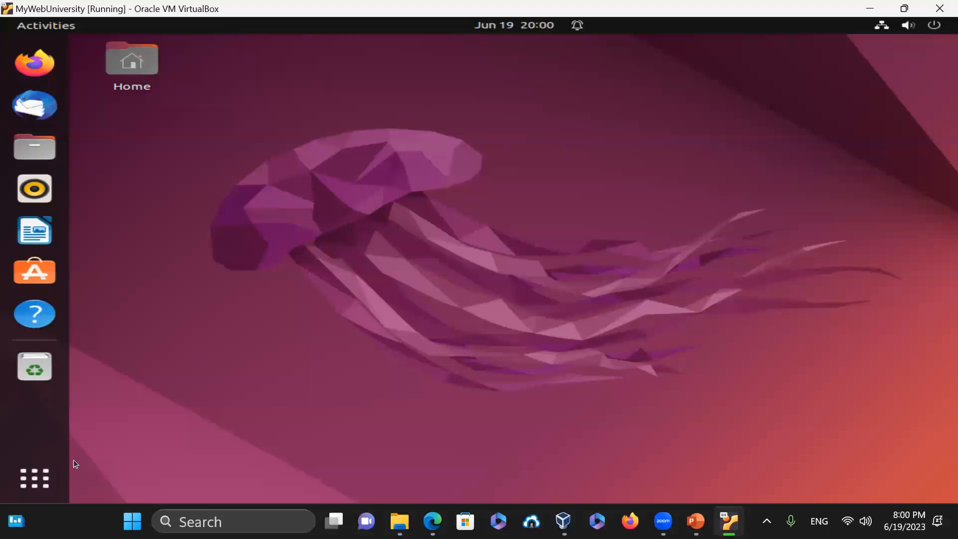
click(36, 481)
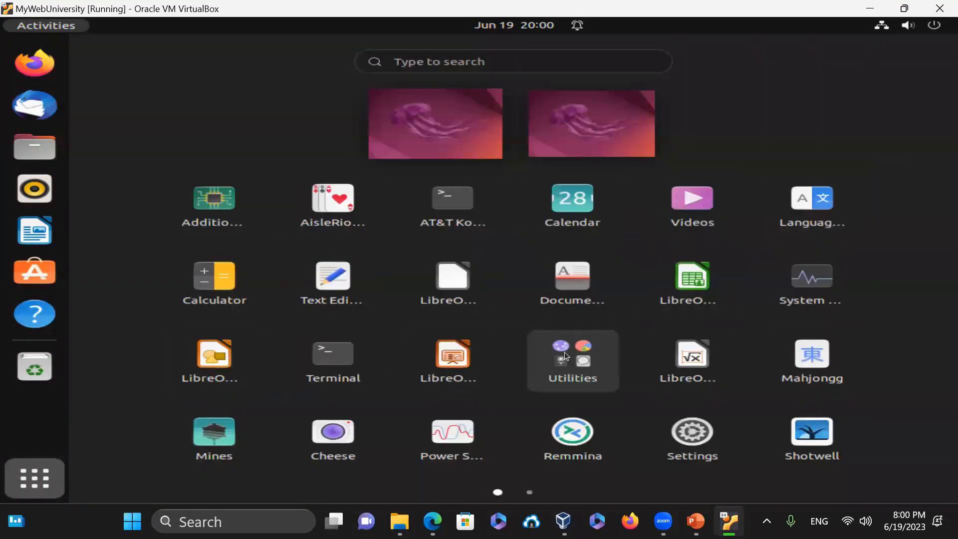
click(451, 358)
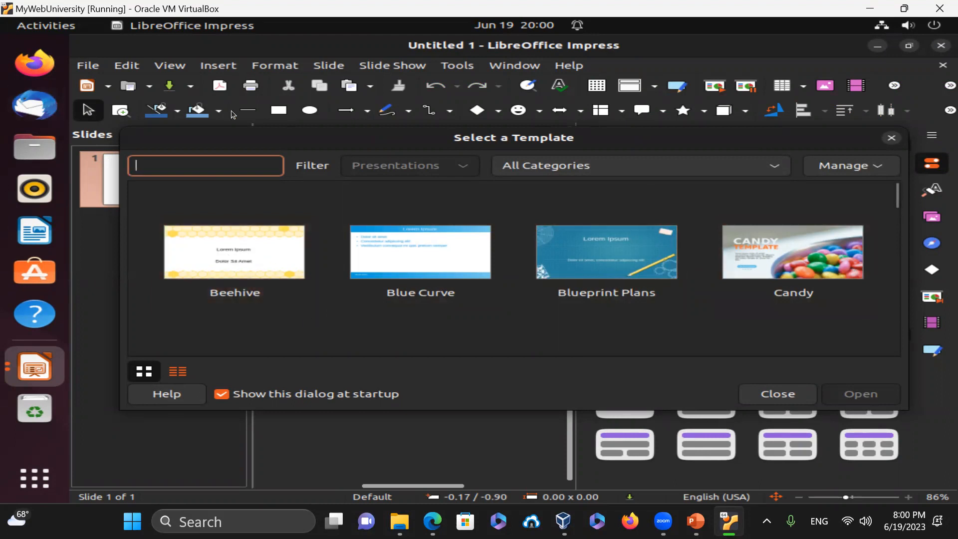
click(795, 261)
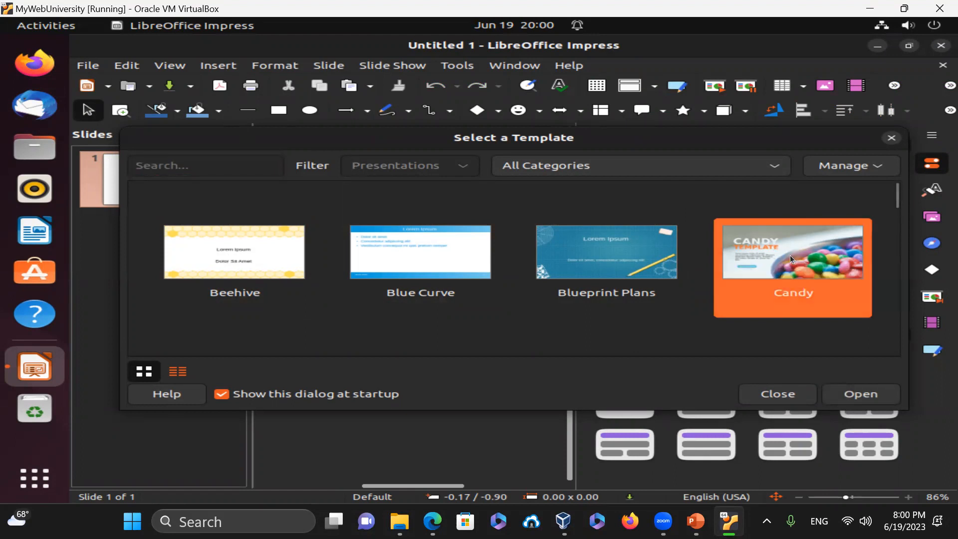
key(Return)
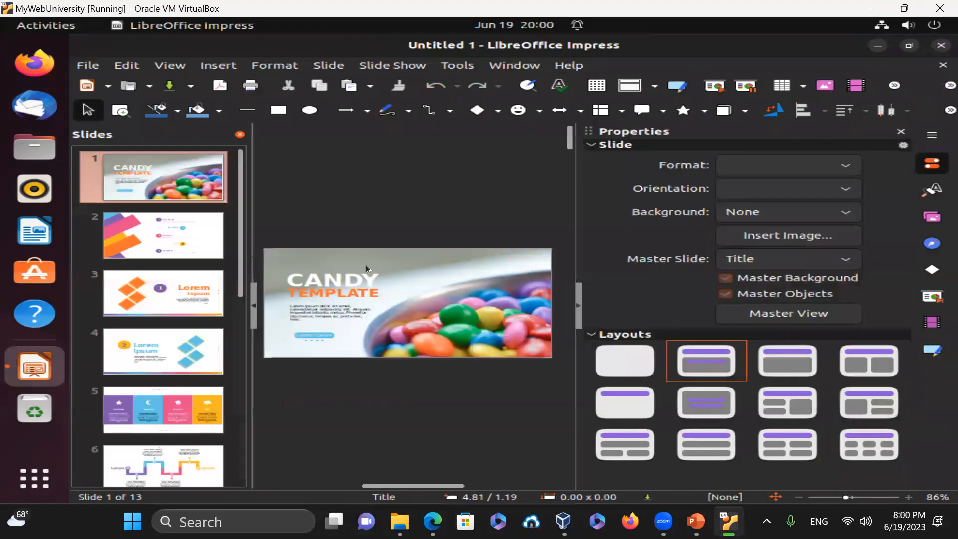
click(941, 45)
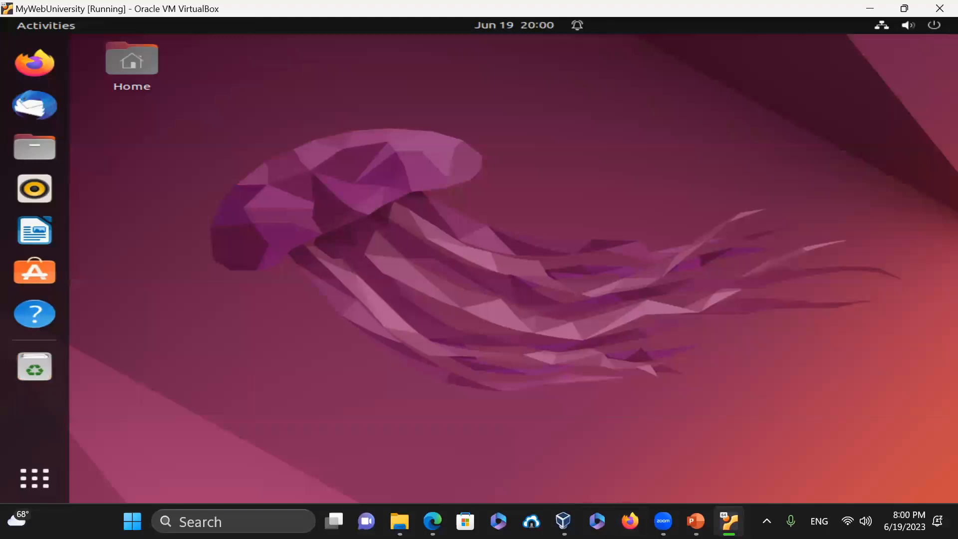
mouse_move(432, 521)
click(49, 484)
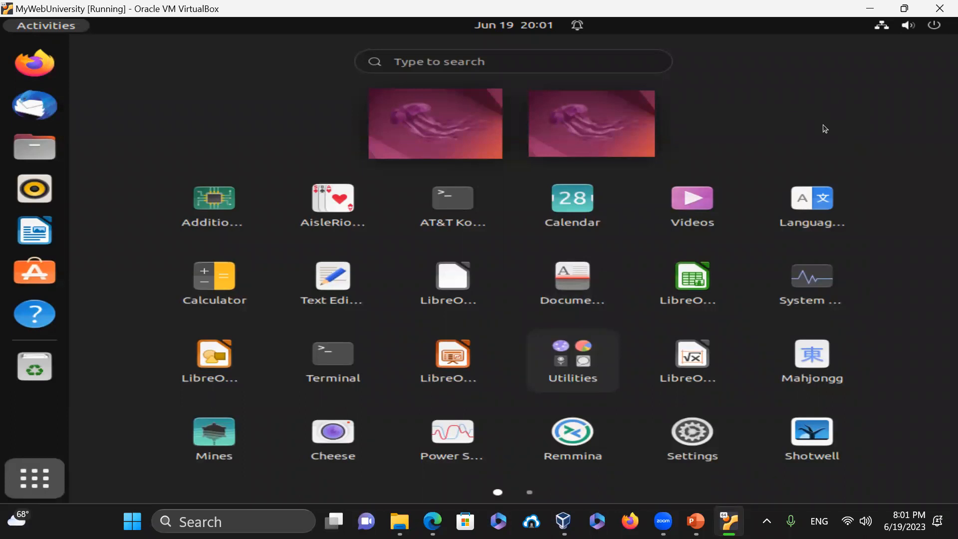
click(217, 276)
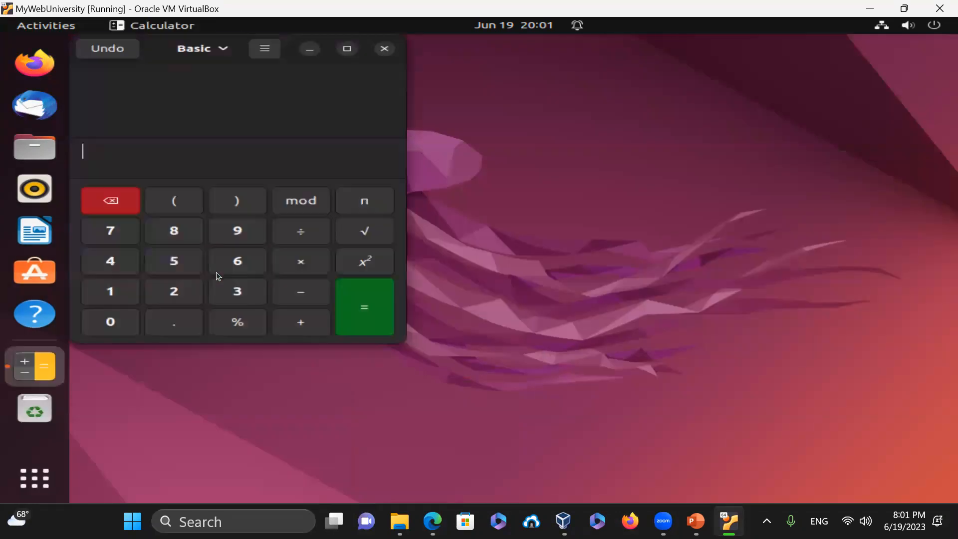
click(384, 50)
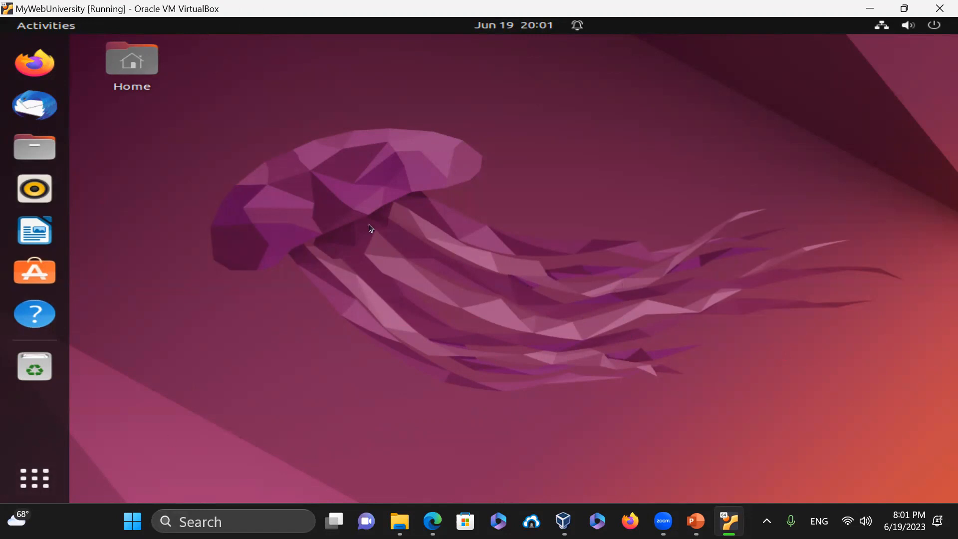
- Open a terminal in the Desktop folder, launch a plain xterm, move it aside, then exit it
right_click(230, 64)
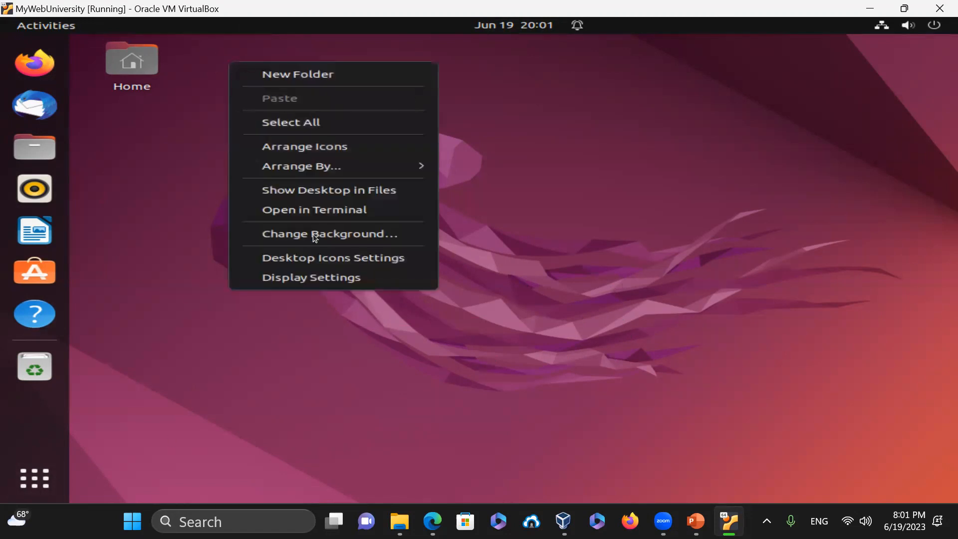
click(337, 210)
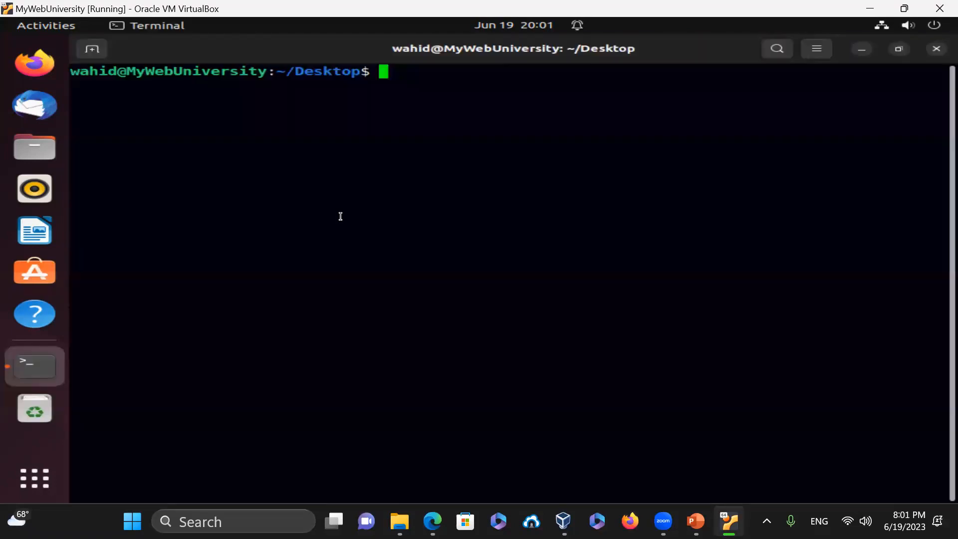
text(xterm)
key(Return)
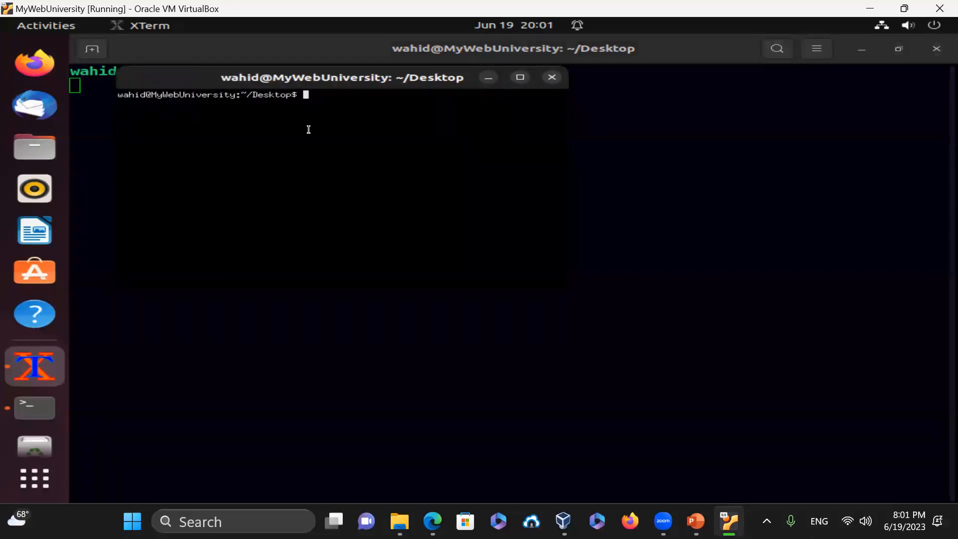
drag(250, 114, 454, 168)
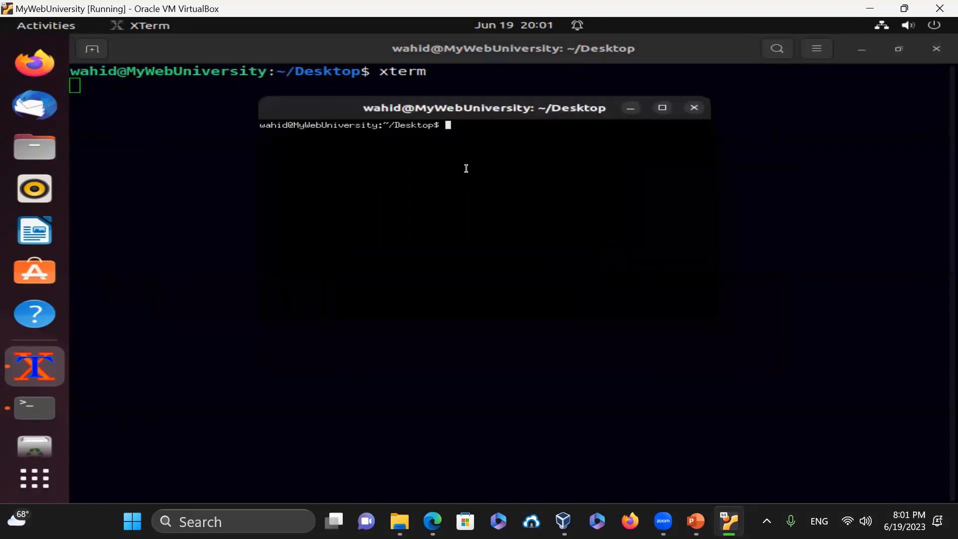
text(exit)
key(Return)
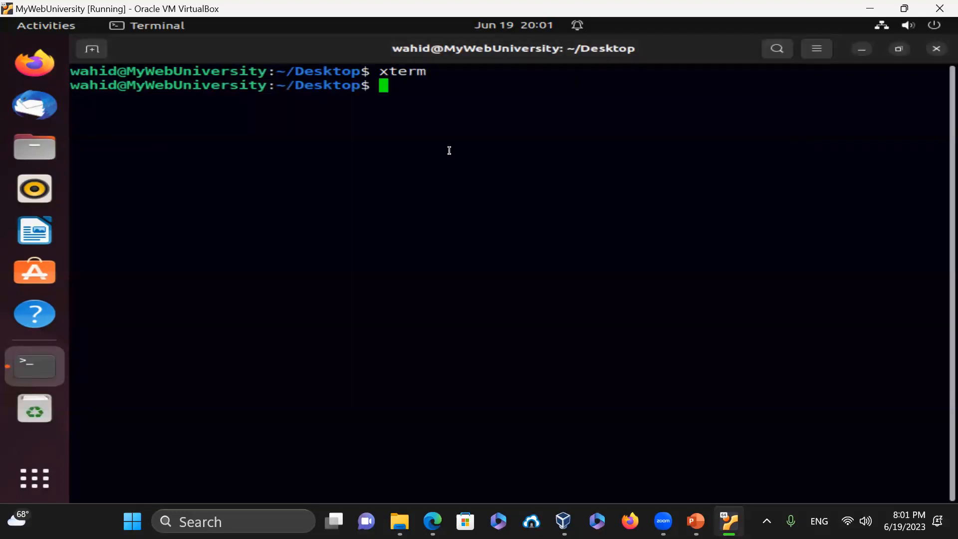
- Type xterm -bg white -fg black -fa "NY" -fs 17 & at the prompt
text(xterm -b)
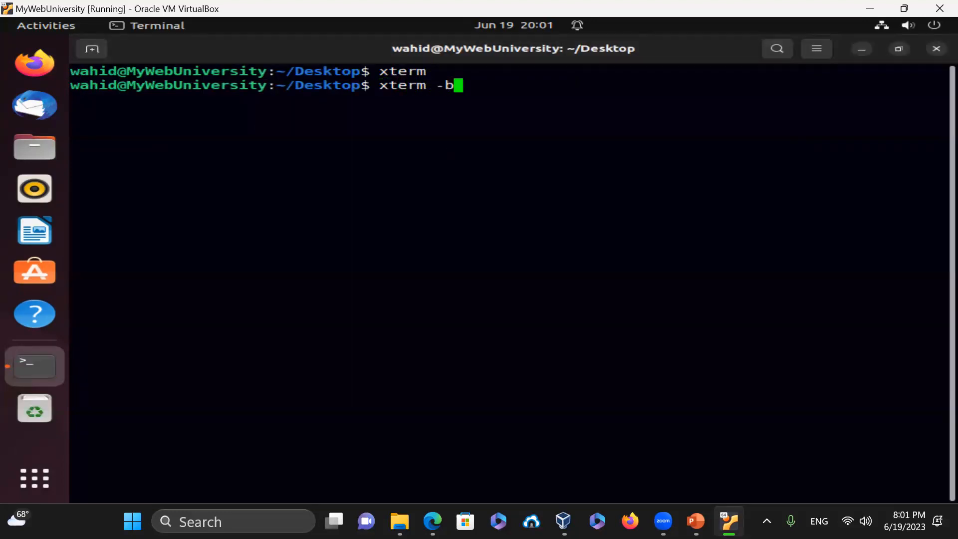
text(g white -)
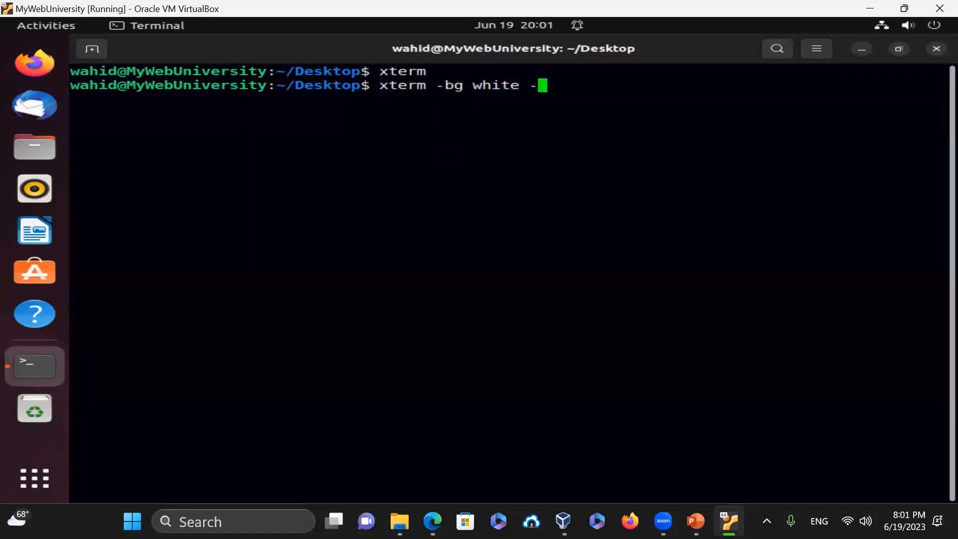
text(fg black -f)
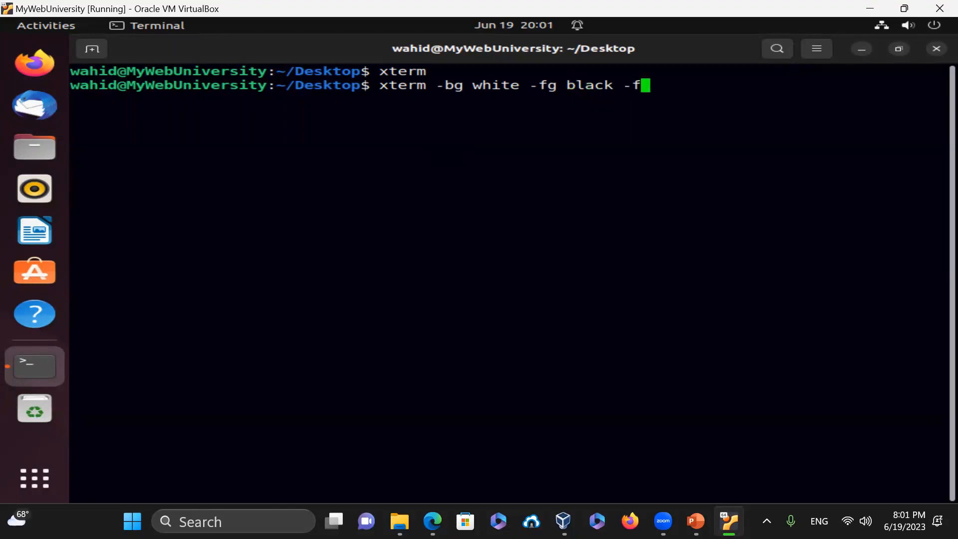
text(a "NY" -fs )
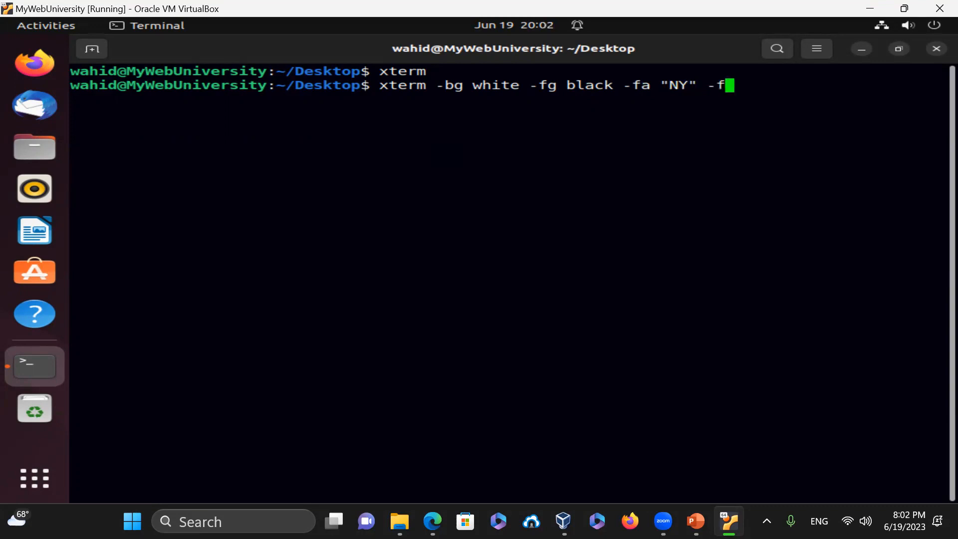
text(17 &)
- Launch the white-background, black-text NY size-17 xterm, then exit it
key(Return)
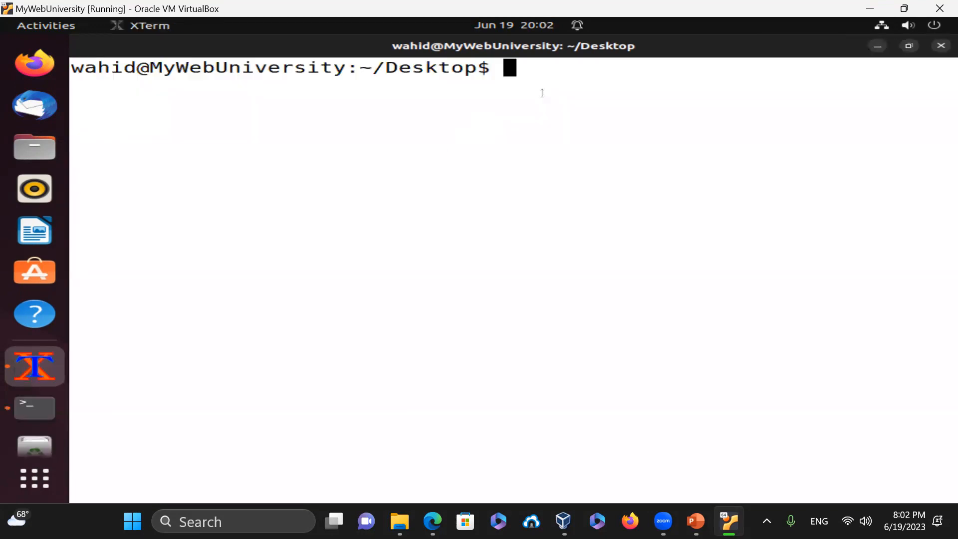
text(exit)
key(Return)
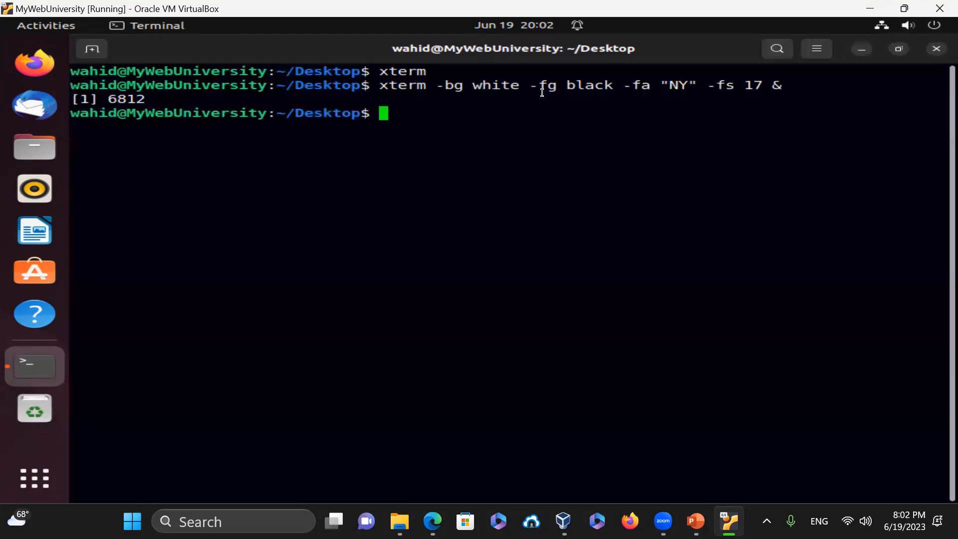
right_click(542, 93)
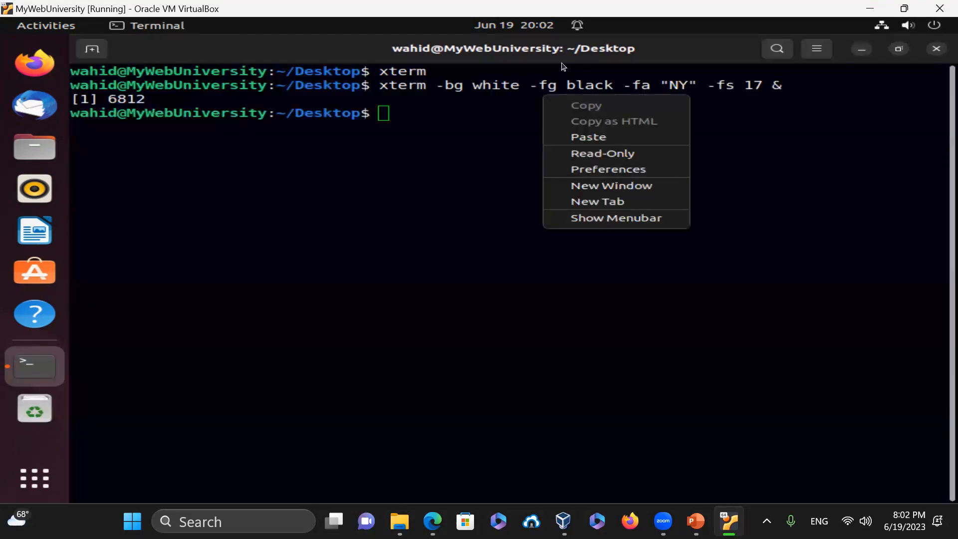
click(400, 118)
- Relaunch xterm with background "#005500", run pwd in it, then exit
key(Up)
key(Left)
key(Left)
key(Left)
key(Left)
key(Left)
key(Left)
key(Left)
key(Left)
key(Left)
key(Left)
key(Left)
key(Left)
key(Left)
key(Left)
key(Left)
key(Left)
key(Left)
key(Left)
key(Left)
key(Left)
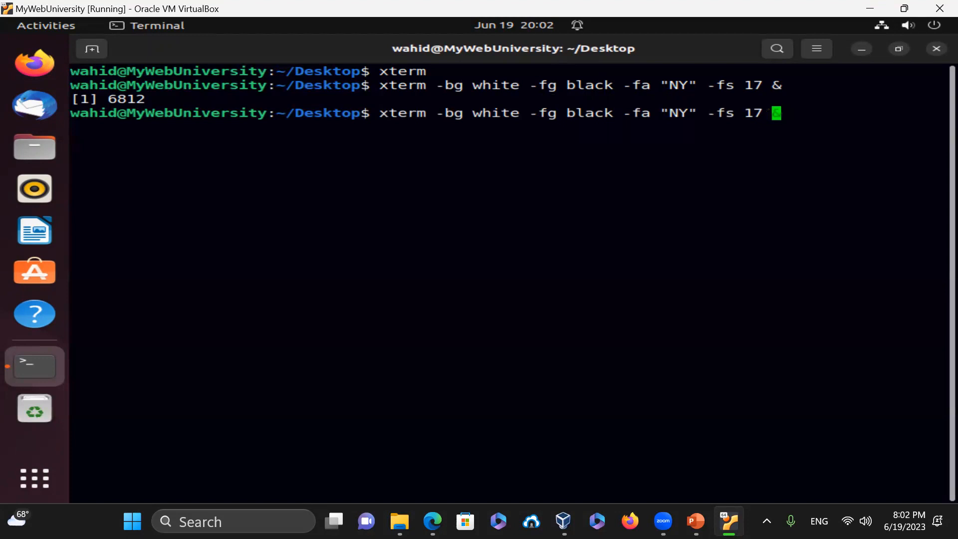
key(Left)
key(Left)
key(Left)
key(Left)
key(Left)
key(BackSpace)
key(BackSpace)
key(BackSpace)
key(BackSpace)
key(BackSpace)
text(")
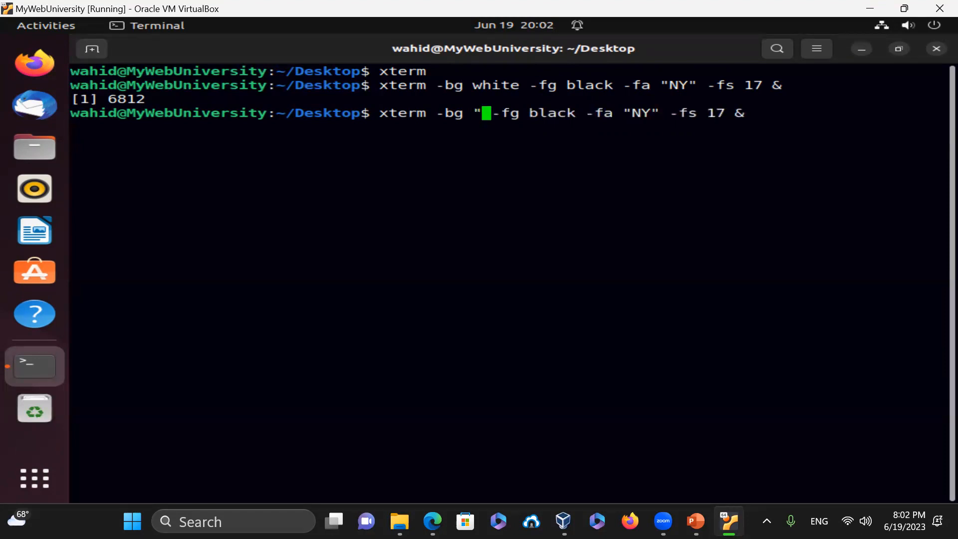
text(#)
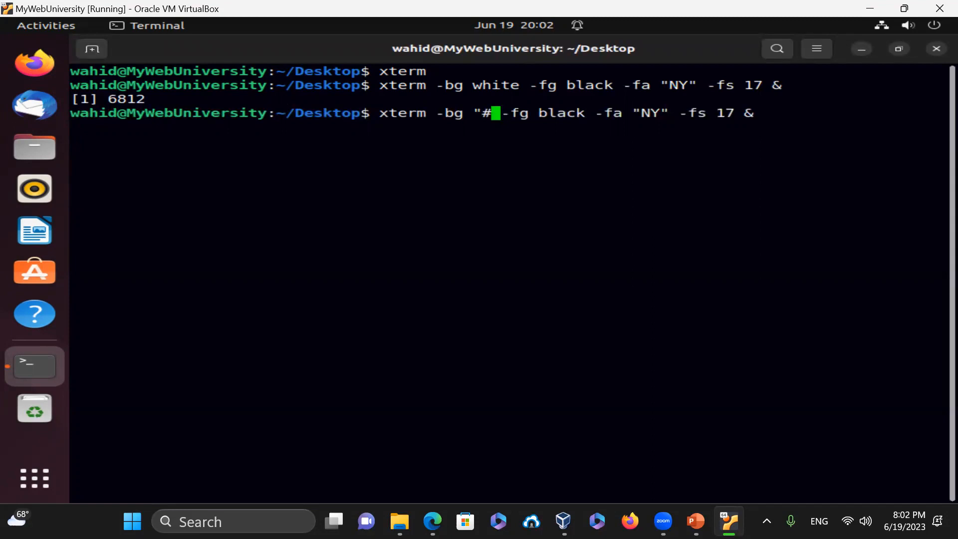
text(00)
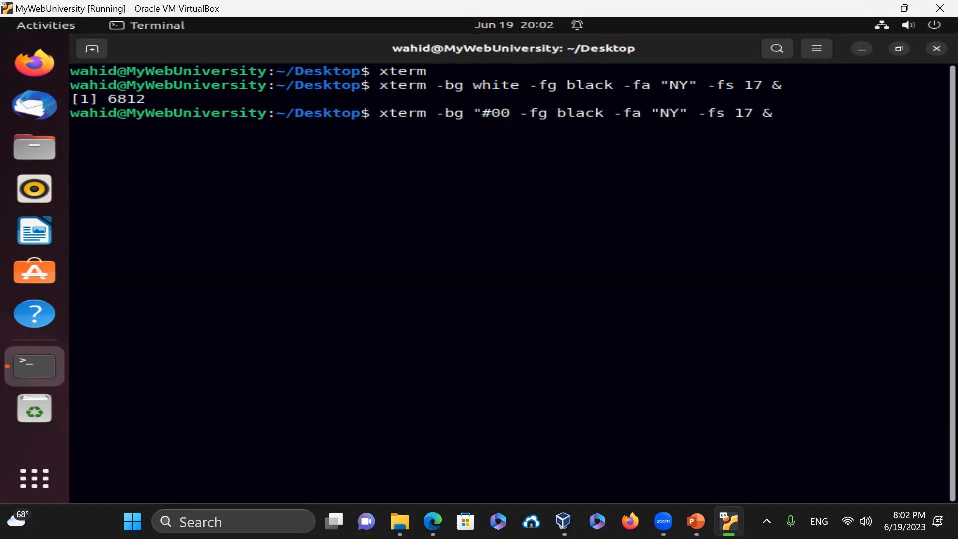
text(55)
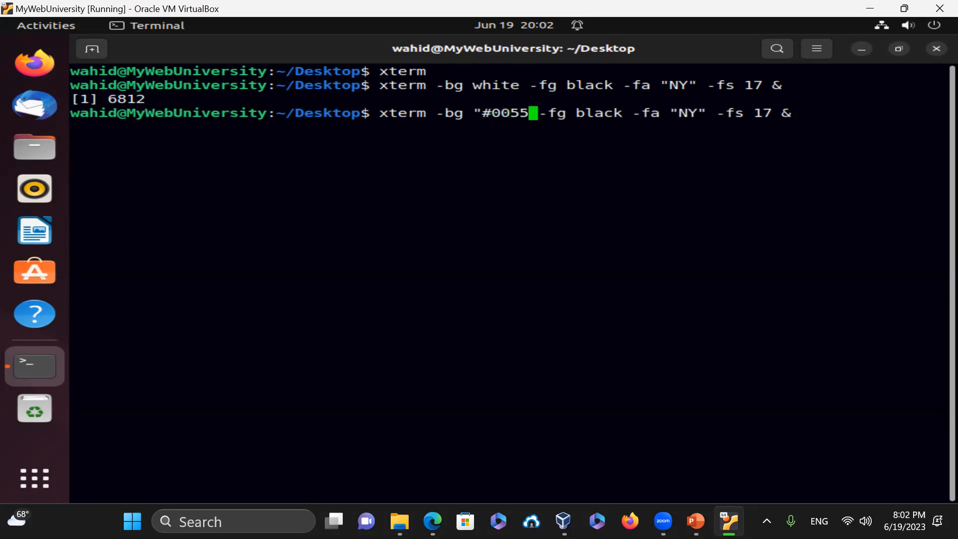
text(--)
key(BackSpace)
key(BackSpace)
text(00")
key(Right)
key(Right)
key(Right)
key(Right)
key(Right)
key(Right)
key(Right)
key(Right)
key(Right)
key(Right)
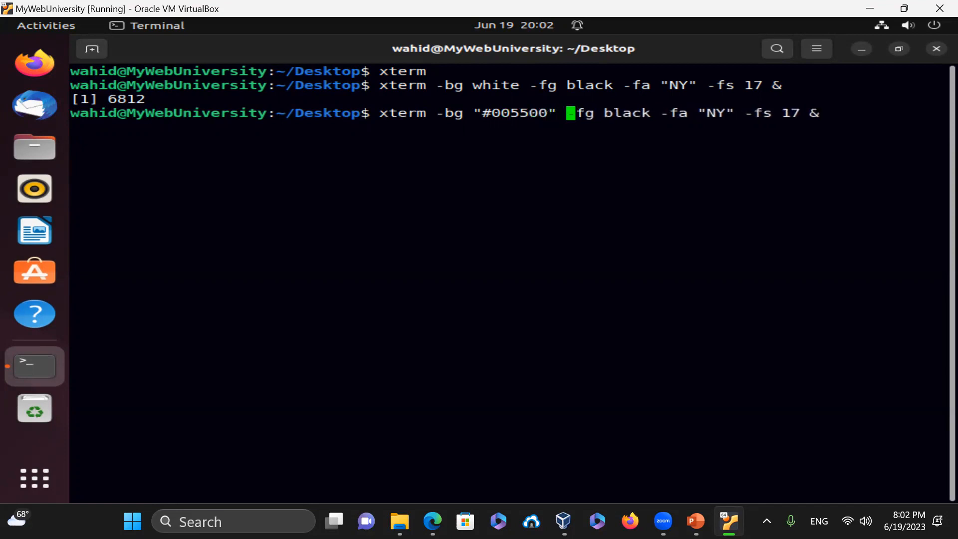
key(Return)
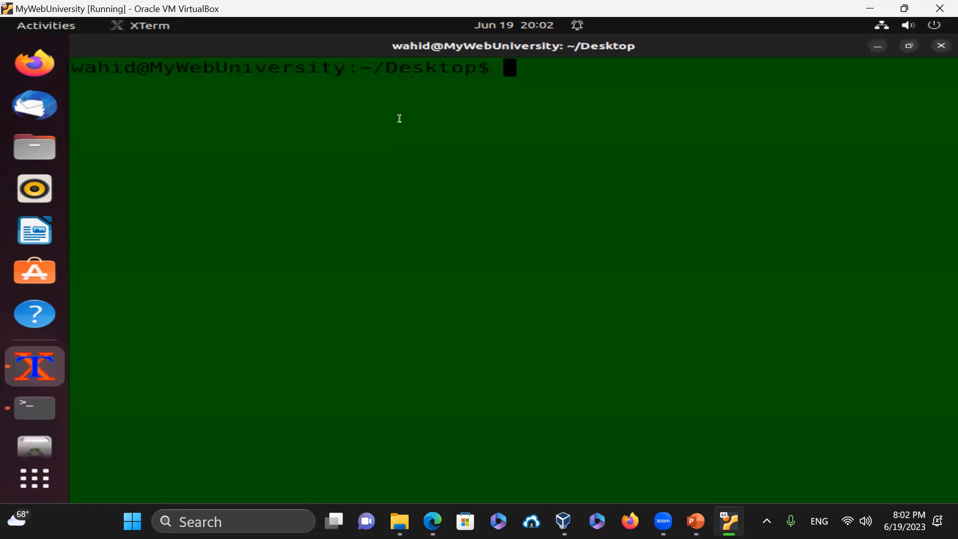
text(pwd)
key(Return)
text(exit)
key(Return)
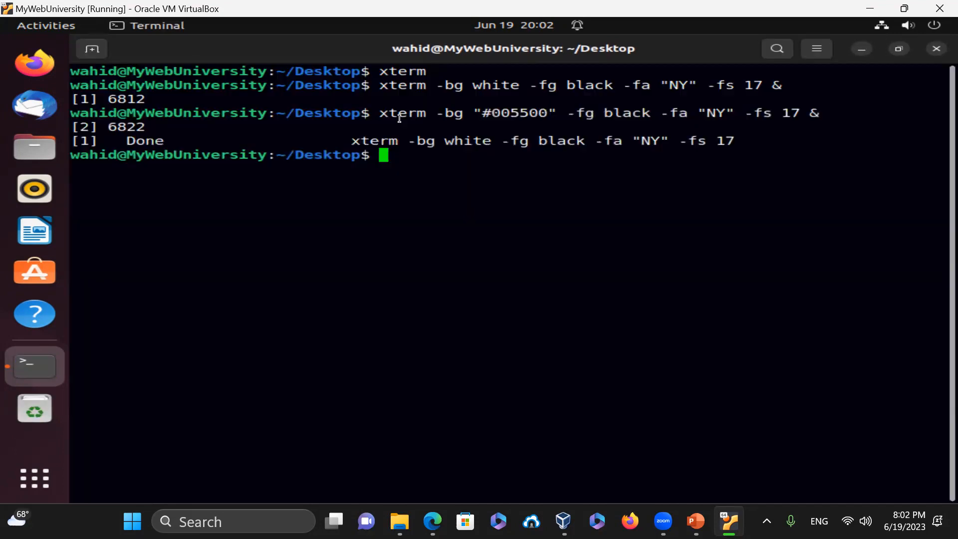
- Relaunch xterm with background "#002000" and white text, run pwd and ls -al, then exit
key(Up)
key(Left)
key(Left)
key(Left)
key(Left)
key(Left)
key(Left)
key(Left)
key(Left)
key(Left)
key(Left)
key(Left)
key(Left)
key(Left)
key(Left)
key(Left)
key(Left)
key(Left)
key(Left)
key(Left)
key(Left)
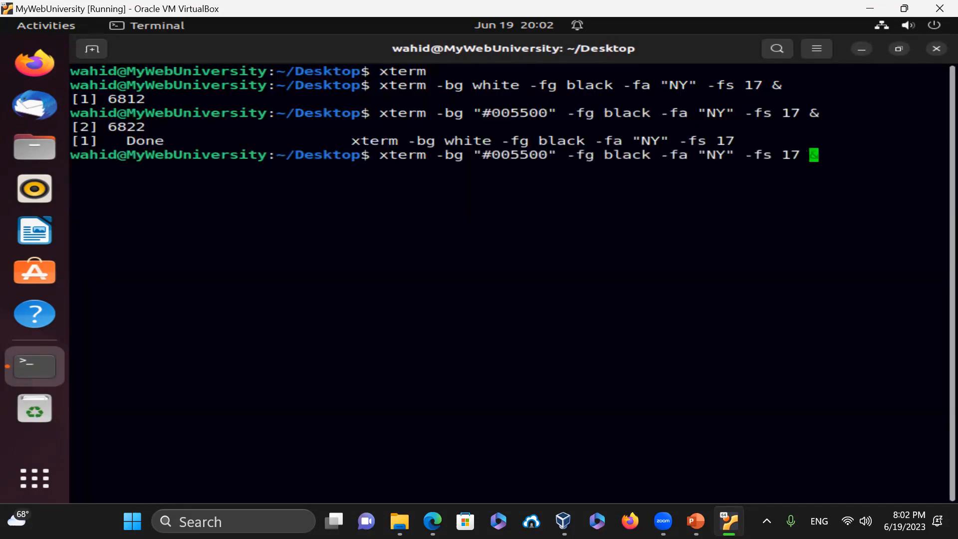
key(Left)
key(Left)
key(Left)
key(Left)
key(Left)
key(Left)
key(BackSpace)
key(BackSpace)
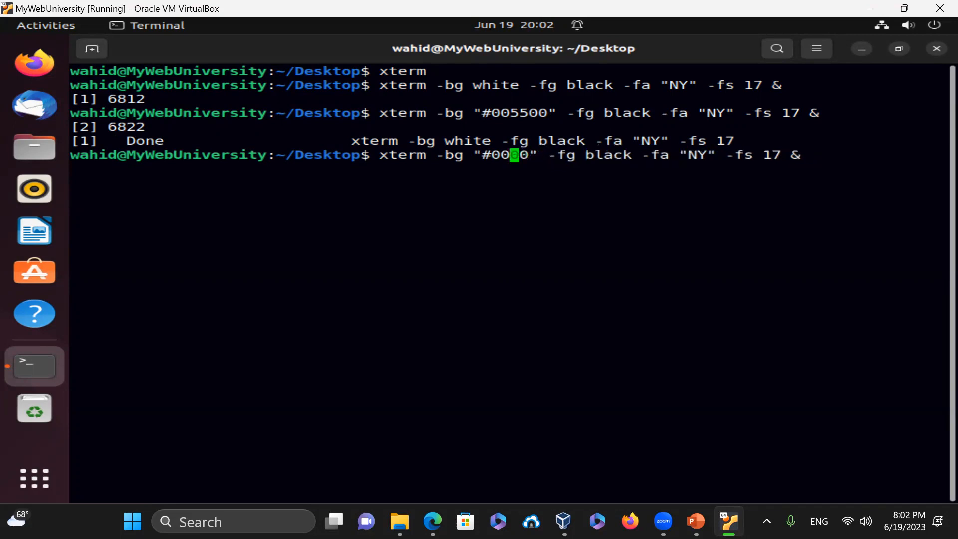
text(20)
key(Right)
key(Right)
key(Right)
key(Right)
key(Right)
key(Right)
key(Right)
key(Right)
key(Right)
key(Right)
key(Right)
key(Right)
key(Right)
key(BackSpace)
key(BackSpace)
key(BackSpace)
key(BackSpace)
key(BackSpace)
text(white)
key(Return)
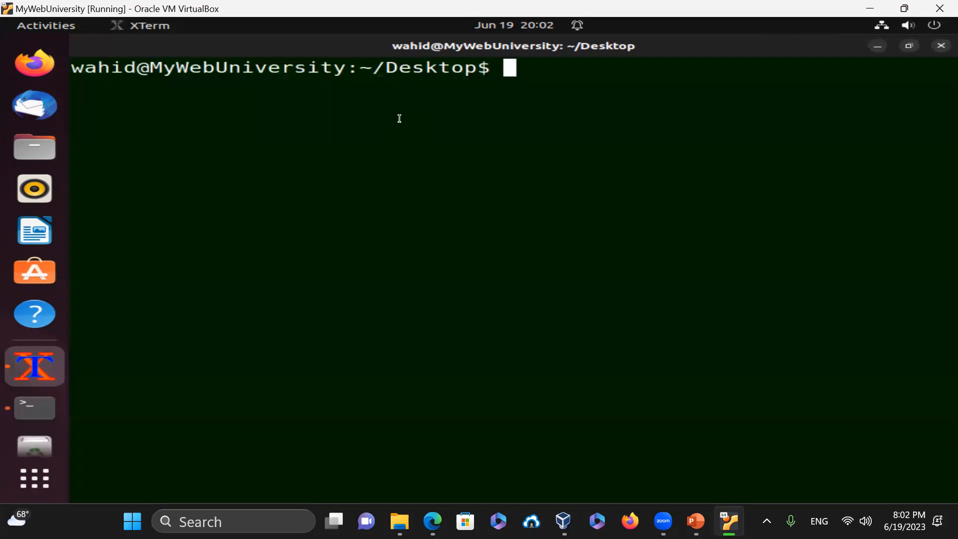
text(pwd)
key(Return)
text(ls -al)
key(Return)
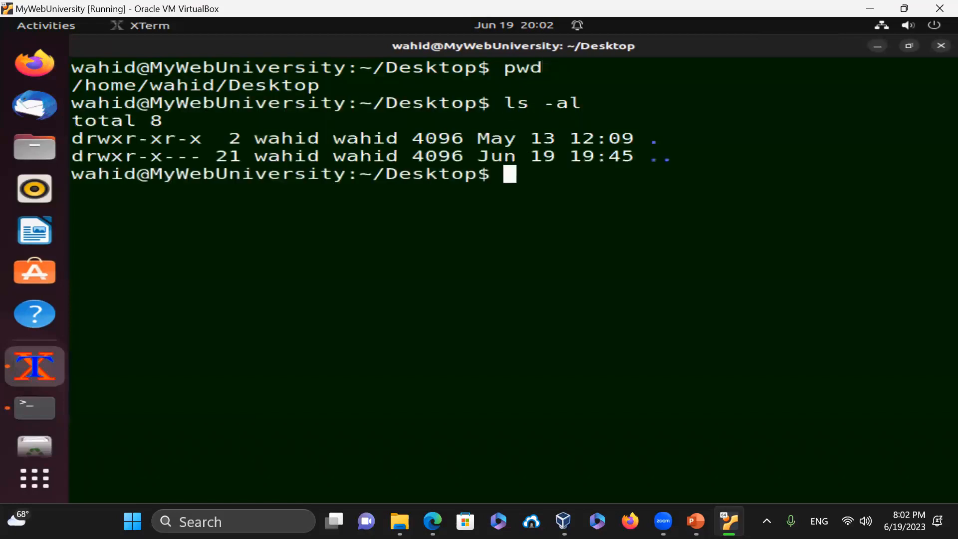
text(exit)
key(Return)
- Clear the terminal screen and close the terminal with exit
text(clear)
key(Return)
text(exit)
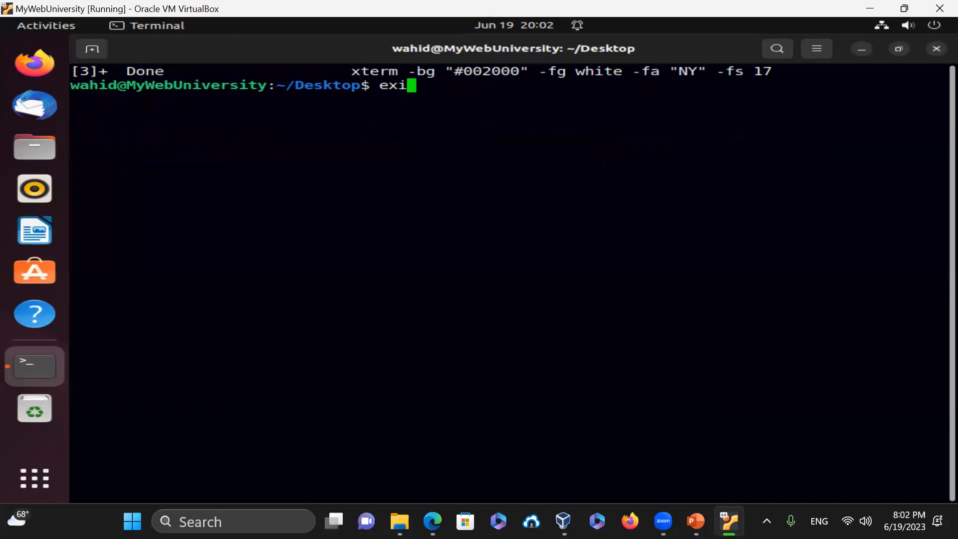
key(Return)
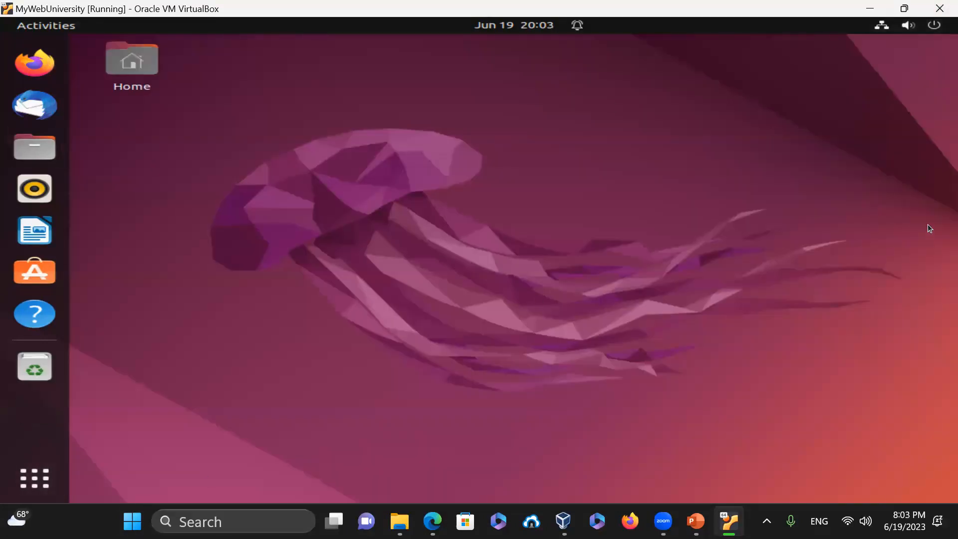
- Log out of the Ubuntu session from the system menu's Power Off / Log Out options
click(929, 25)
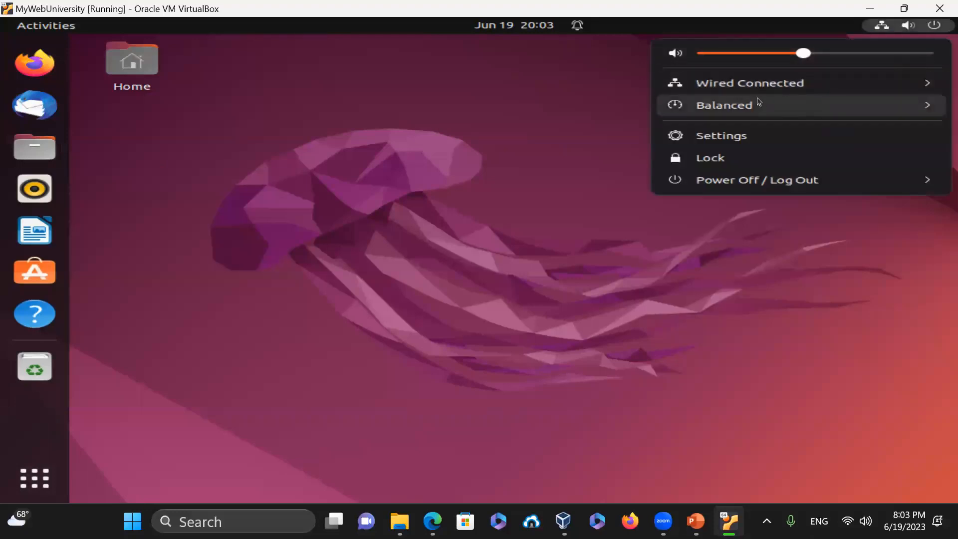
click(779, 180)
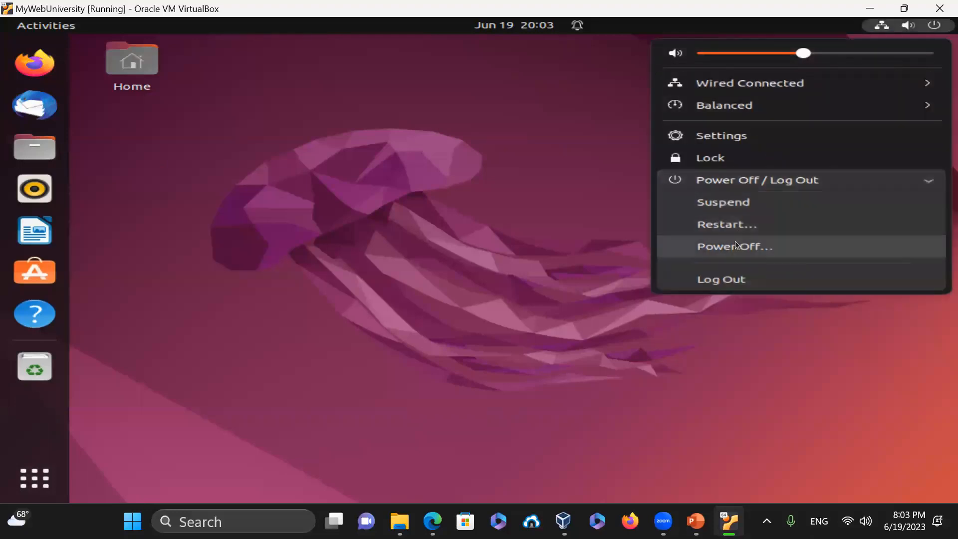
click(751, 280)
click(621, 299)
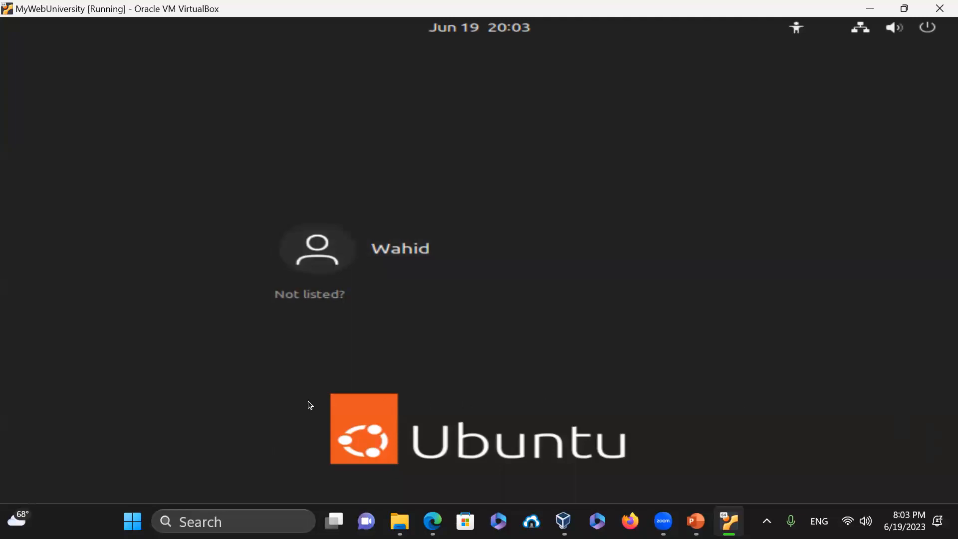
- Power off the VM from the login screen, leaving it Powered Off in VirtualBox Manager
click(928, 29)
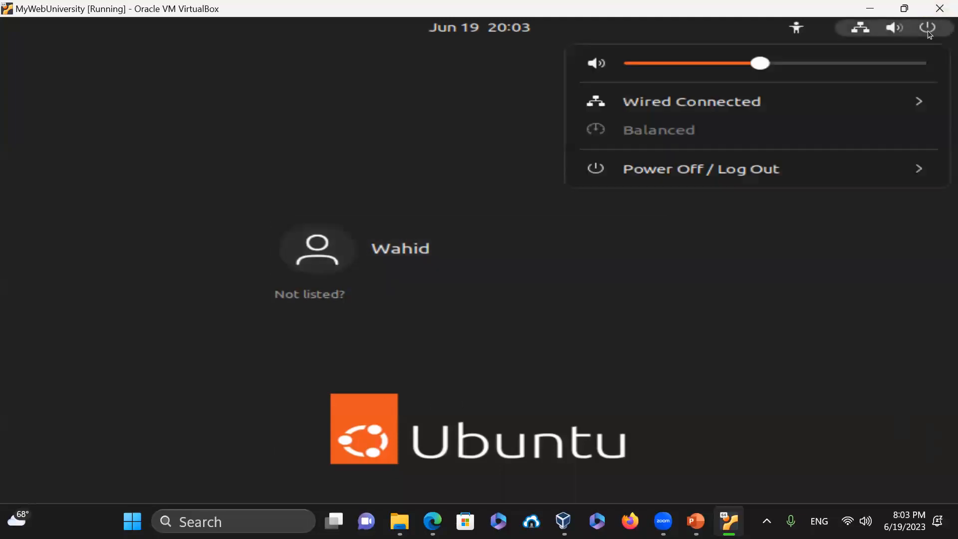
click(741, 172)
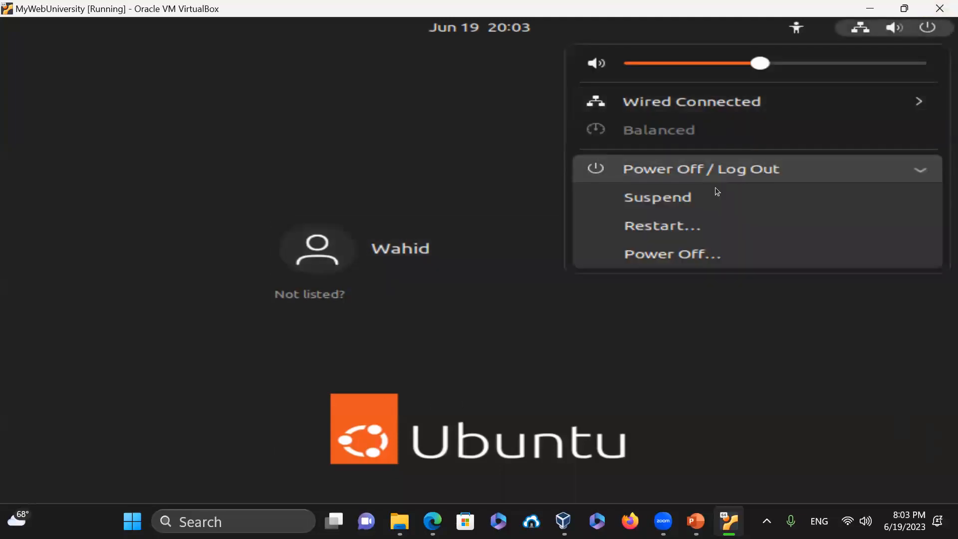
click(700, 266)
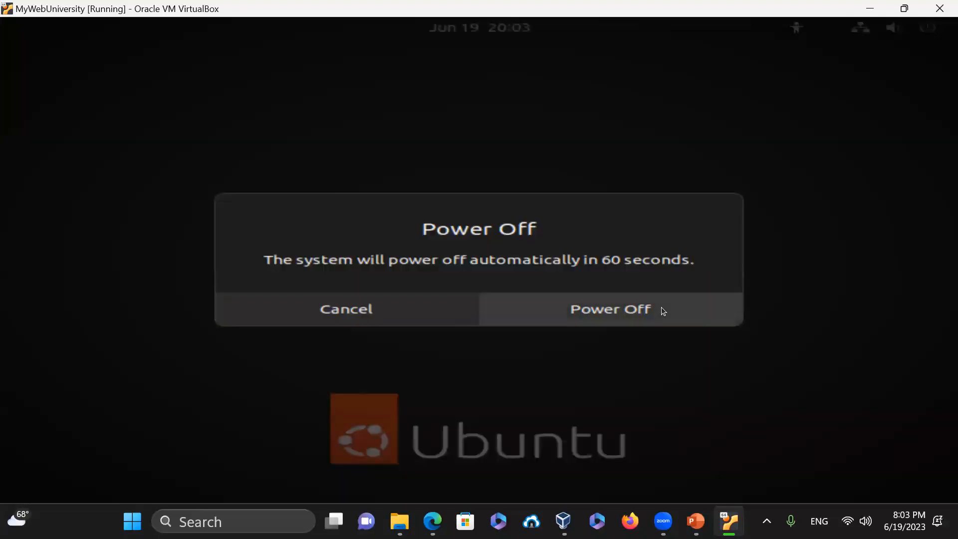
click(661, 307)
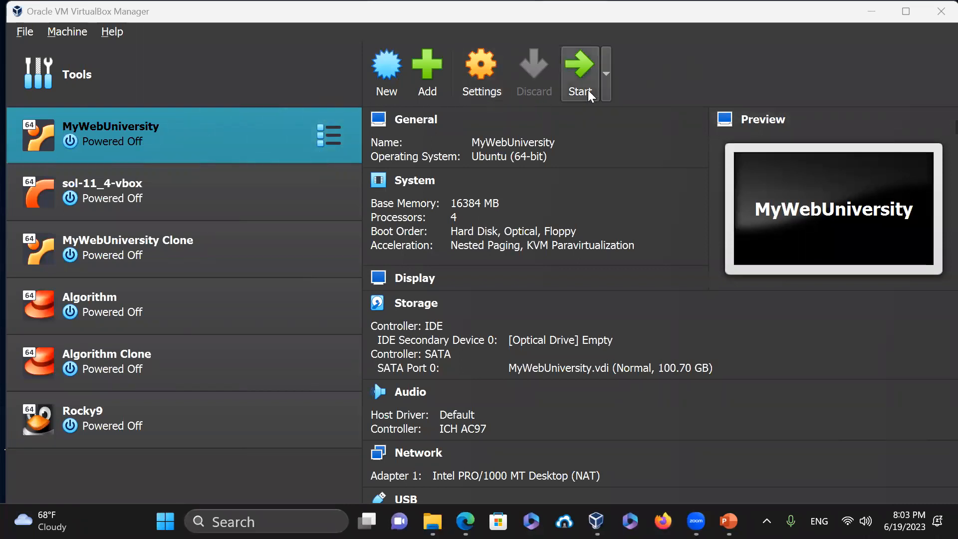
click(466, 522)
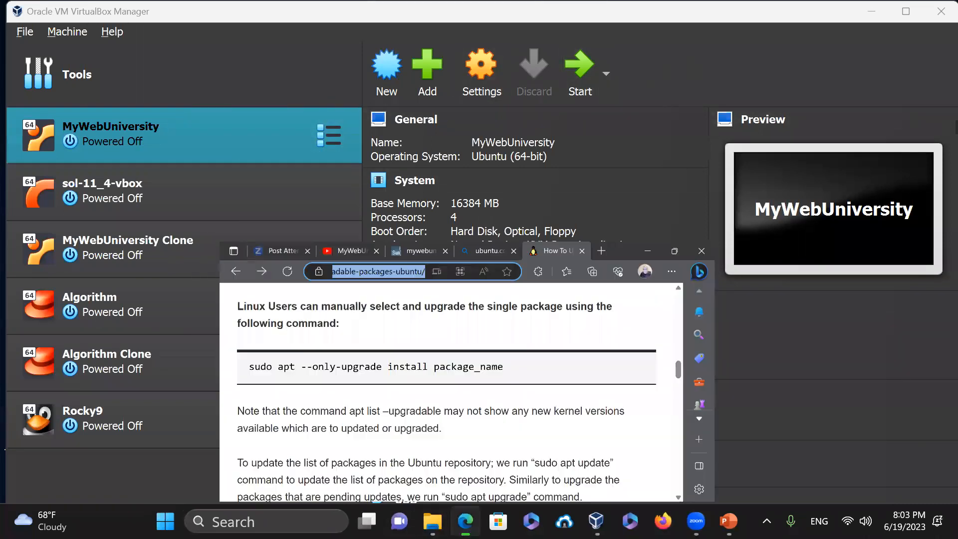
- Show the YouTube channel tab, close the package-upgrade article tab, and bring up the Video Number 3 PowerPoint slide
click(247, 18)
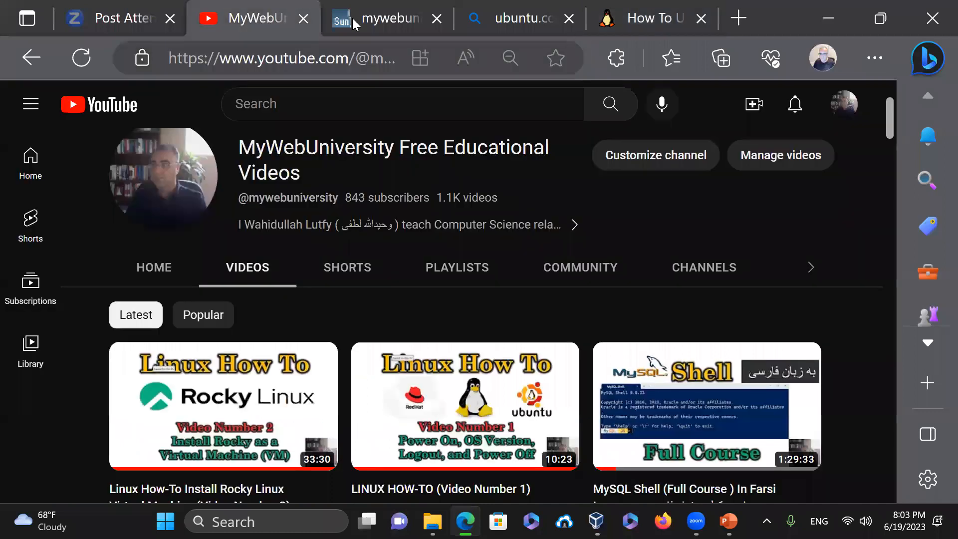
click(704, 17)
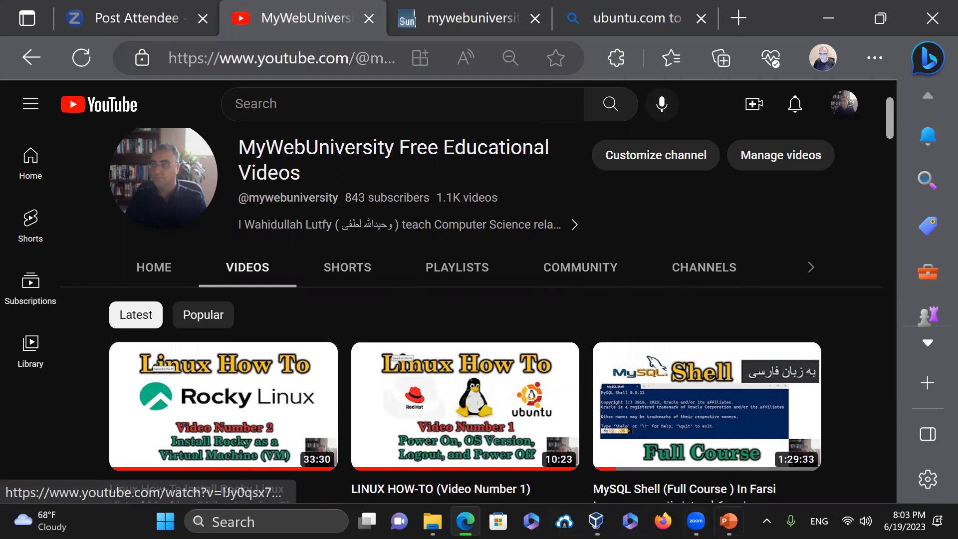
click(729, 521)
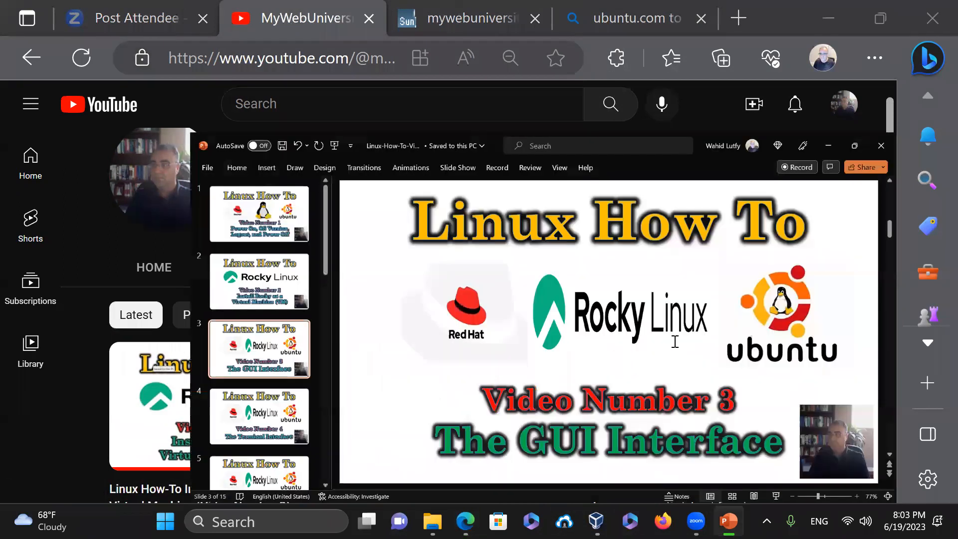